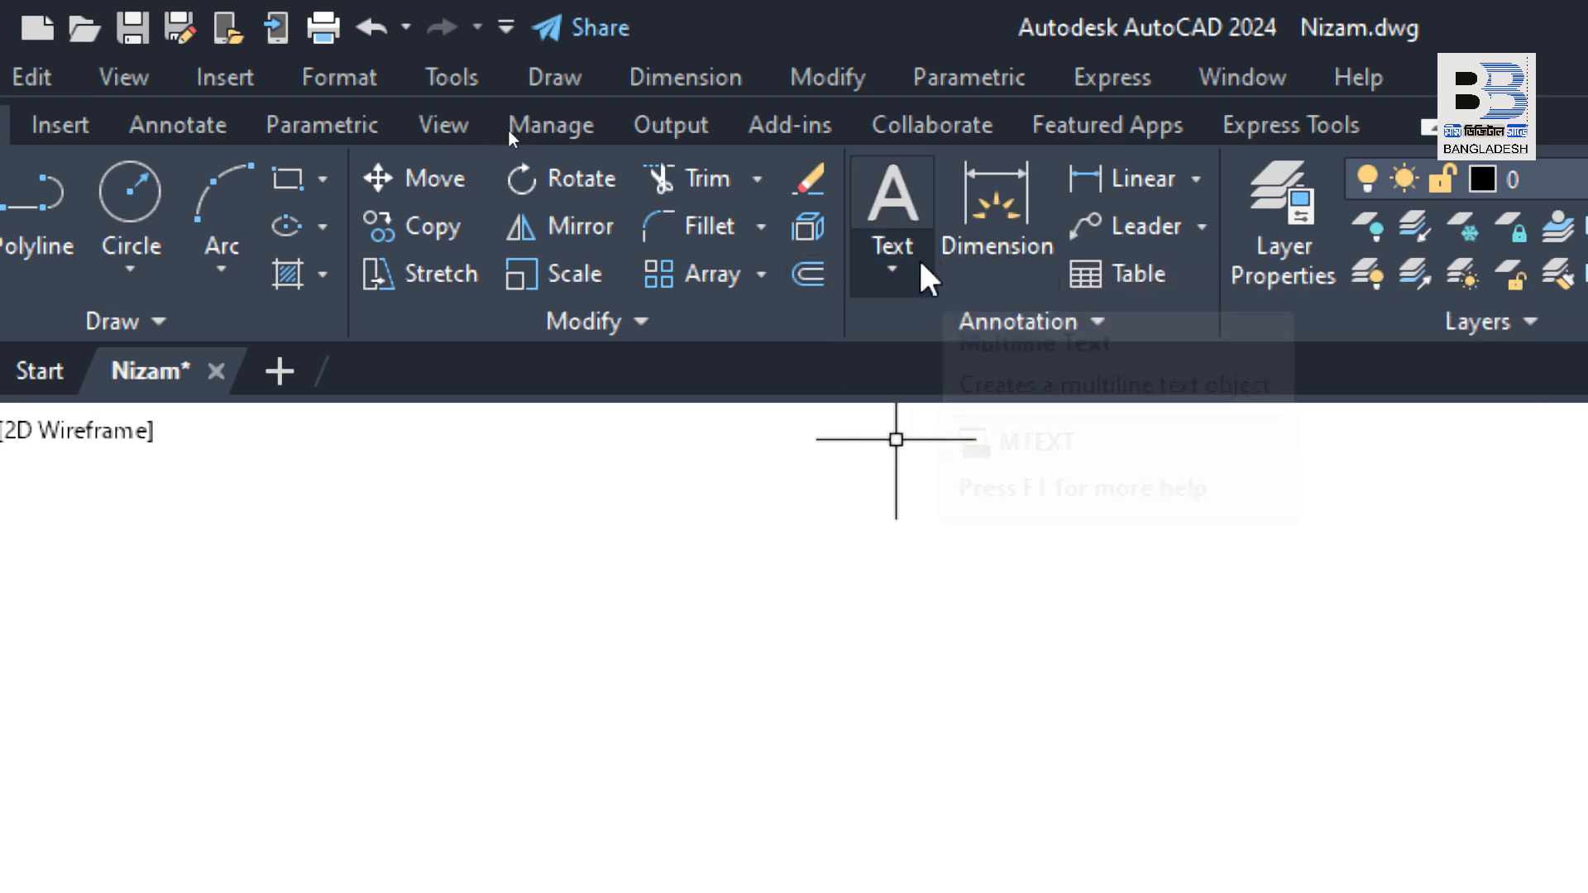
left_click(897, 266)
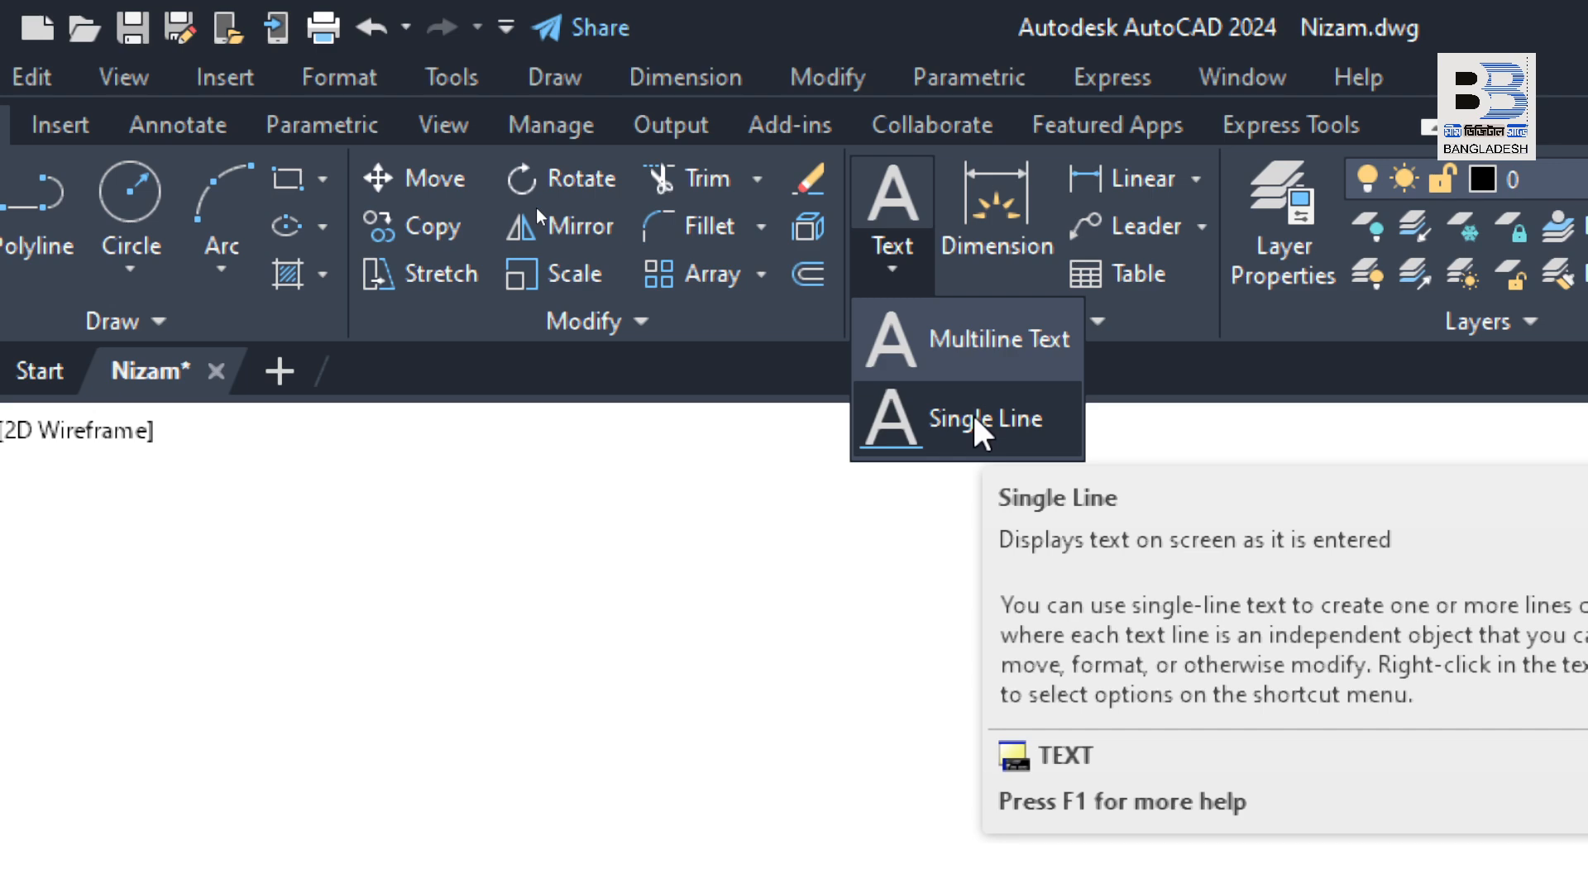
left_click(975, 416)
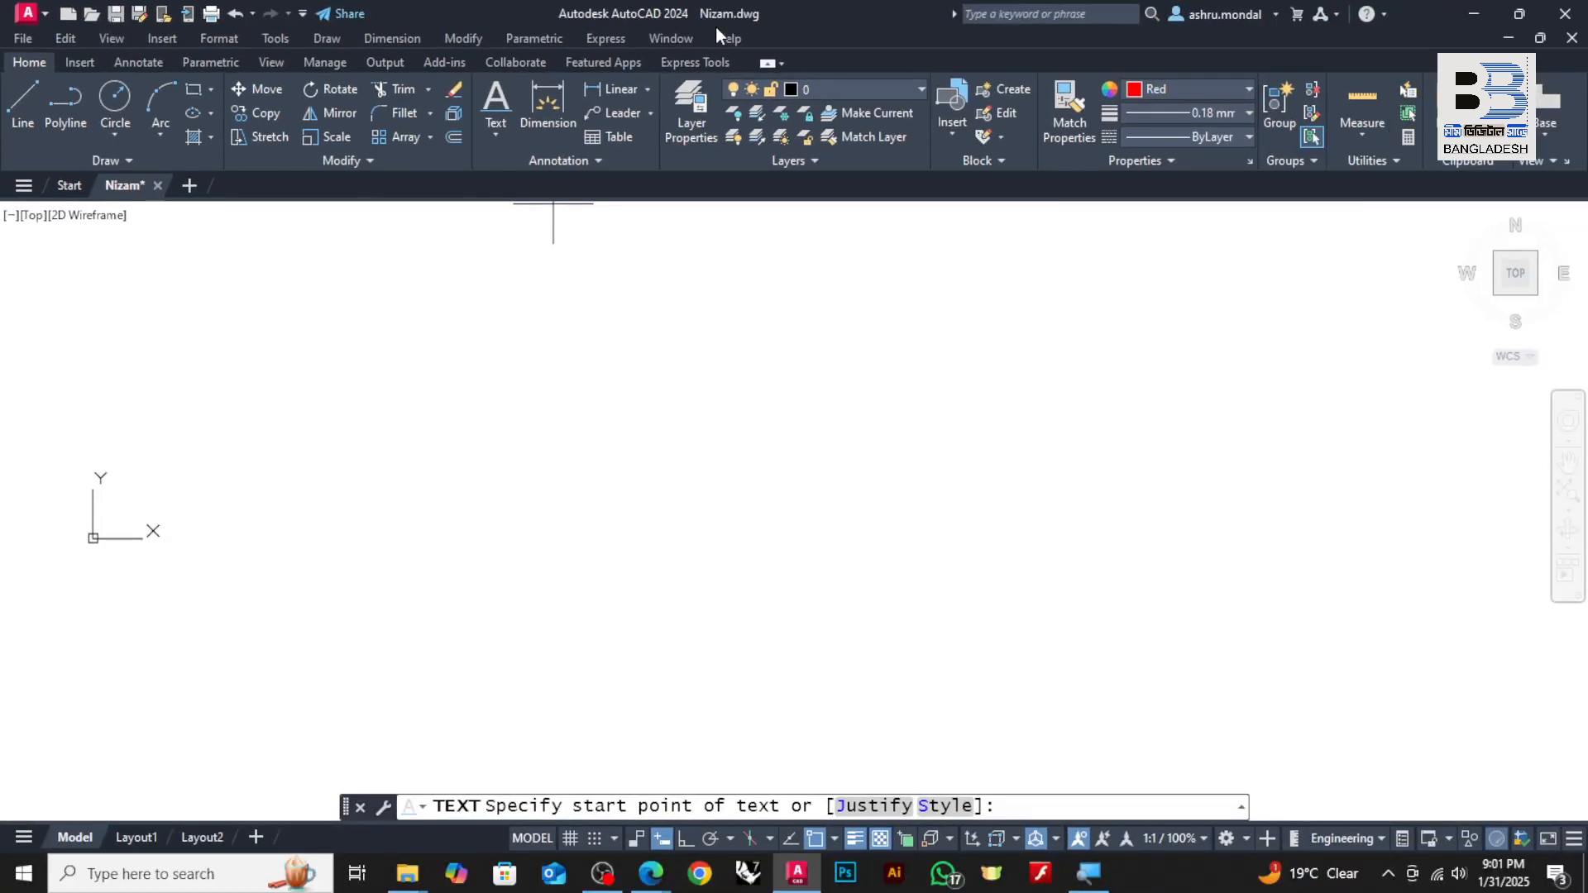
key("Escape")
key("Escape")
key("Escape")
key("Escape")
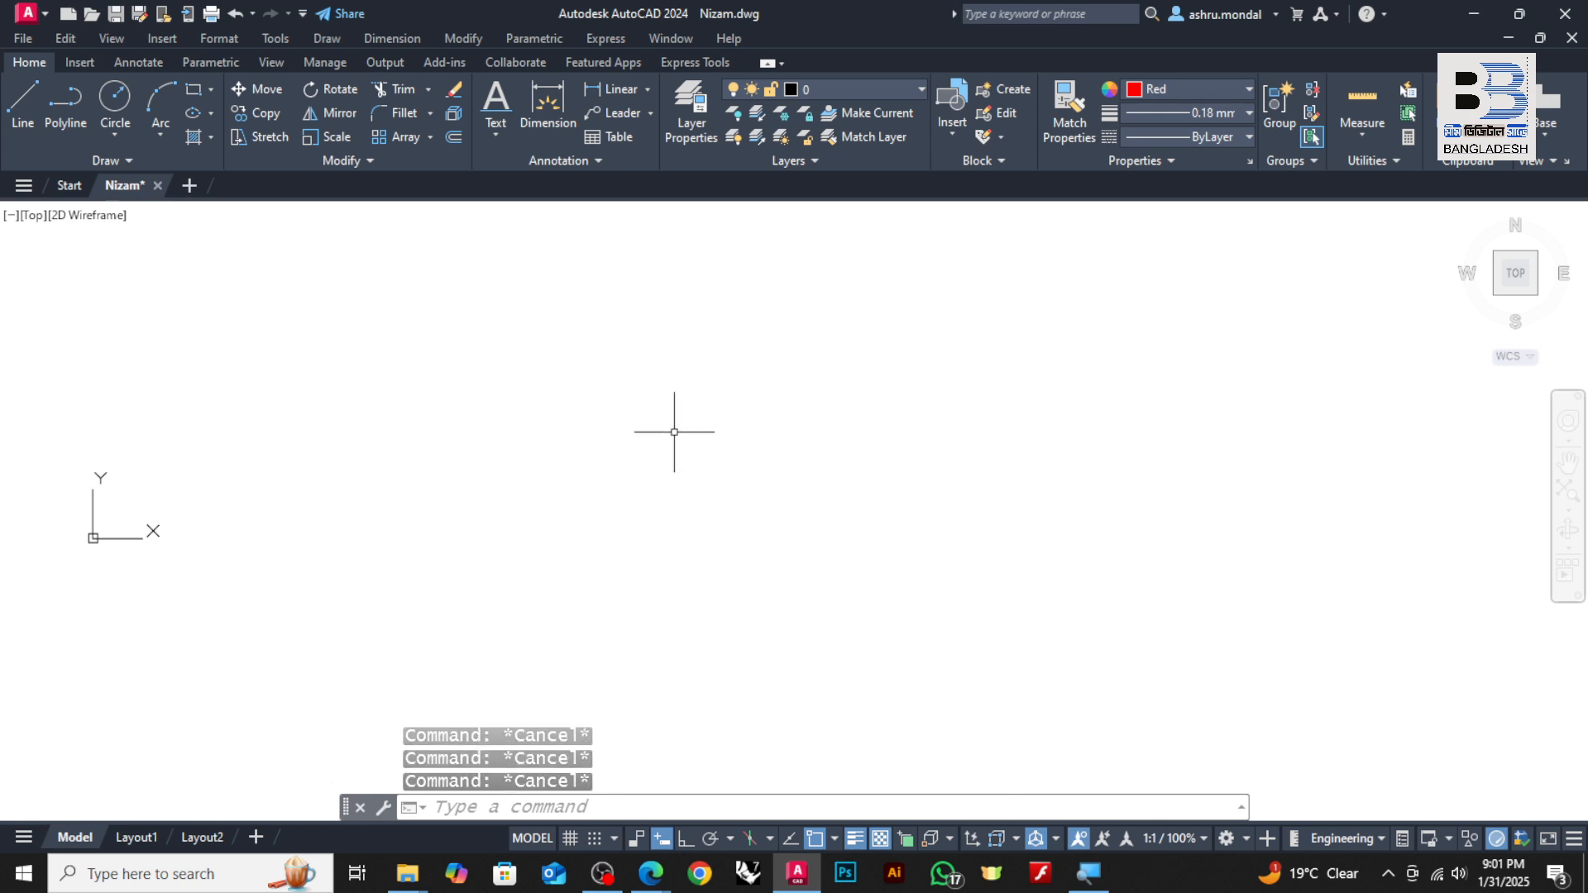
- Review the drawing's length, angle and insertion unit settings, then leave them without making changes
type("un")
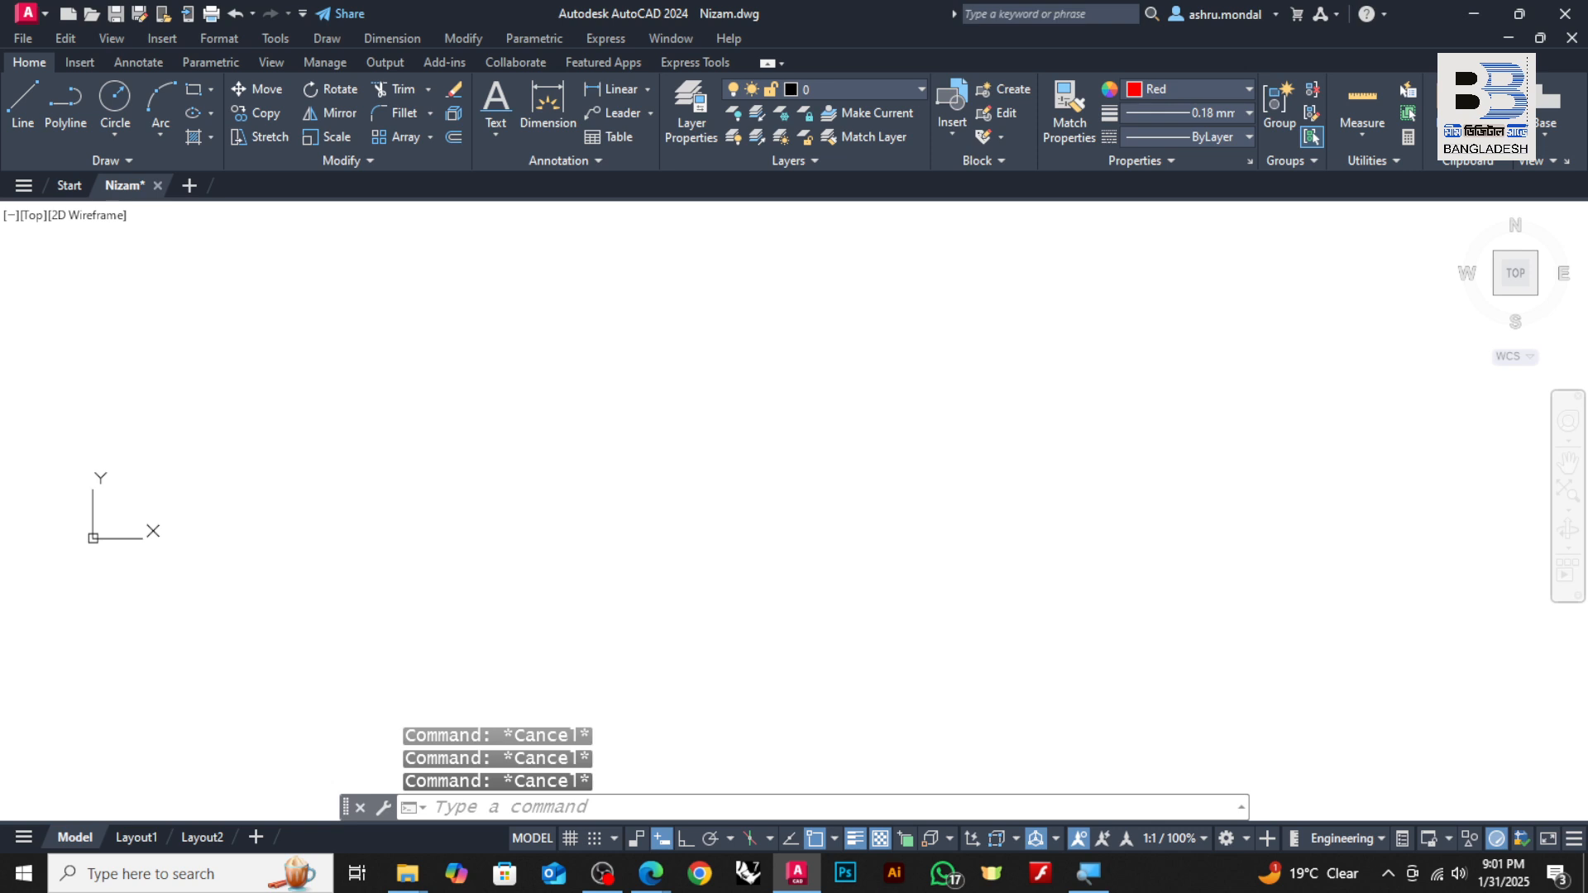
key("Return")
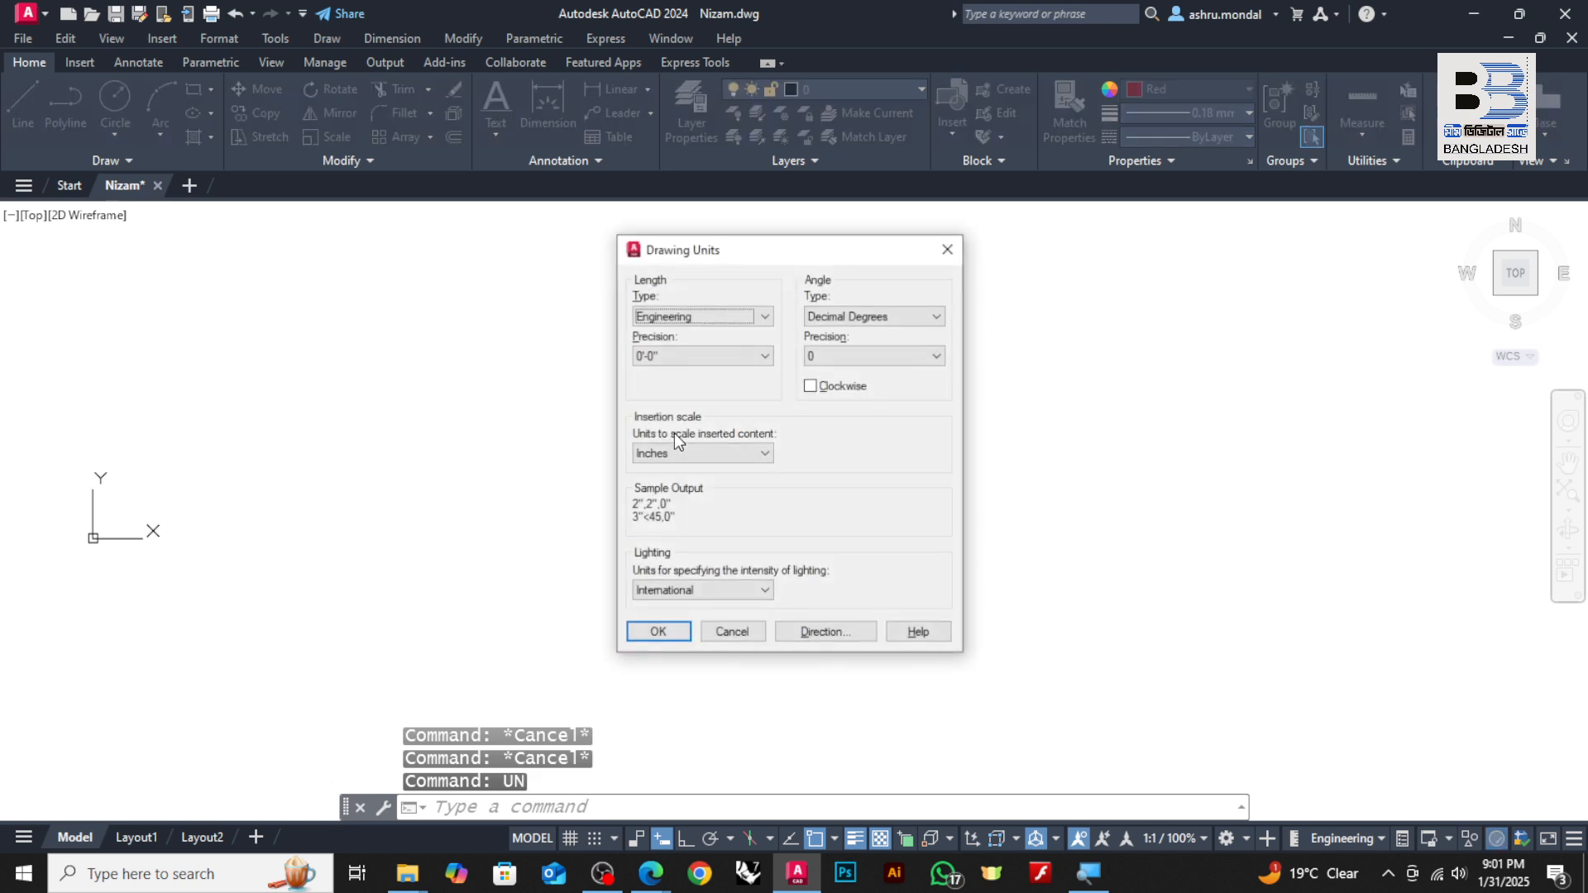
left_click(738, 634)
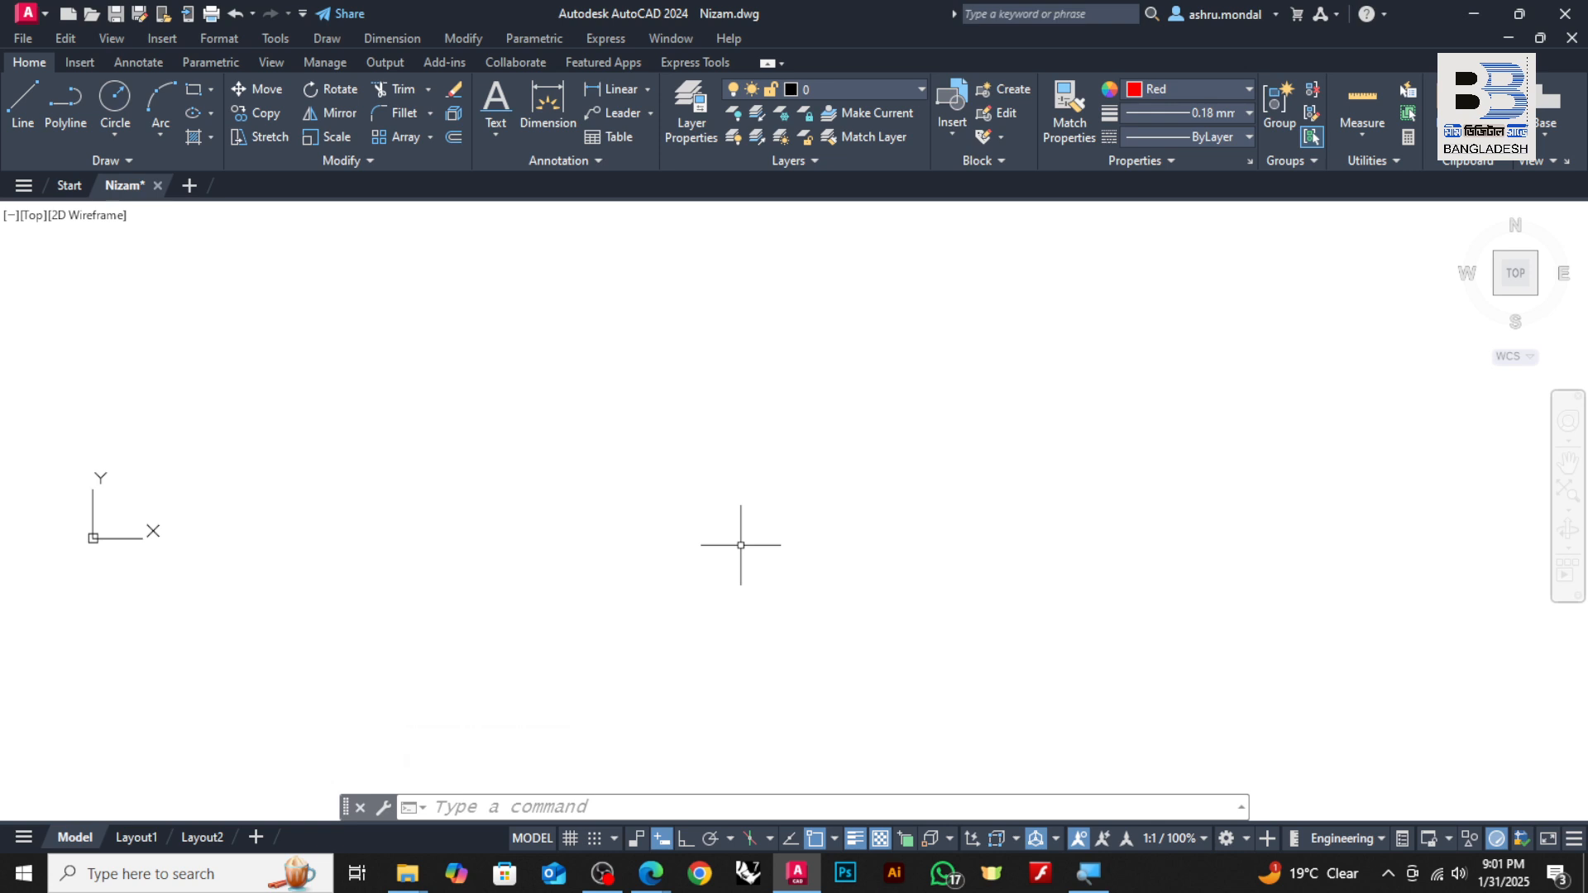
- Start a multiline text and define a wide rectangular text frame across the middle of the drawing area
type("mt")
key("Return")
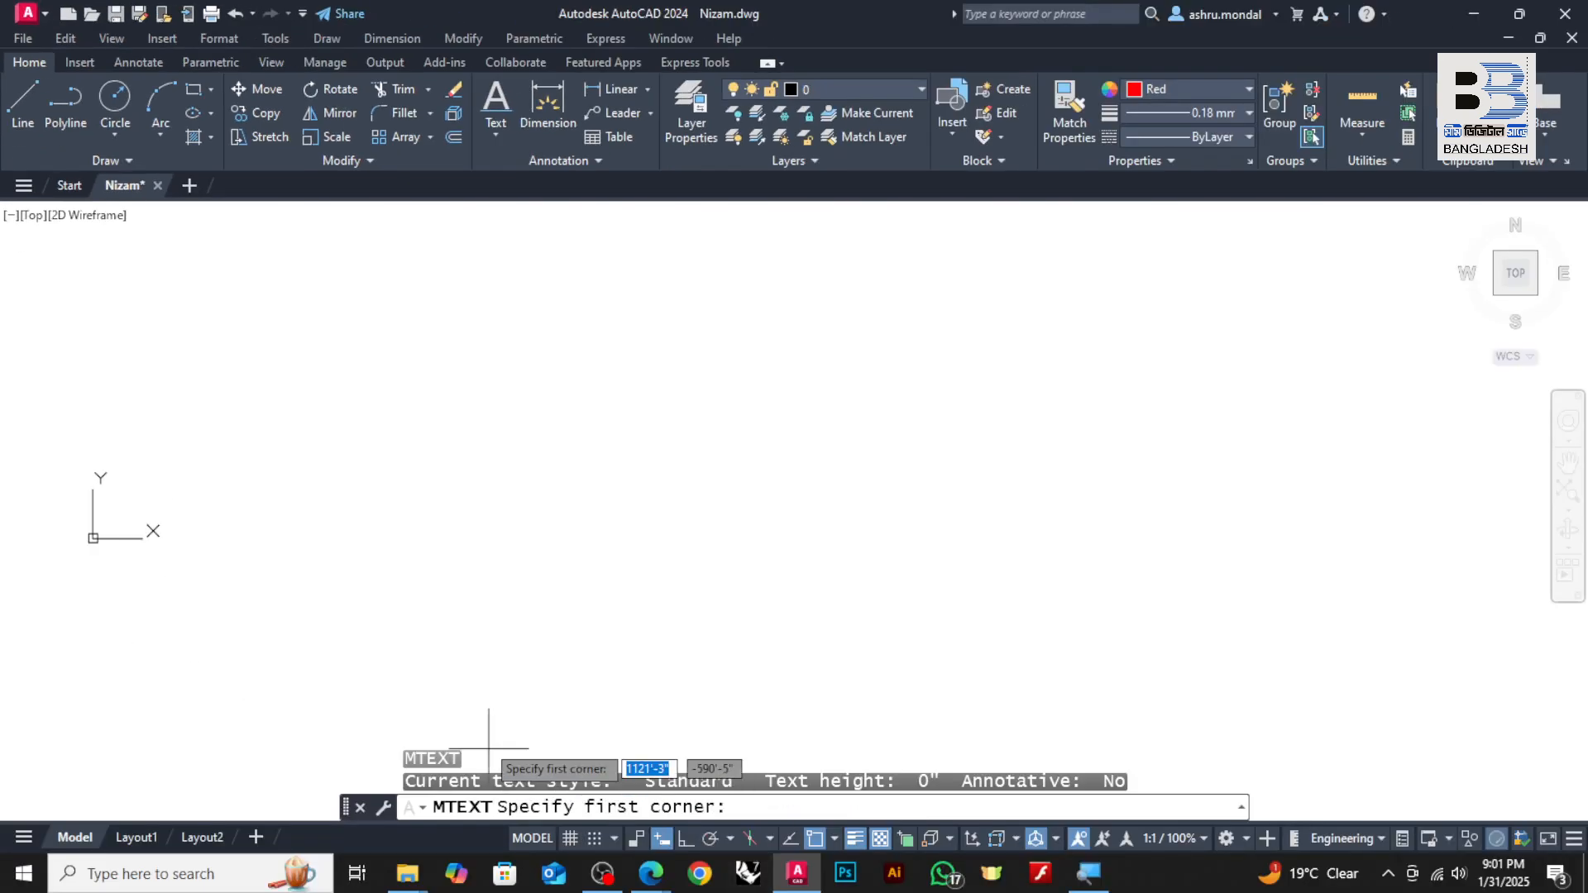
left_click(318, 309)
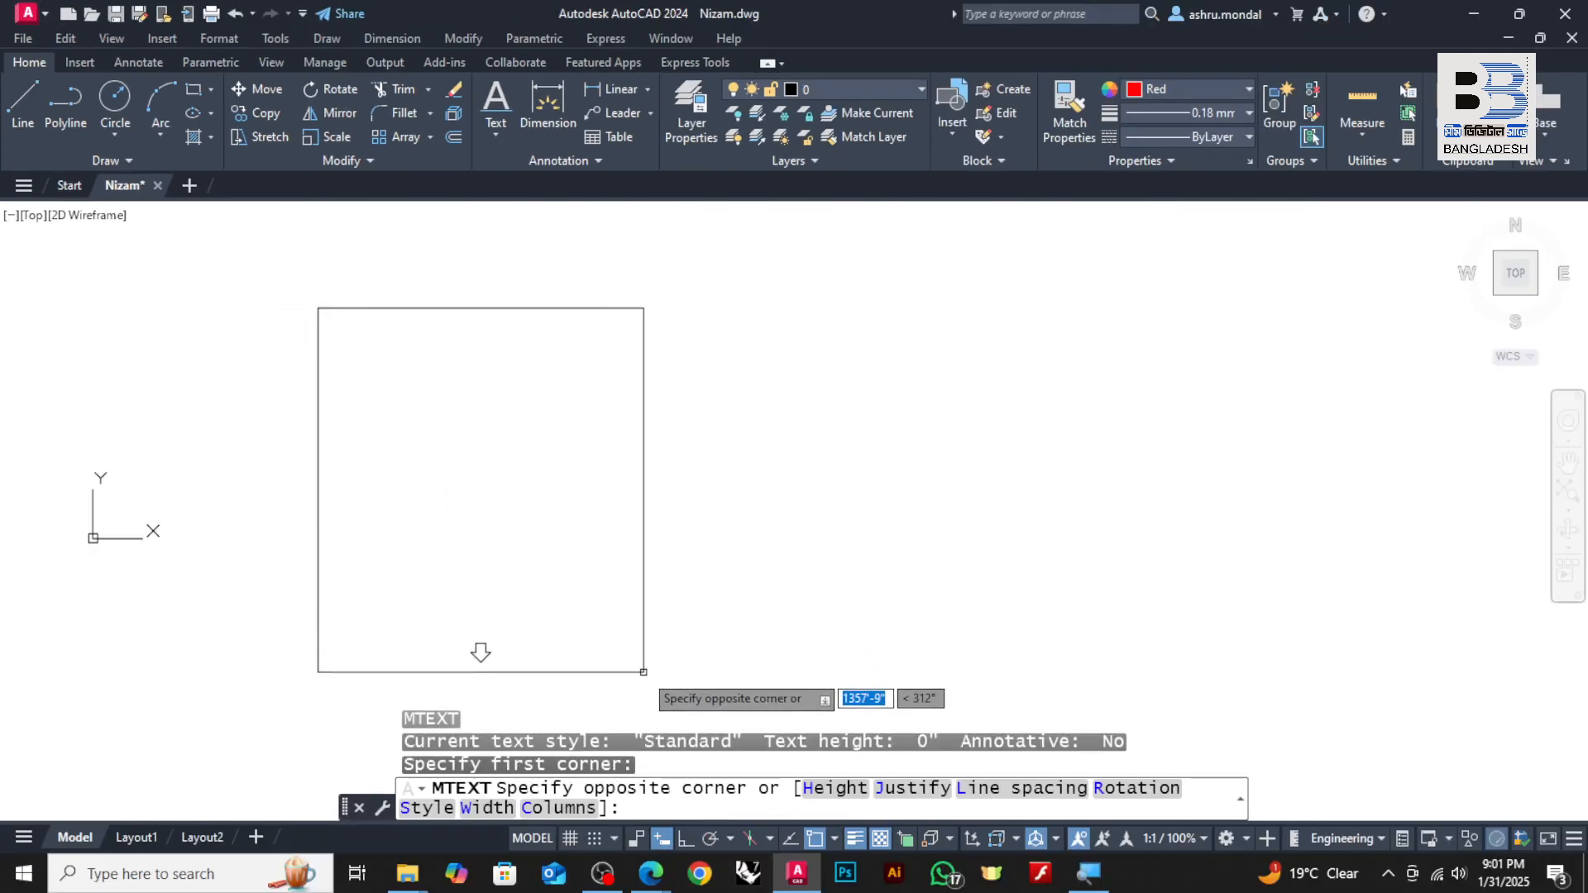
left_click(662, 838)
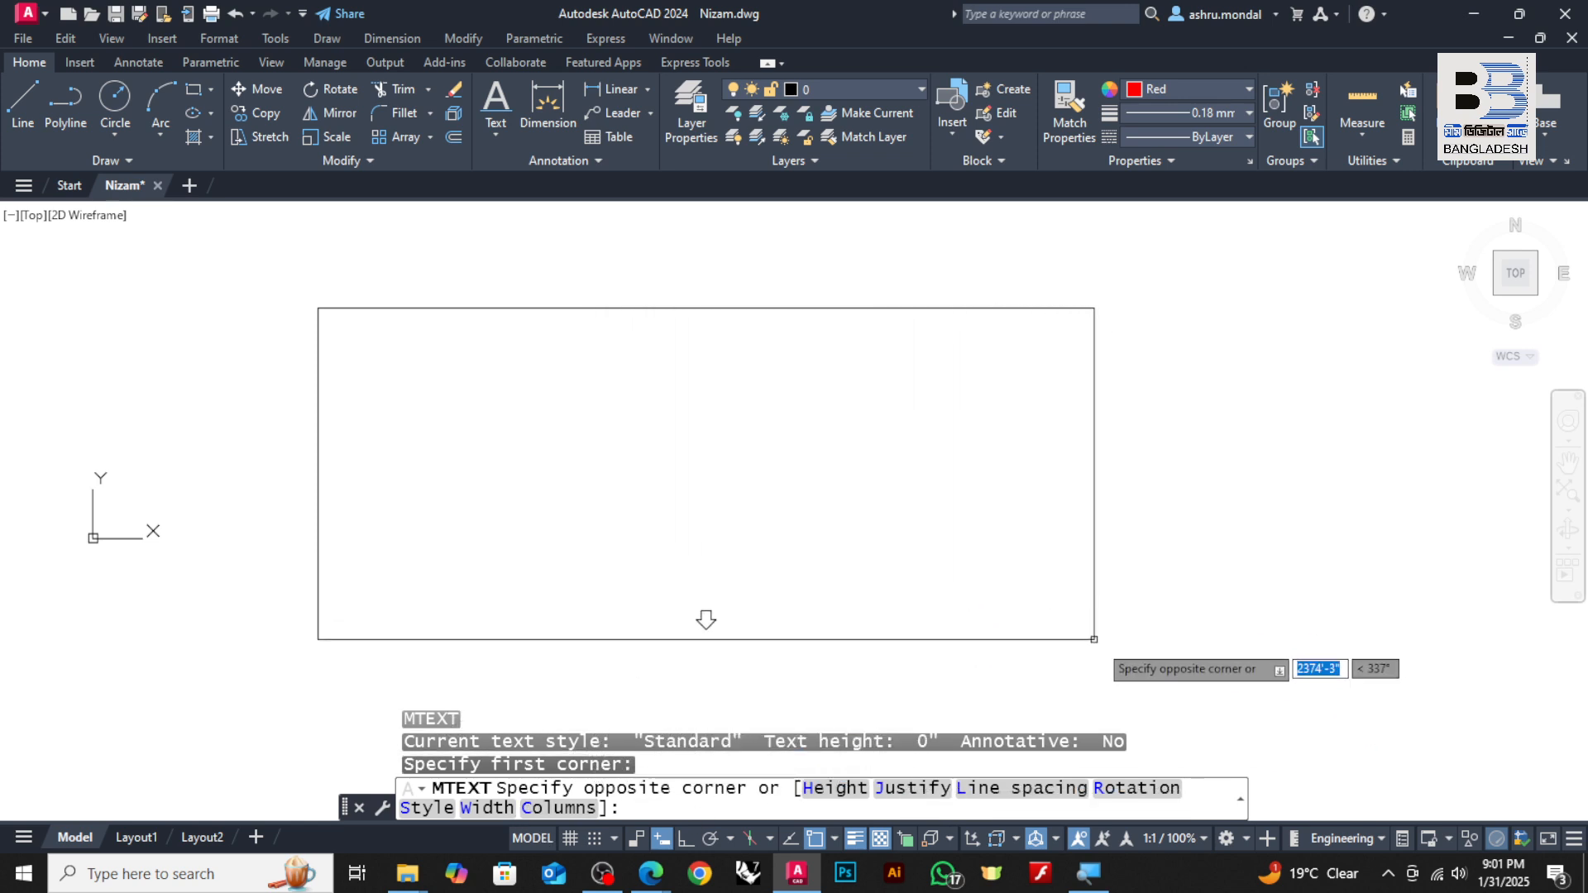
left_click(1058, 662)
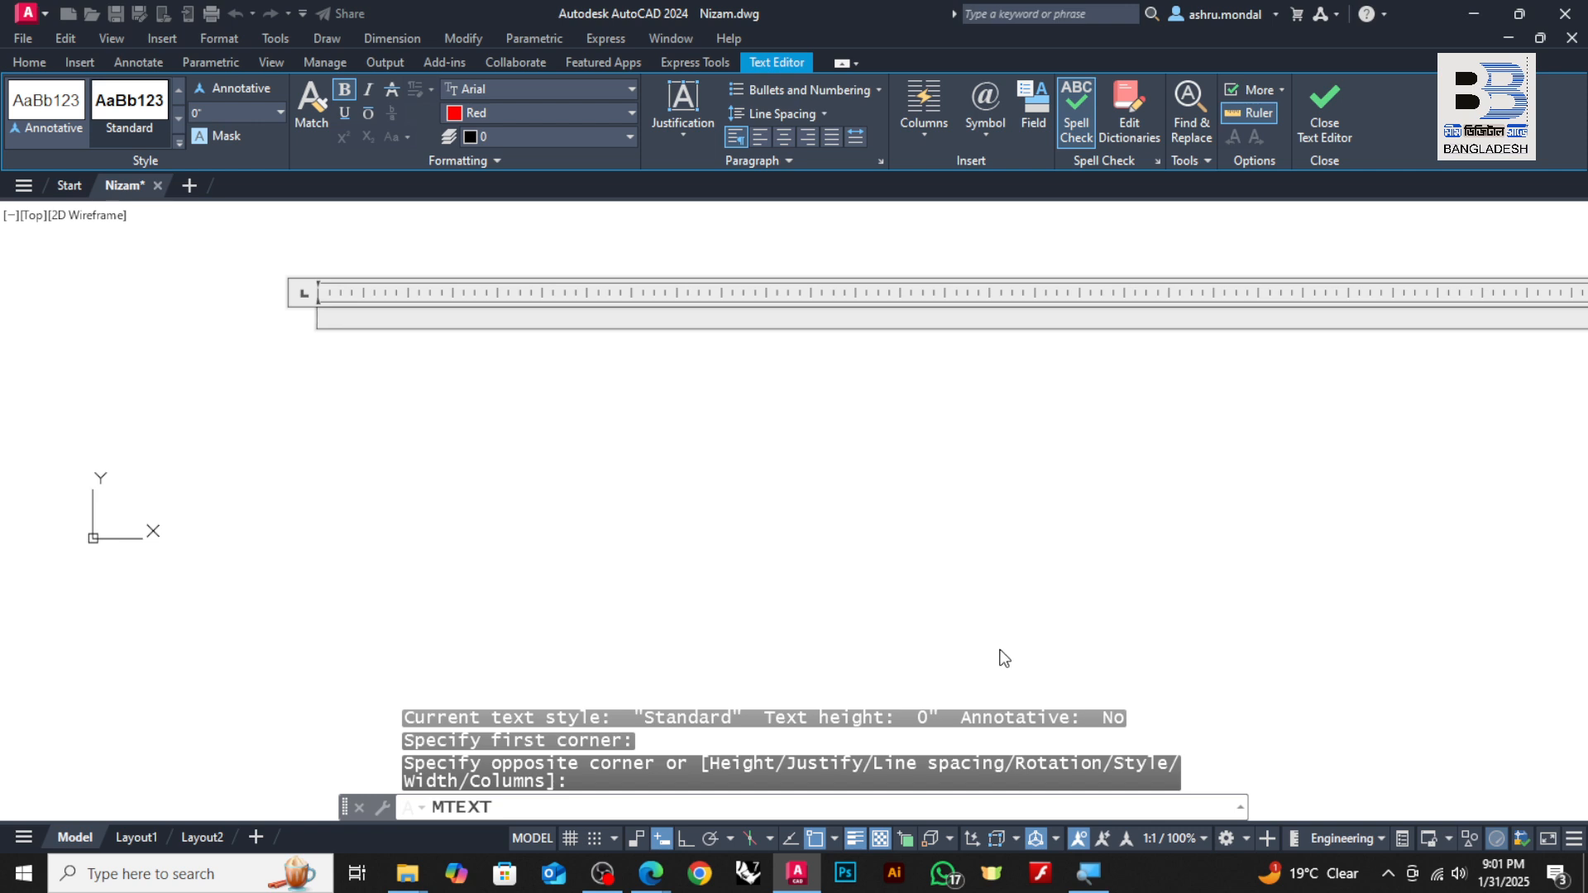
- Enter the person's first name with a capital initial as the content of the multiline text
scroll(450, 553, "down", 2)
scroll(529, 463, "up", 2)
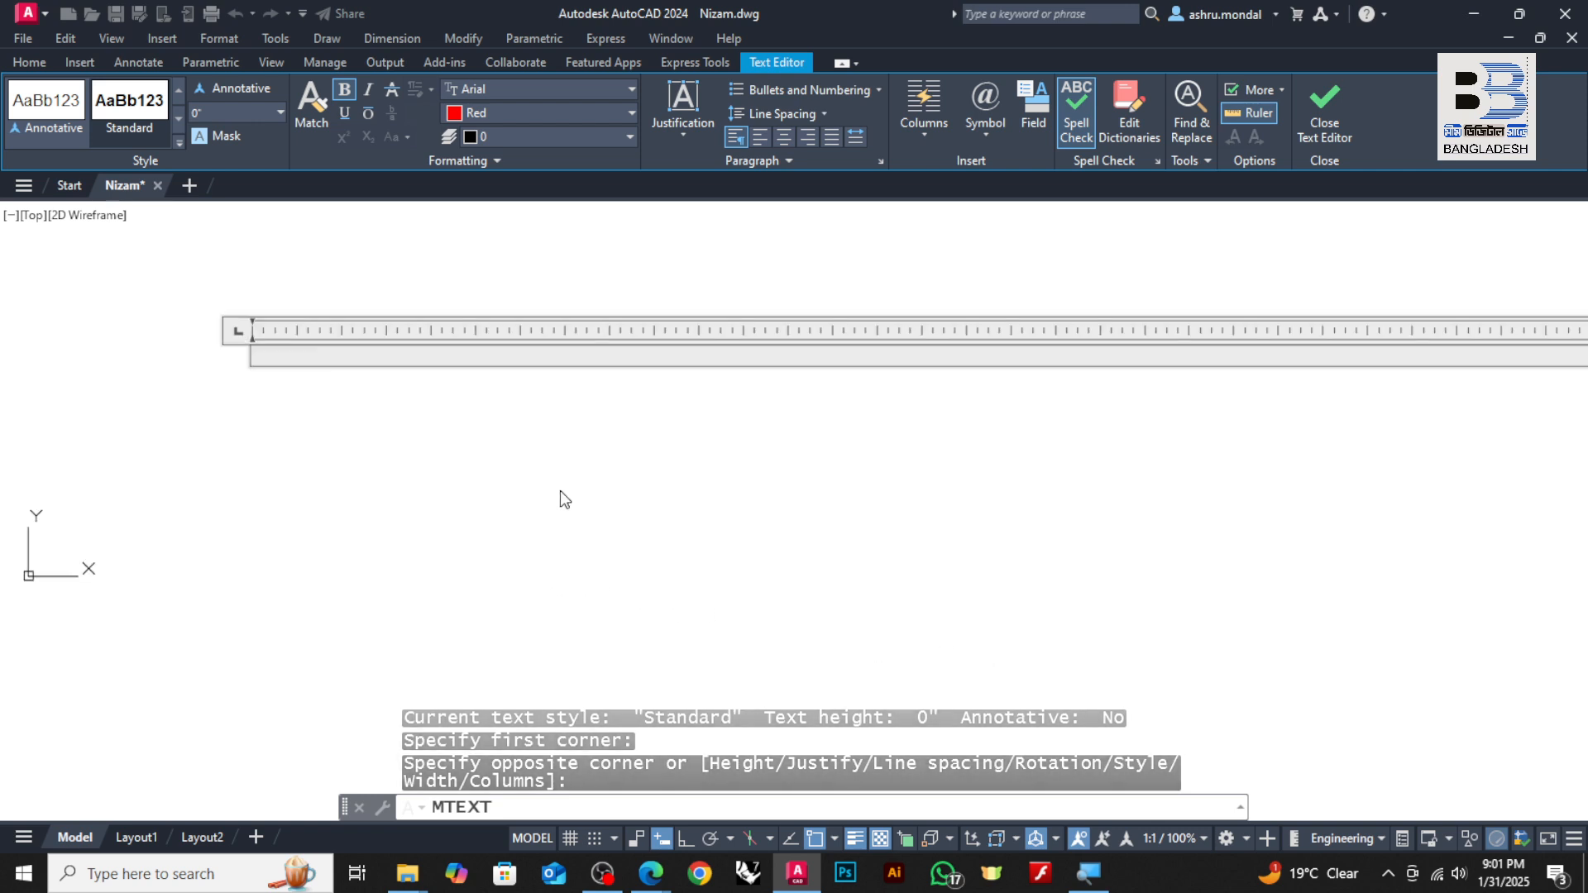
scroll(504, 506, "down", 2)
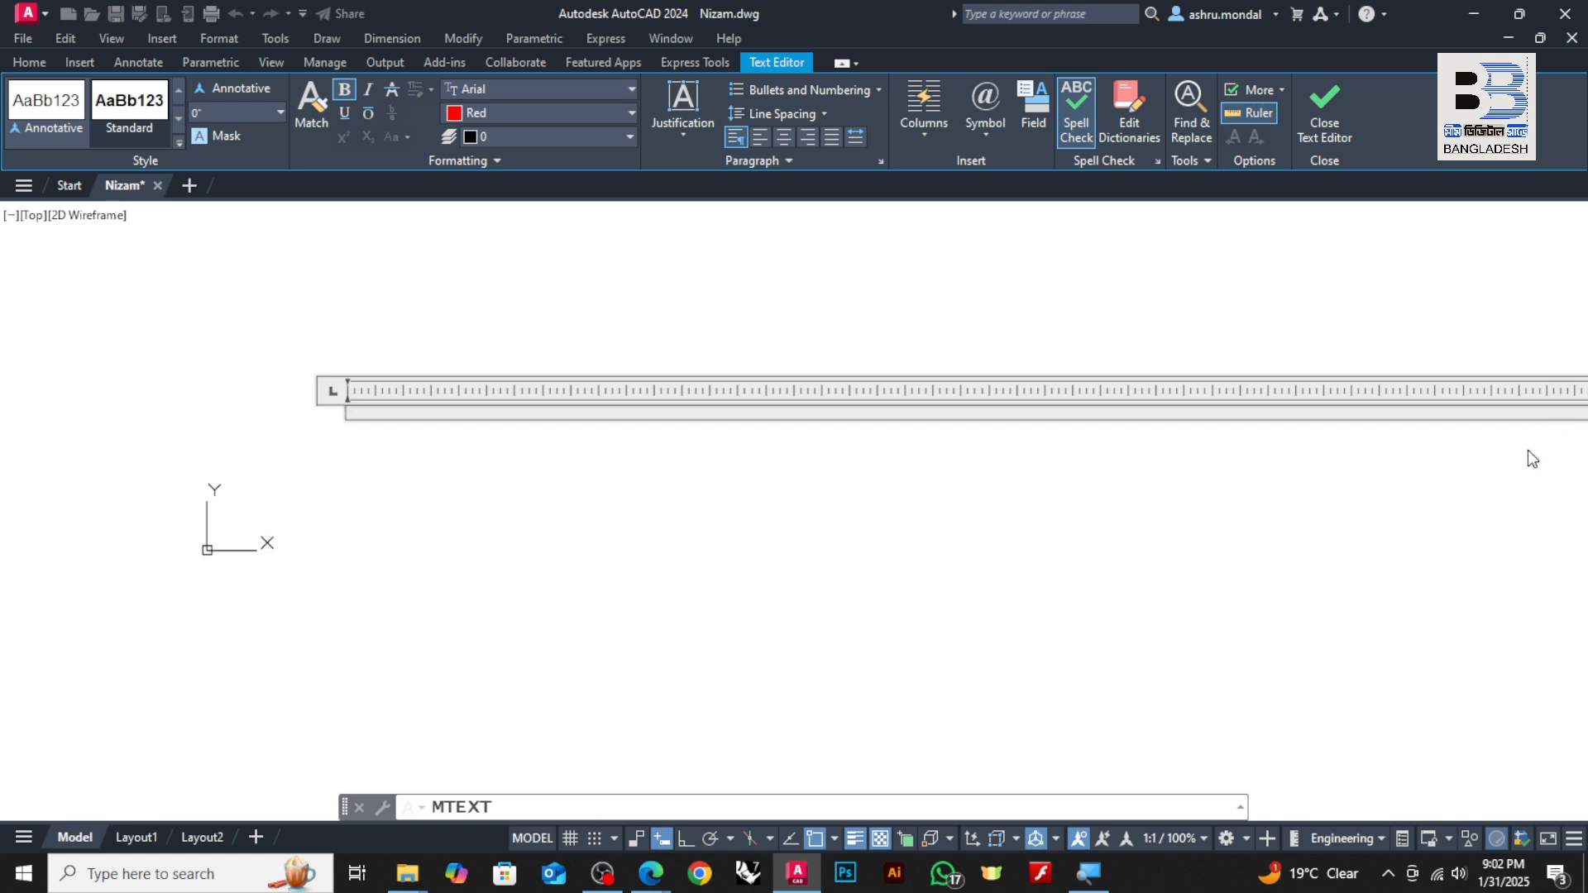
scroll(308, 429, "up", 5)
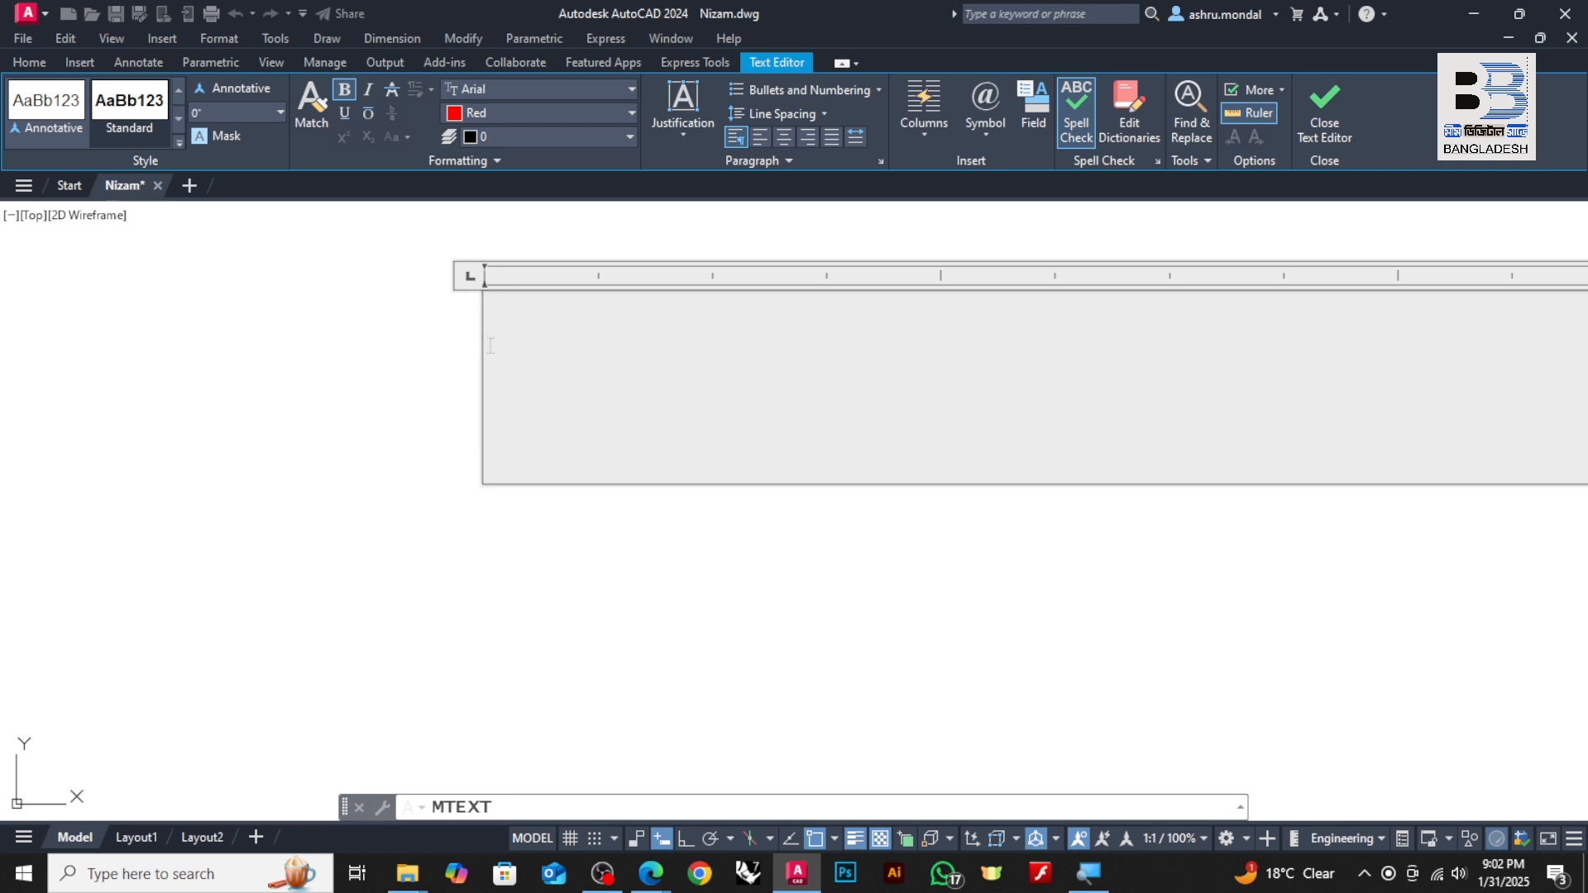
type("A")
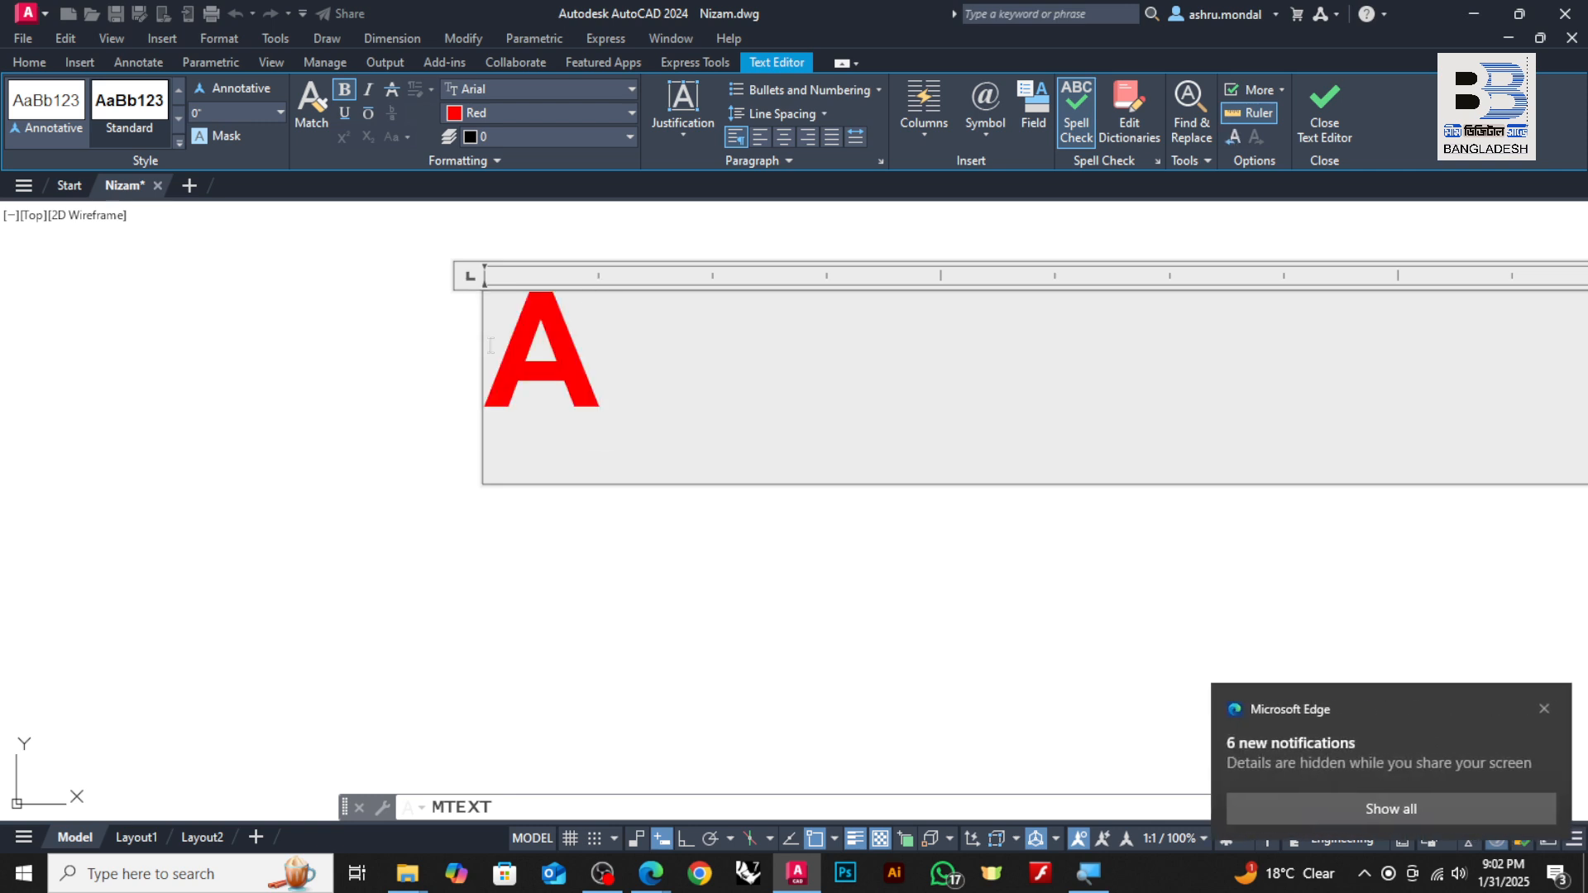
left_click(499, 113)
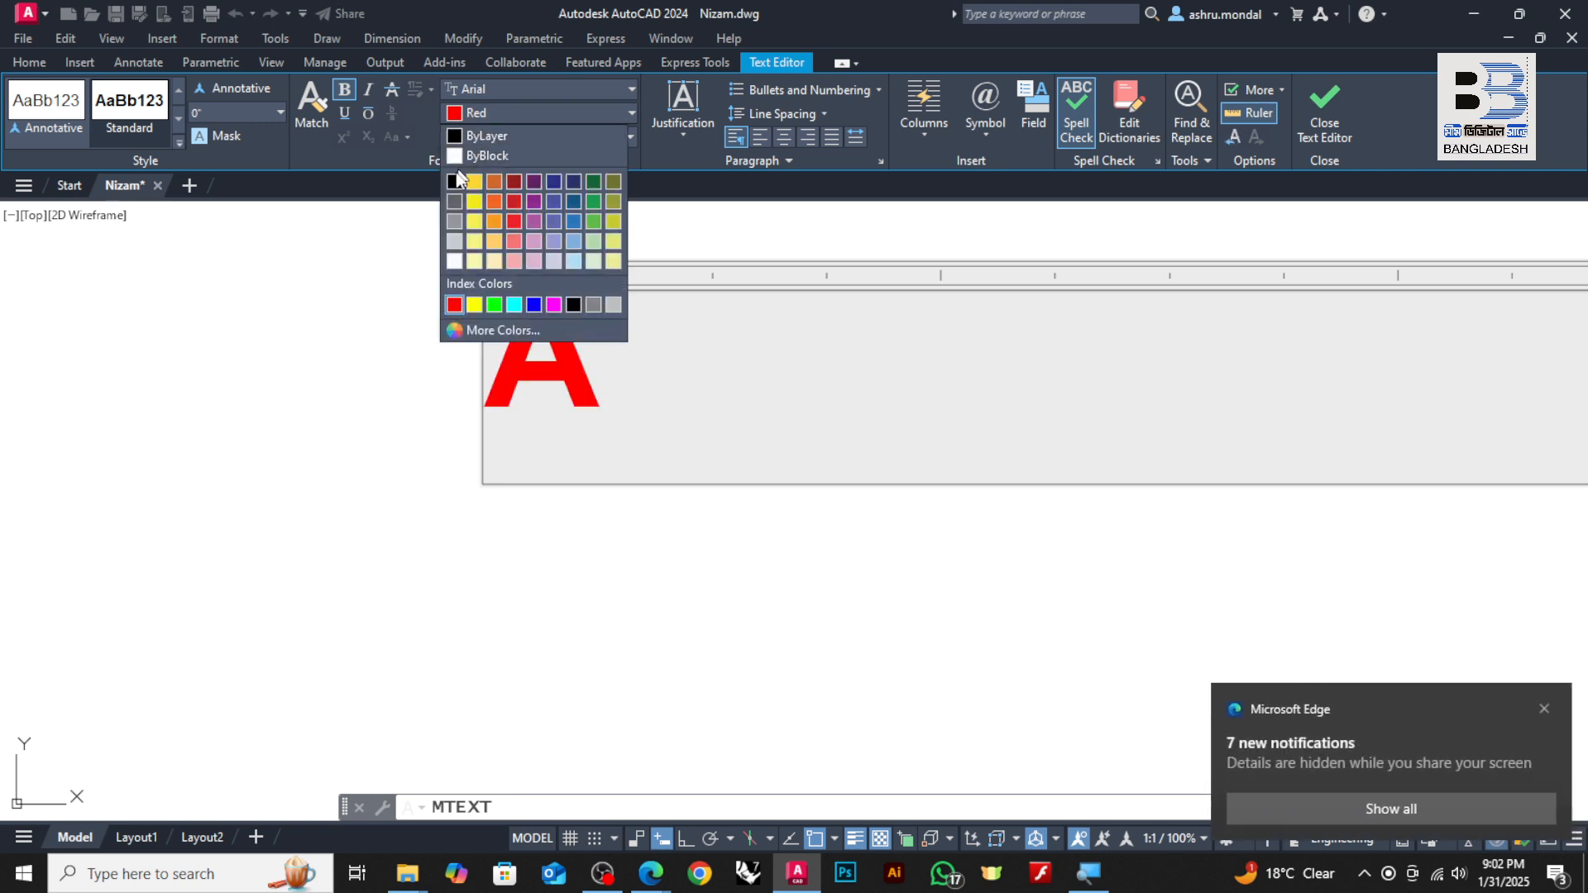
left_click(640, 352)
key("BackSpace")
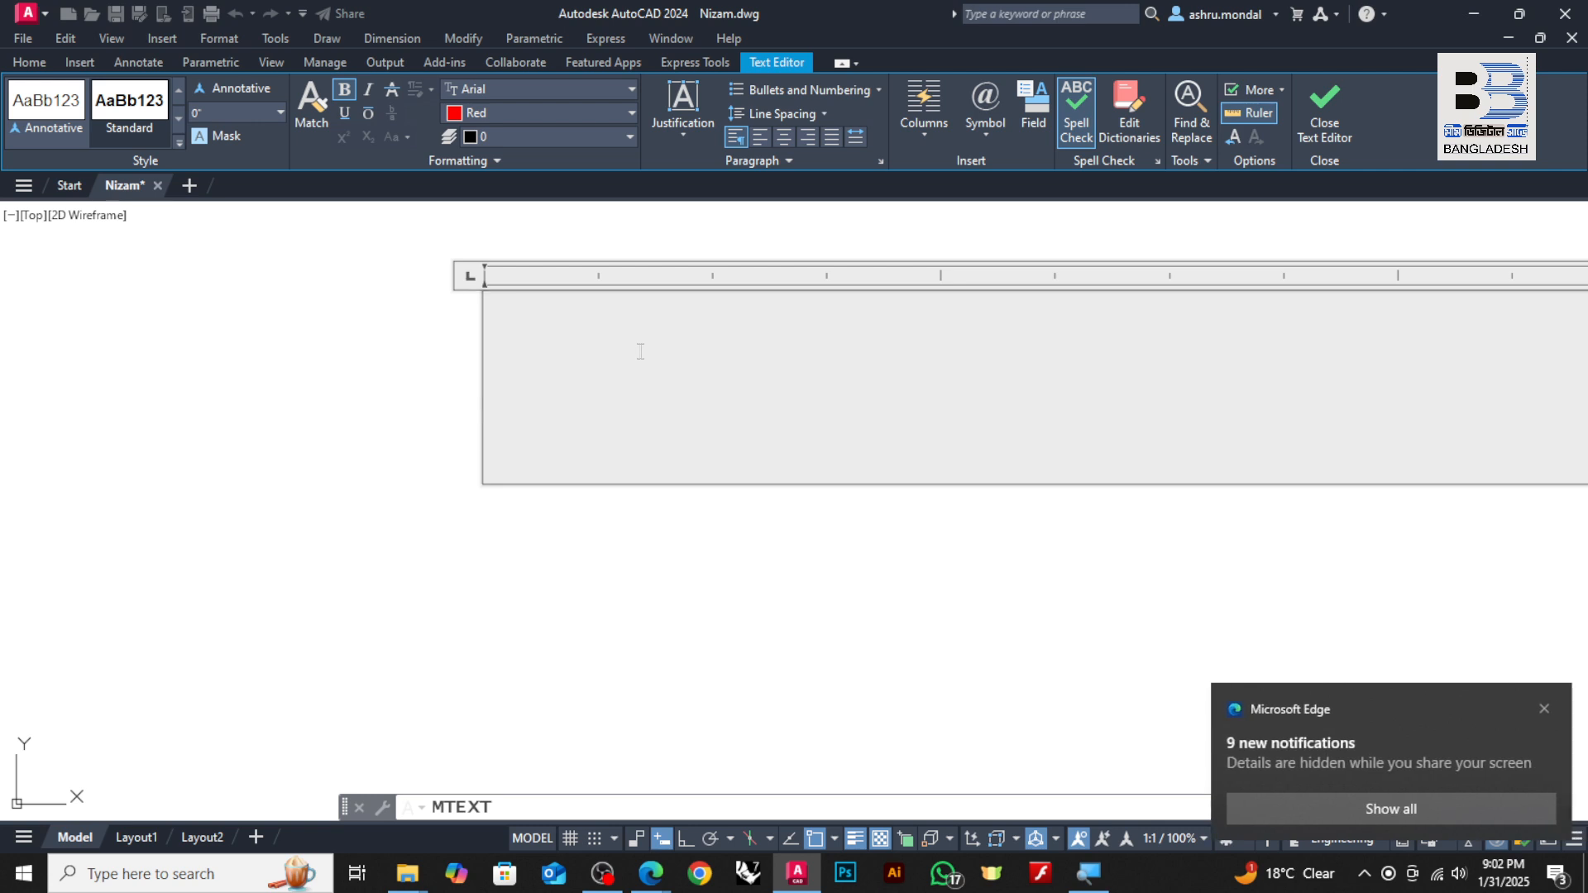
type("a")
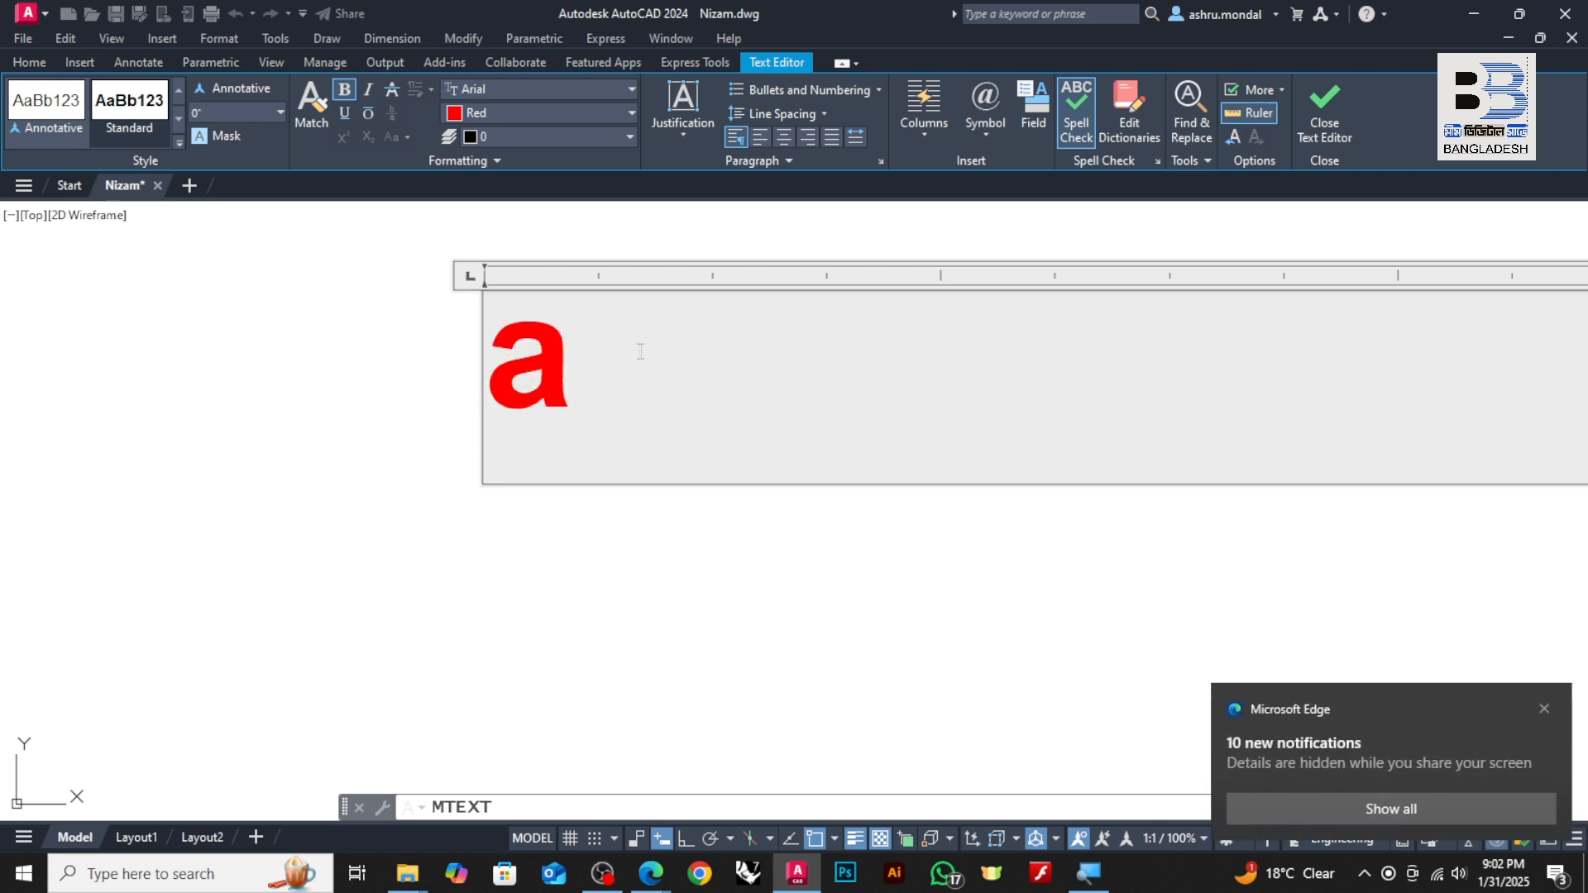
key("BackSpace")
type("As")
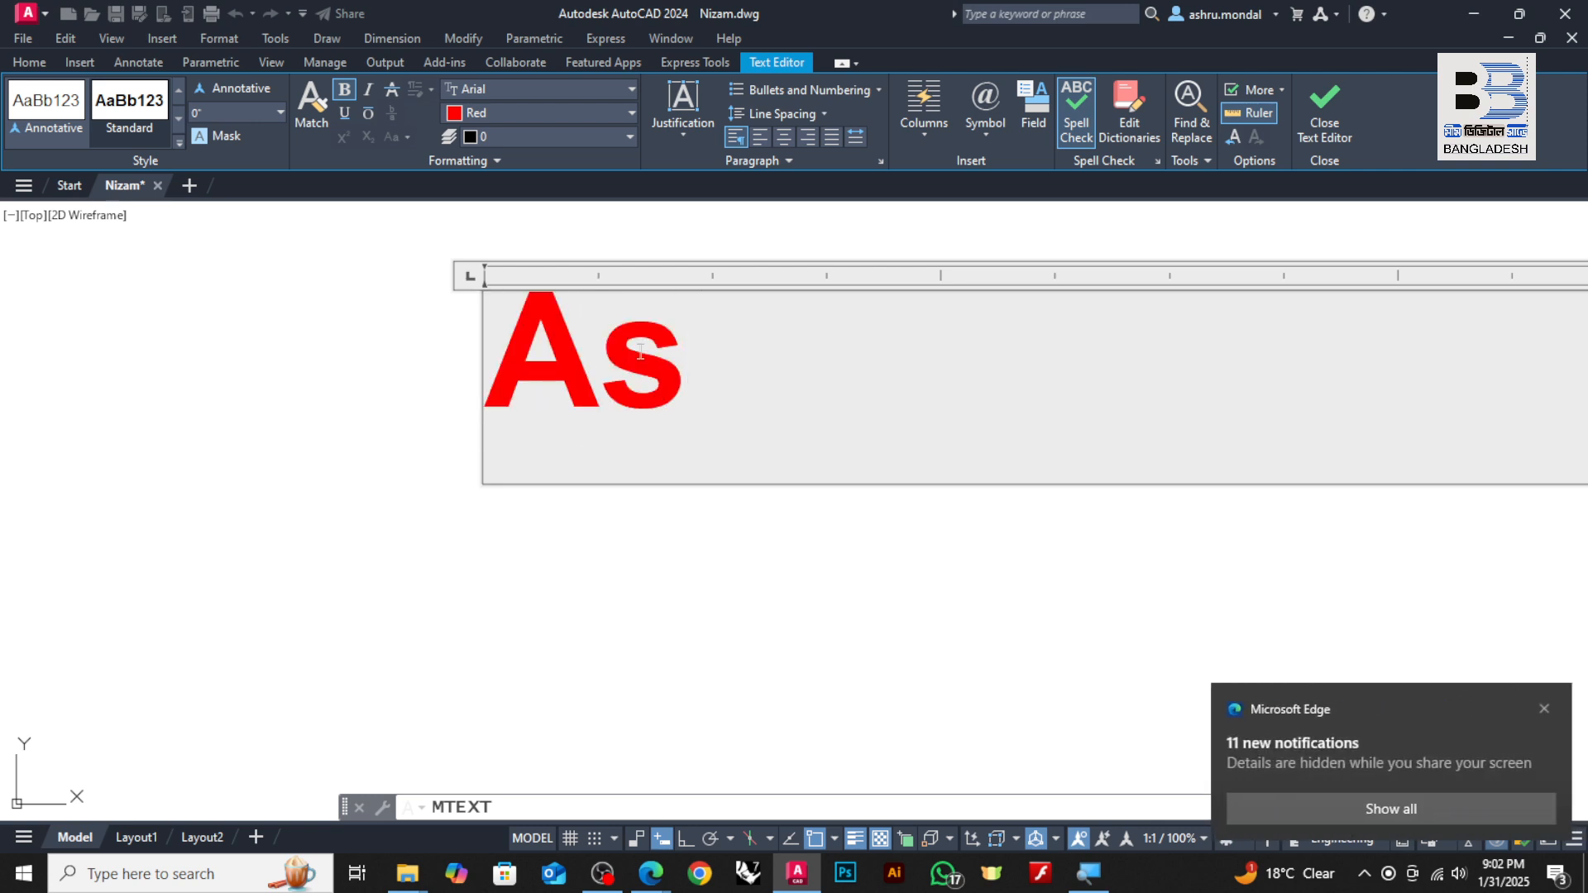
type("hru")
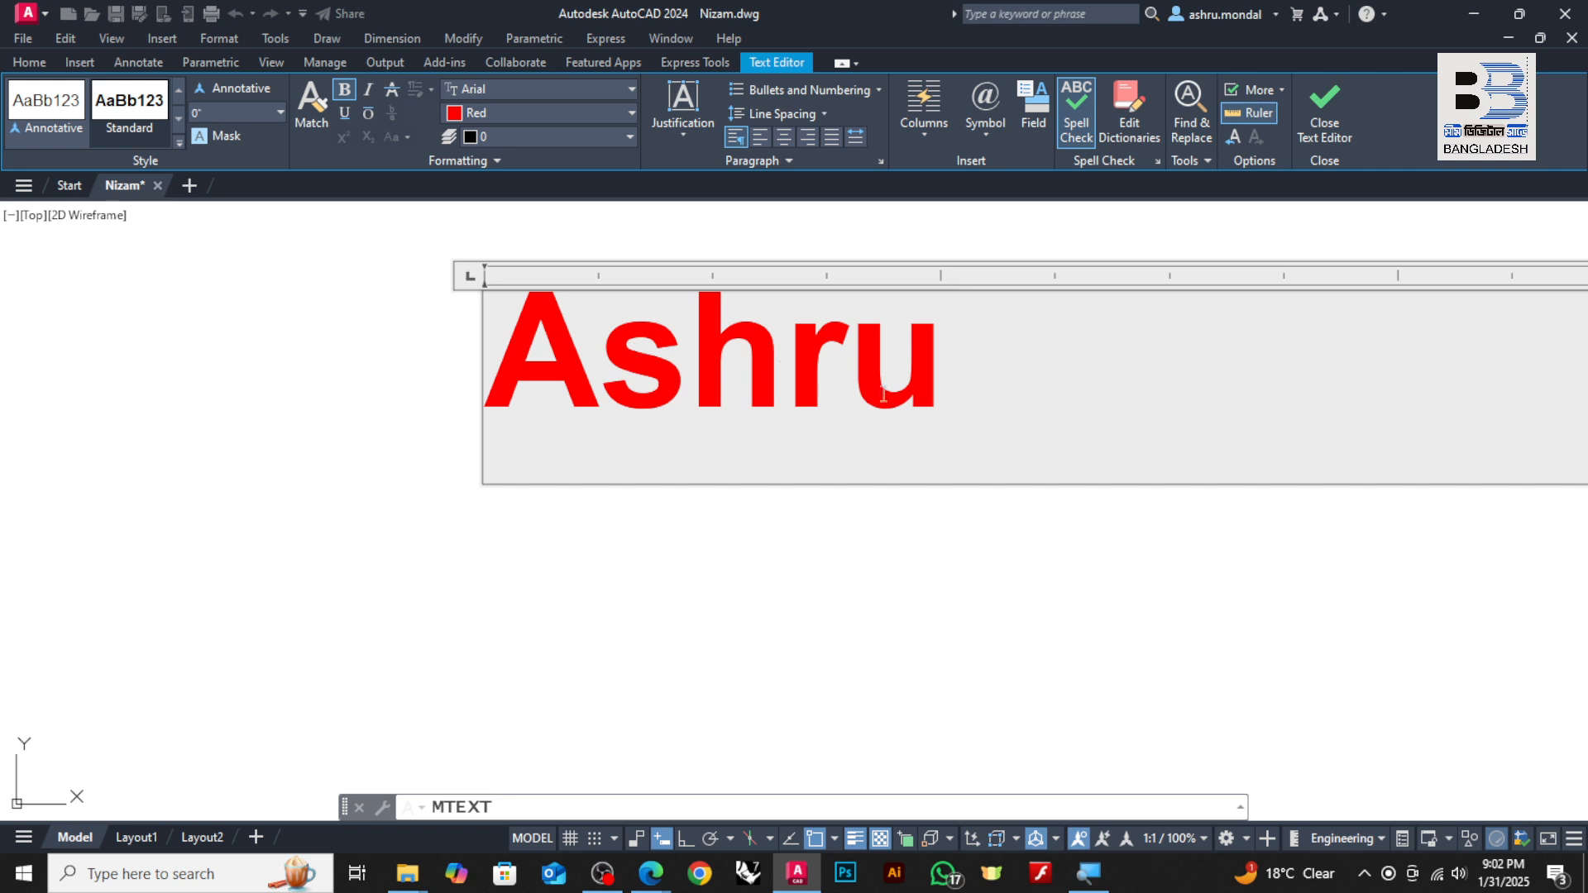
- Apply the Standard text style to the multiline text and accept the text style change
scroll(389, 426, "down", 5)
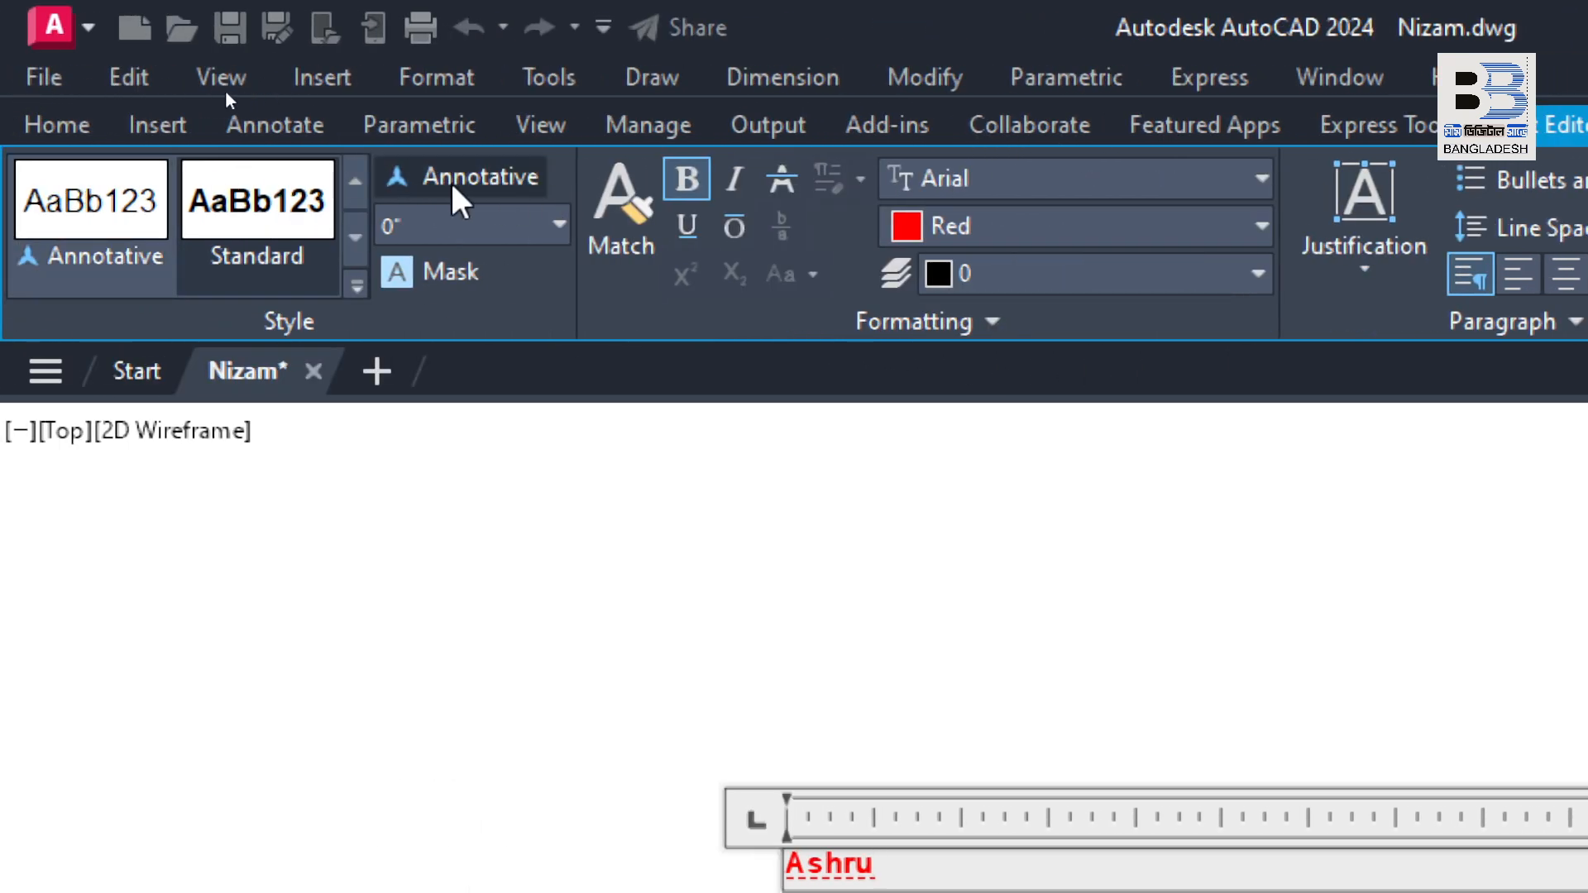
left_click(274, 273)
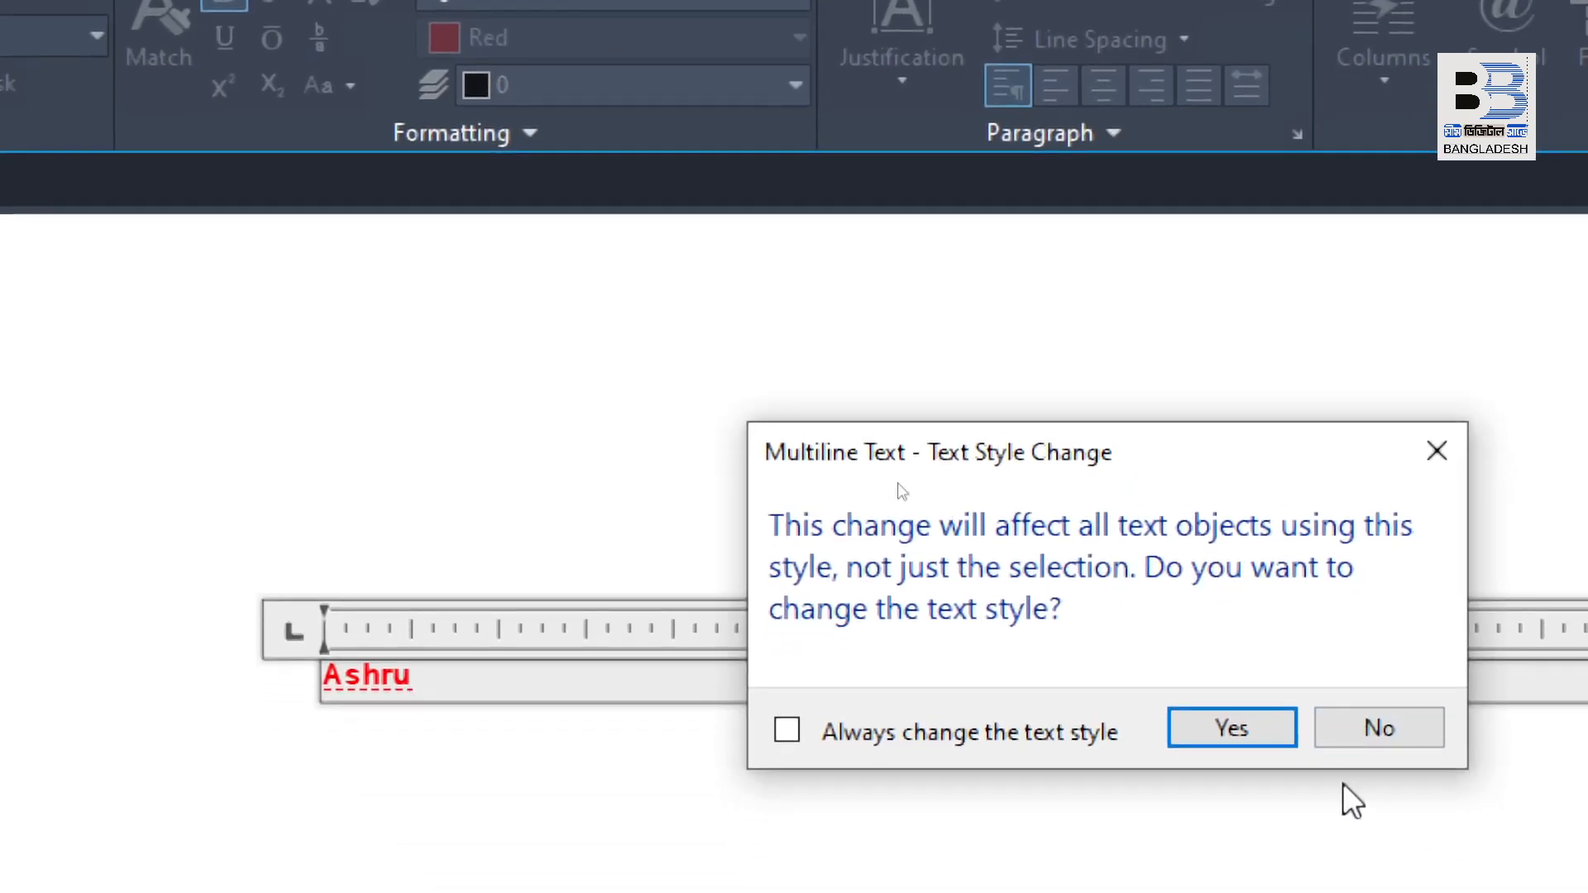
left_click(1247, 727)
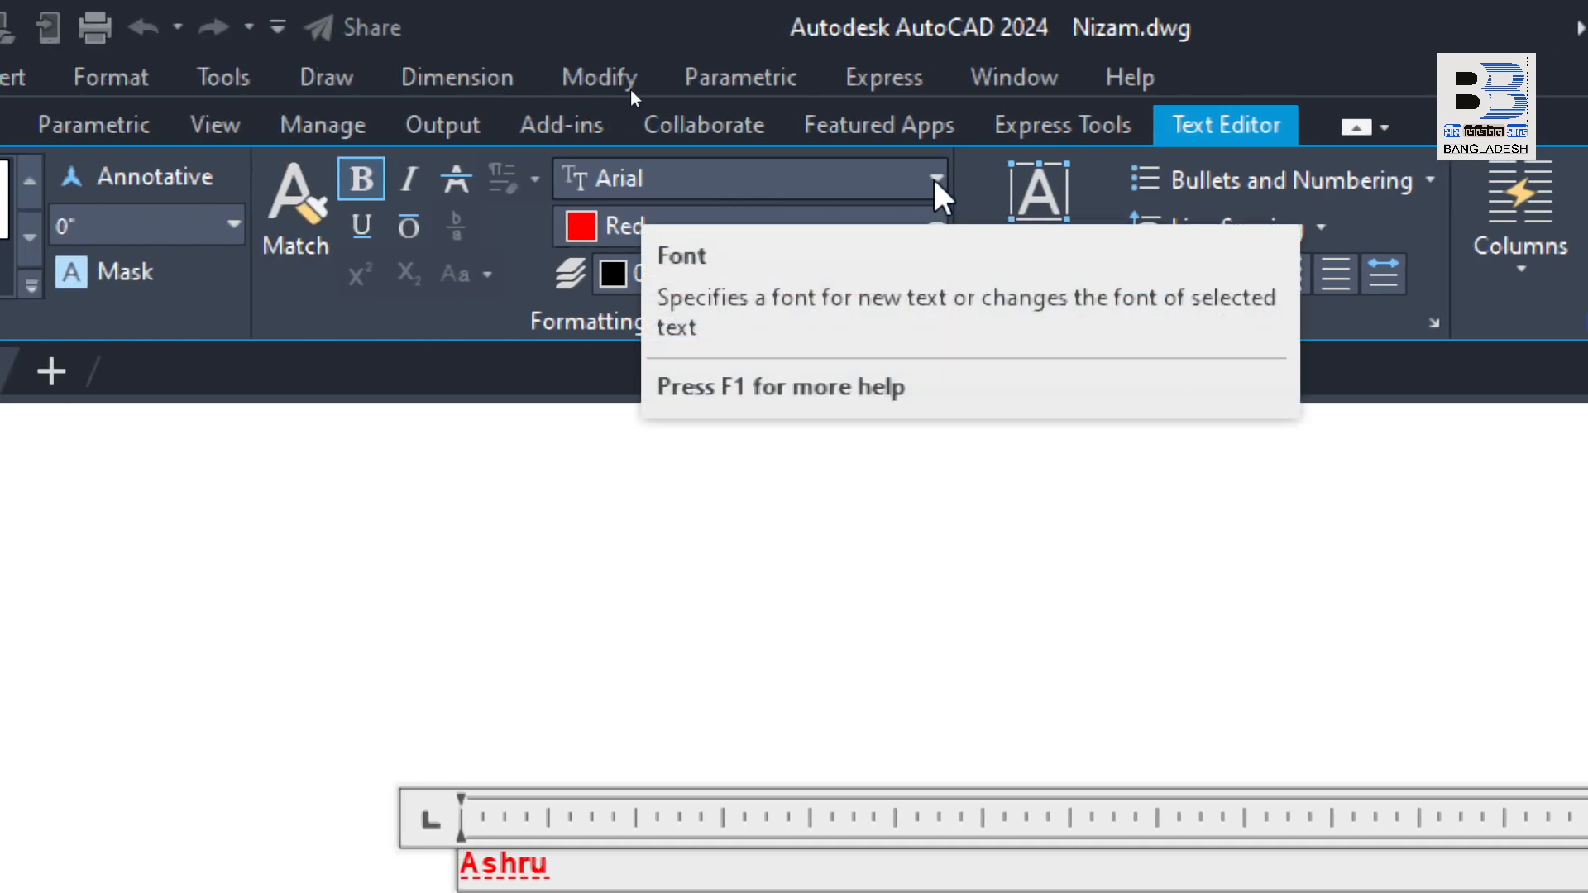
- Browse the fonts available for the multiline text, from the Arial variants to the SutonnyMJ family and back
left_click(937, 180)
scroll(690, 487, "down", 1)
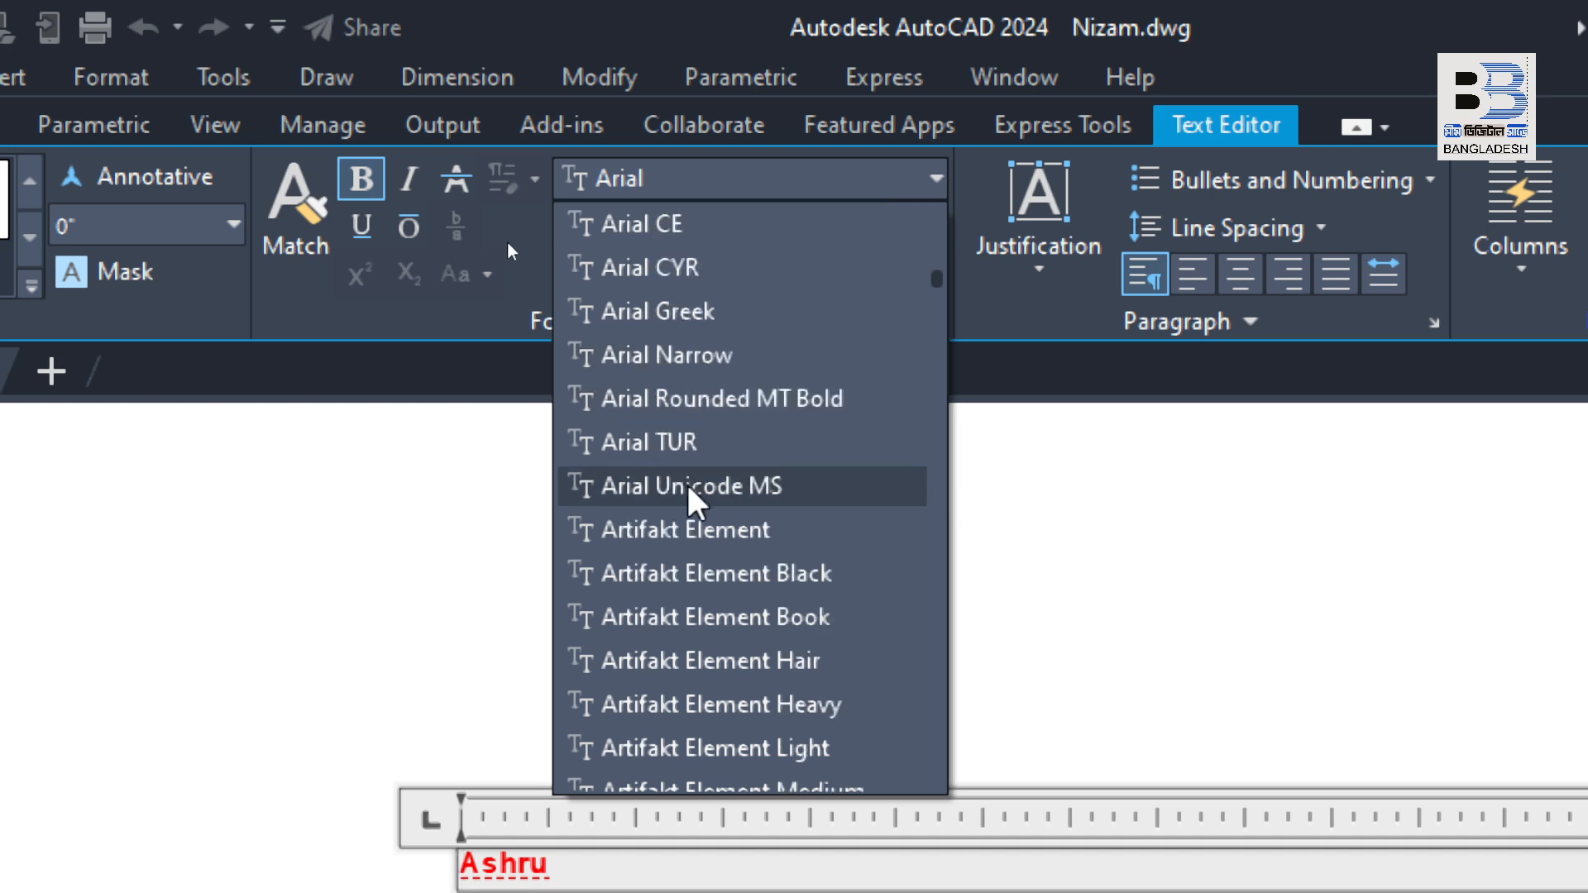
scroll(689, 488, "down", 8)
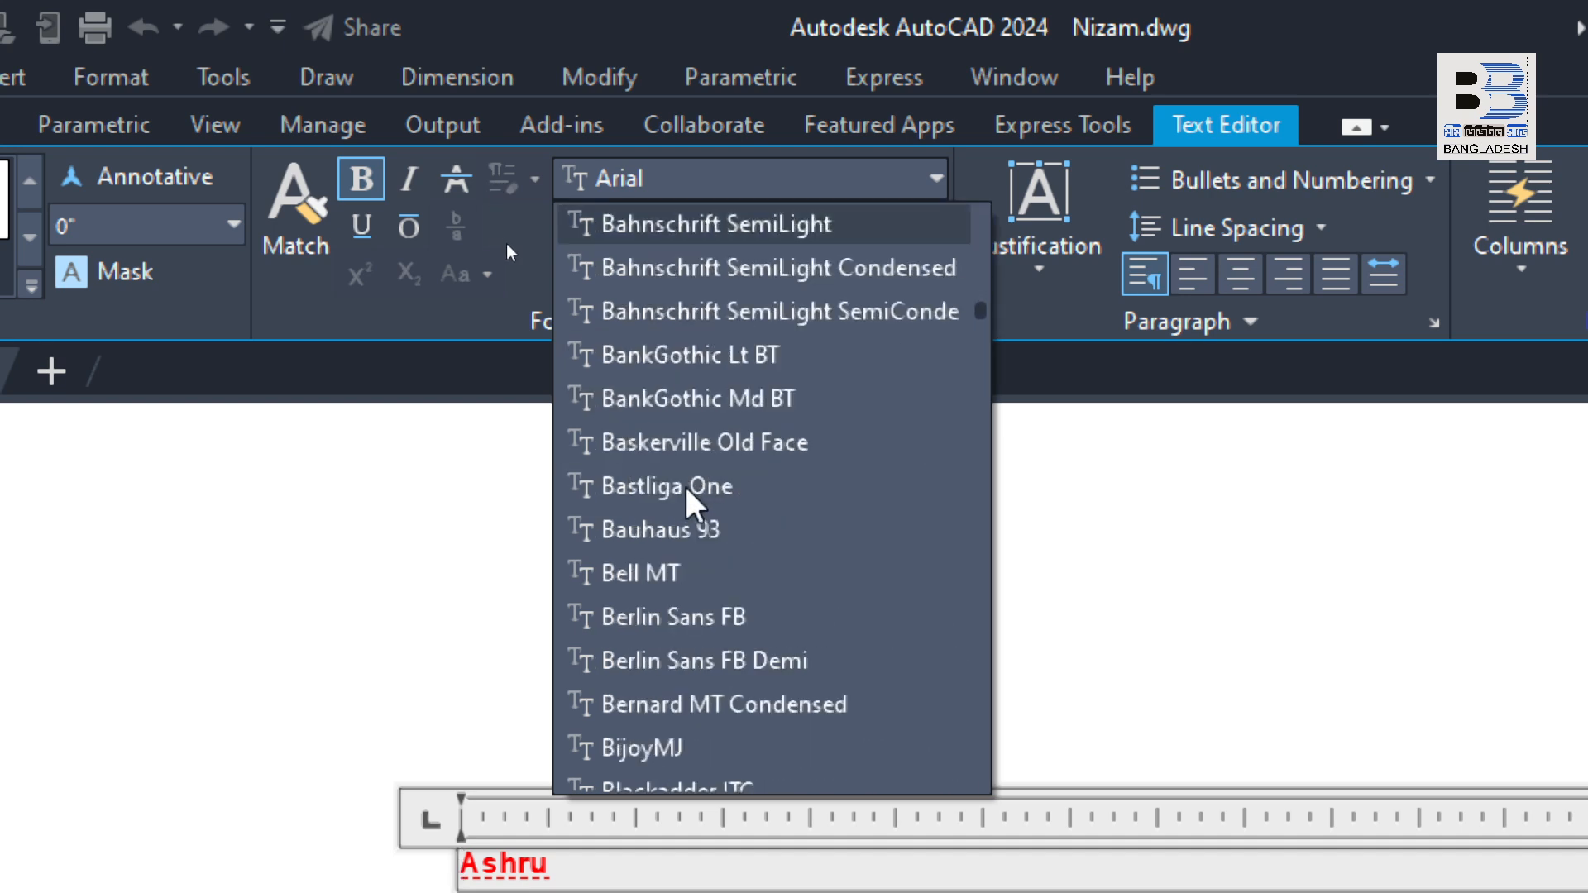
scroll(689, 490, "down", 1)
scroll(689, 496, "down", 3)
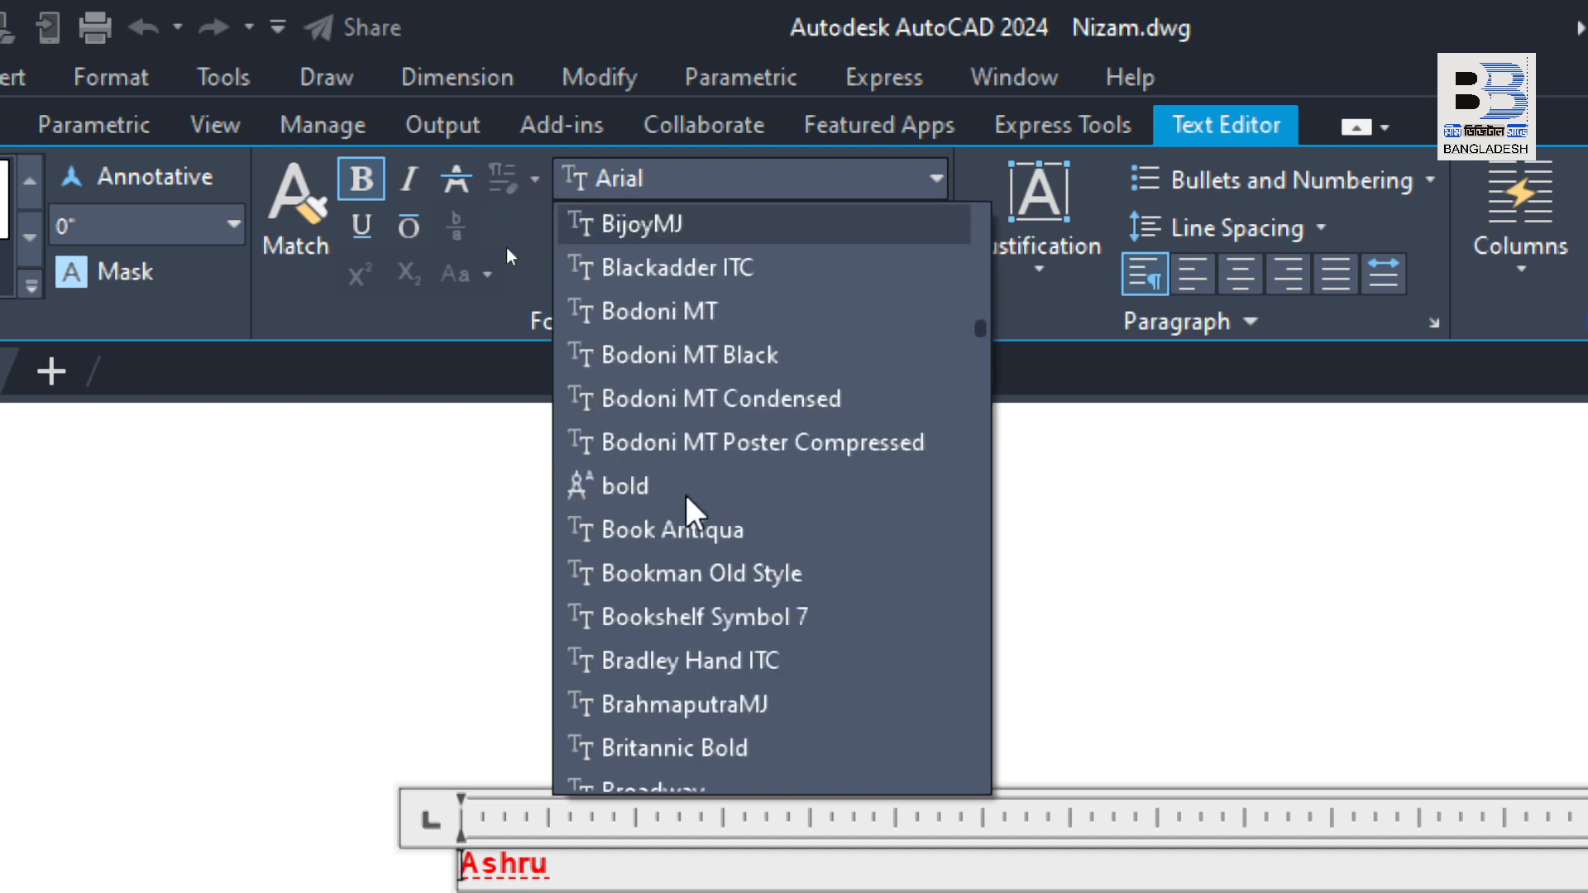
scroll(689, 497, "down", 2)
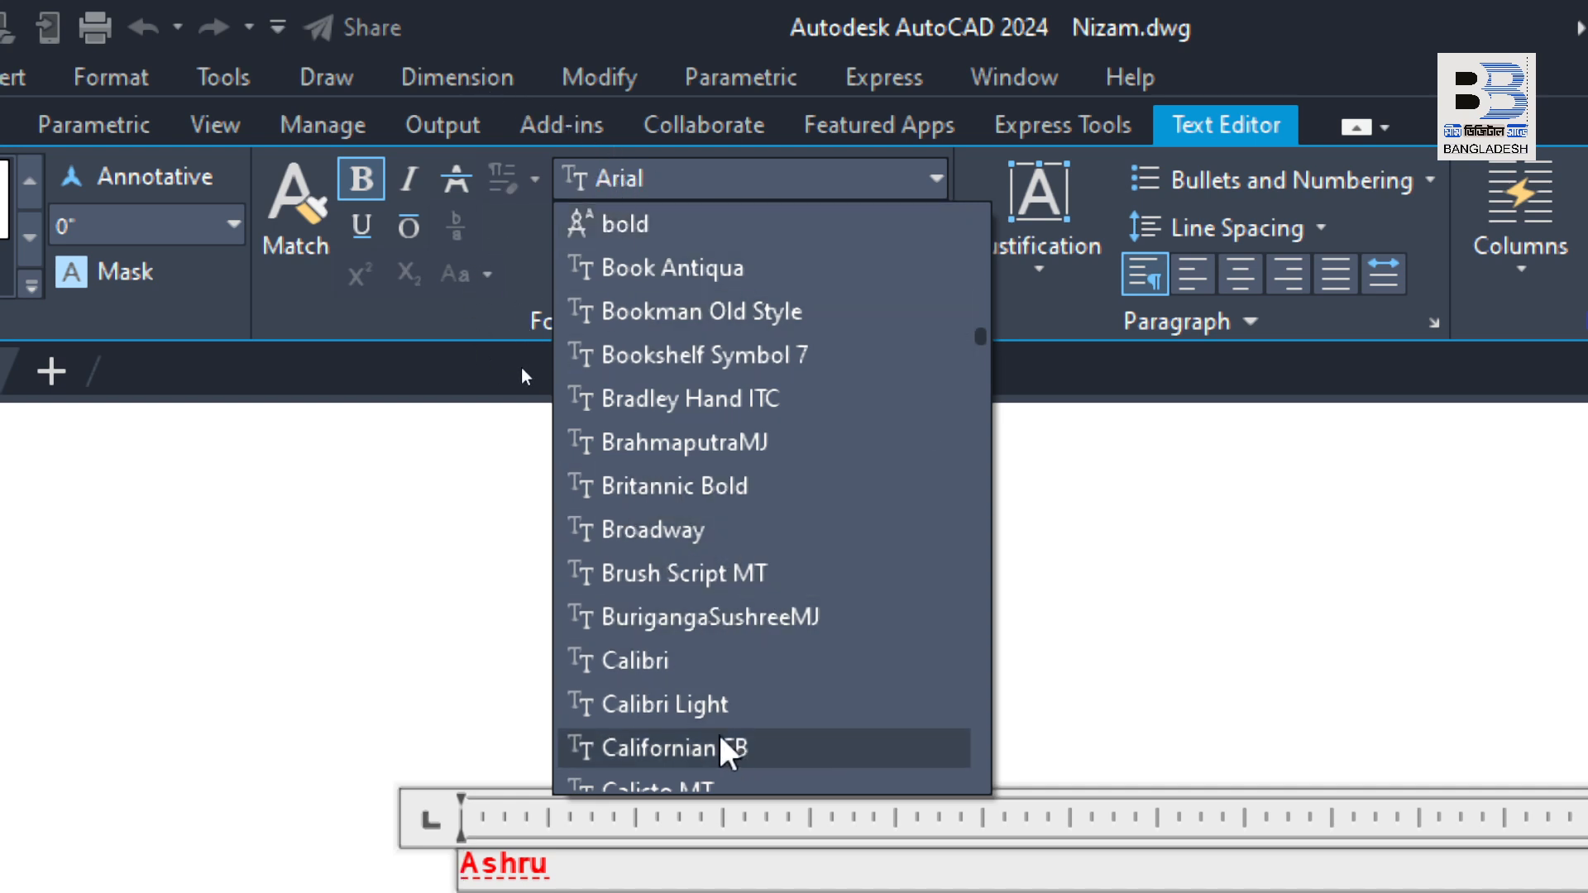
scroll(680, 638, "down", 20)
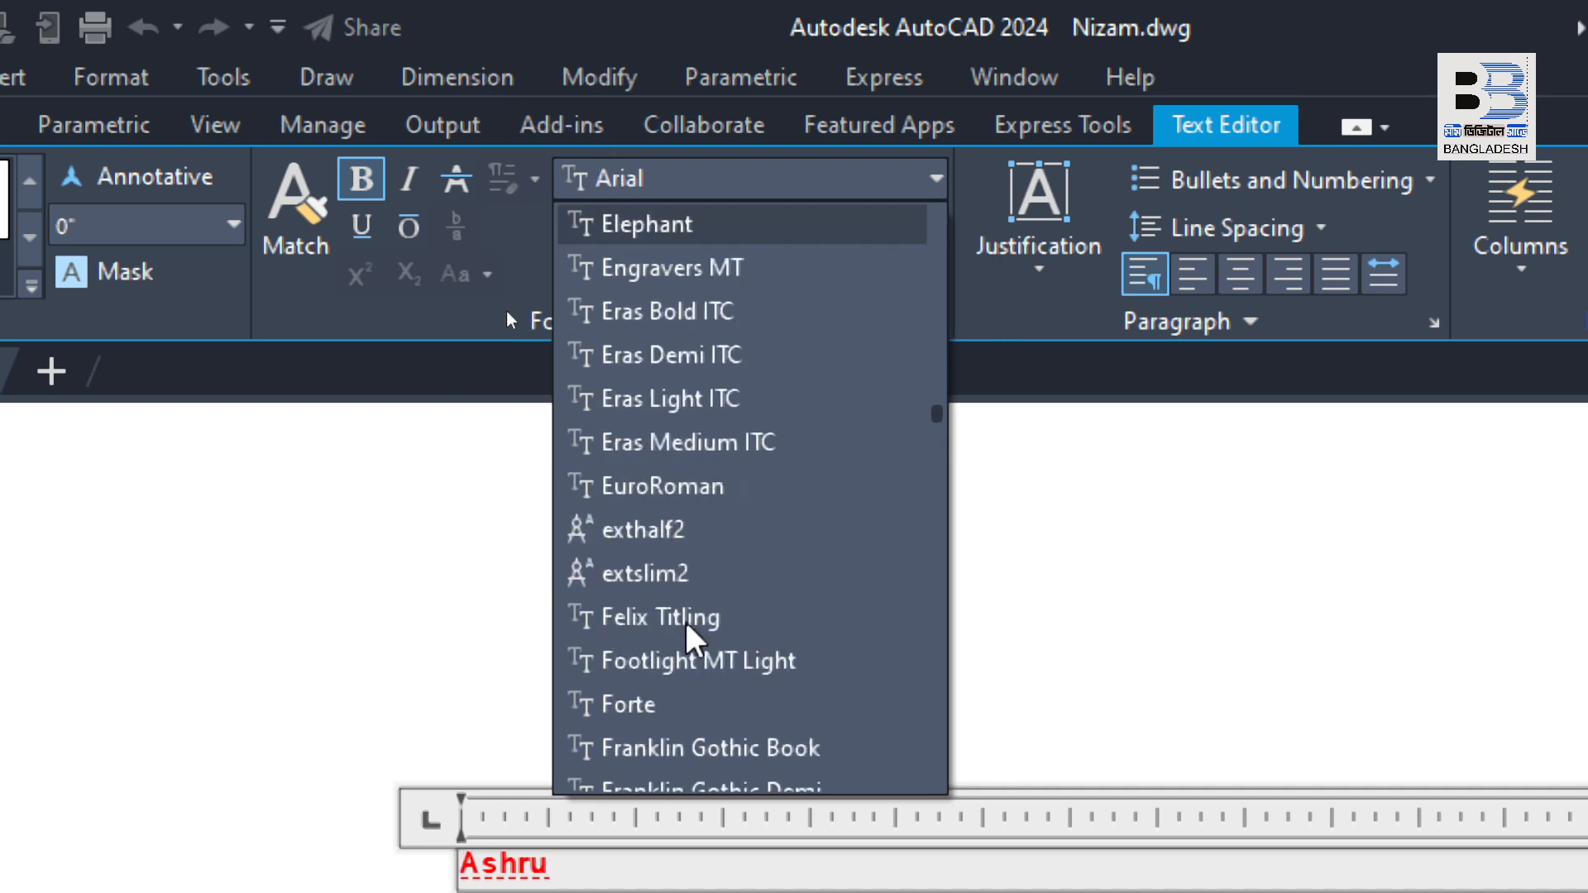
scroll(693, 635, "down", 20)
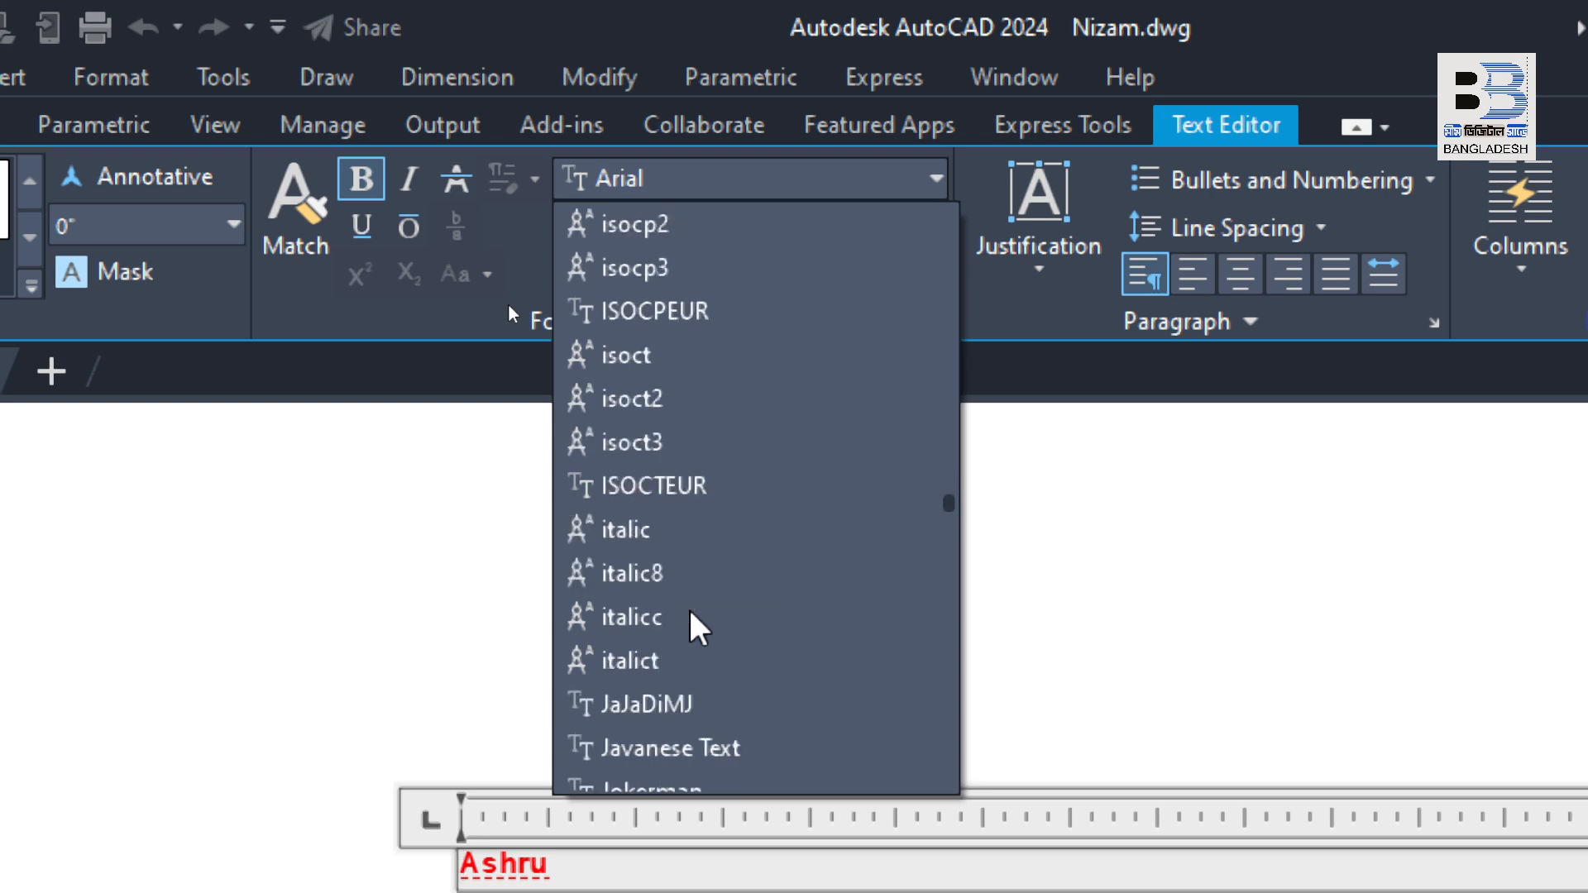
scroll(692, 616, "down", 20)
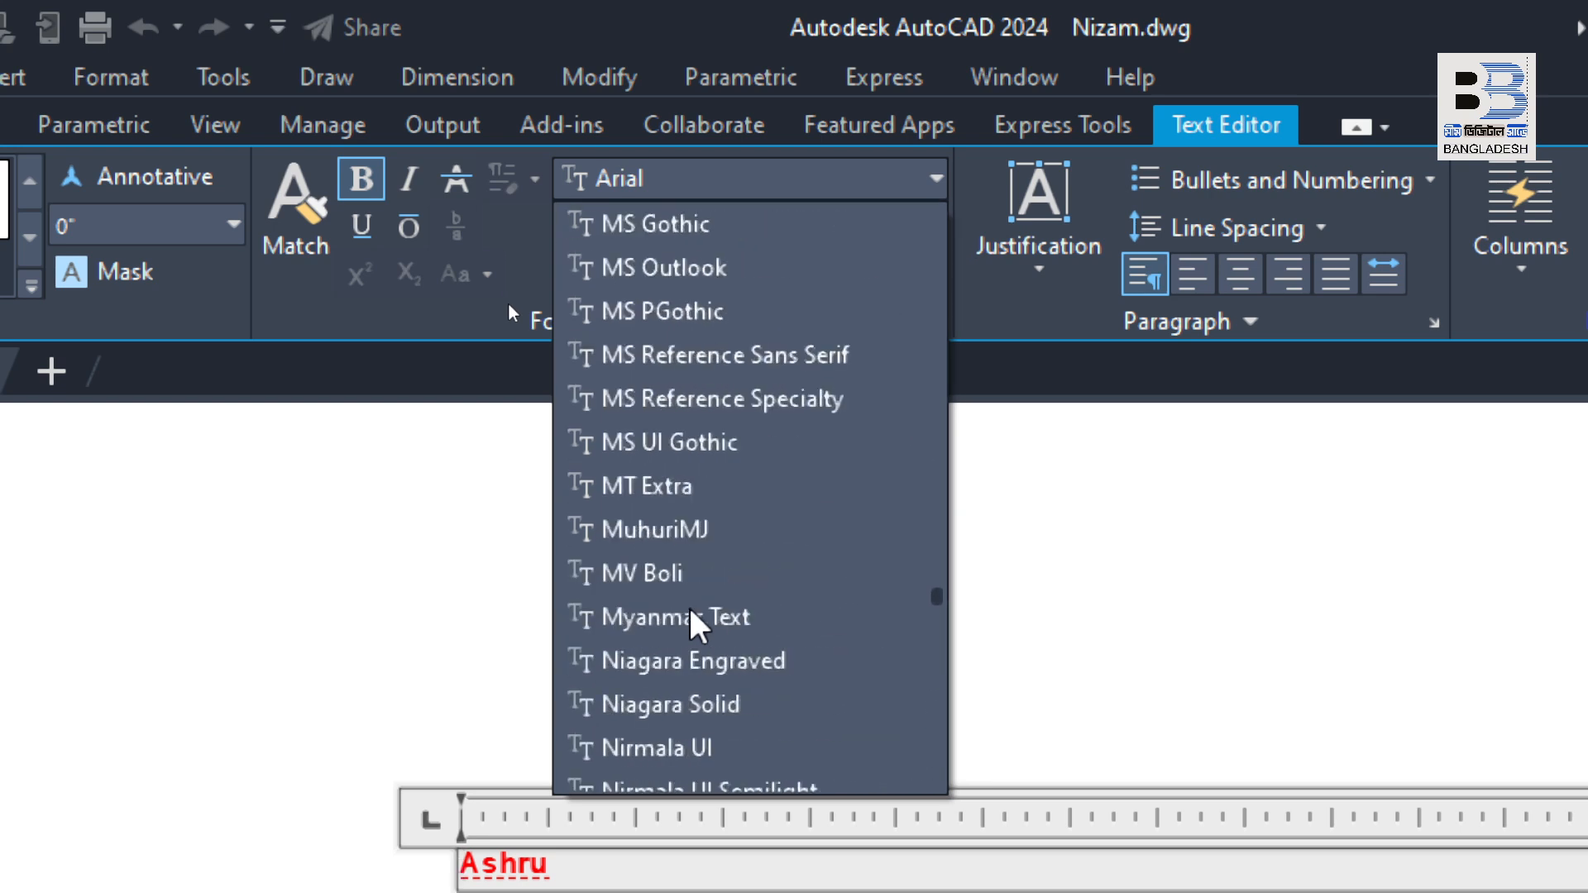
scroll(691, 614, "down", 20)
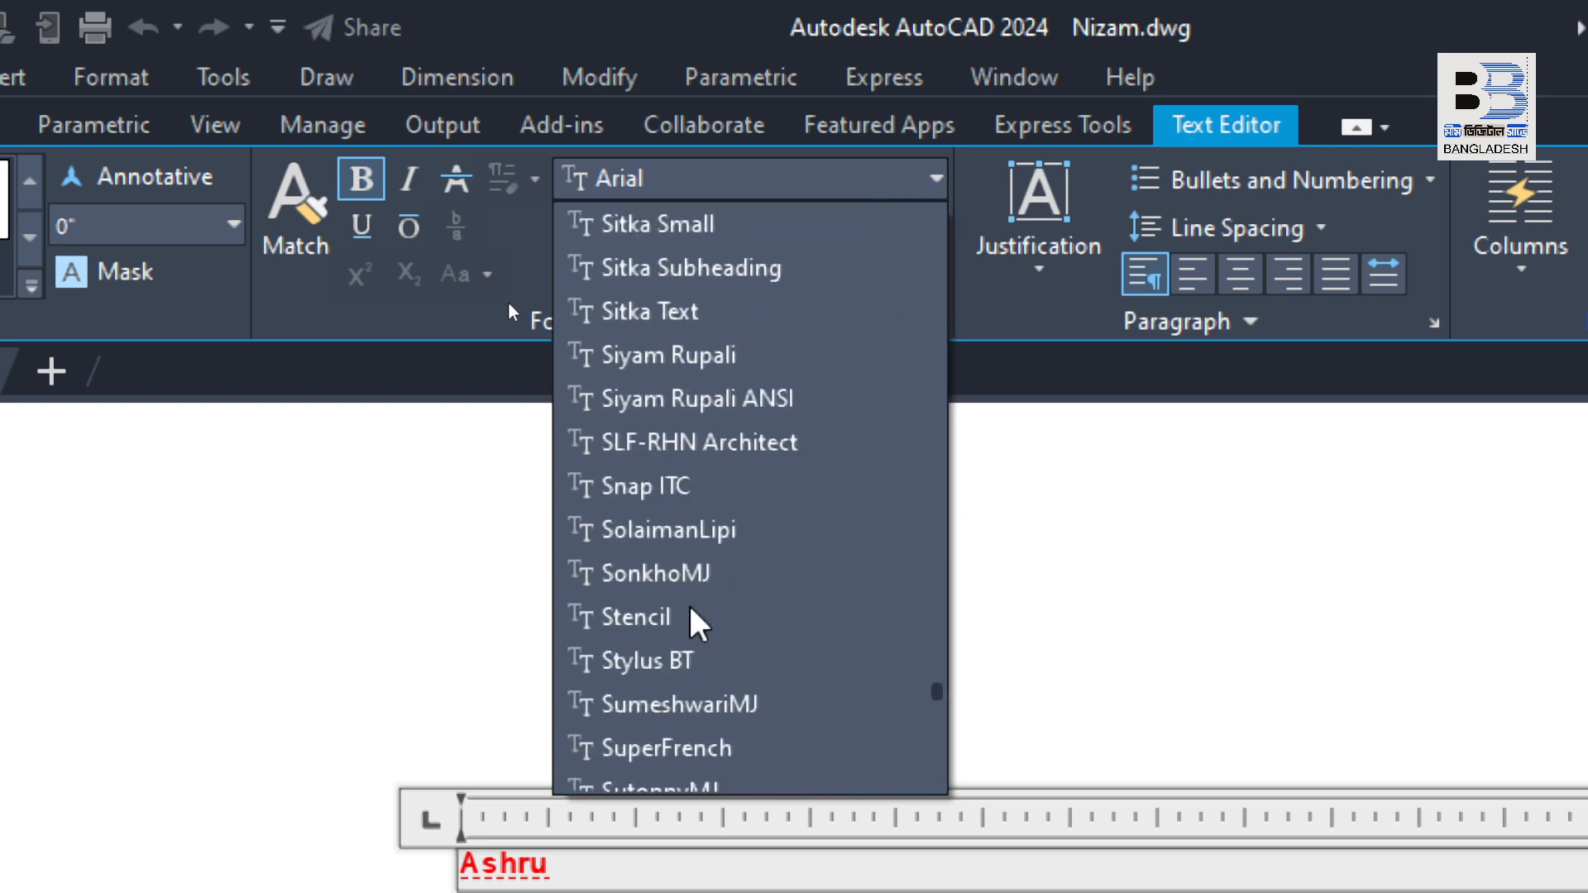
scroll(645, 622, "down", 3)
scroll(603, 624, "down", 1)
scroll(592, 608, "up", 1)
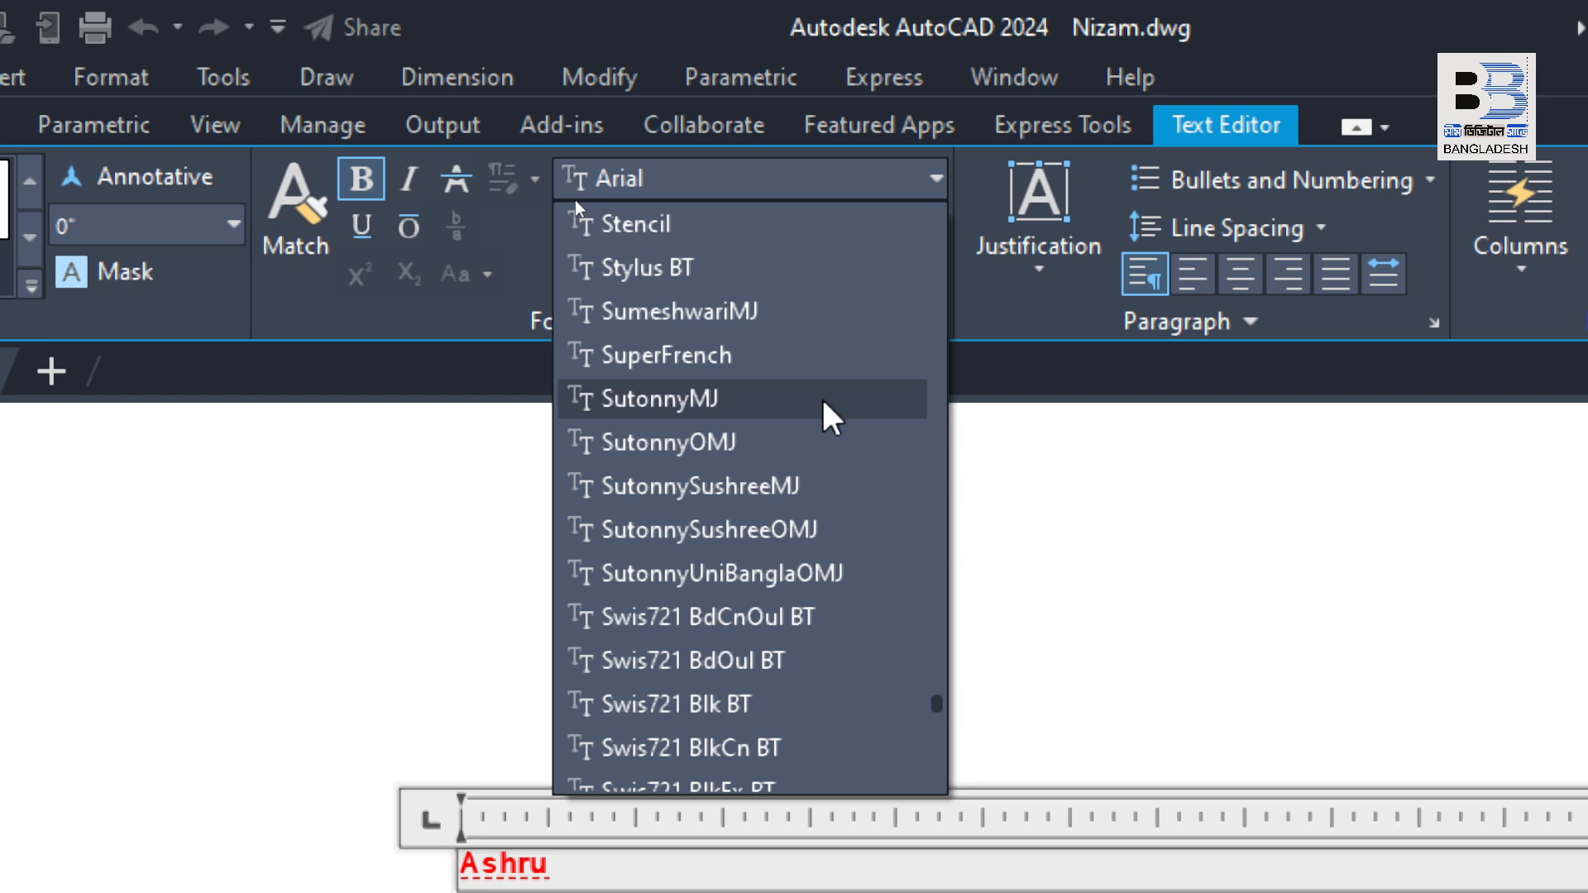
scroll(712, 265, "up", 10)
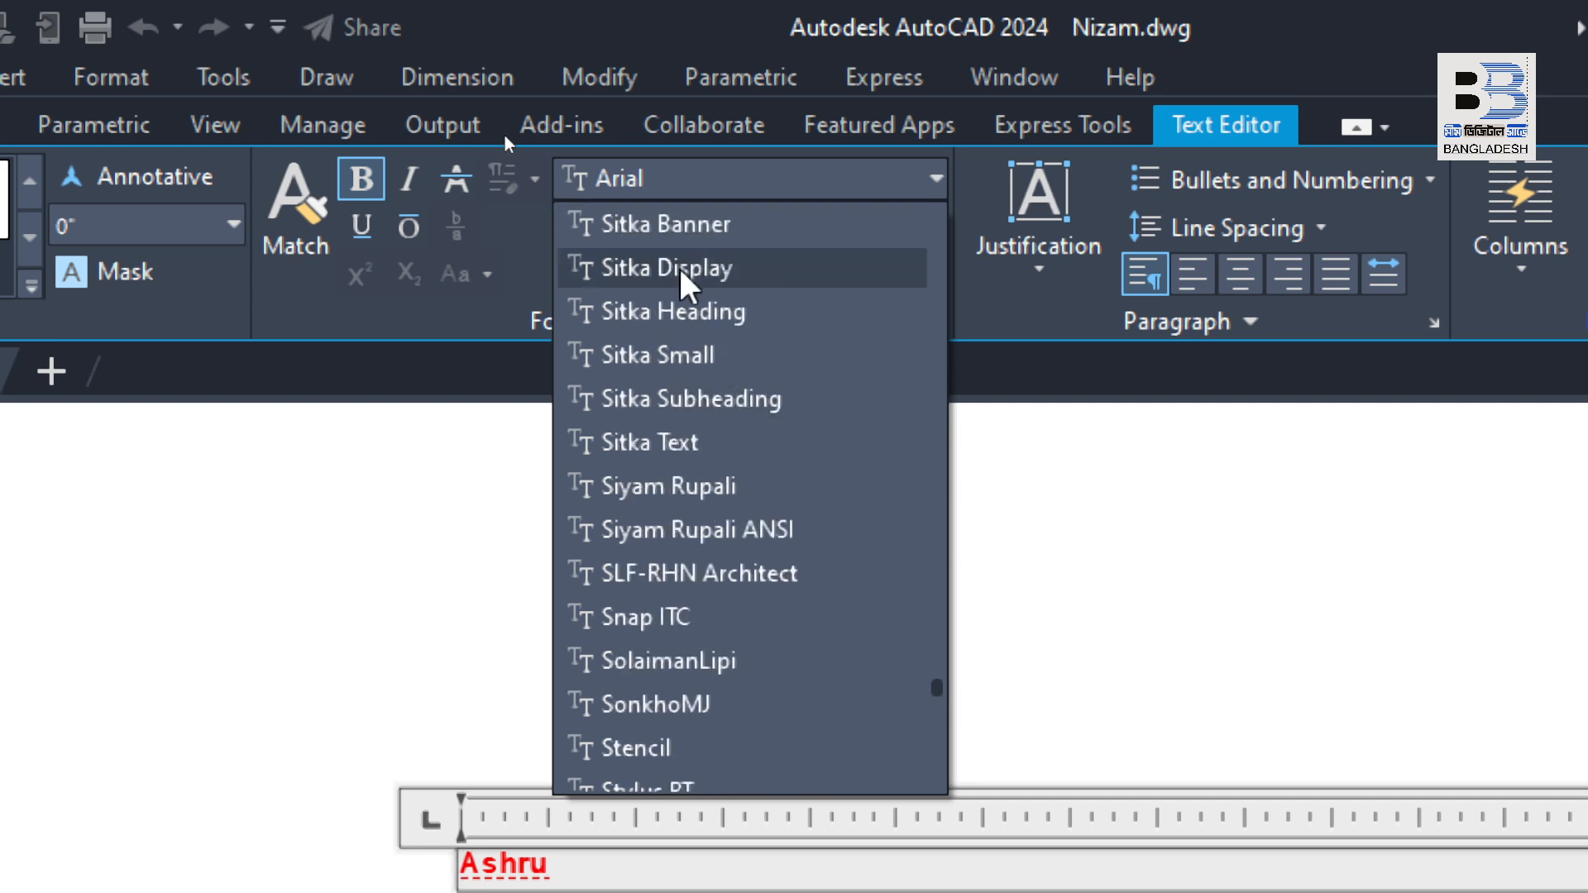
scroll(707, 354, "up", 20)
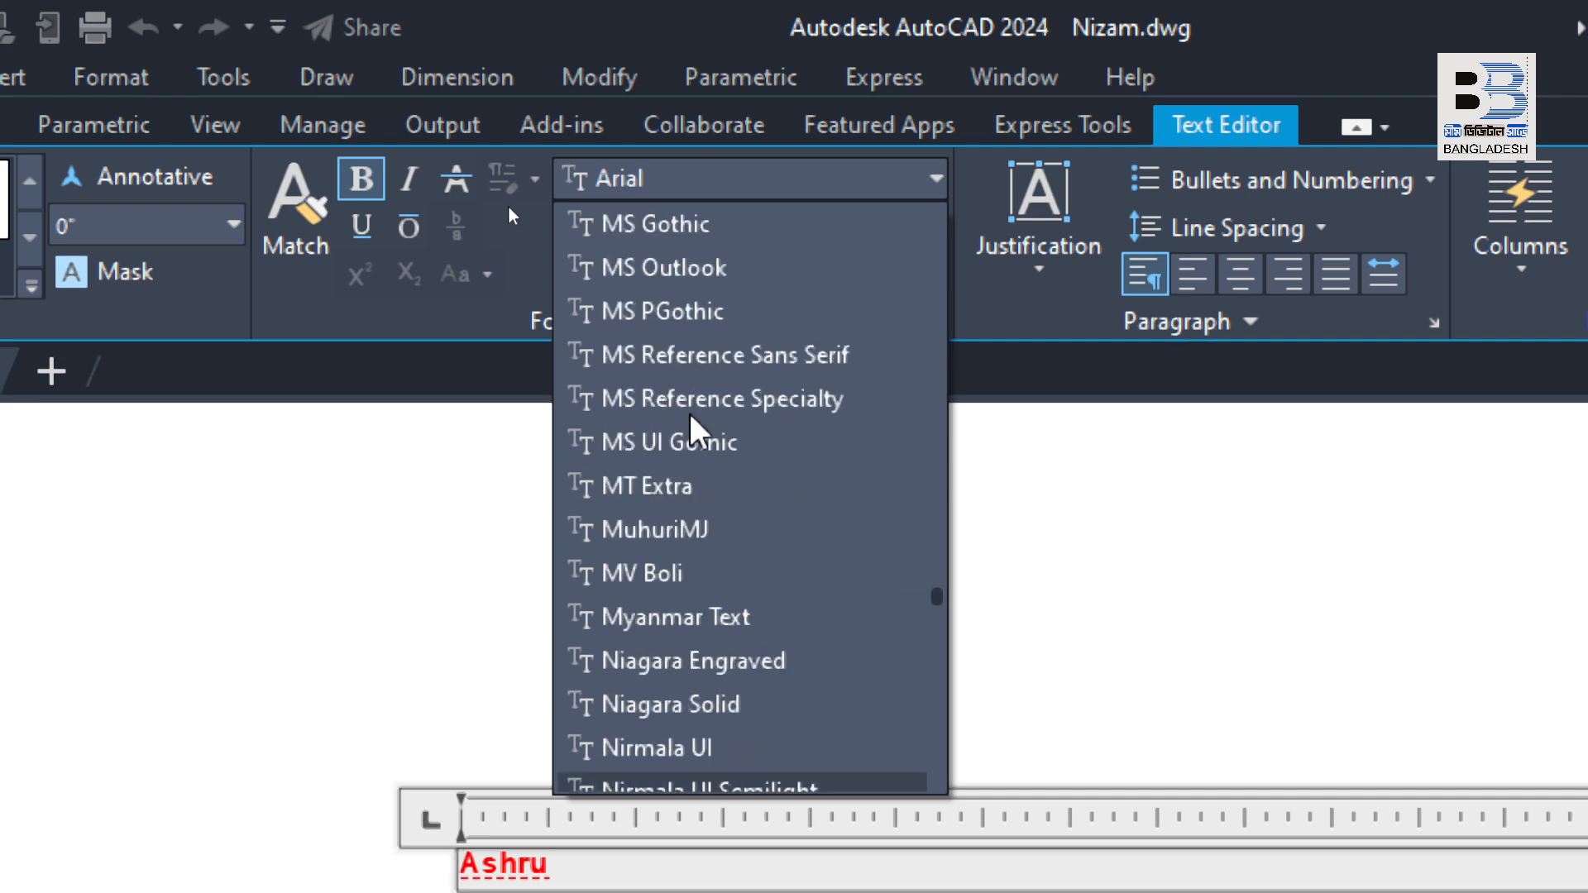
scroll(691, 417, "up", 20)
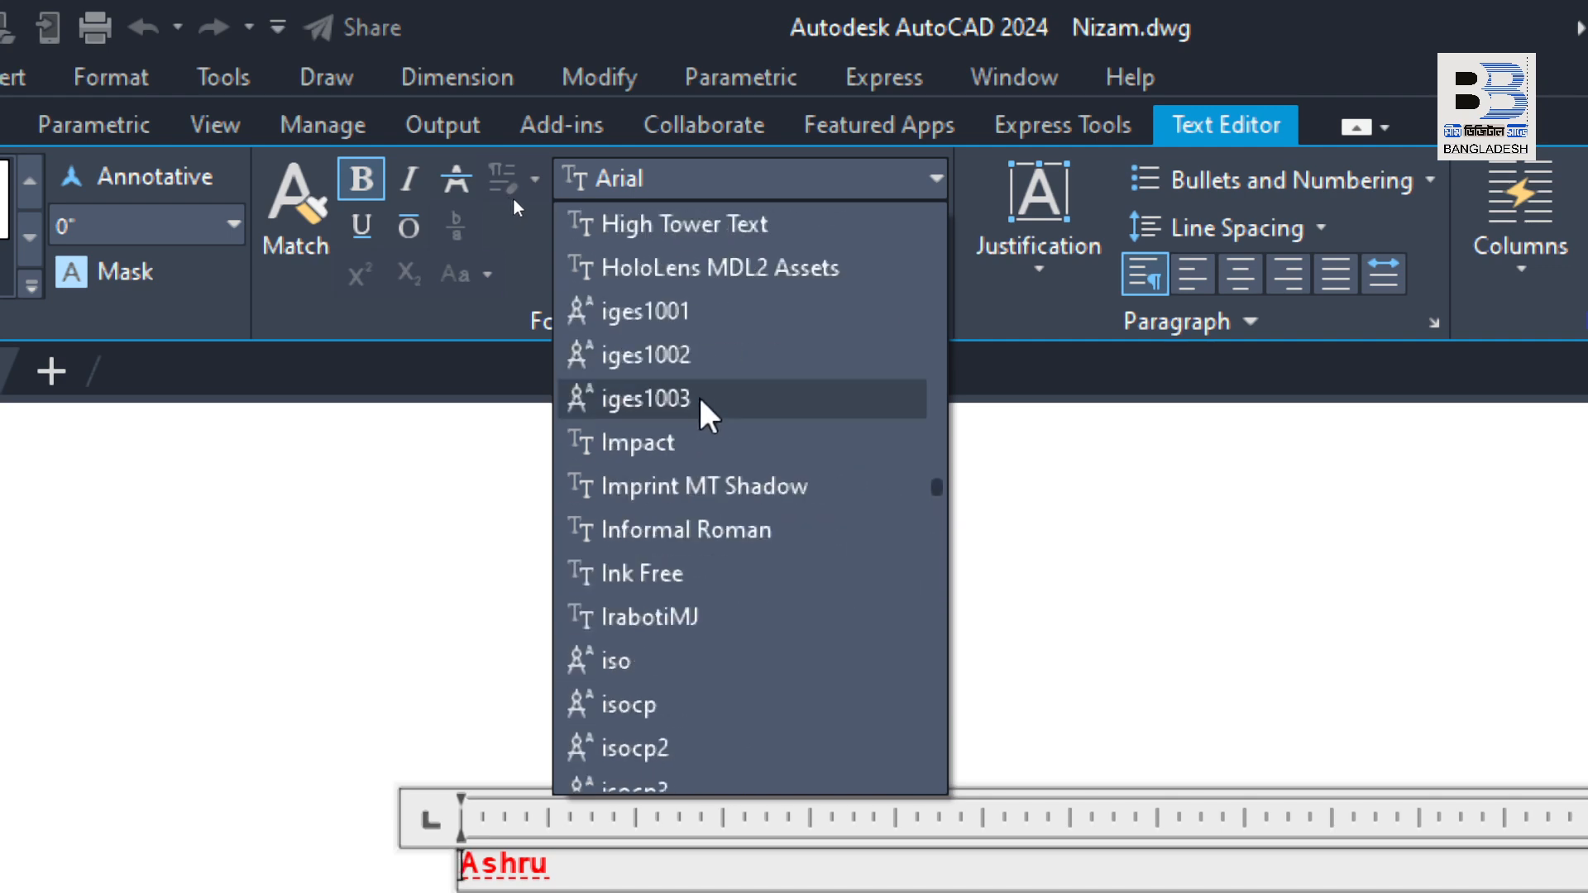
scroll(678, 395, "up", 20)
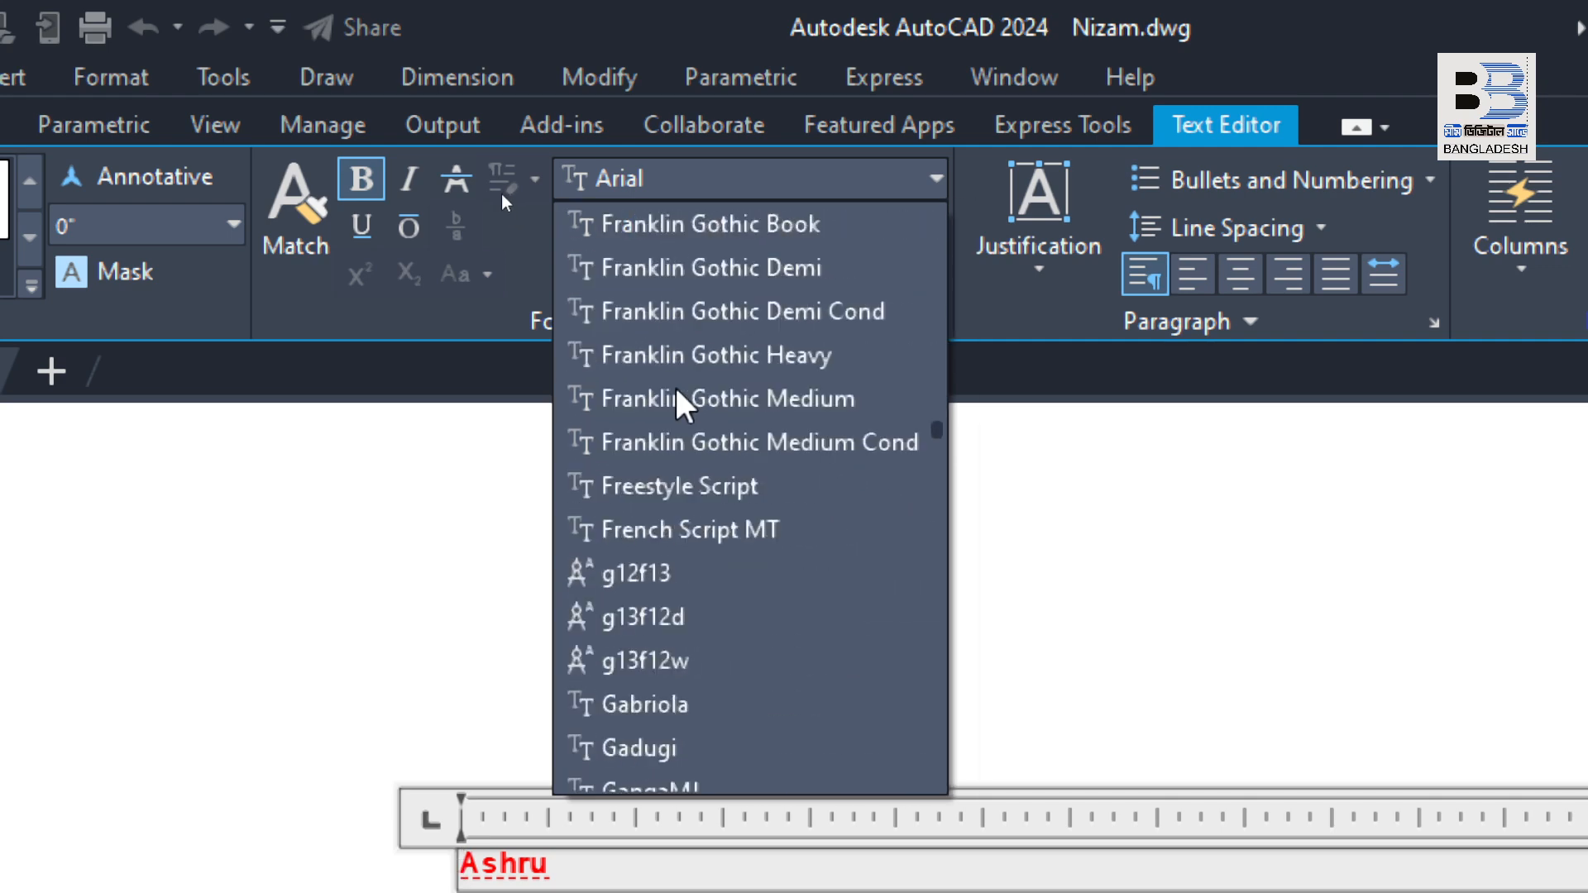
scroll(678, 396, "up", 20)
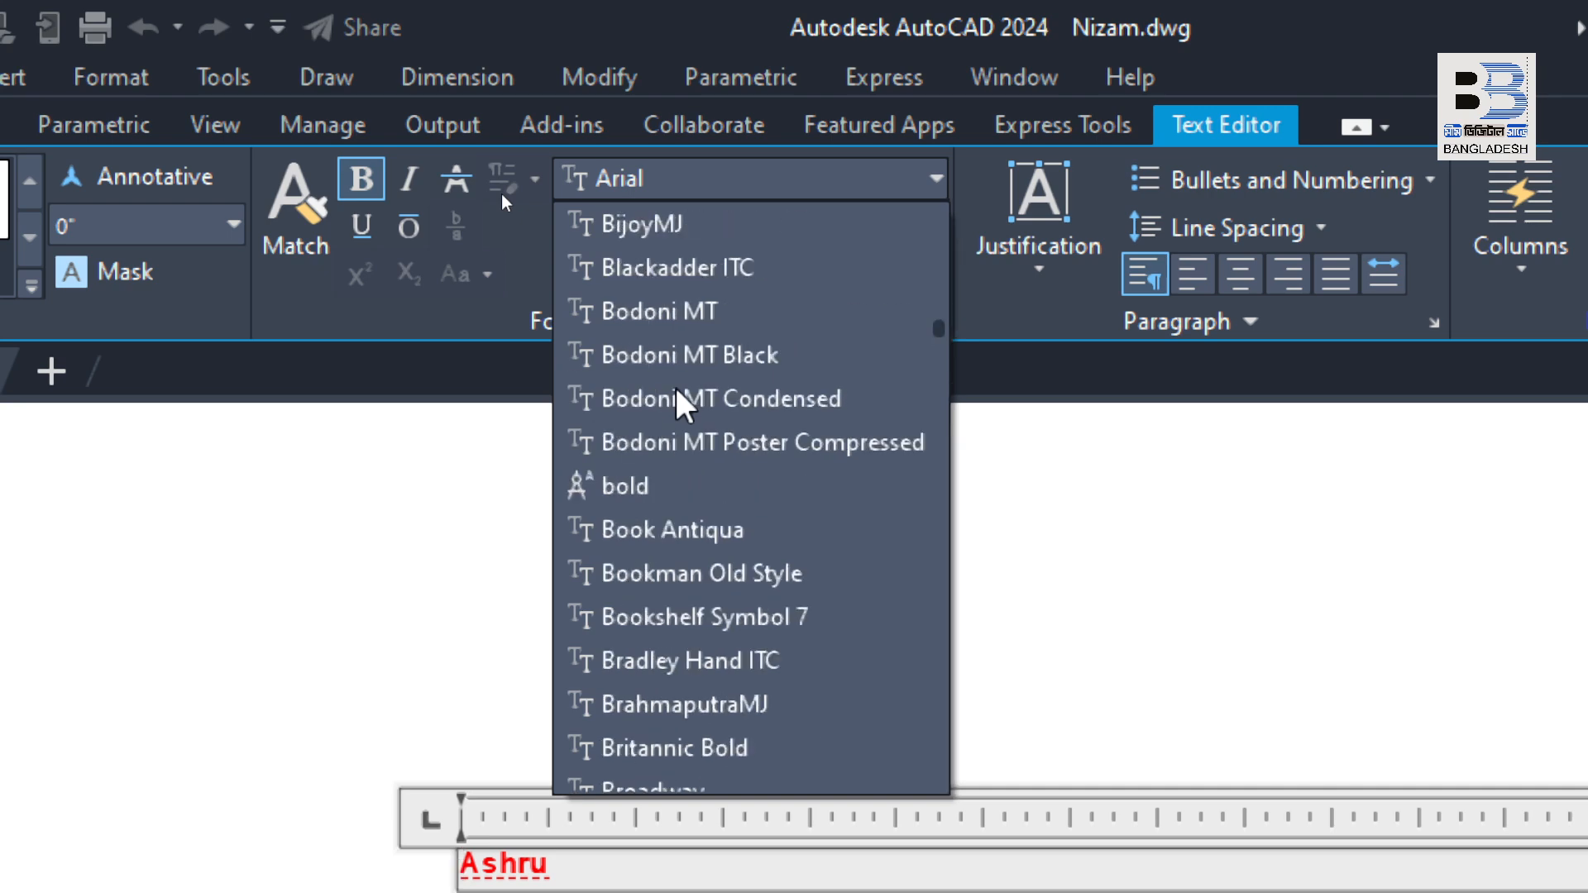
scroll(676, 404, "up", 10)
scroll(684, 400, "down", 4)
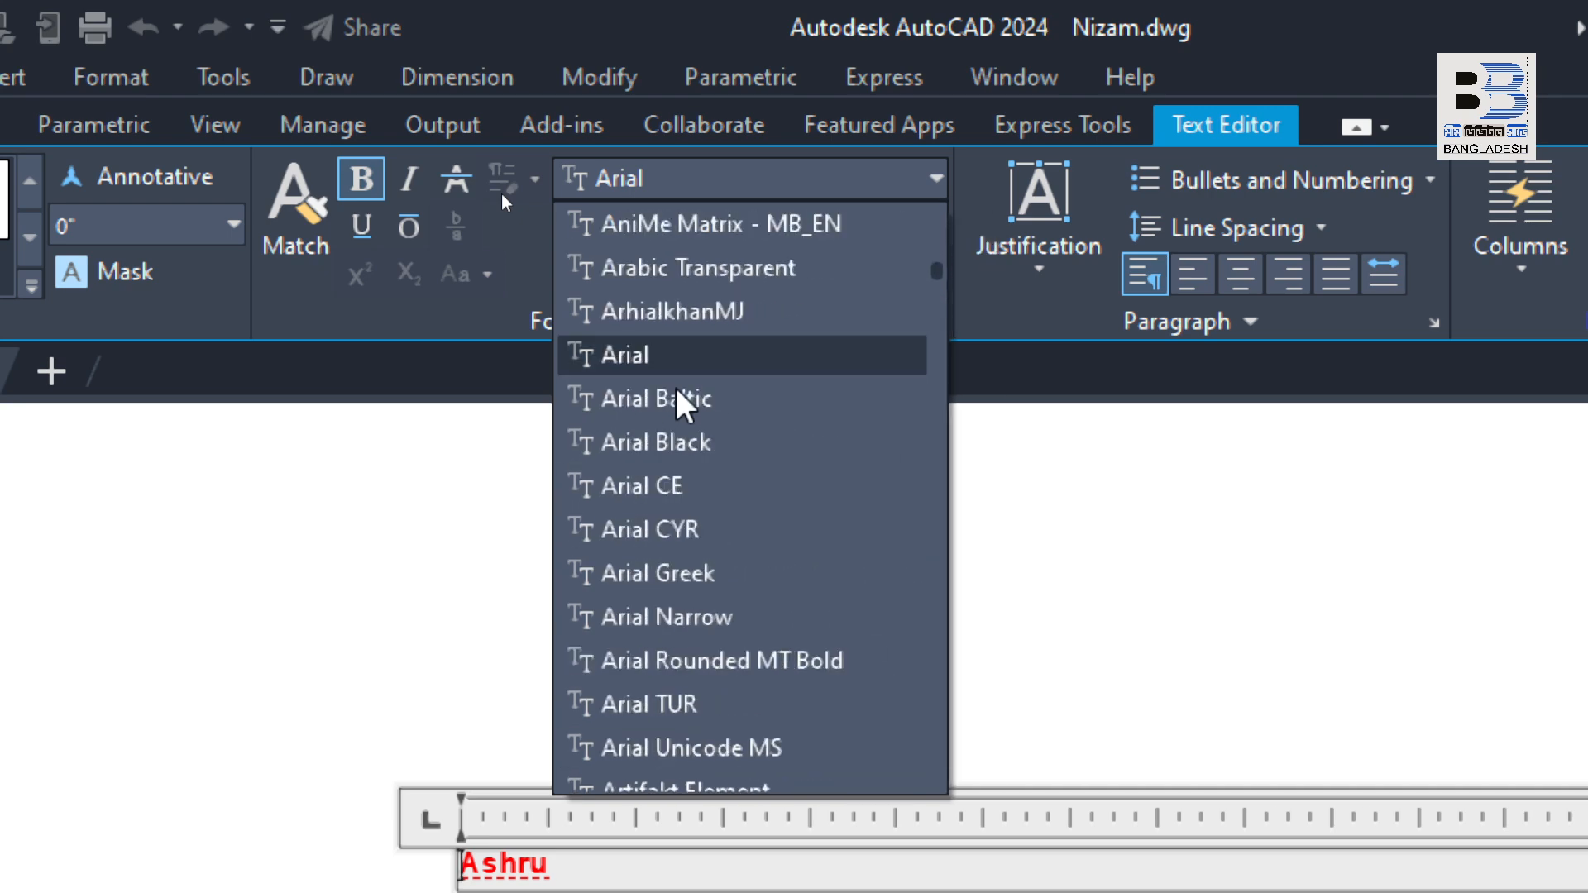
- Set the font of the multiline text to Times New Roman
scroll(648, 431, "down", 6)
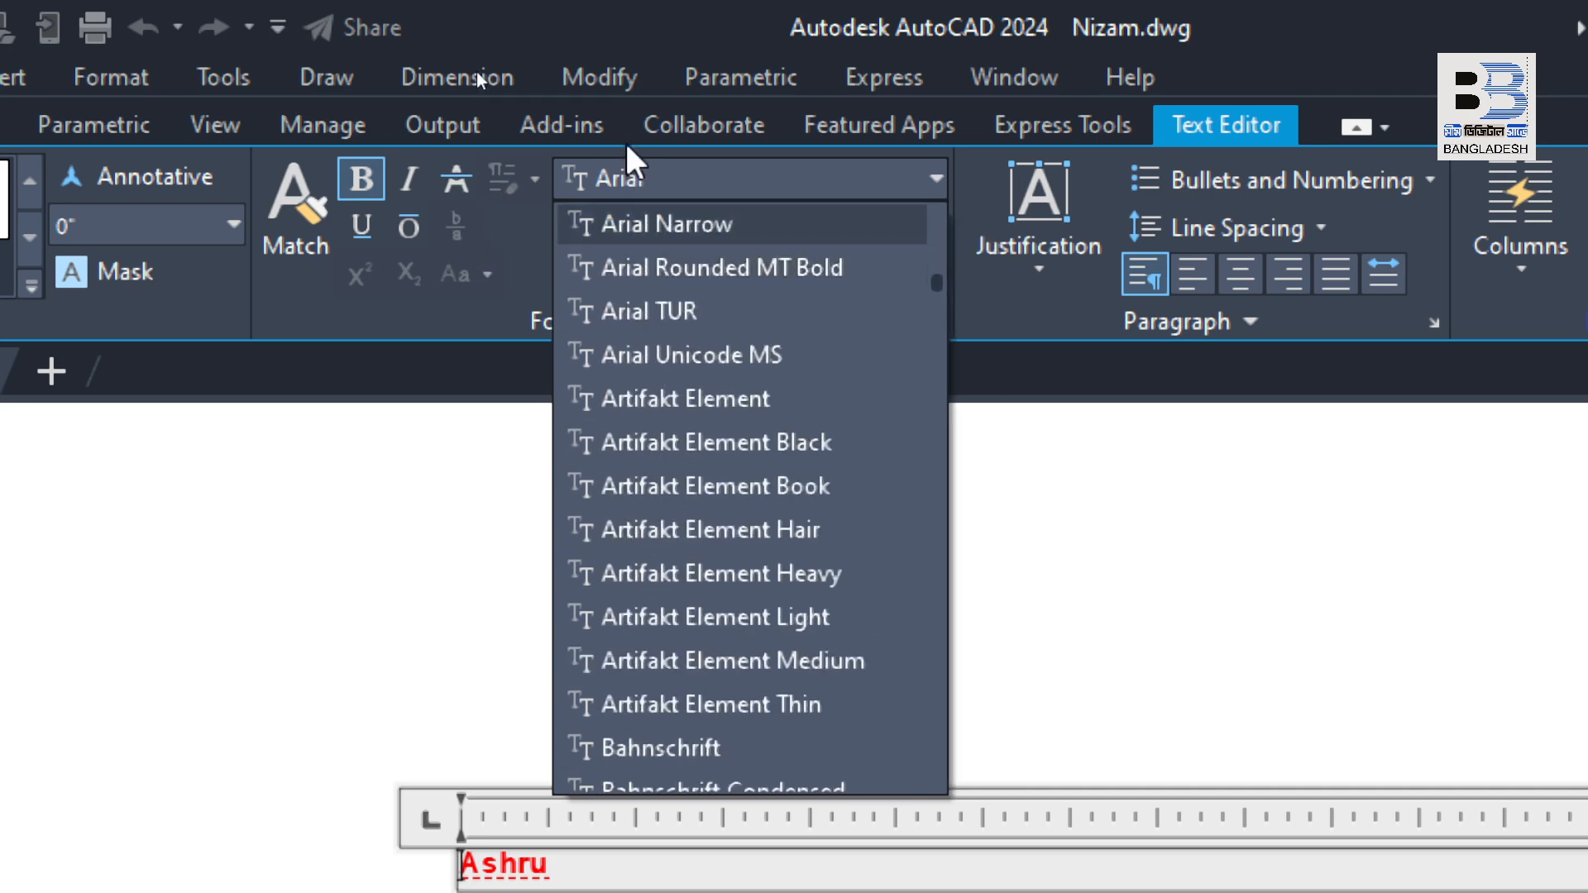
scroll(662, 538, "down", 20)
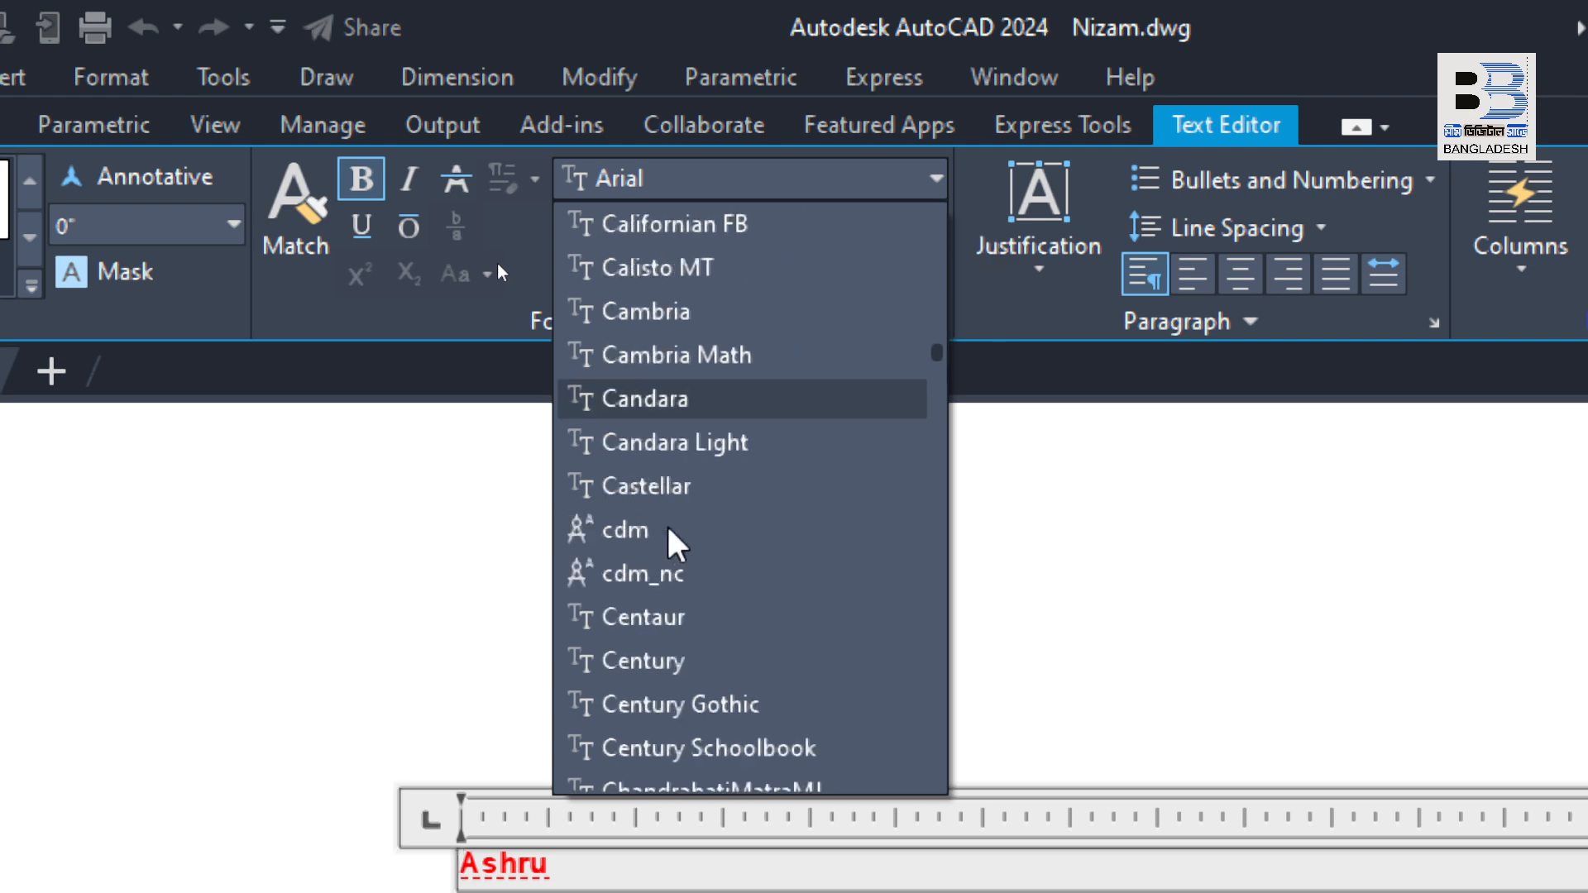
scroll(668, 531, "down", 20)
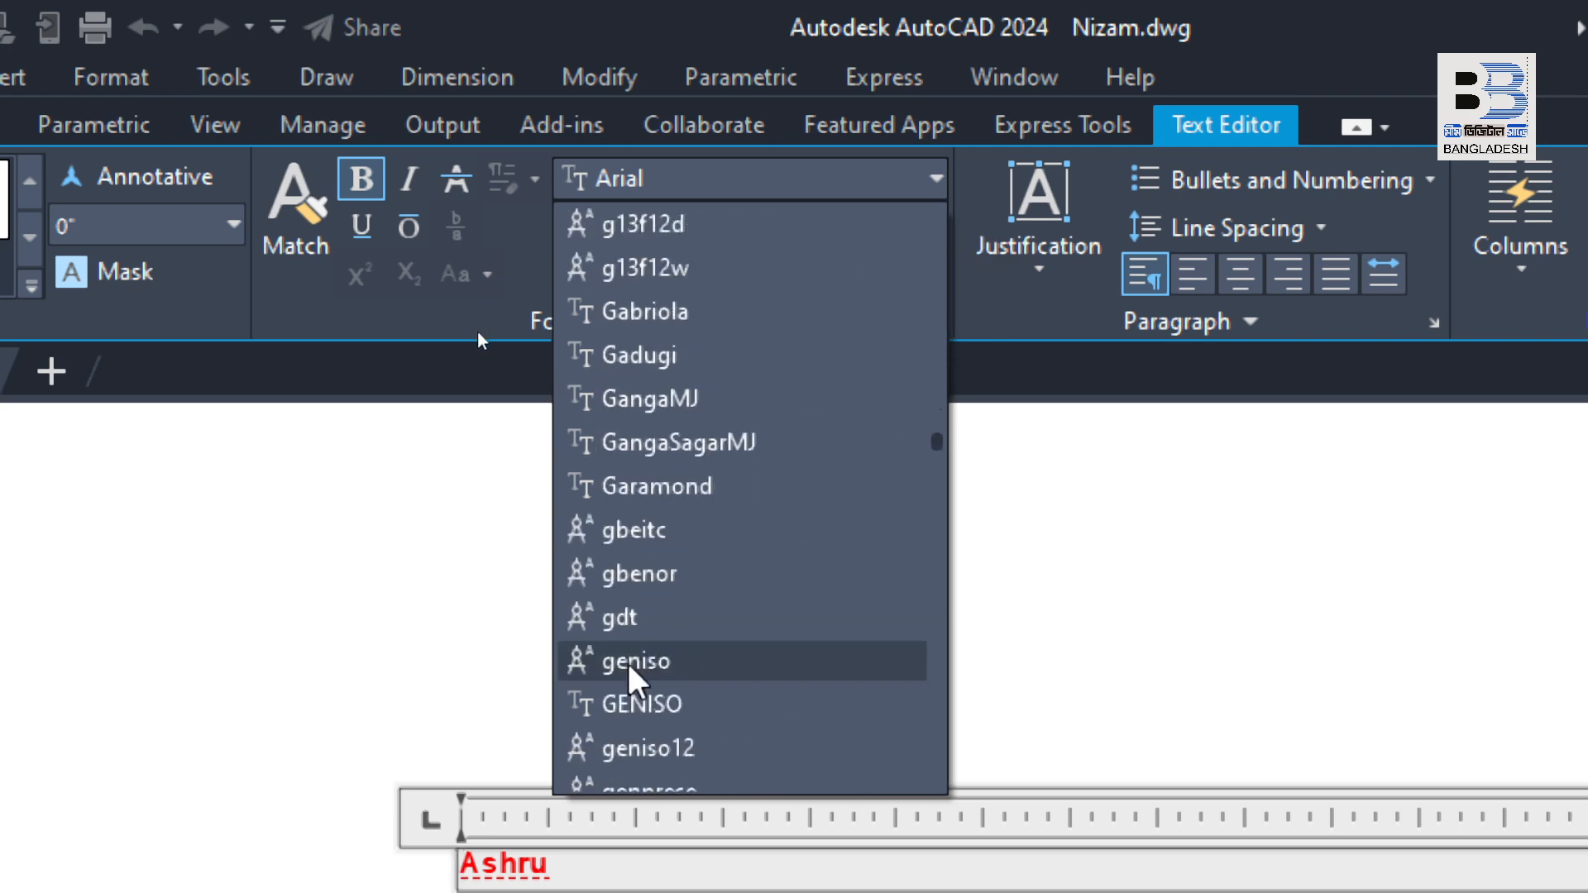
scroll(639, 664, "down", 20)
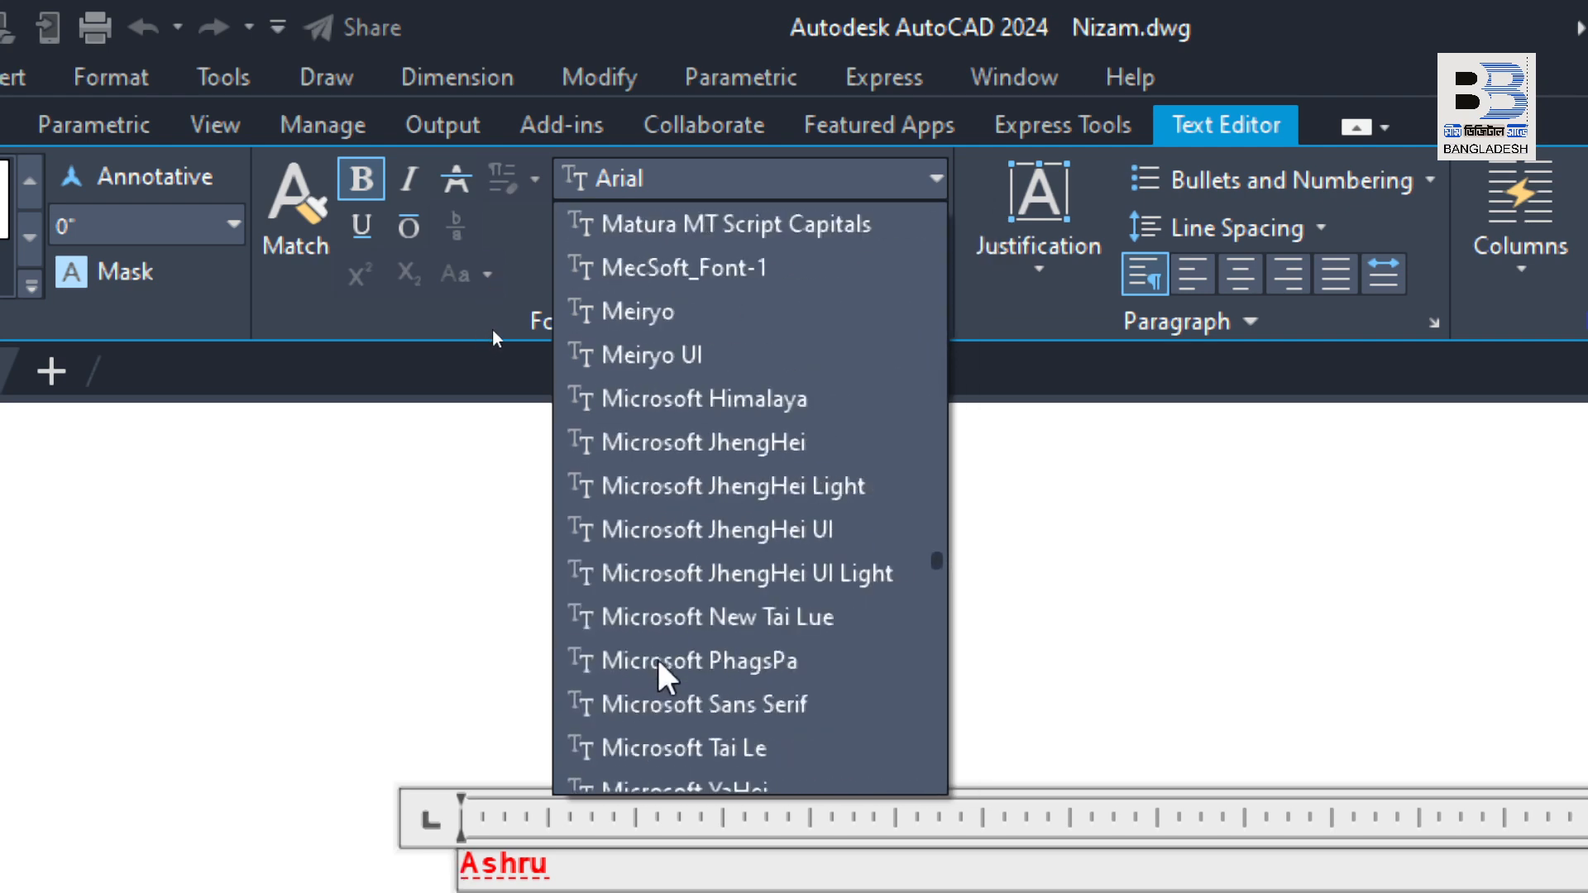
scroll(649, 661, "down", 20)
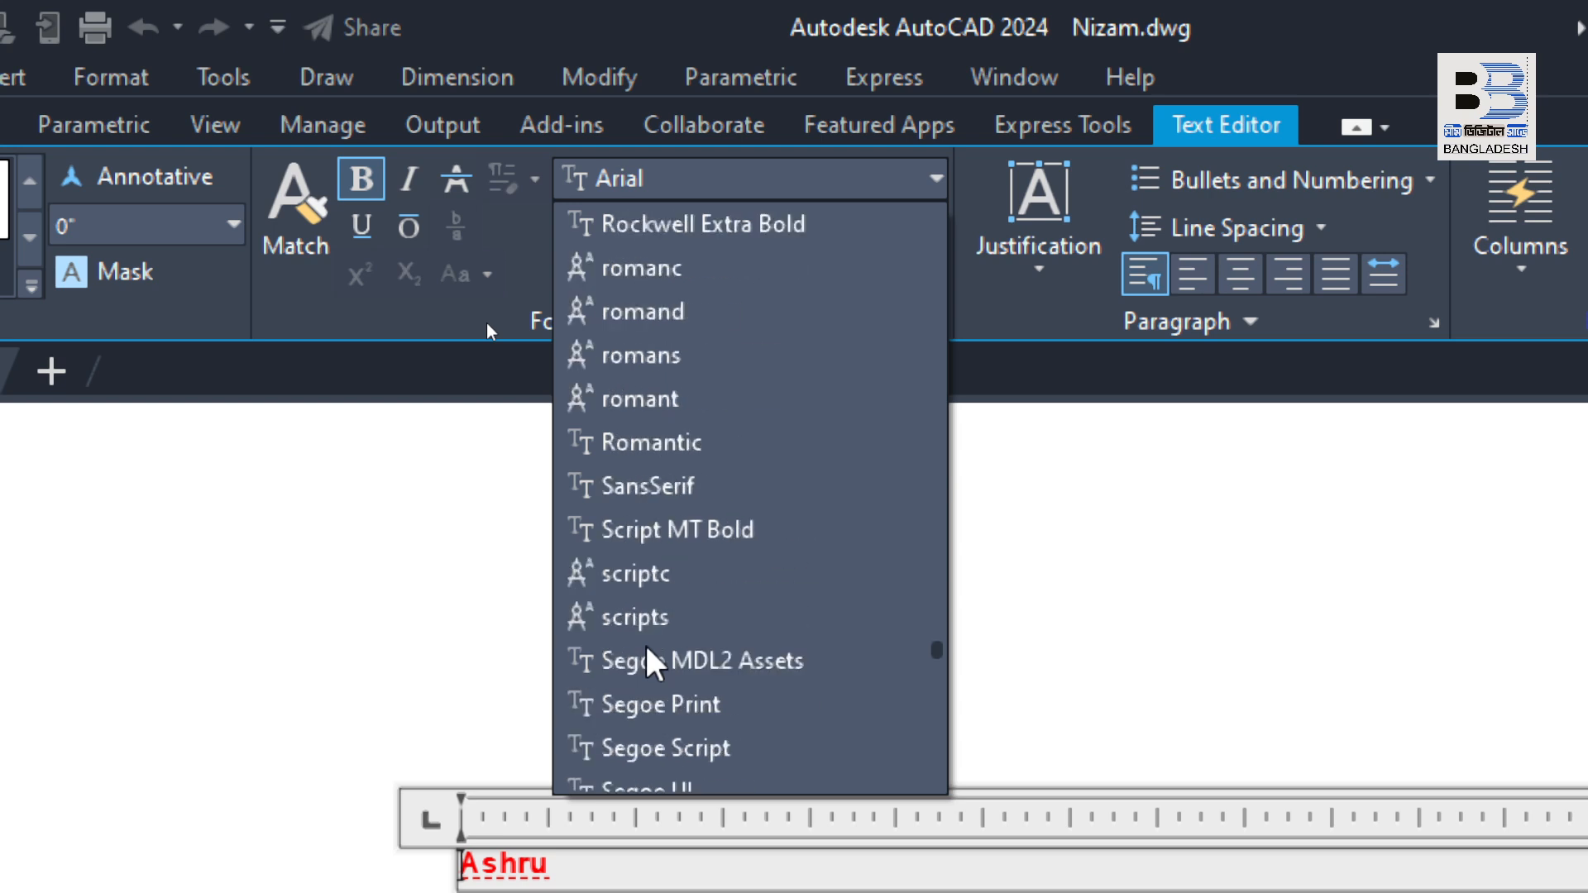
scroll(653, 662, "down", 20)
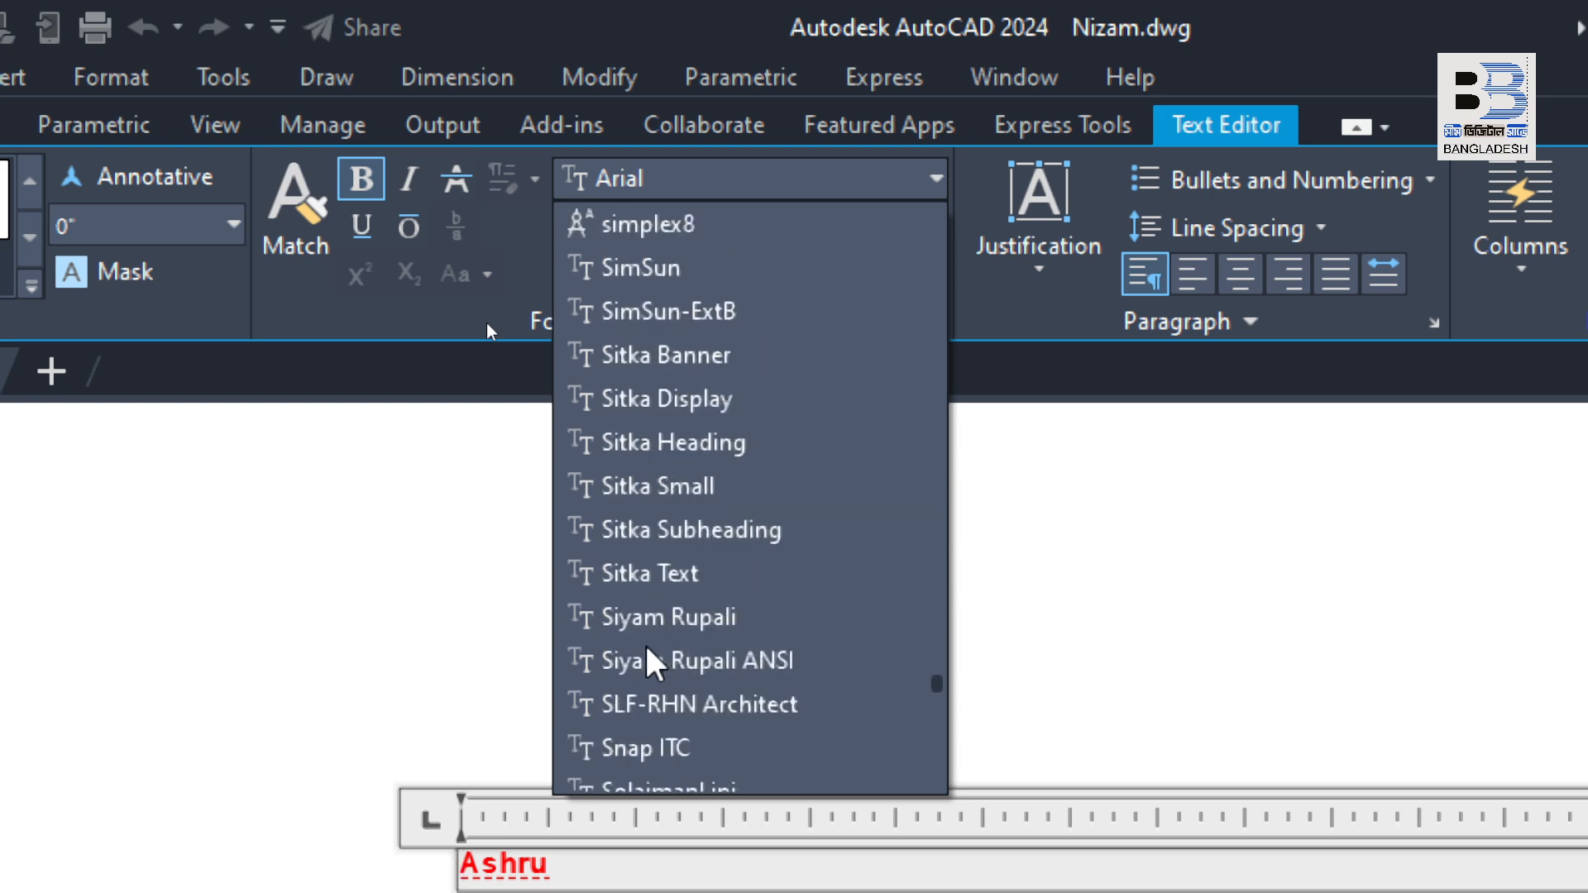
scroll(649, 661, "down", 20)
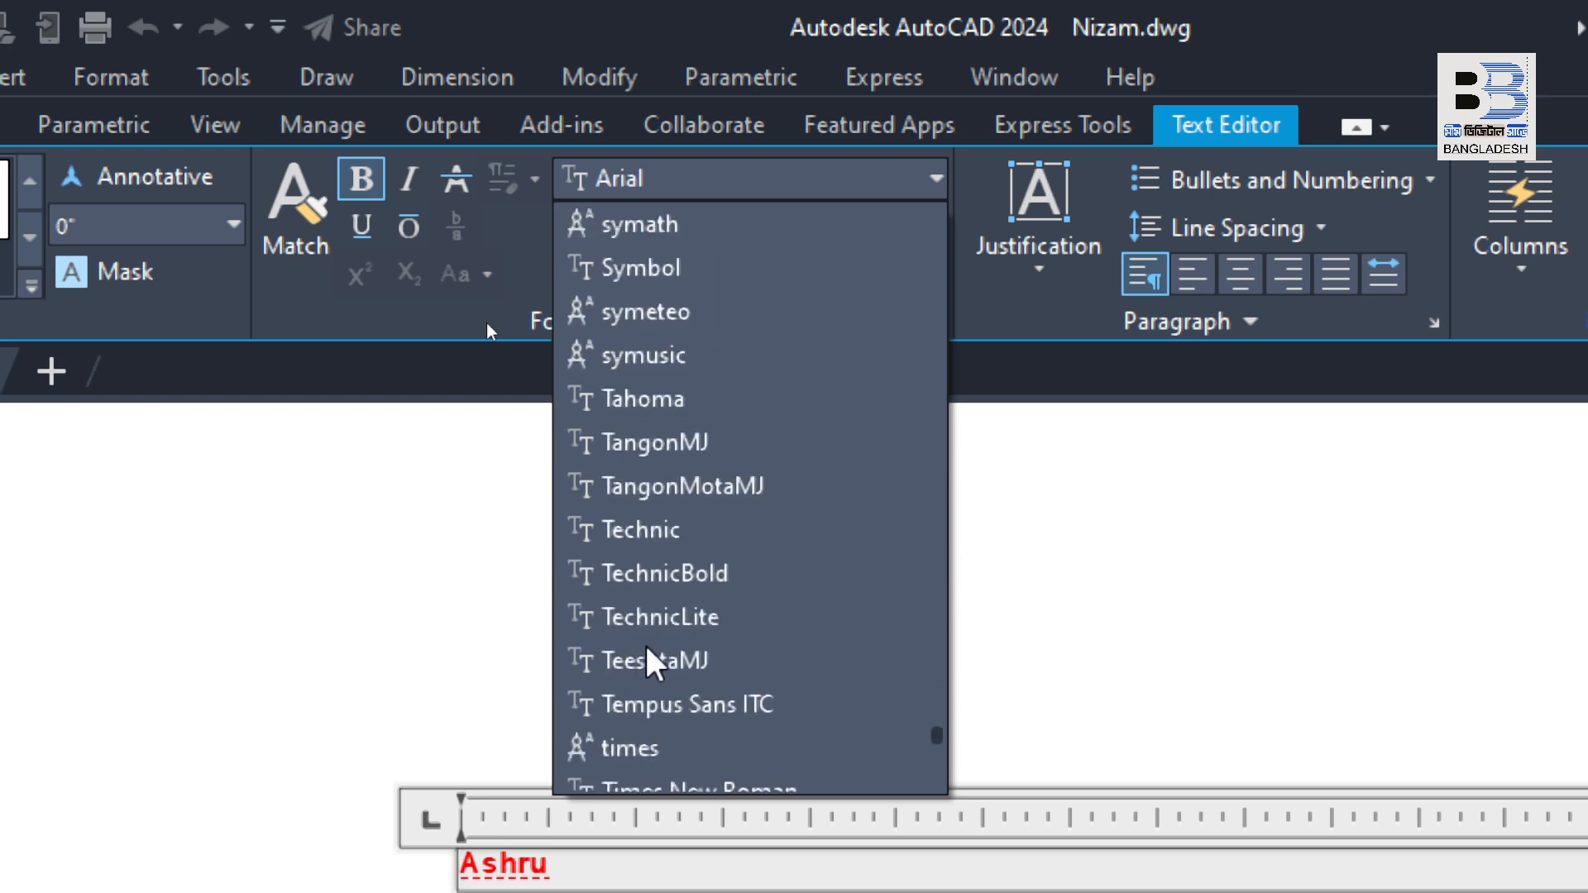
scroll(666, 703, "down", 2)
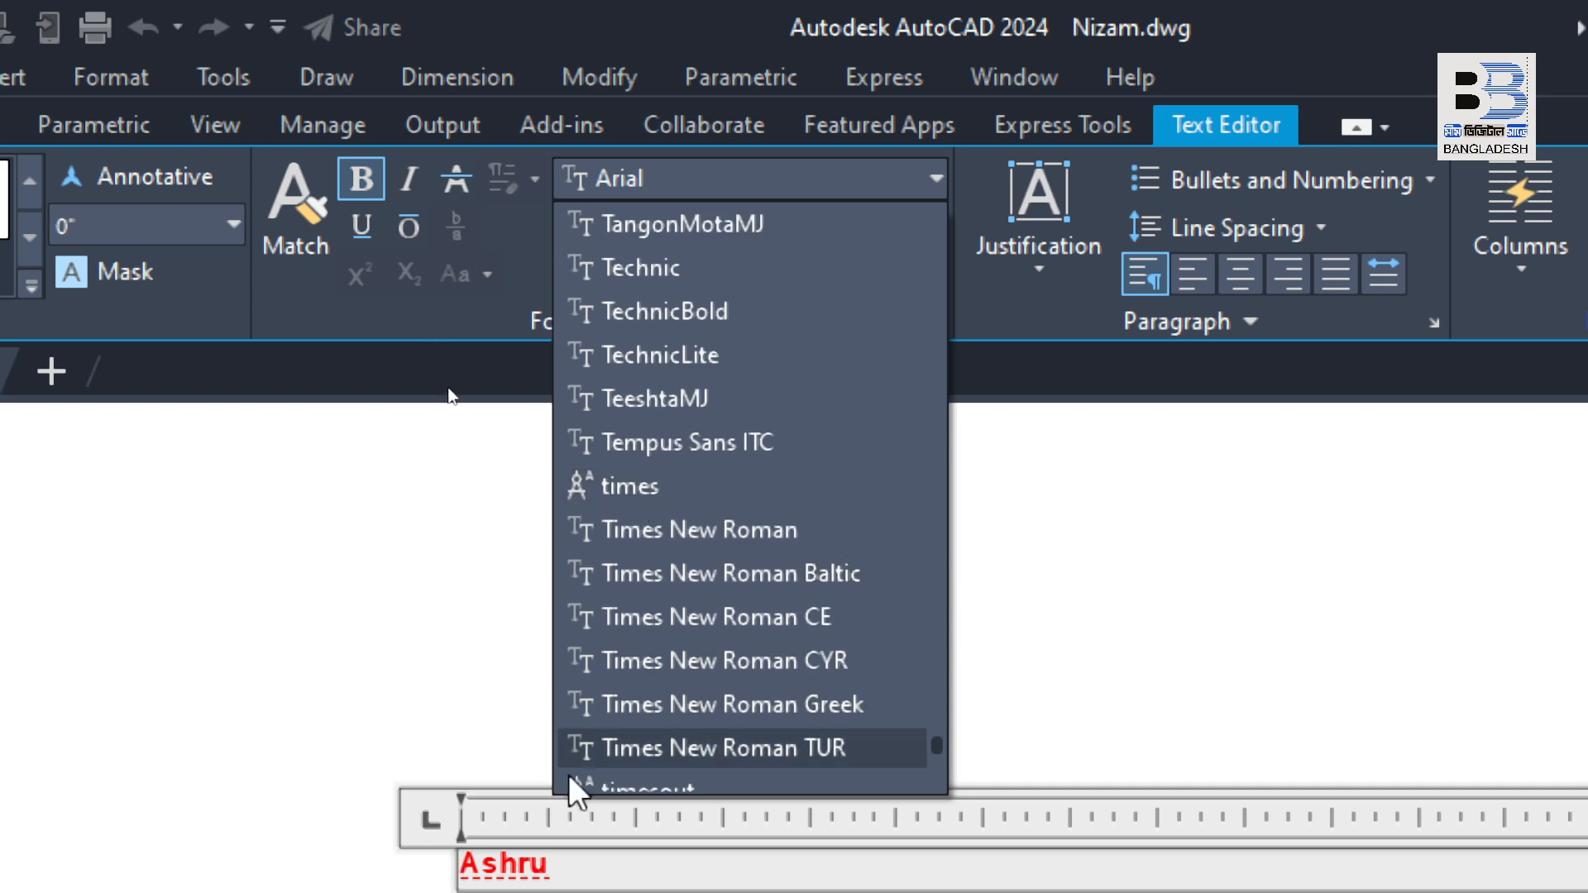
scroll(757, 727, "down", 3)
scroll(728, 463, "up", 1)
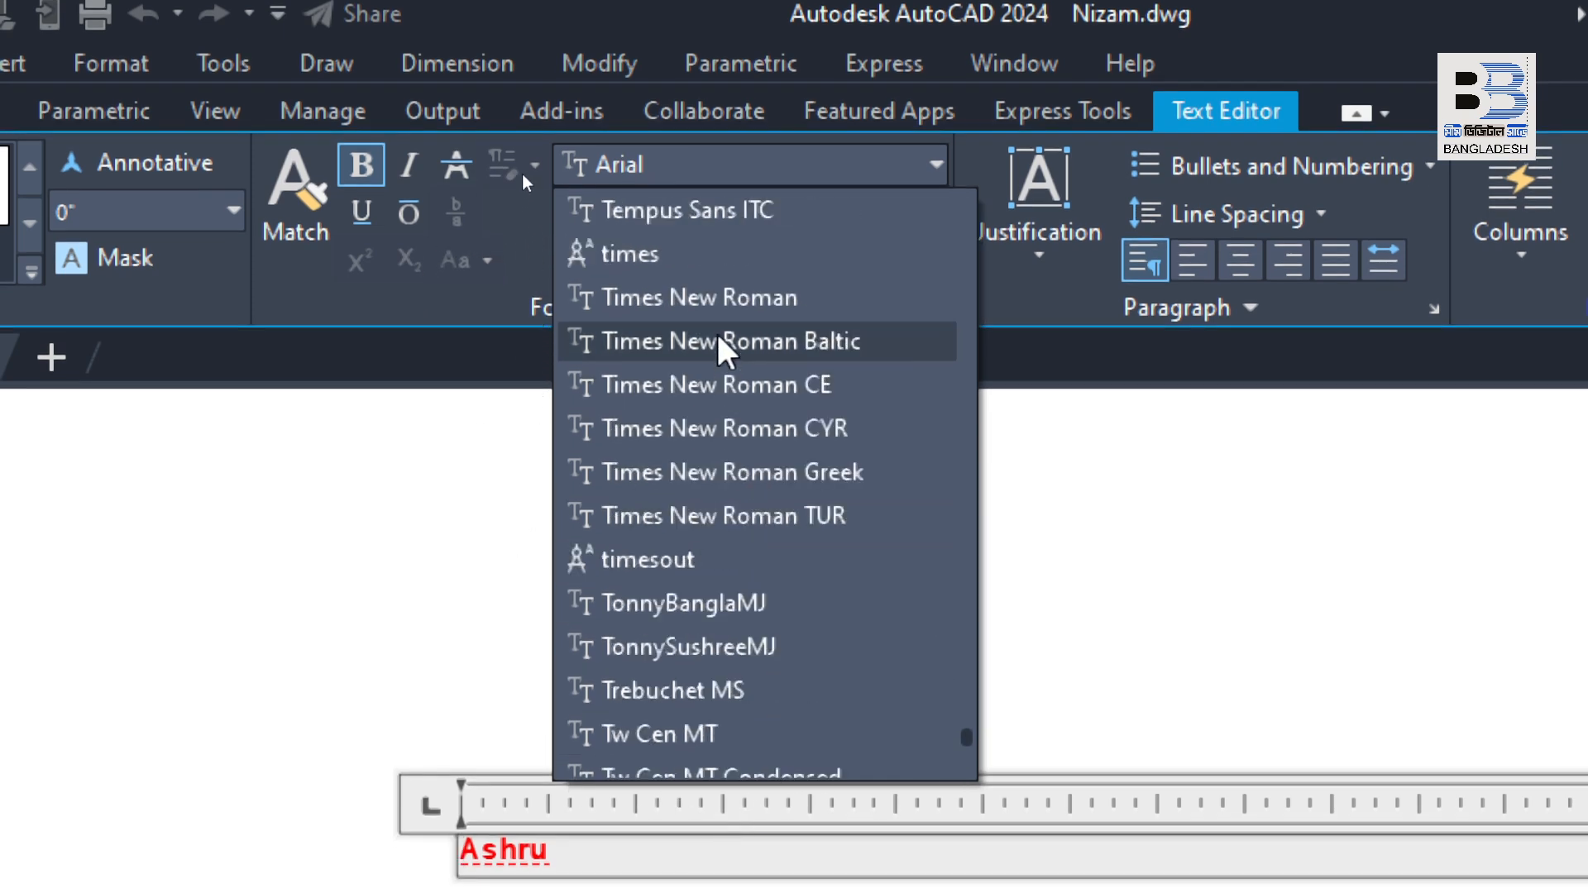
left_click(678, 299)
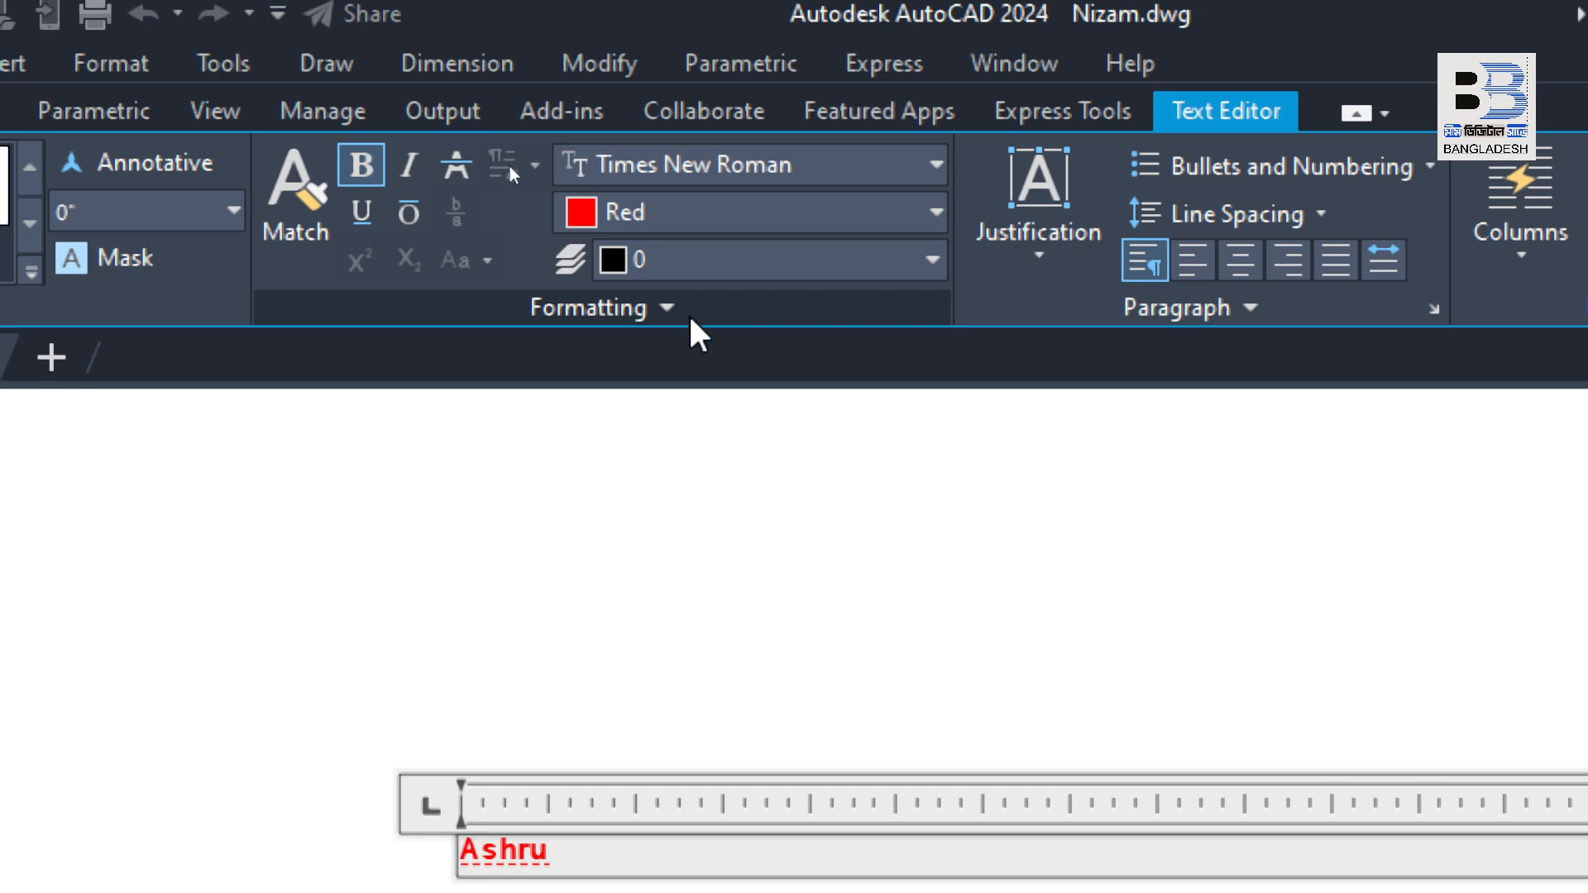
- Try to set the existing multiline text's colour to Blue, and delete that text from the frame
scroll(694, 406, "down", 2)
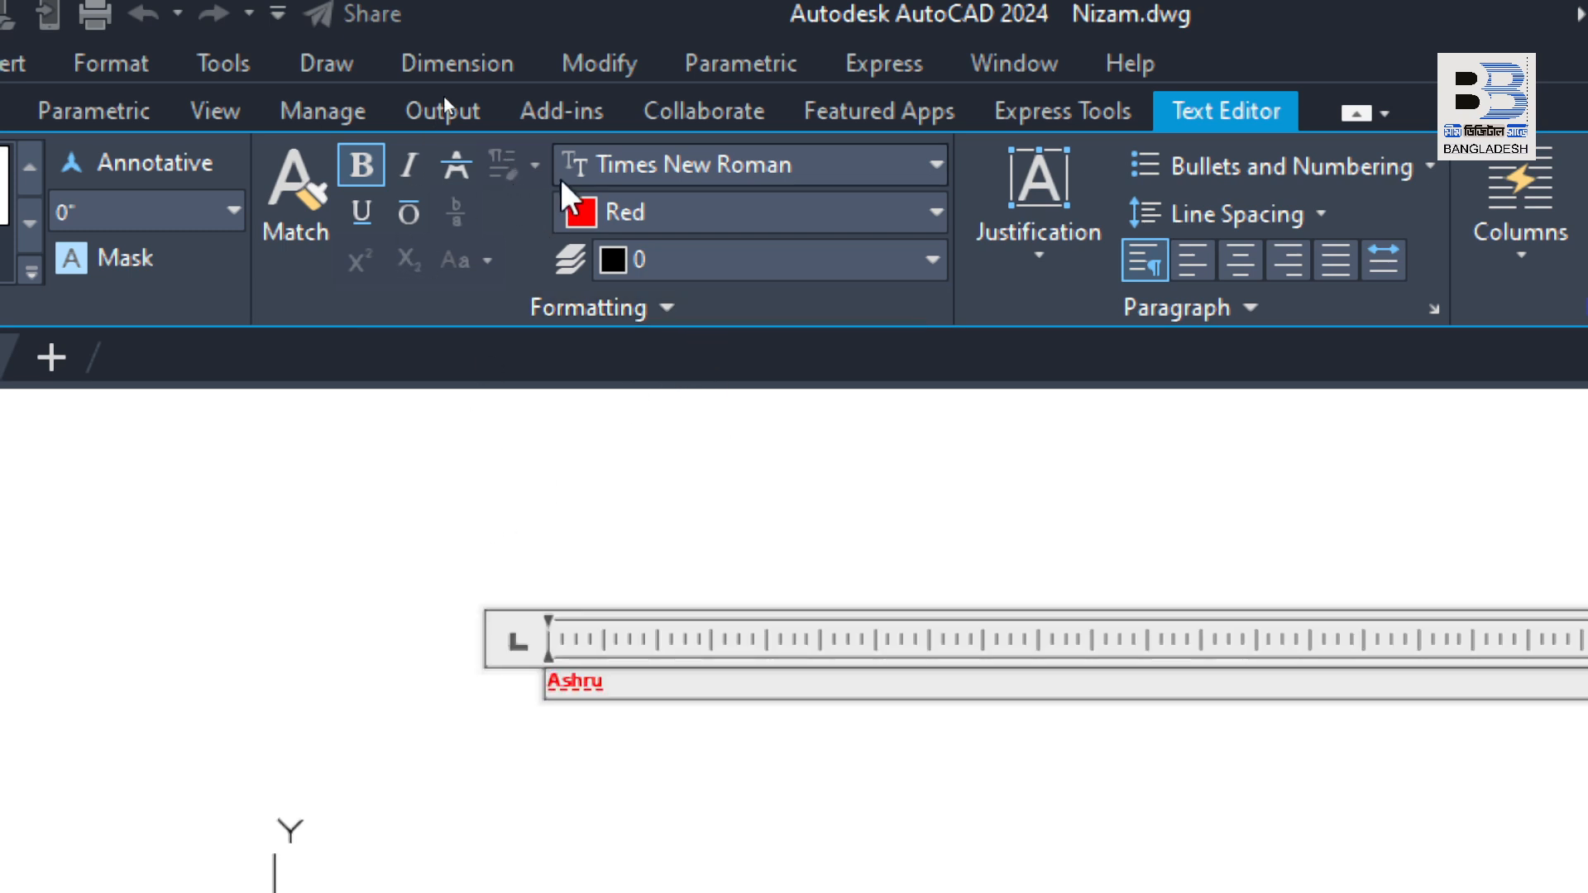
left_click(597, 207)
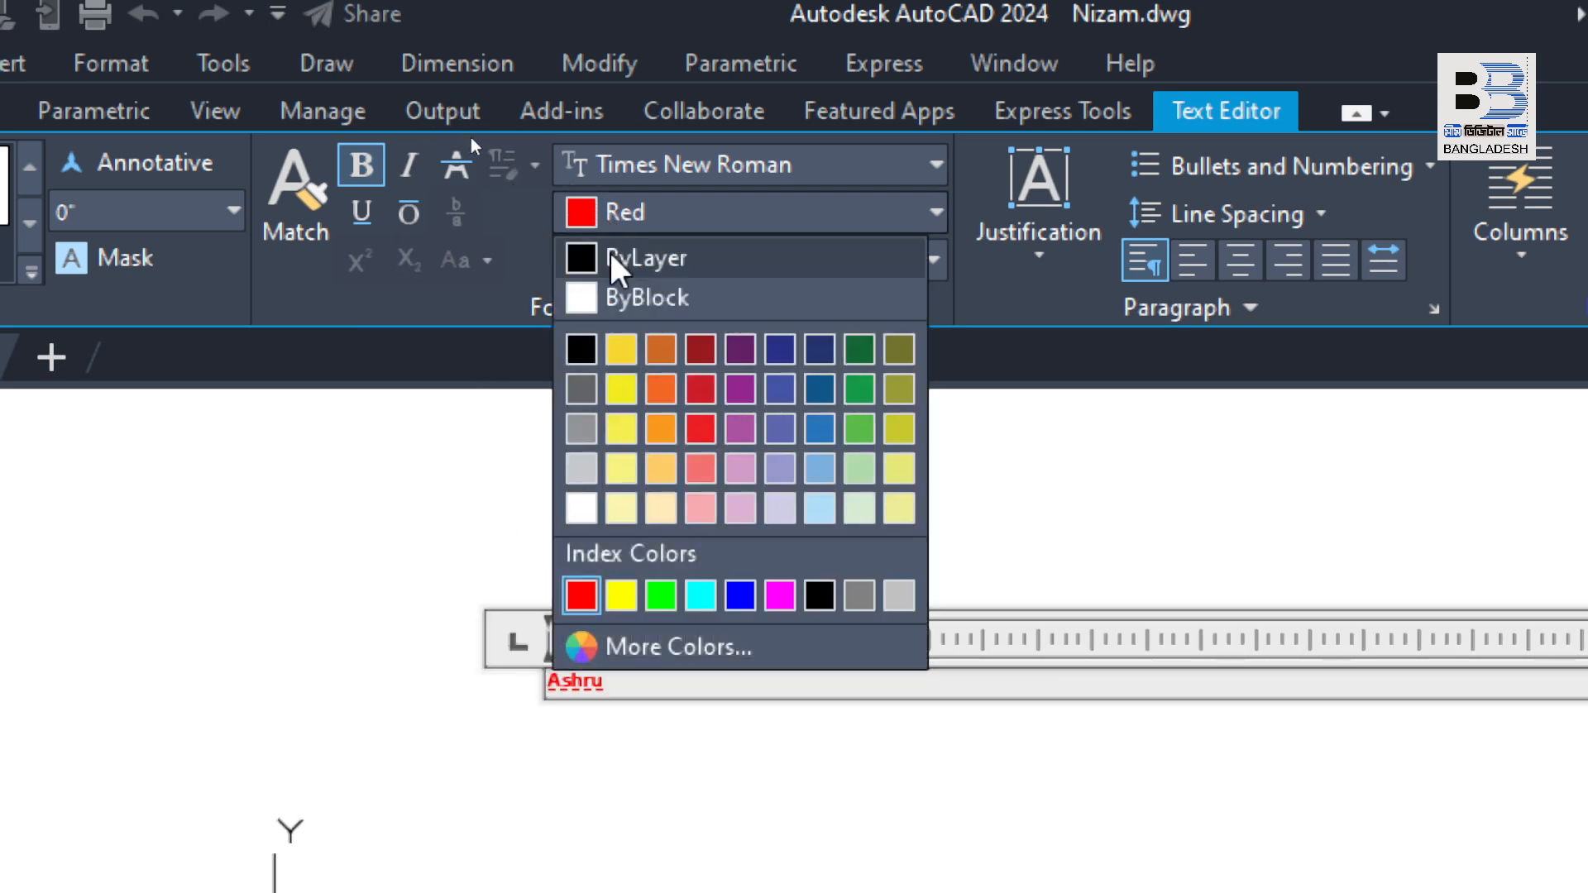
left_click(742, 605)
left_click_drag(620, 684, 116, 699)
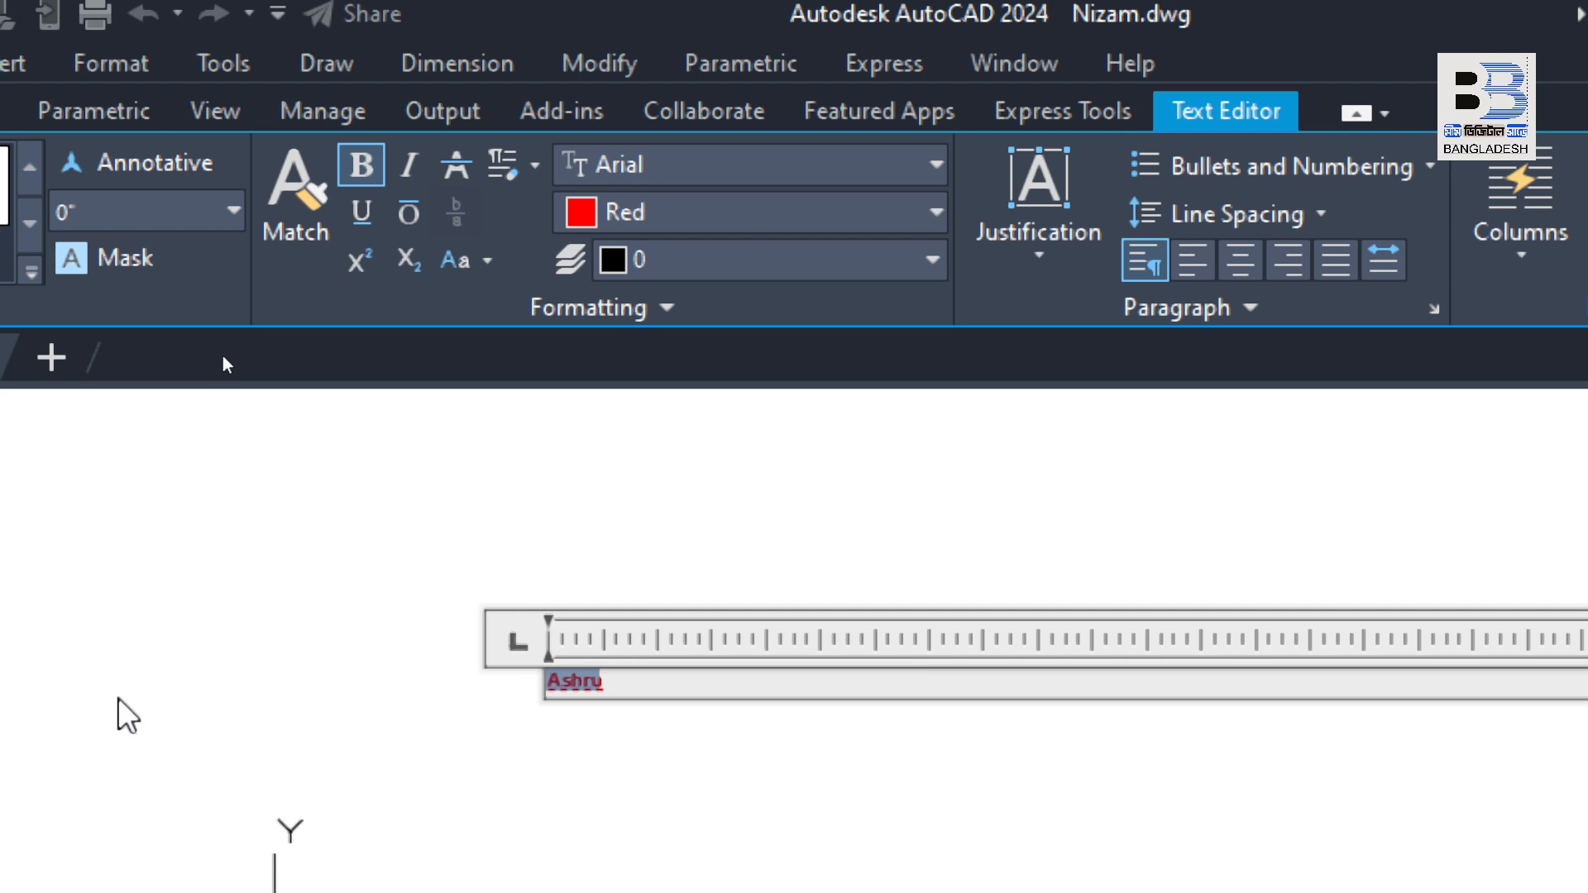
key("Delete")
- Set the colour for new text in the frame to Blue and leave its layer at 0
left_click(648, 213)
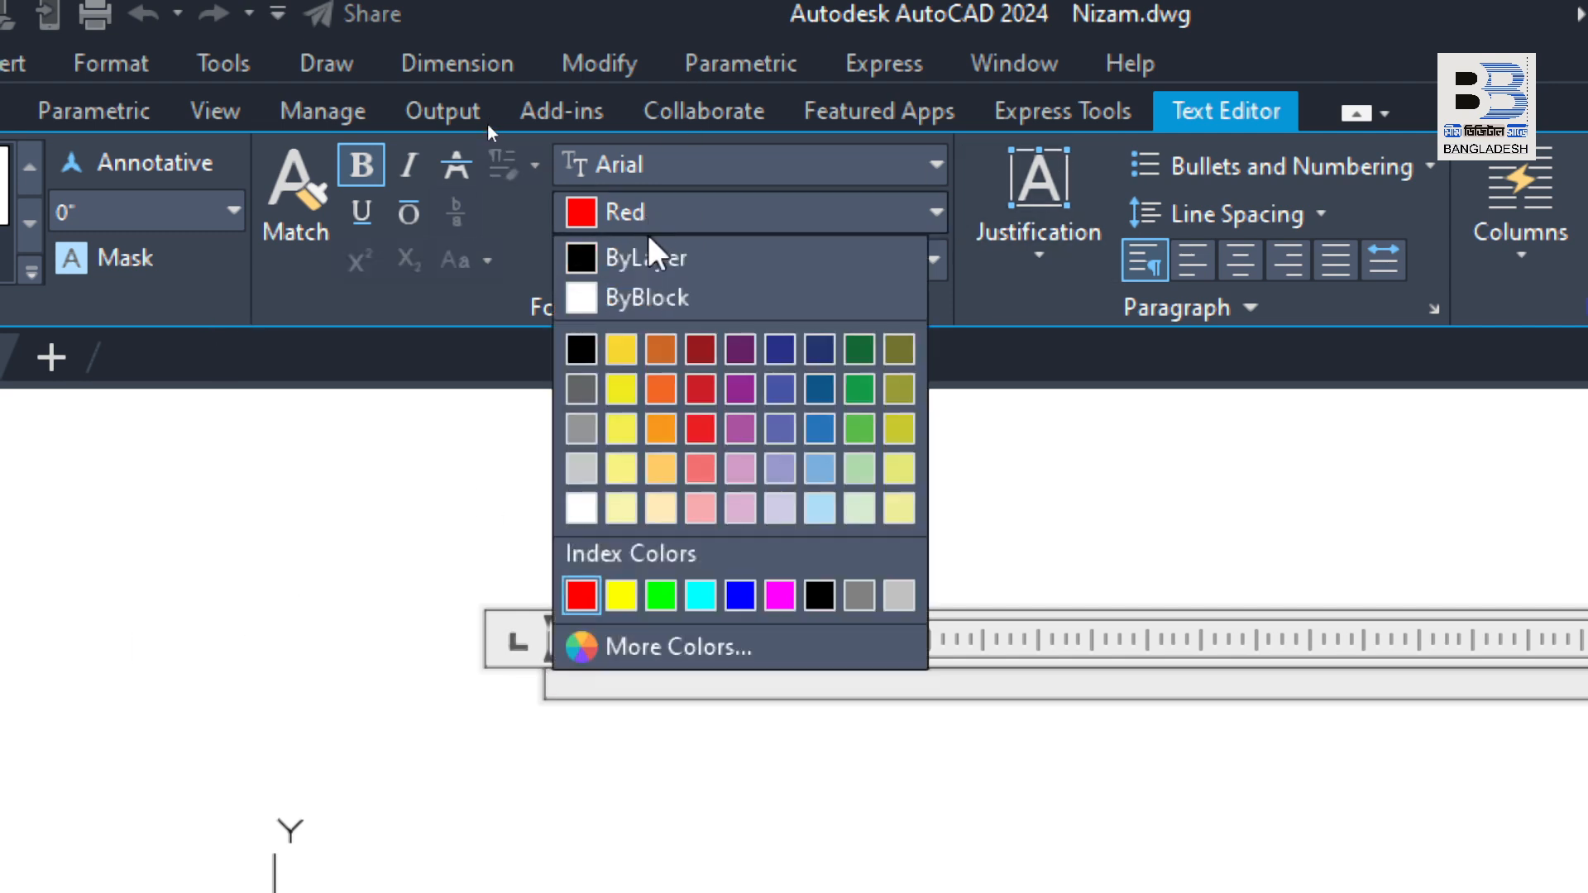
left_click(741, 596)
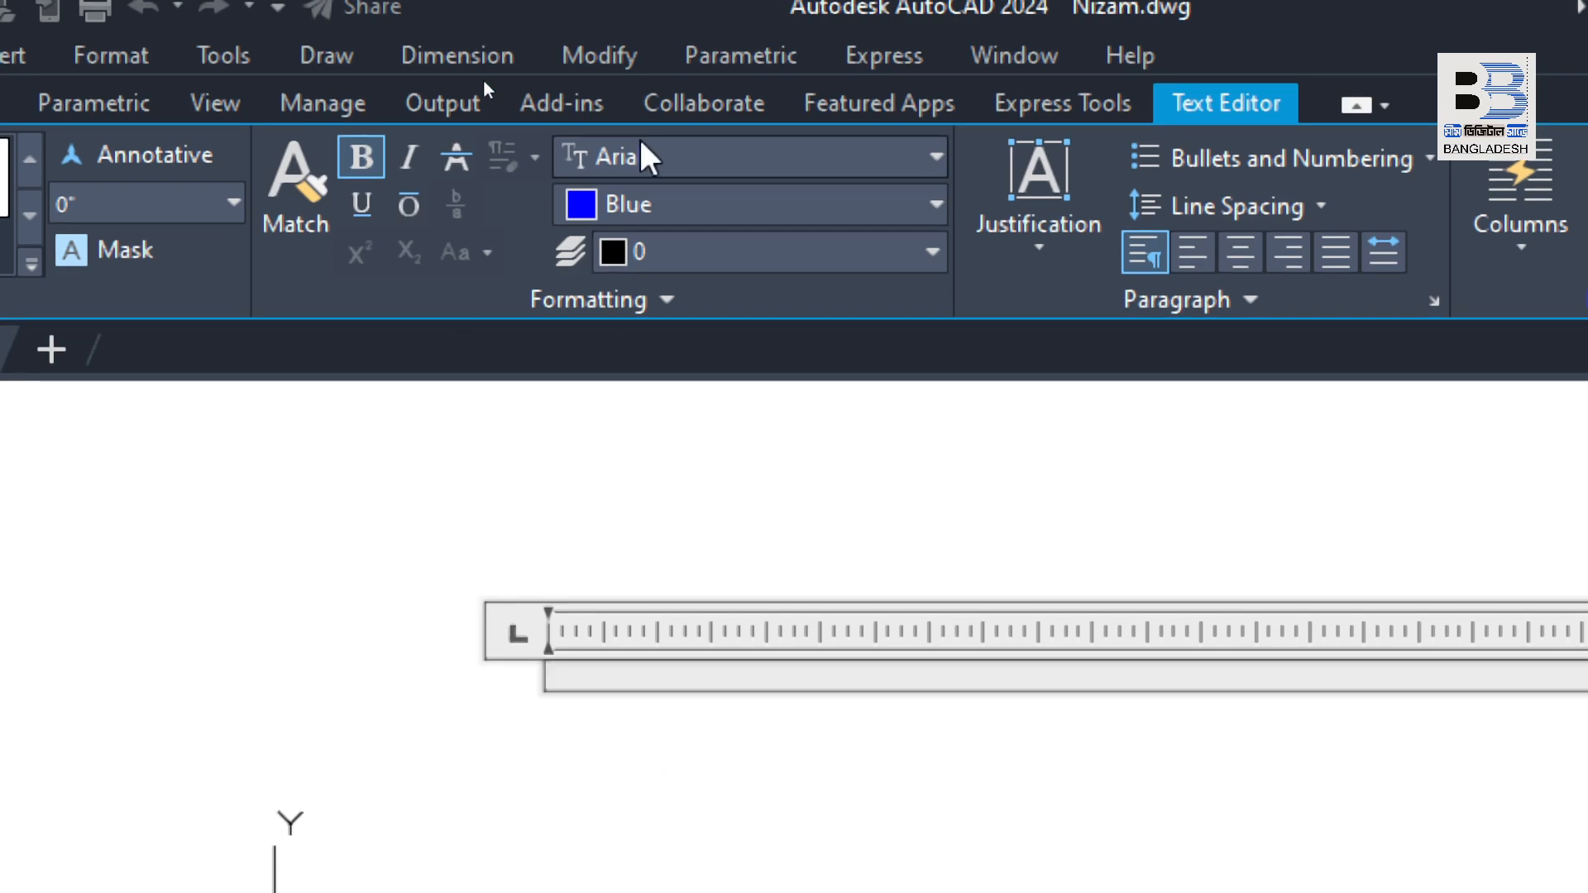
left_click(738, 256)
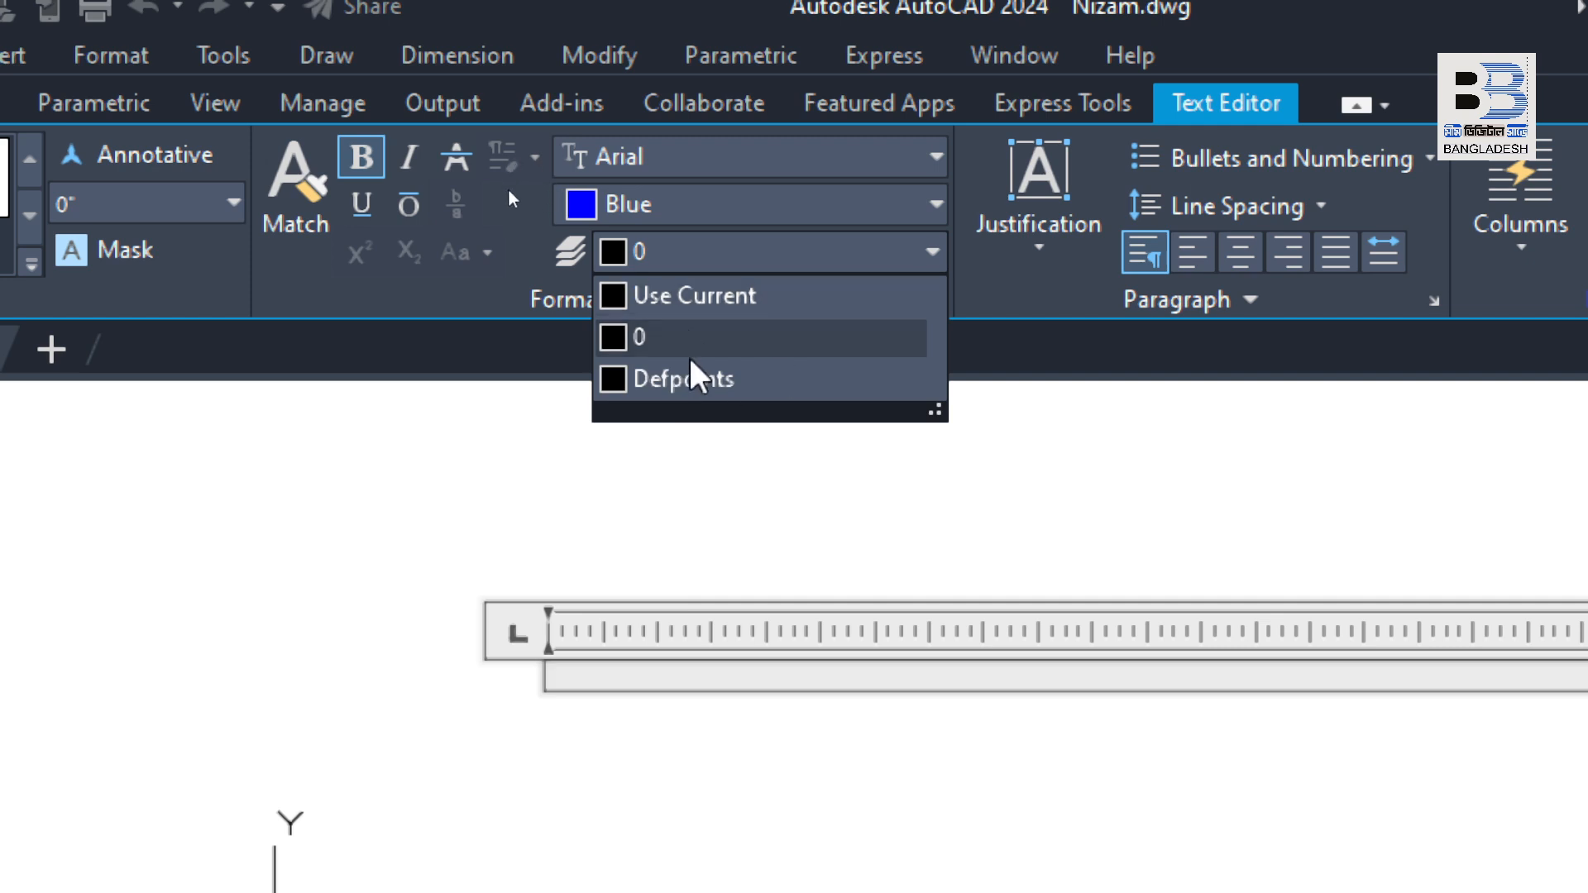
left_click(790, 256)
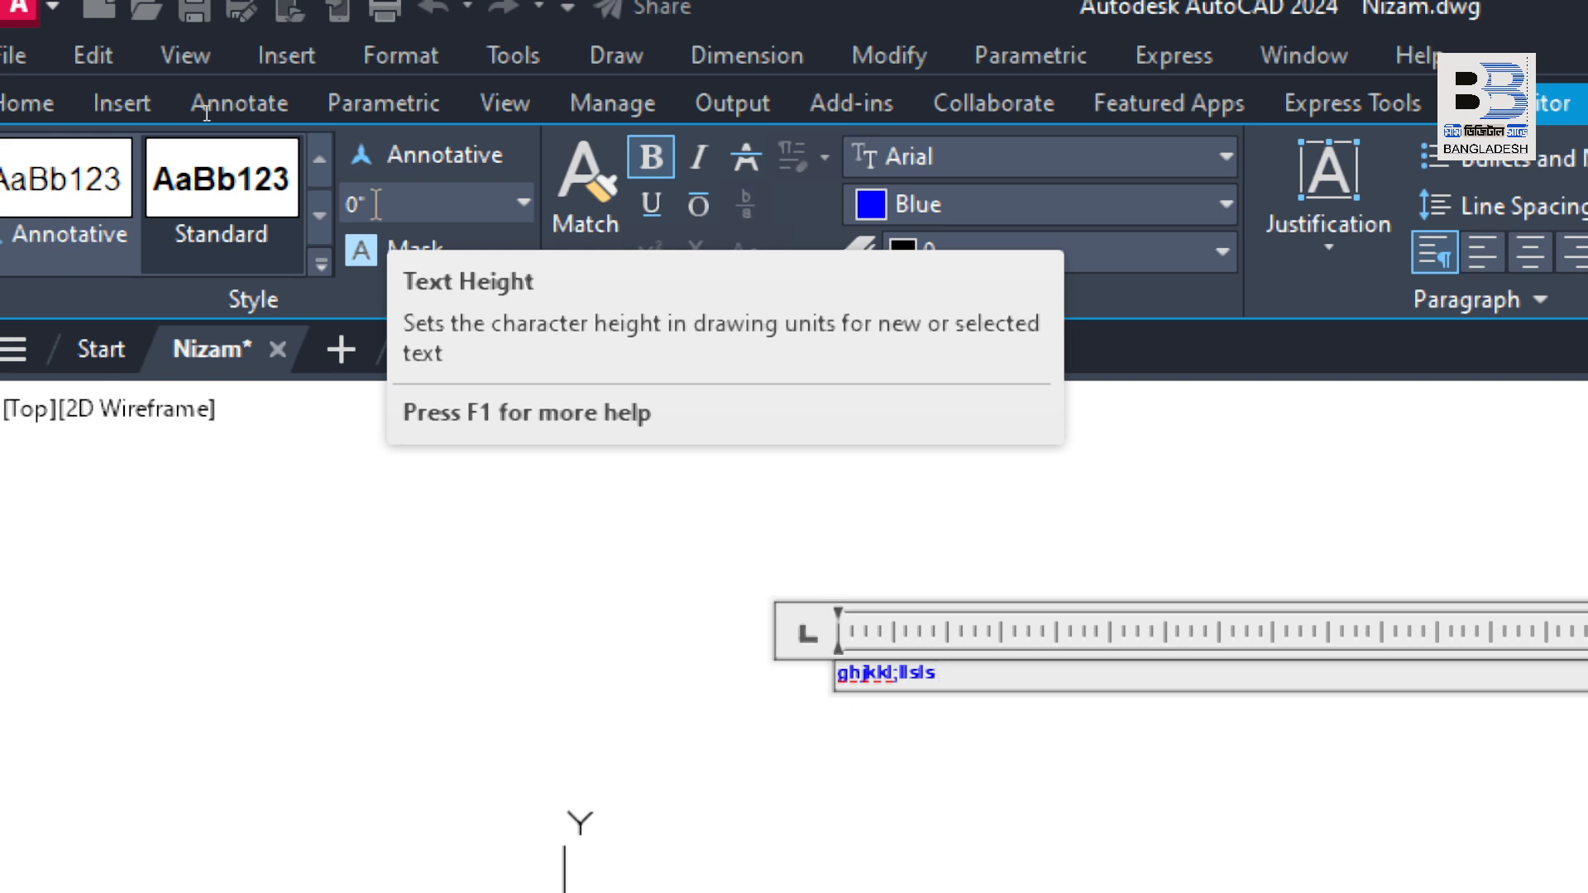
- Set the text height to 10' and close the multiline text editor
left_click(417, 198)
type("10")
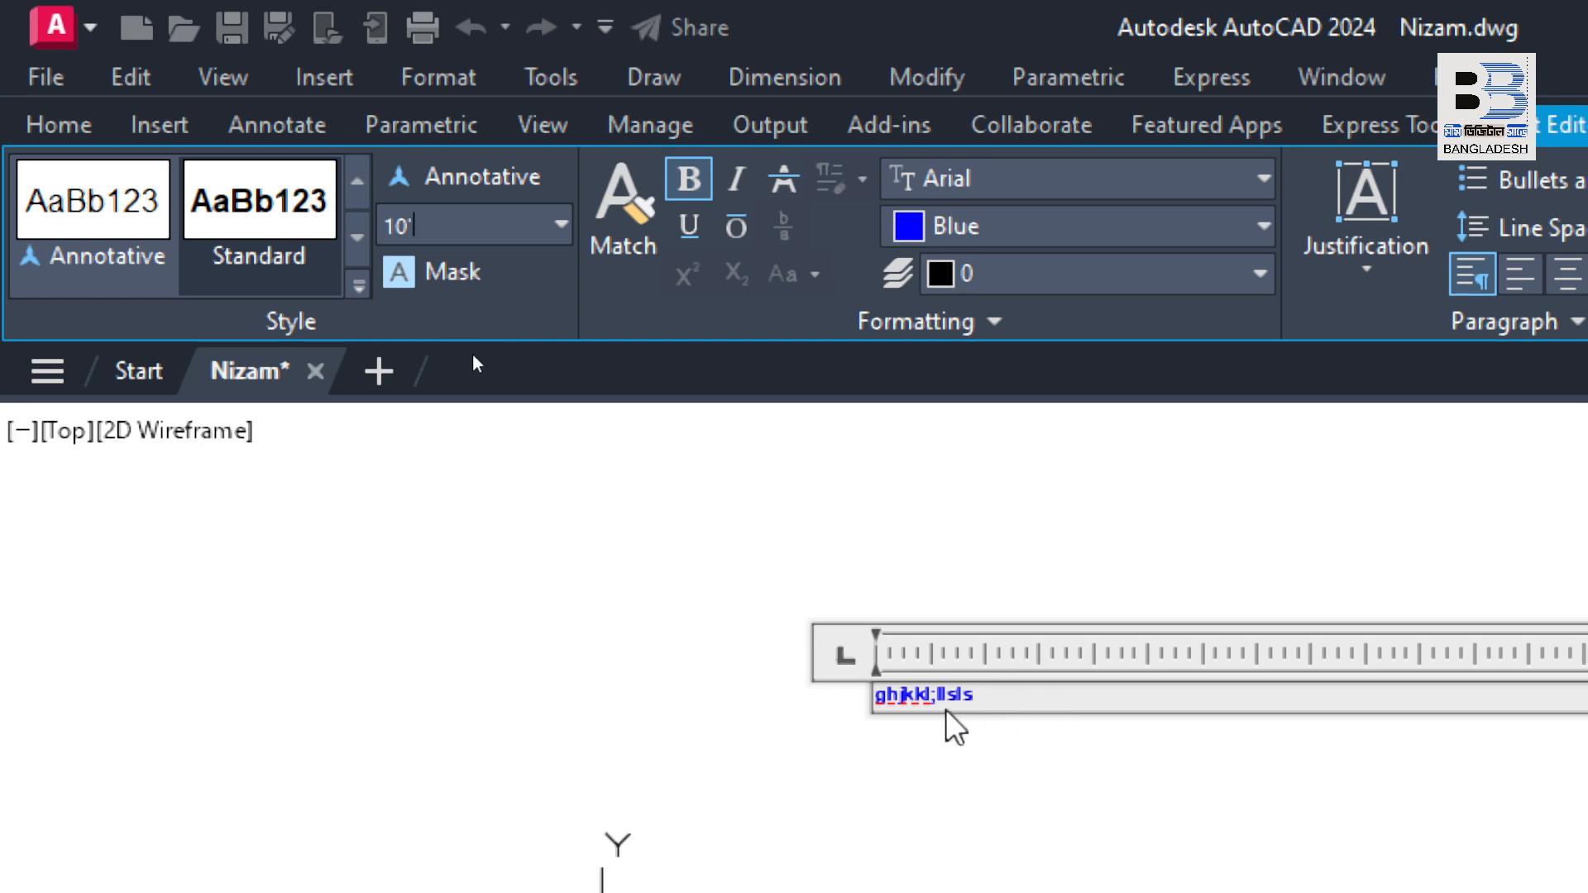
left_click(686, 748)
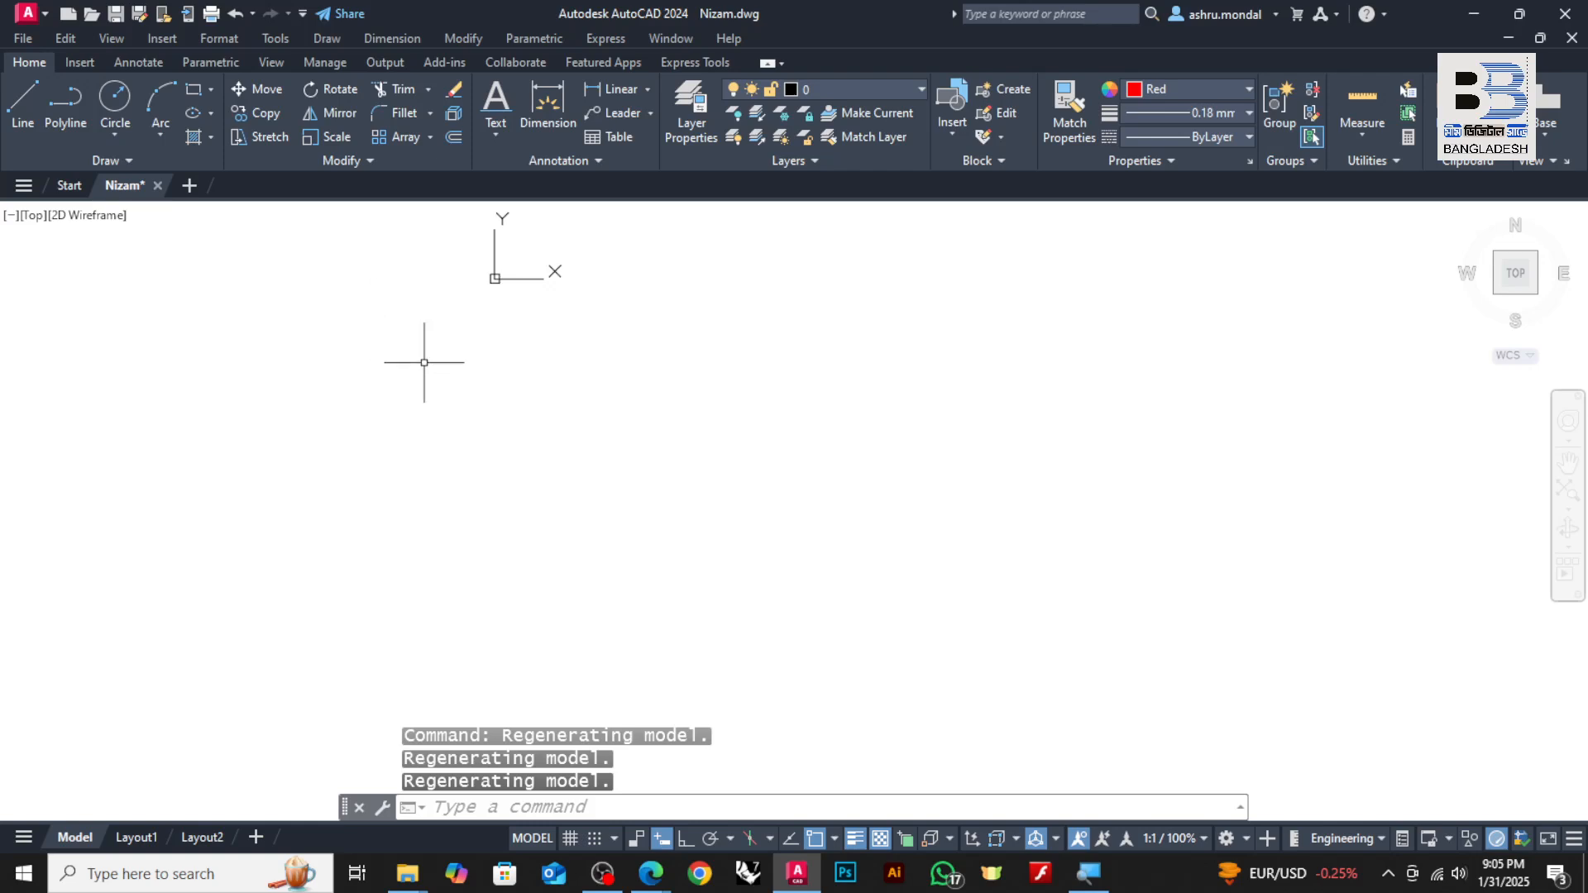
- Select the small multiline text near the drawing origin with a crossing window
middle_click_drag(425, 354, 469, 573)
left_click(856, 358)
left_click(279, 556)
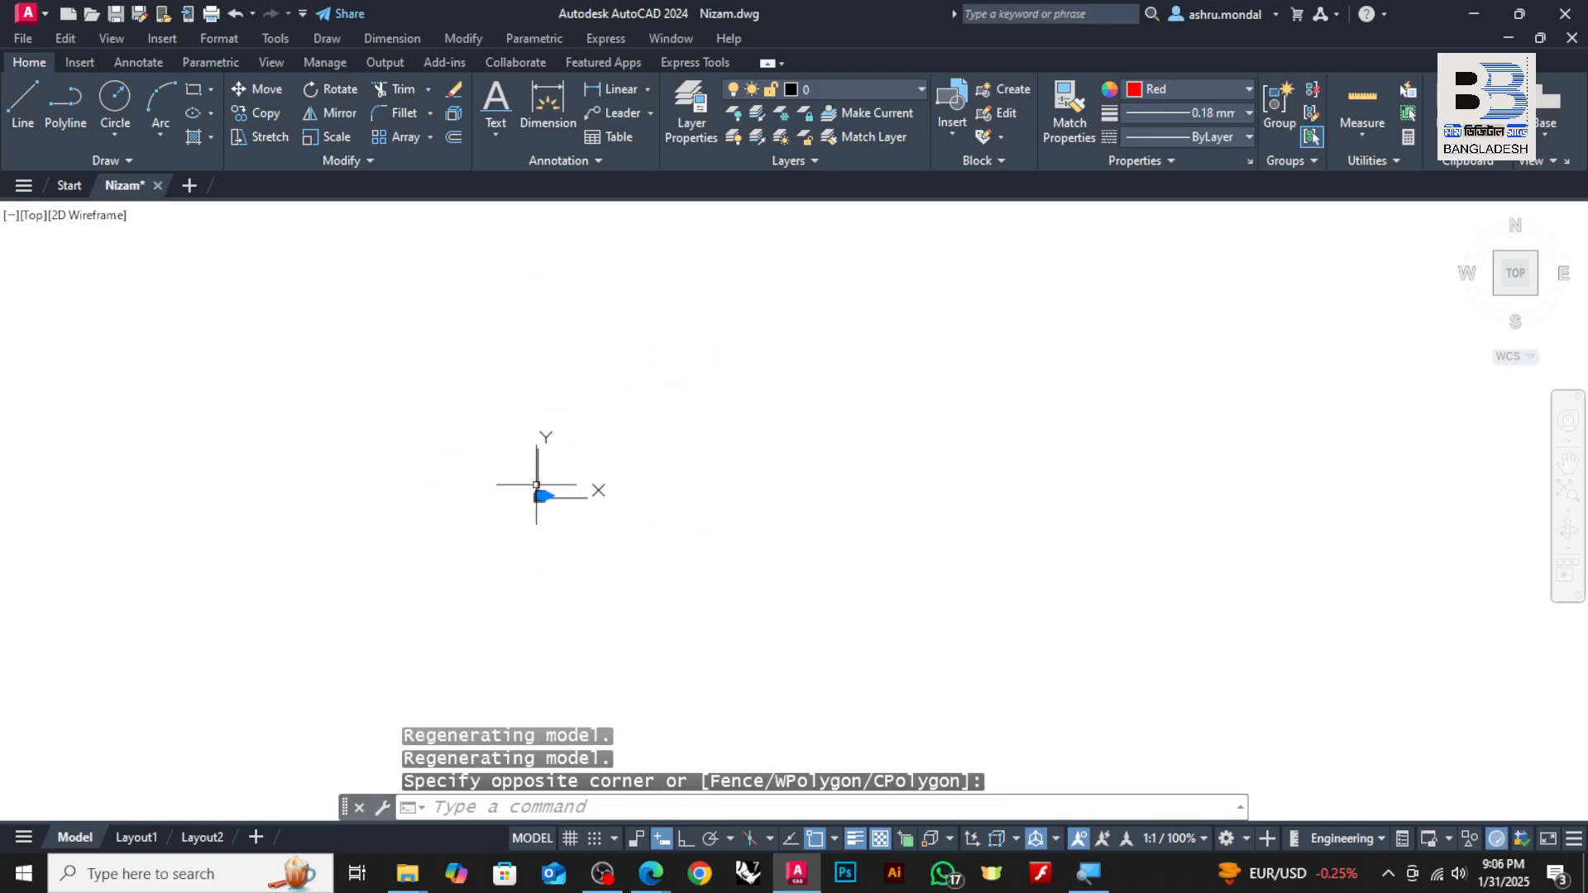
- Set the height of the whole "ghjkkl;llsls" multiline text to 10' and close the text editor
scroll(539, 491, "up", 15)
scroll(604, 535, "down", 12)
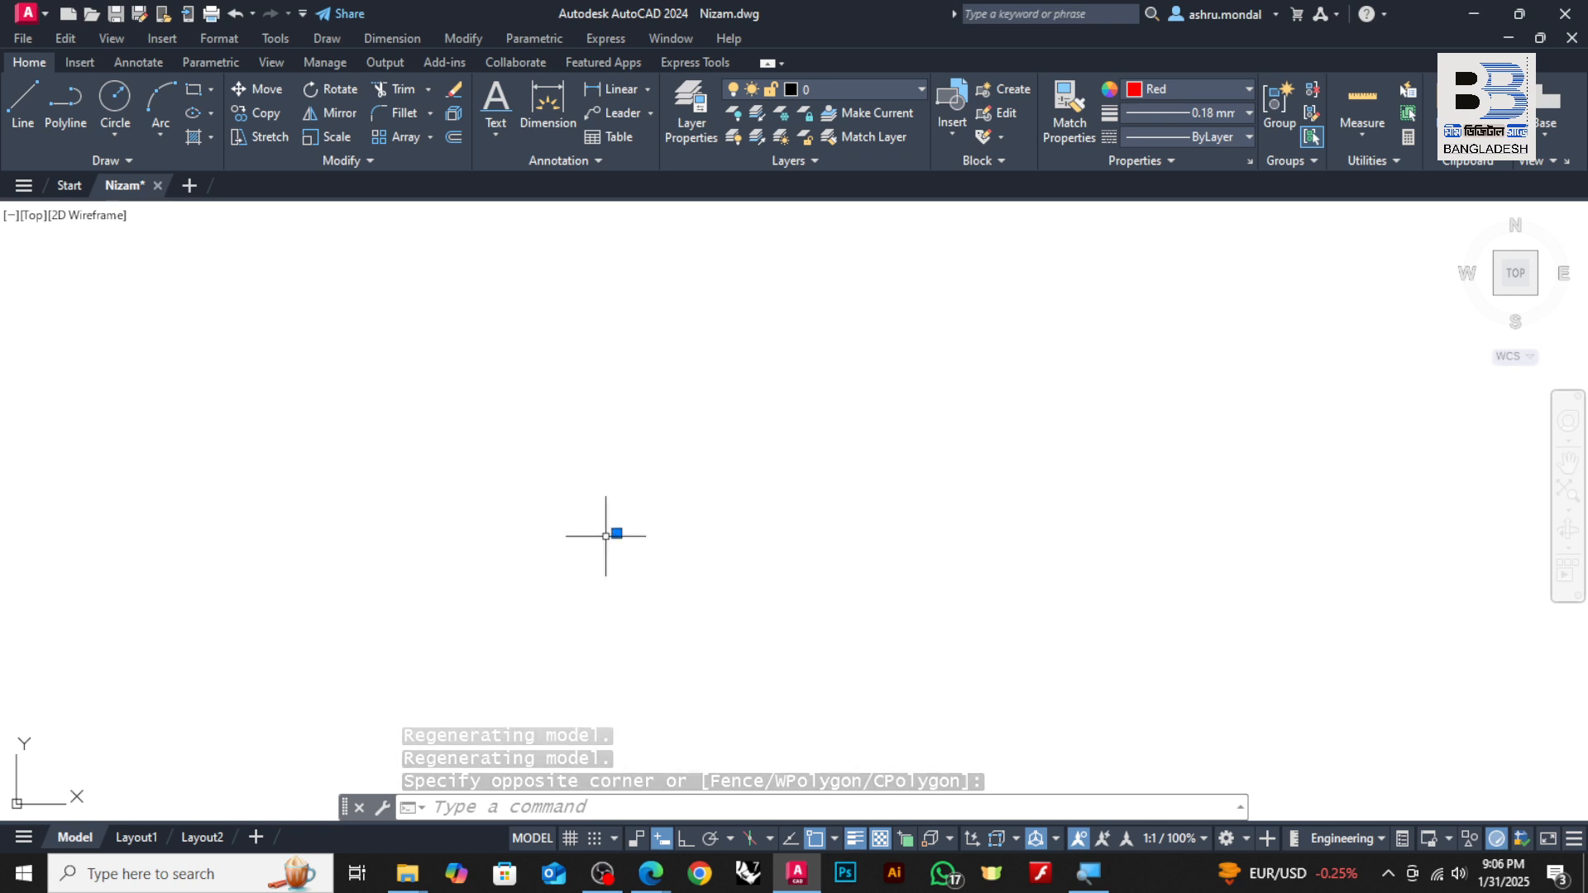
scroll(620, 542, "up", 10)
scroll(637, 564, "down", 10)
scroll(637, 563, "up", 8)
scroll(607, 525, "up", 6)
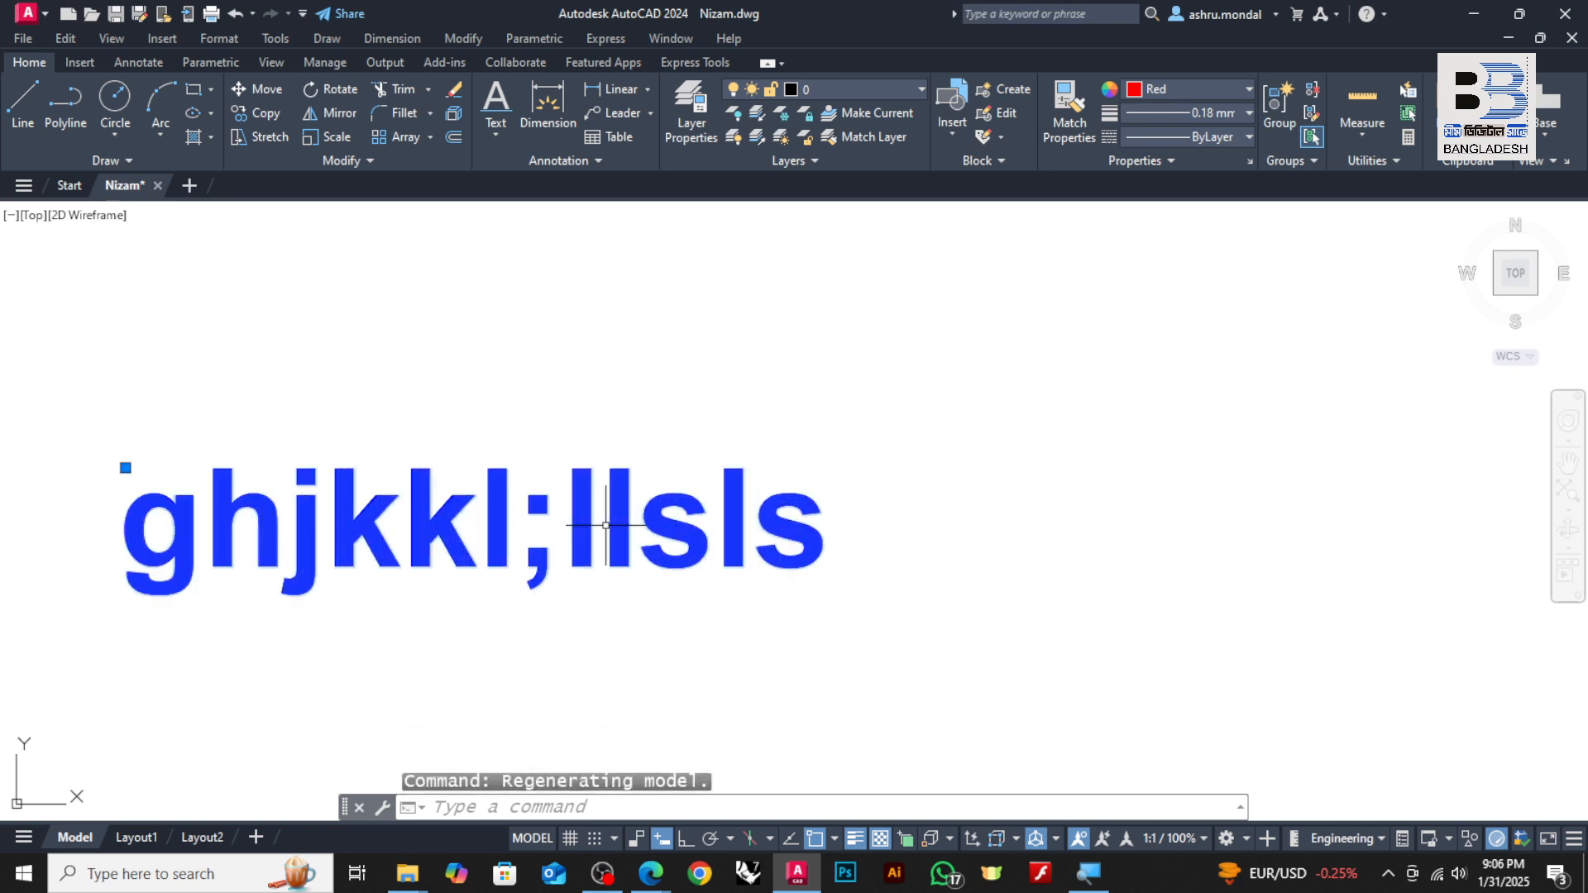
scroll(606, 526, "down", 2)
left_click(607, 521)
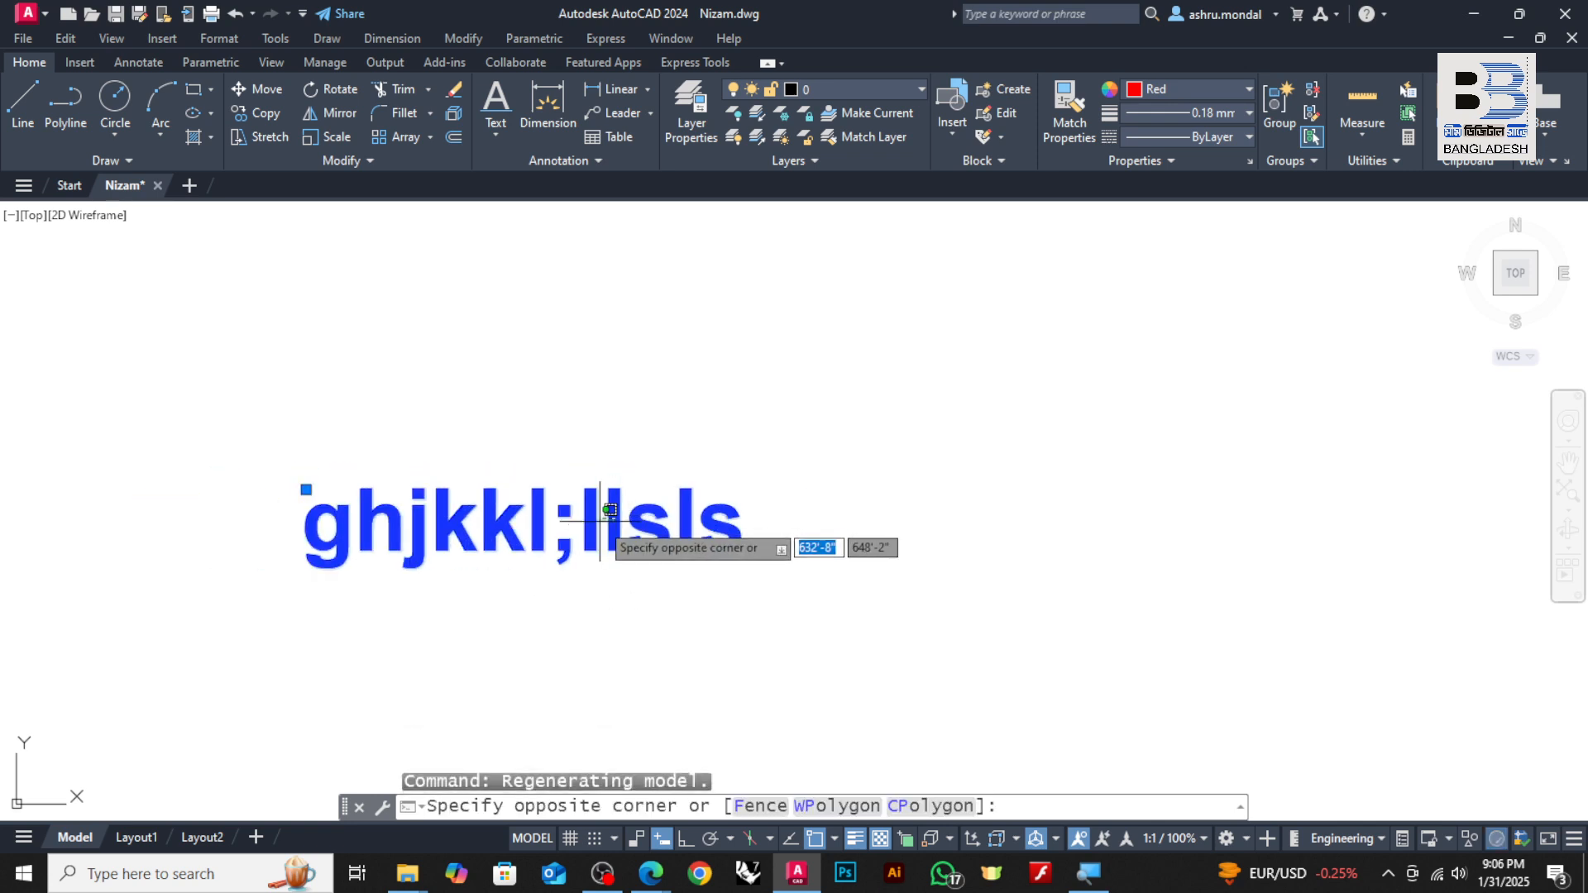
left_click(625, 512)
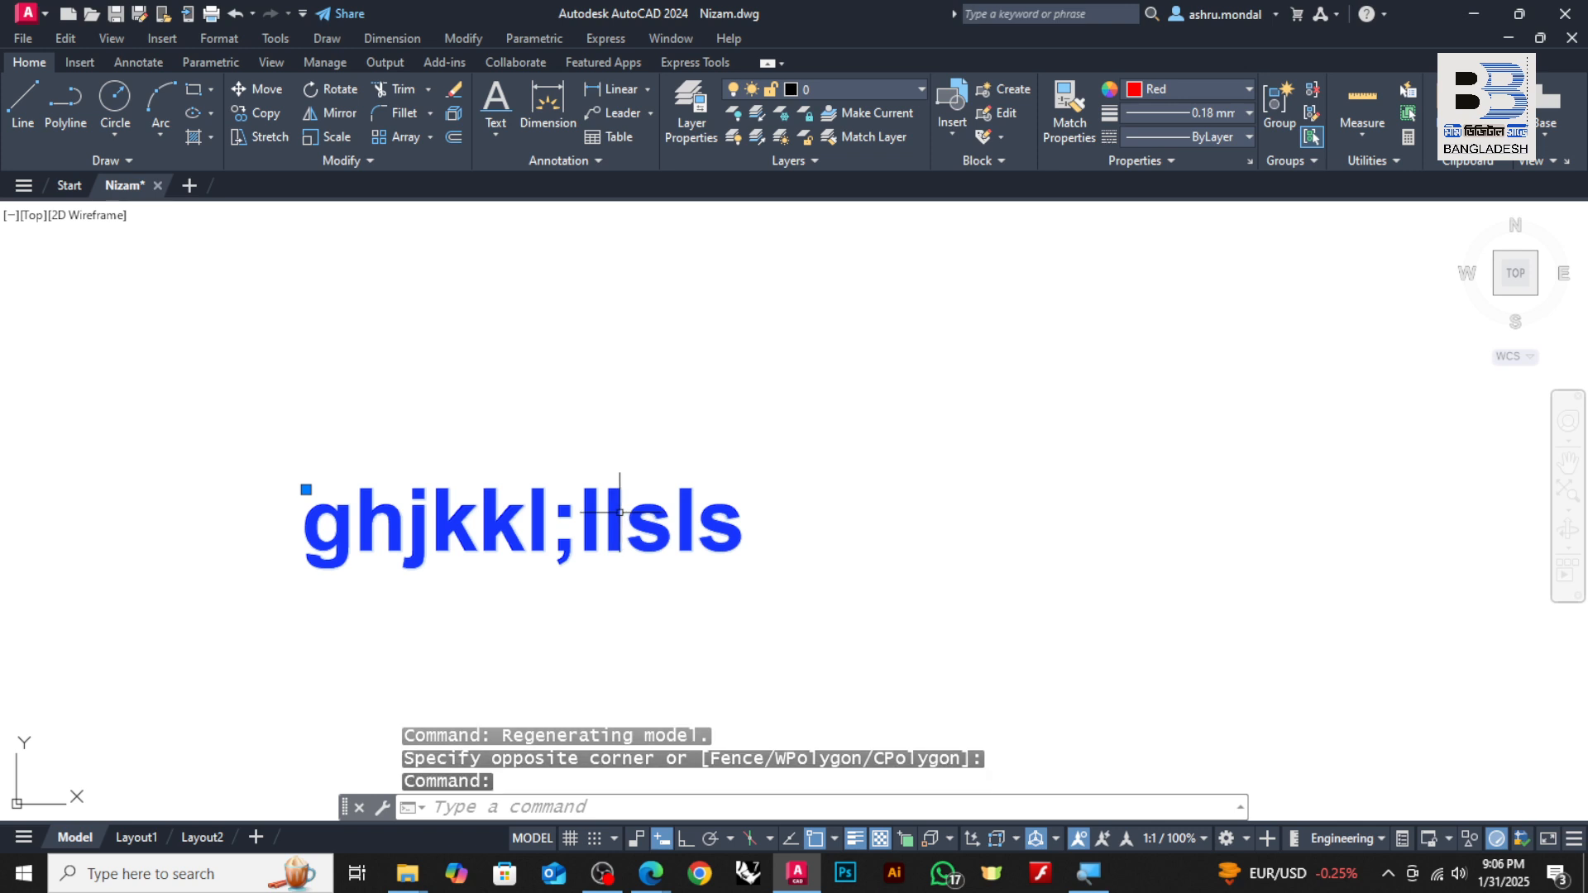
double_click(622, 513)
key("Escape")
double_click(620, 515)
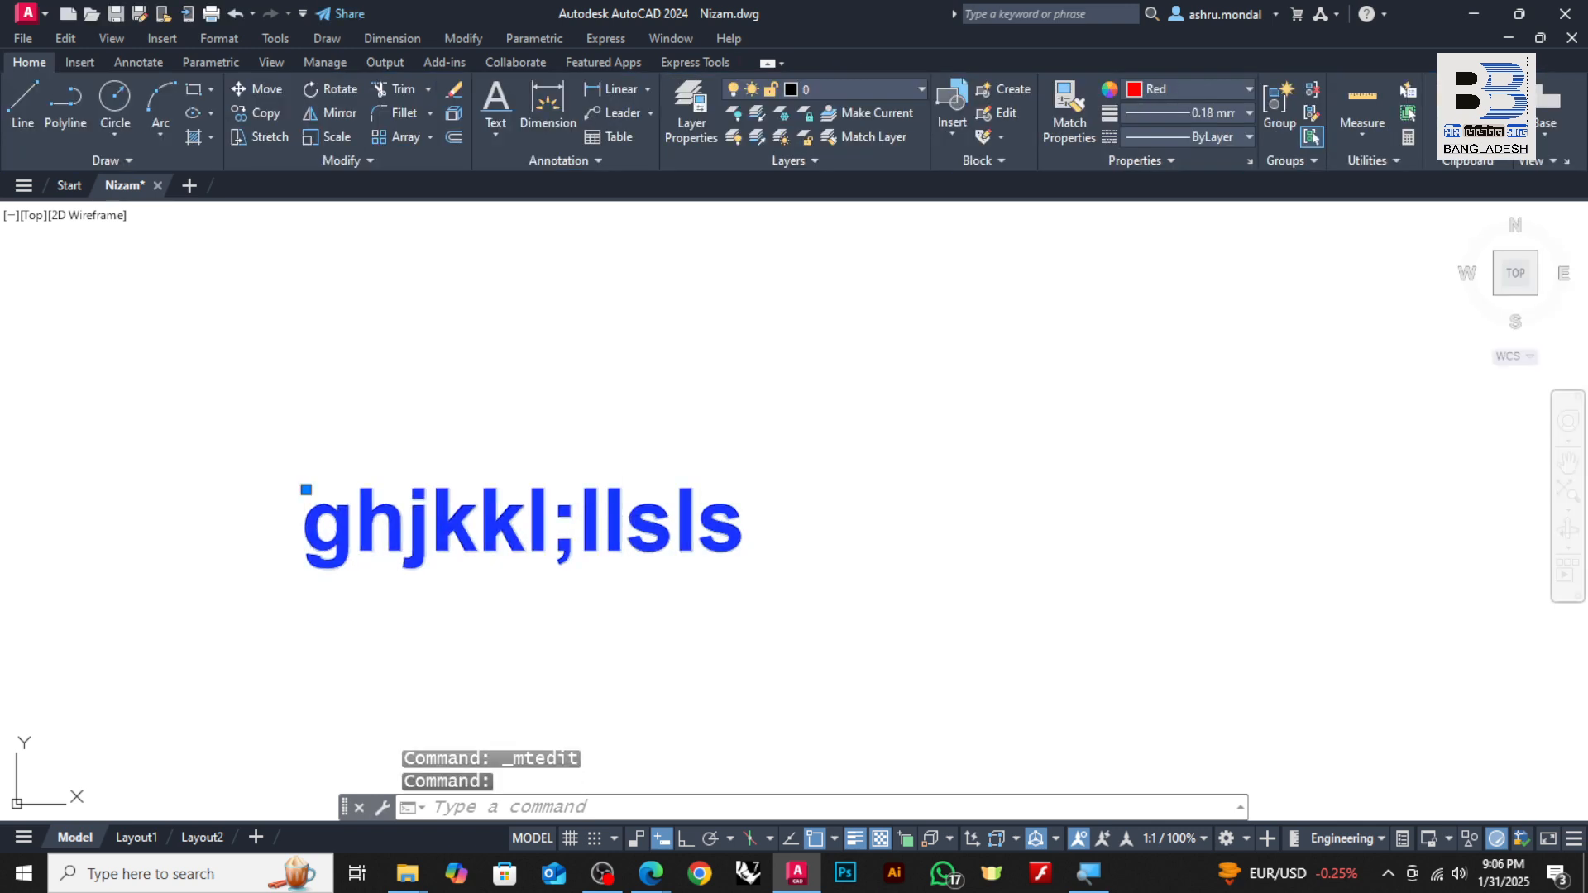
left_click_drag(757, 530, 278, 530)
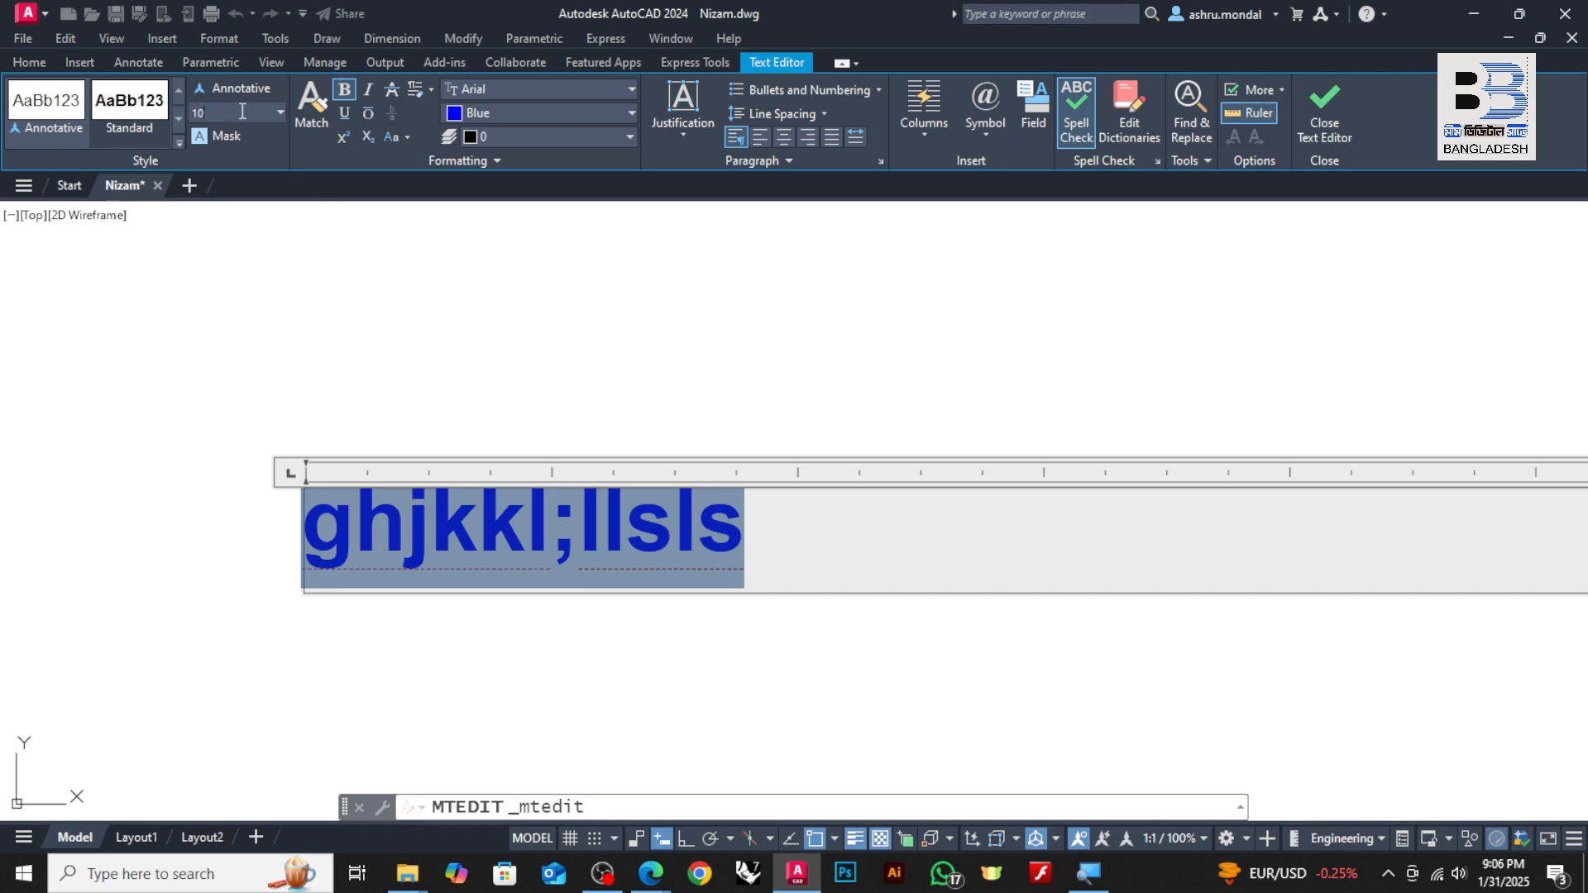
key("Return")
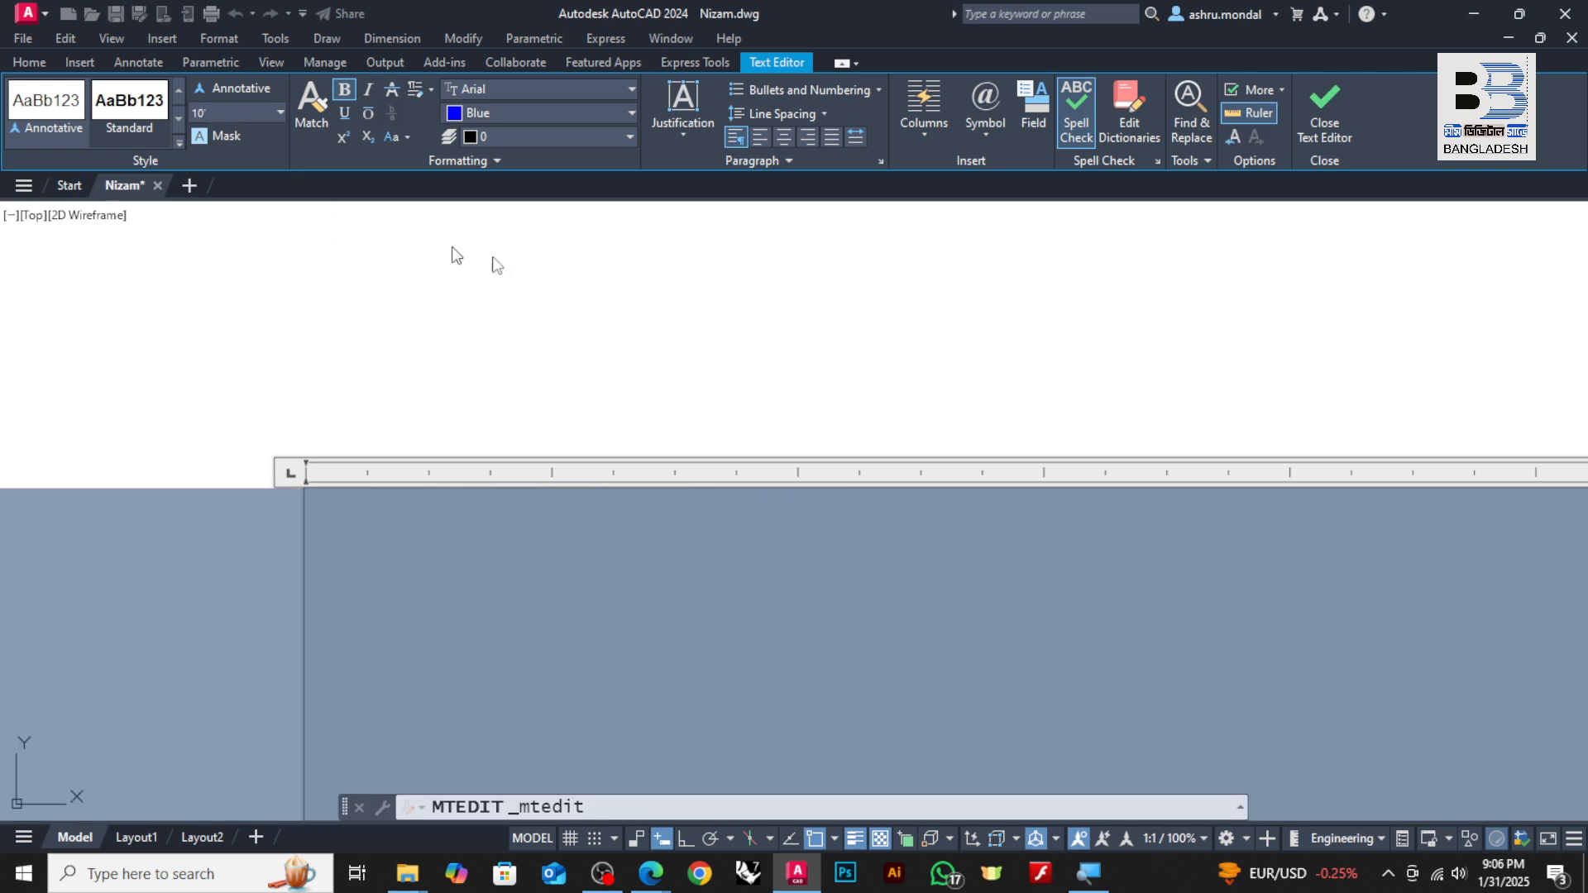
left_click(652, 316)
scroll(657, 397, "down", 3)
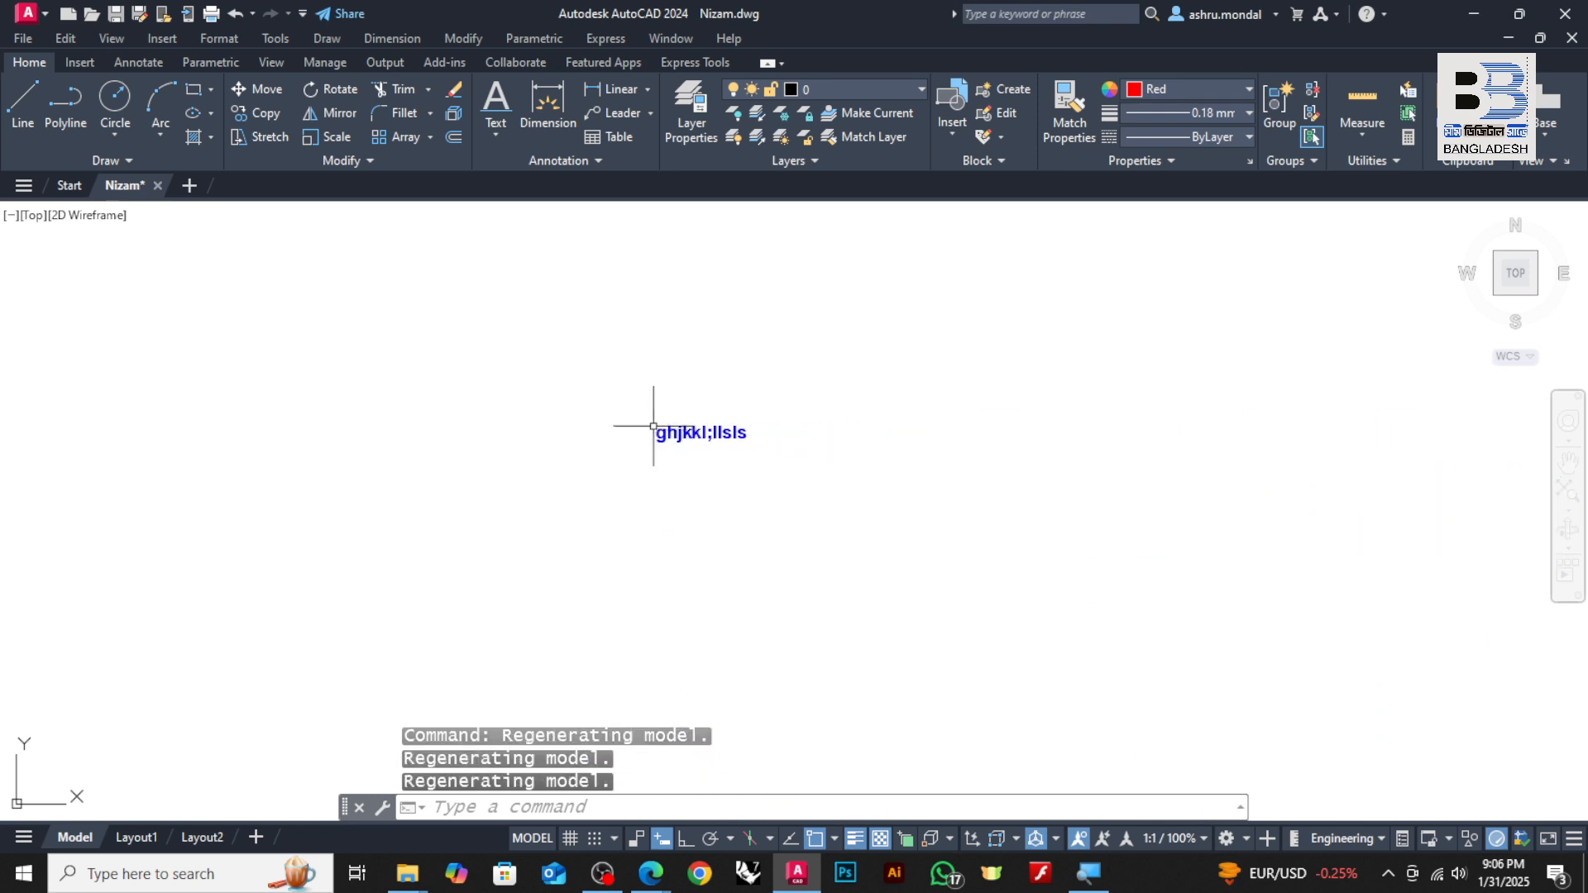
- Reopen the multiline text for editing and set the colour of its ";llsls" part to Red
scroll(699, 422, "up", 3)
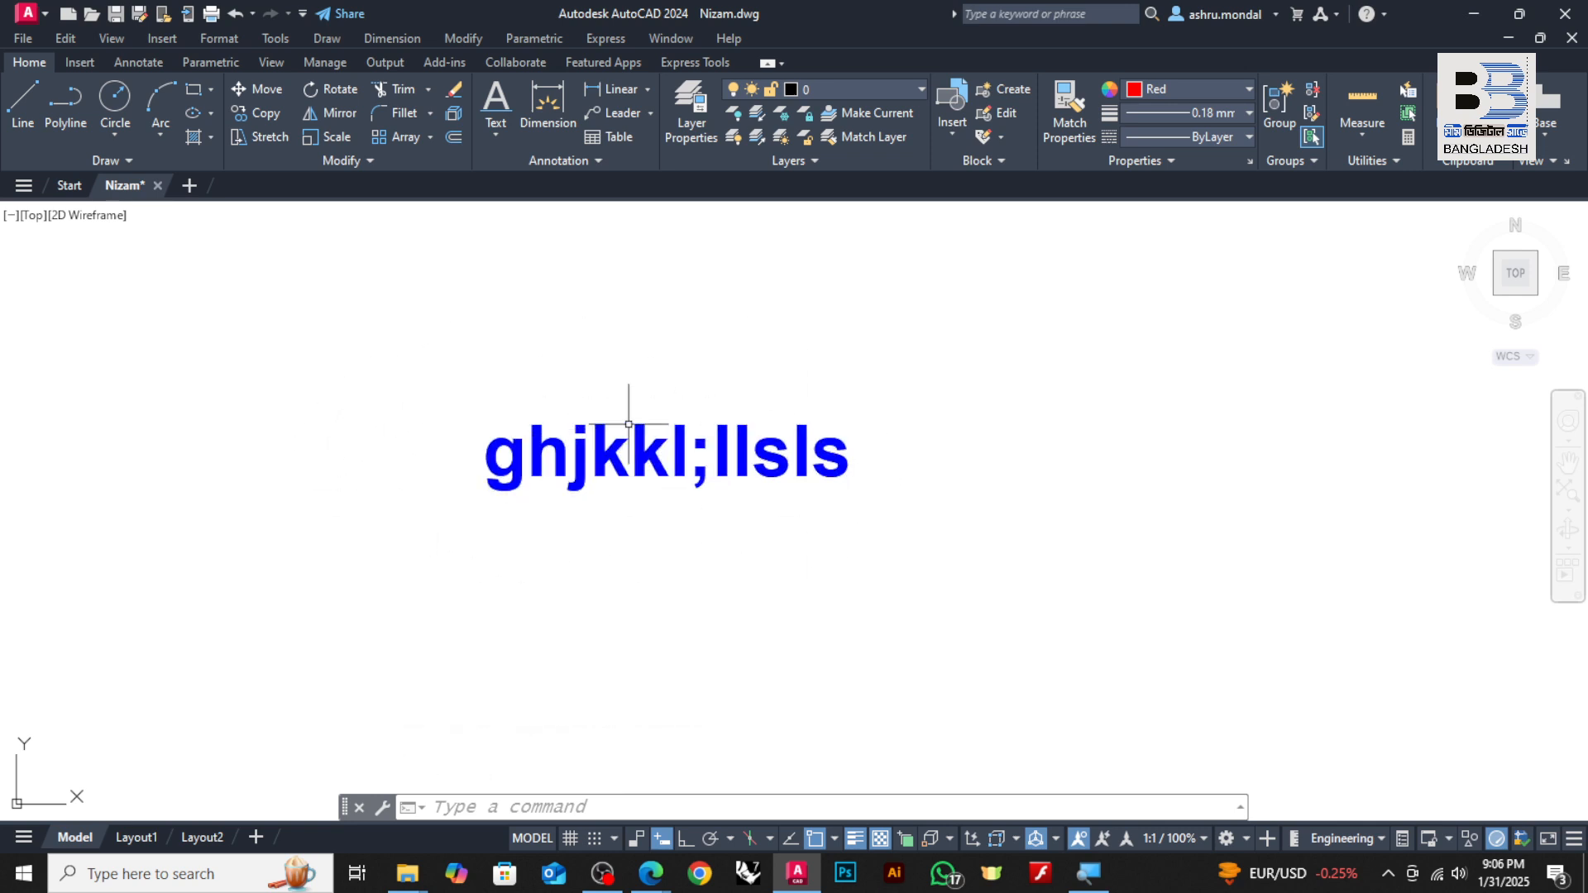
scroll(558, 484, "up", 2)
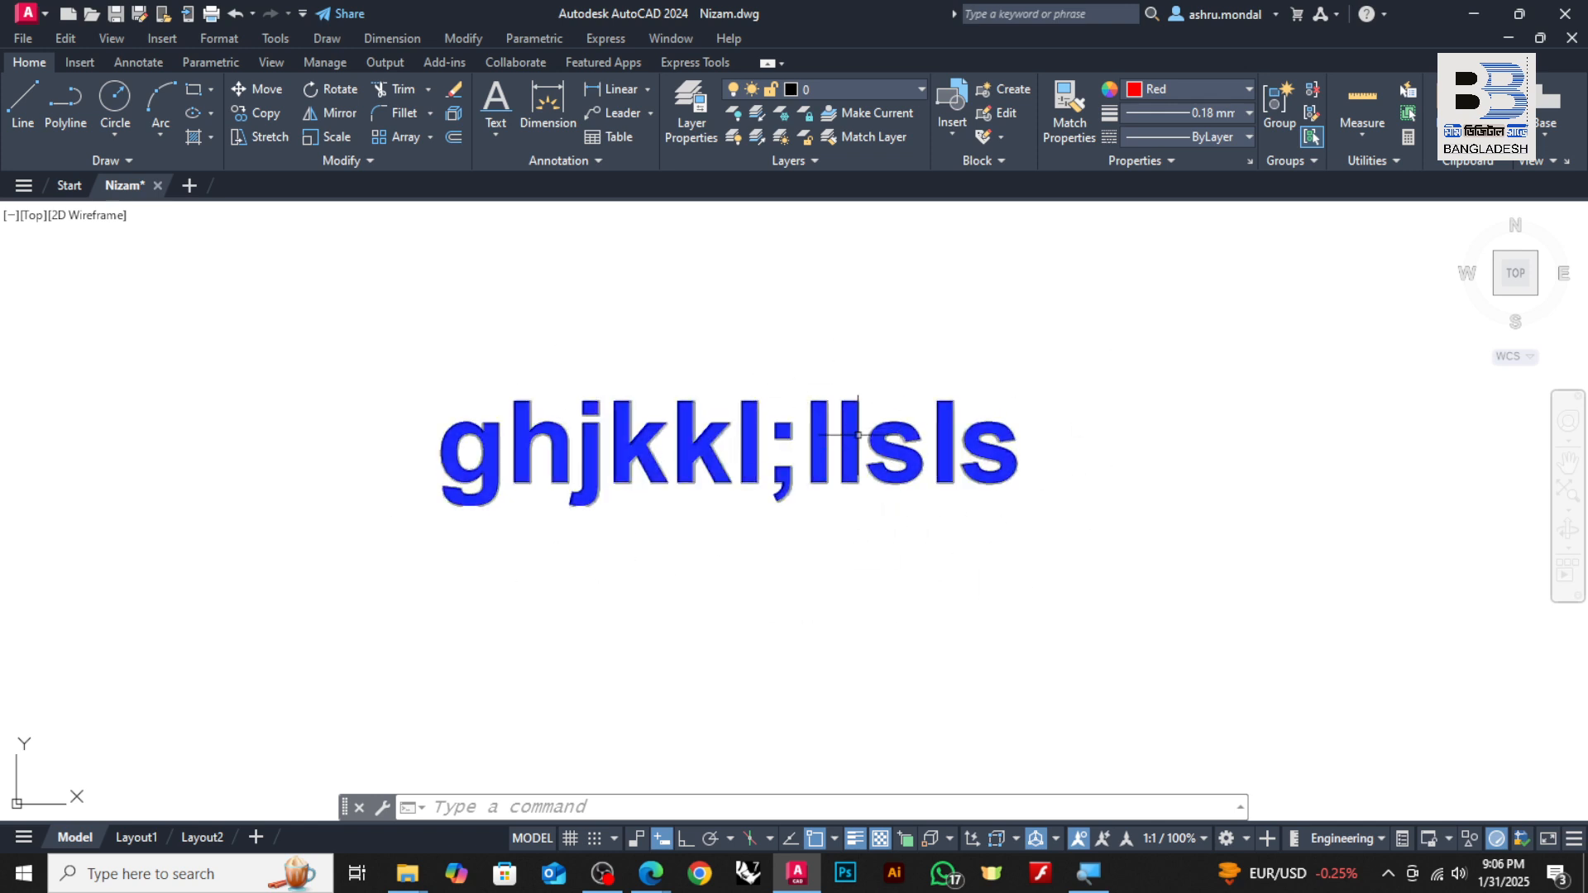
double_click(755, 440)
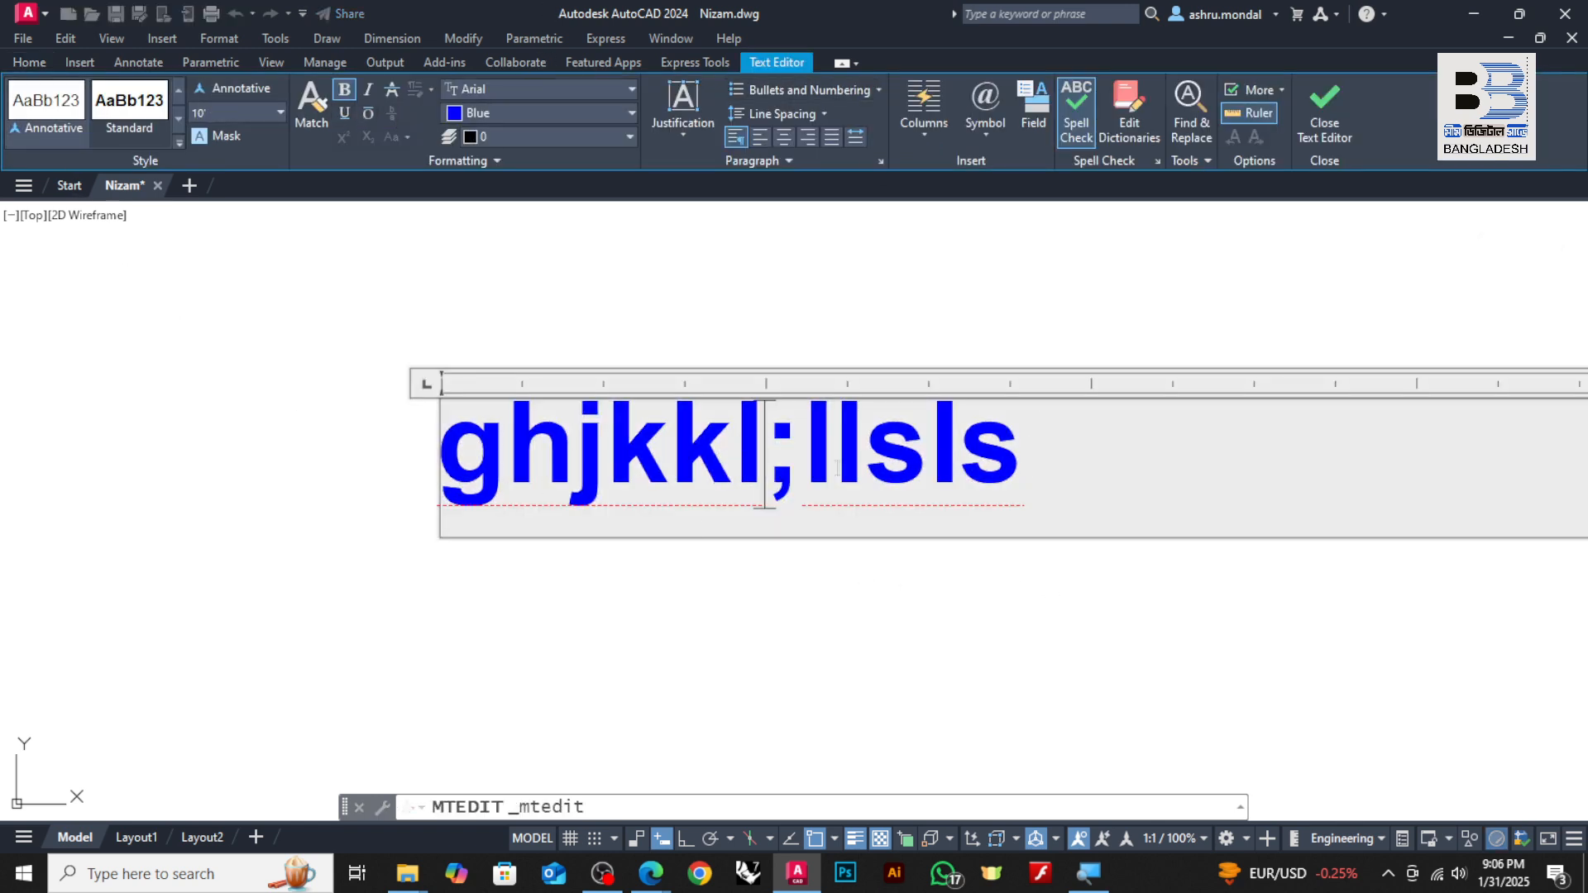
left_click_drag(762, 452, 1022, 452)
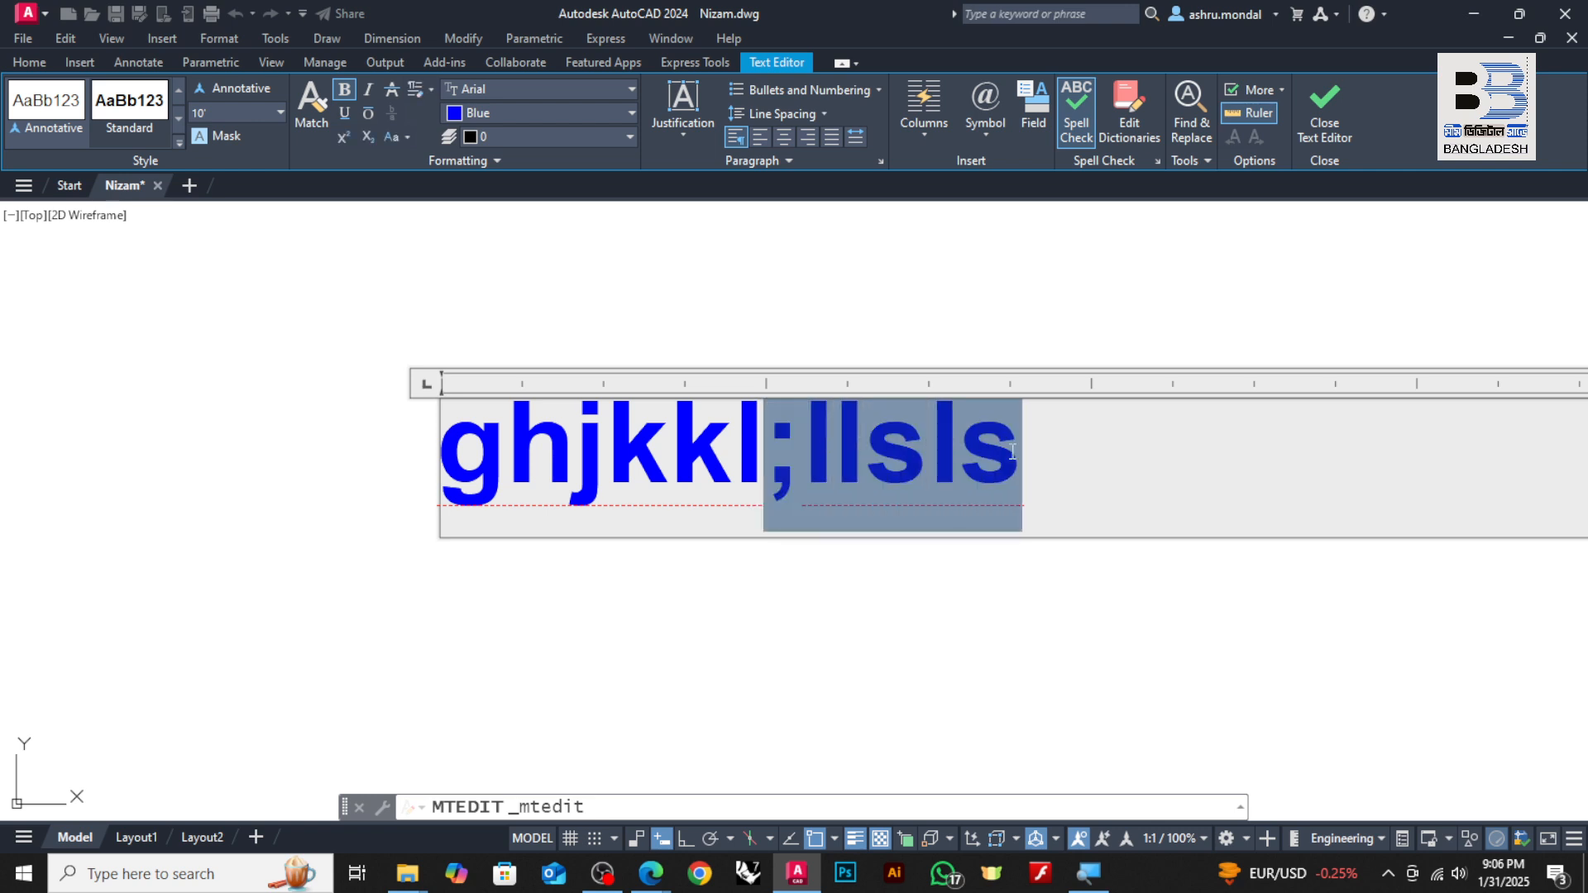
left_click(483, 118)
left_click(459, 313)
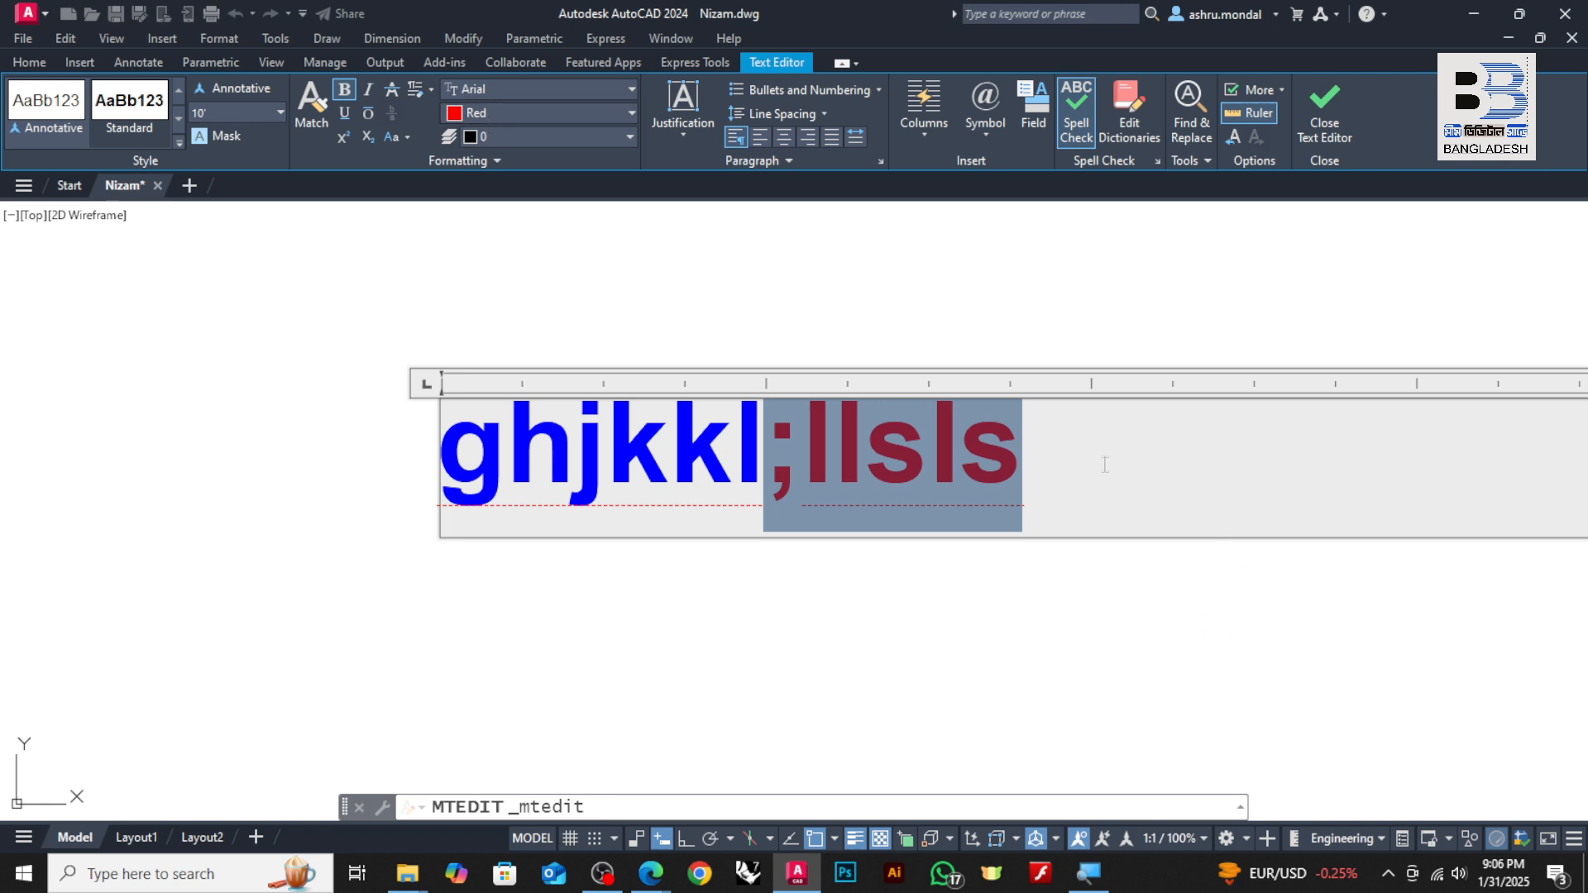
key("Right")
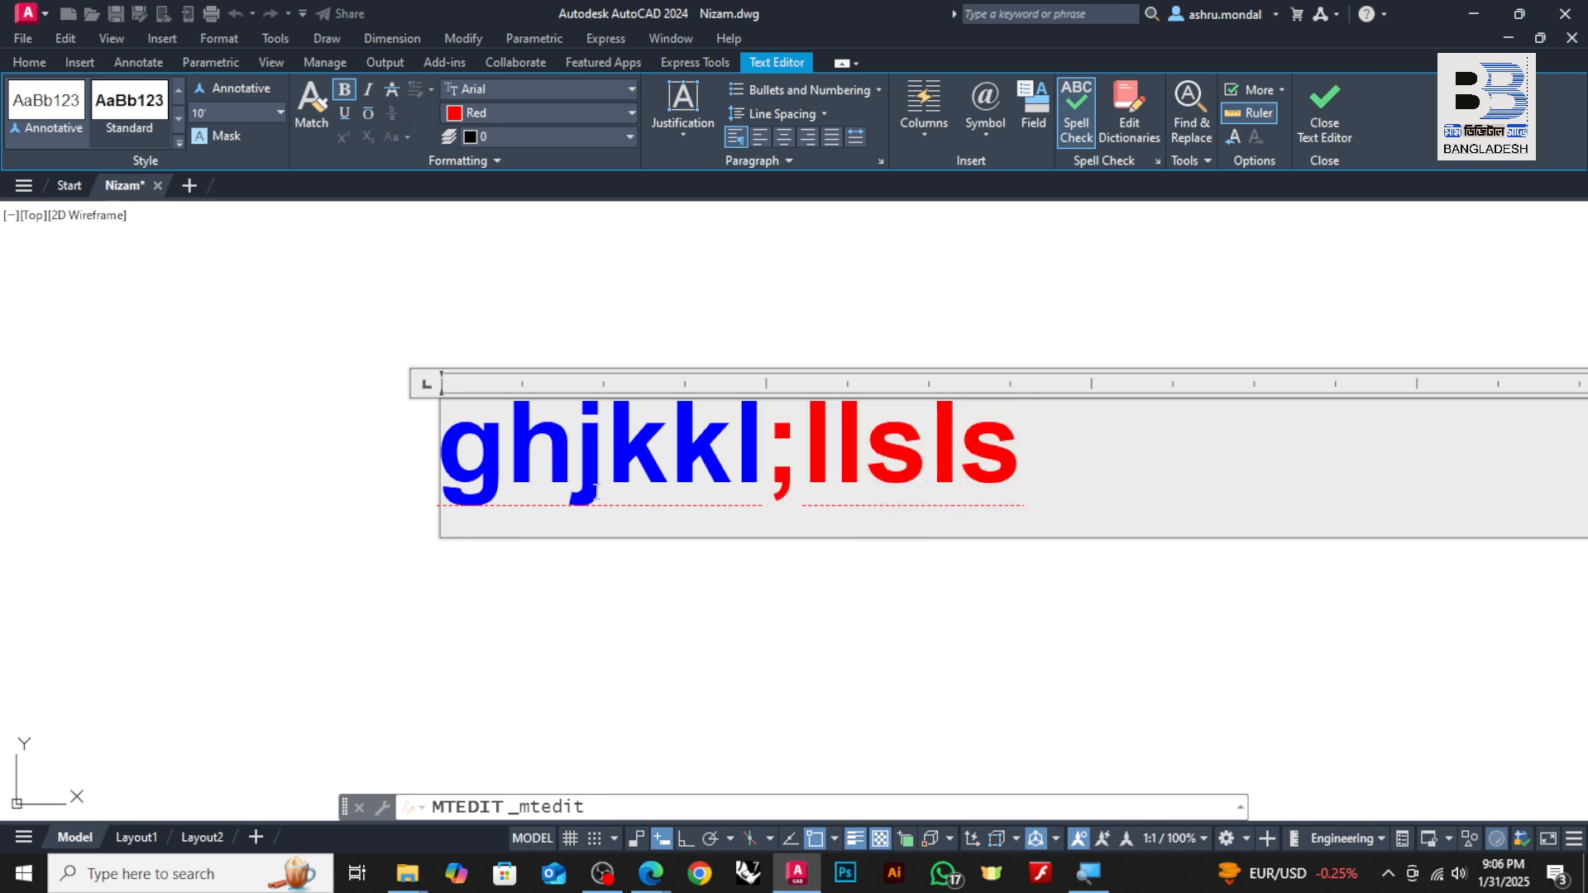
- Set the text height of the red ";llsls" part to 20'
left_click(784, 439)
left_click_drag(783, 439, 1156, 452)
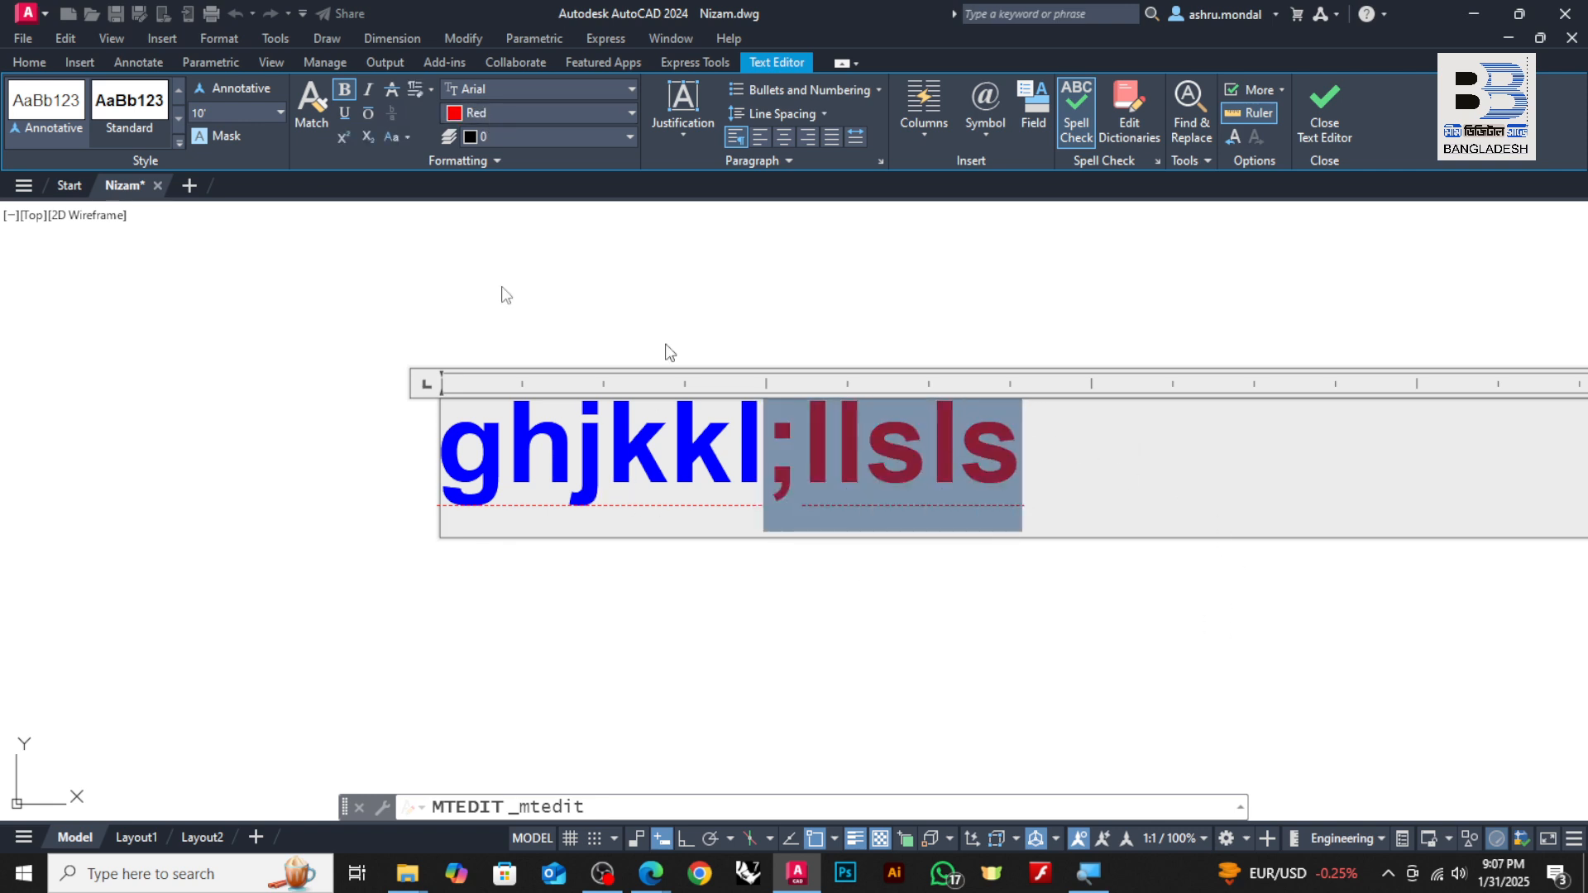
left_click(226, 114)
type("20")
key("Return")
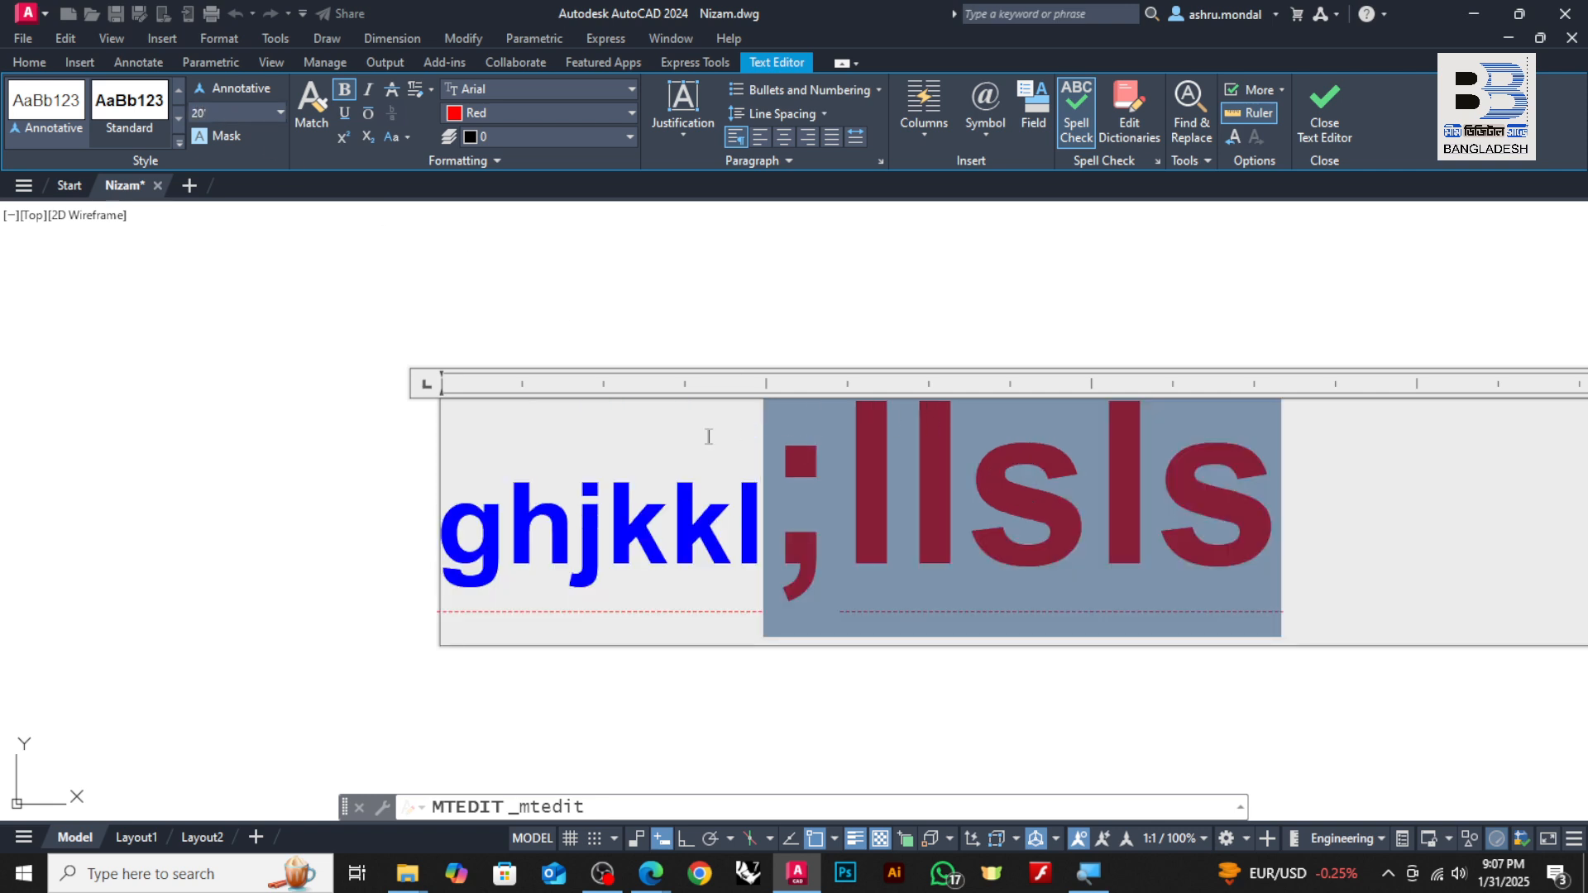
scroll(708, 436, "down", 2)
left_click(1145, 482)
scroll(405, 435, "down", 2)
scroll(488, 440, "down", 2)
scroll(697, 451, "up", 4)
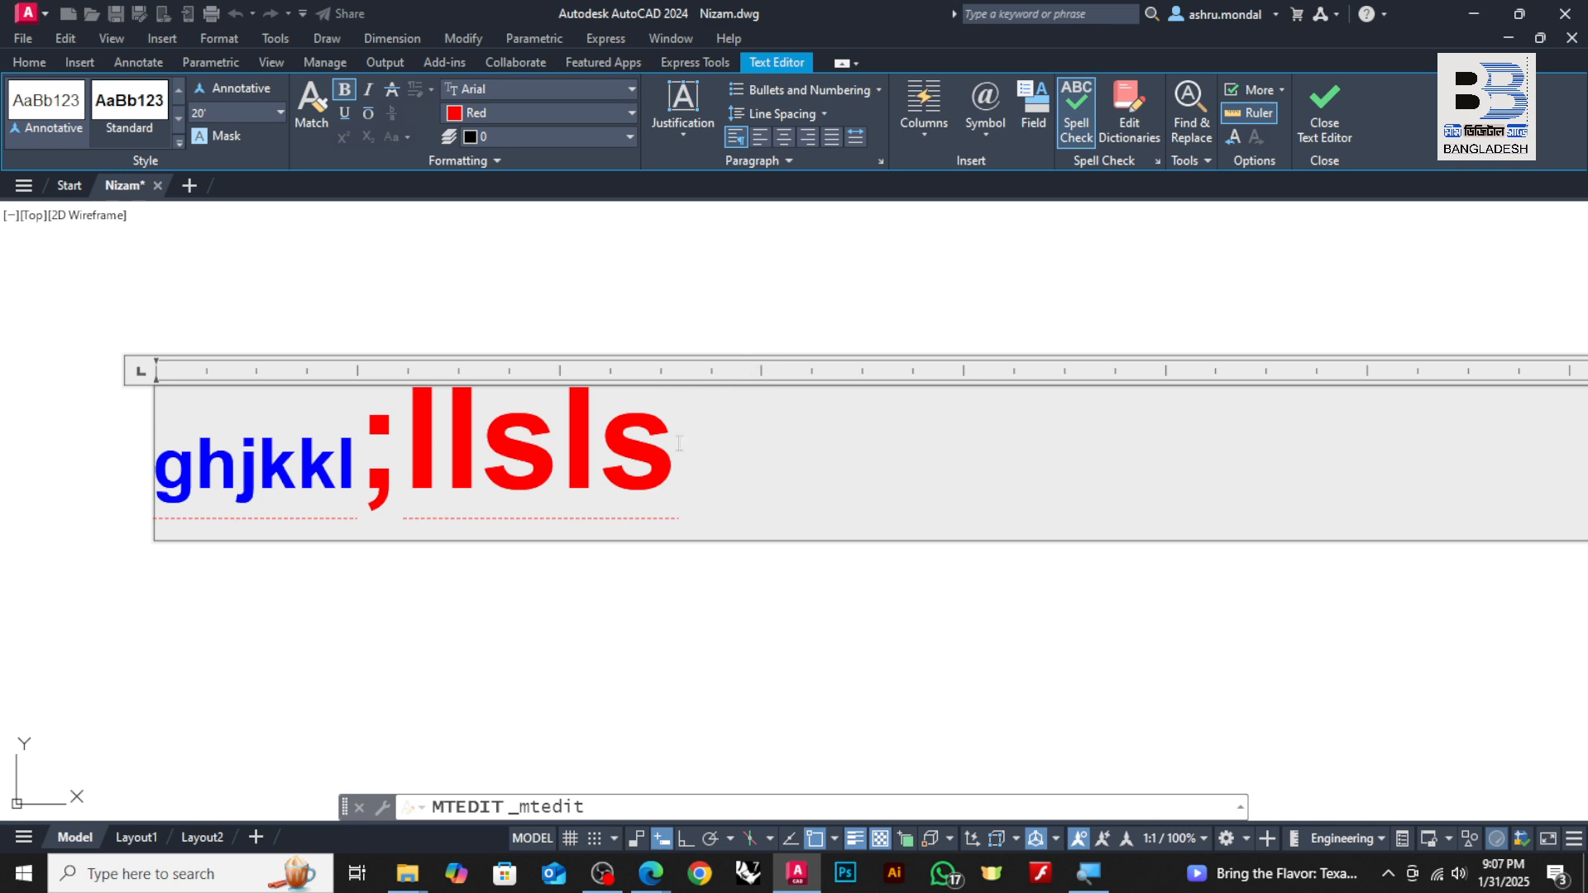
- Remove bold from the whole multiline text and apply italic and strikethrough formatting to it
left_click_drag(686, 455, 107, 448)
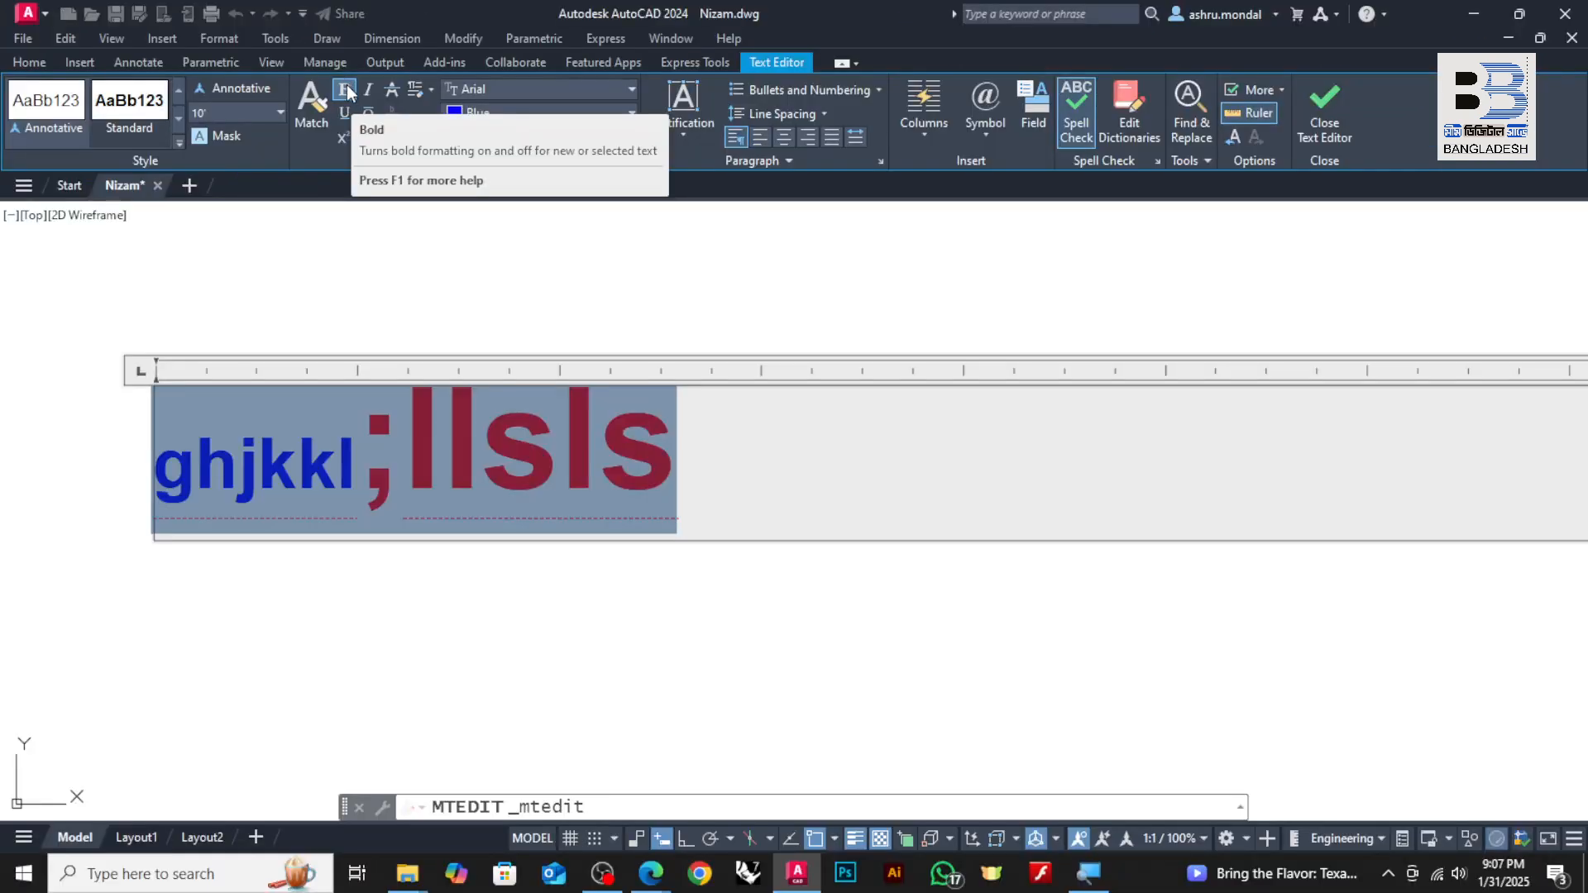
left_click(346, 87)
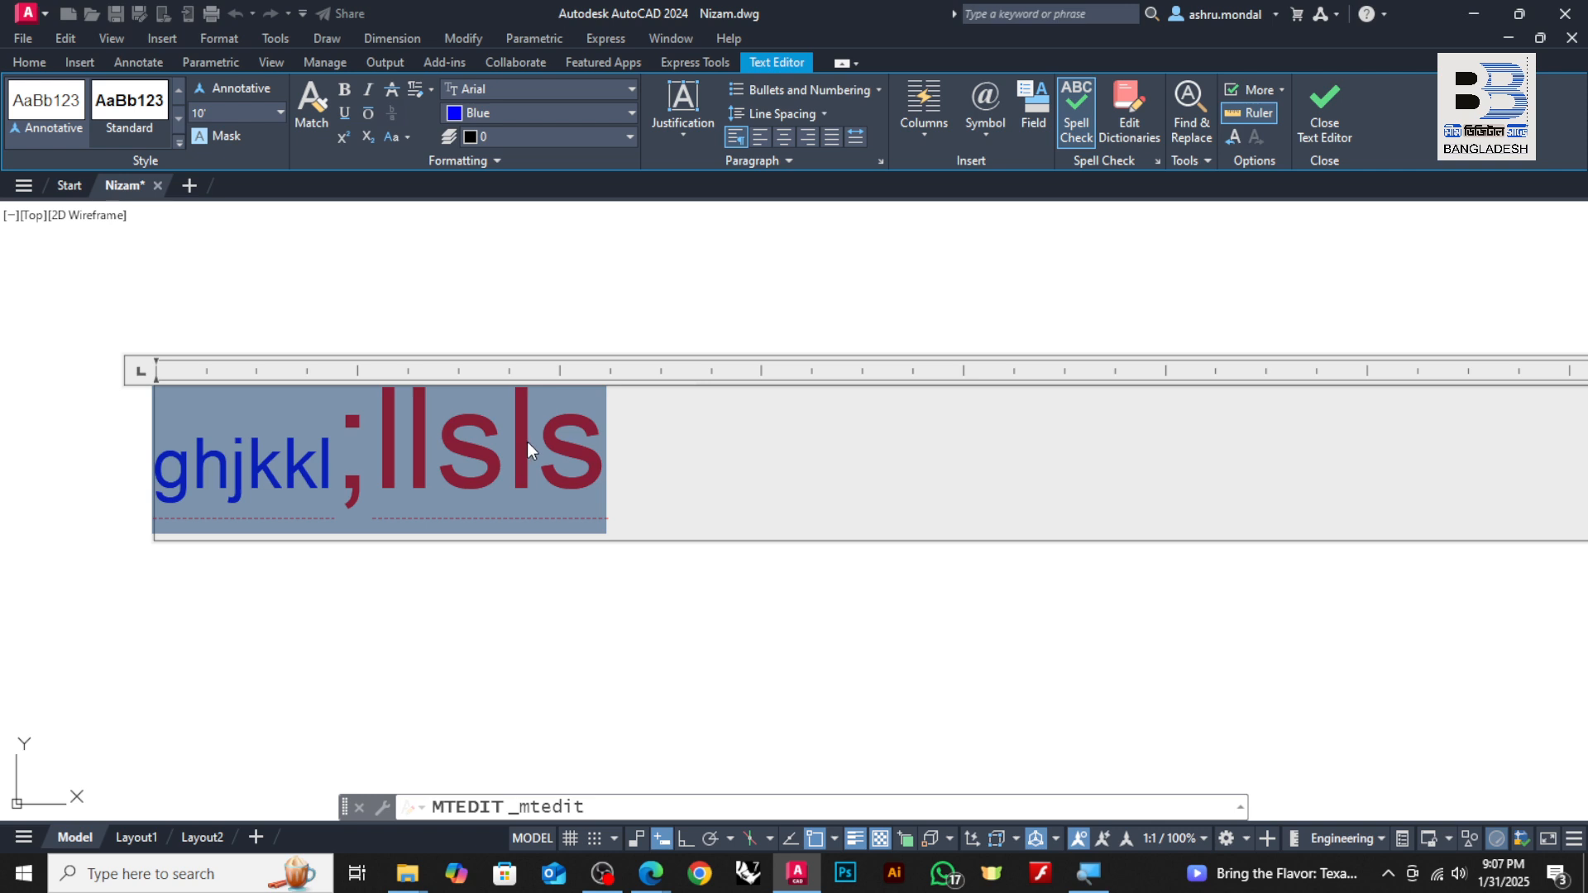
left_click(345, 87)
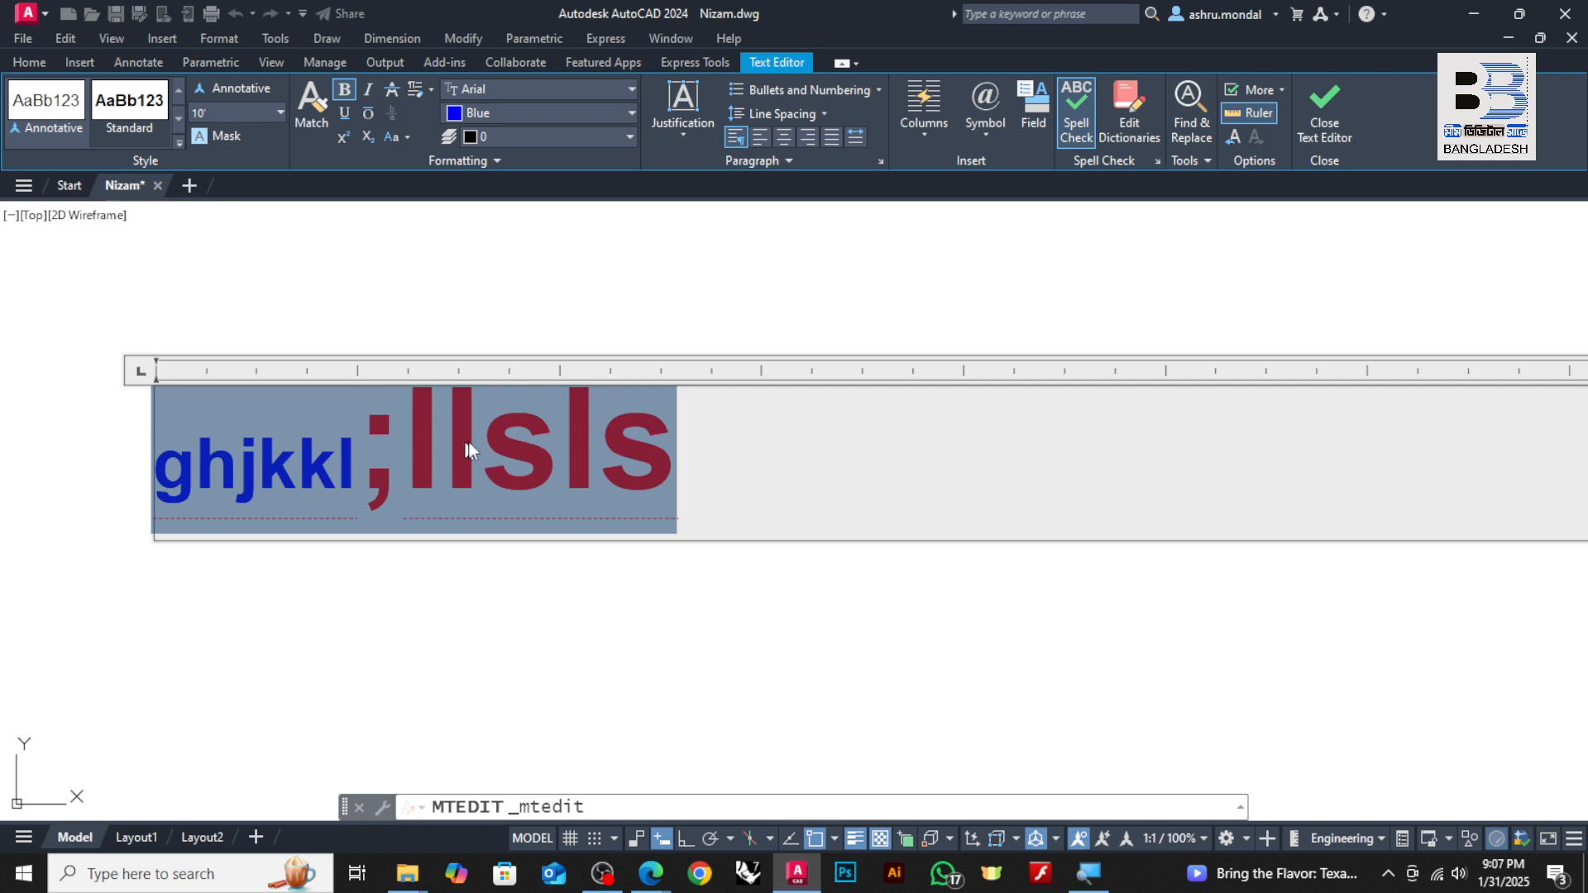
left_click(345, 89)
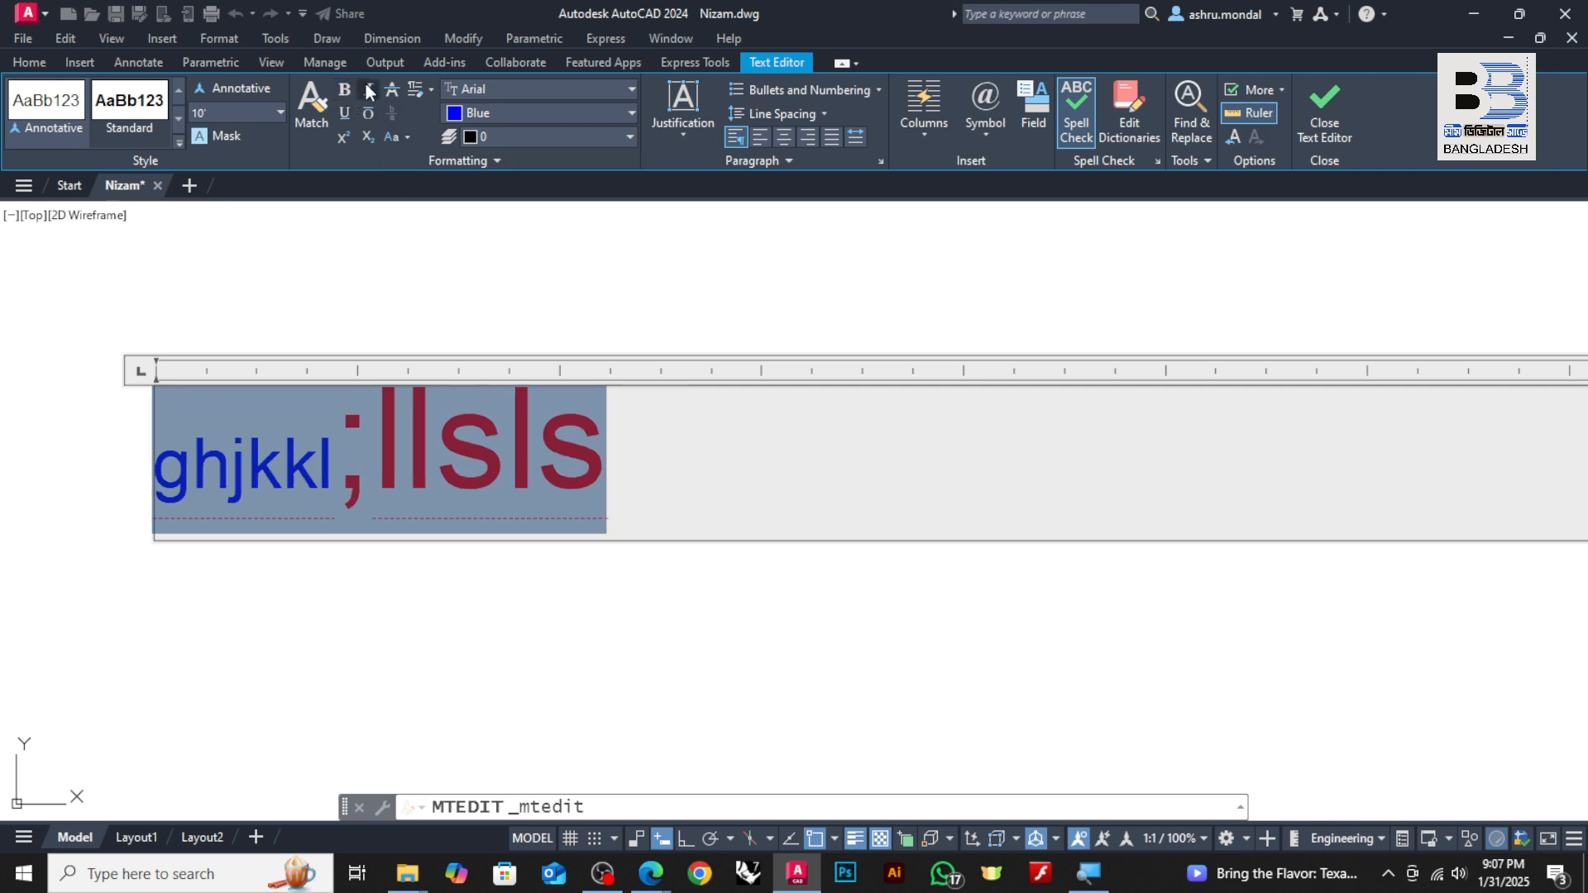
left_click(368, 90)
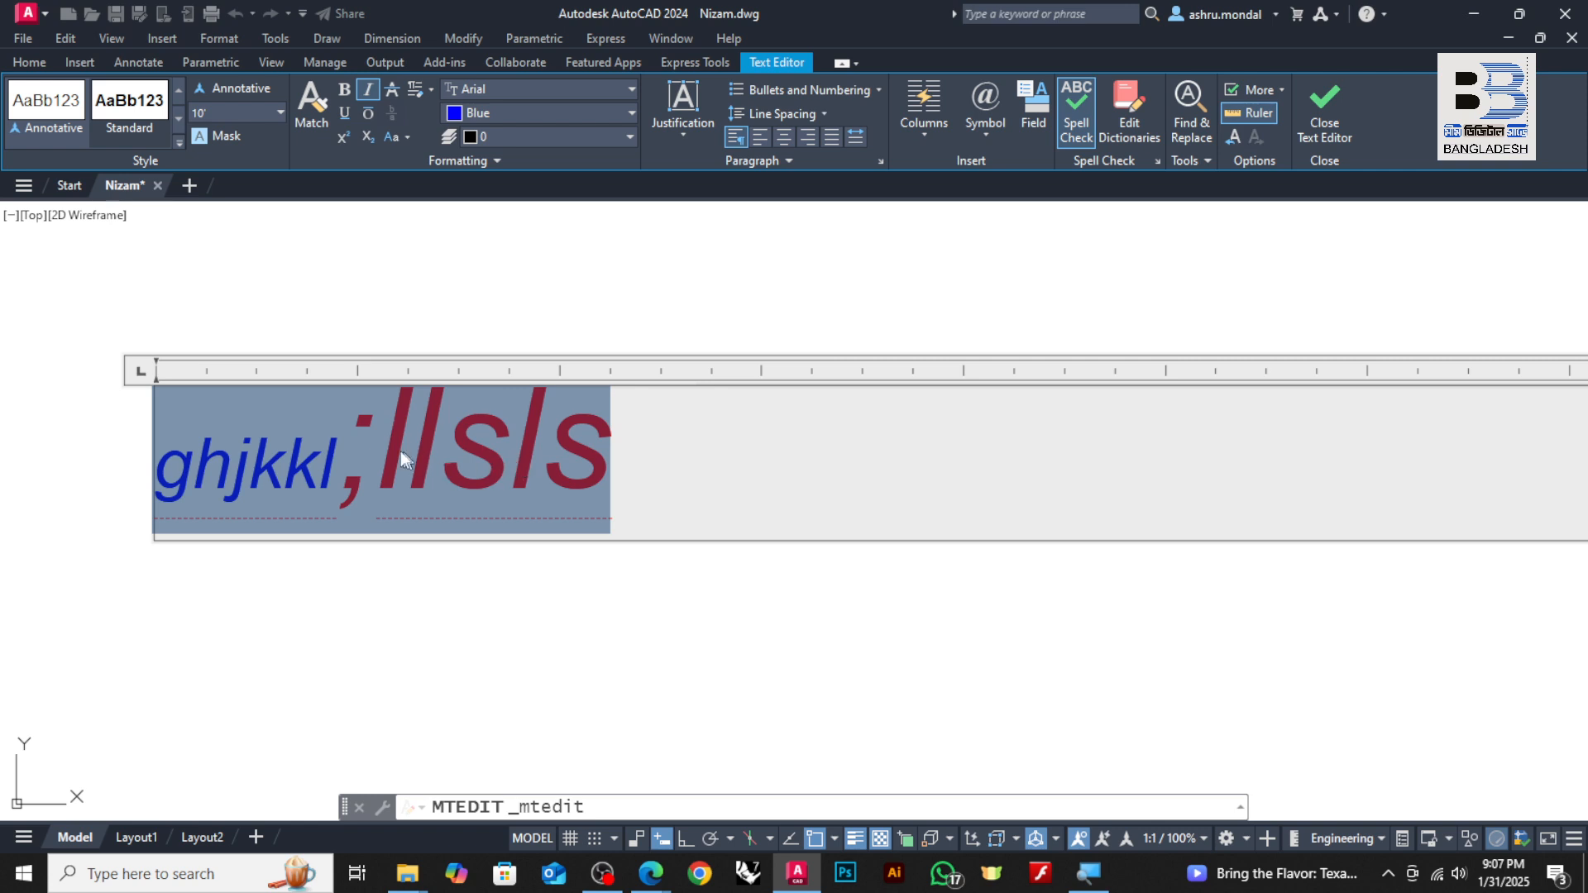
left_click(394, 87)
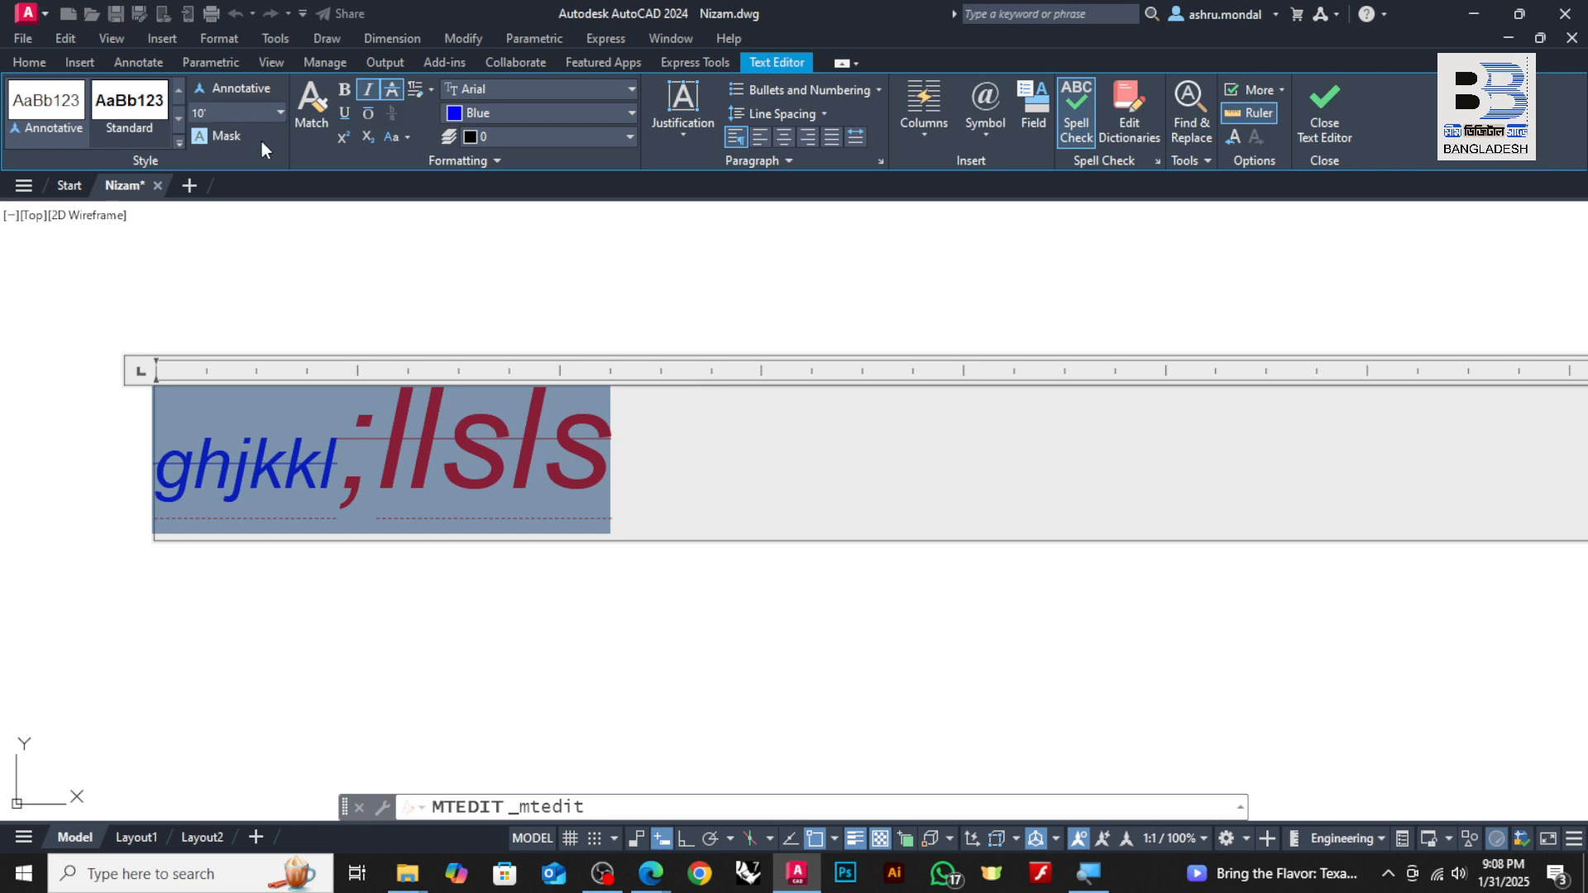
- Delete all characters from the multiline text and leave the editor, saving the text changes
key("Delete")
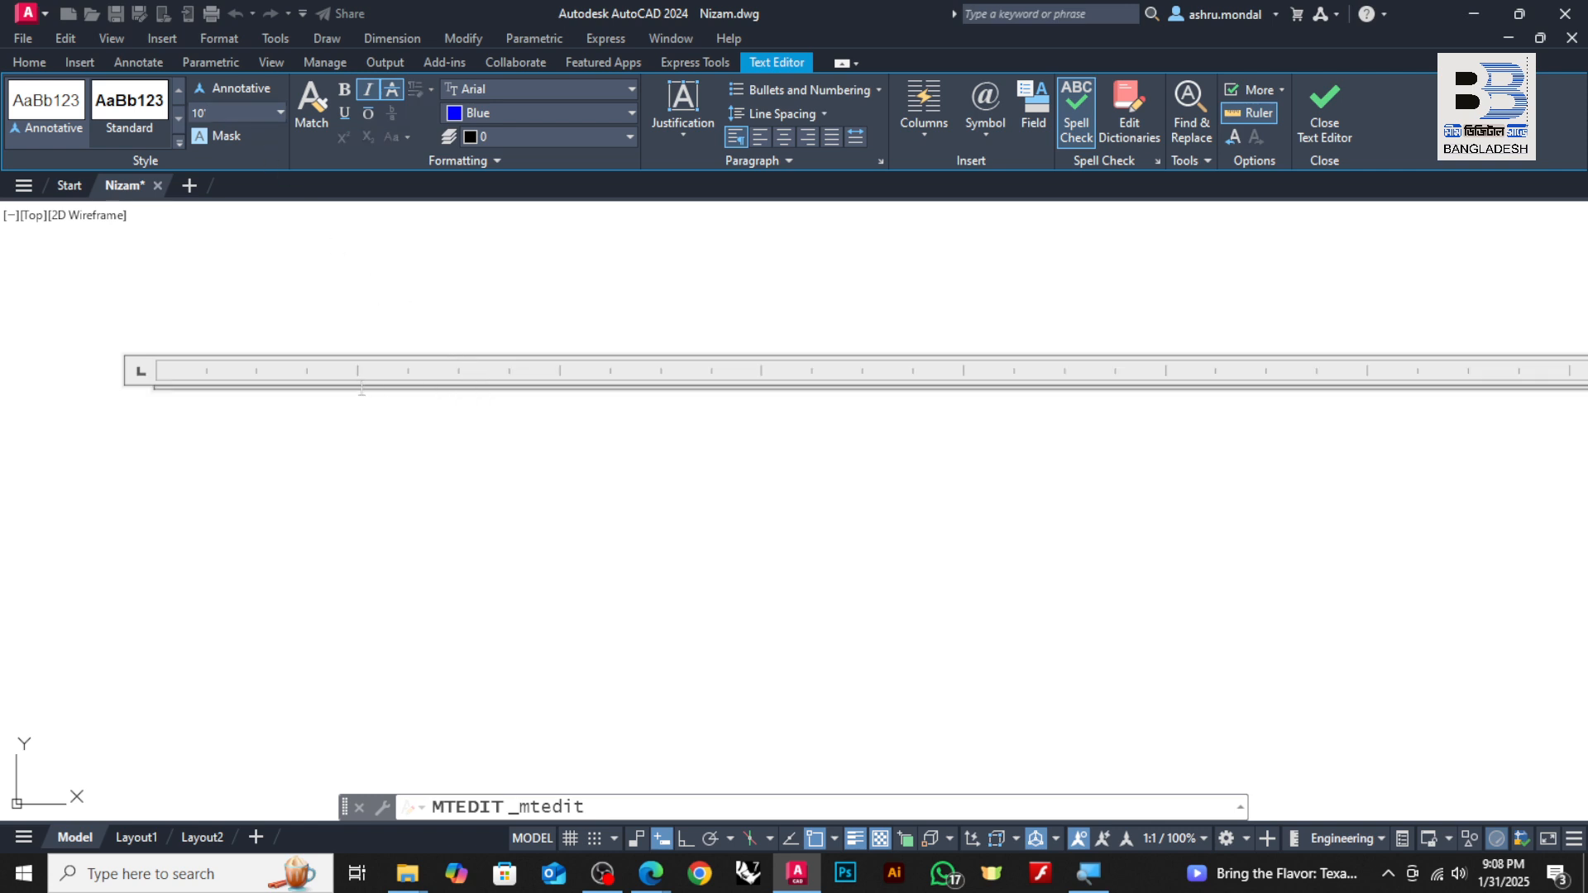
scroll(356, 437, "down", 2)
scroll(345, 440, "up", 3)
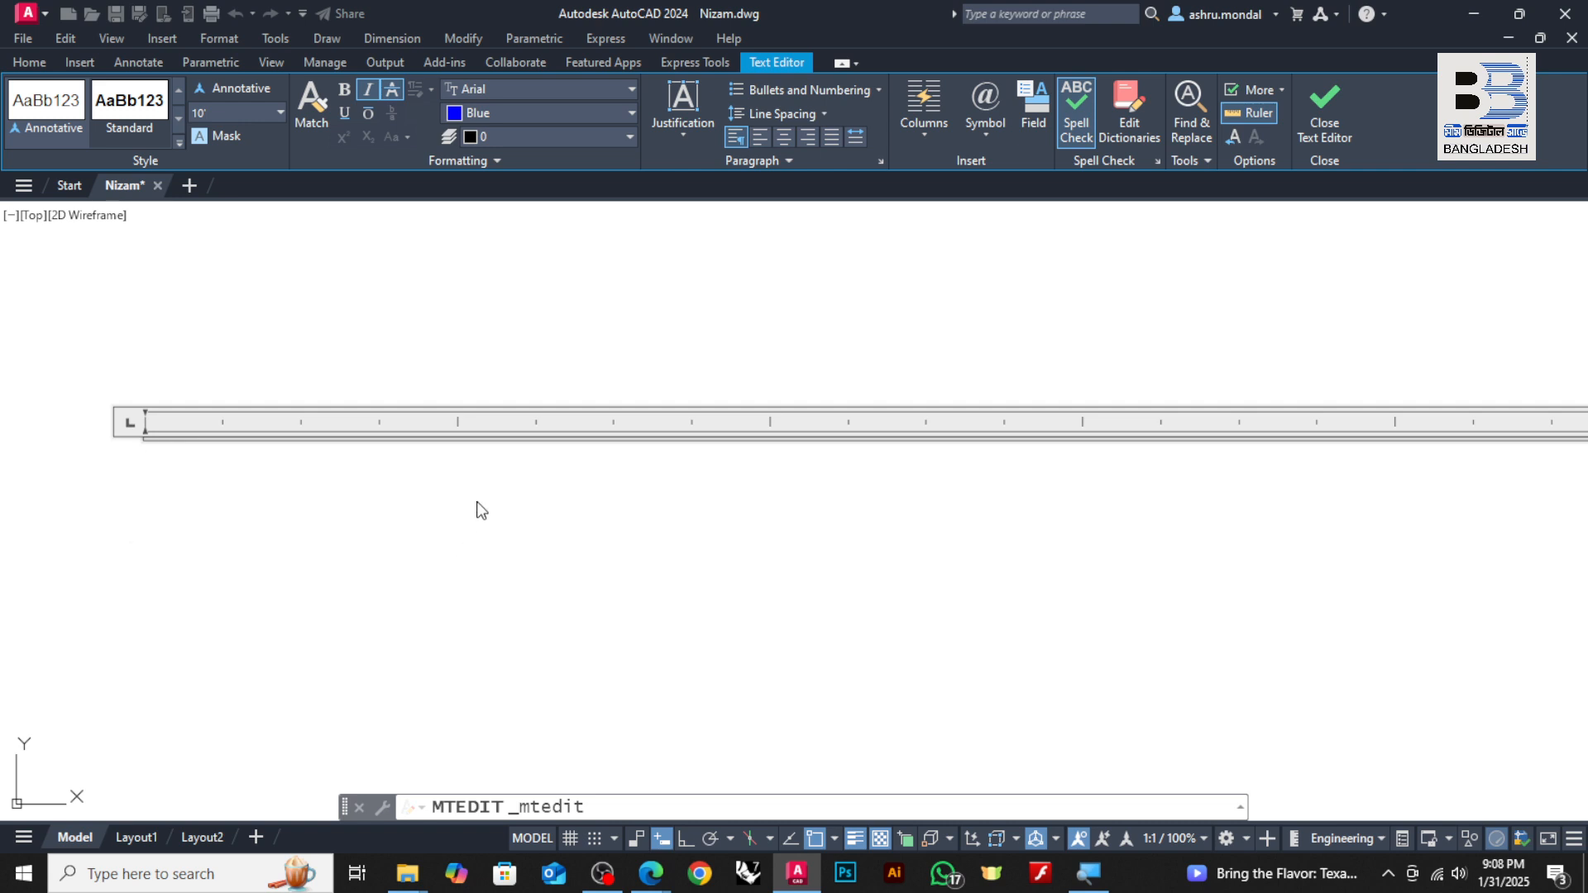
key("Escape")
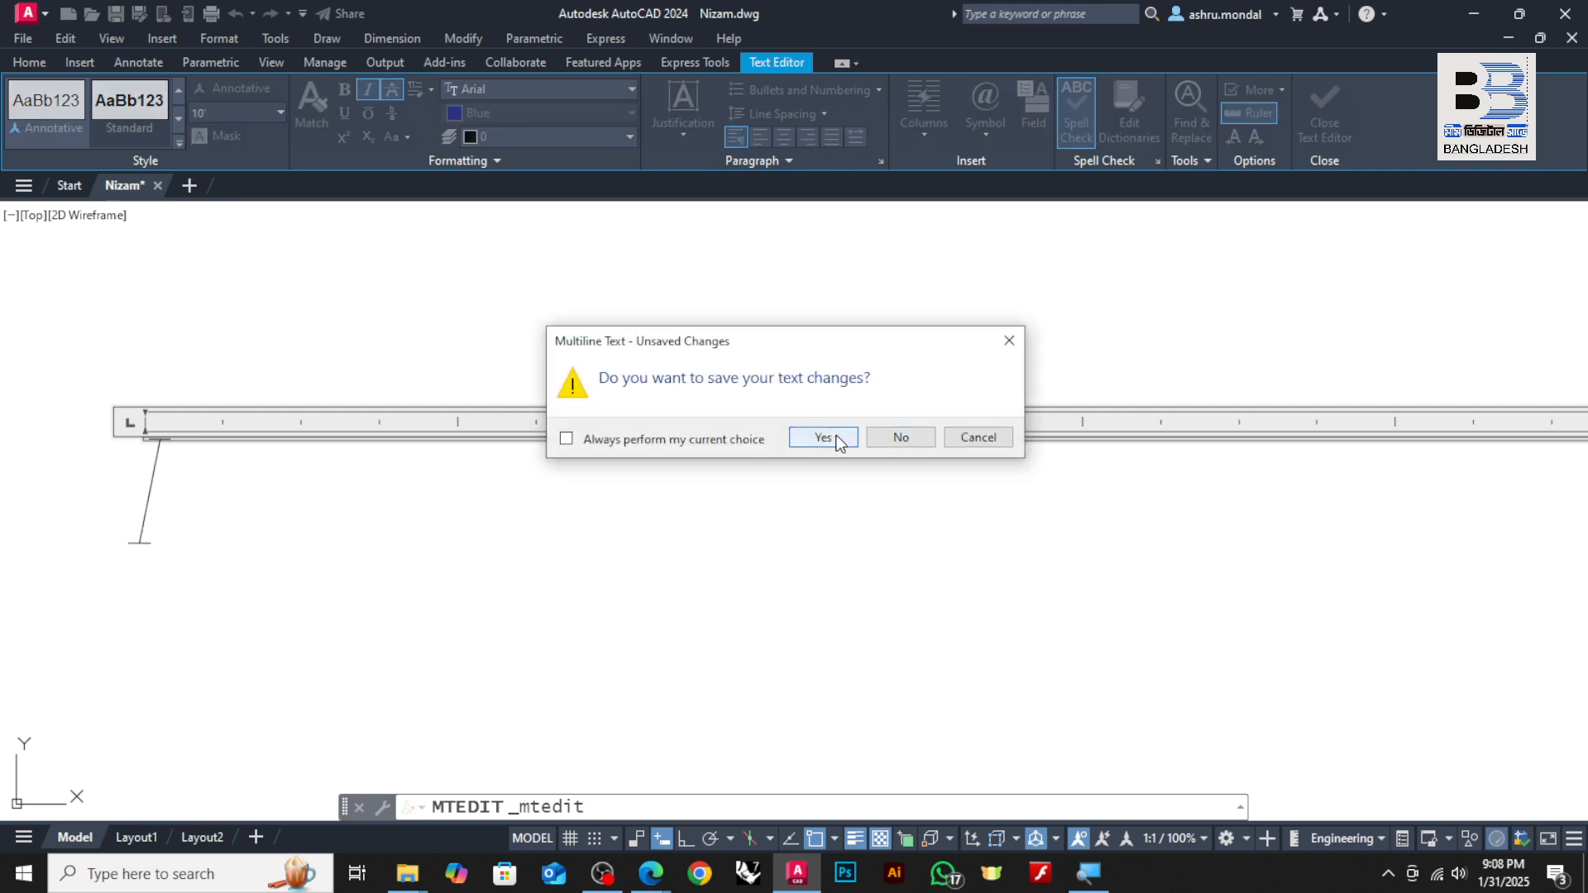
left_click(838, 442)
scroll(720, 443, "down", 3)
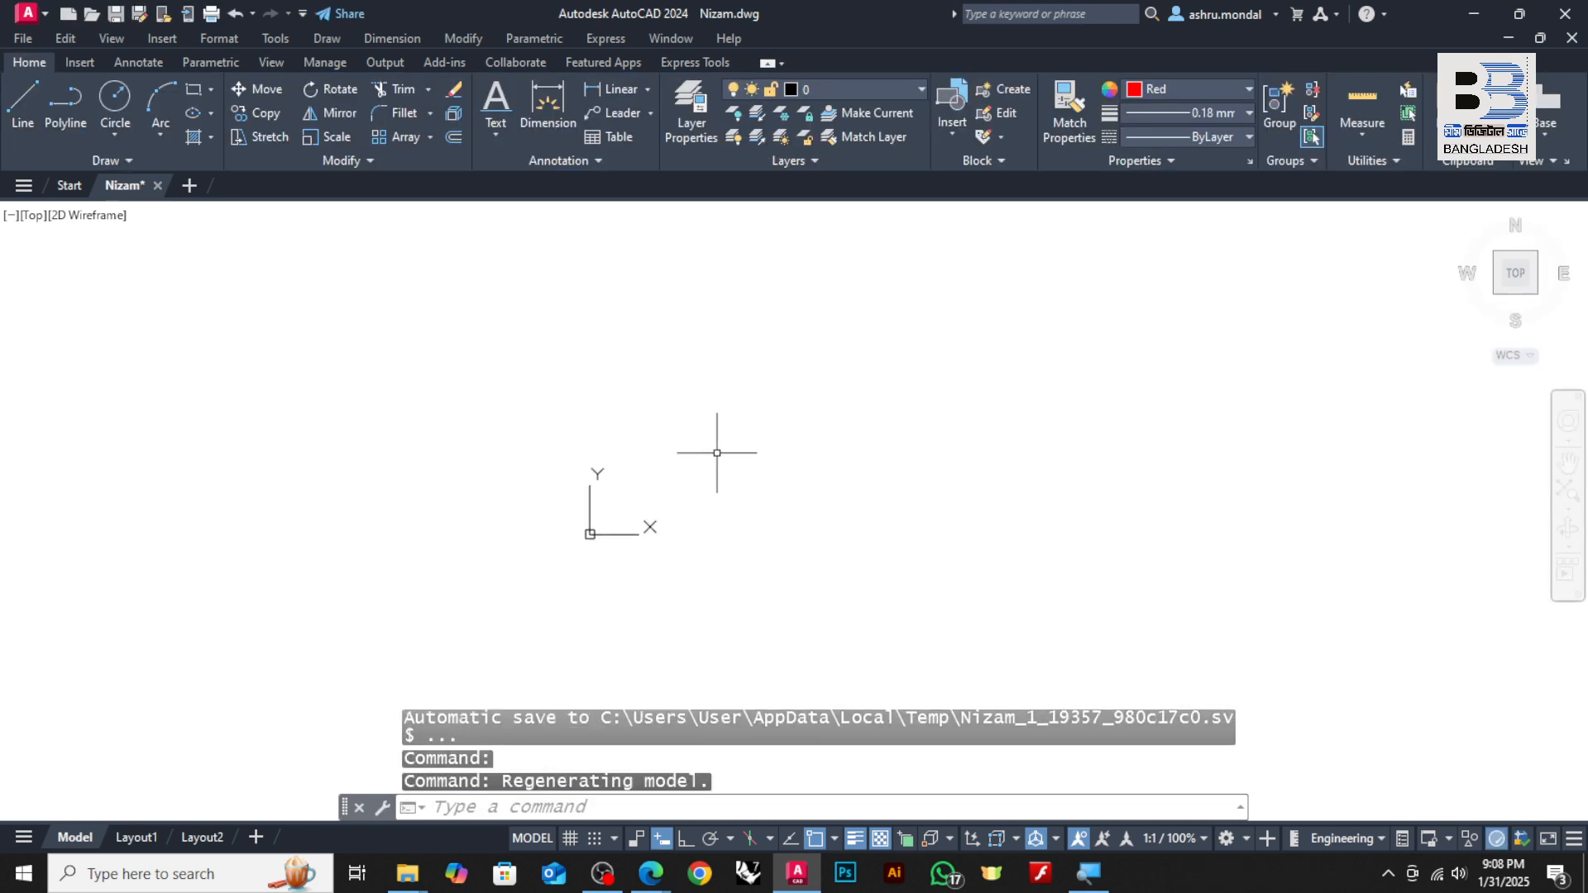
- Undo the zoom and the last multiline text edit
left_click(1046, 323)
left_click(529, 521)
key("ctrl+z")
key("ctrl+z")
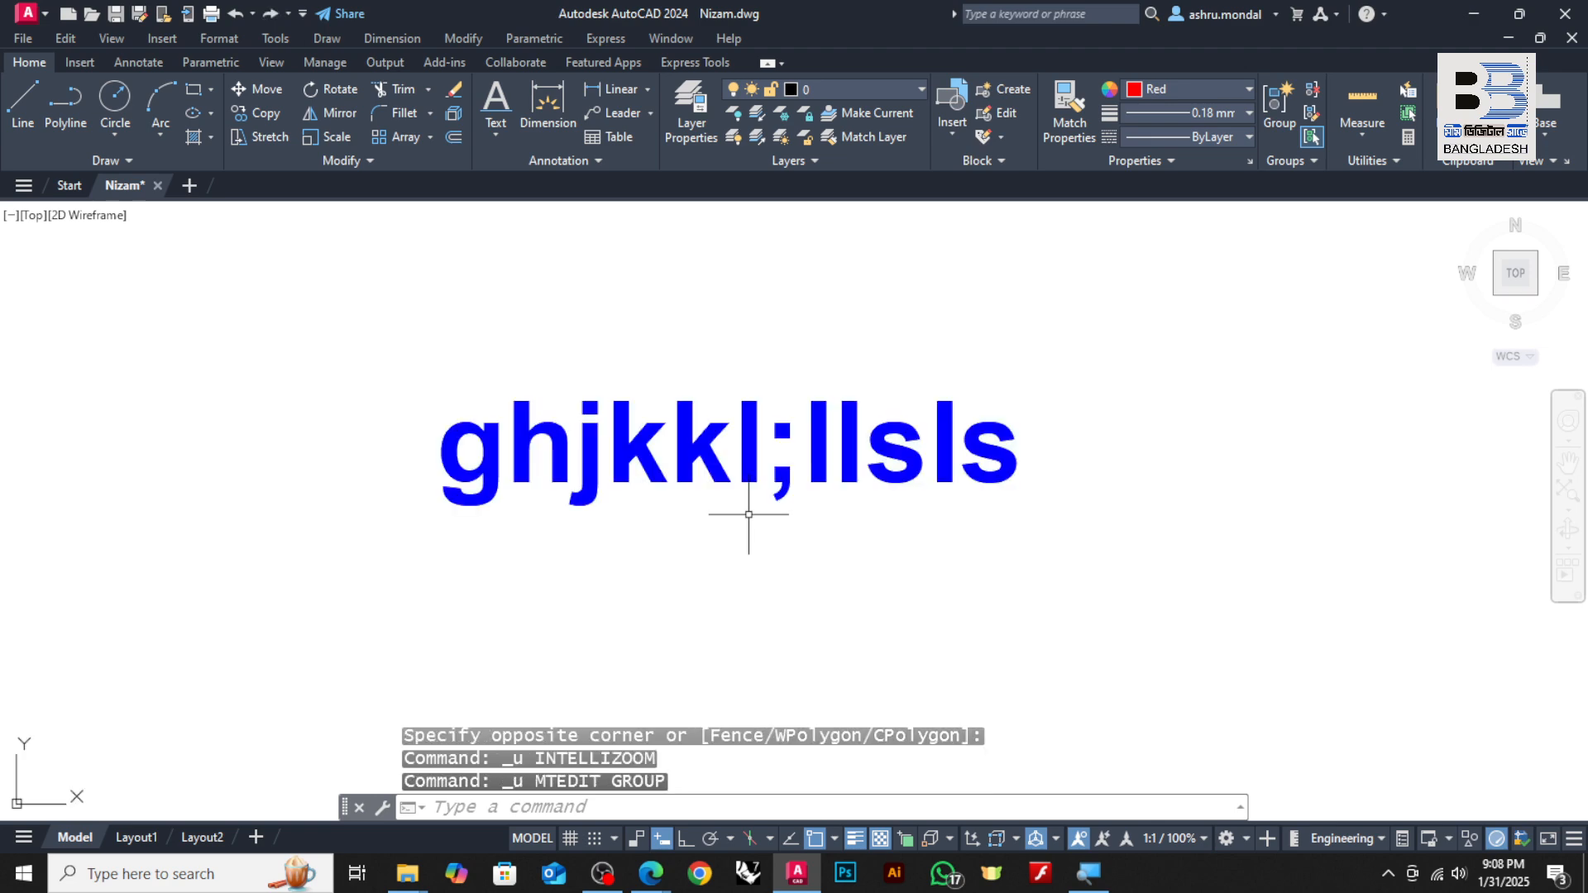
- Apply strikethrough to the whole "ghjkkl;llsls" text and close the text editor
double_click(835, 446)
left_click_drag(1022, 459, 434, 463)
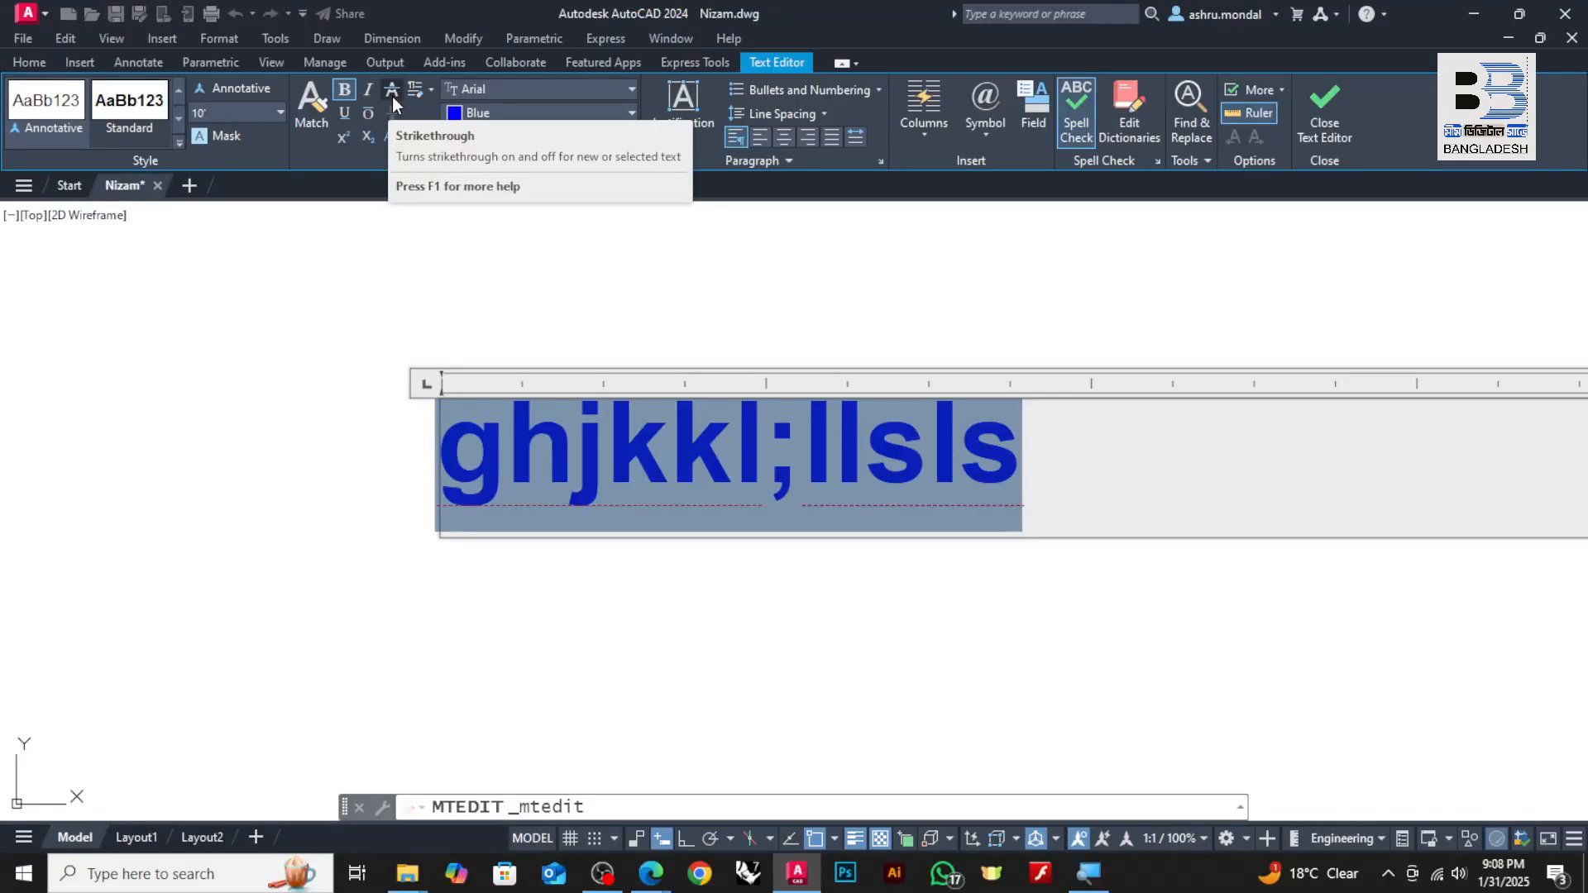
left_click(392, 90)
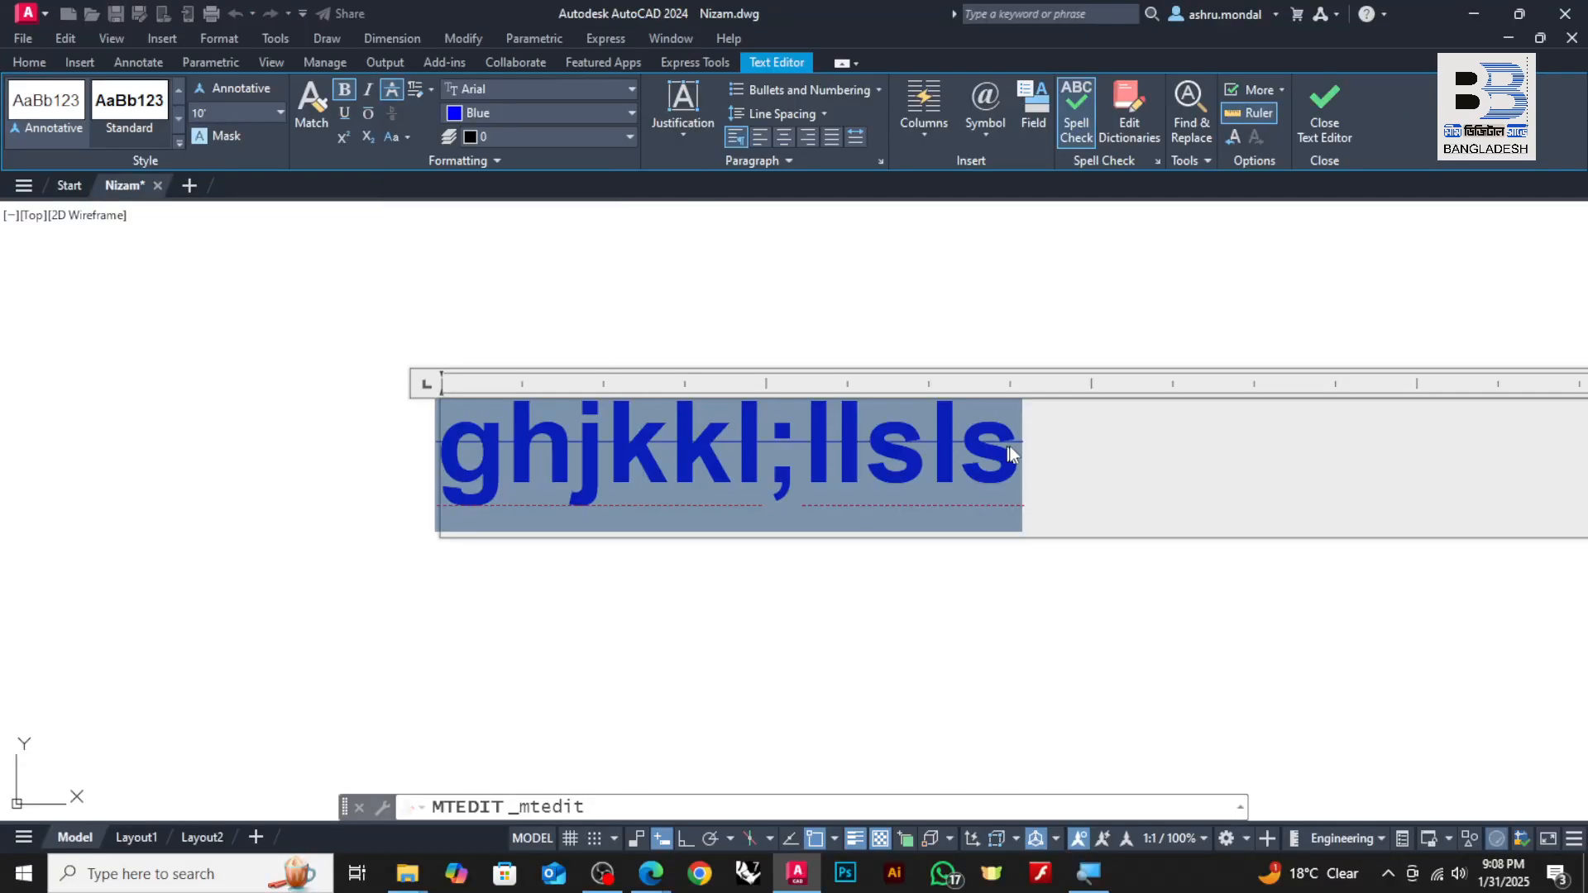
left_click(786, 599)
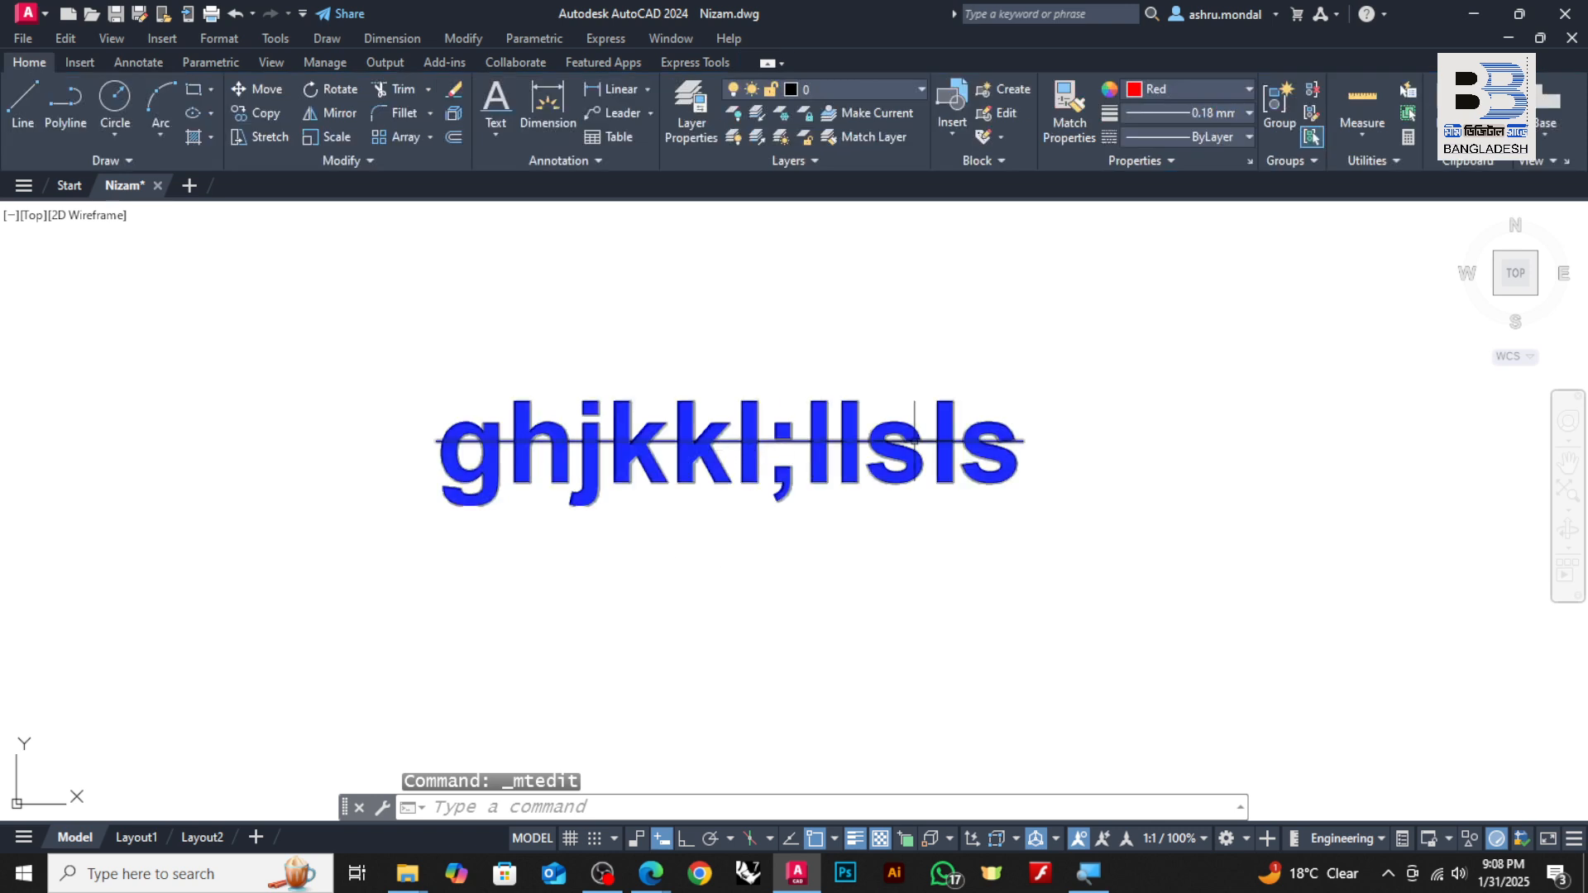
- Remove the strikethrough from the whole multiline text, underline it instead, and close the text editor
double_click(1007, 449)
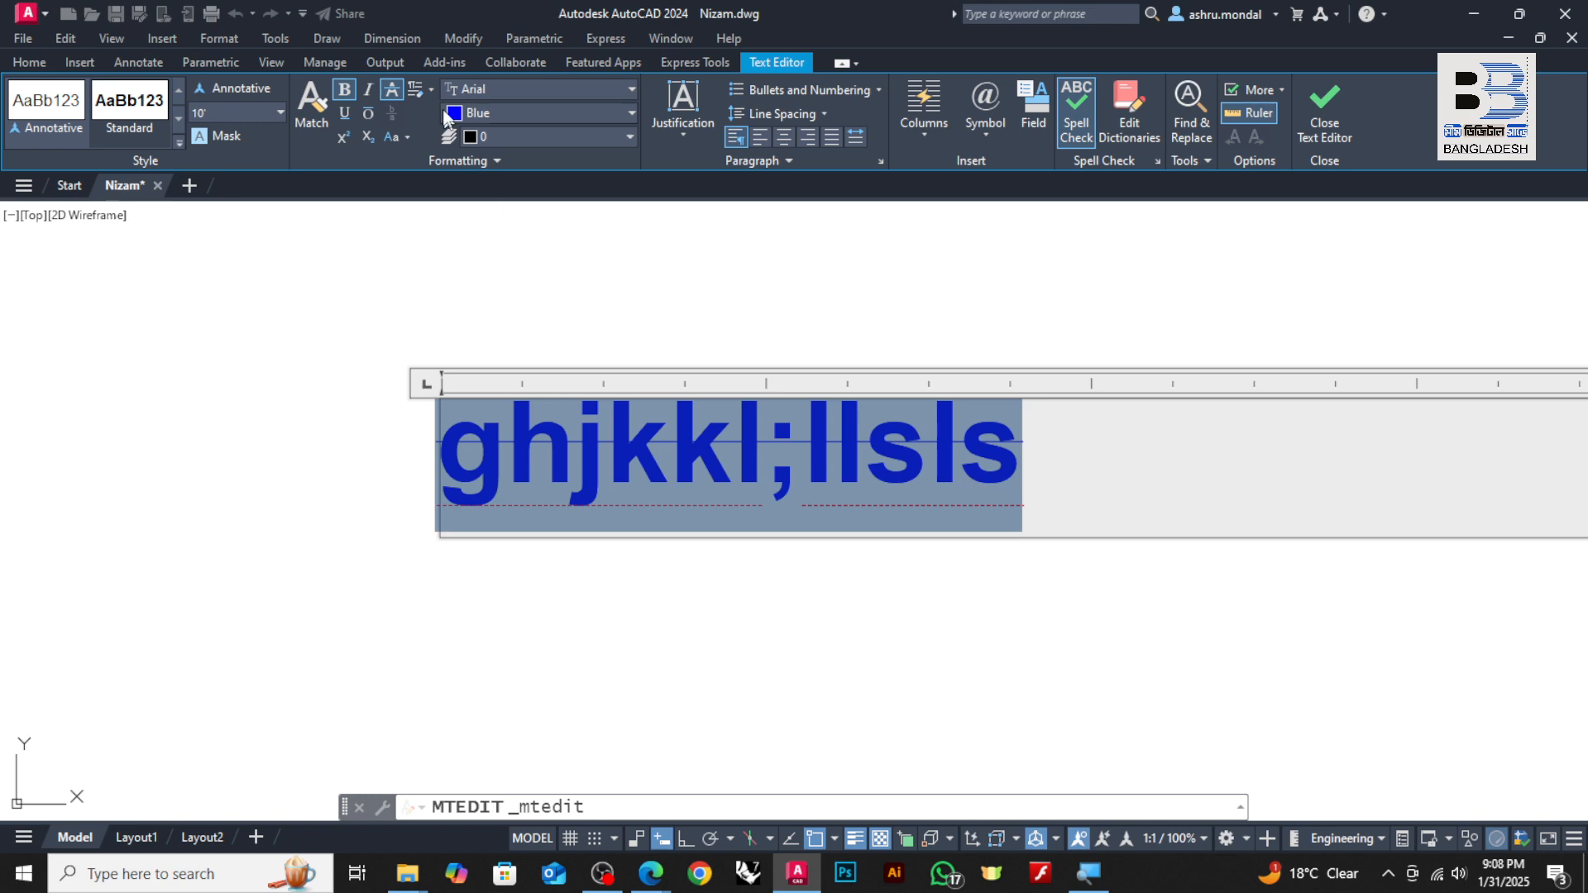
left_click(399, 86)
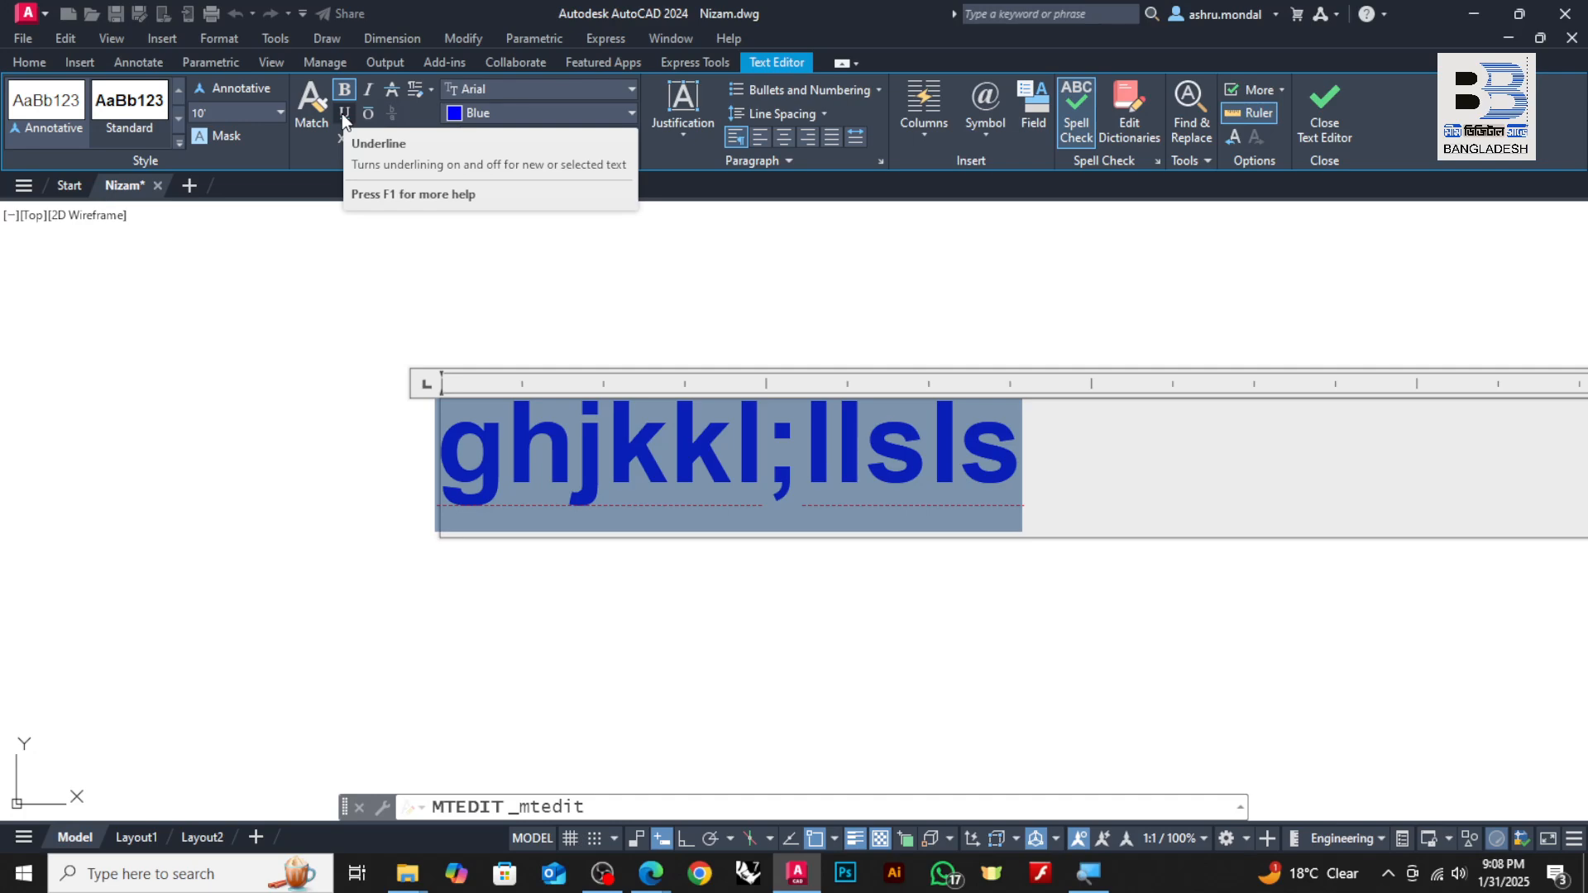
left_click(344, 113)
left_click(745, 638)
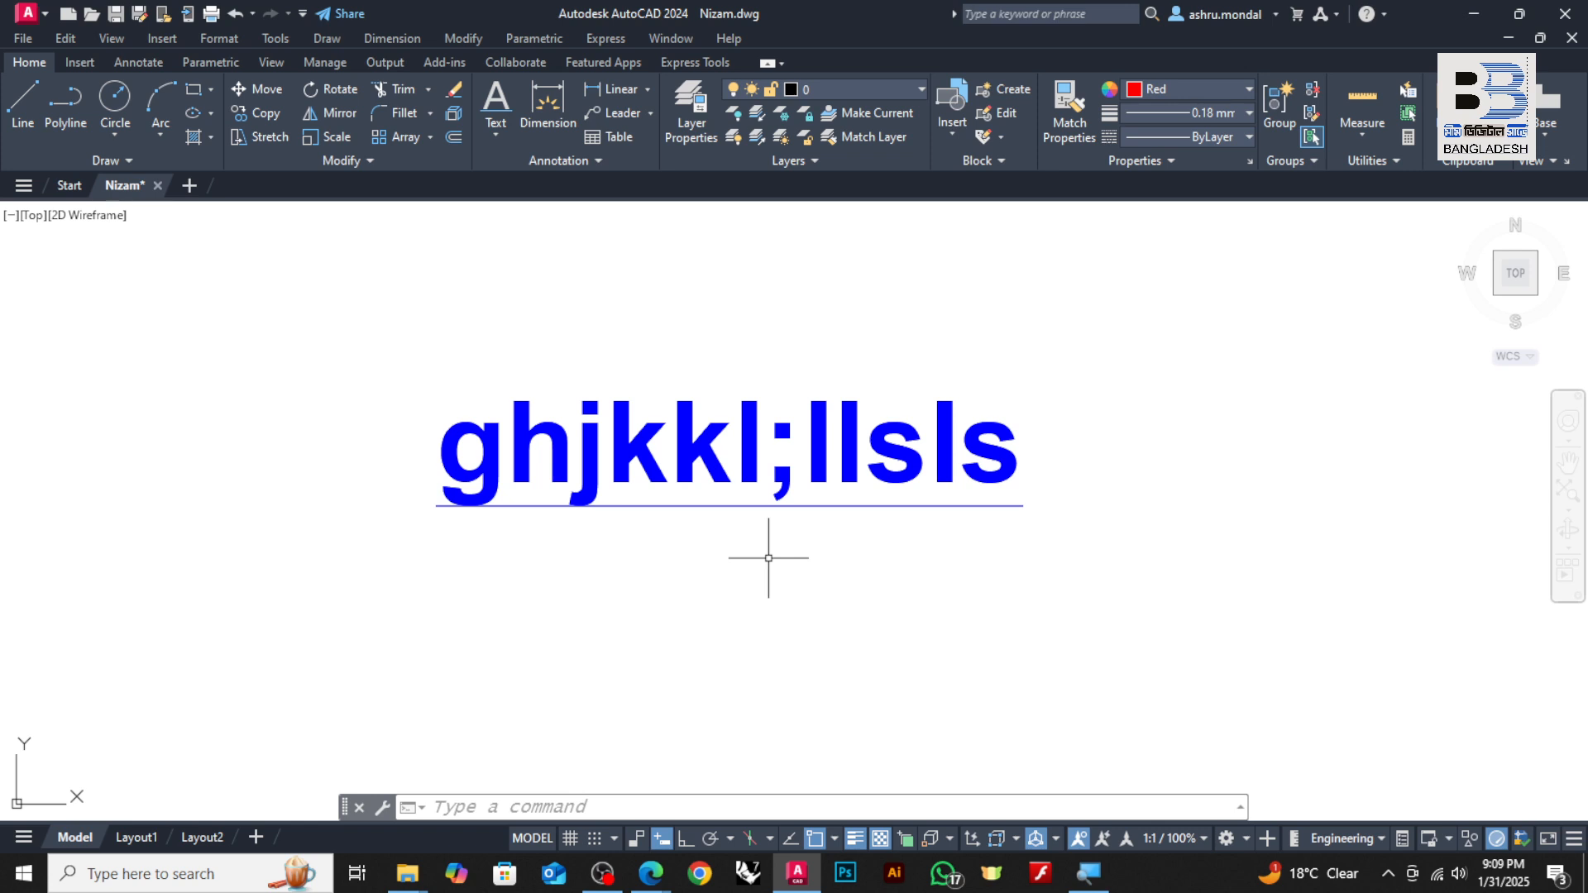
- Remove the underline from the whole "ghjkkl;llsls" text, overline it instead, and close the text editor
left_click(947, 435)
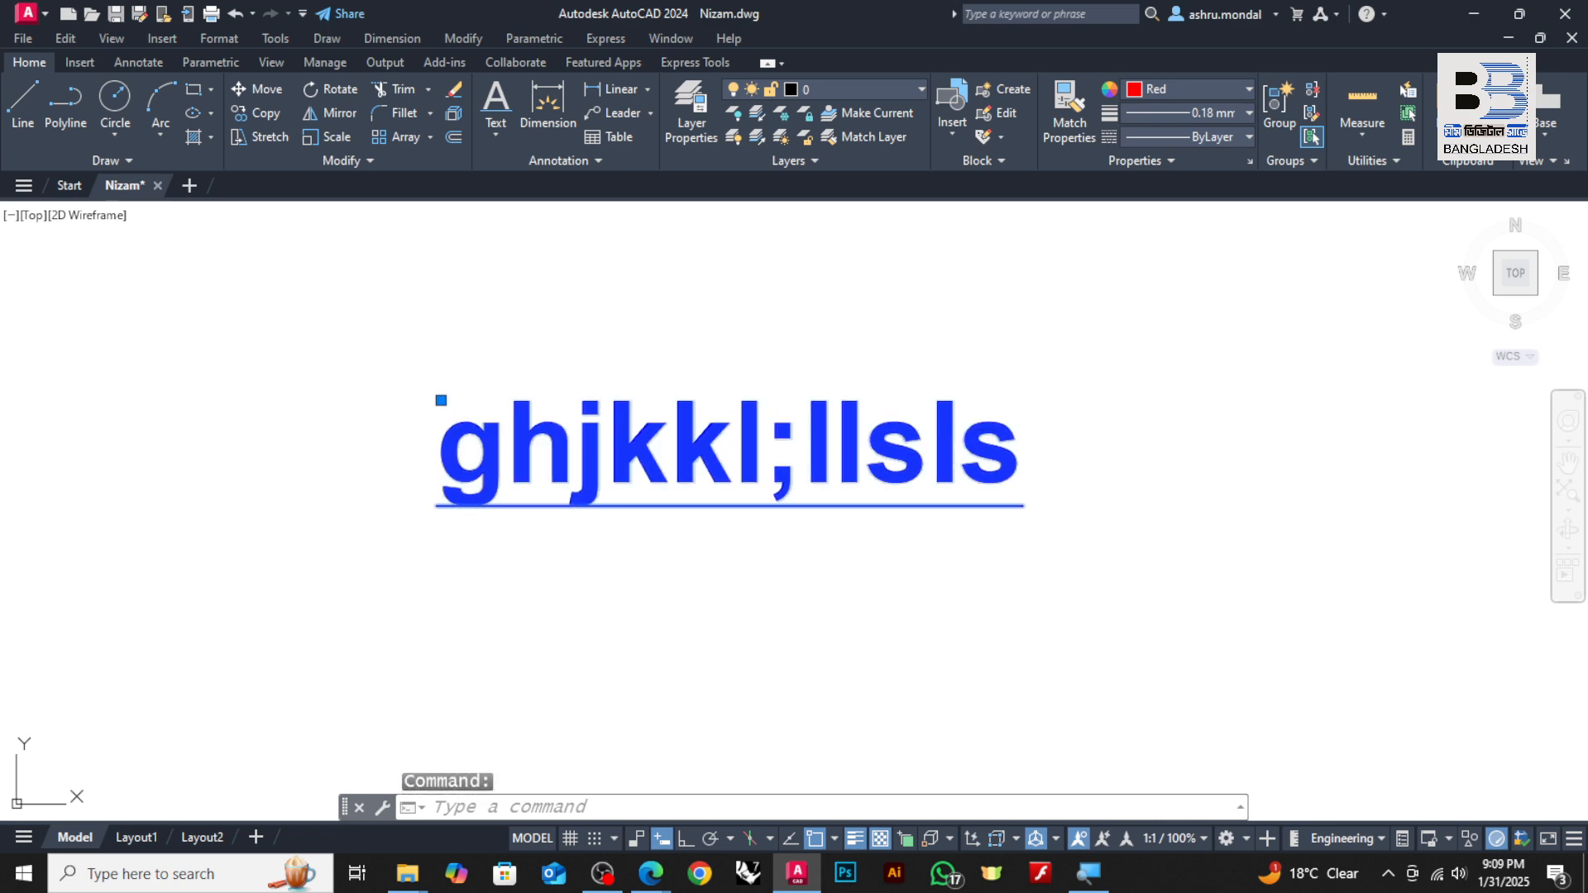
double_click(947, 444)
left_click_drag(1023, 451, 230, 454)
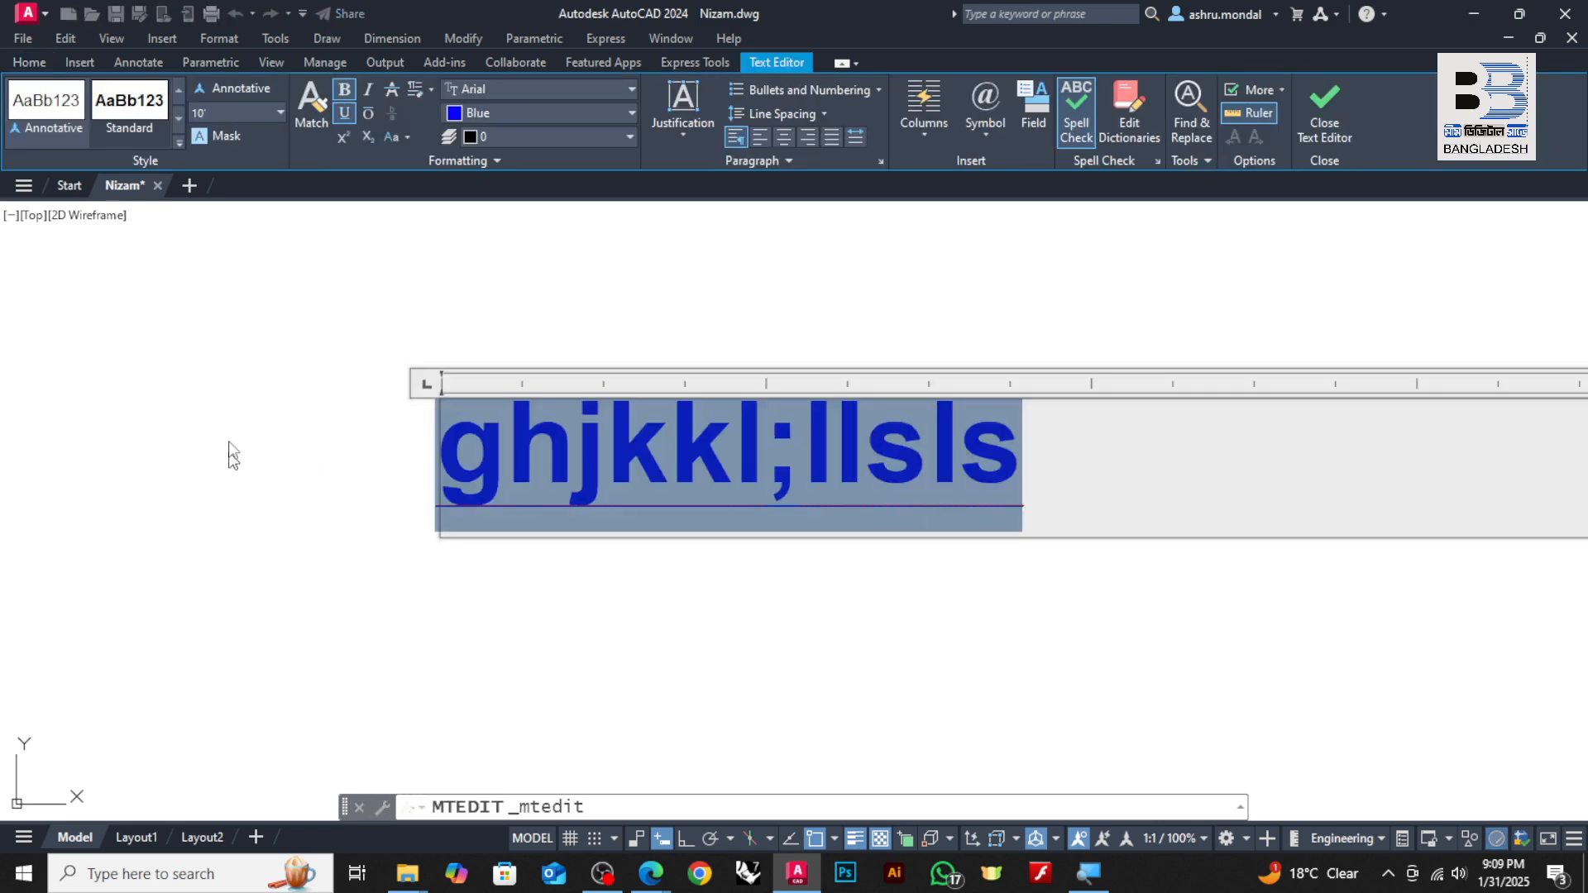
left_click(348, 115)
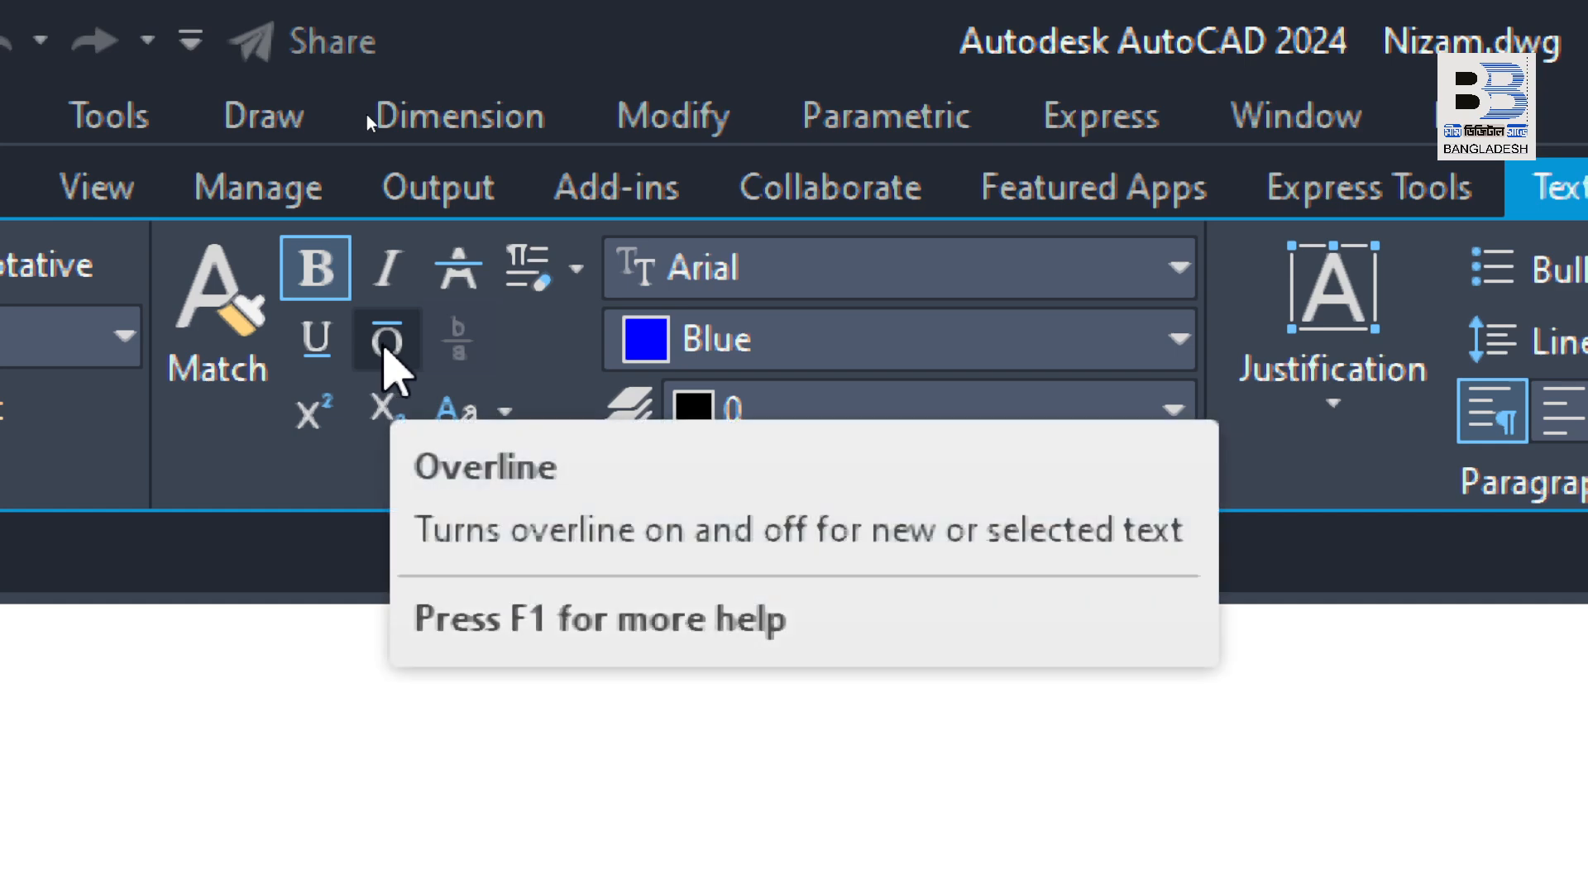
left_click(382, 349)
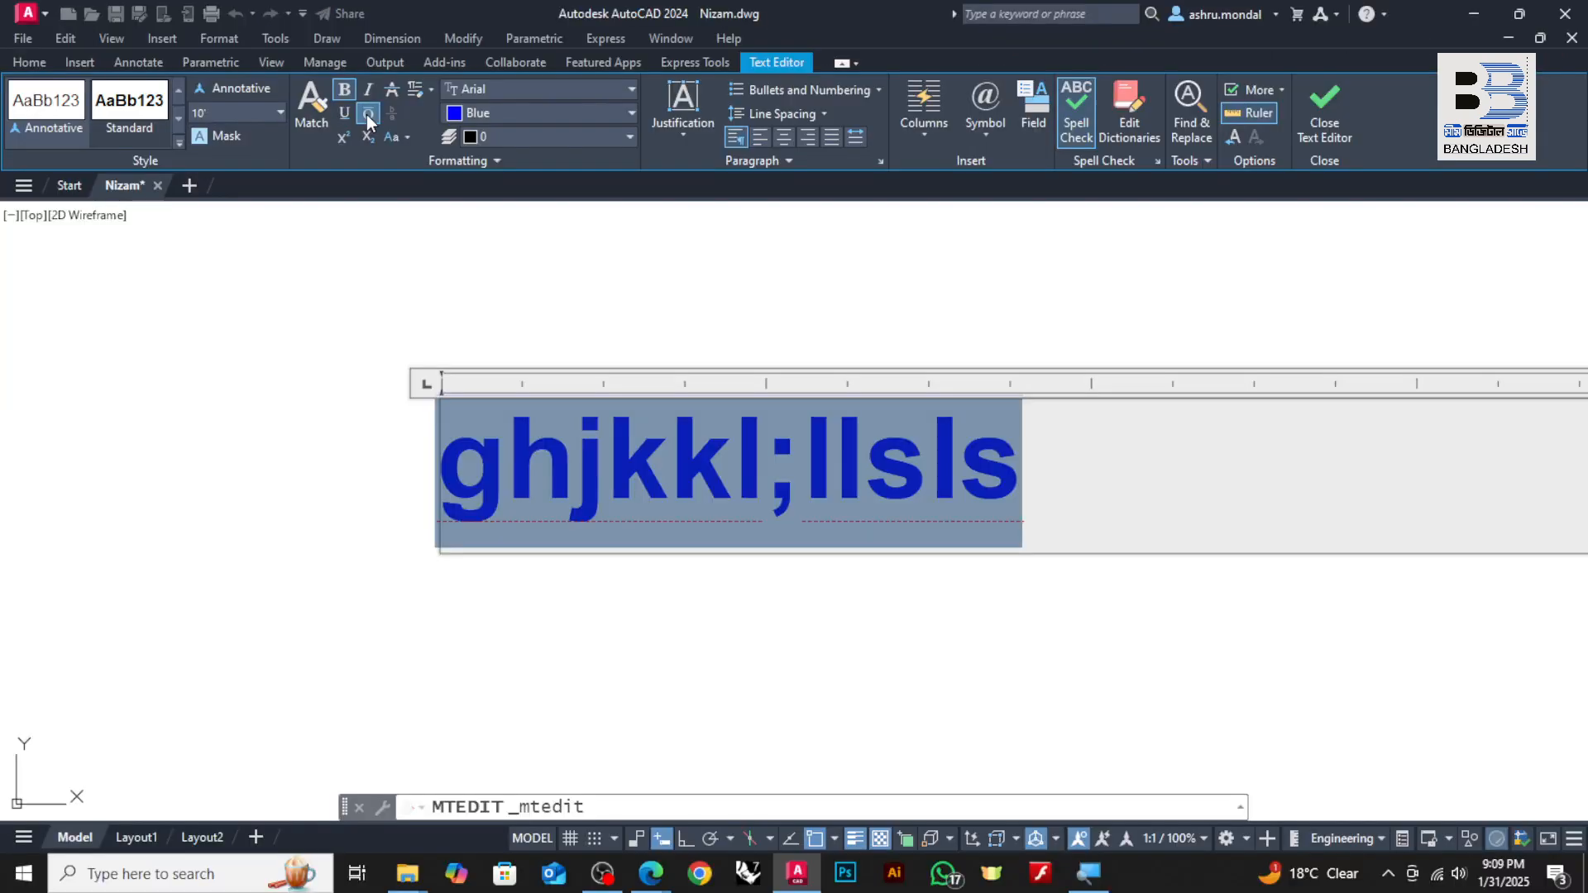
left_click(566, 630)
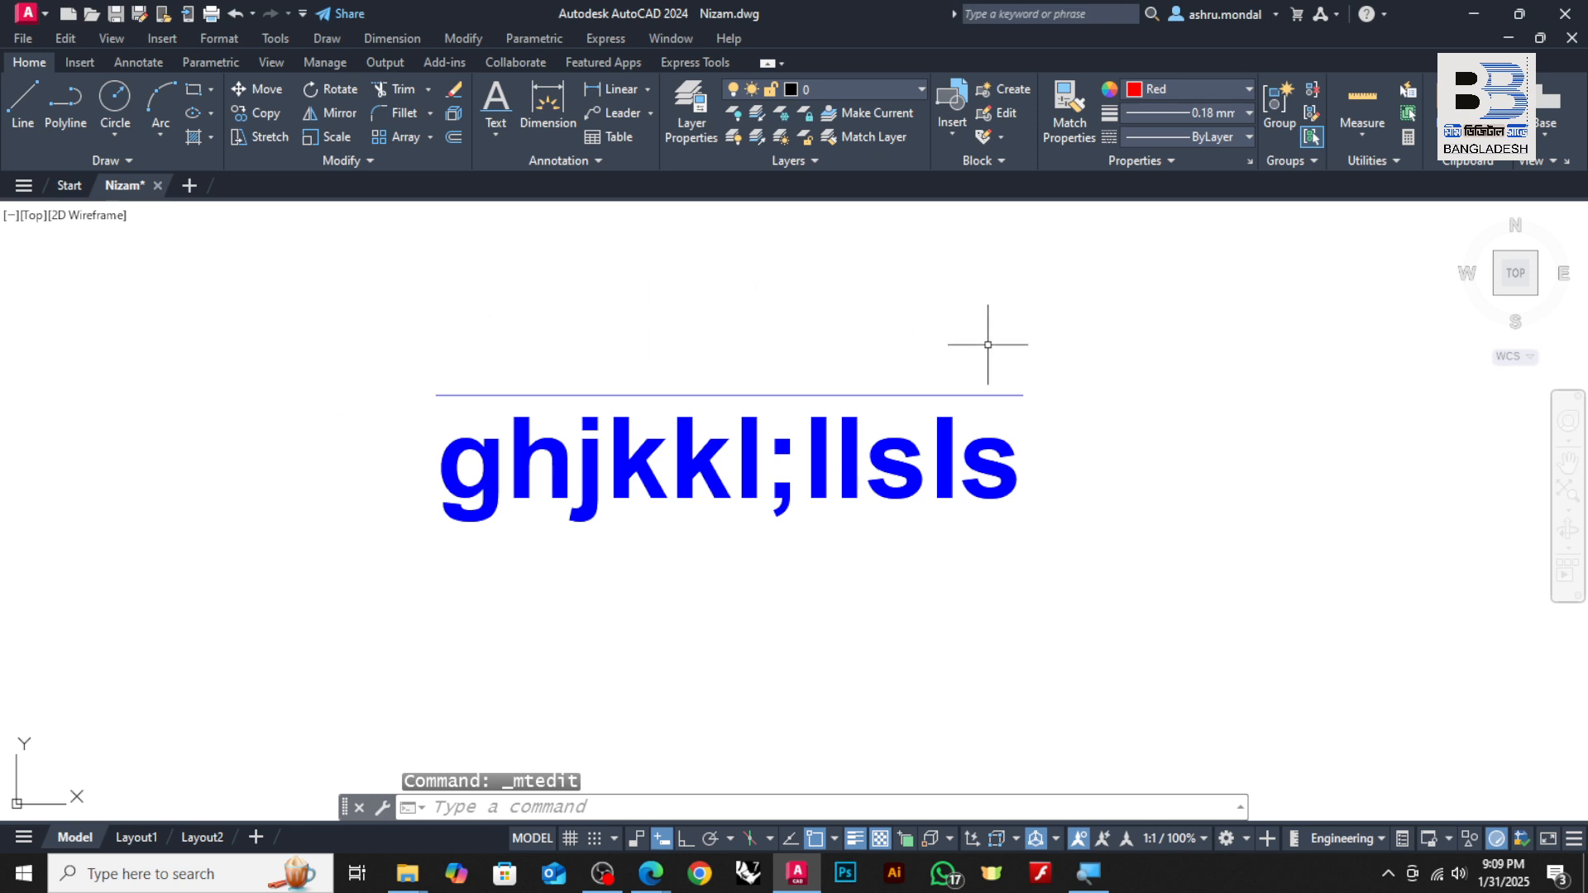
- Reopen the multiline text for editing and remove the overline from all of it
double_click(762, 447)
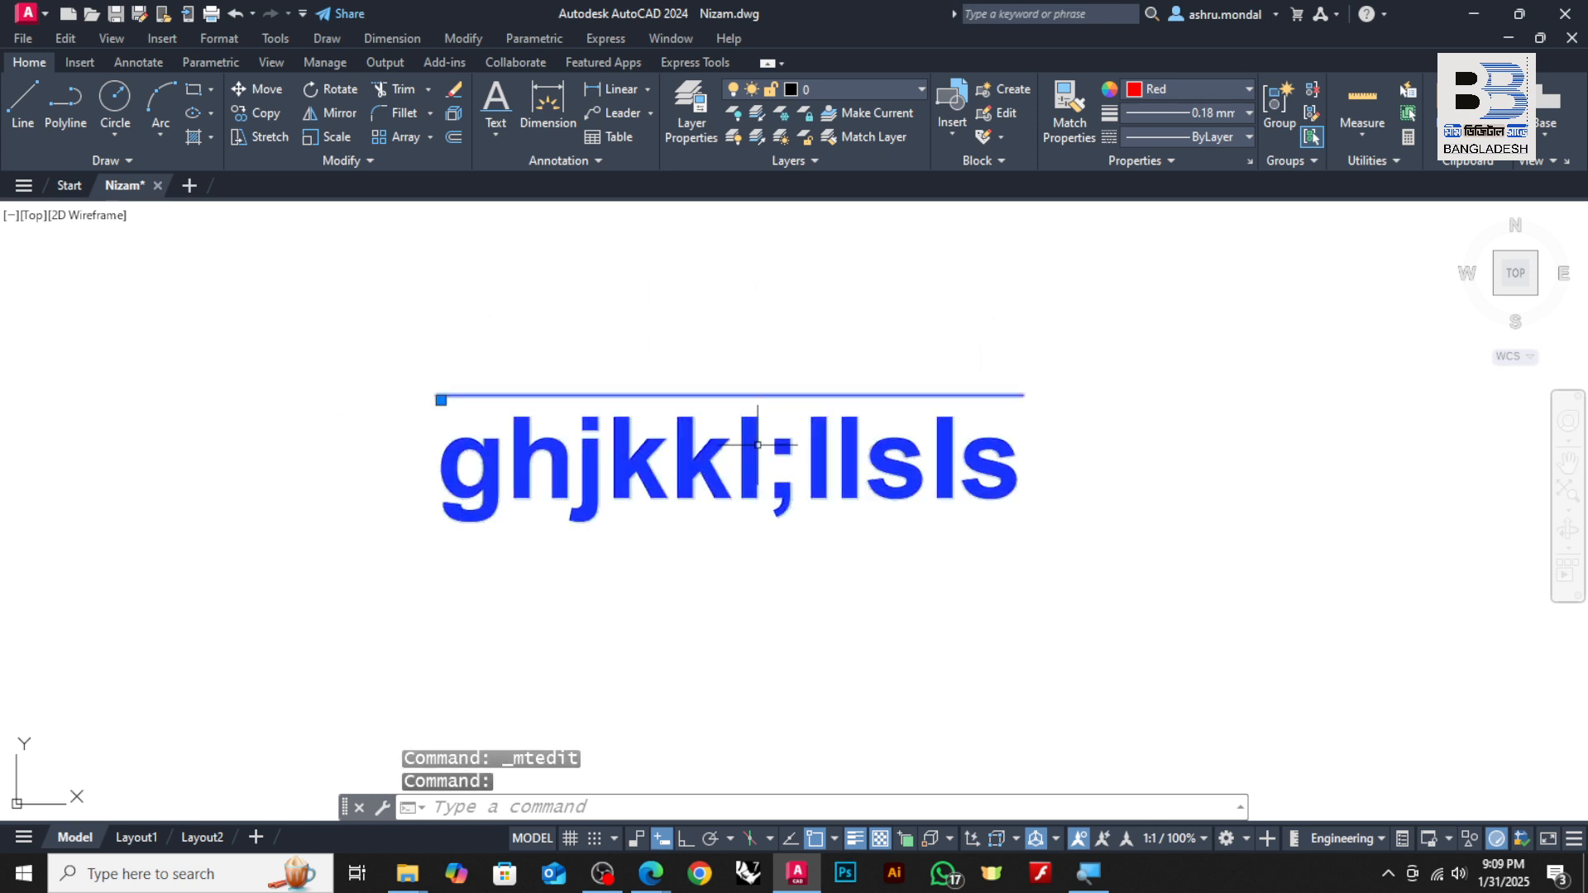
key("ctrl+a")
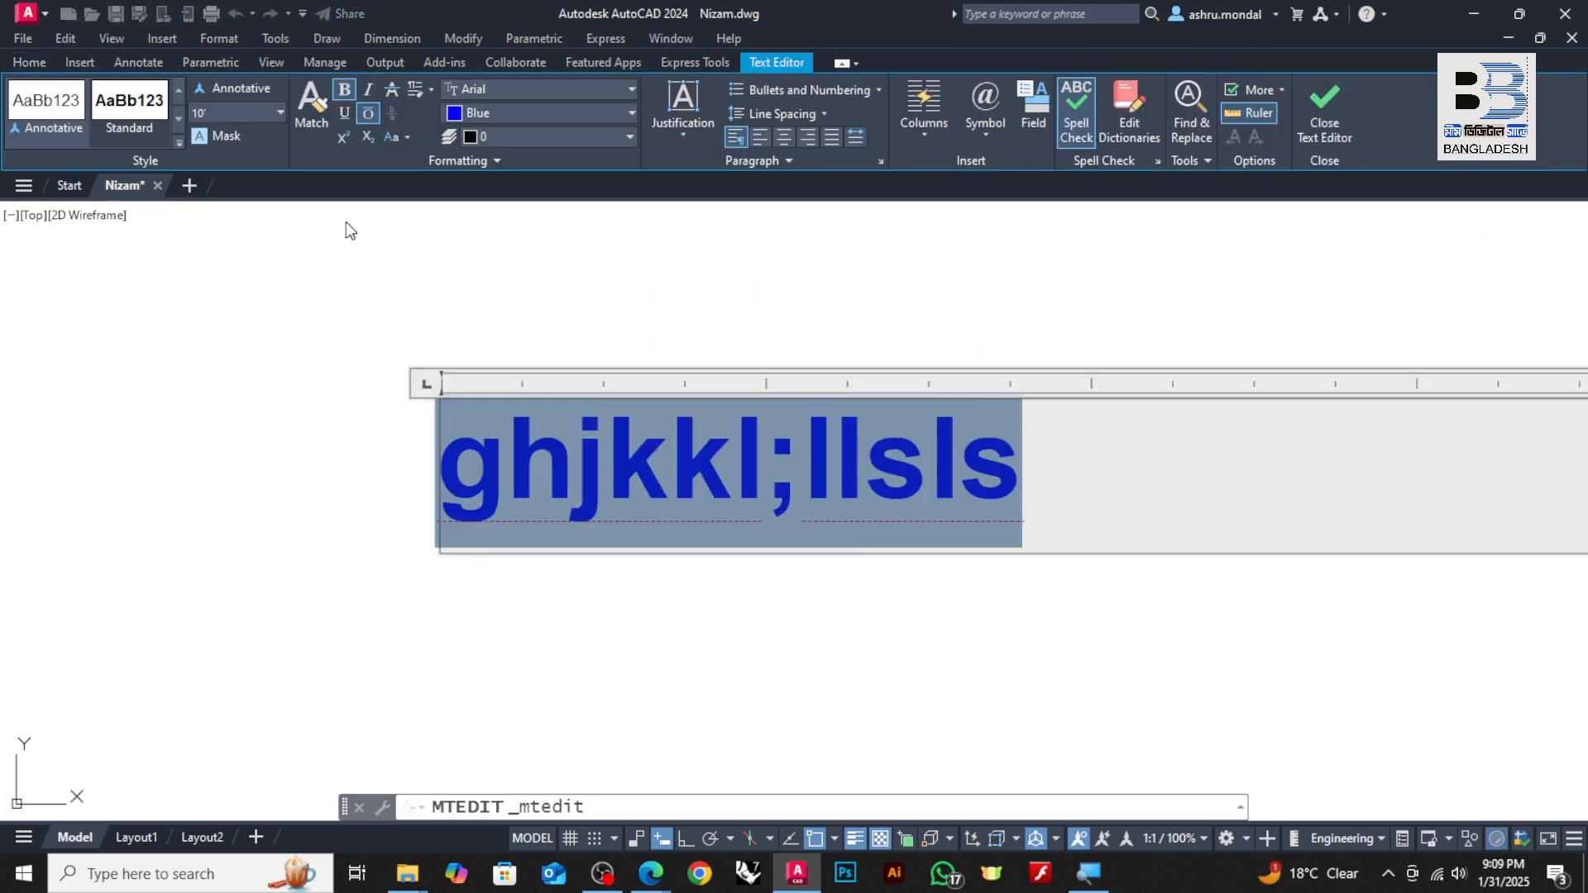
left_click(372, 113)
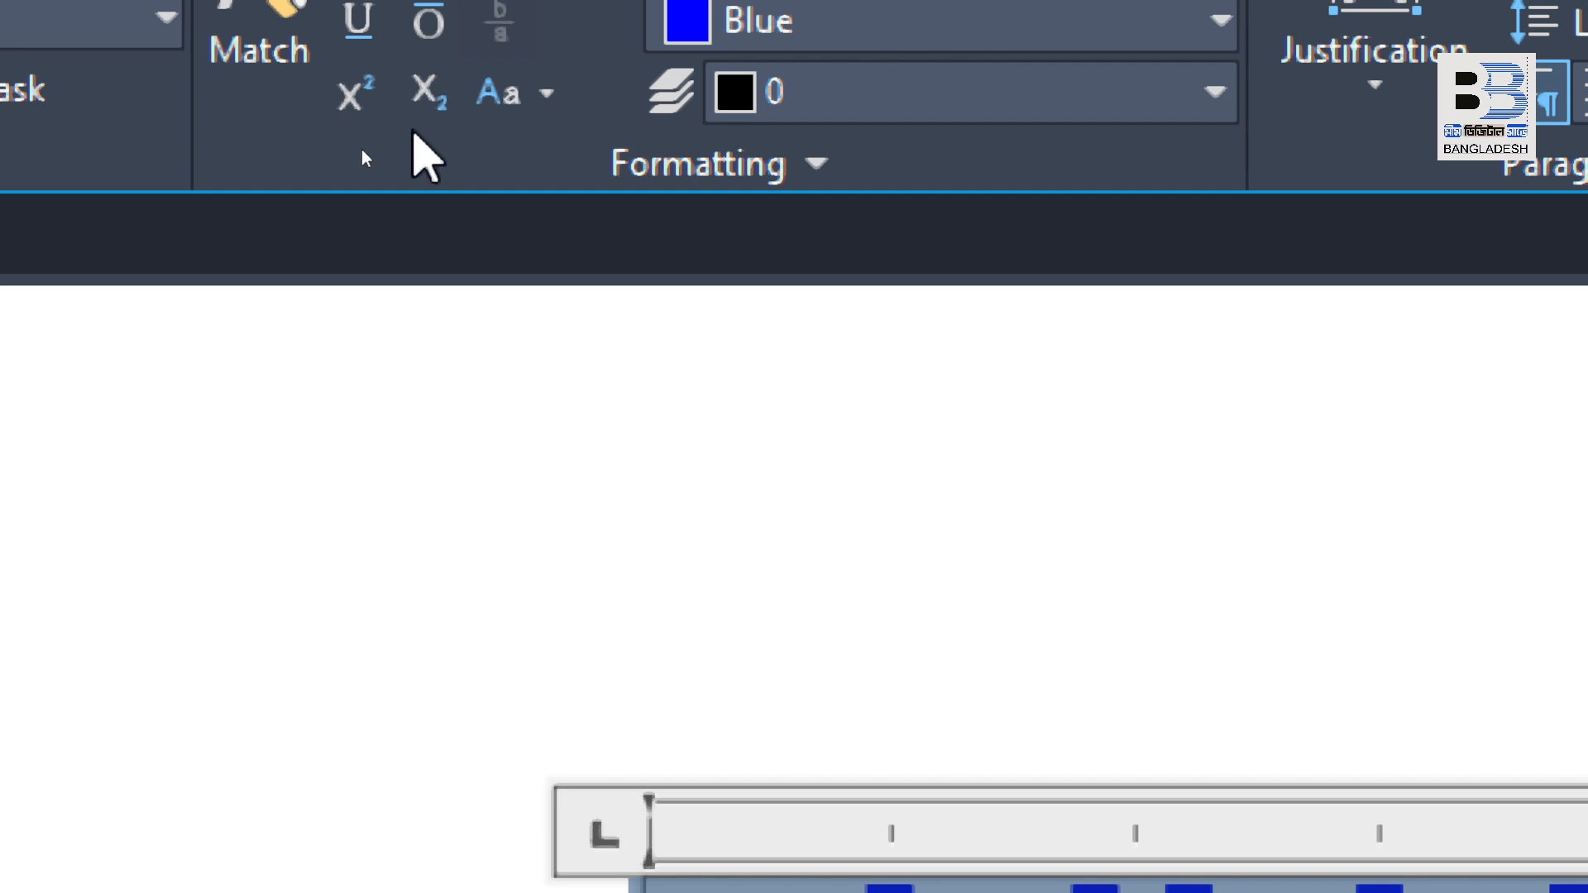
- Replace the whole multiline text with "x2"
scroll(325, 467, "down", 3)
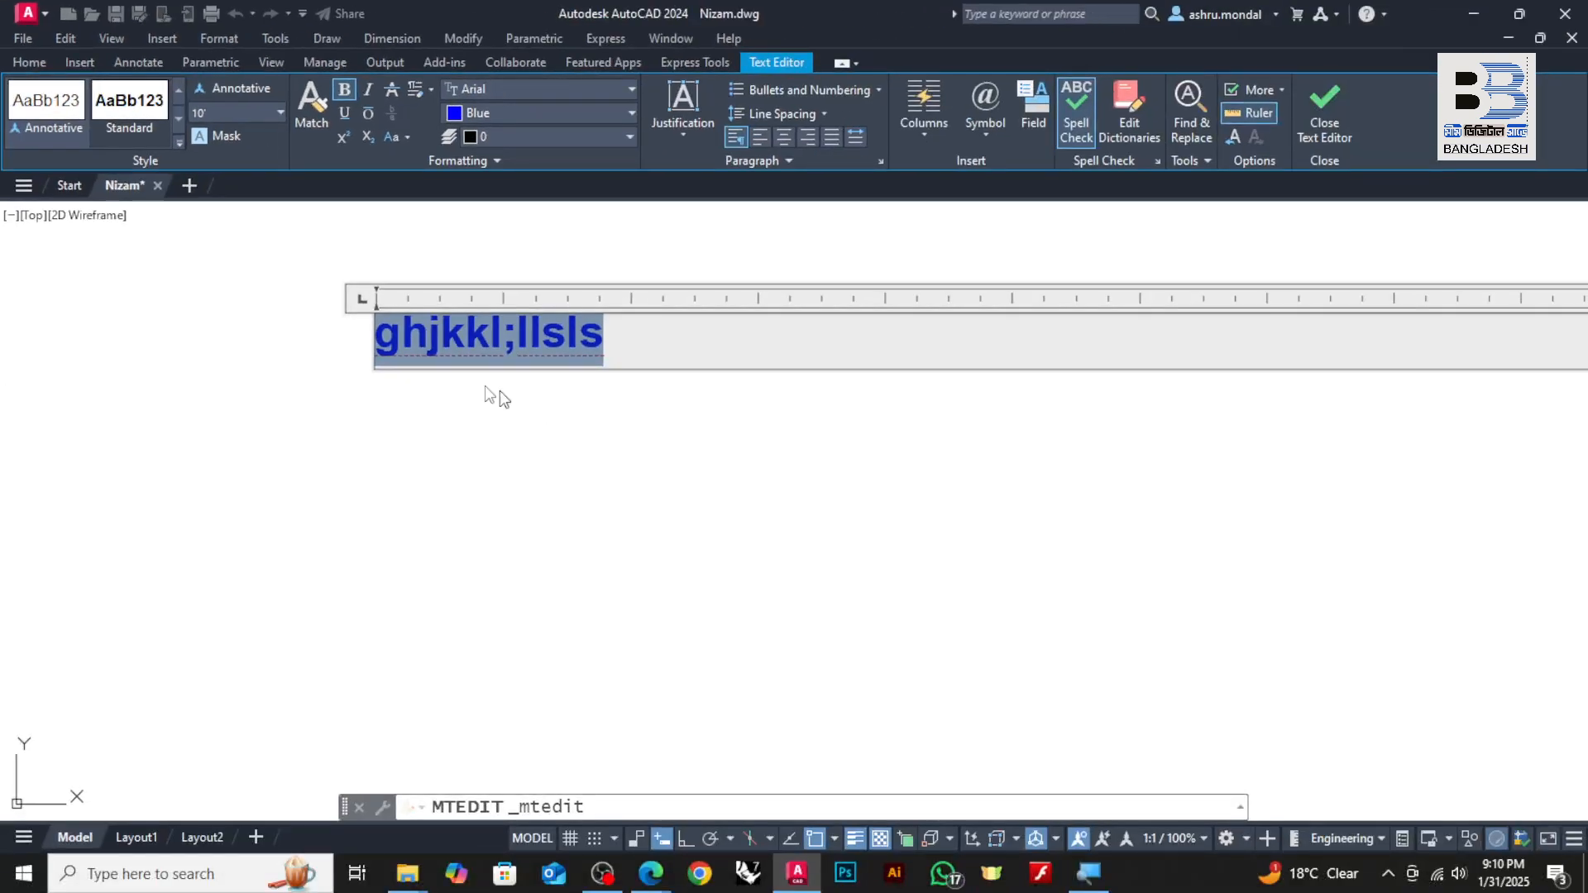
scroll(400, 296, "up", 2)
key("Delete")
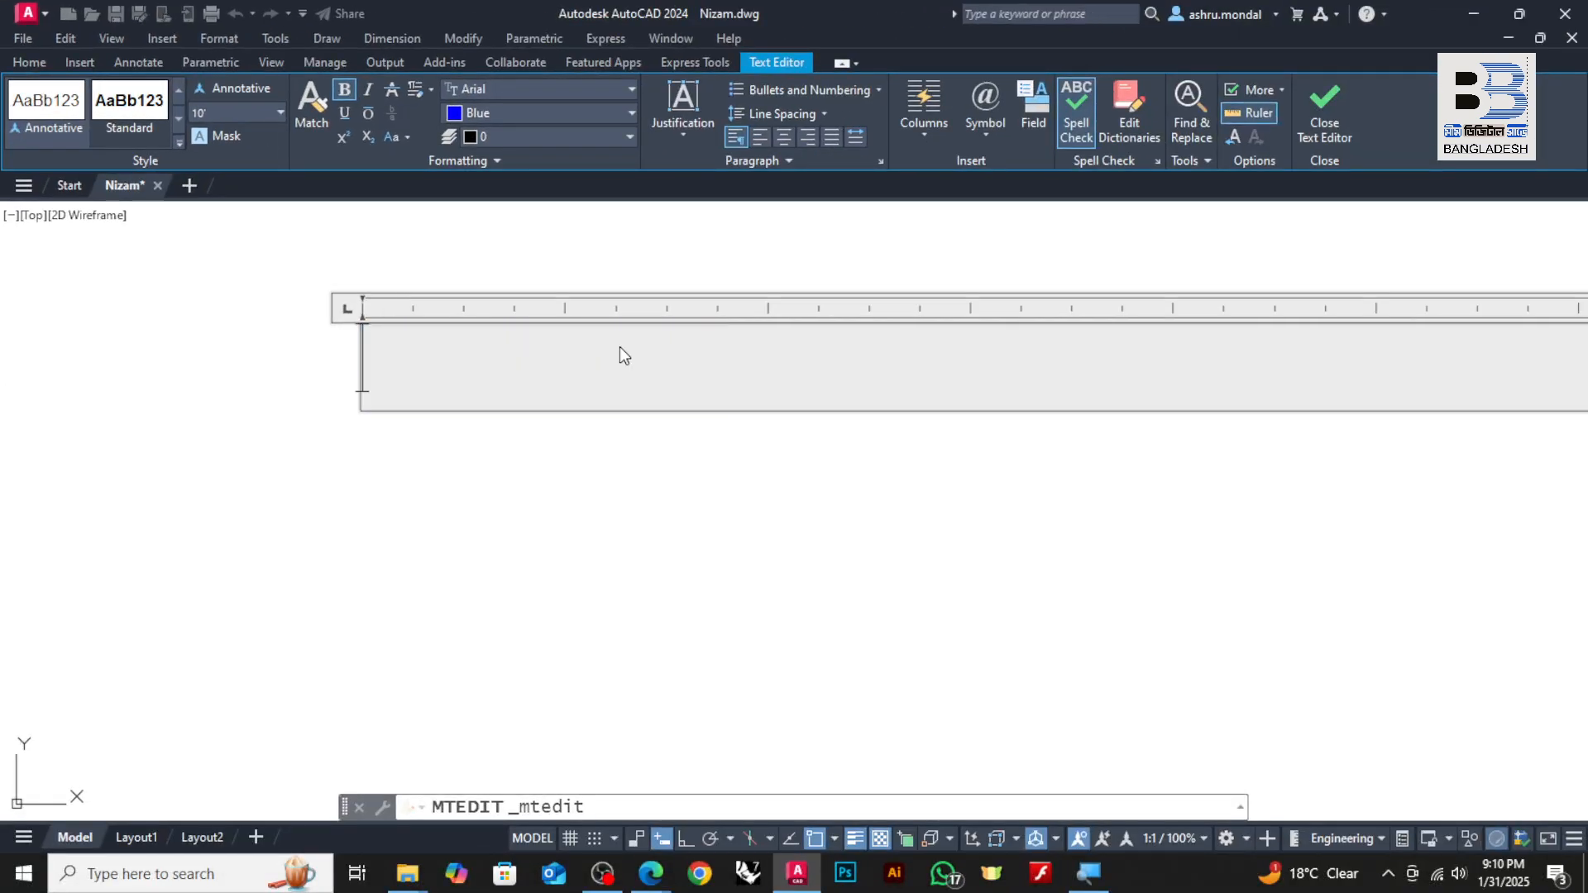
type("X2")
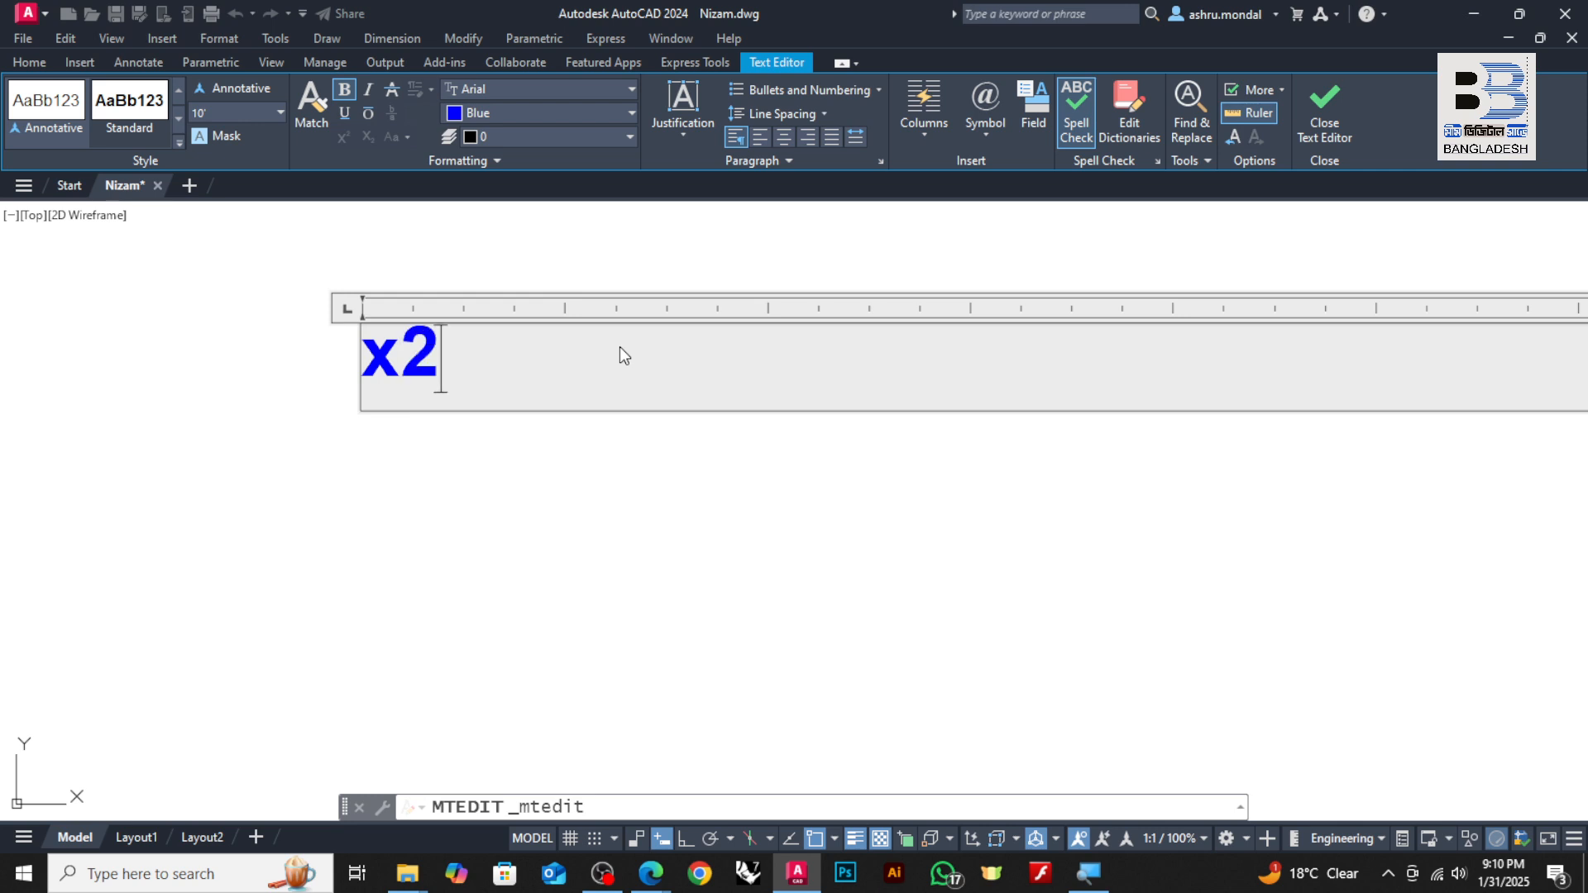
- Format the 2 in "x2" as superscript and close the text editor
left_click(404, 354)
left_click_drag(404, 354, 440, 356)
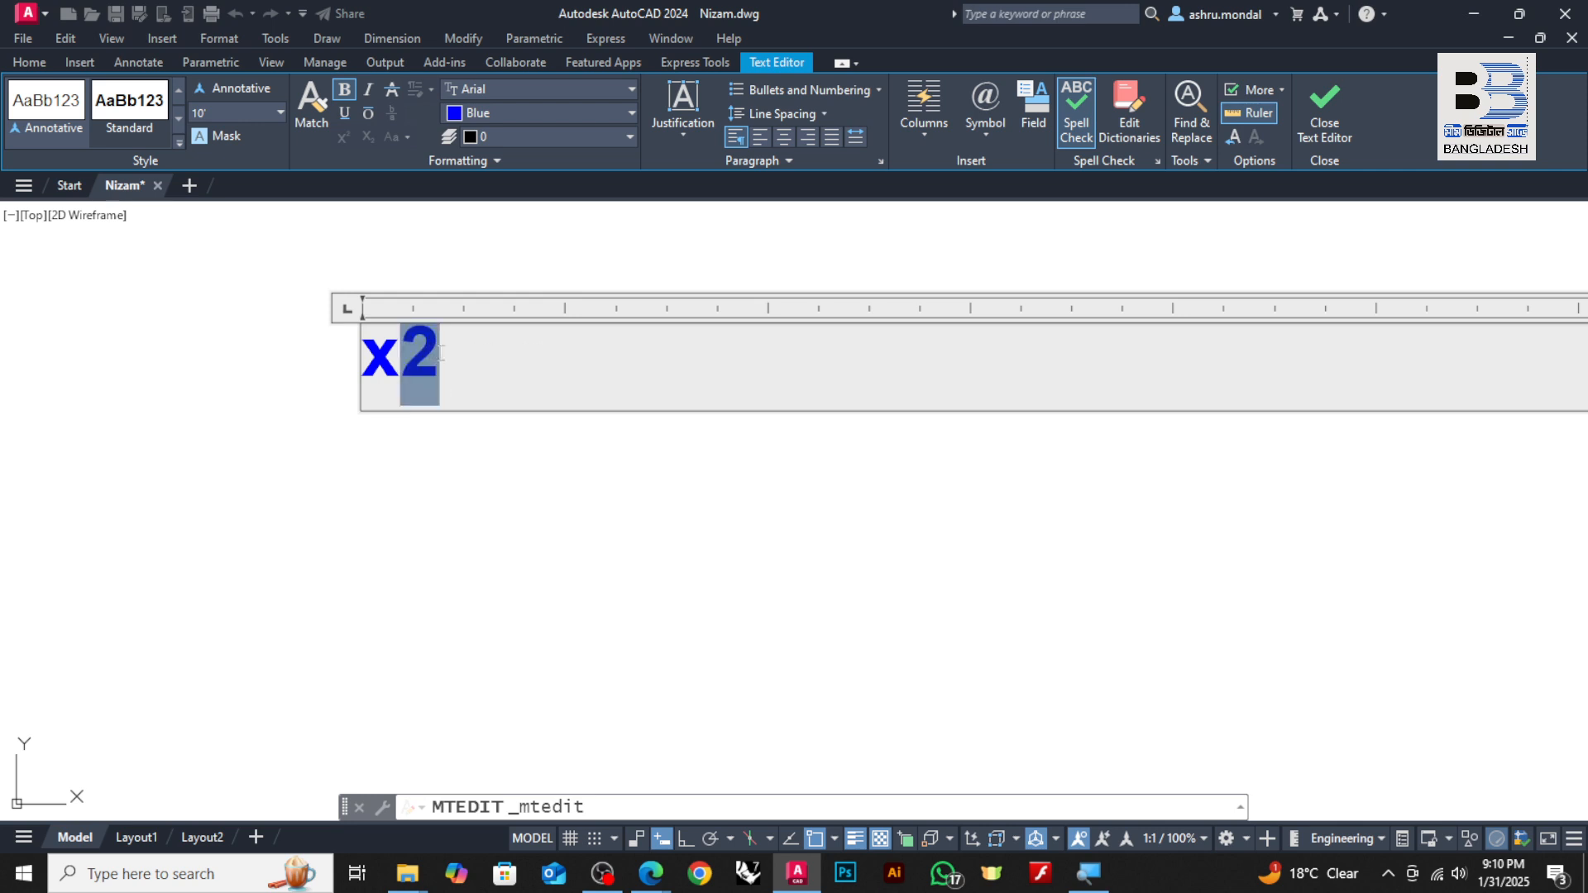
left_click(343, 134)
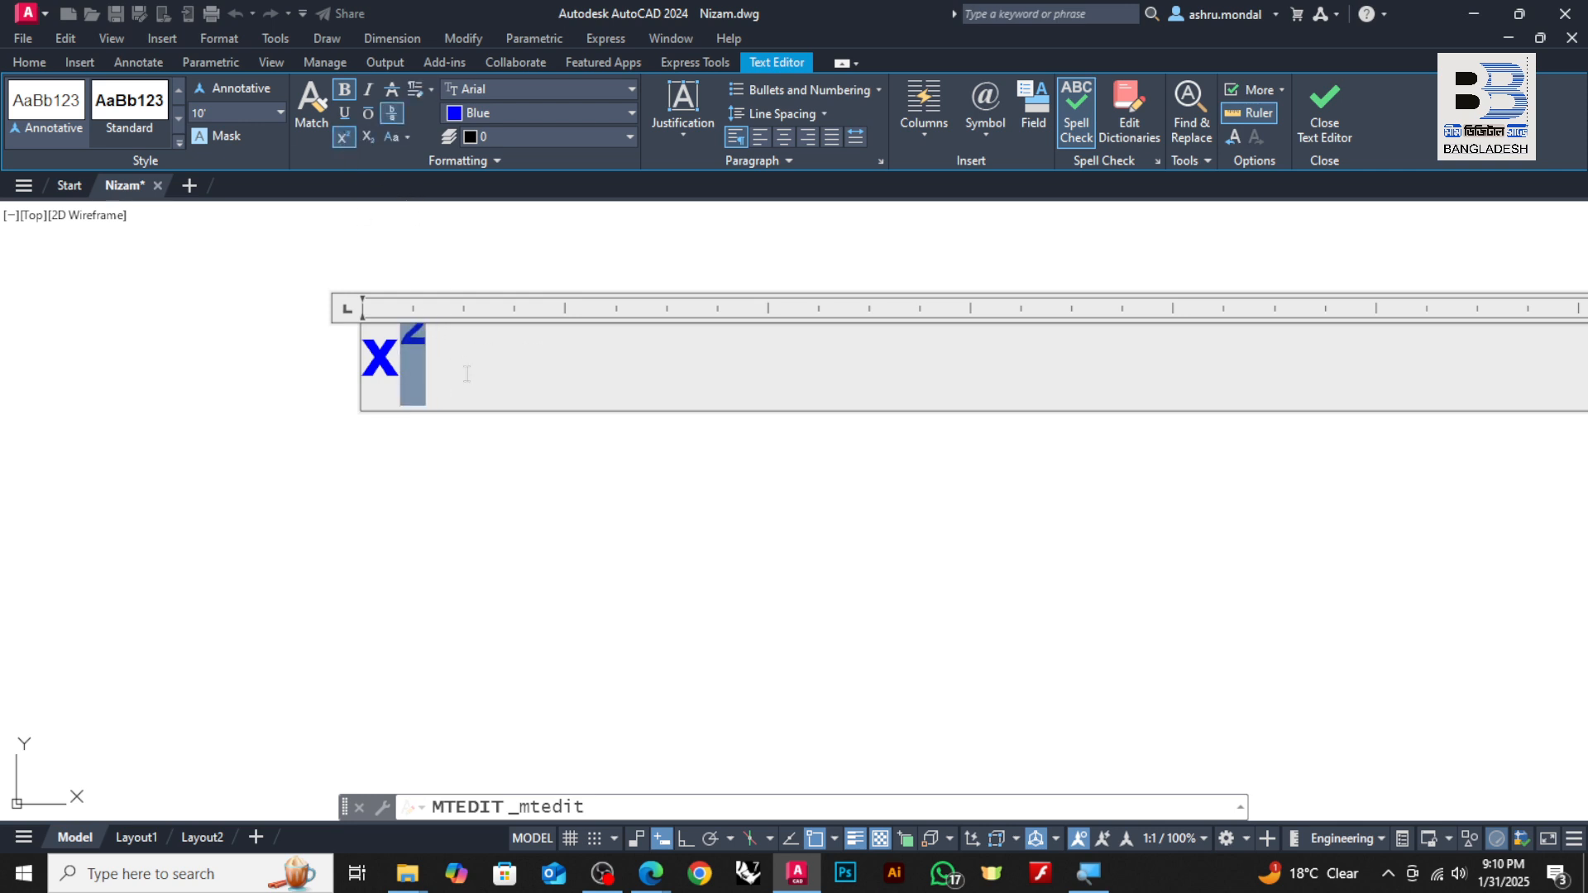
left_click(468, 473)
scroll(343, 314, "up", 2)
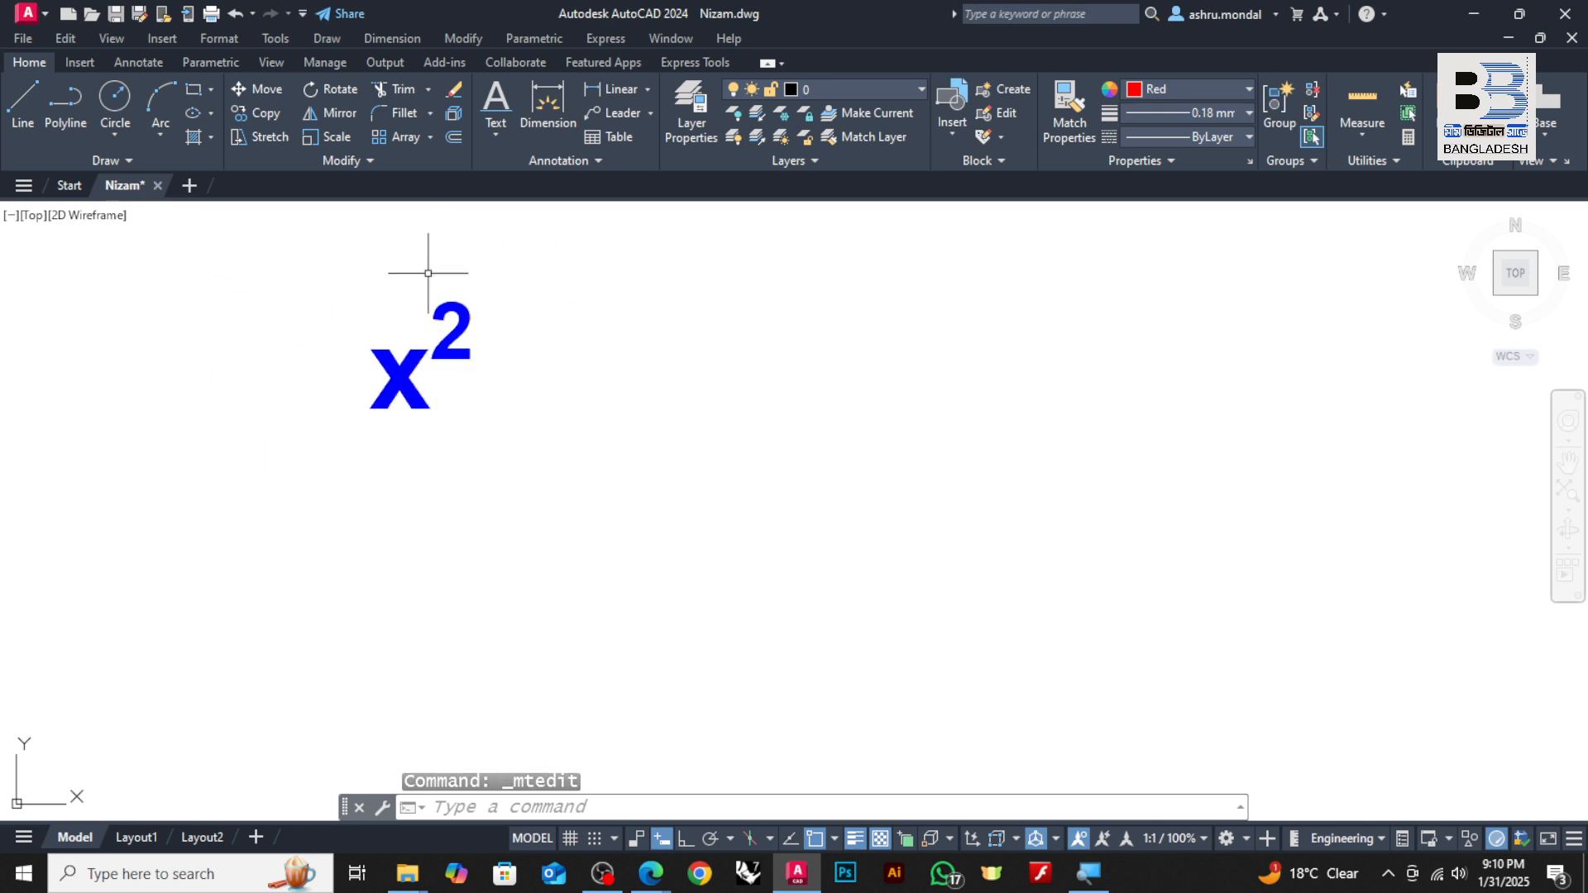
- Change the superscript 2 after the x to subscript and close the text editor
double_click(468, 358)
left_click_drag(445, 359, 478, 353)
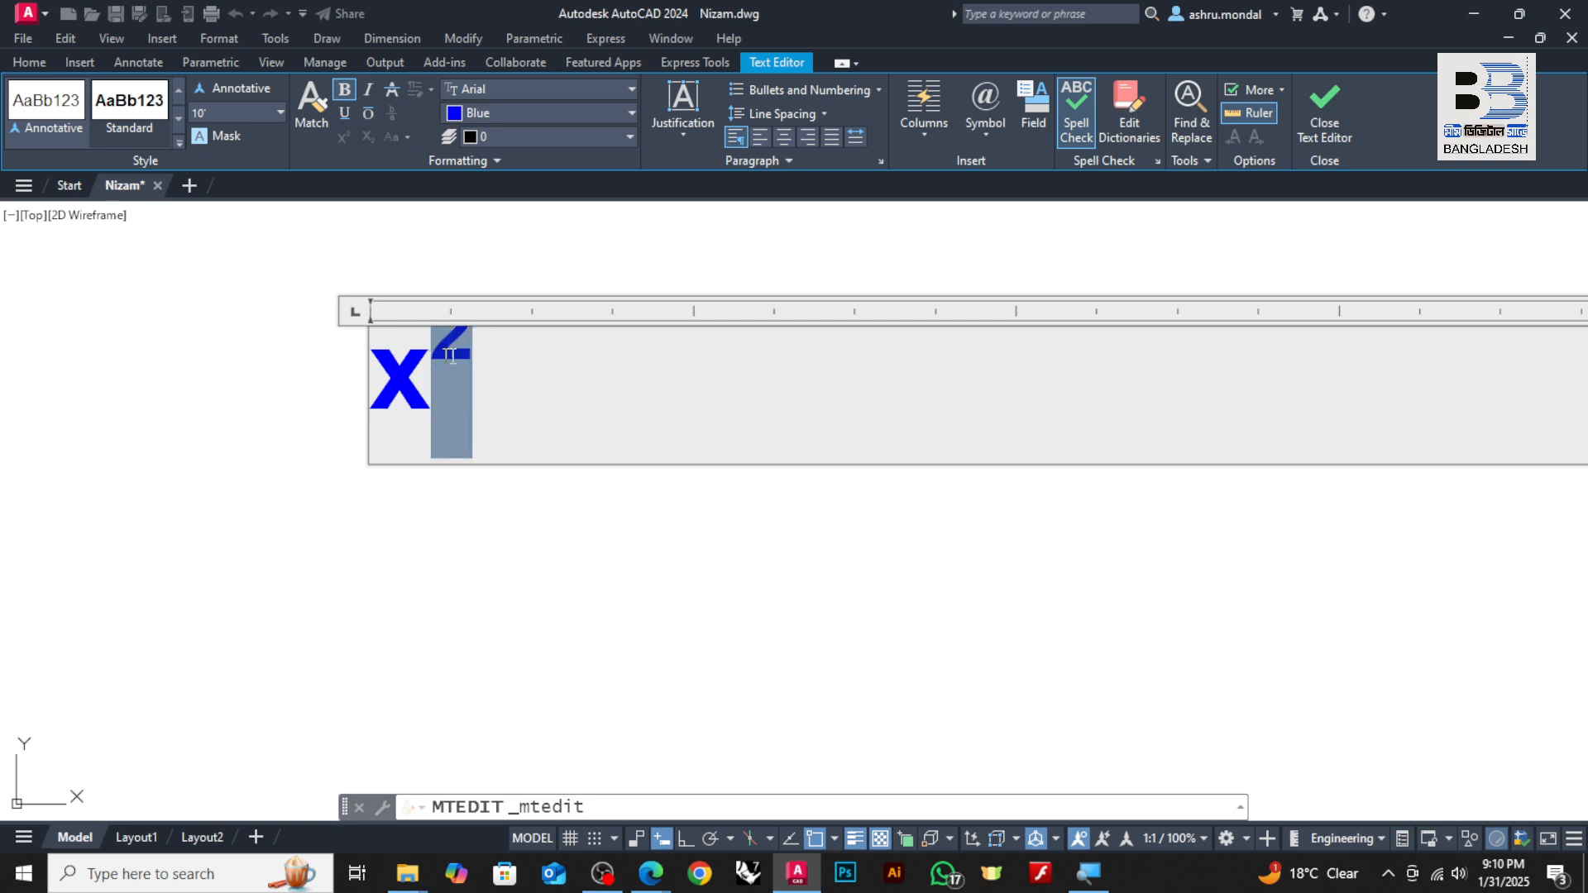
left_click(366, 136)
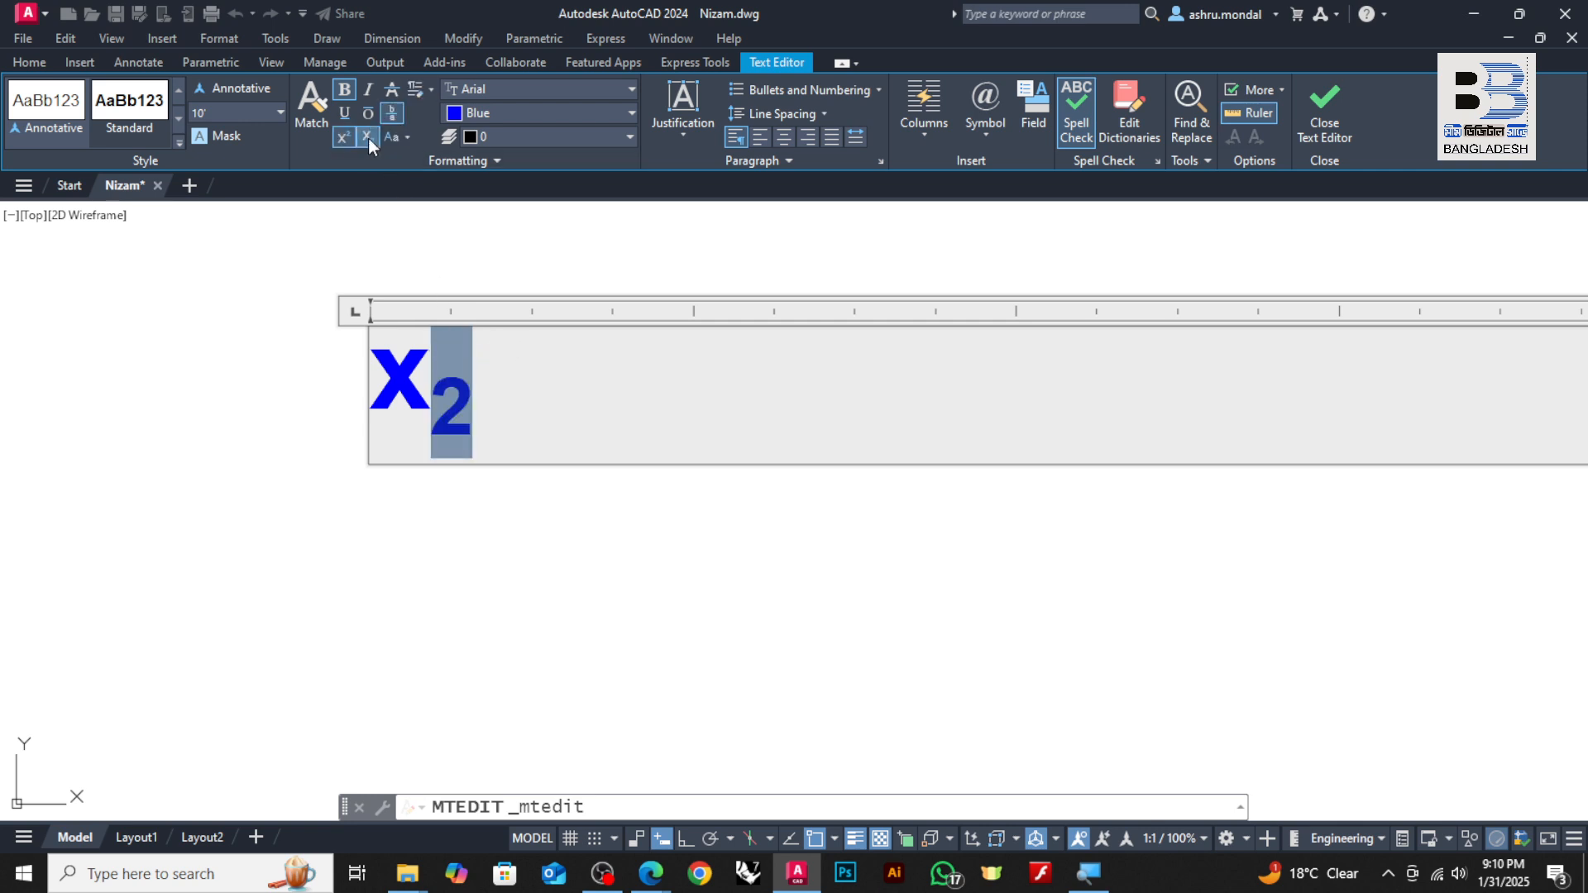
left_click(532, 603)
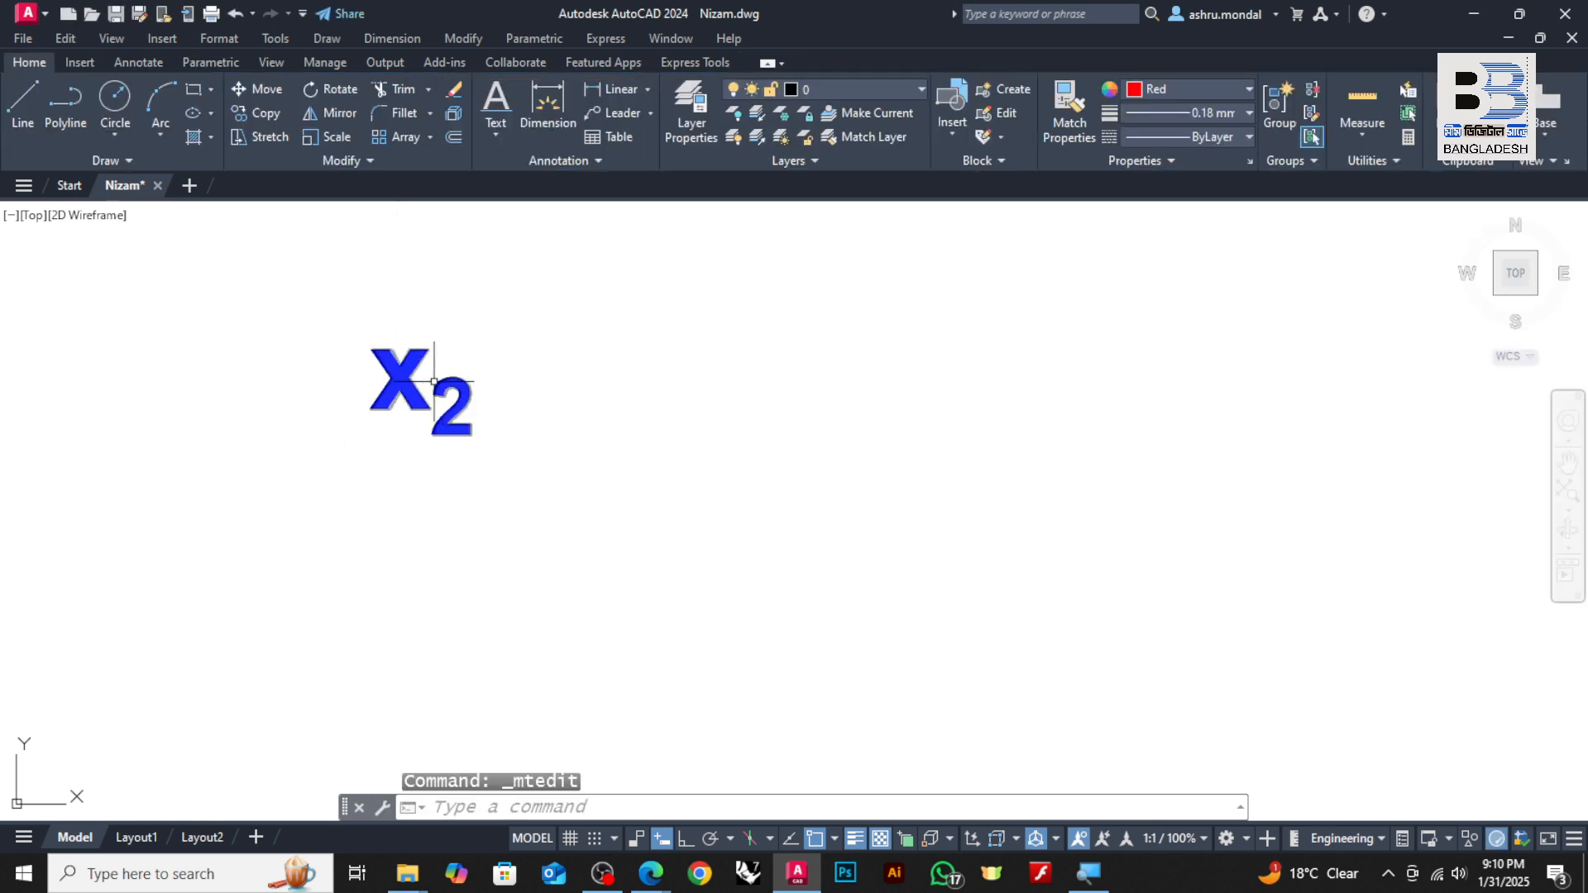
- Replace the x with "H", add "O" after the subscript 2 to form H2O, and close the text editor
double_click(394, 382)
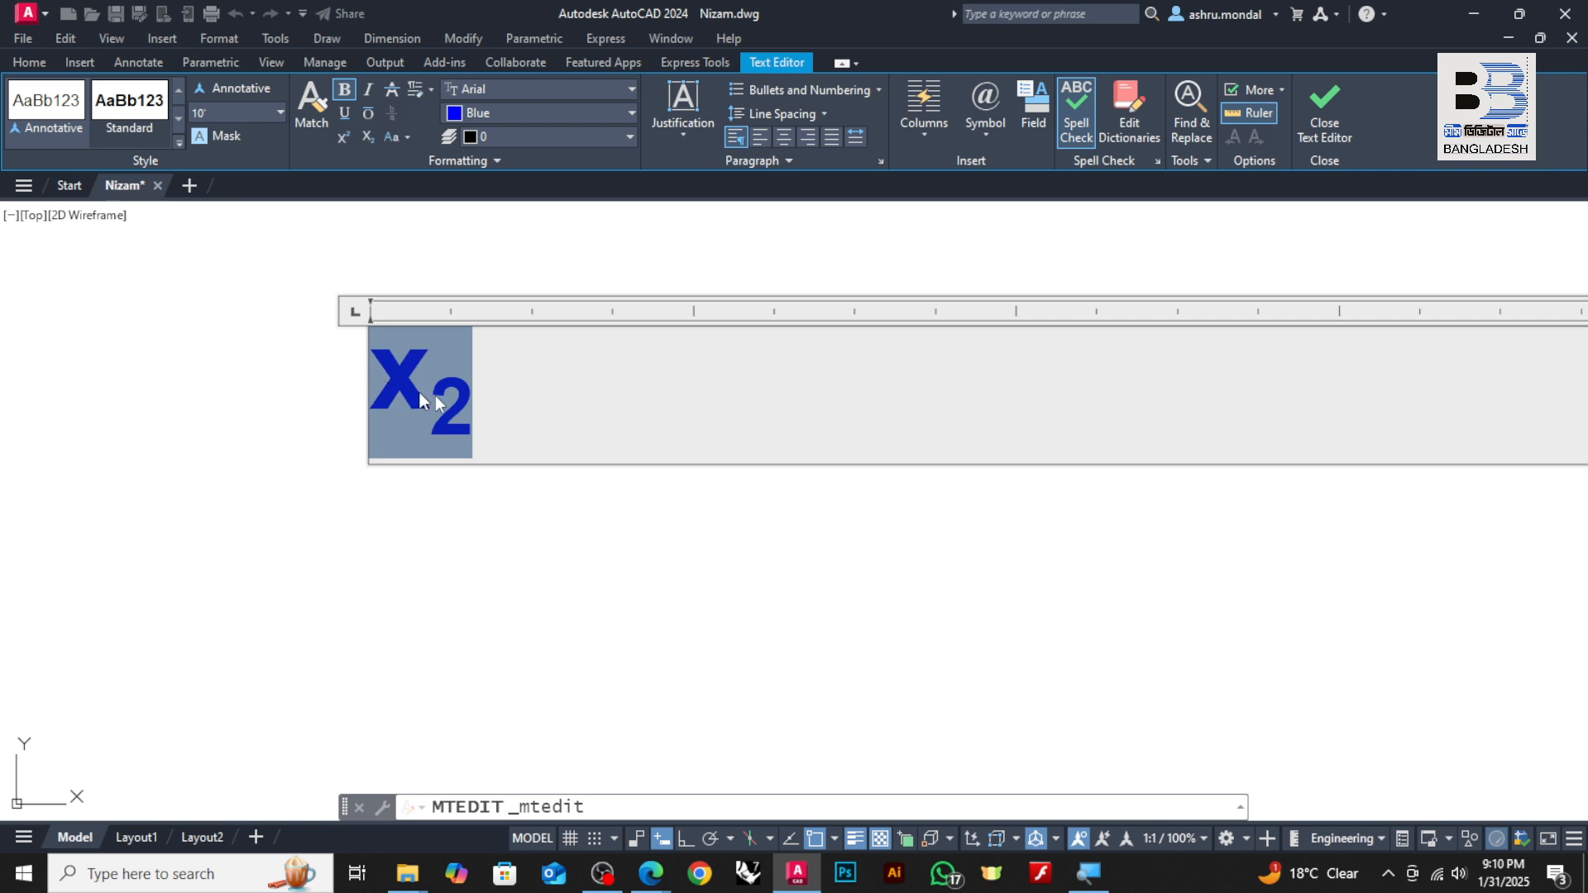
triple_click(423, 386)
left_click(415, 389)
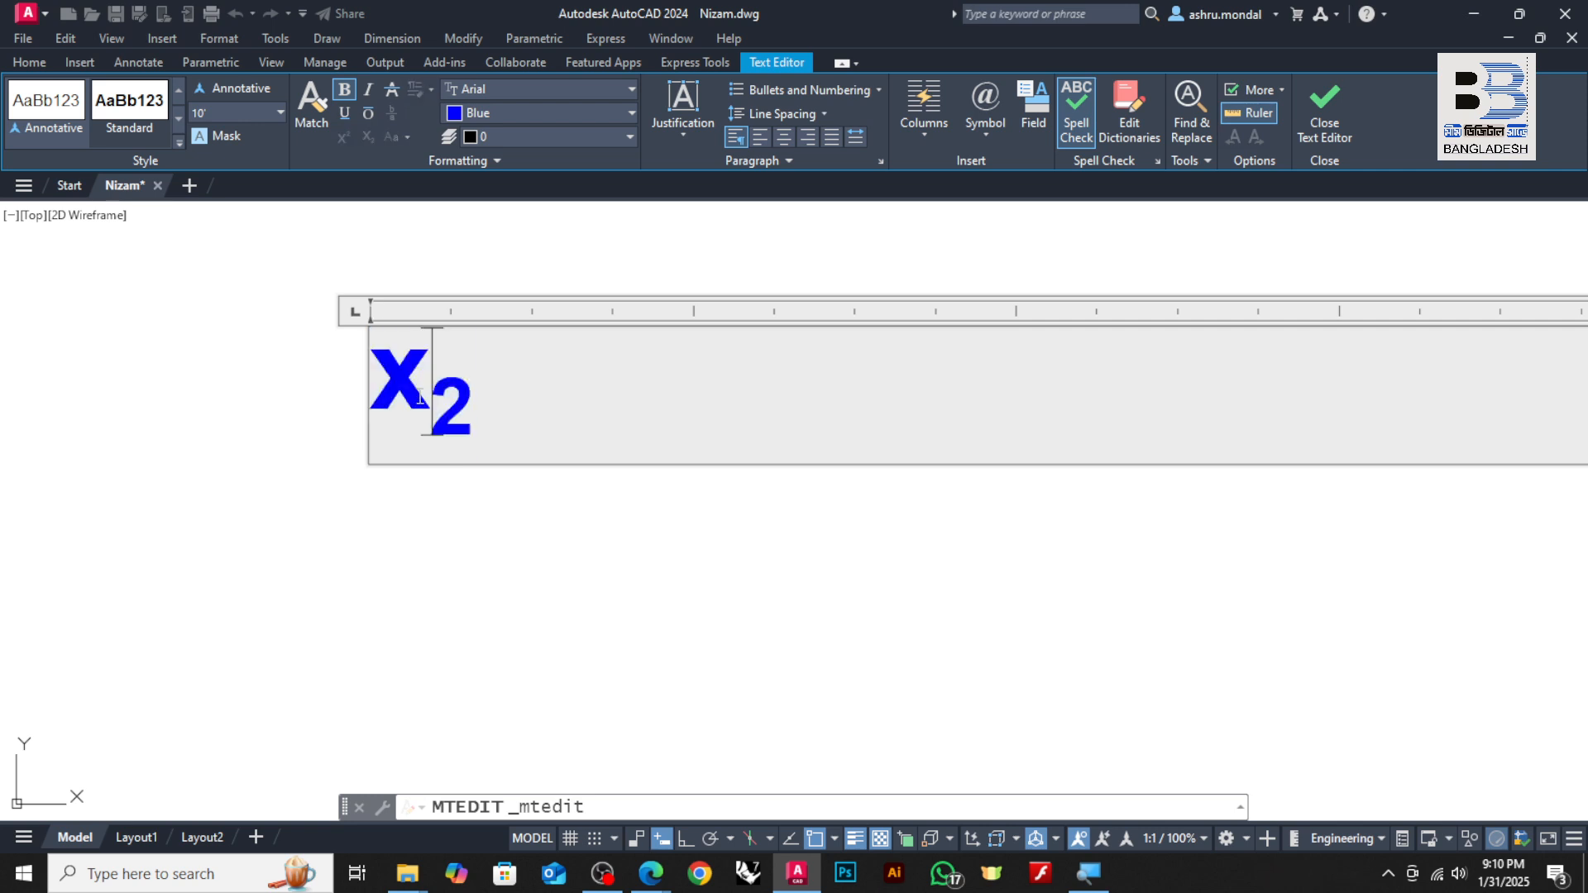
key("BackSpace")
type("H2")
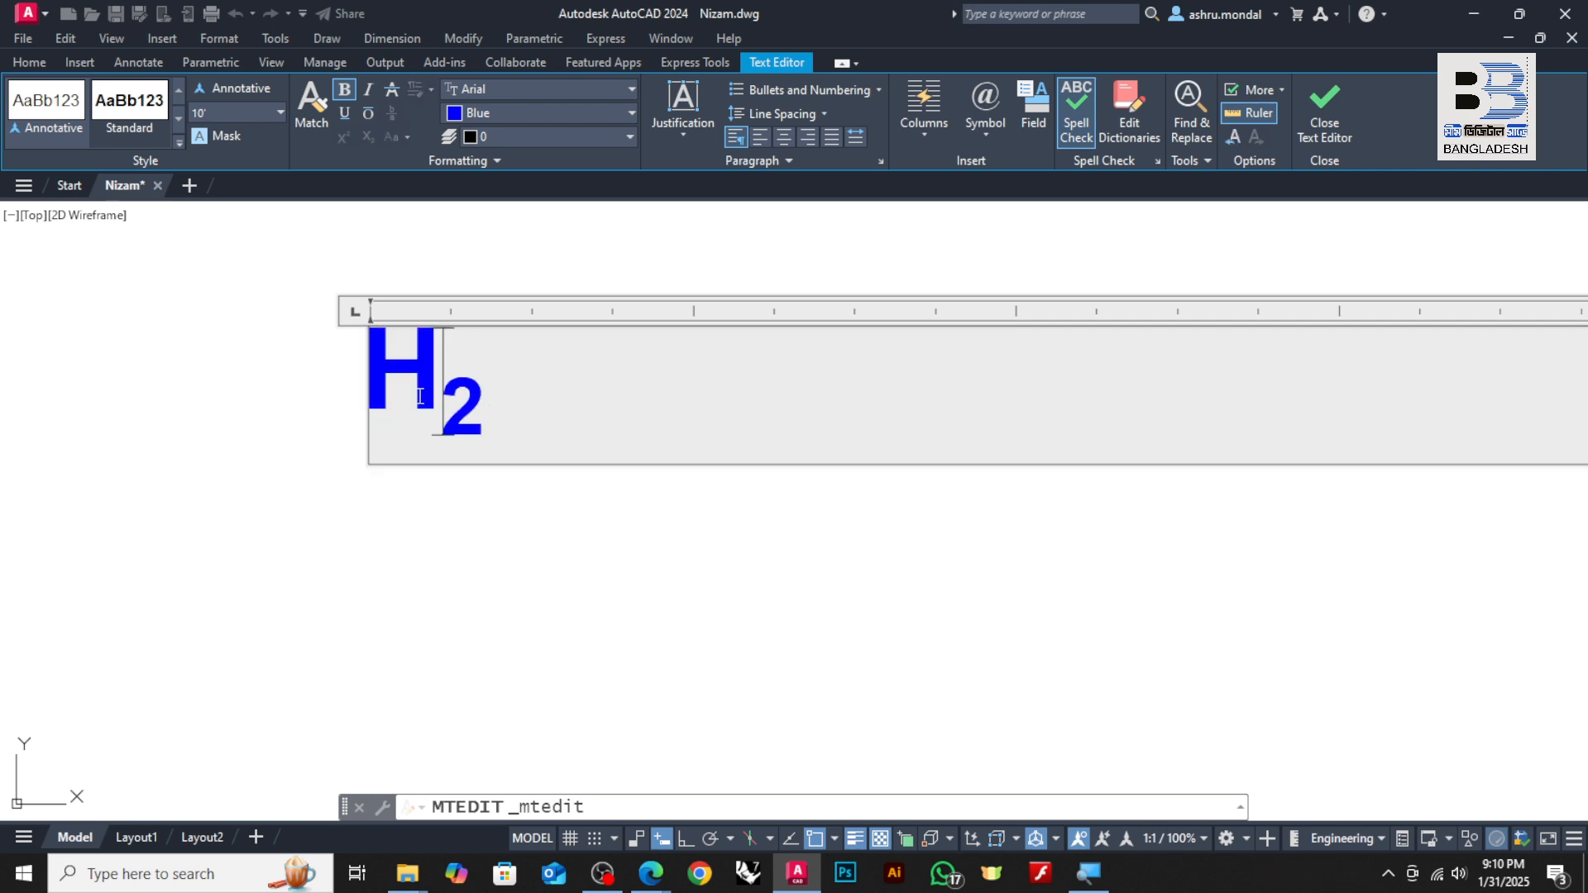
type("O")
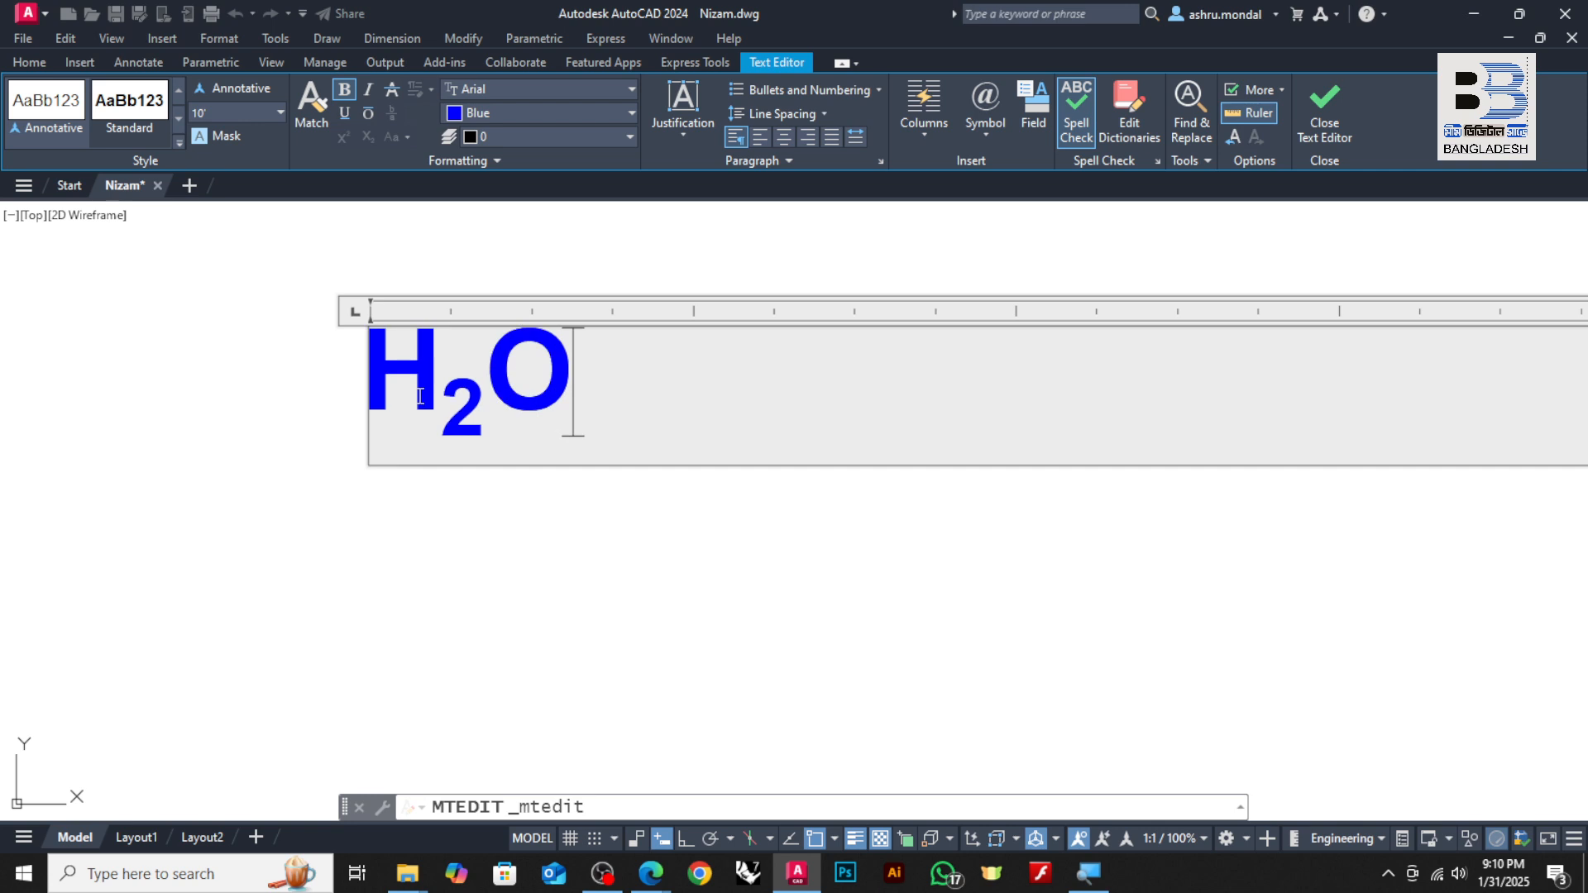
left_click(519, 539)
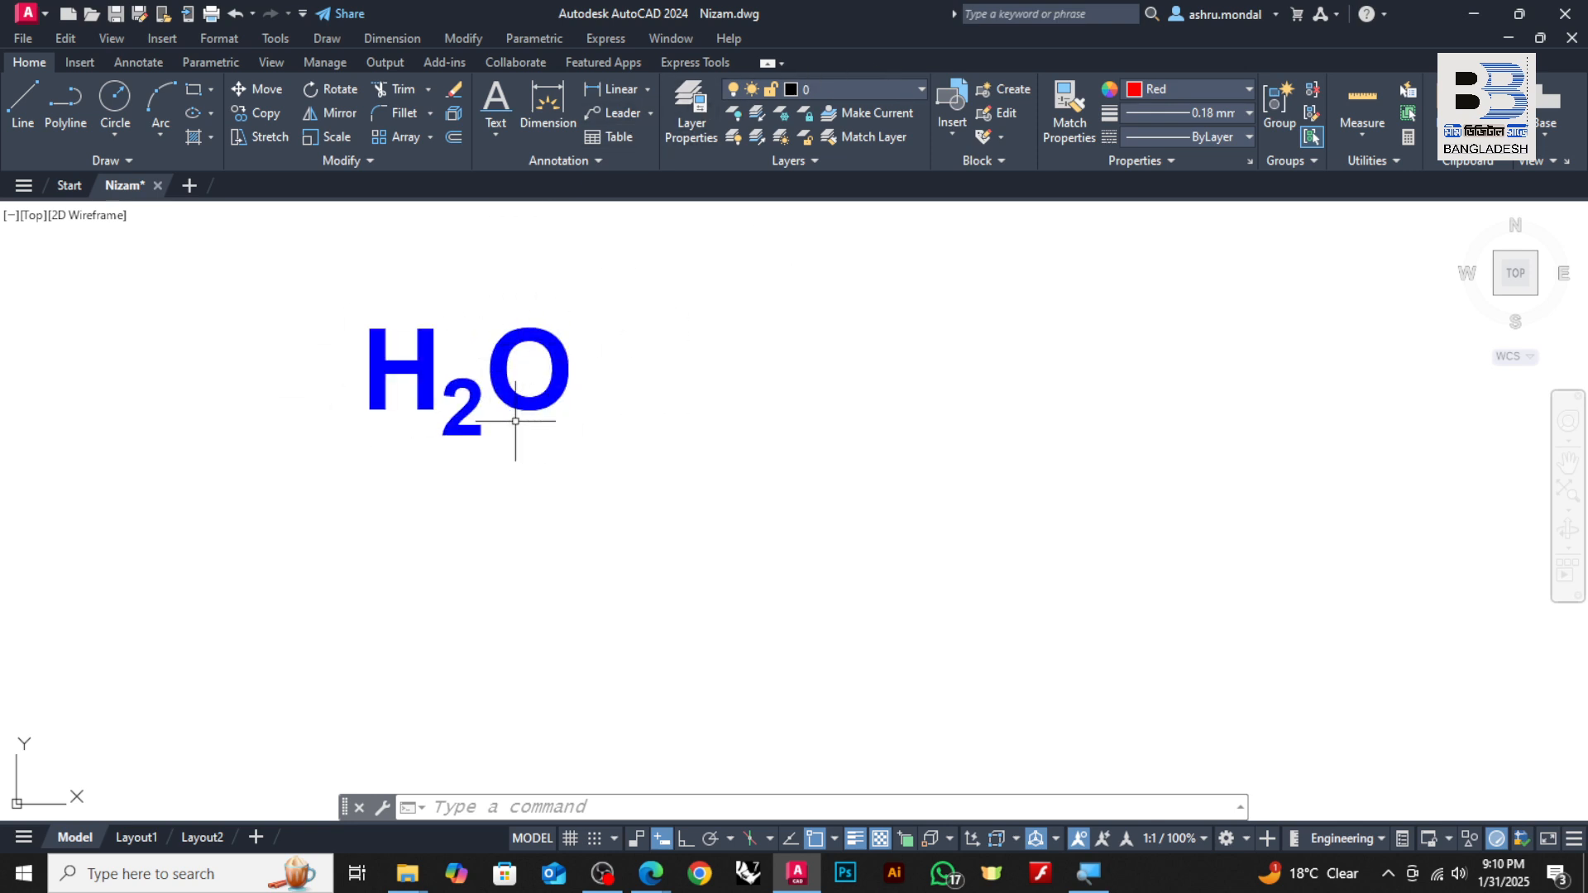
- Open the H2O text for editing both directly and with the ED command, leaving the text editor each time
double_click(506, 365)
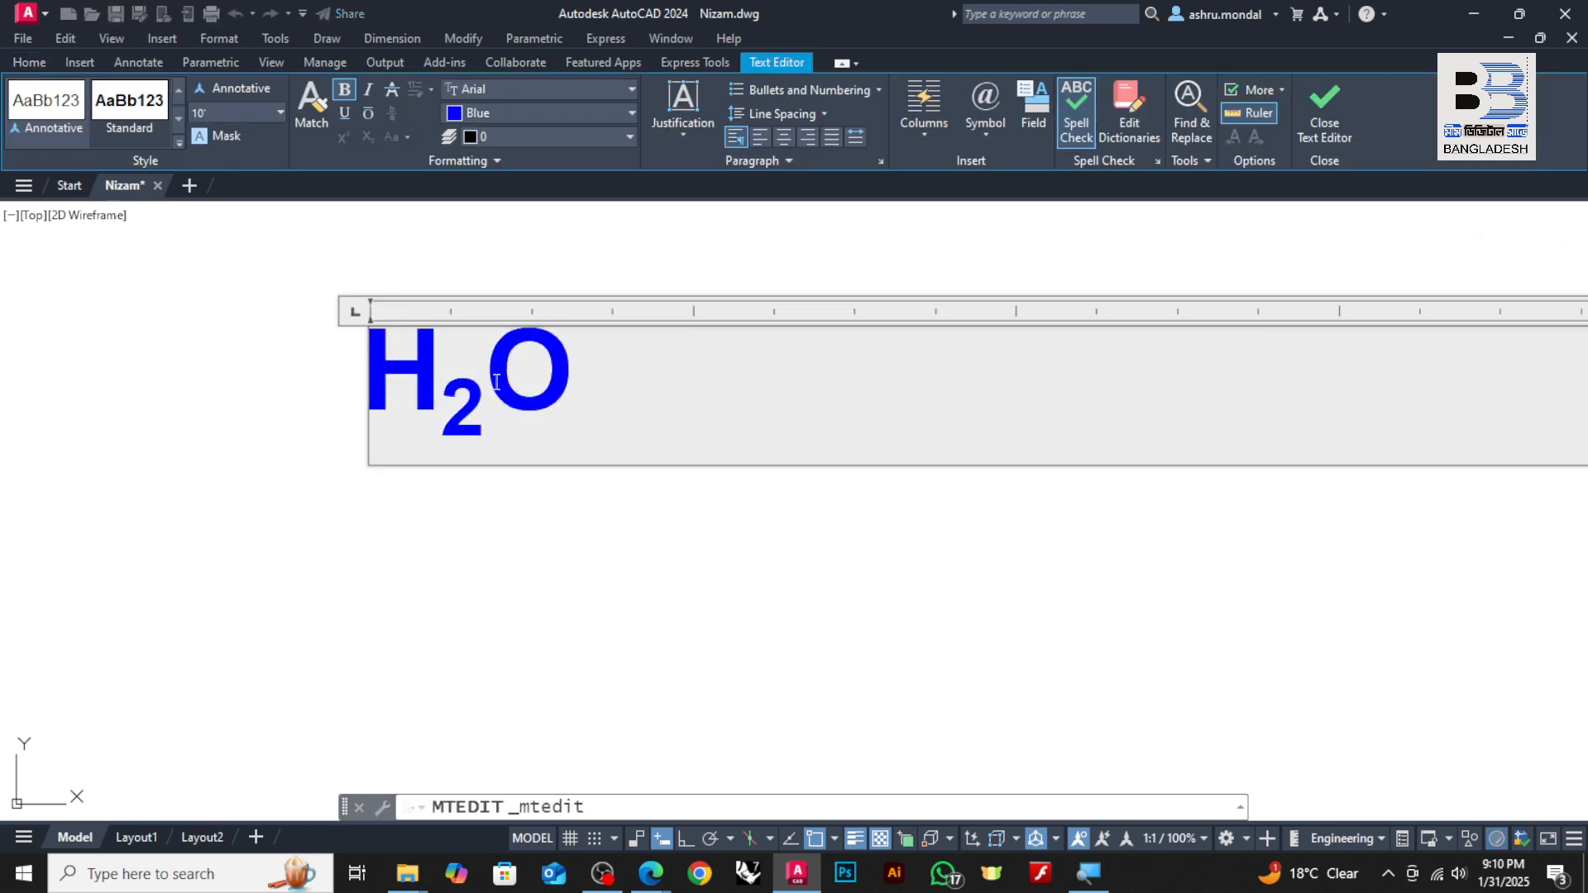
left_click(495, 521)
left_click(648, 285)
left_click(265, 481)
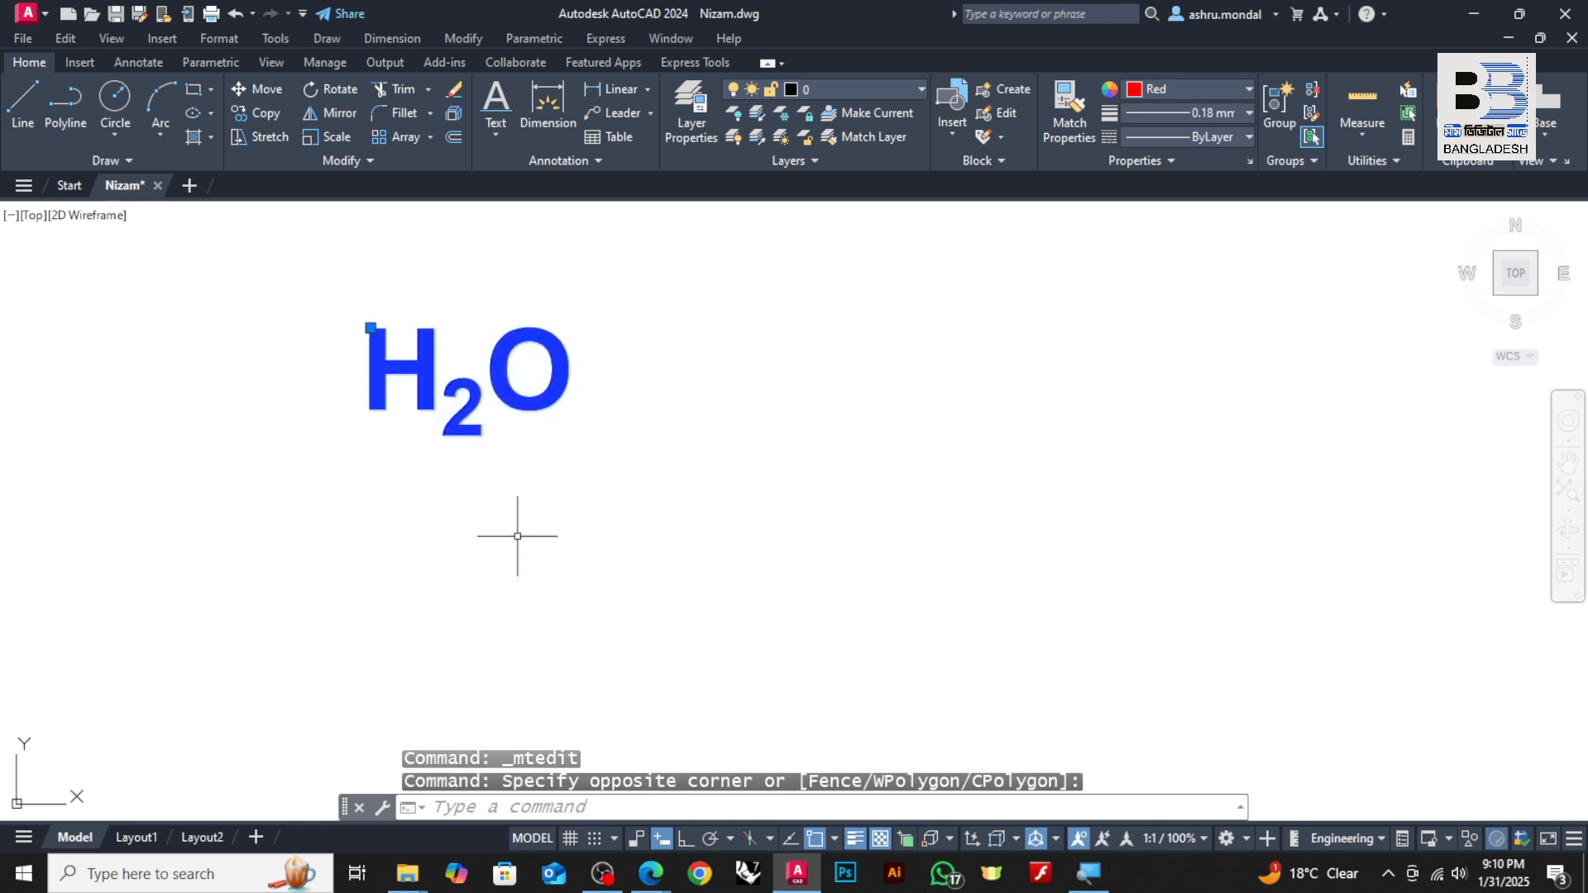
type("ED")
key("Return")
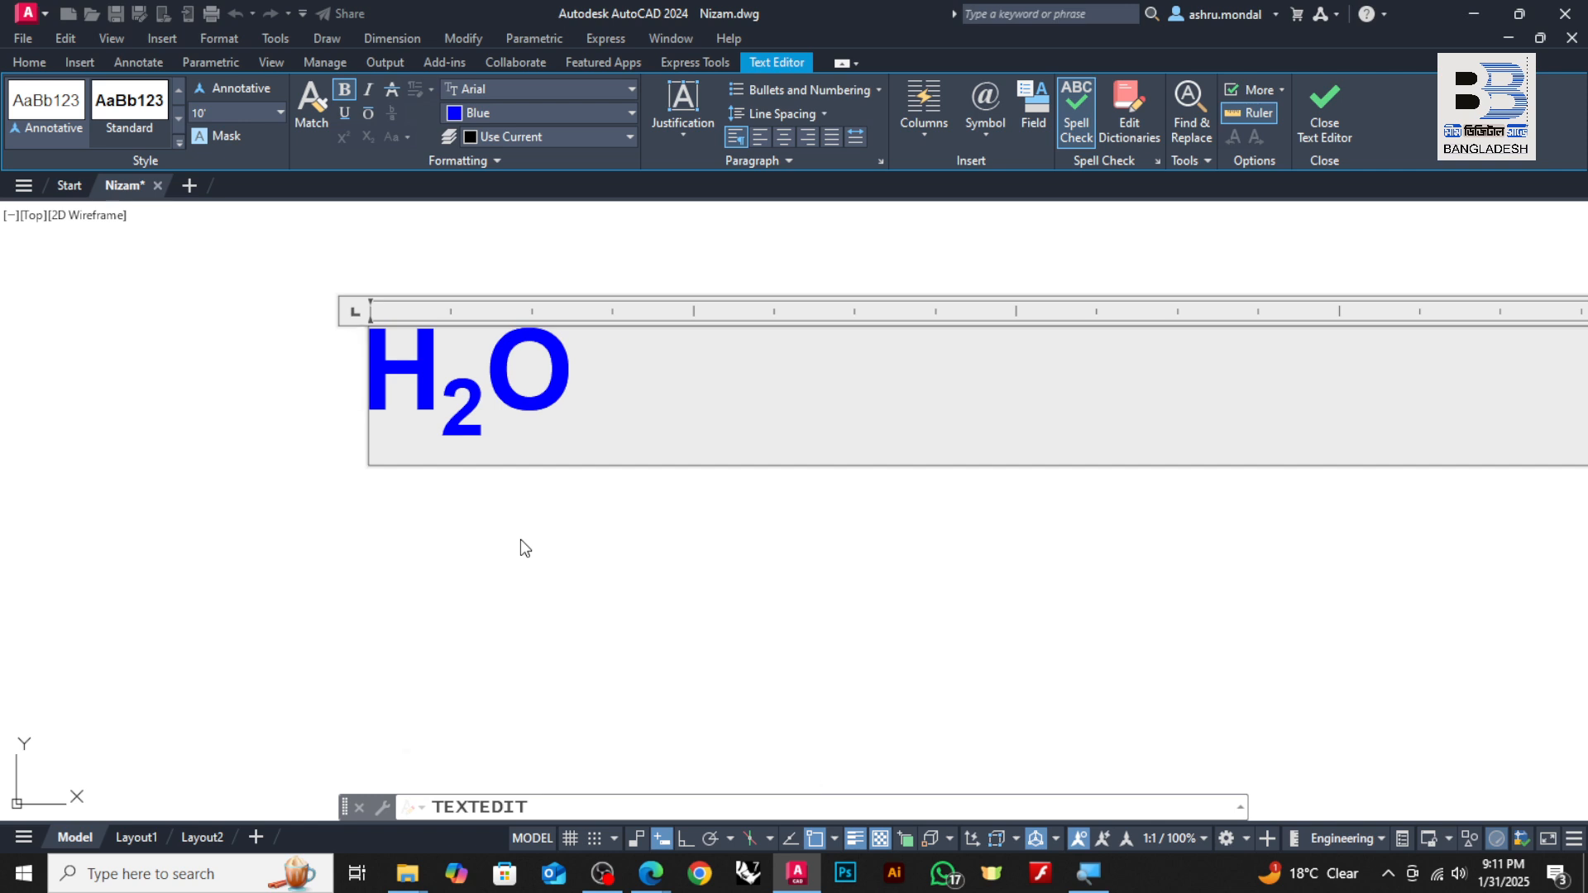
left_click(518, 534)
key("Escape")
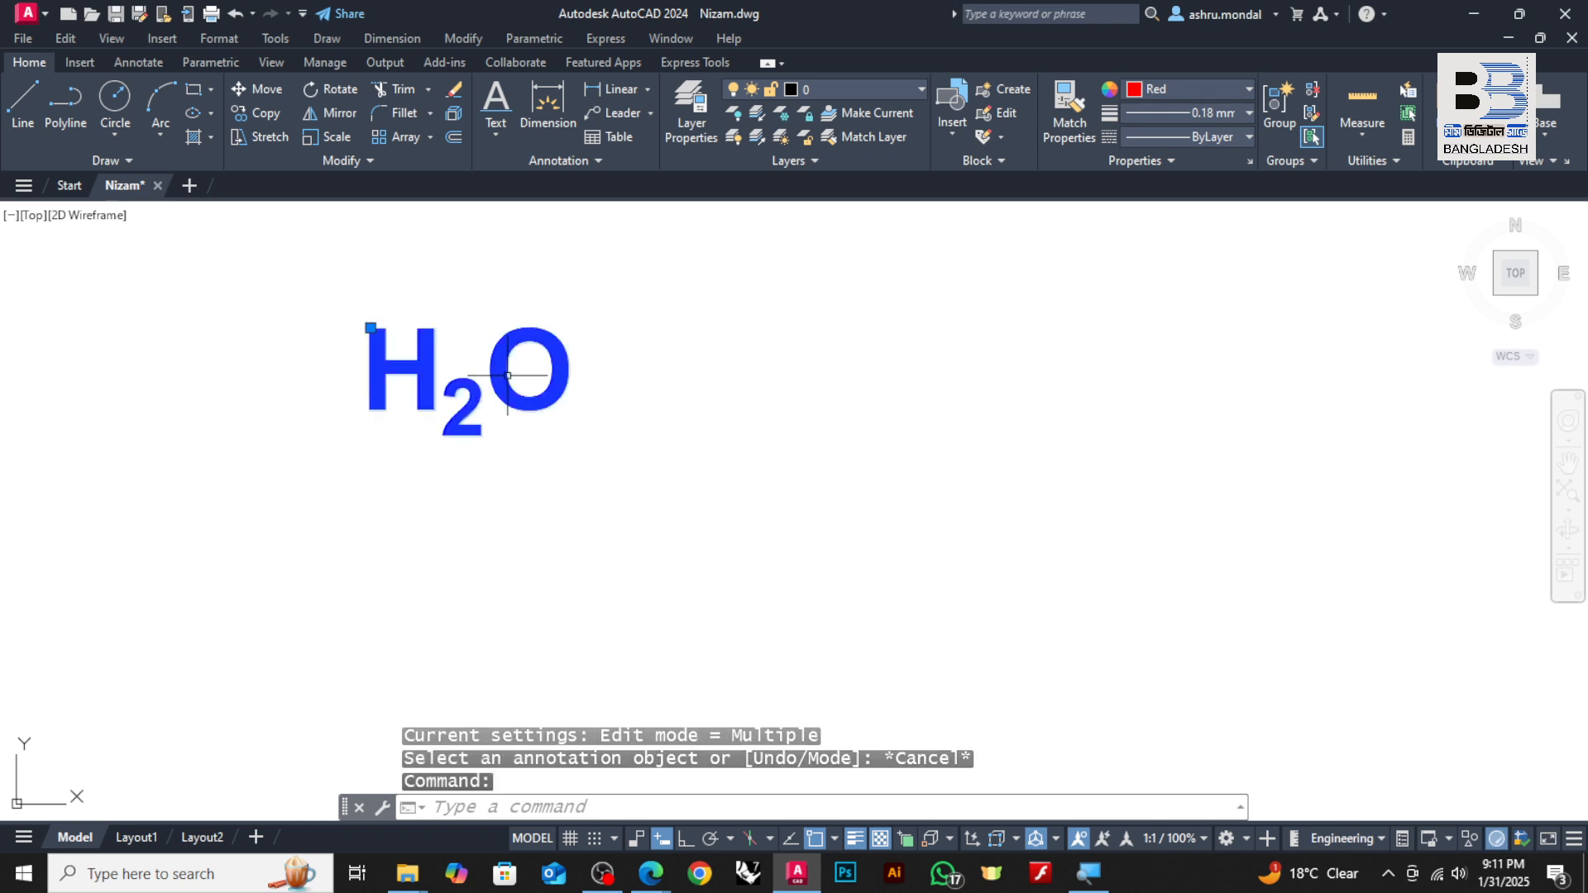
double_click(509, 376)
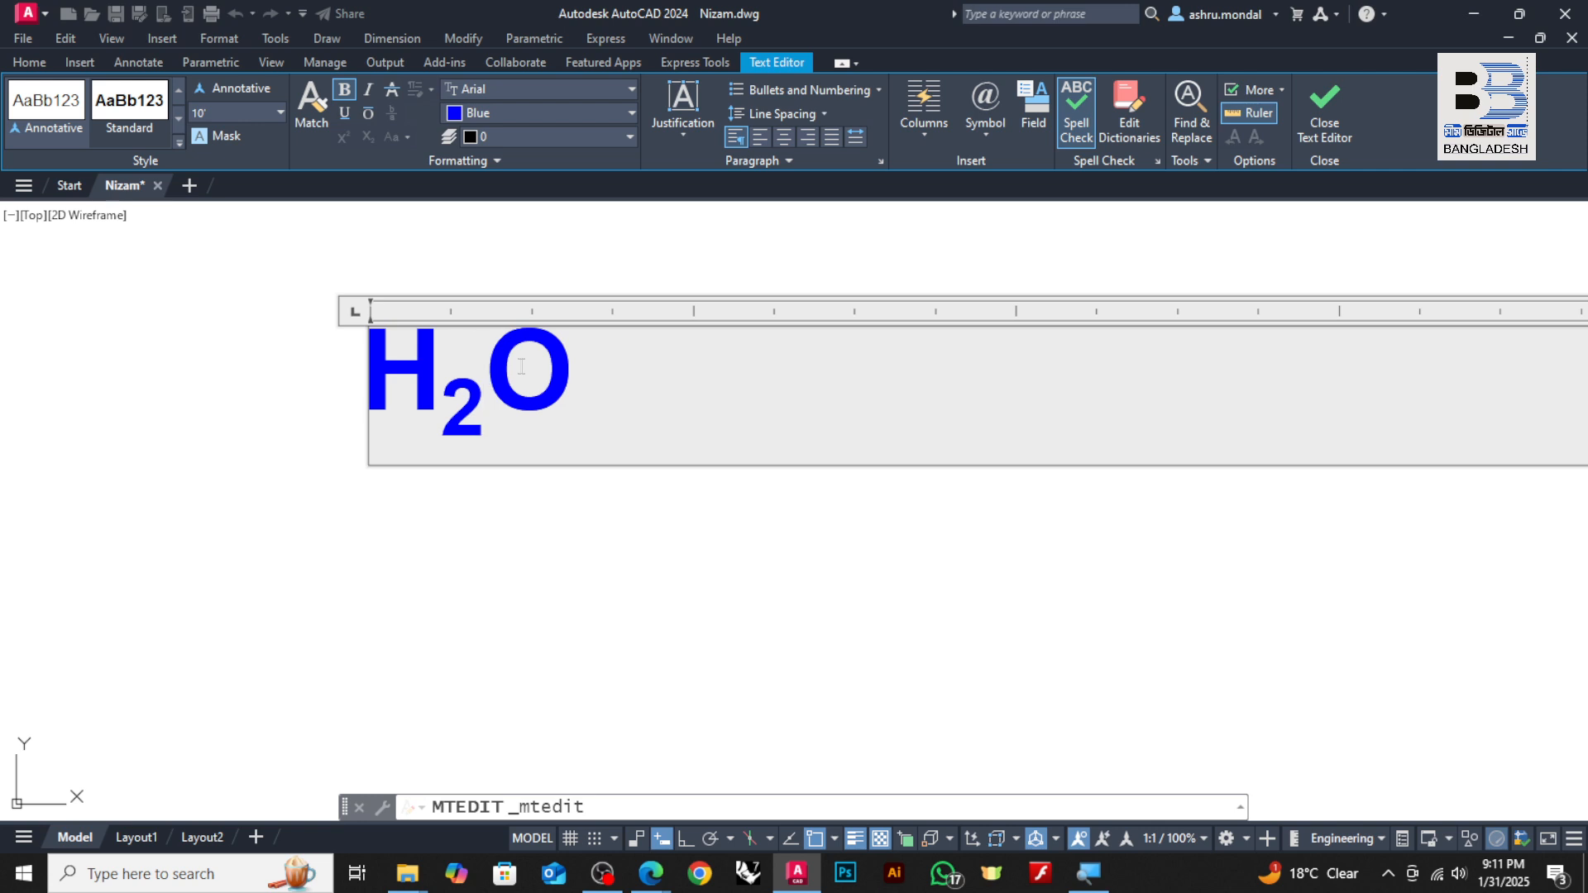
left_click(545, 512)
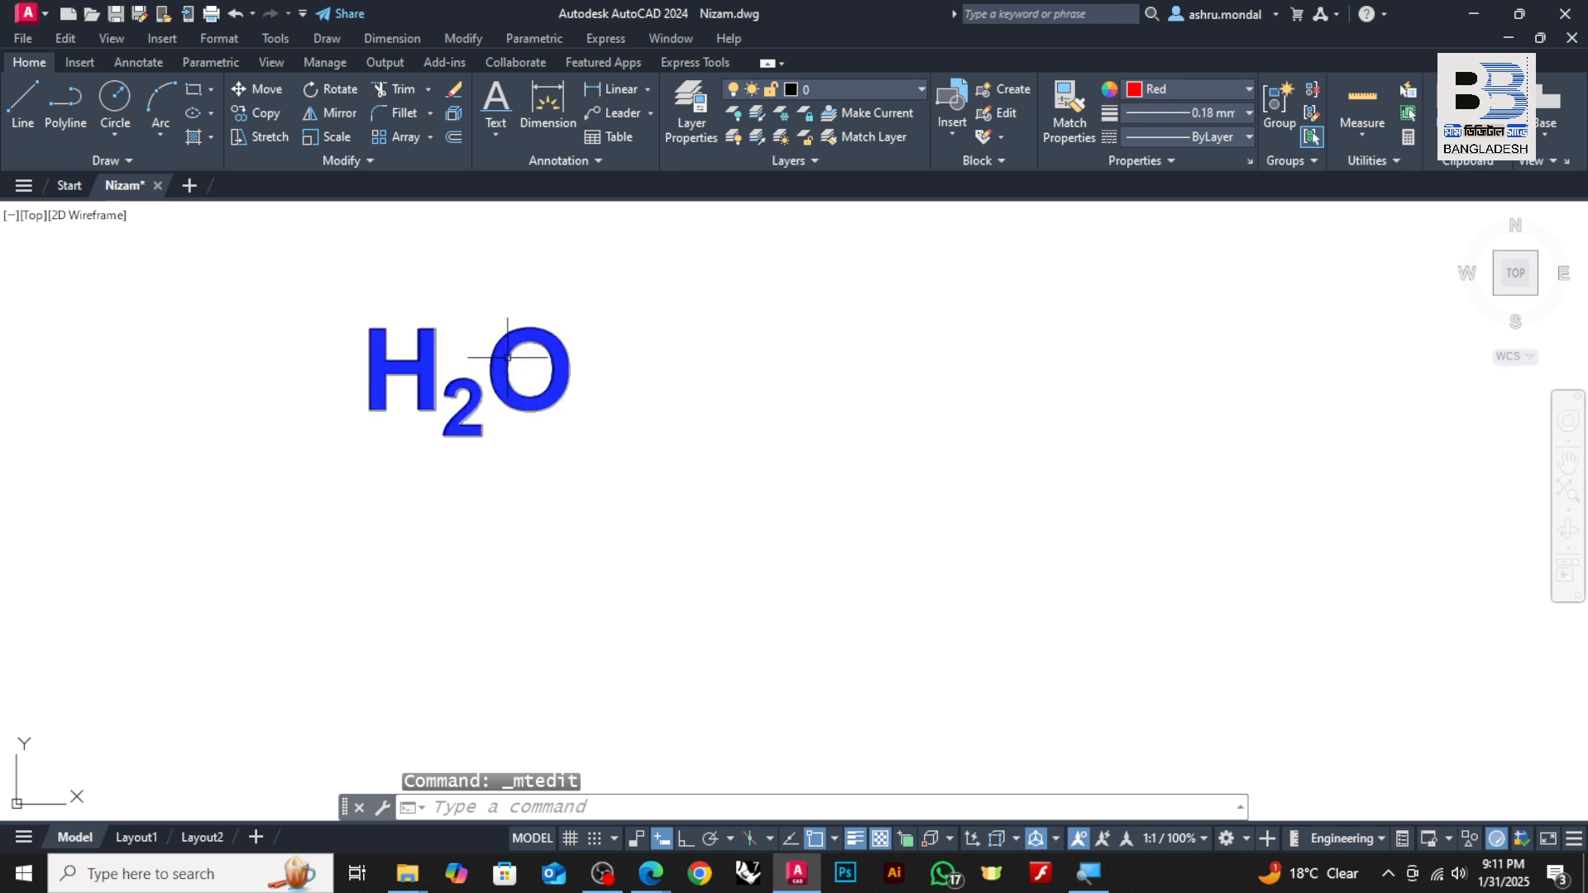
- Open the H2O text for editing, select all of it and set its justification to Top Center TC
double_click(372, 337)
scroll(499, 382, "down", 5)
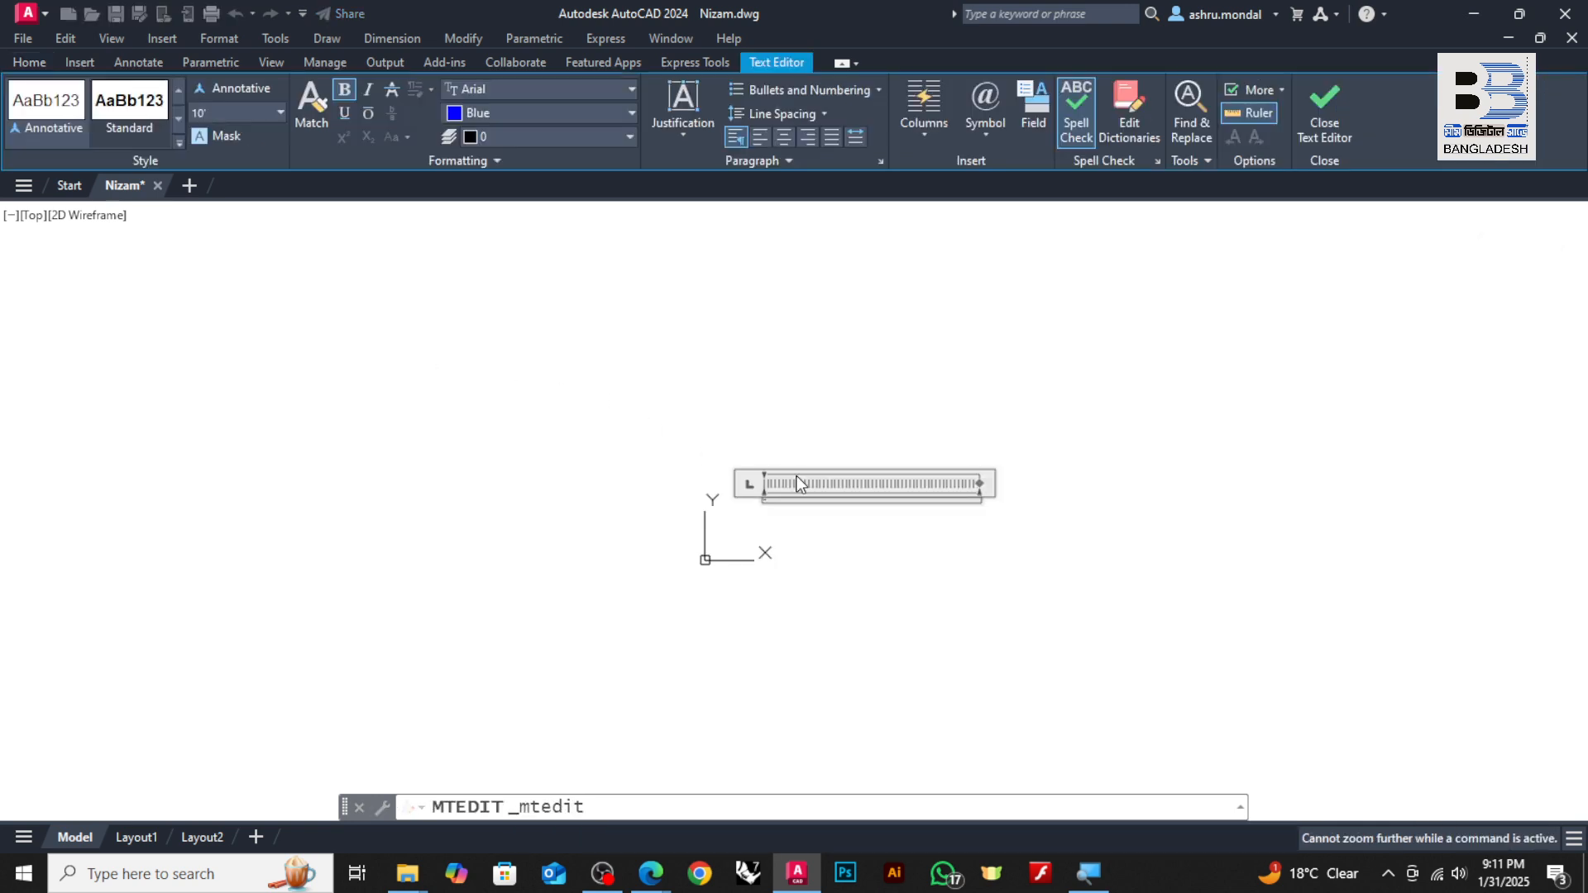
scroll(727, 557, "up", 5)
key("ctrl+a")
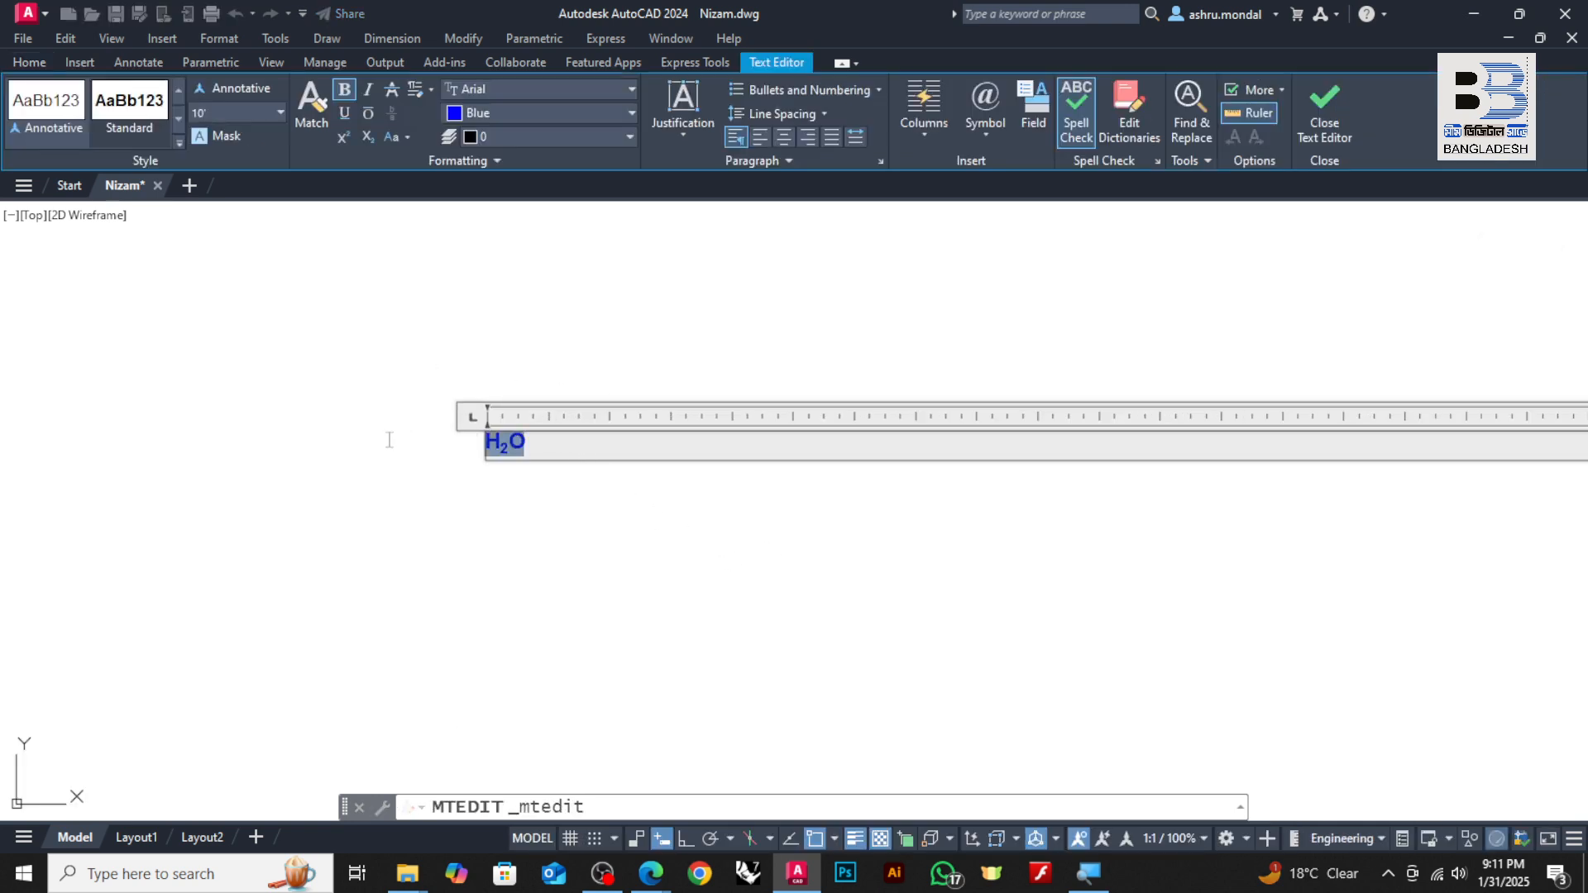
left_click(682, 132)
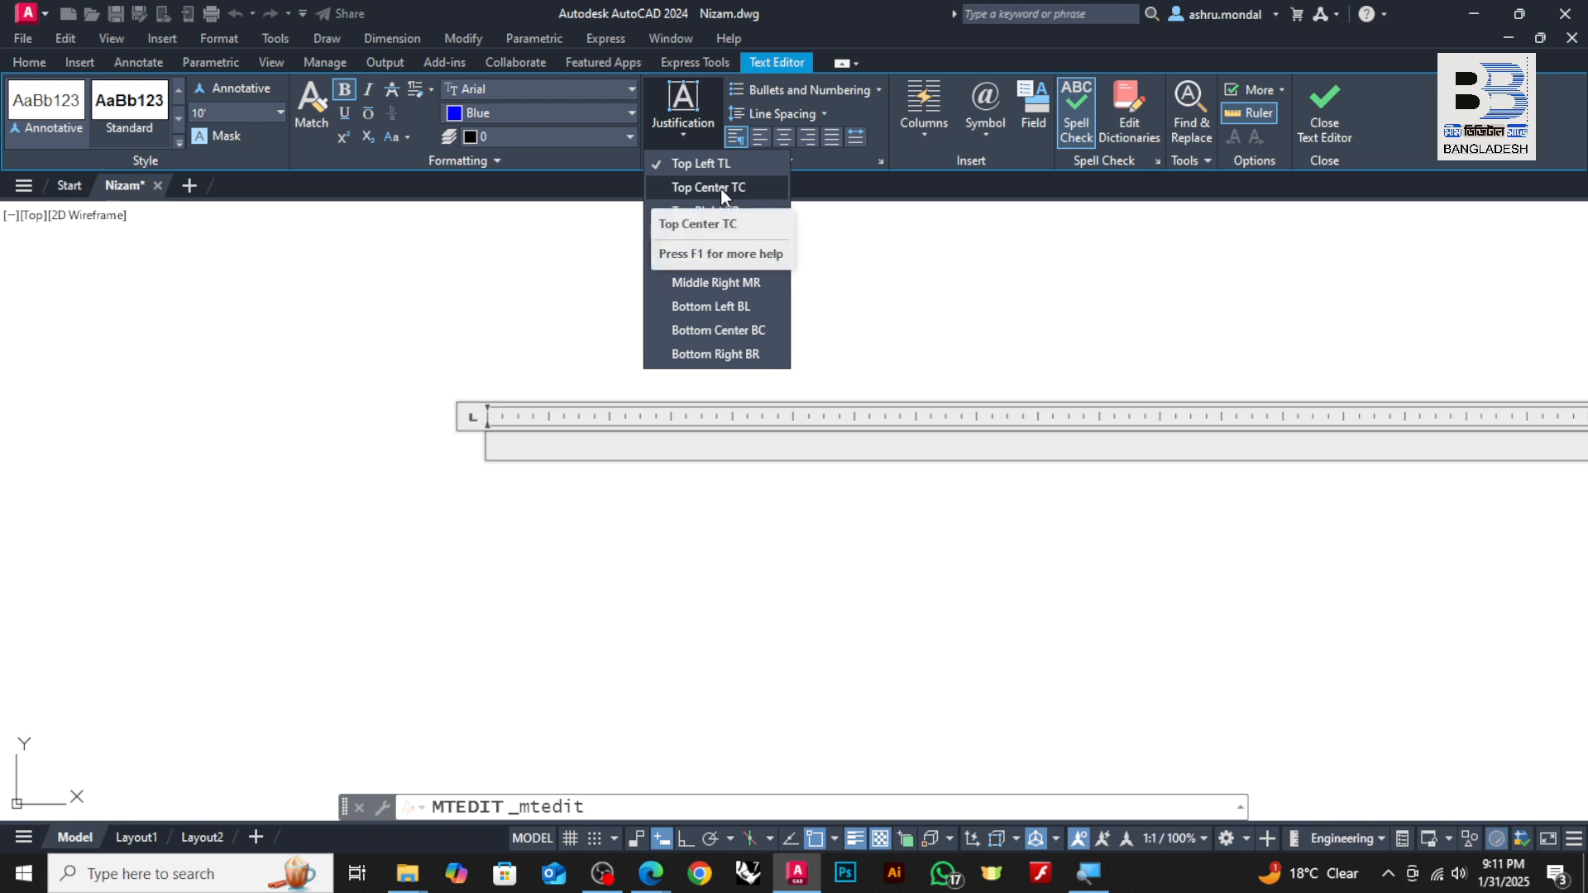
left_click(721, 188)
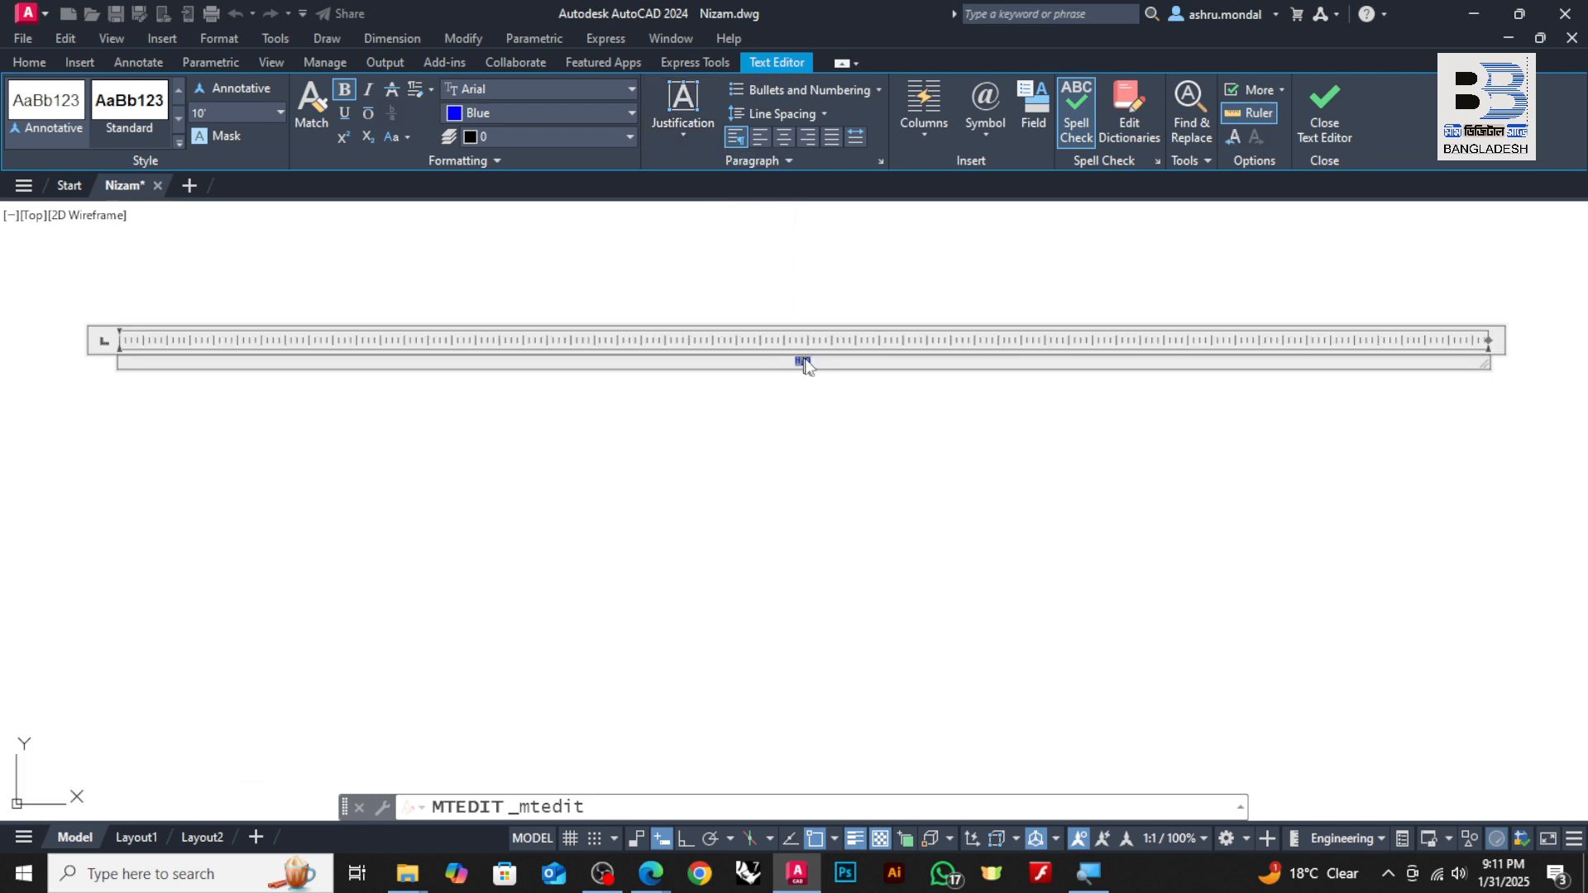
- Set the selected H2O text's justification to Top Right TR and then to Top Left TL
left_click(688, 128)
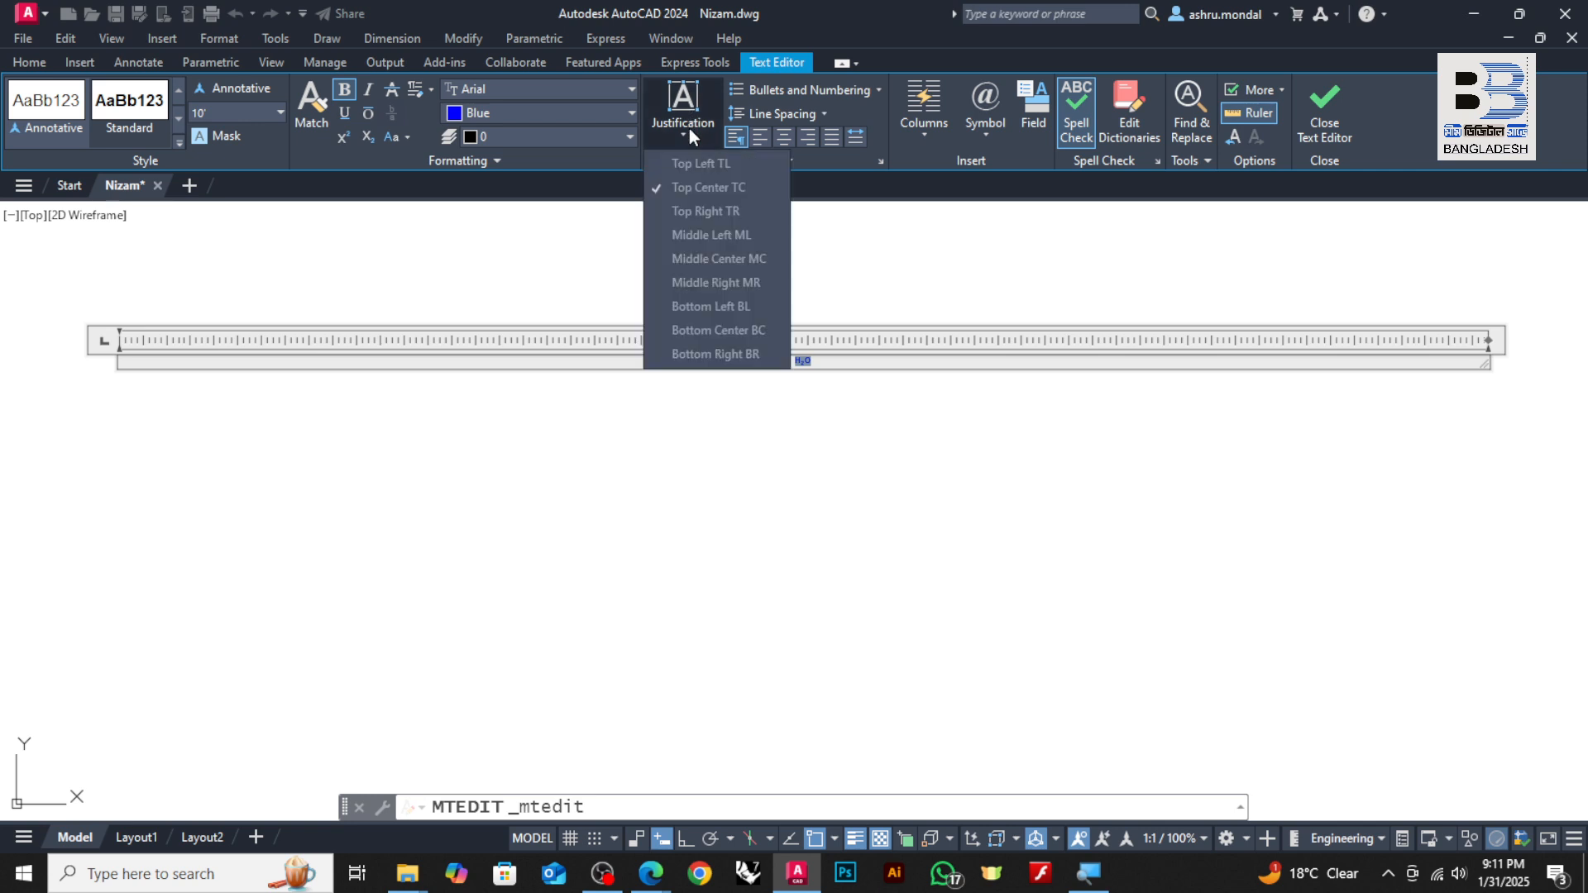
left_click(695, 212)
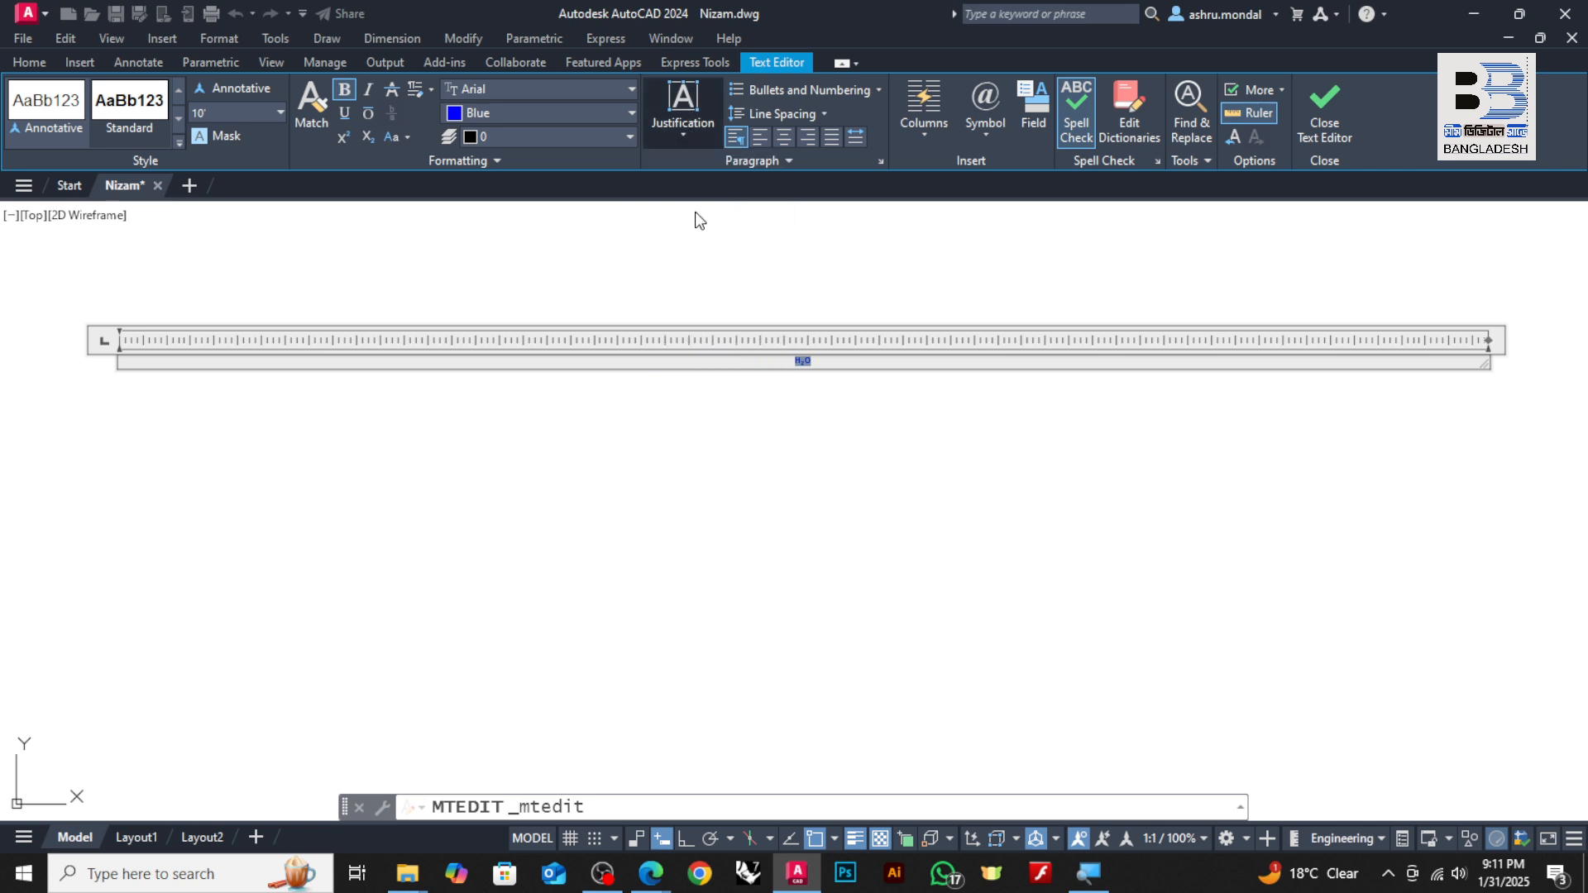
left_click(680, 127)
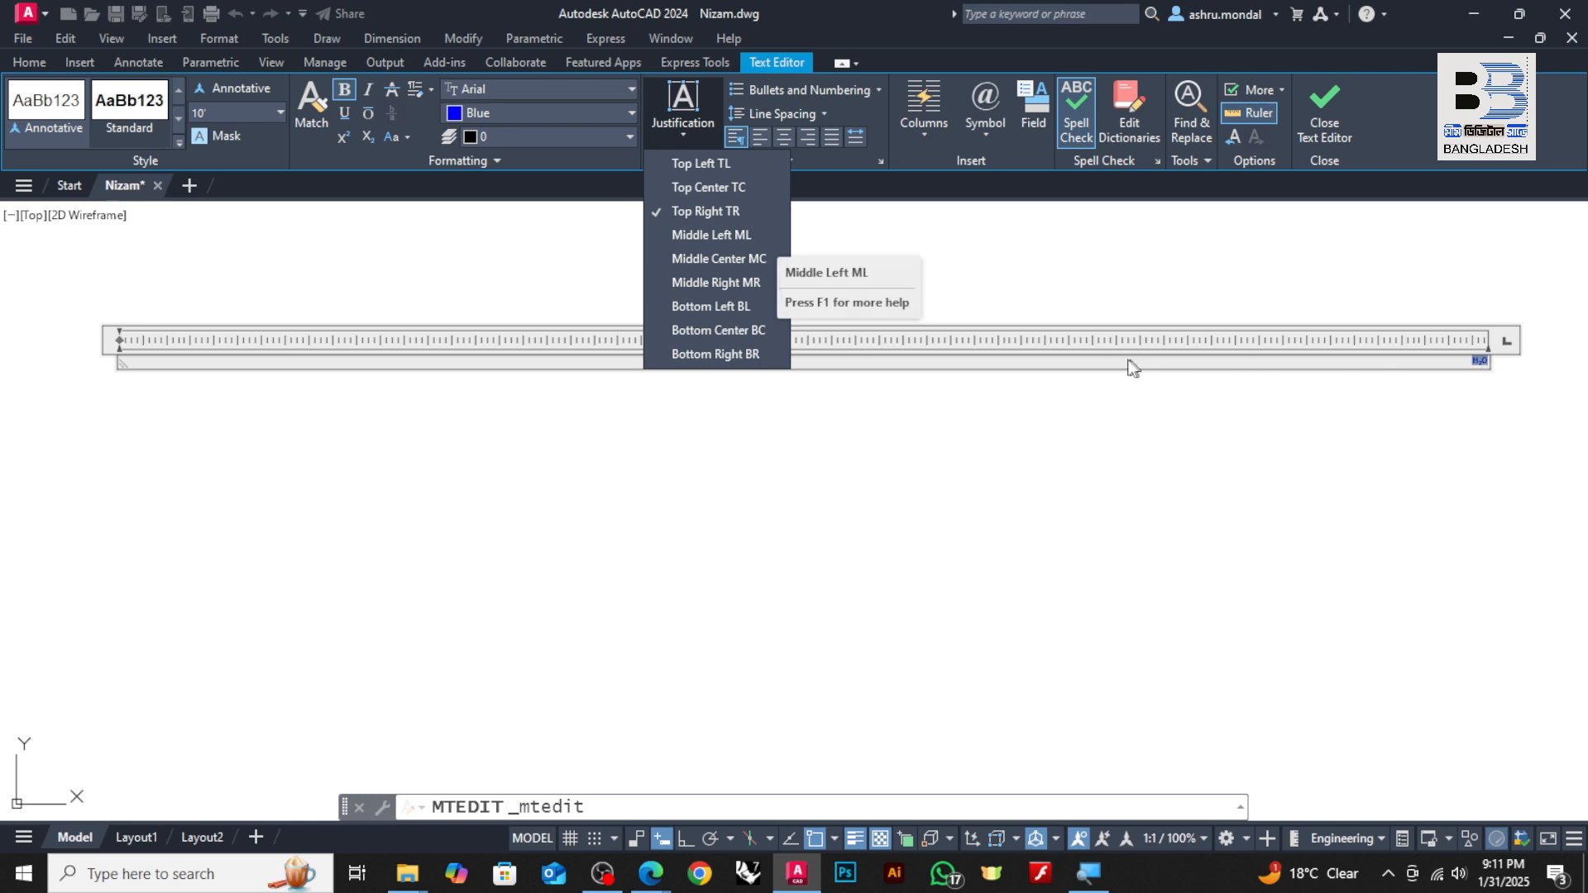
left_click(665, 163)
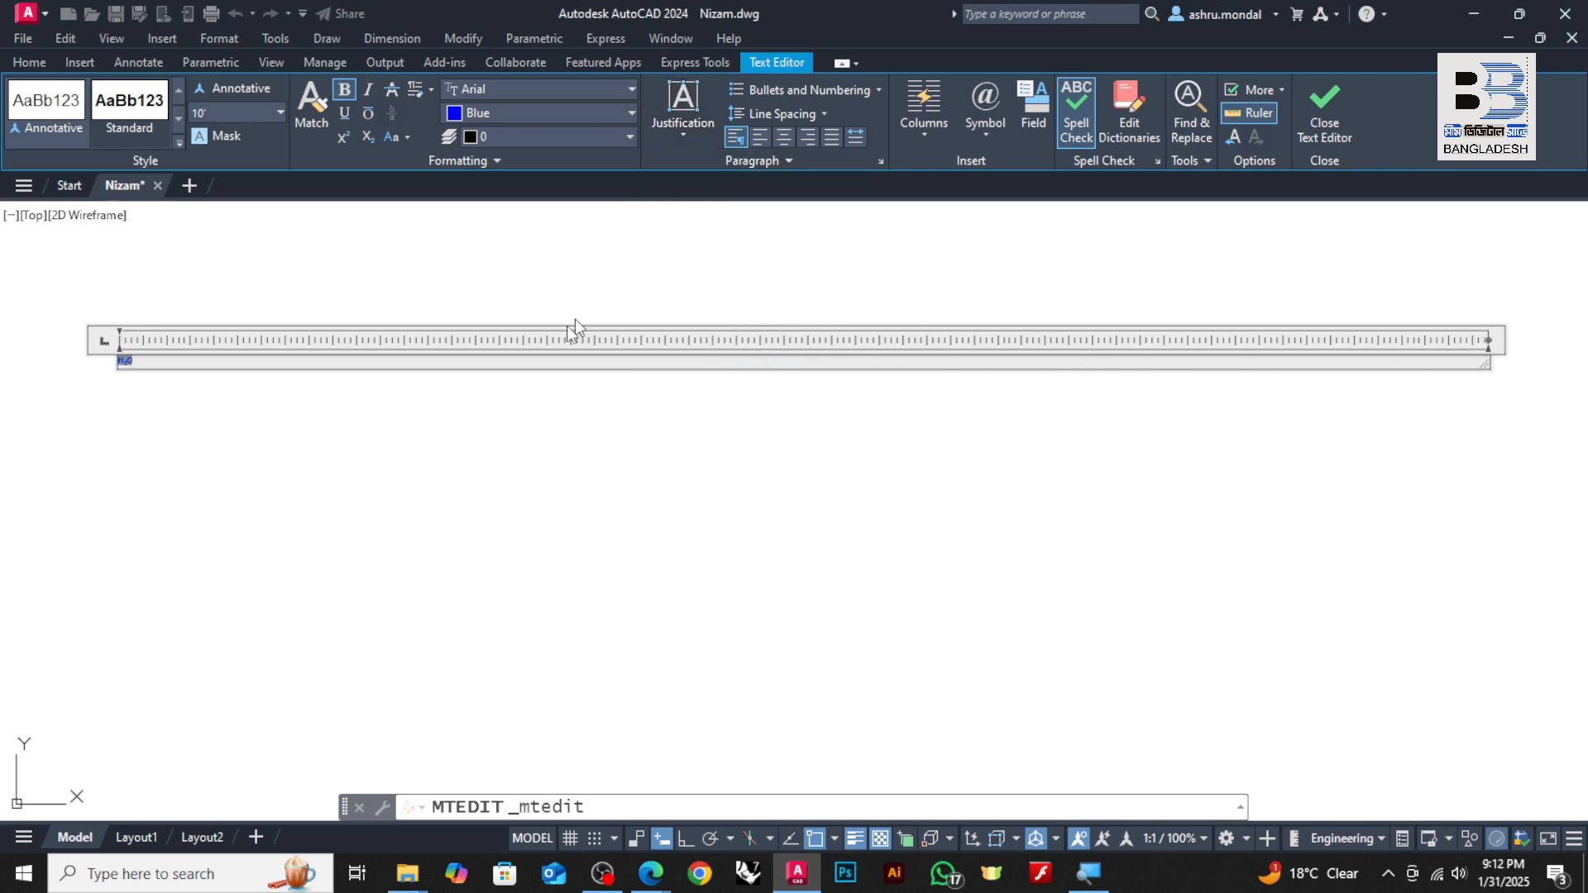
- Narrow the H2O text frame and append a long run of repeated H characters after the formula
left_click_drag(1486, 341, 234, 340)
scroll(415, 440, "up", 10)
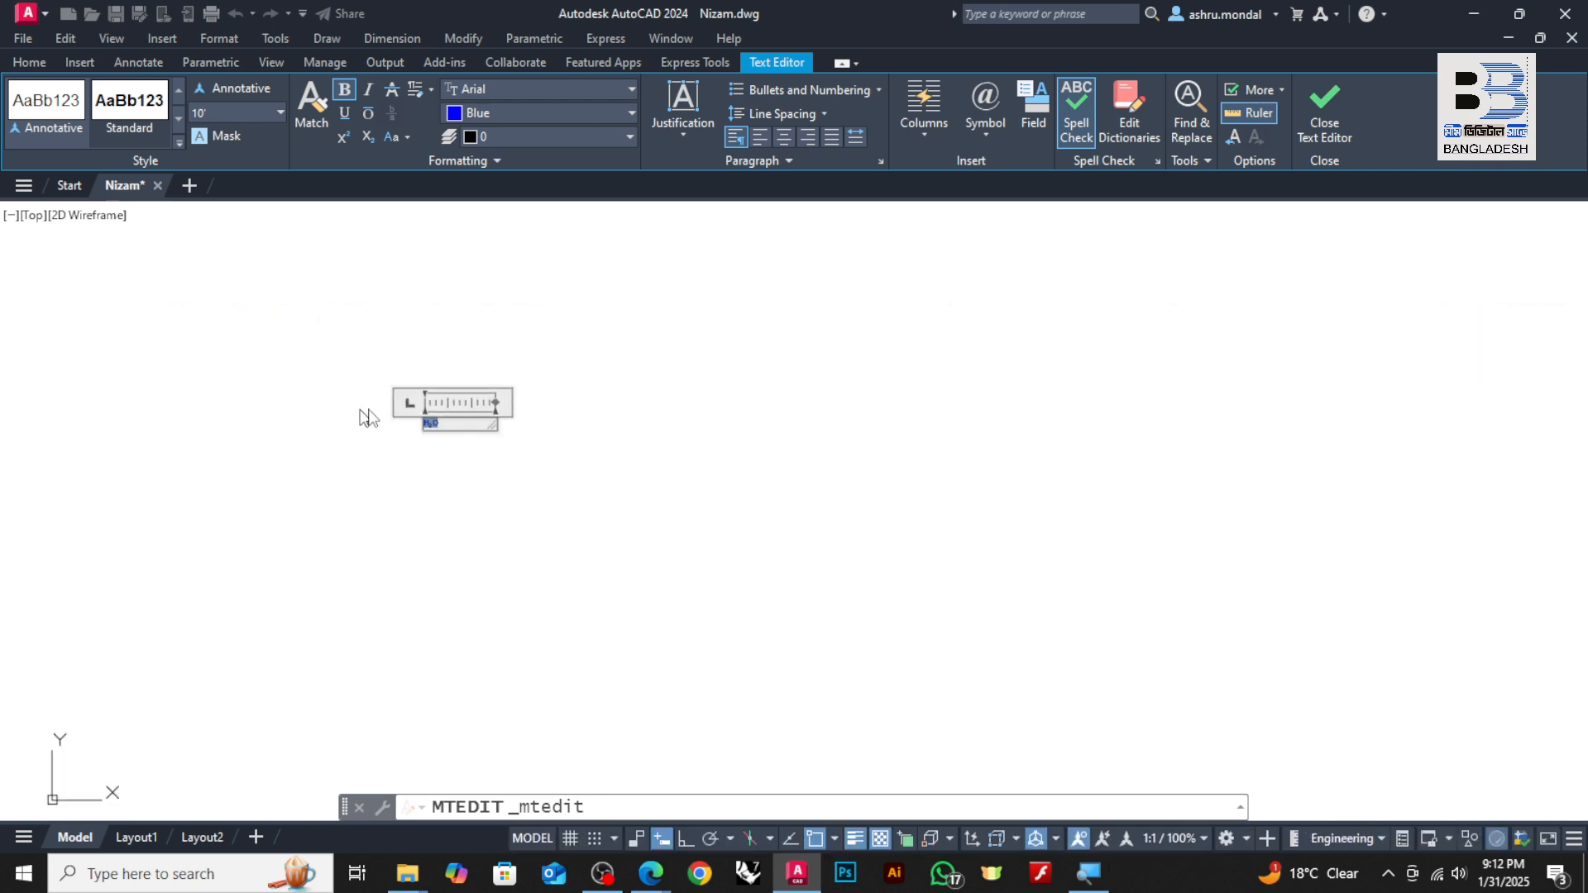
scroll(444, 497, "down", 4)
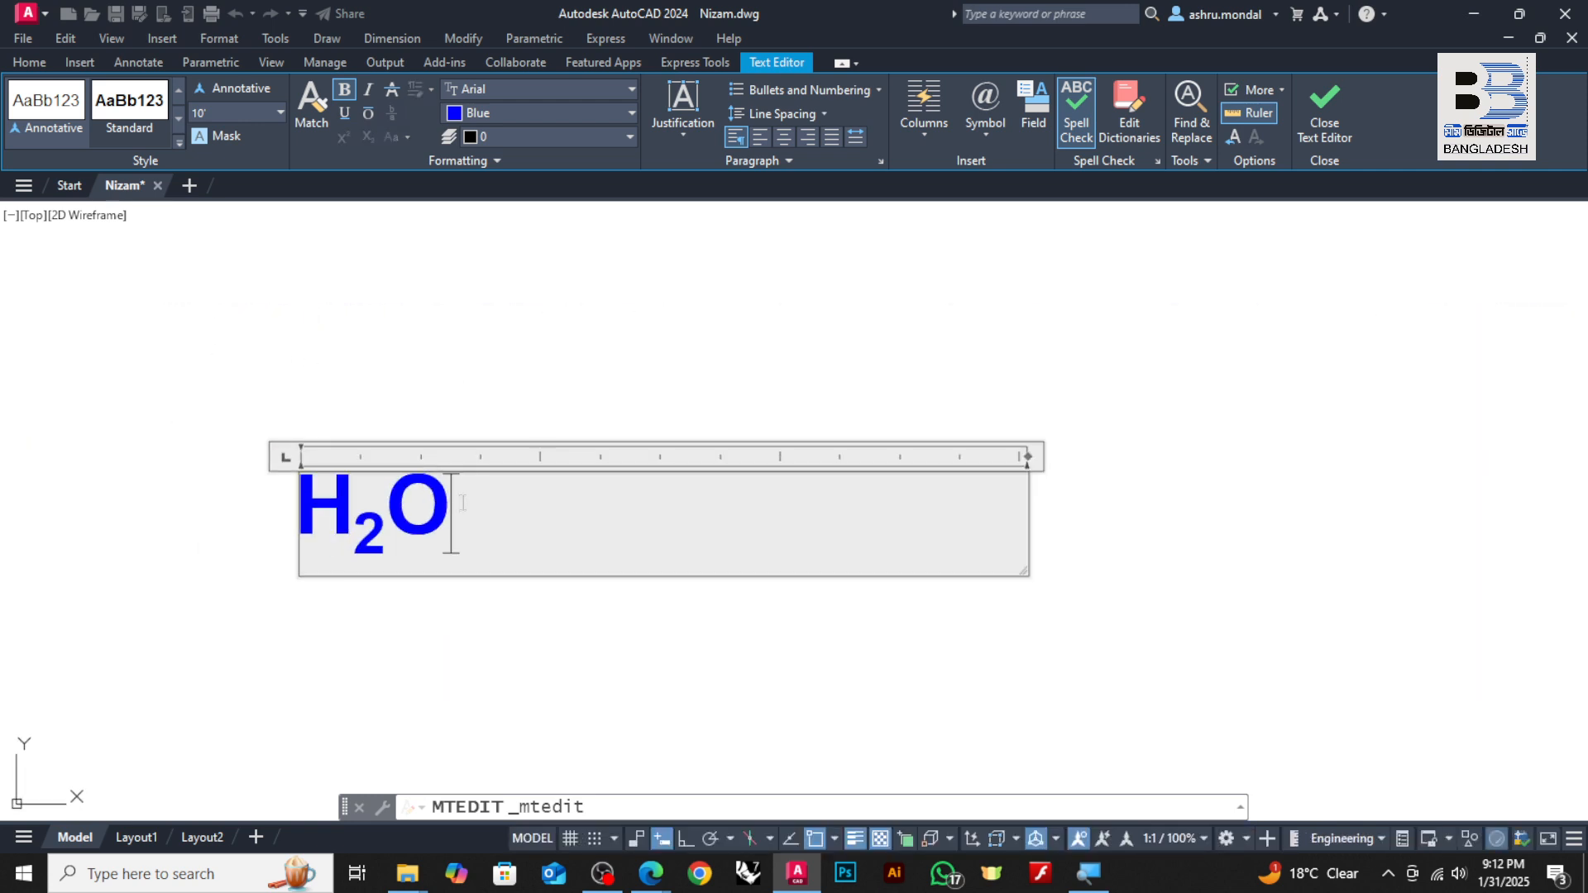
type("HHHHHHHHHHHHHHHHHHHHHH")
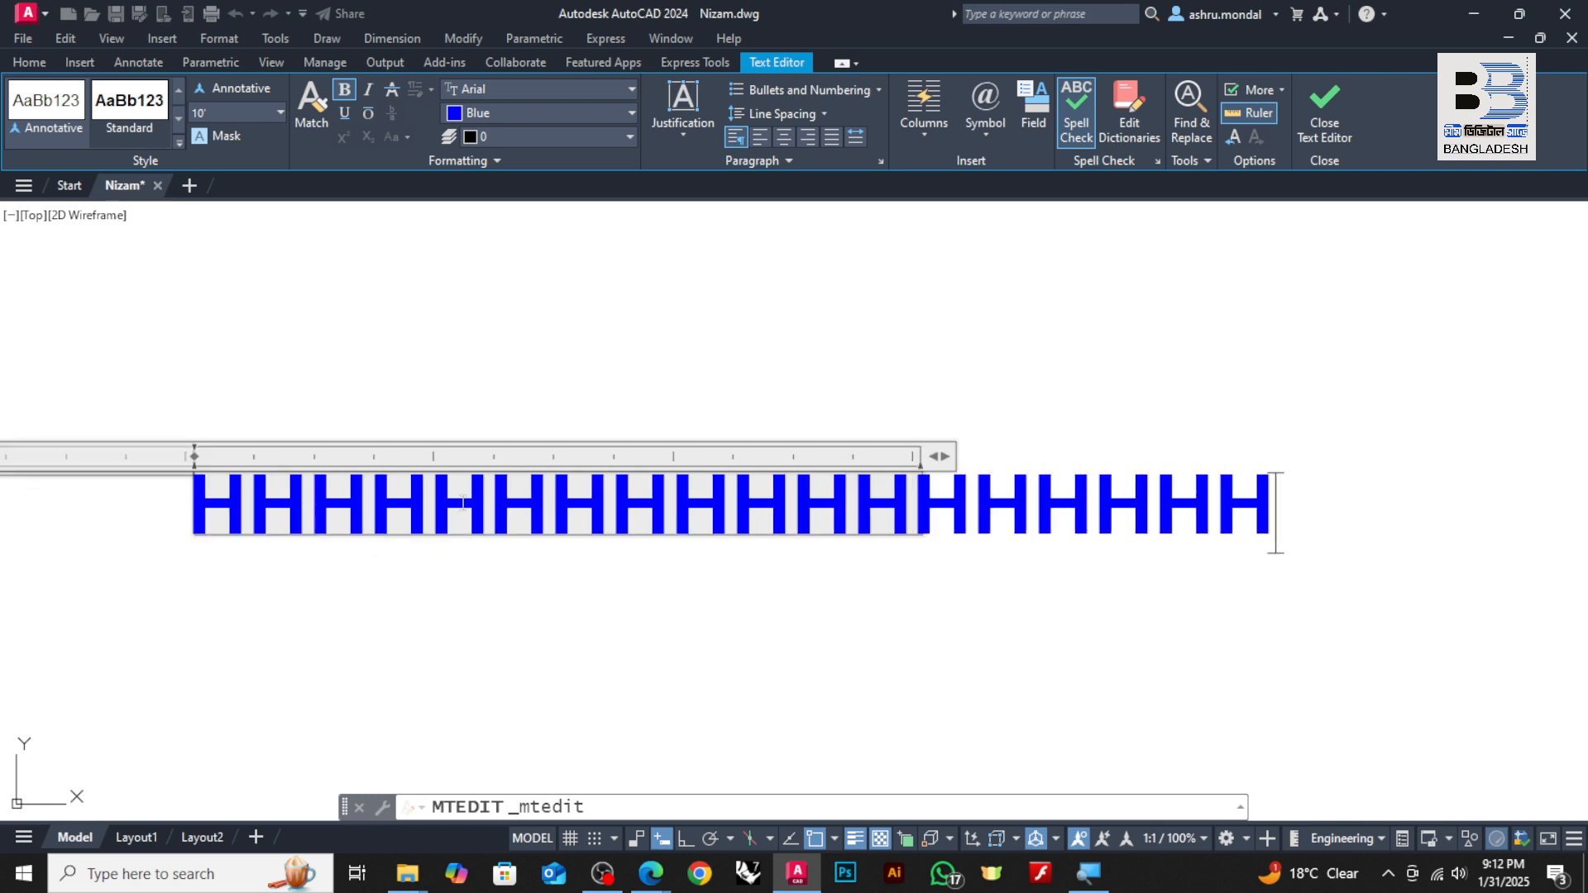
scroll(578, 541, "down", 5)
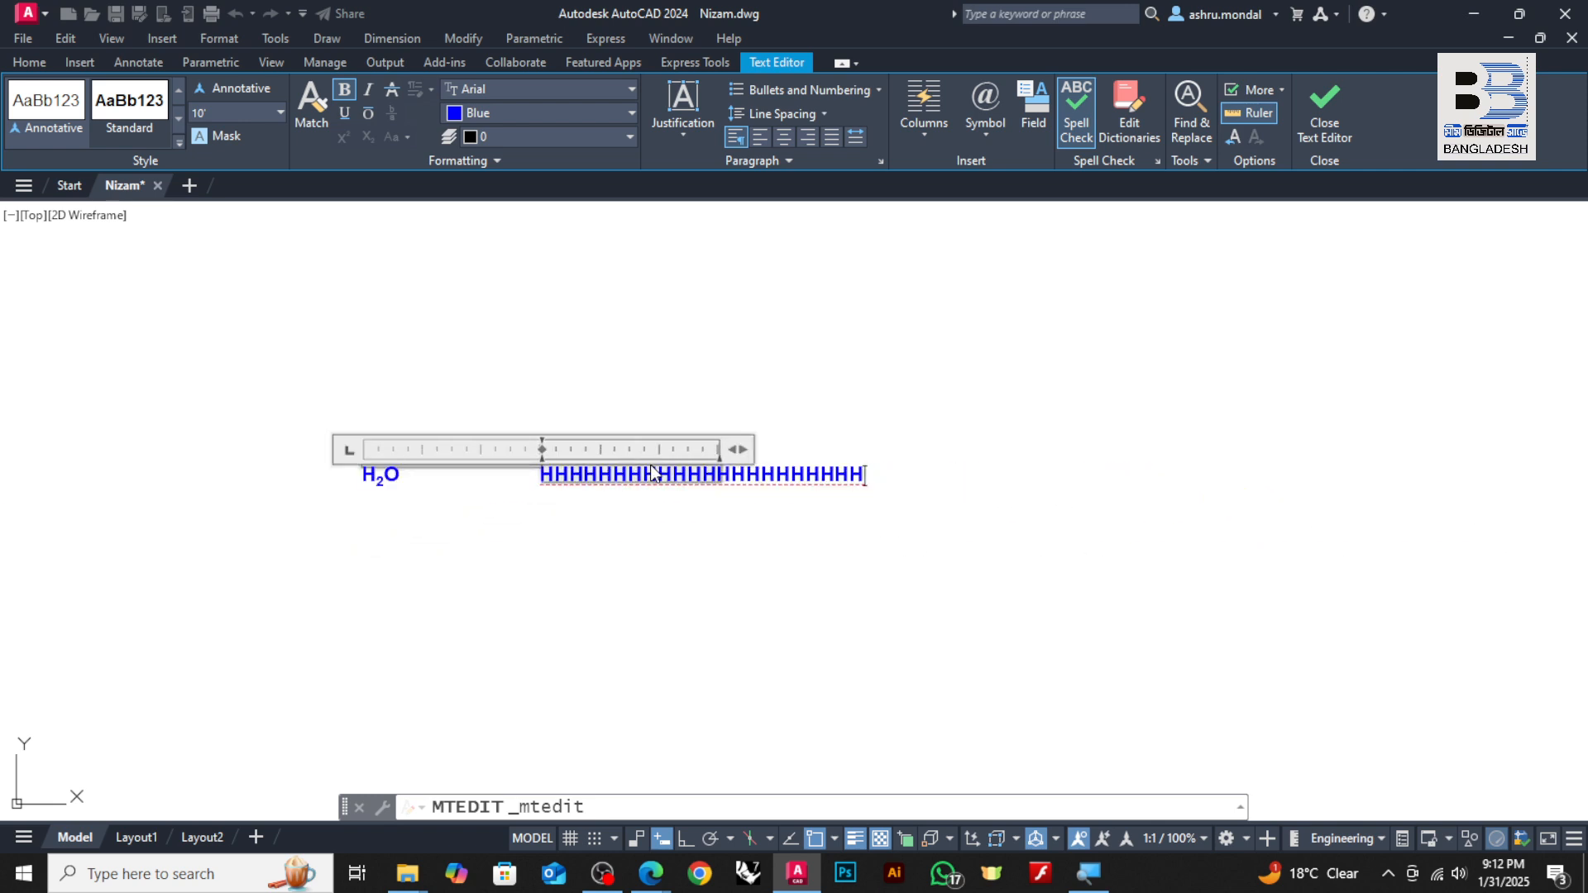
scroll(503, 459, "up", 2)
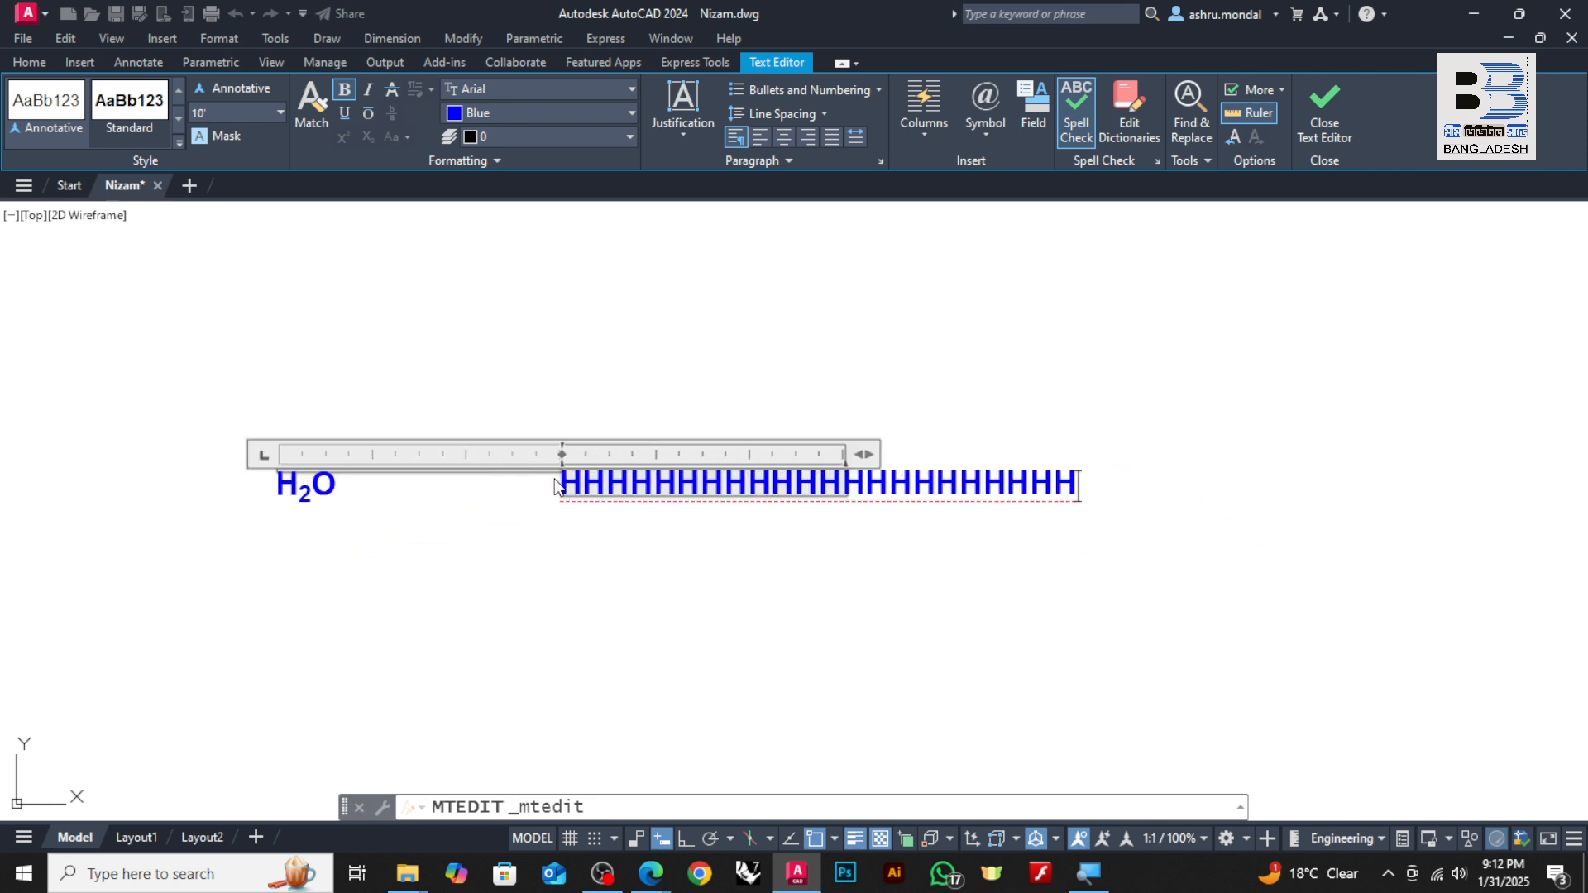
- Delete the H2O characters in front of the run of H characters
left_click(346, 487)
key("BackSpace")
key("BackSpace")
key("BackSpace")
key("BackSpace")
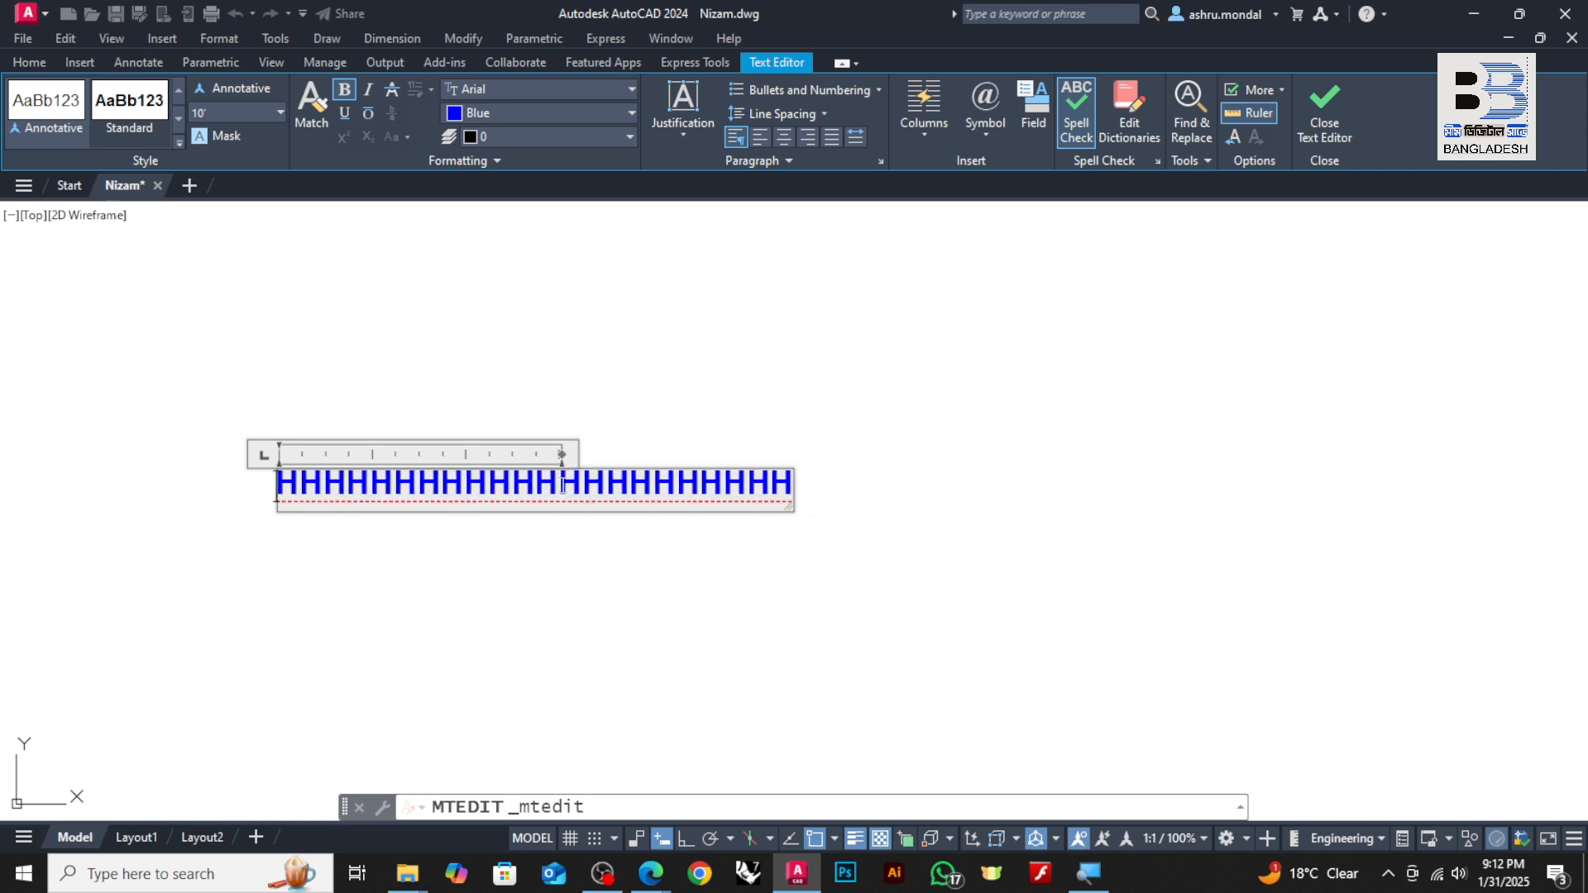
- Widen the text frame past the row of H characters, append "DDDD" and close the text editor
left_click_drag(571, 458, 808, 472)
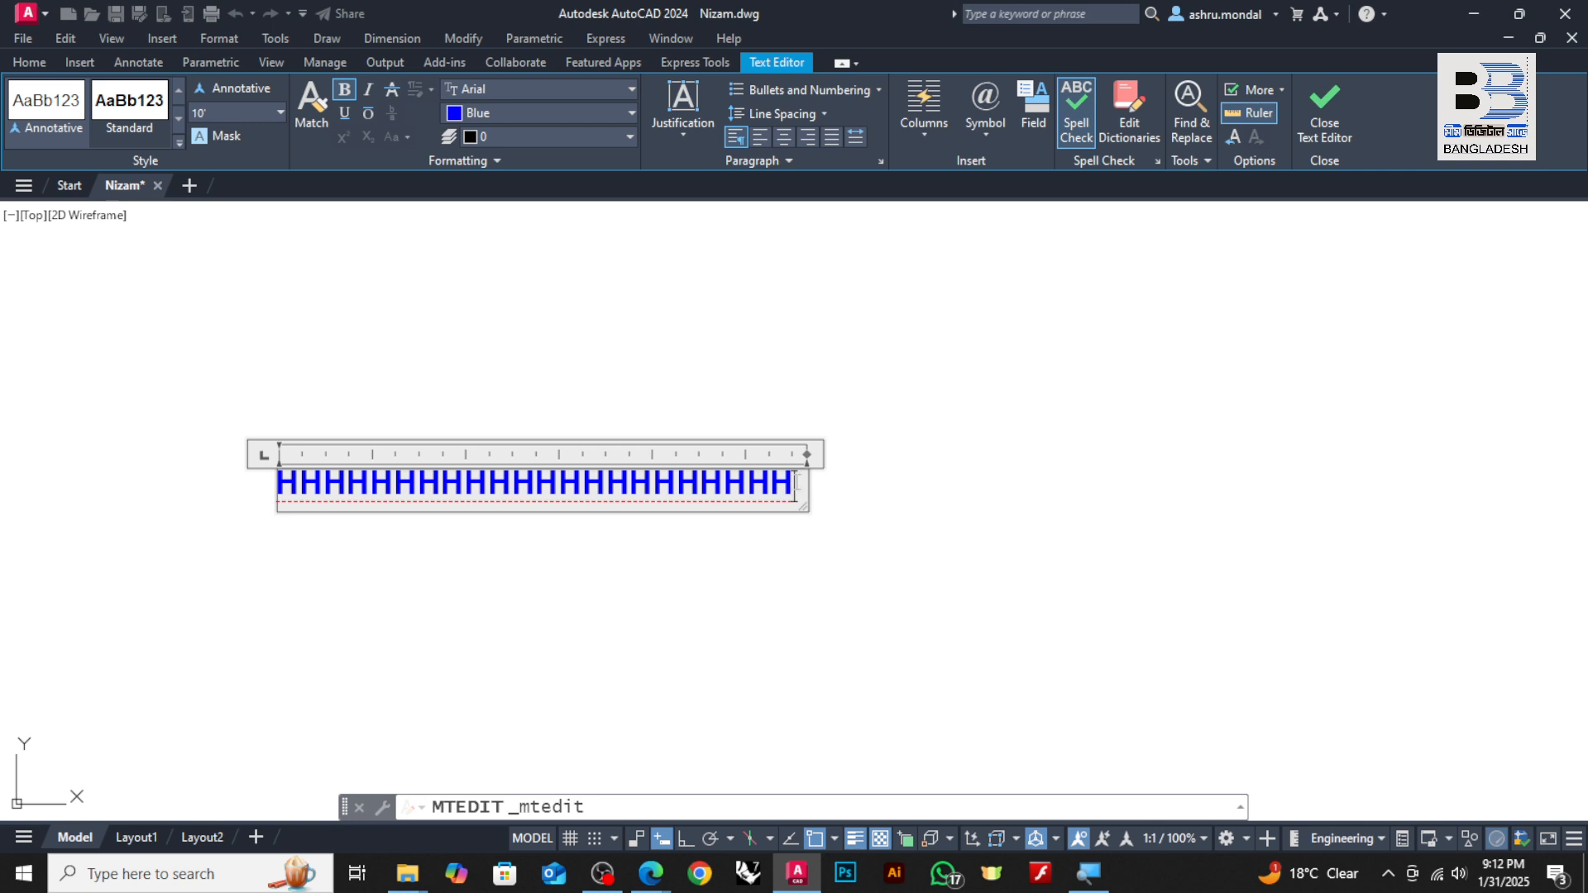
type("DDDD")
left_click(659, 545)
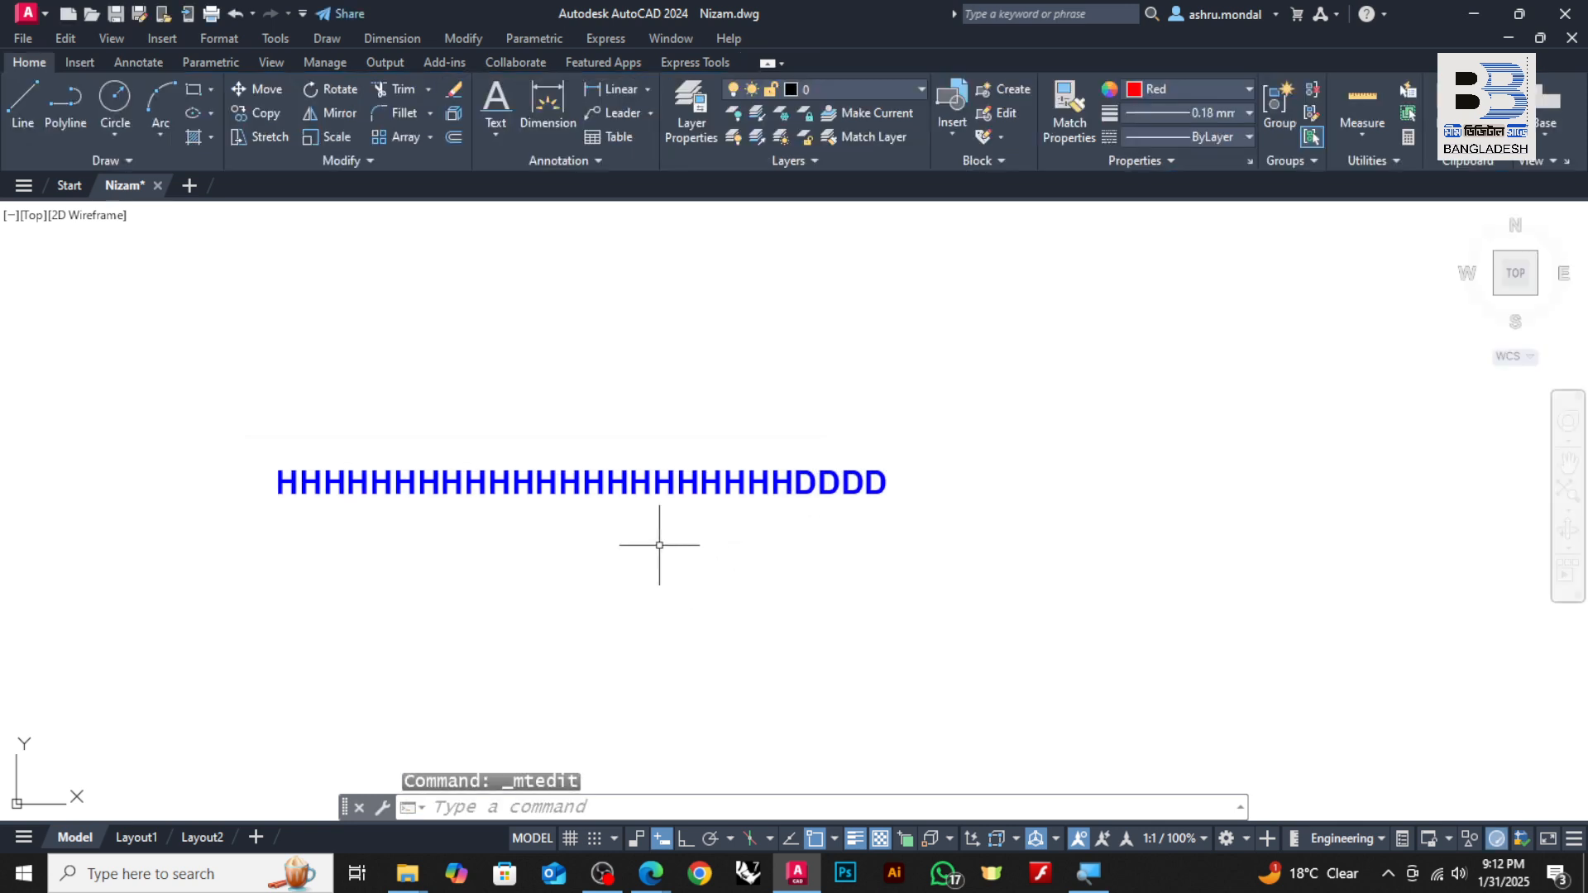
left_click(716, 394)
left_click(516, 559)
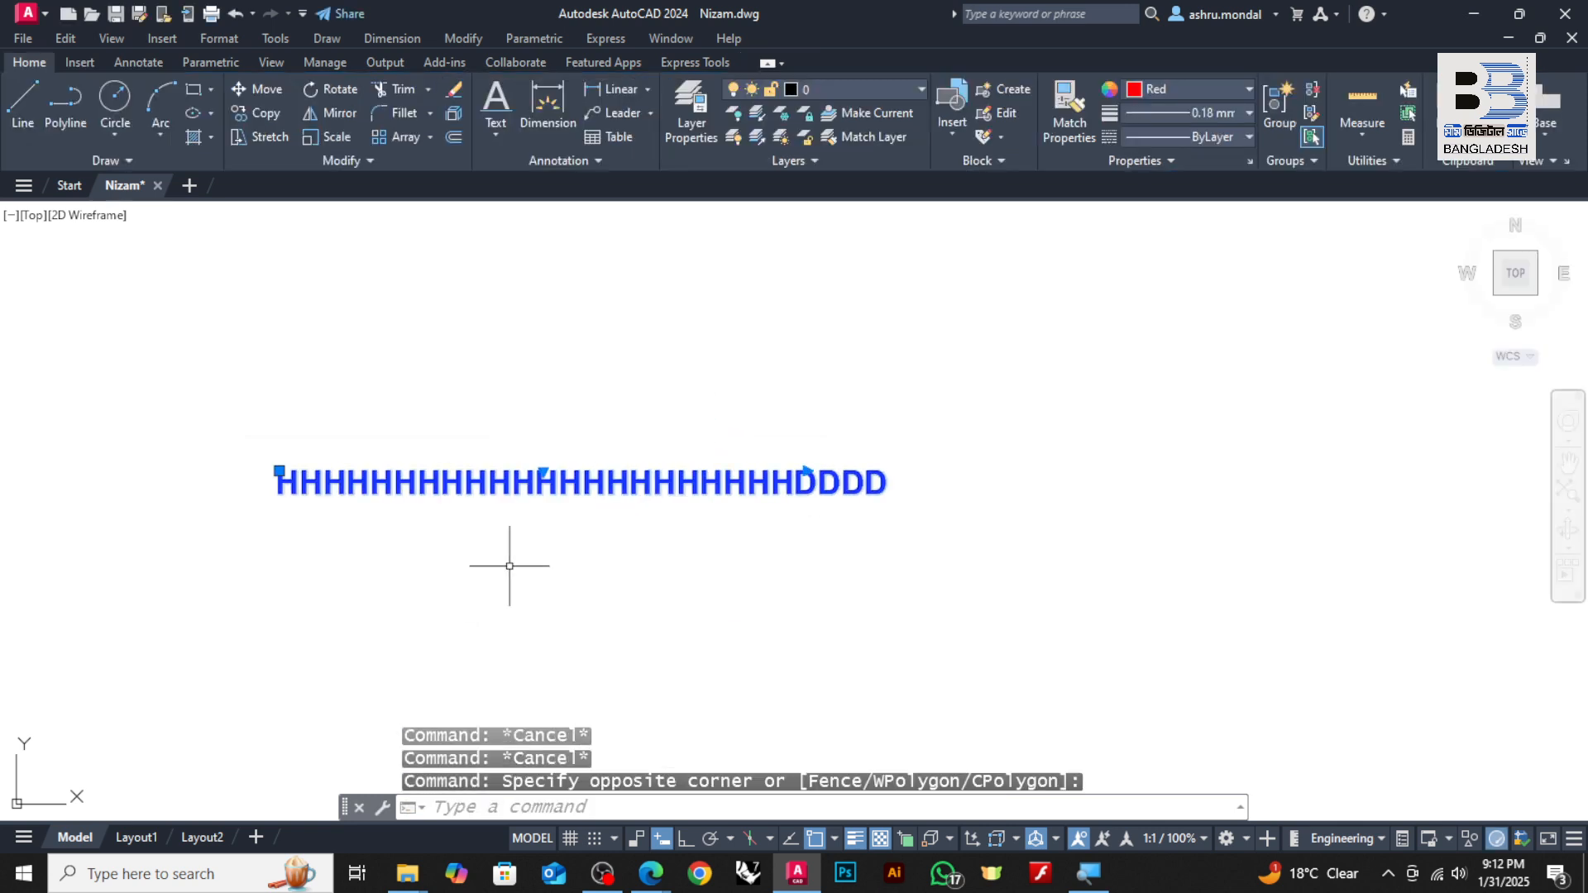
double_click(534, 486)
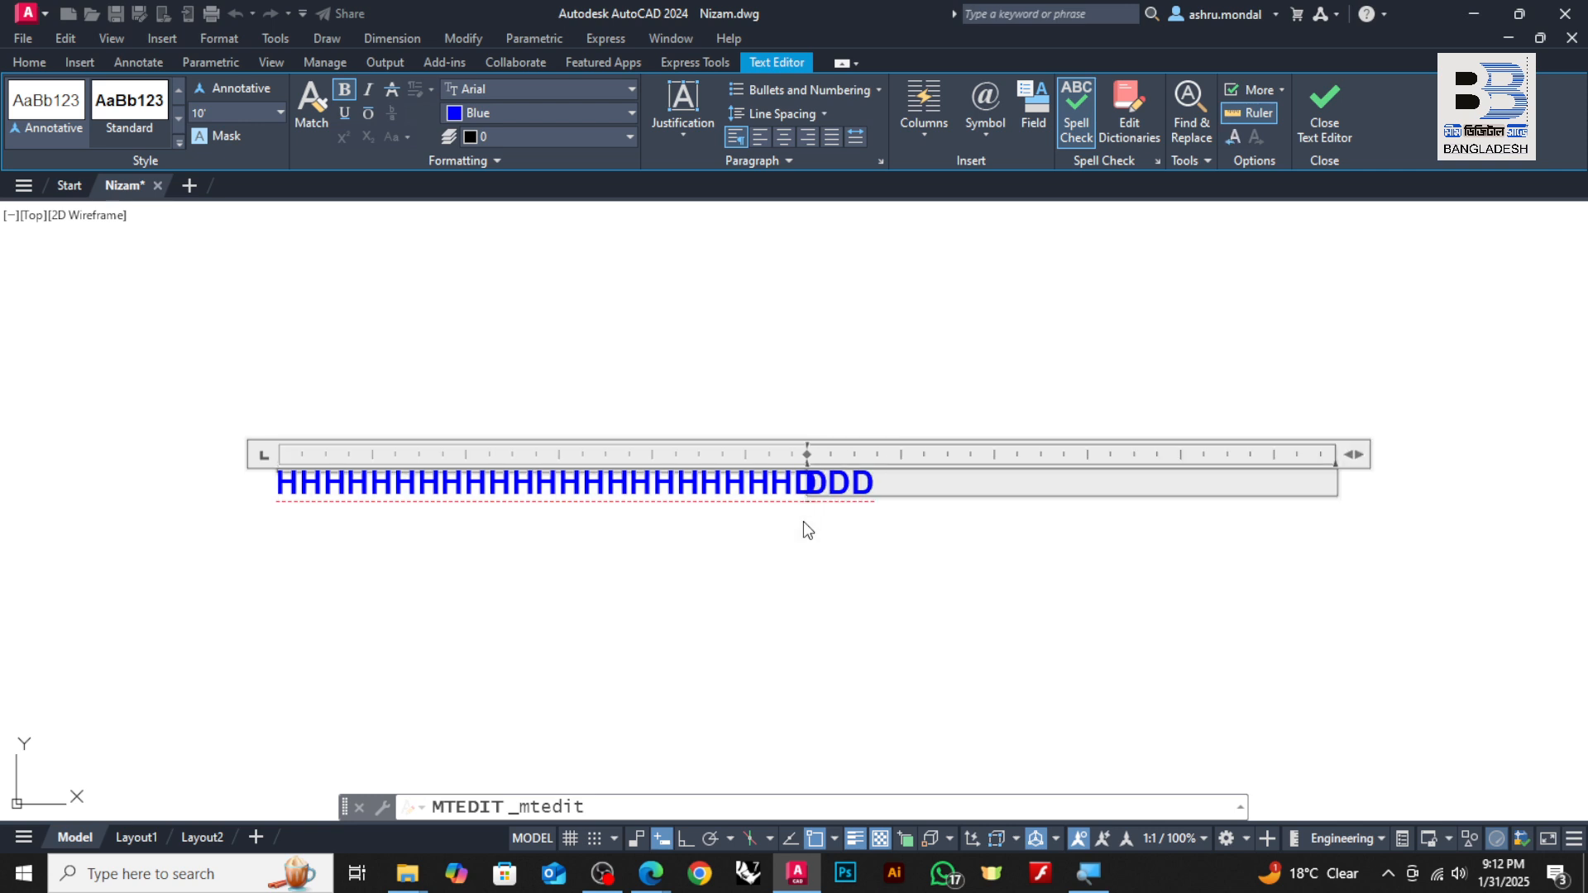
key("Return")
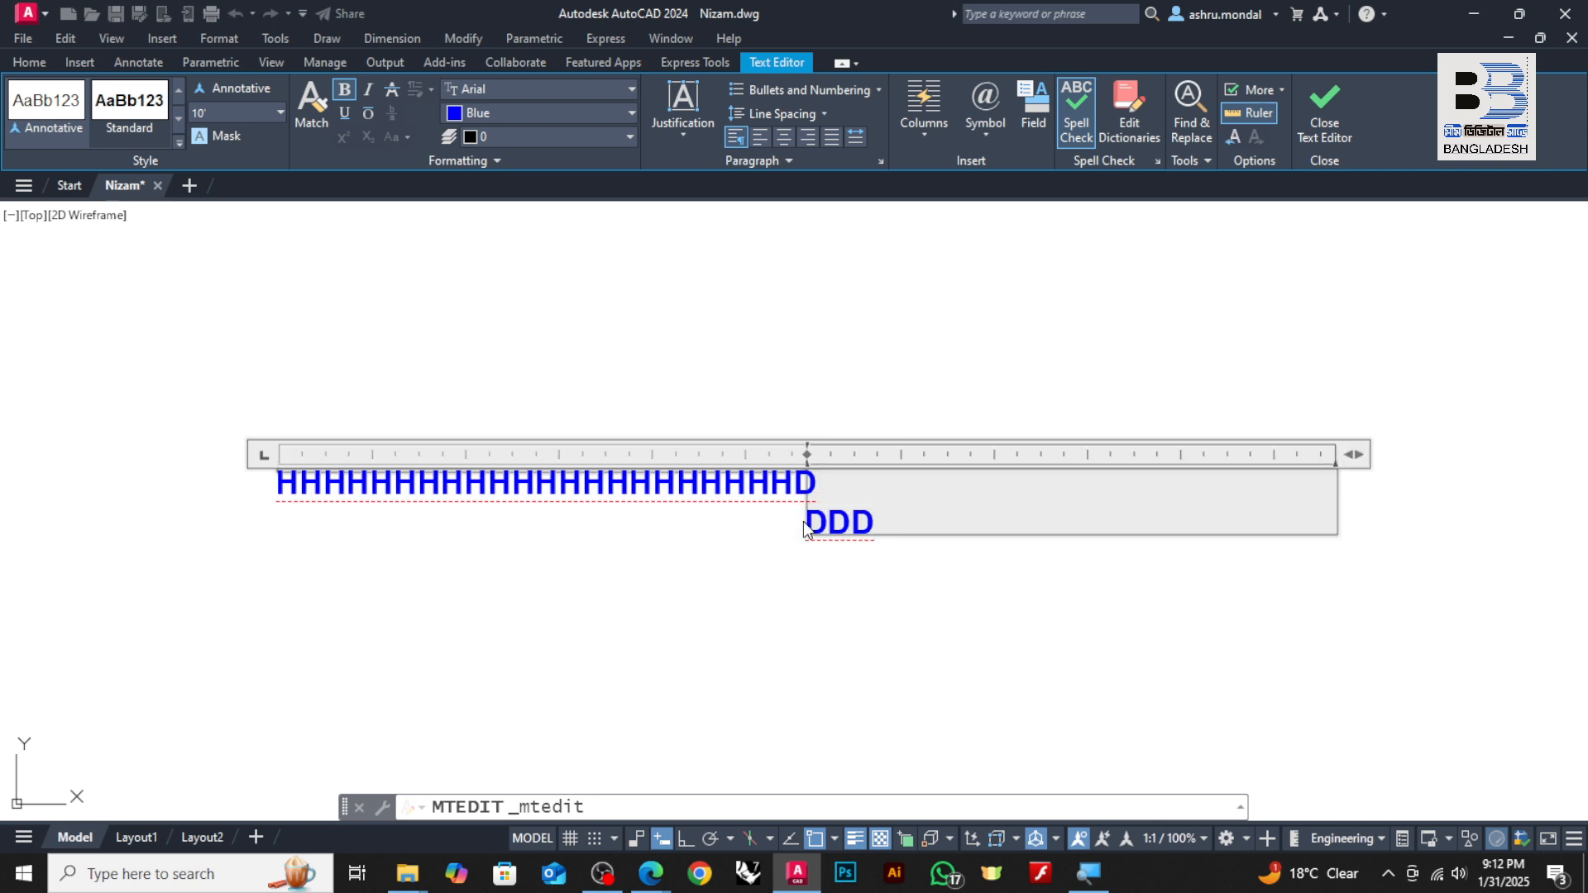
key("Escape")
left_click(899, 432)
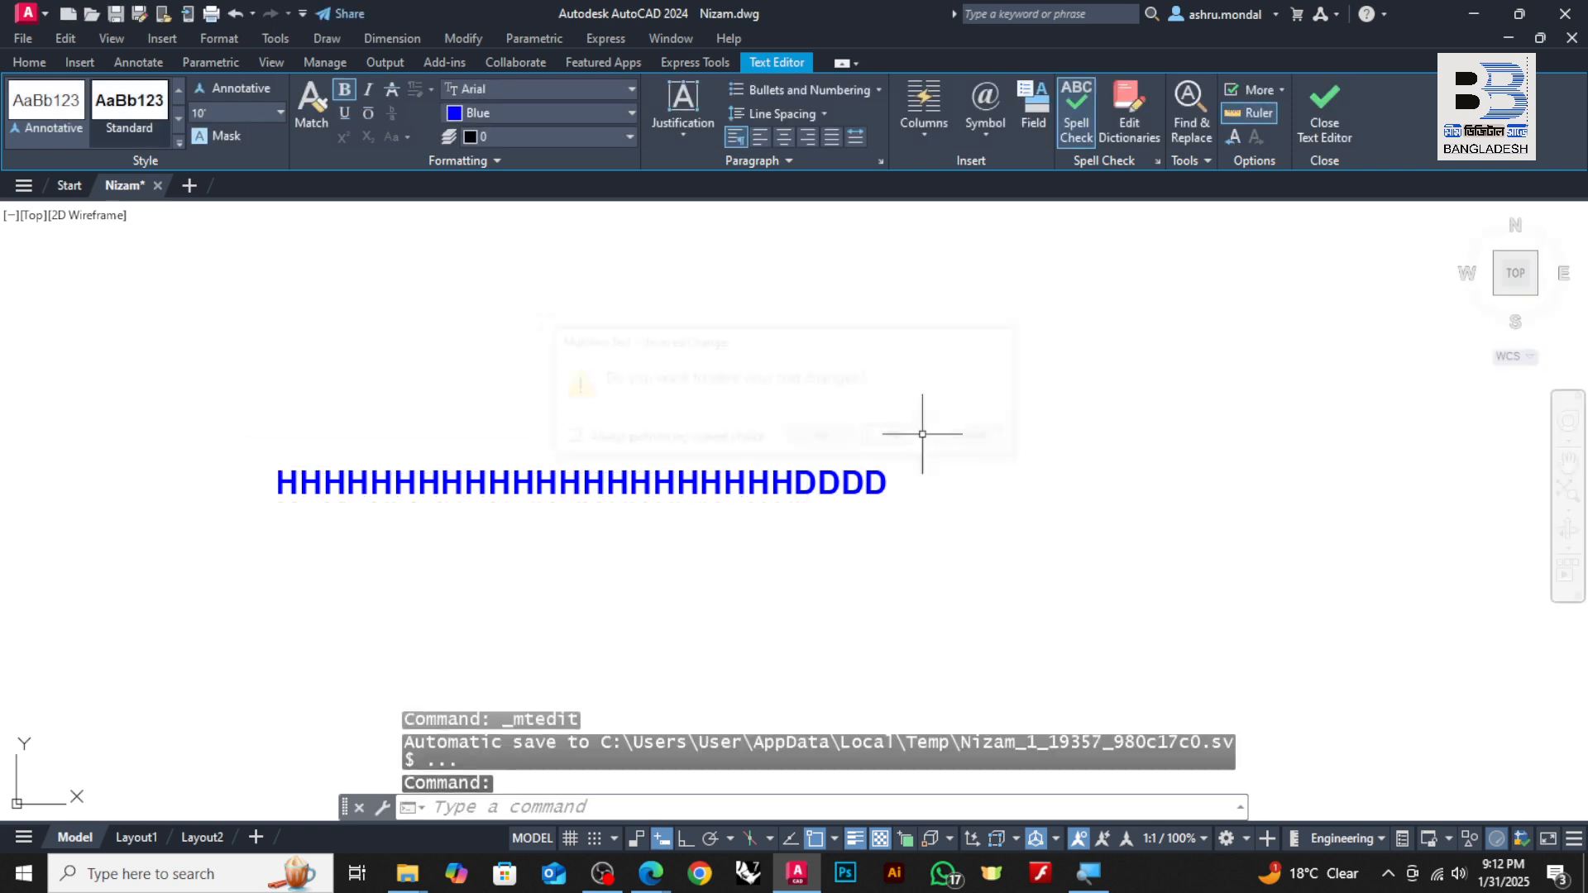
- Select the line of H and D characters and delete it from the drawing
left_click(963, 411)
left_click(631, 543)
key("Delete")
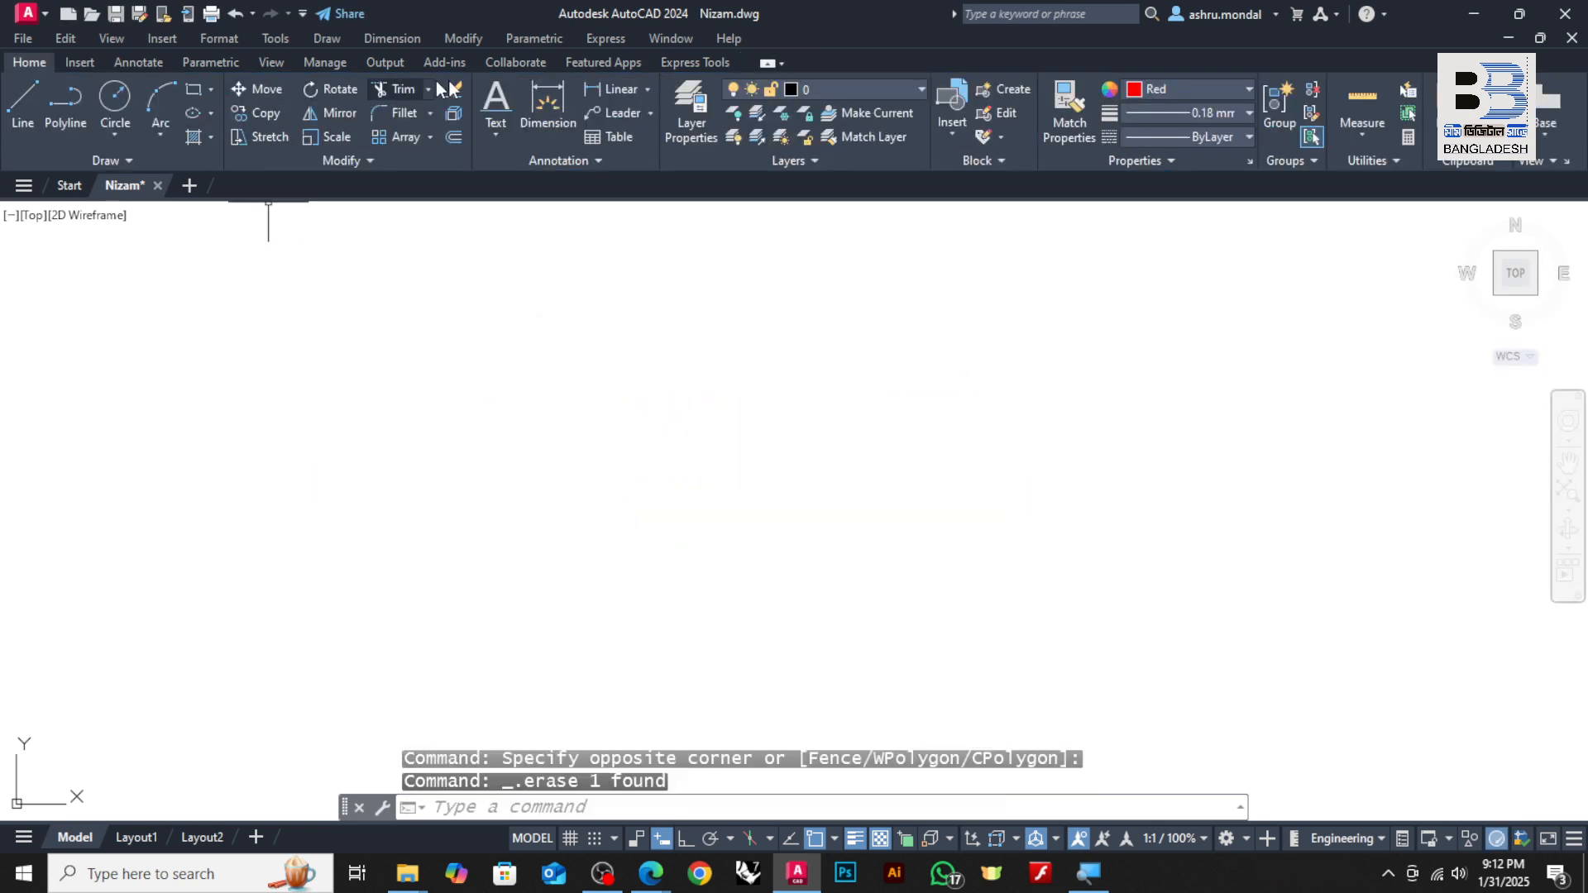
- Create a new multiline text with the MT command in a tall, narrow frame and enter a person's first name
type("M")
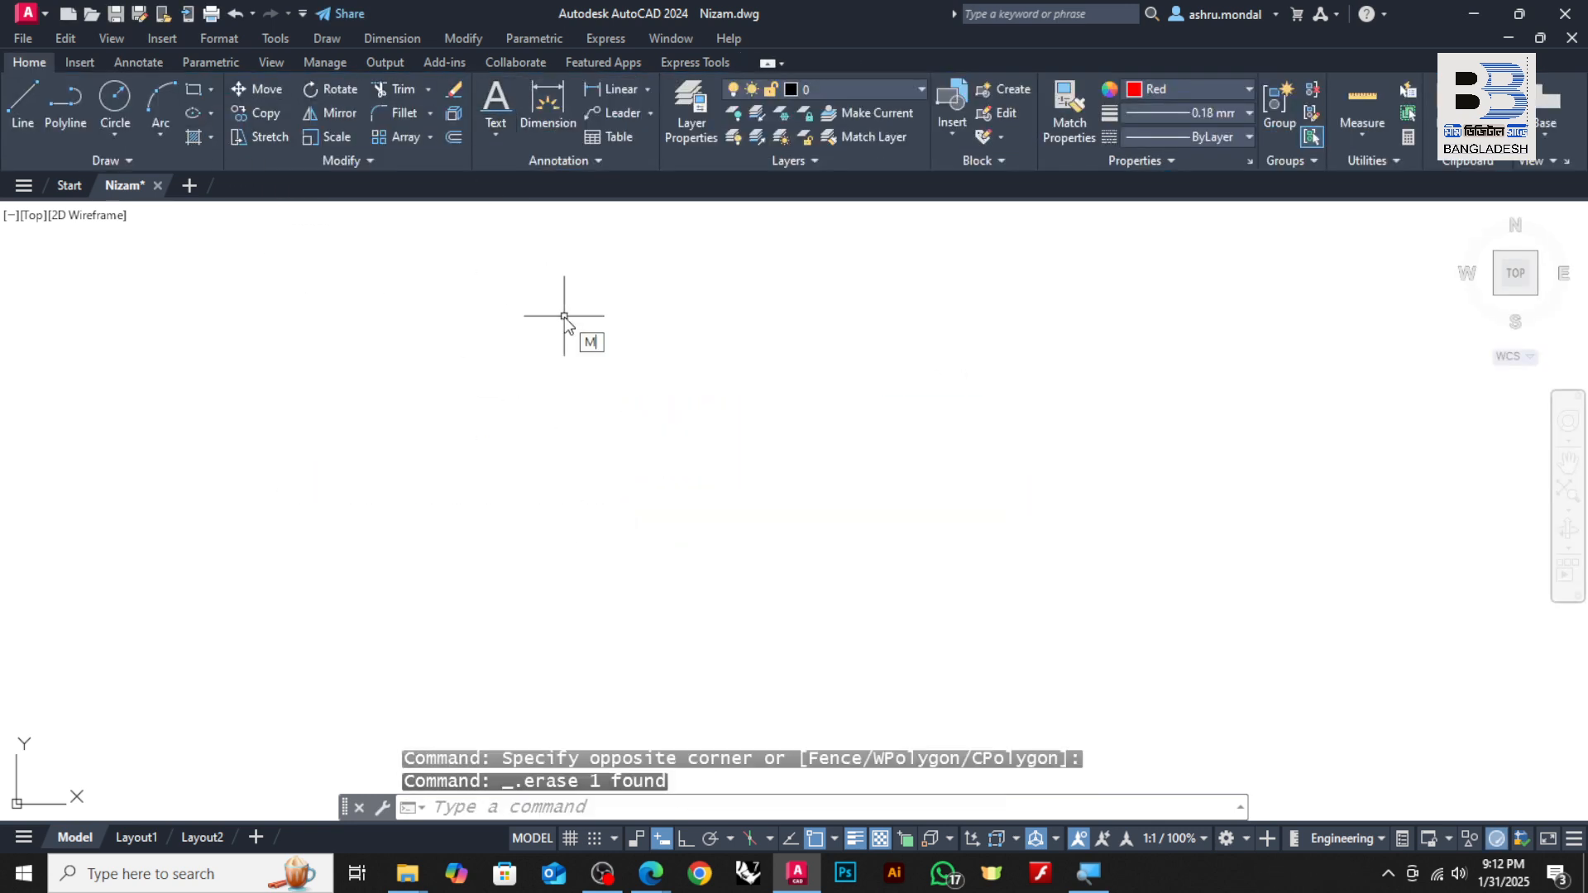
type("t")
key("Return")
left_click(552, 314)
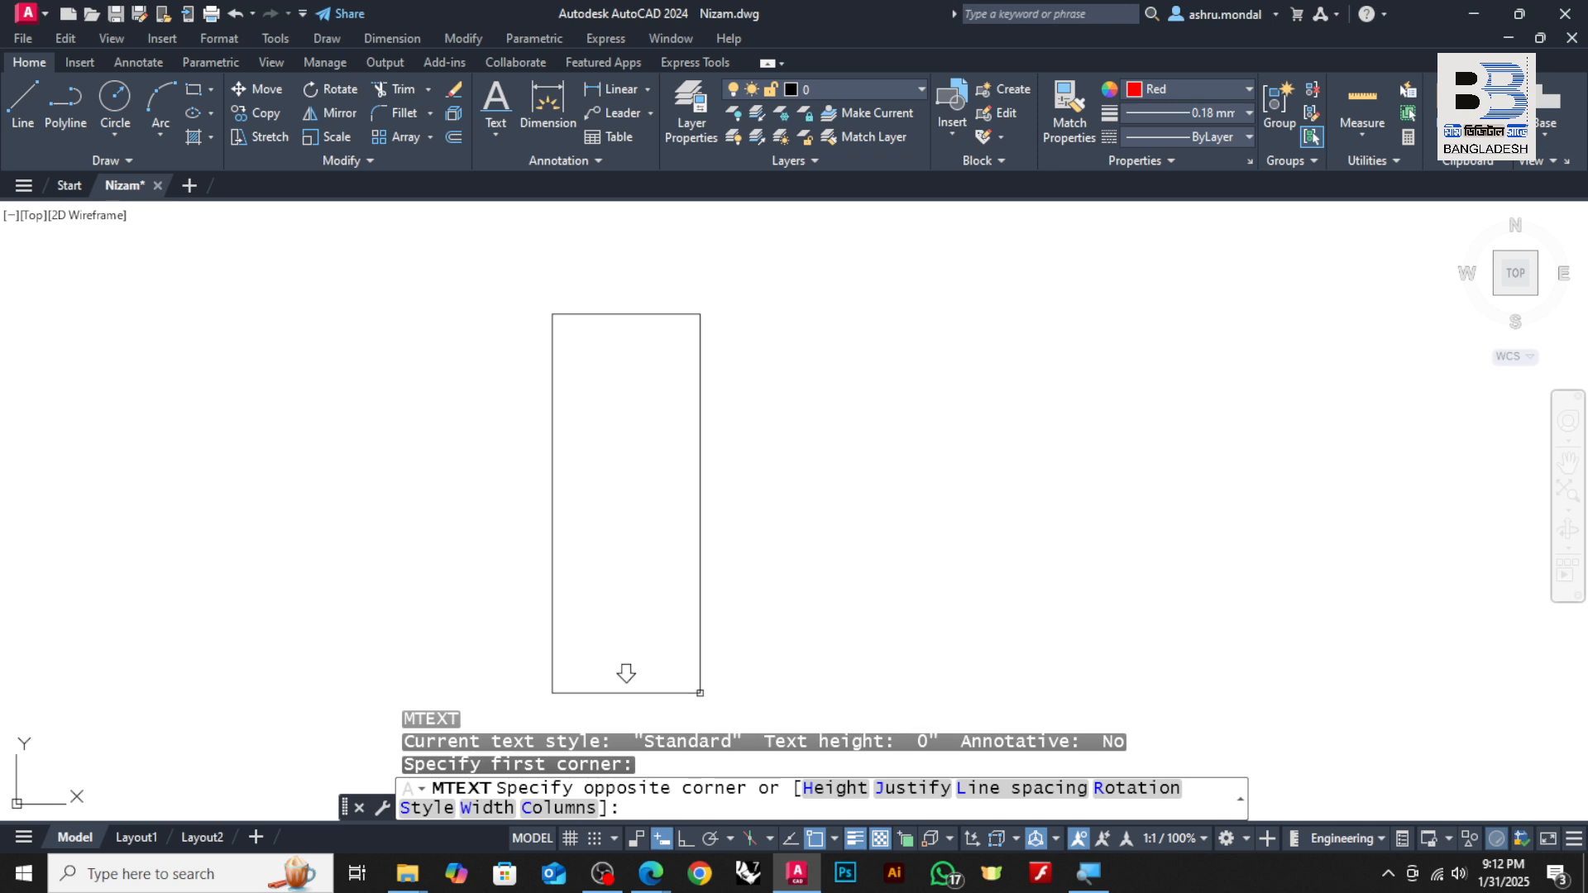
left_click(699, 693)
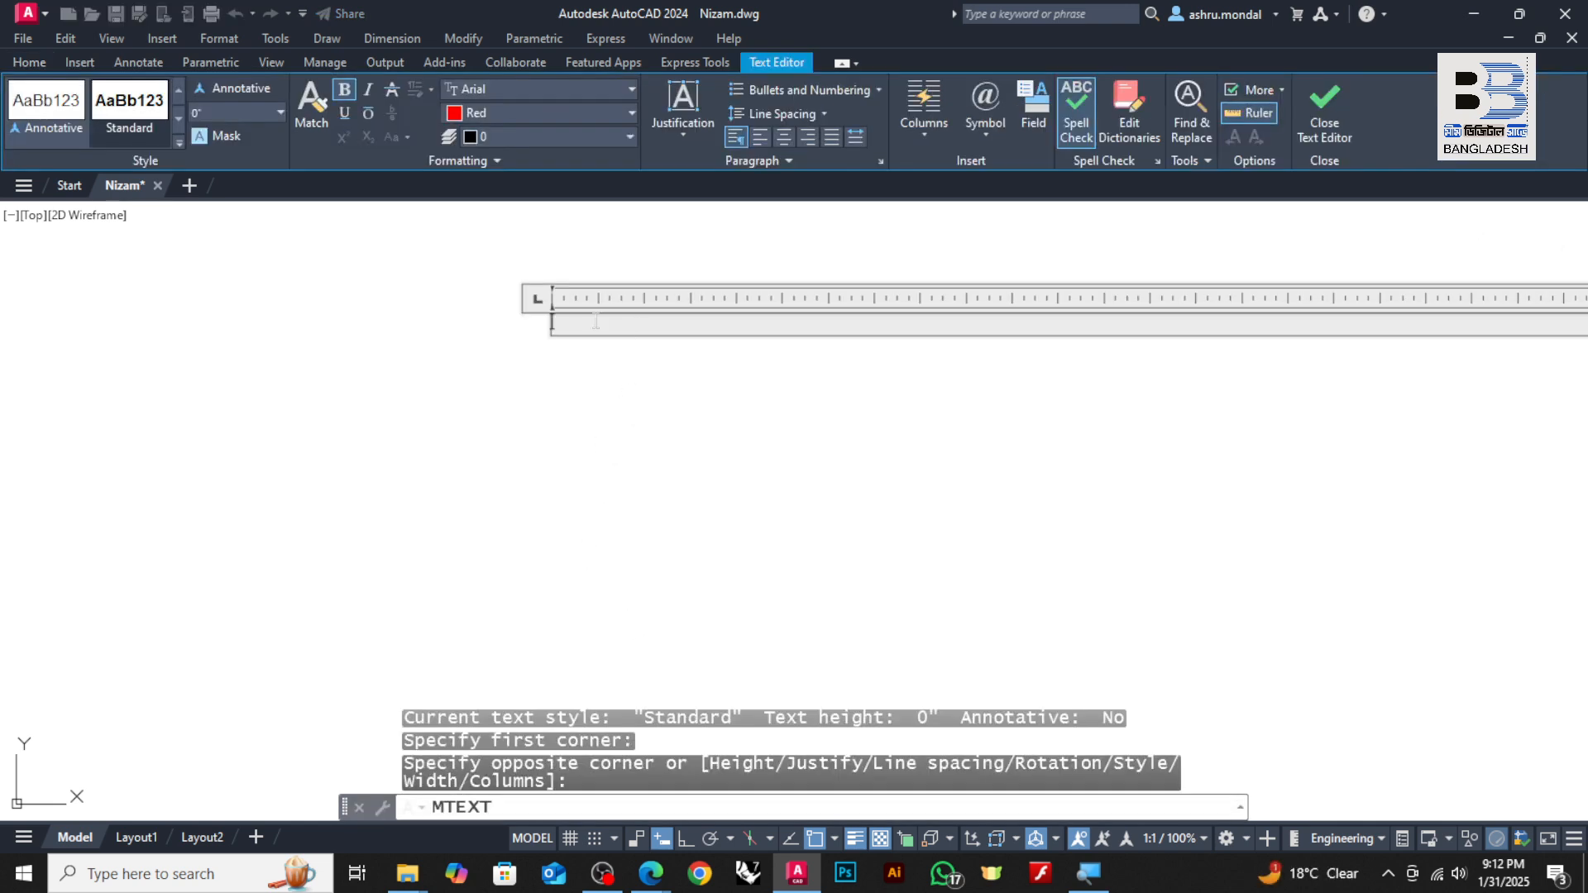
type("A")
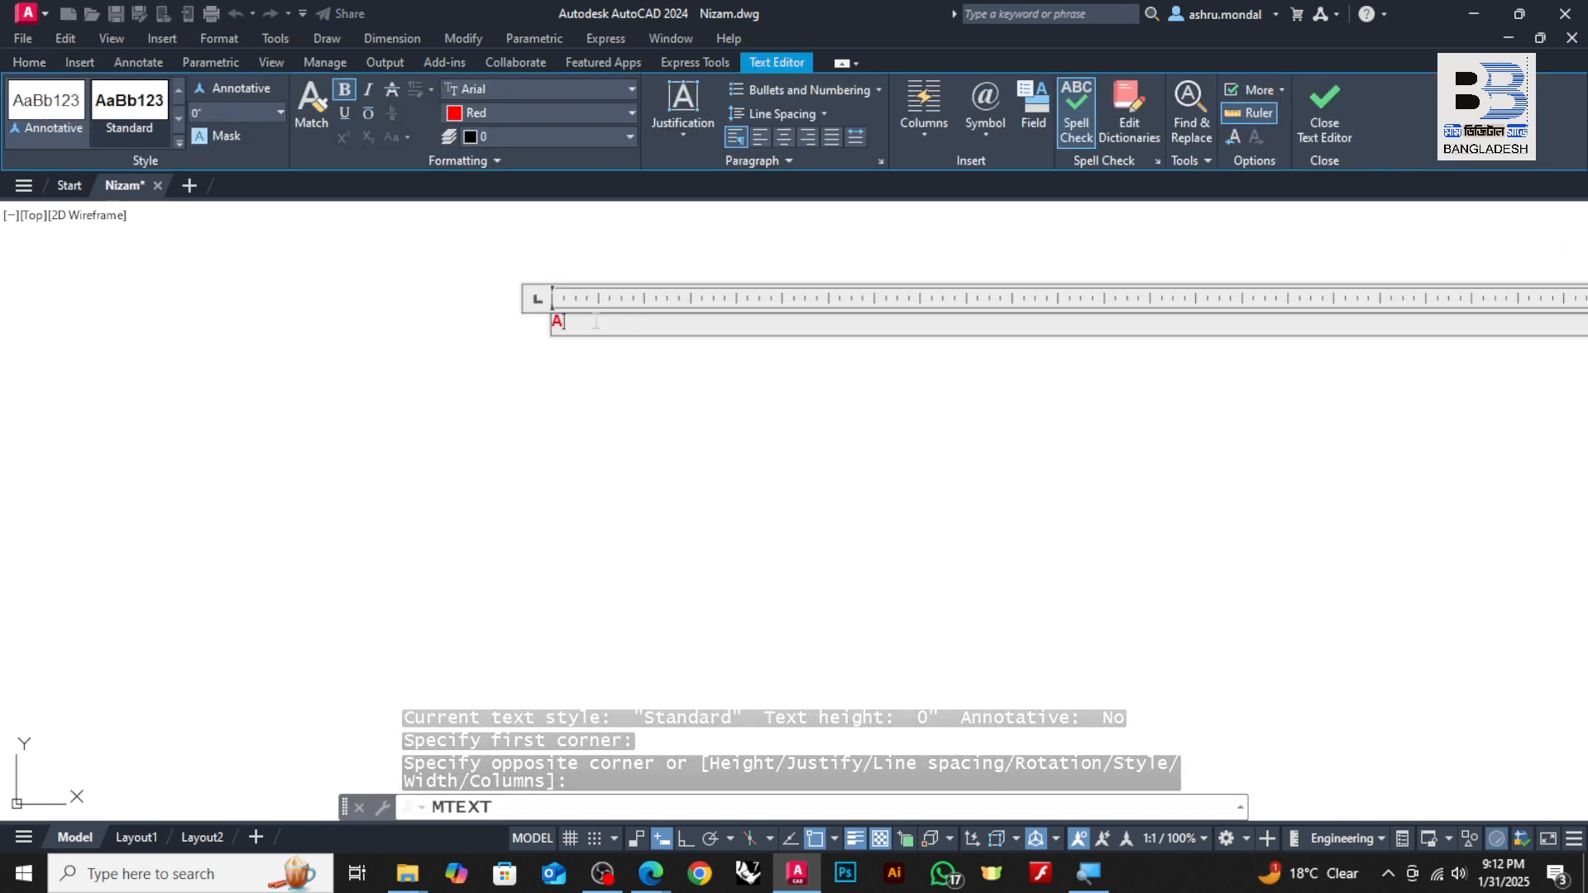
type("shru")
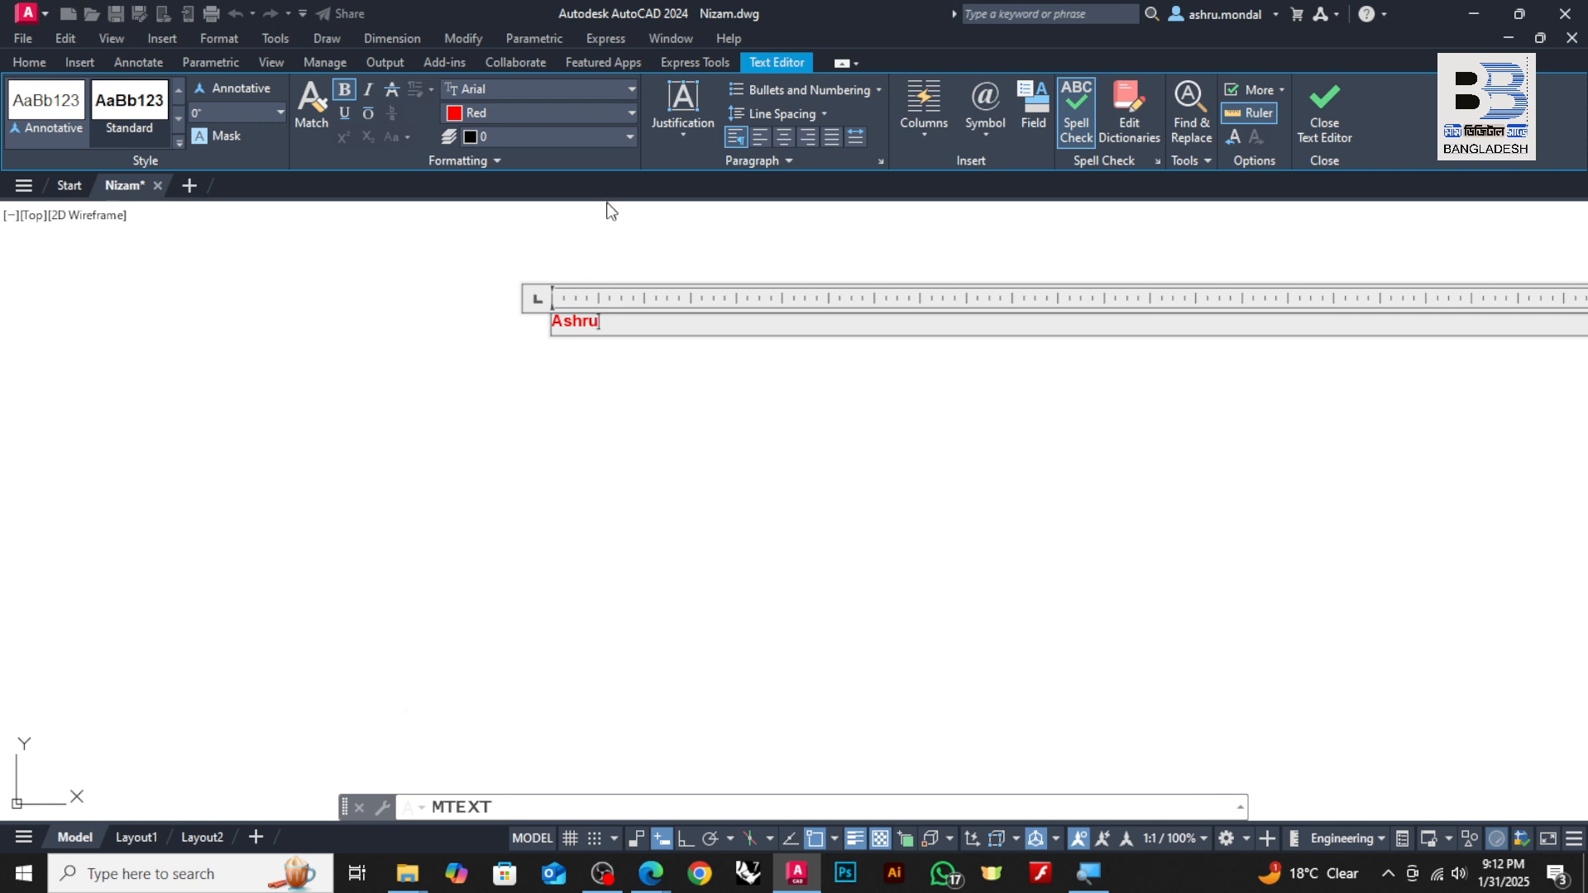
- Set the height of the entered name to 40' and close the text editor
scroll(618, 320, "up", 1)
left_click_drag(618, 321, 290, 343)
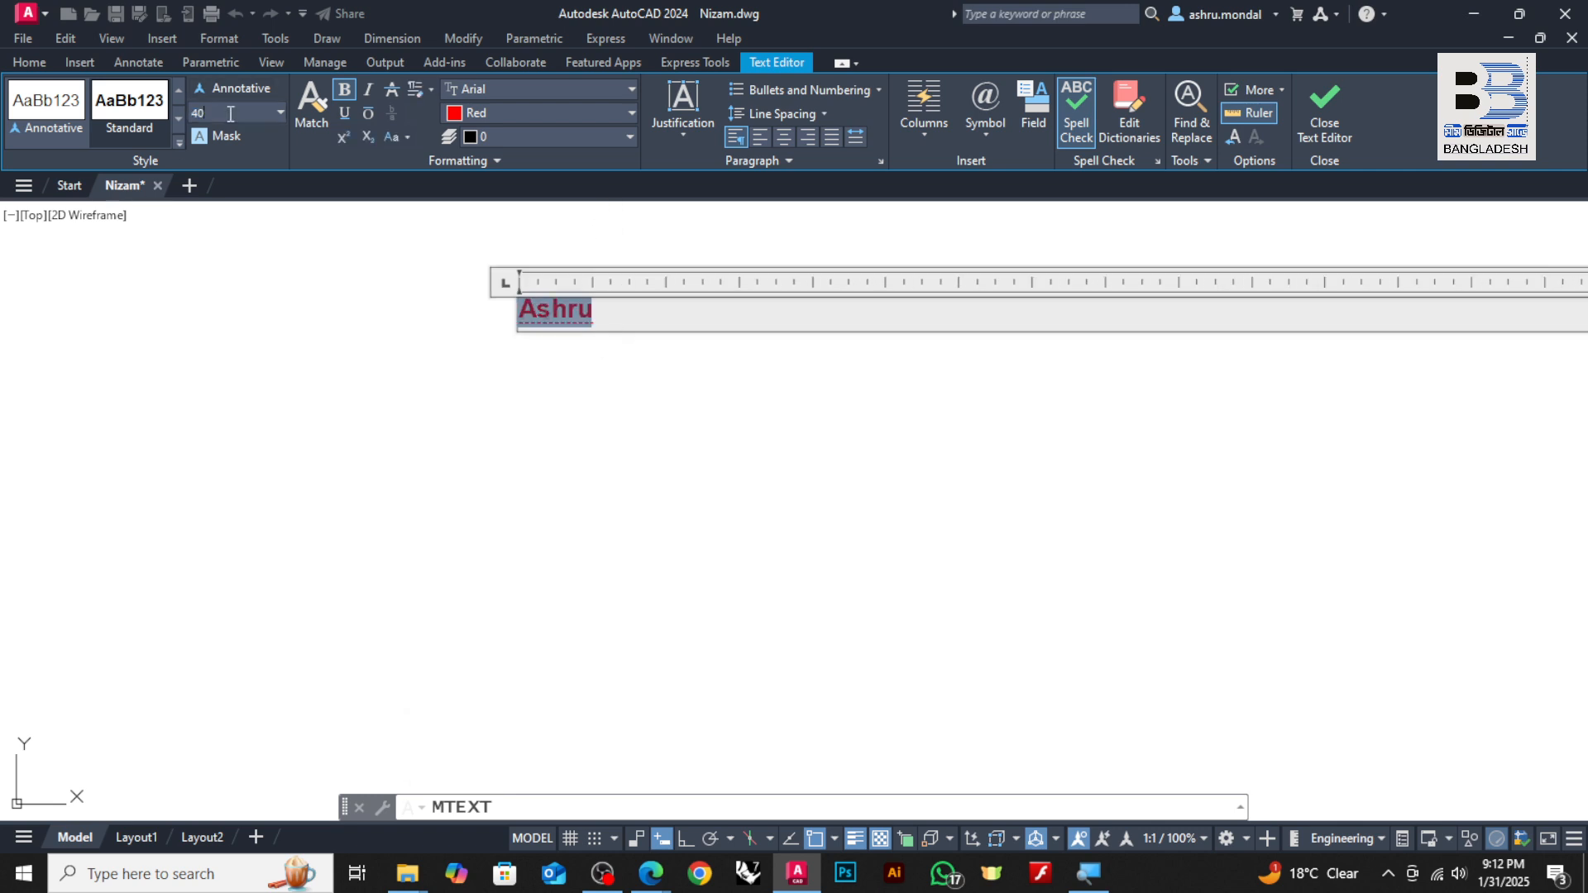
key("Return")
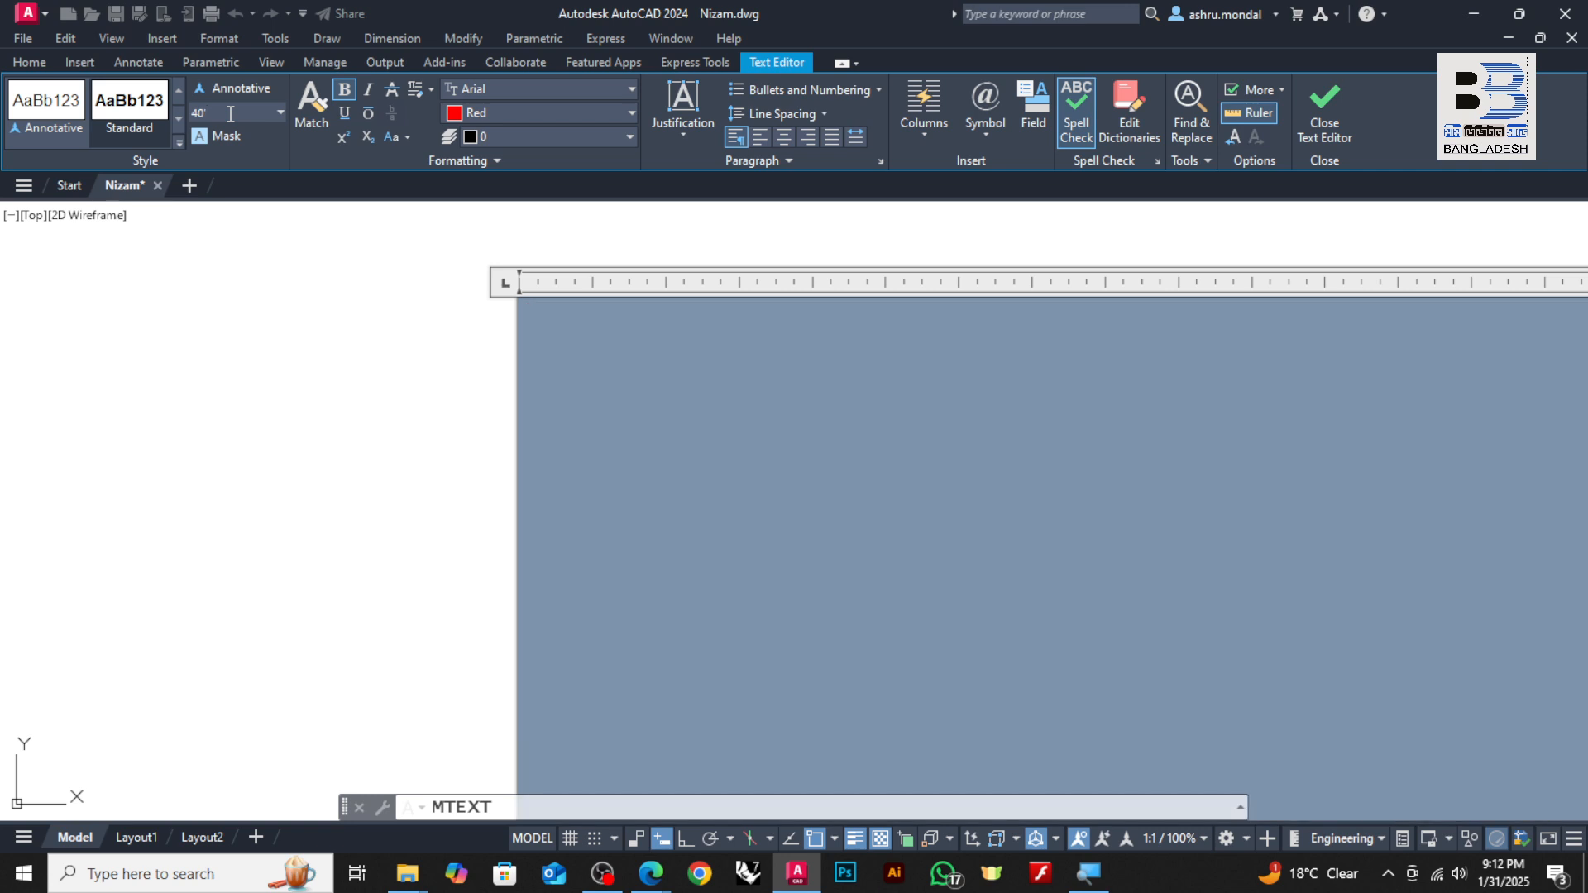
left_click(457, 464)
scroll(497, 439, "down", 5)
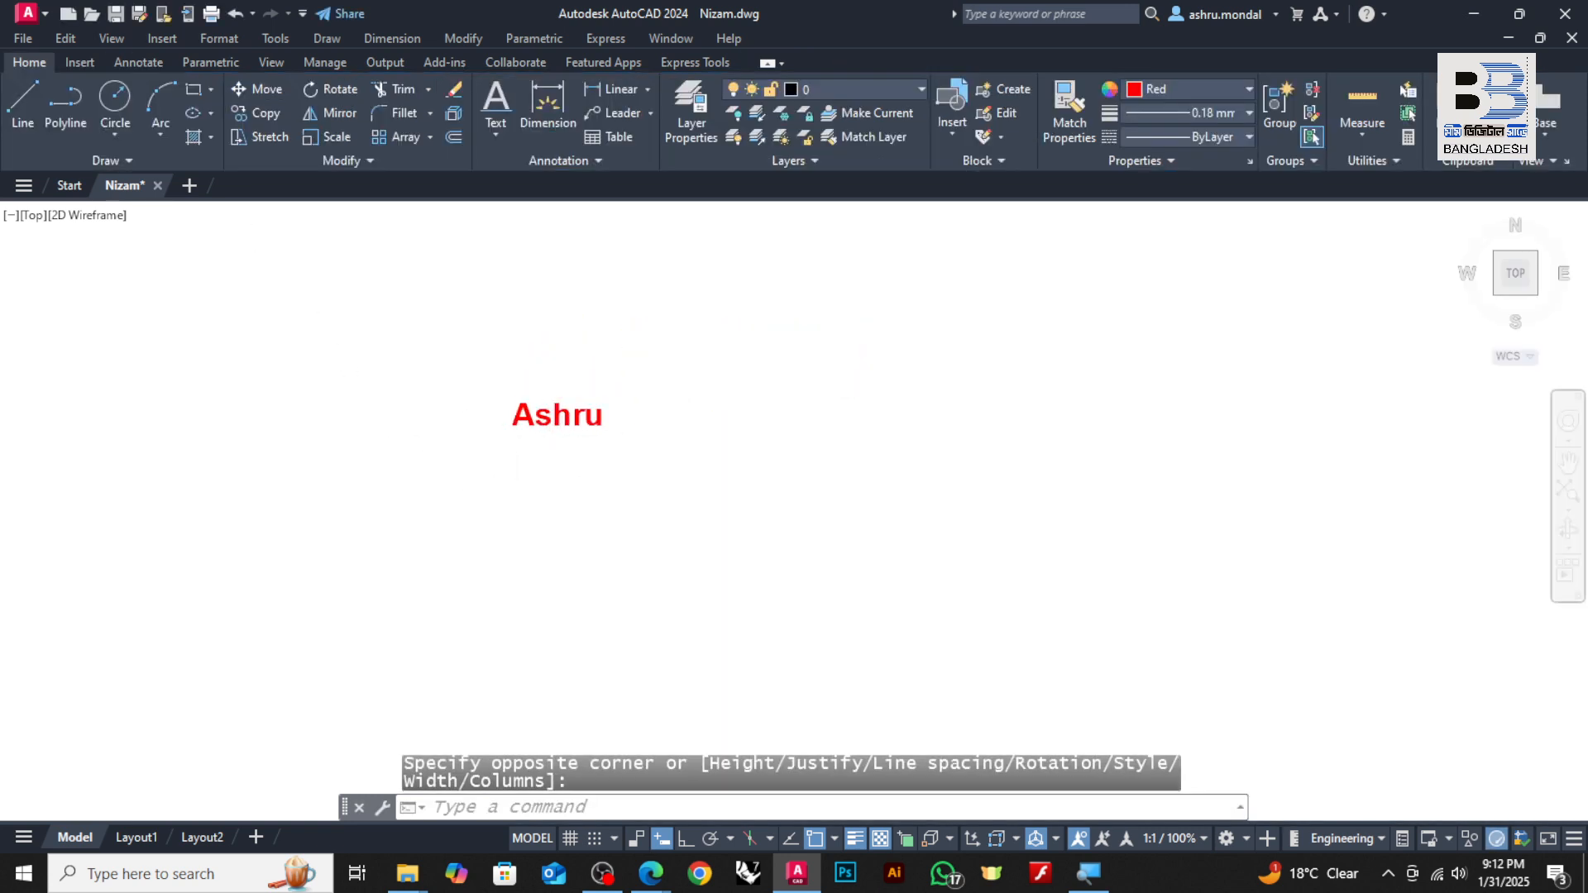
- Reopen the name text for editing and widen its frame to several times the word's length
scroll(546, 331, "up", 5)
double_click(545, 364)
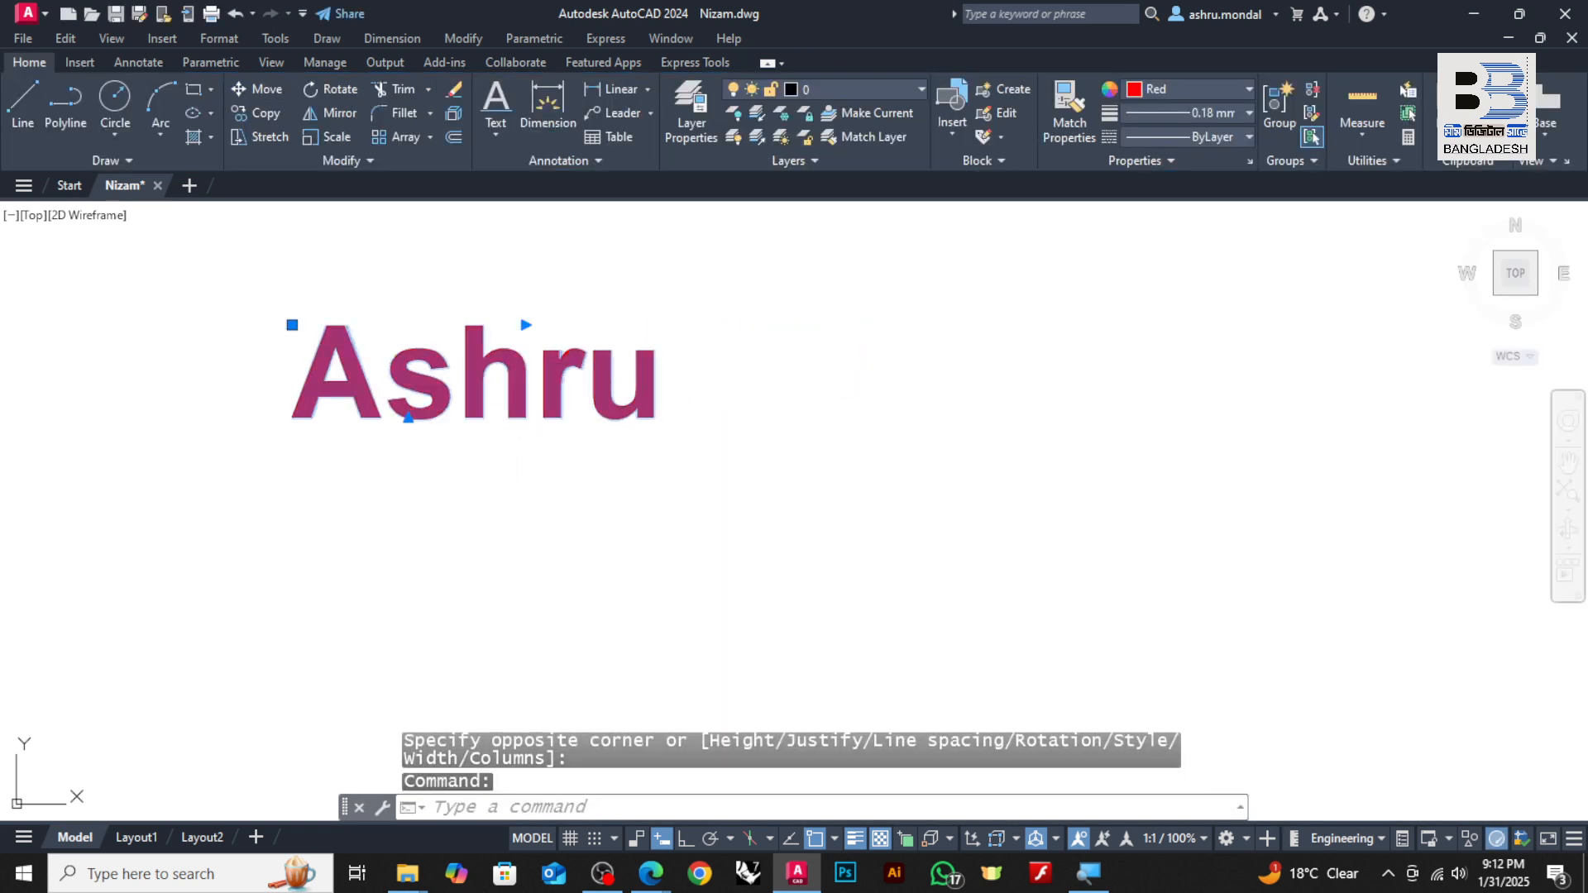
scroll(542, 382, "up", 4)
left_click_drag(486, 364, 1167, 363)
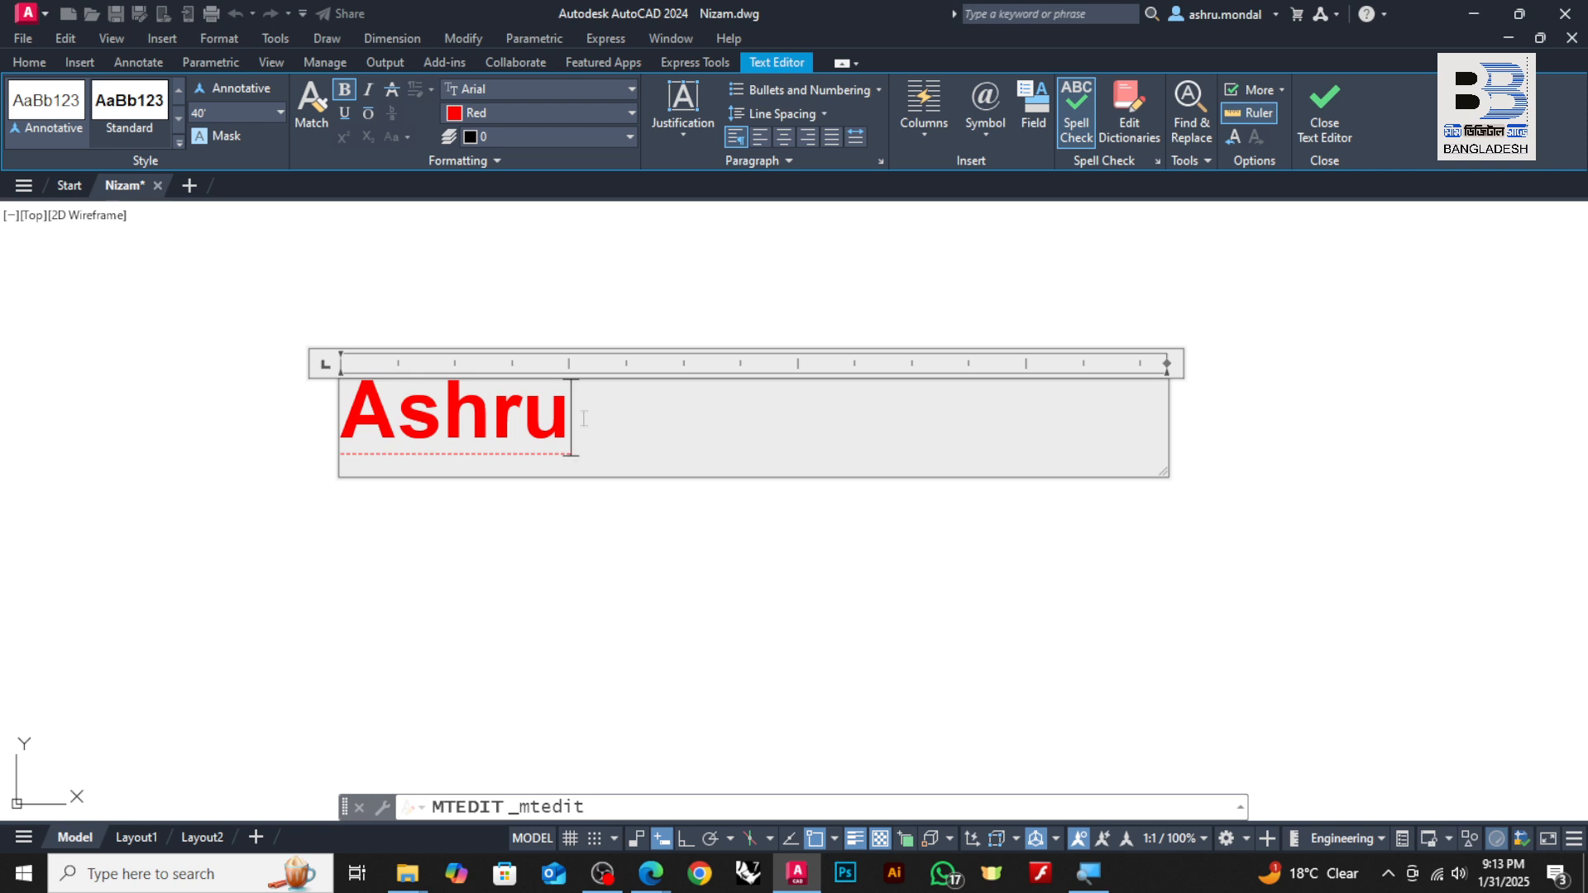
- Add two lines below the name reading "hhhjjklllkkjjhhggfdfdff" and "lkjh"
key("Return")
type("h")
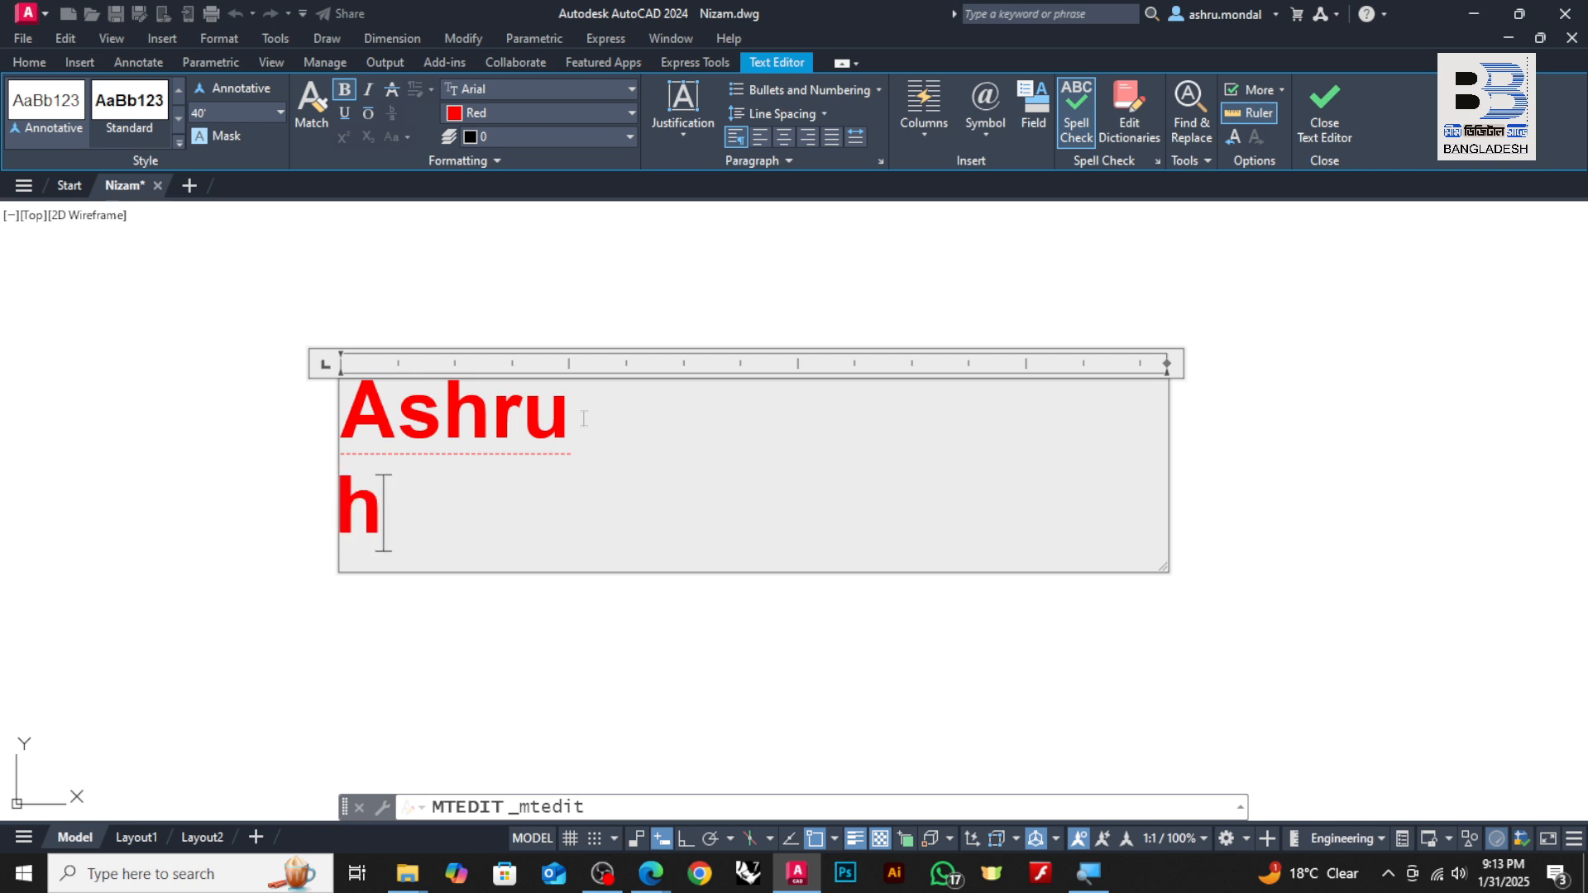
type("hhjjklllkkjjhhggfdfdff")
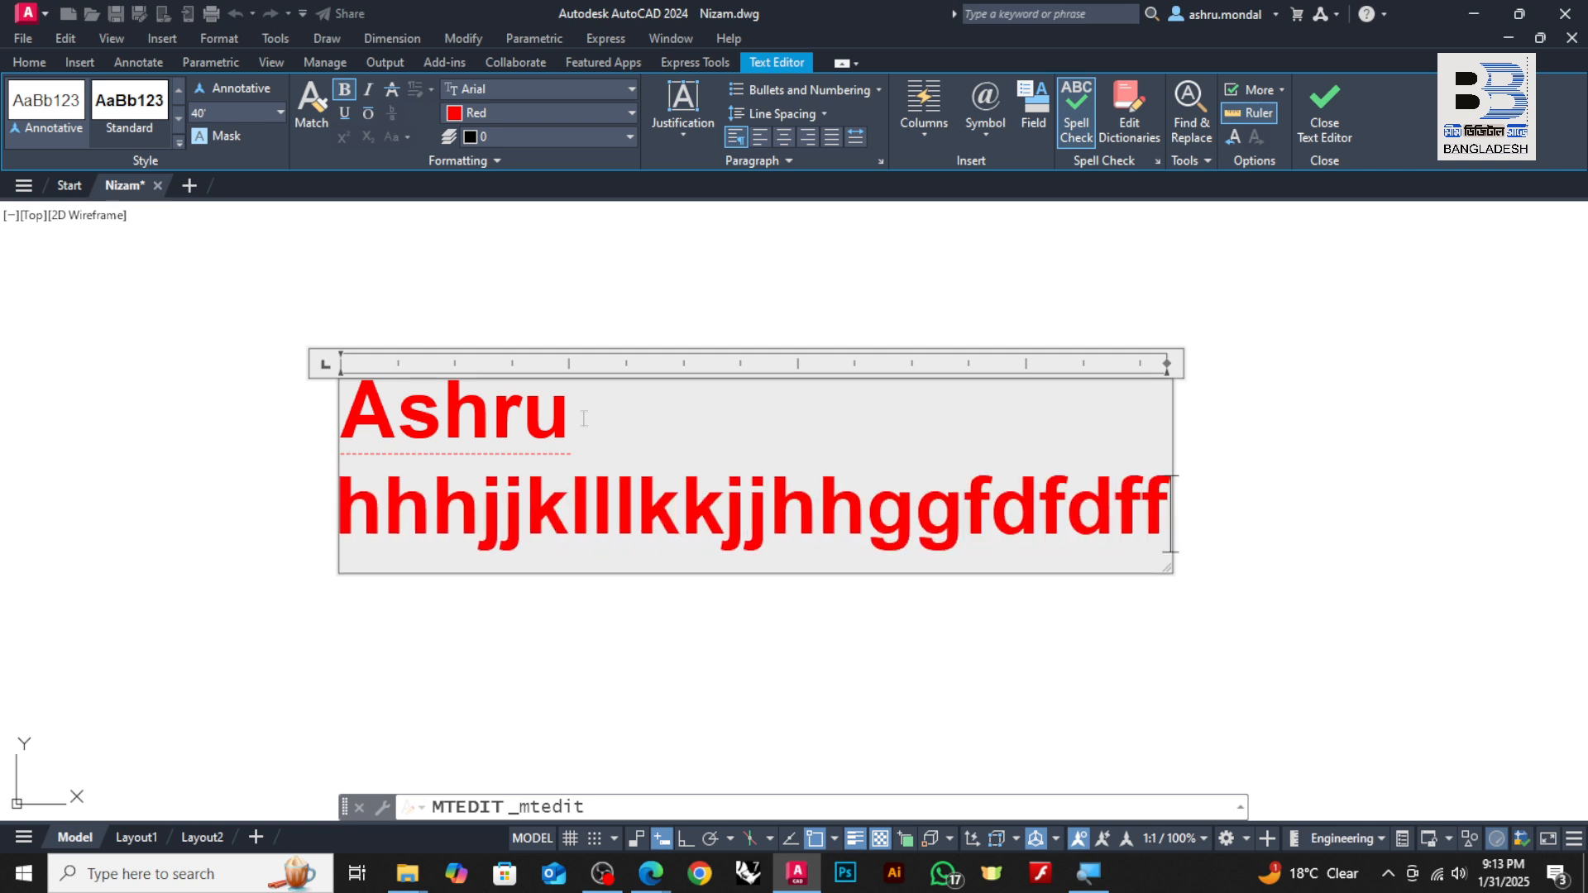
key("Return")
type("lkjh")
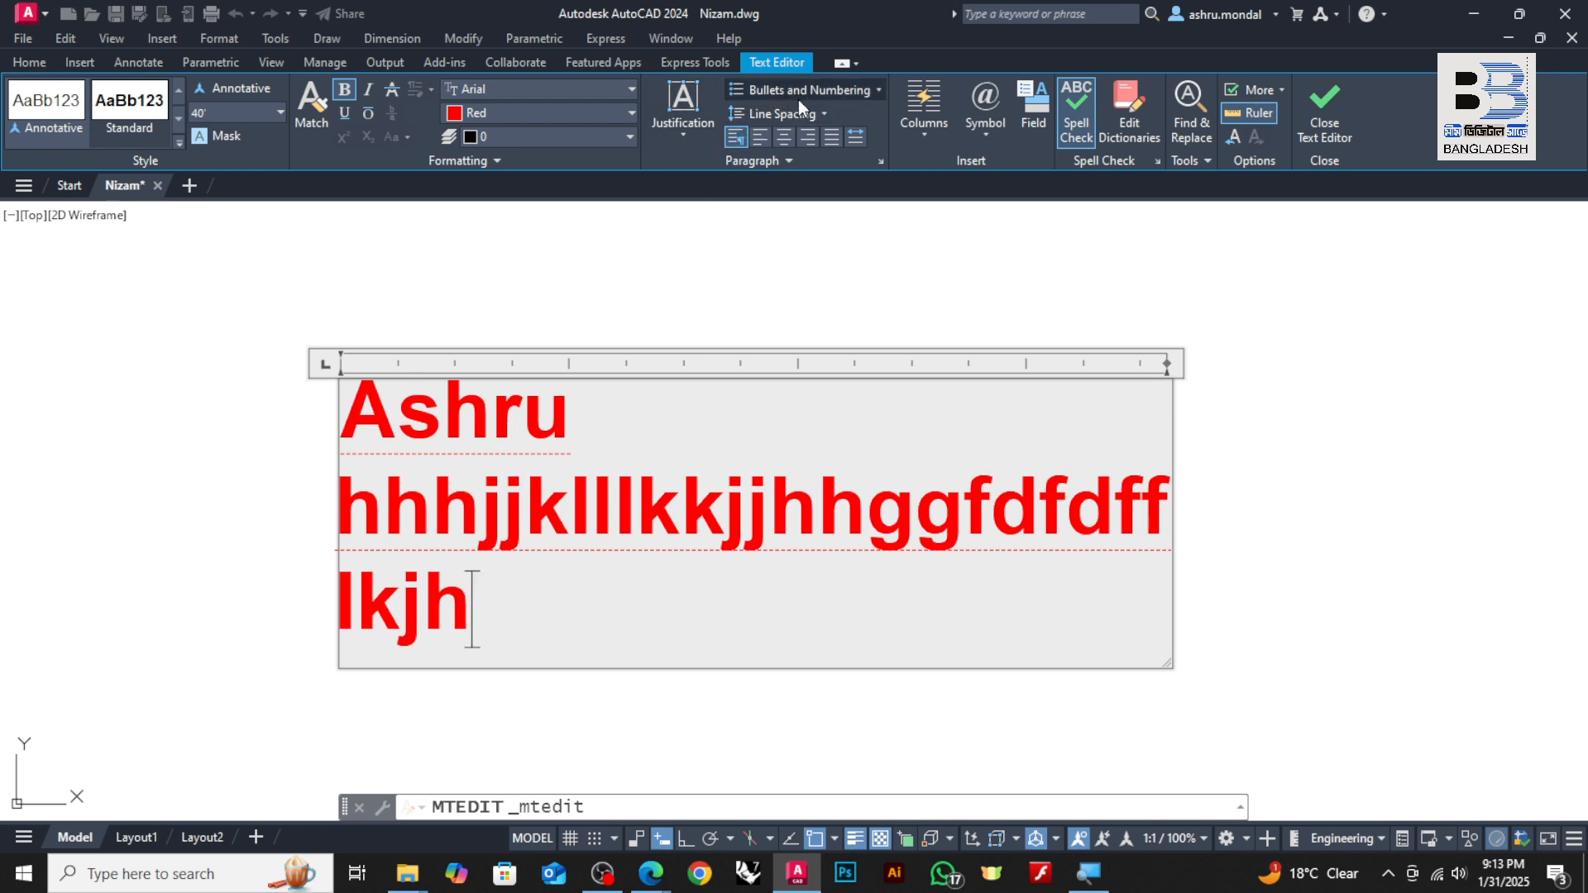
- Check the line spacing options, then insert the Omega symbol after "lkjh"
left_click(814, 114)
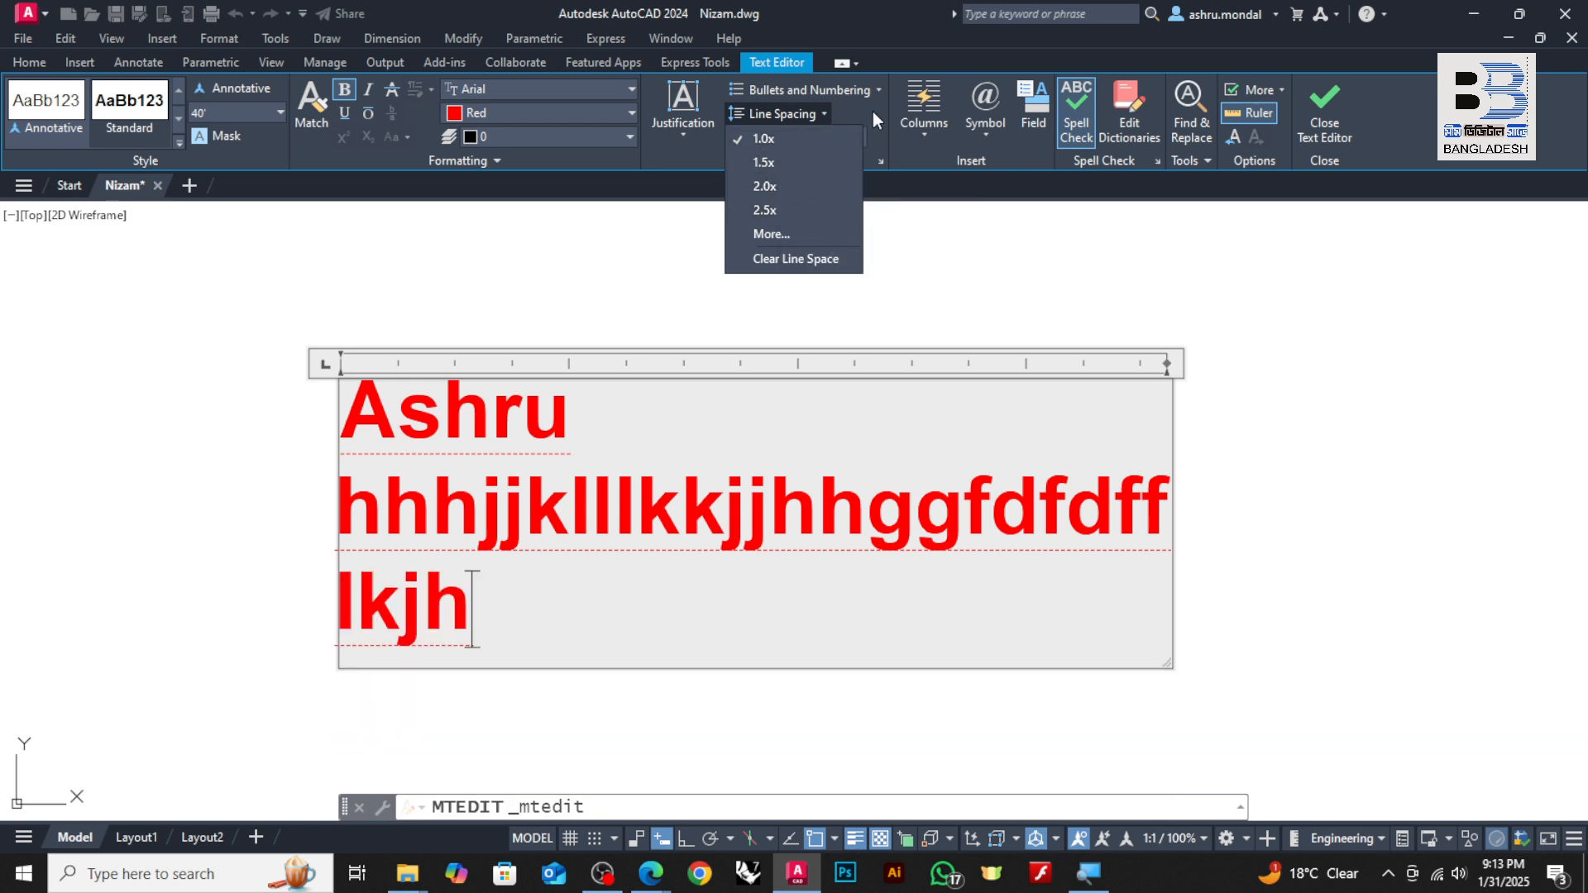
left_click(871, 112)
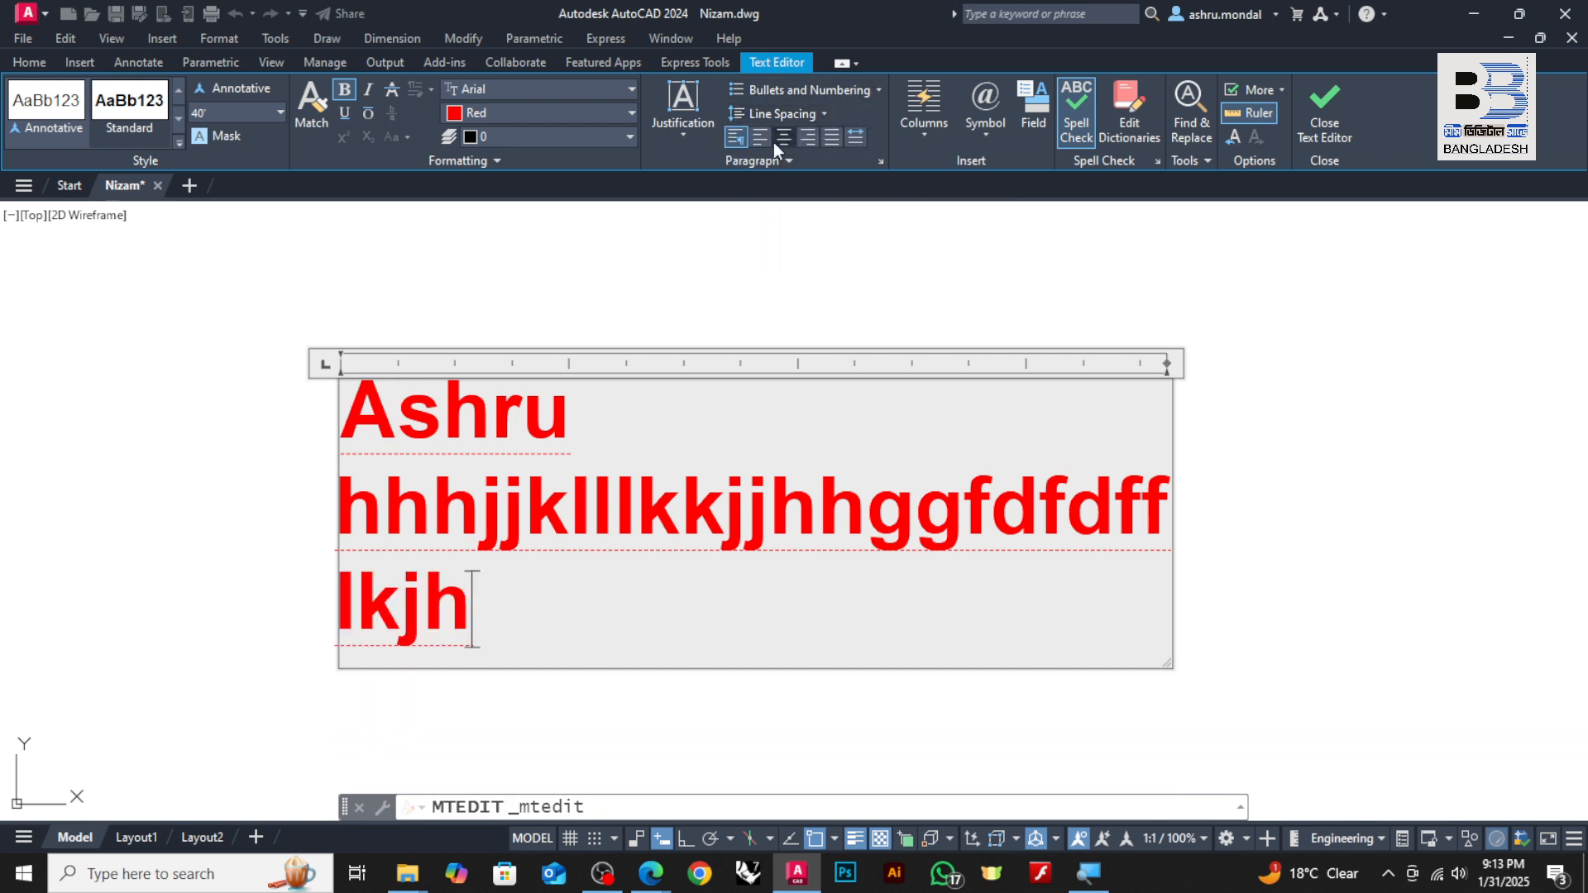
left_click(986, 132)
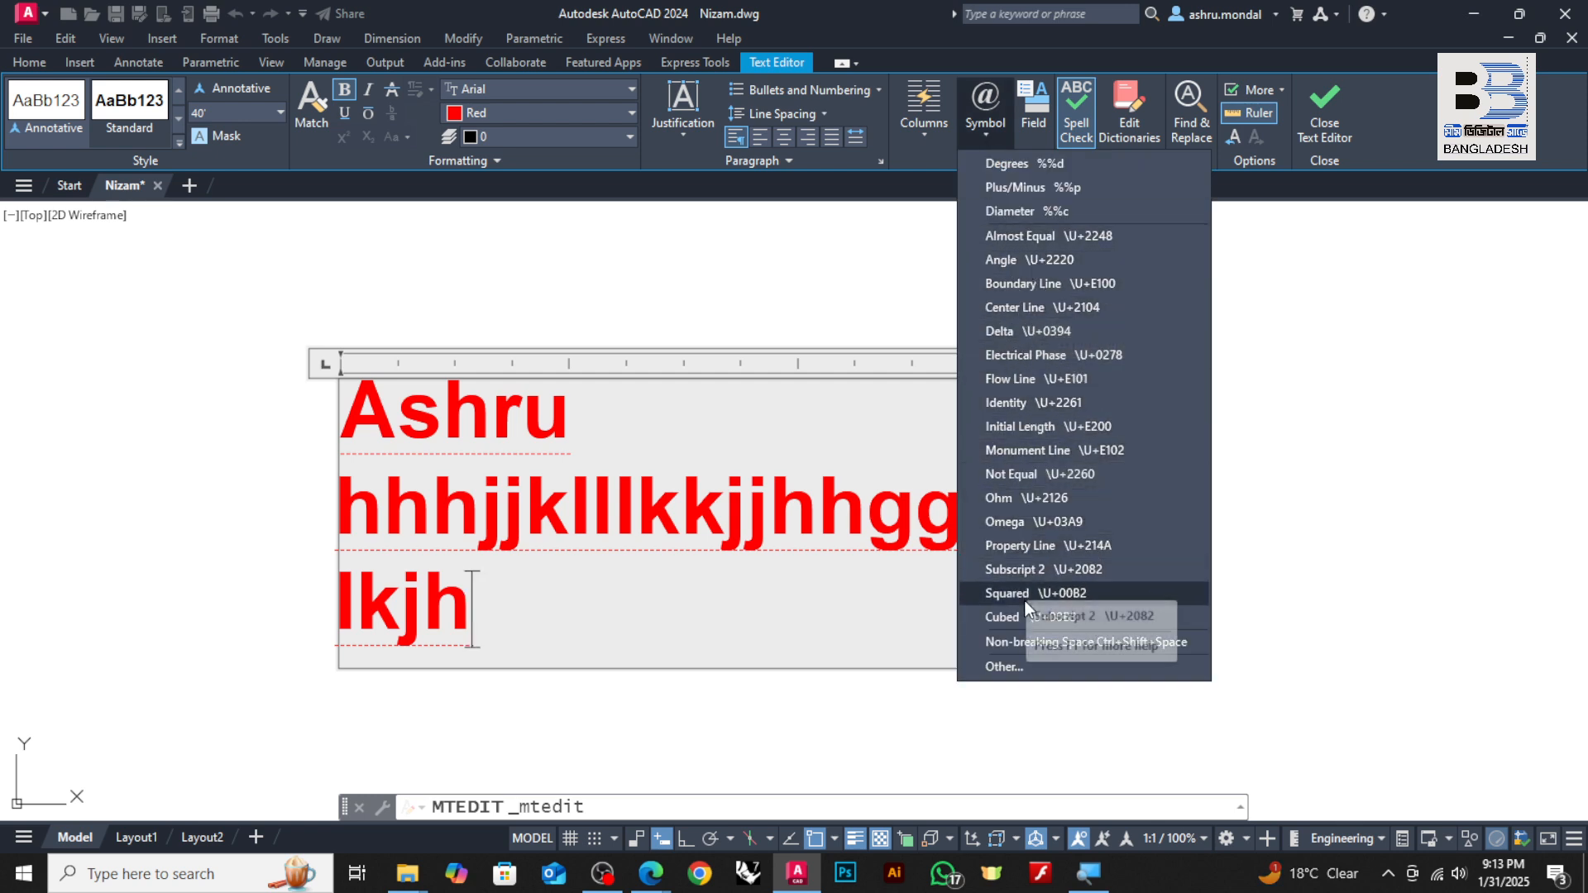
left_click(1016, 526)
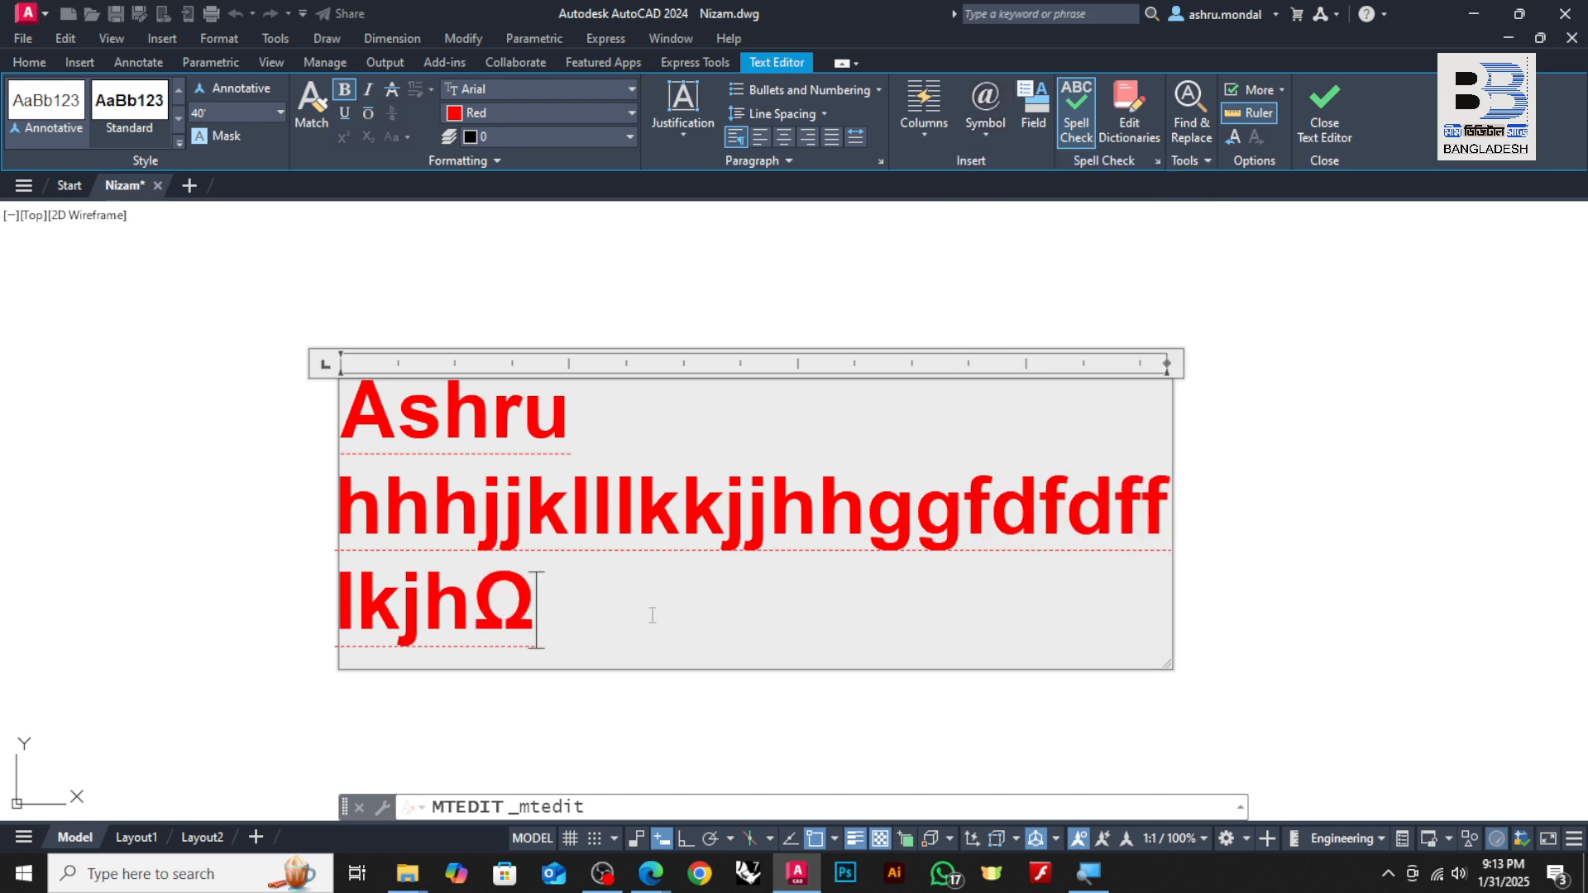
- Browse additional symbols in the Character Map using the Bahnschrift Light Condensed font, then close it and the text editor
left_click(987, 147)
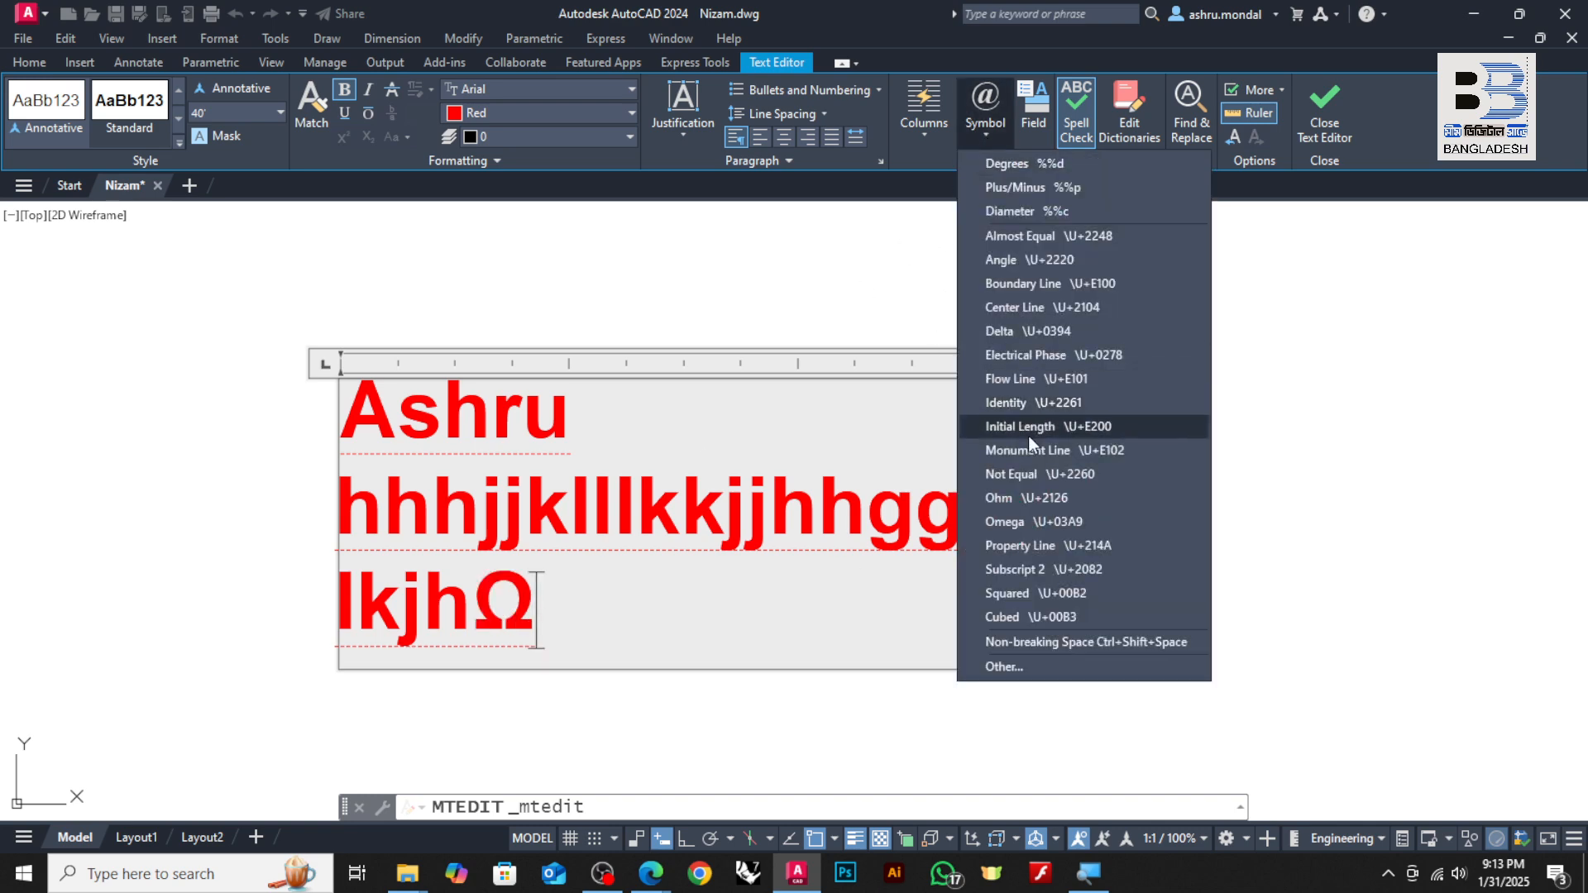
left_click(1015, 658)
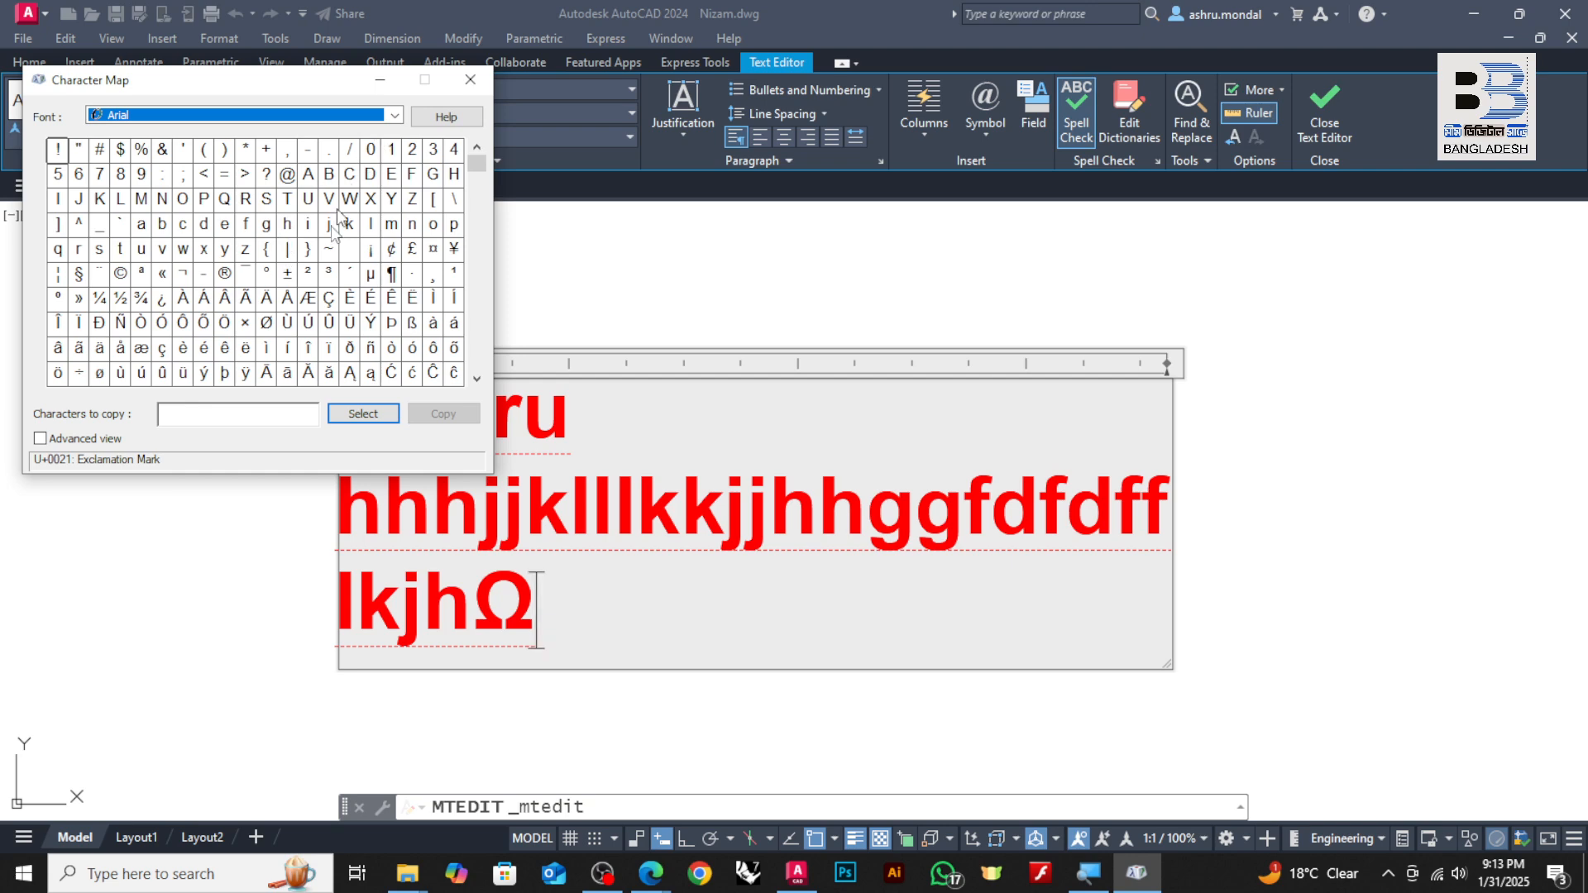
left_click(394, 115)
left_click(208, 339)
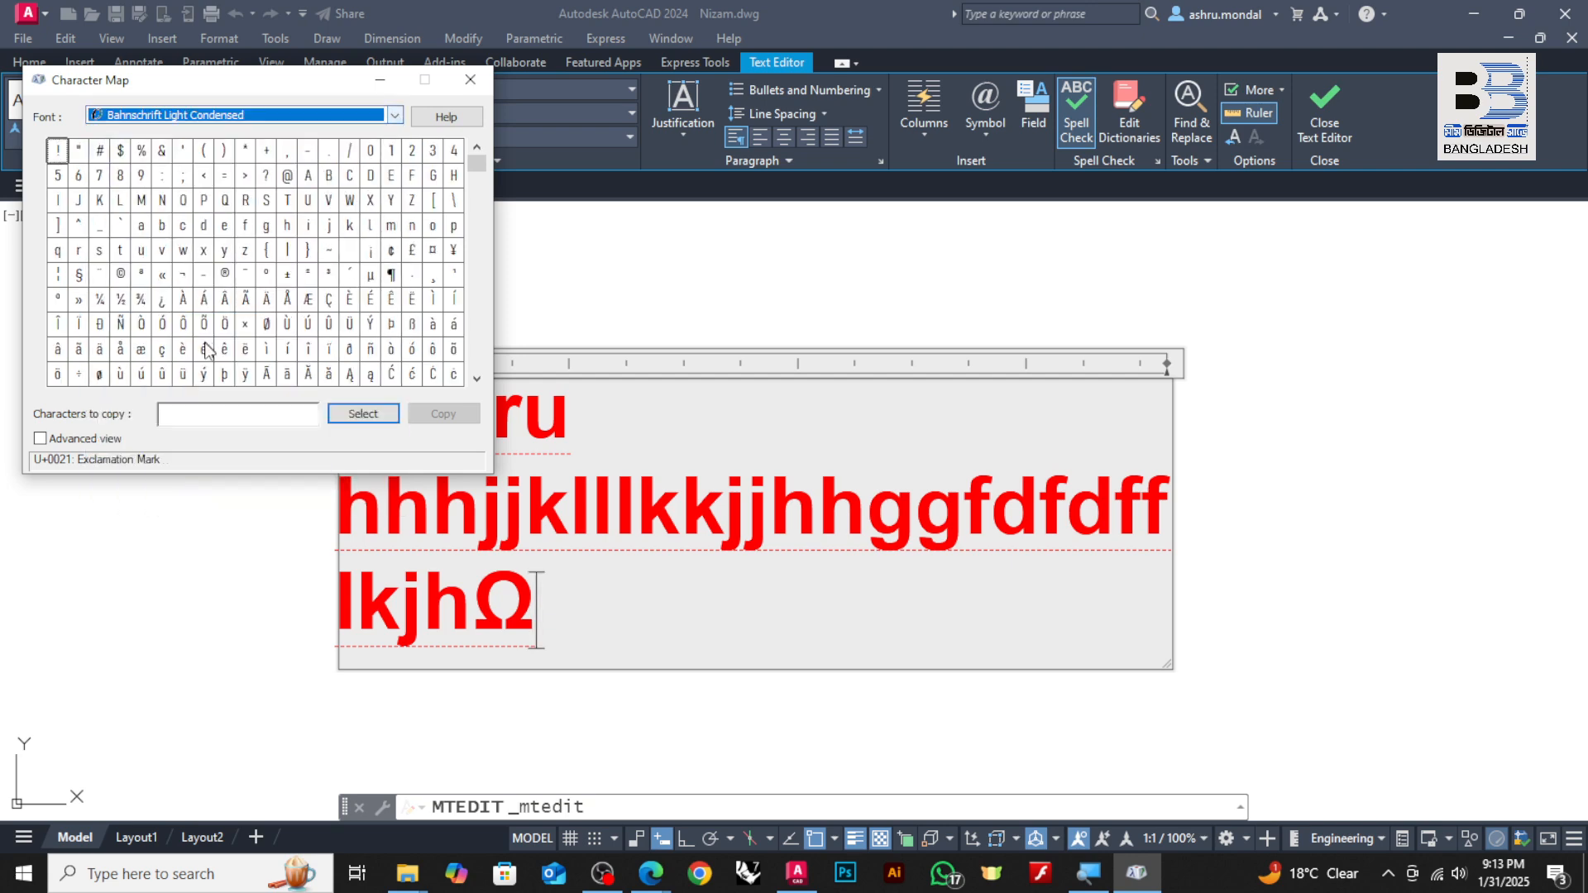
left_click(466, 81)
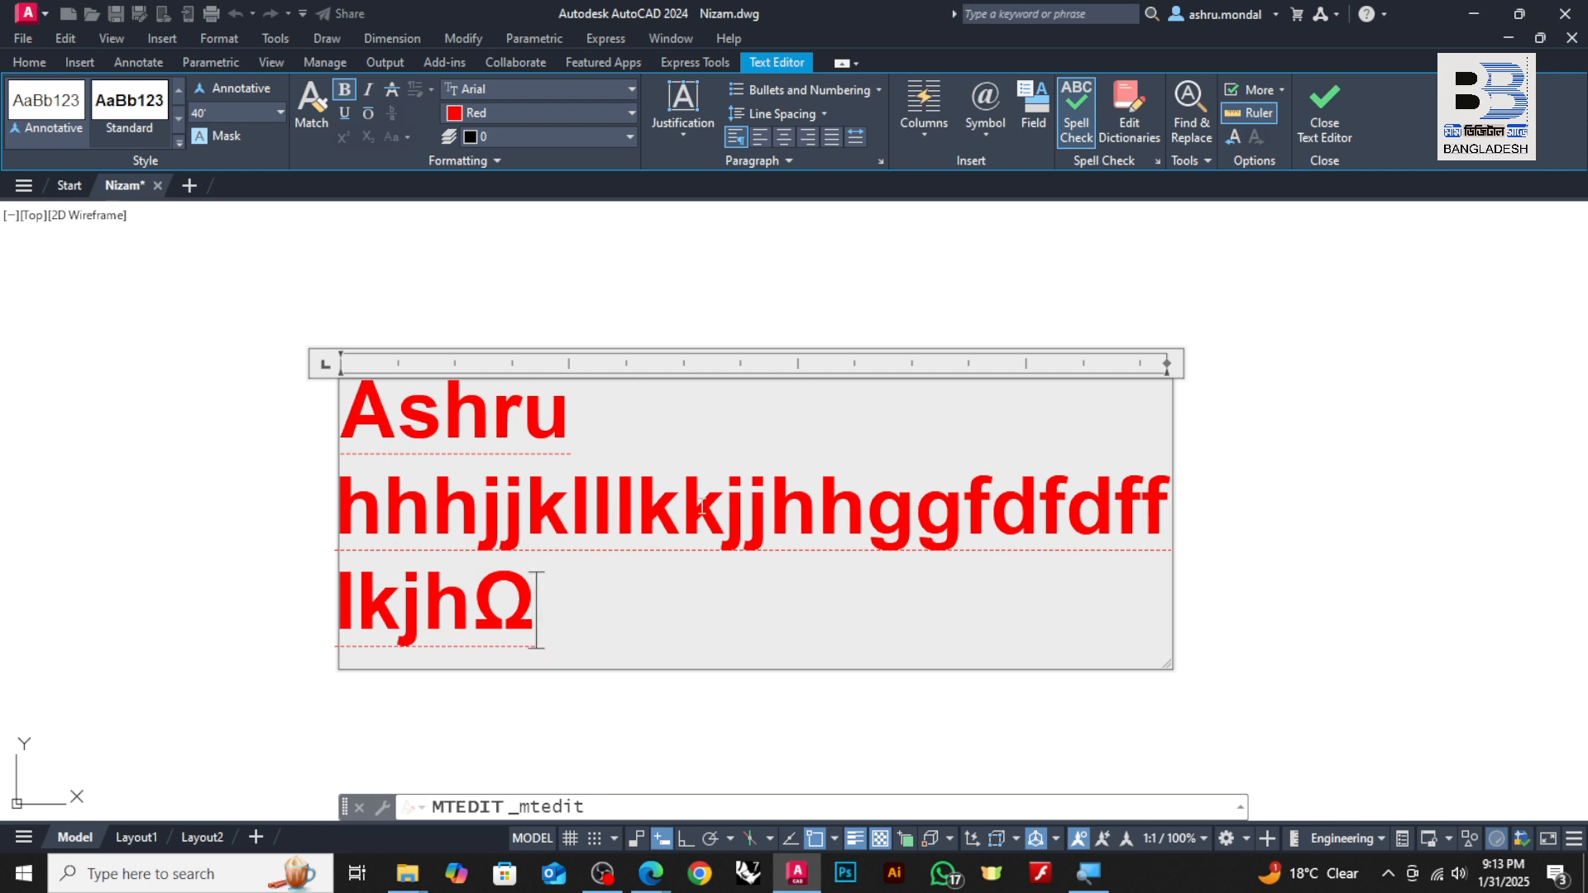
left_click(1279, 421)
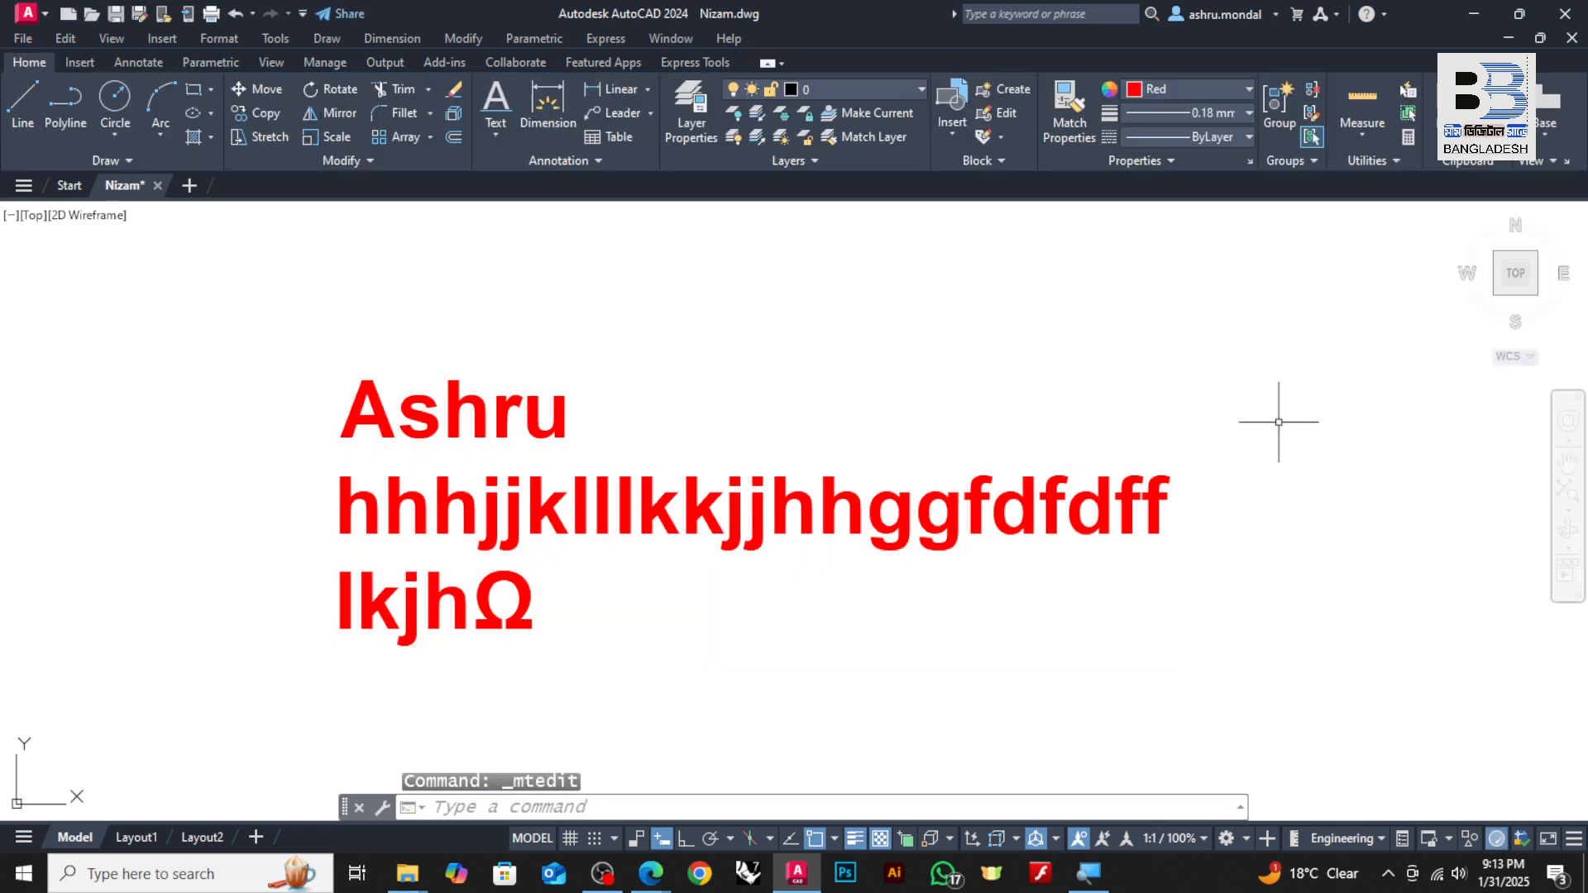
- Reopen the three-line multiline text to review the text editor's tools, then close the editor
left_click(786, 492)
double_click(782, 494)
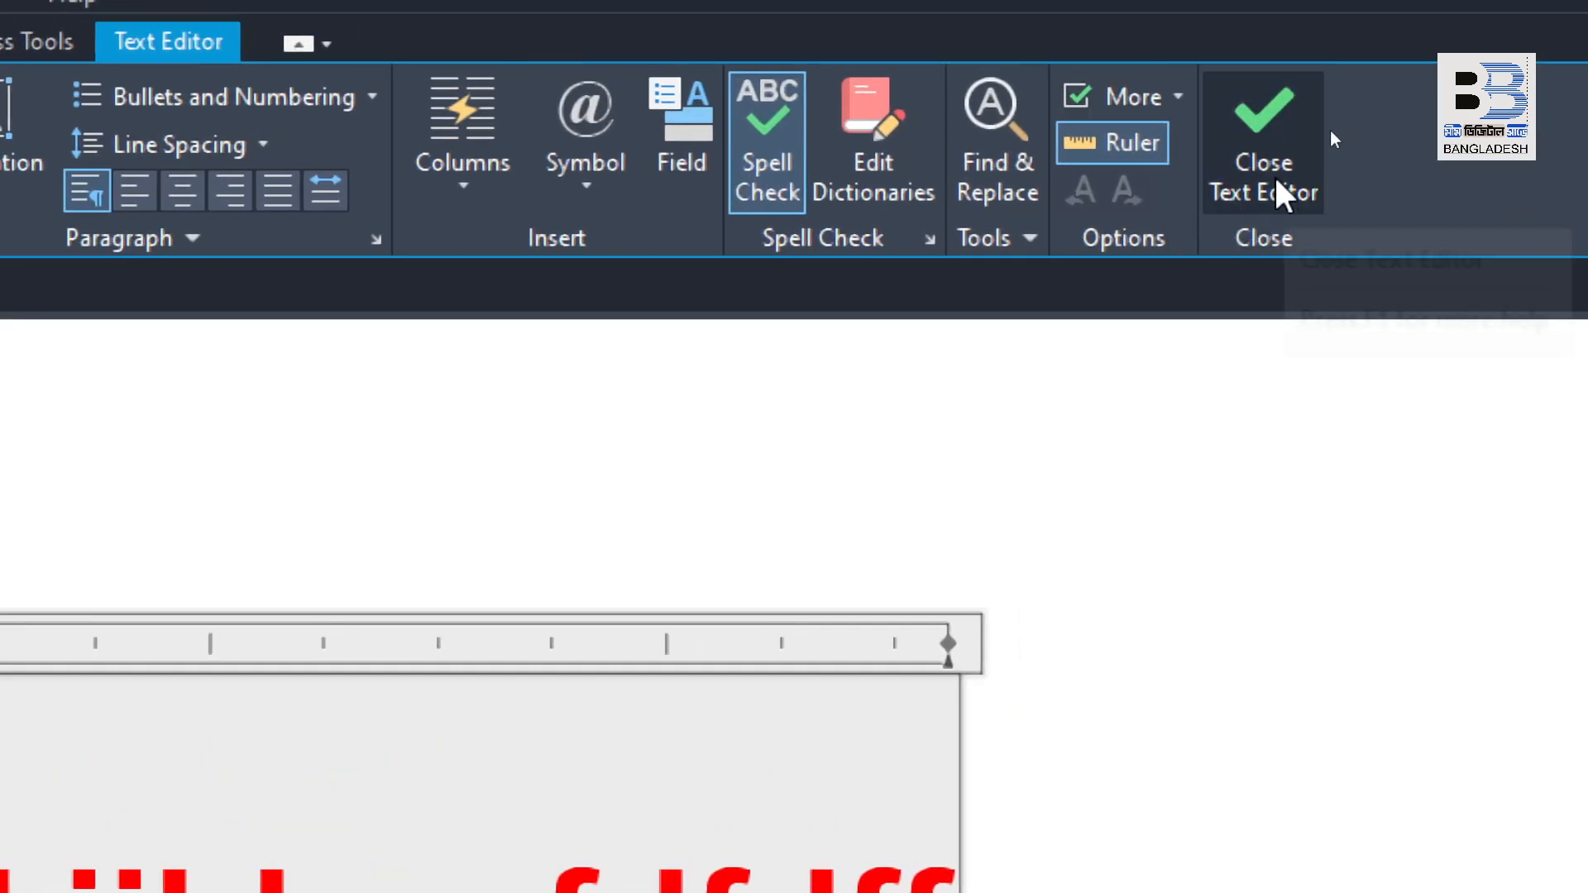
left_click(1282, 197)
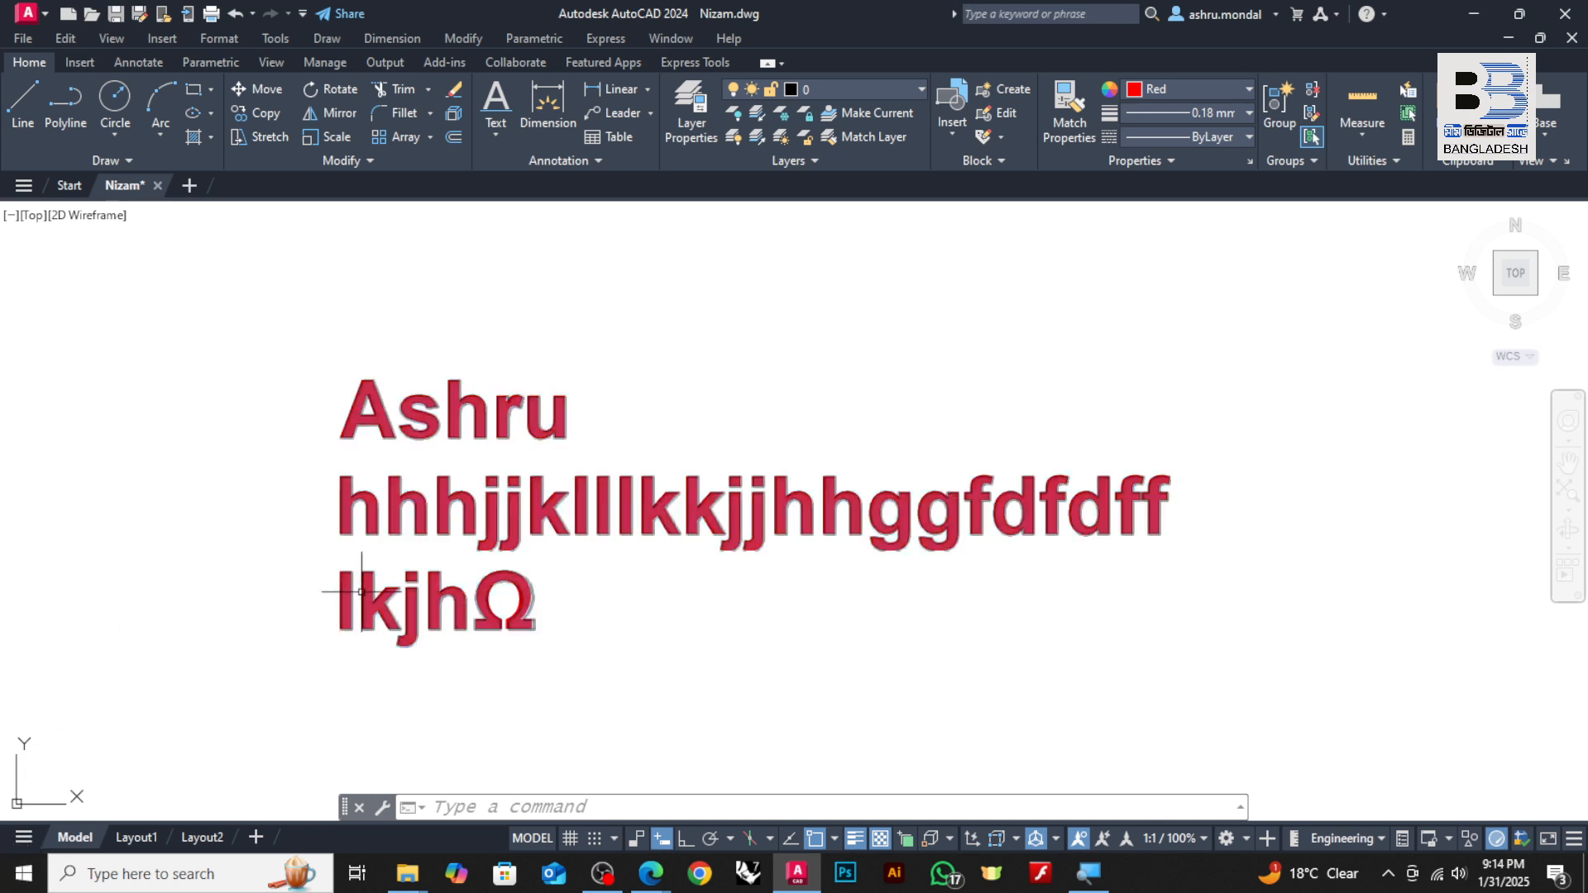
mouse_move(362, 591)
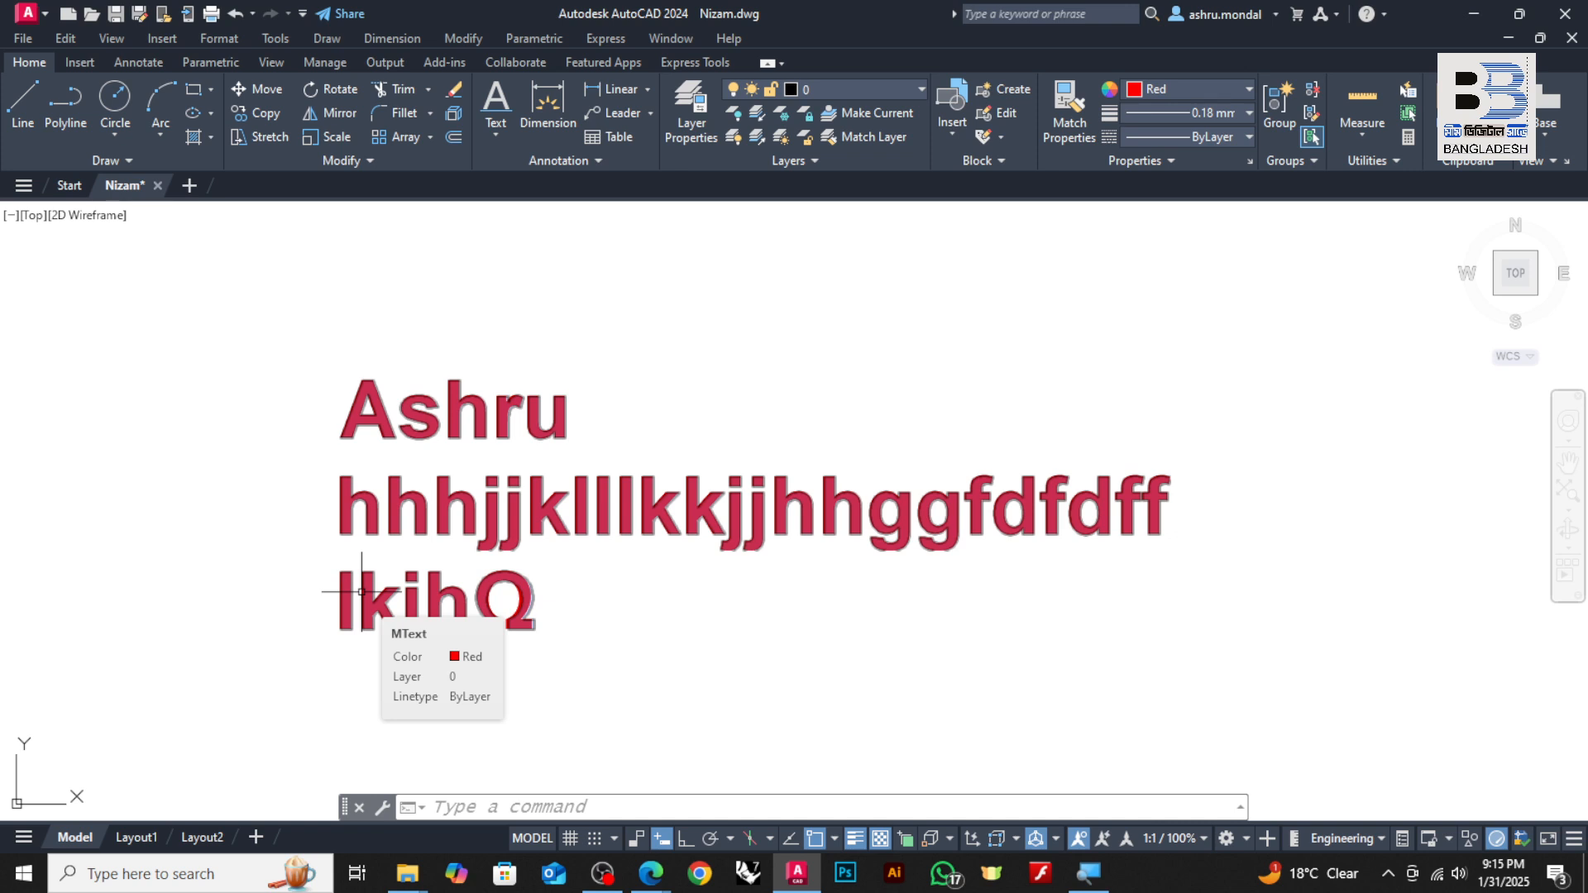
double_click(529, 496)
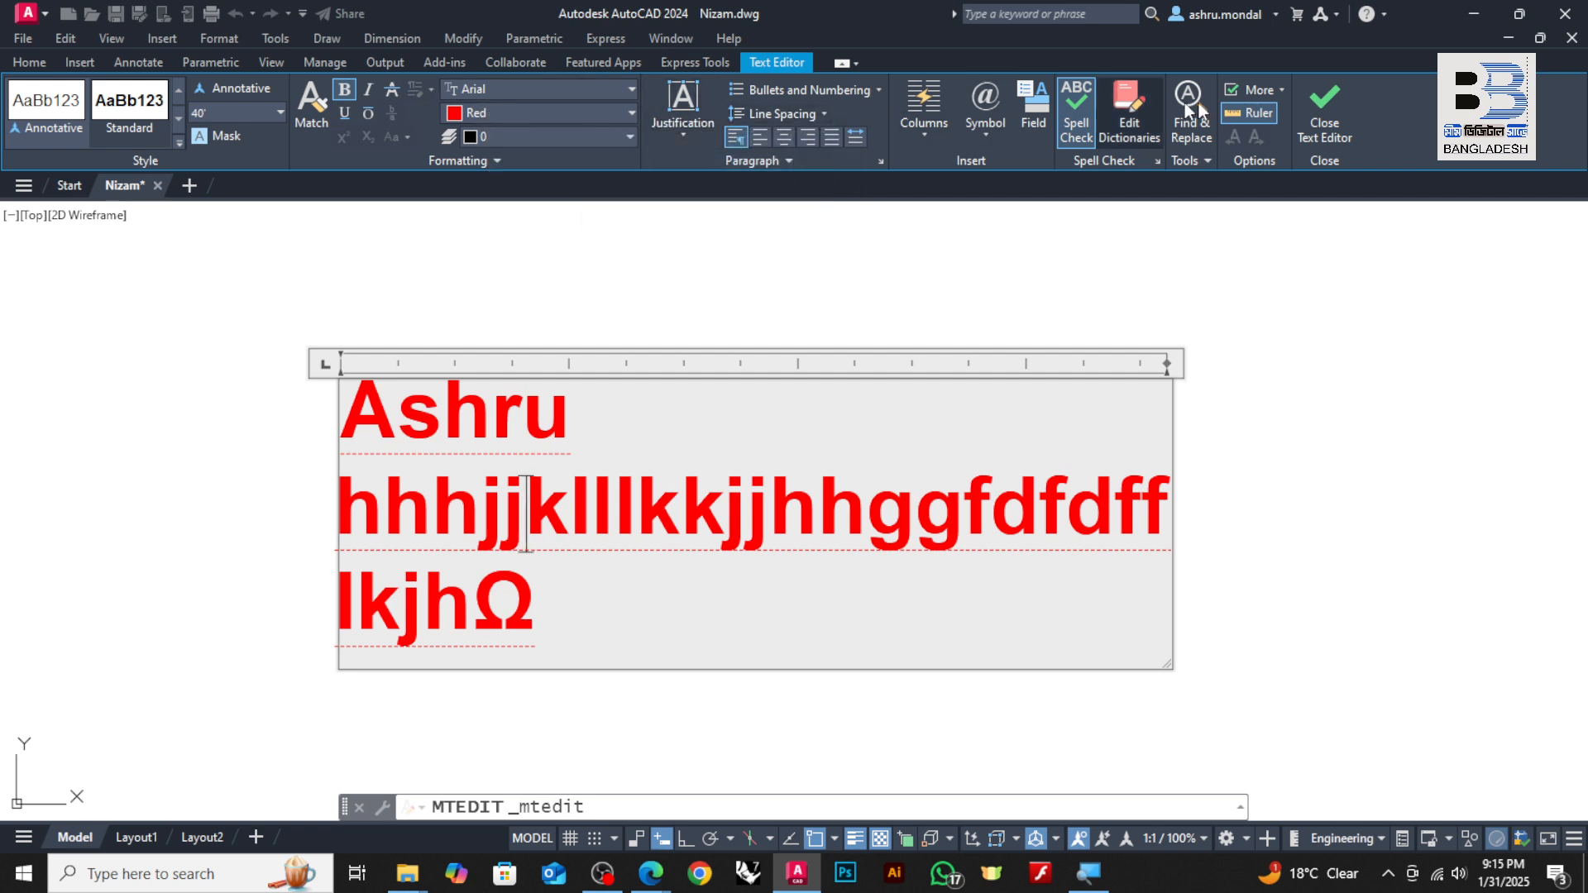
left_click(1348, 106)
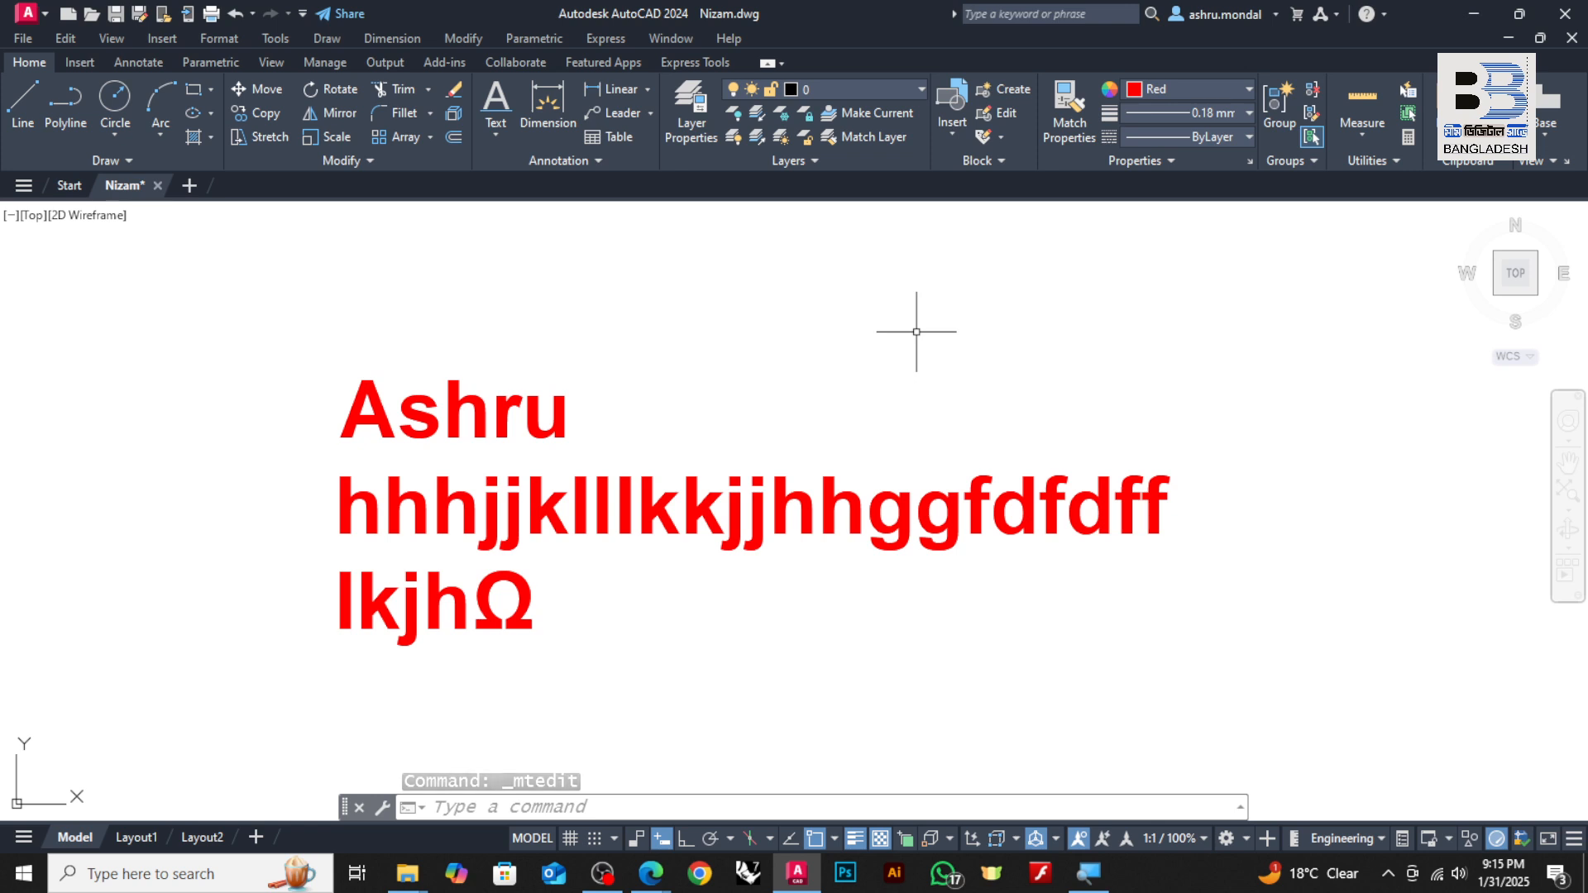
scroll(716, 391, "down", 8)
scroll(709, 405, "up", 4)
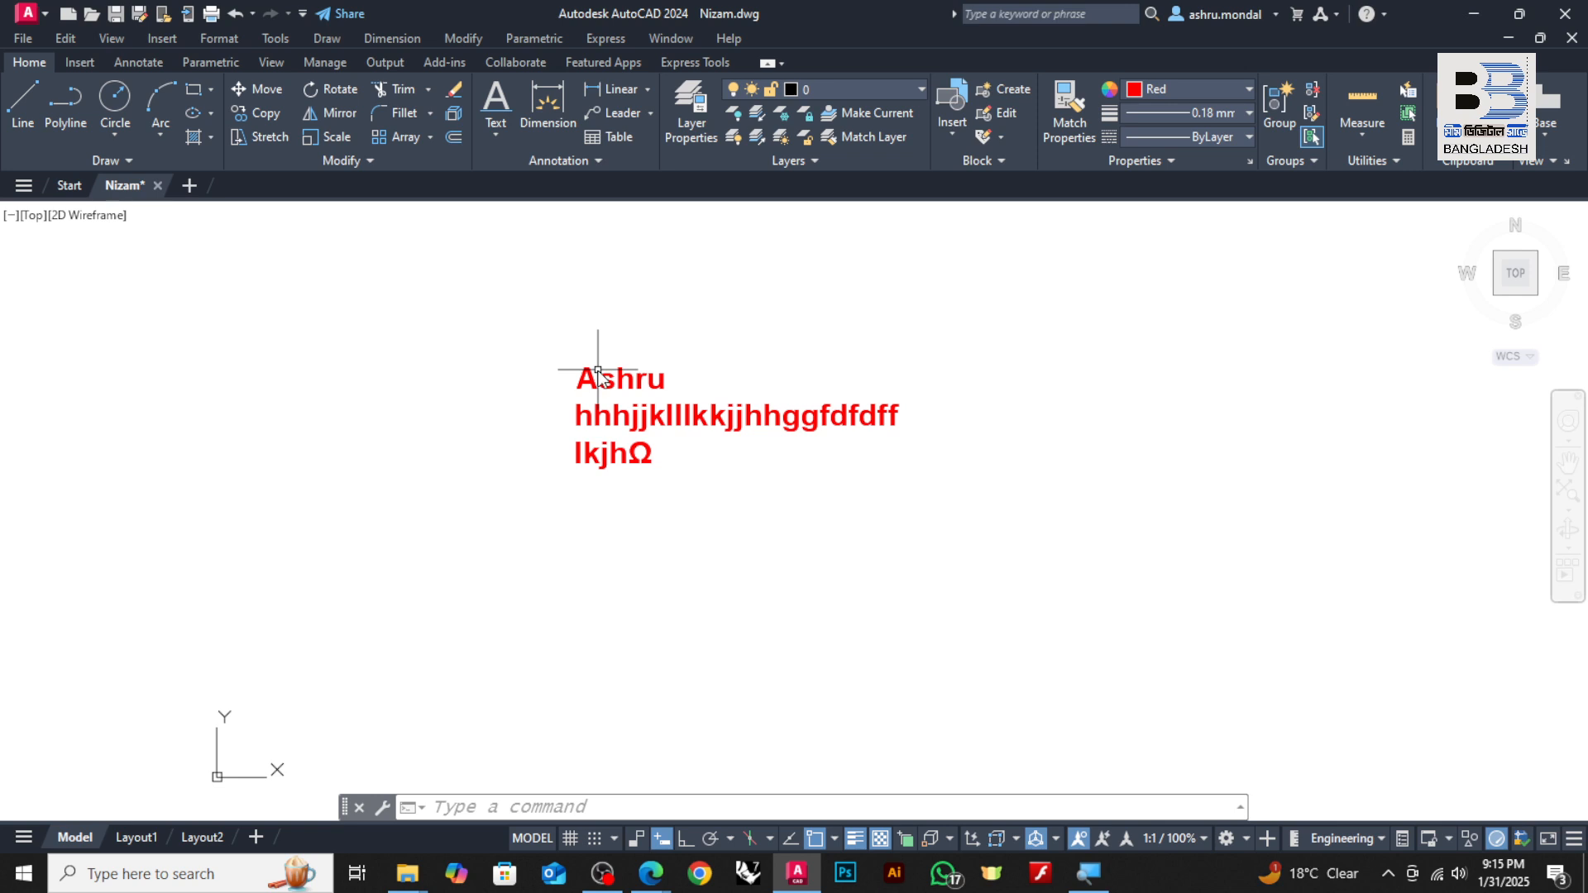
type("mt")
key("Return")
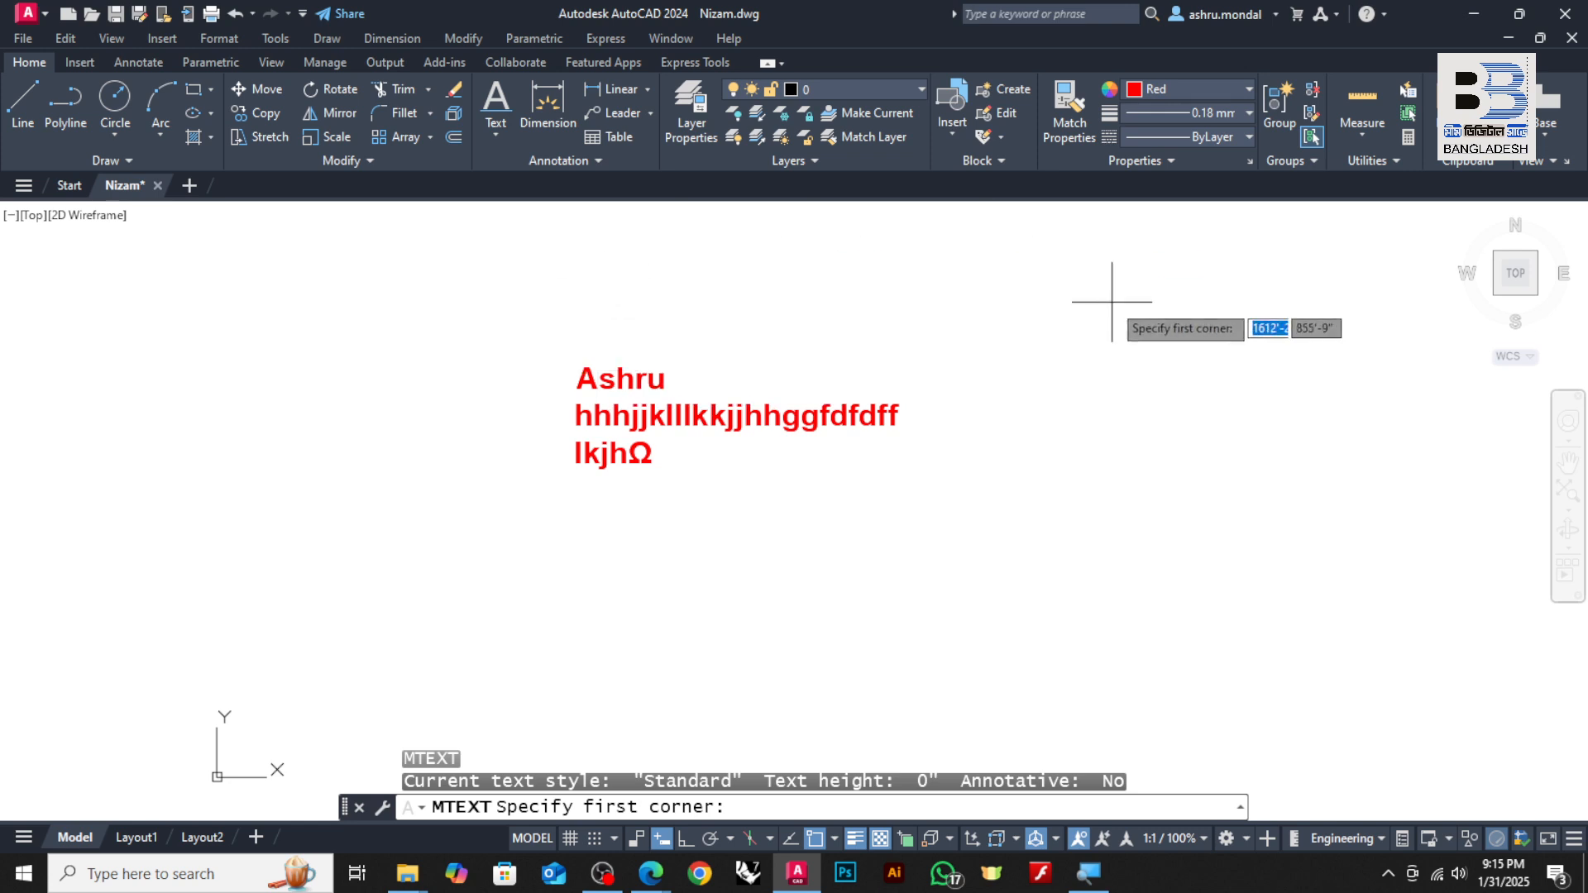
left_click(1009, 290)
left_click(1311, 524)
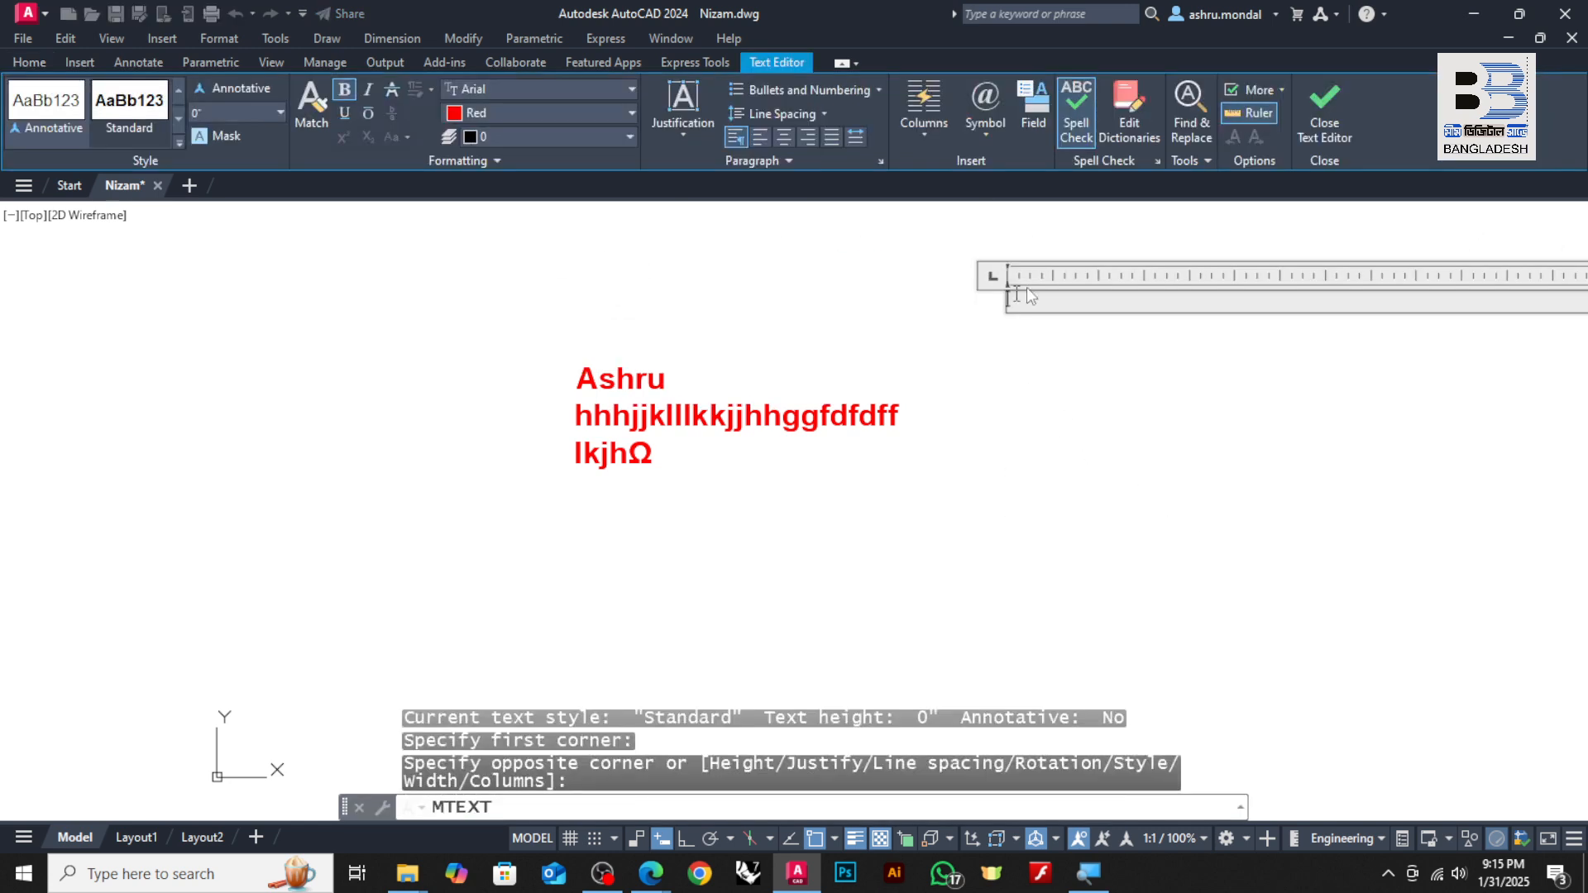
left_click(1113, 399)
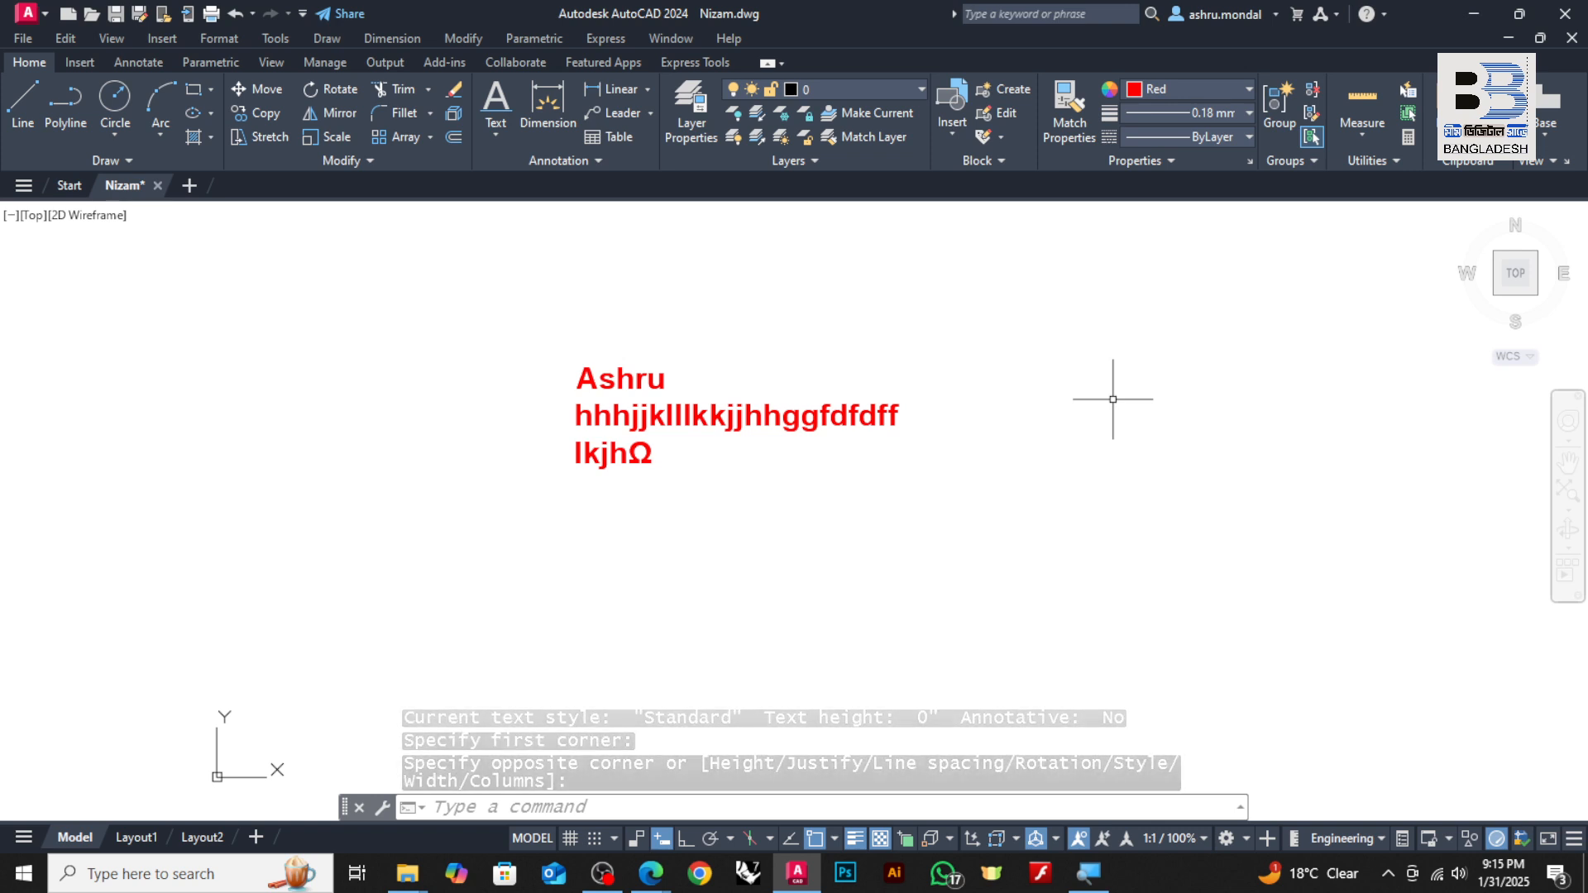
- Create the single-line text "HGJFJHDFG" beside the multiline text, with Ortho on and a 270° rotation
type("text")
key("Return")
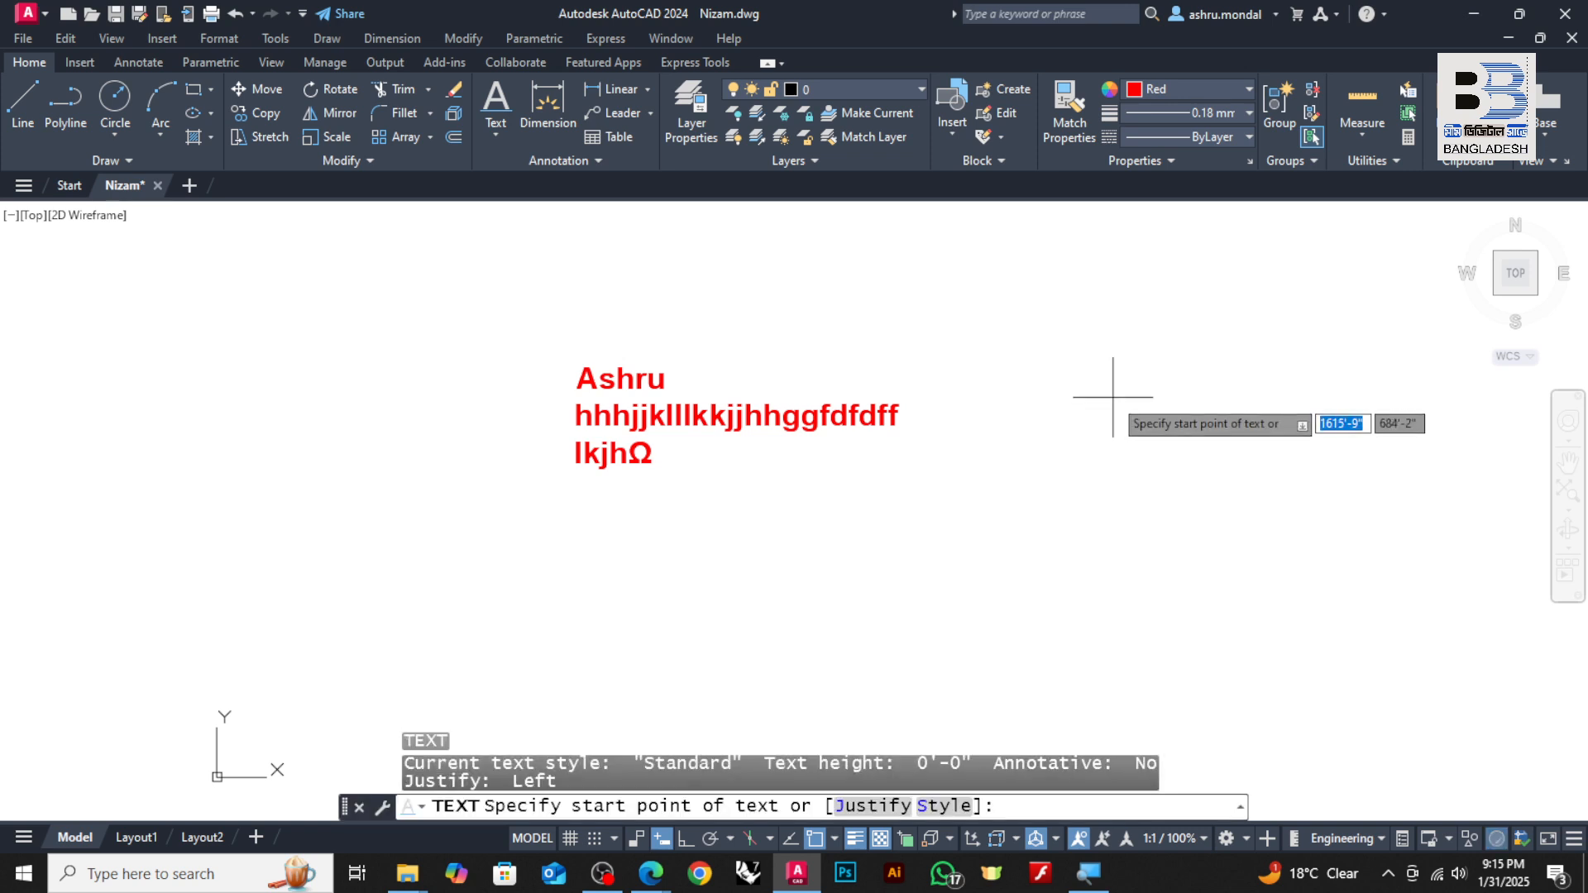
left_click(685, 838)
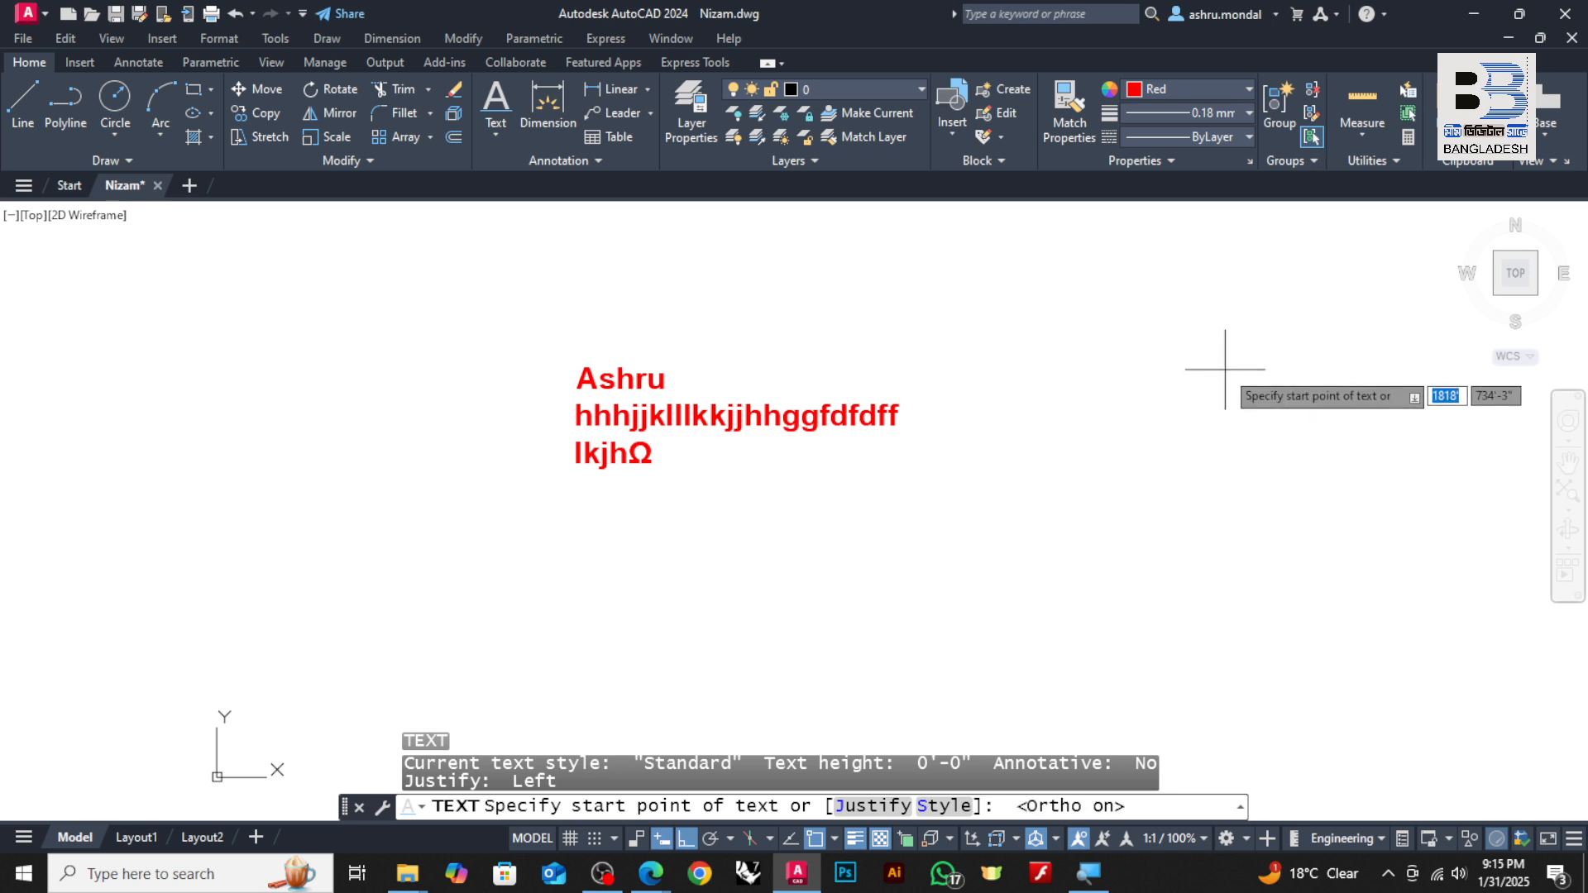
left_click(1141, 291)
left_click(1134, 595)
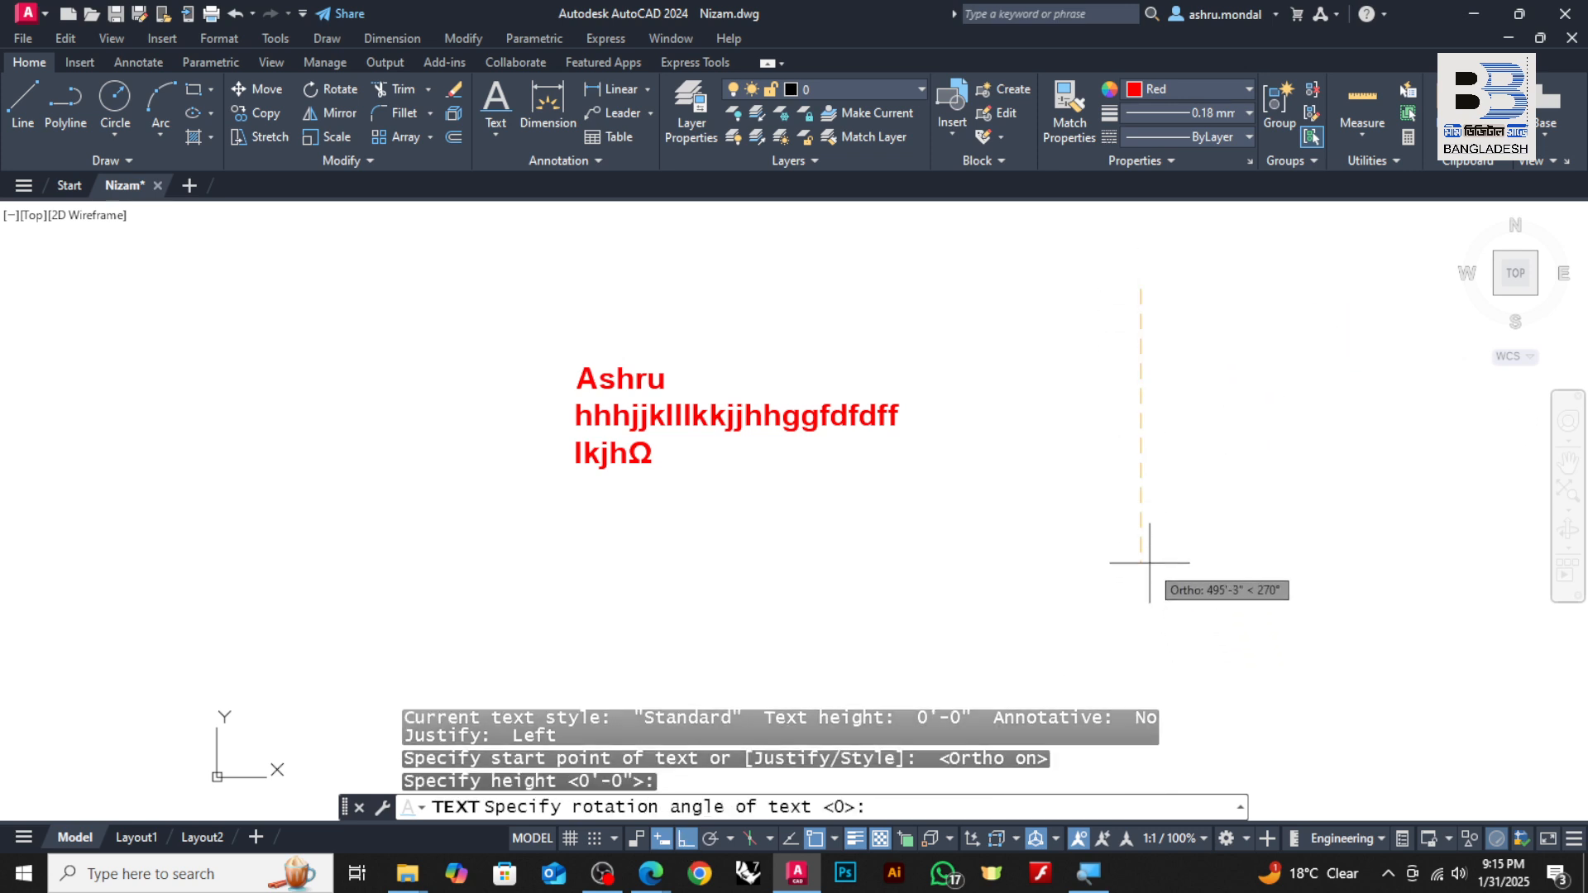
scroll(1000, 554, "down", 4)
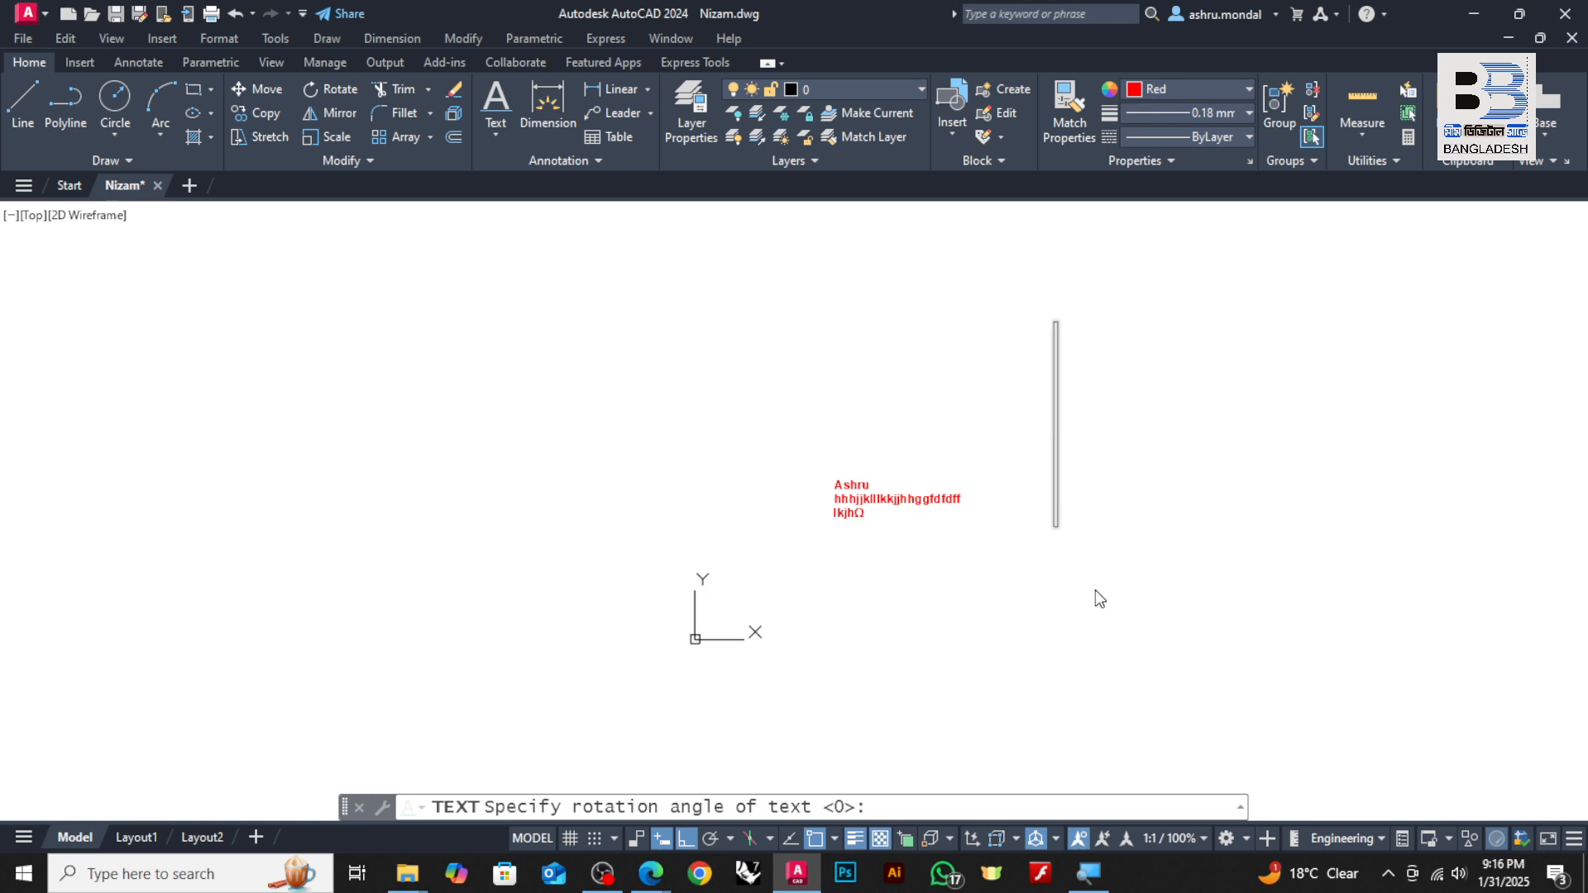
type("HGJFJ")
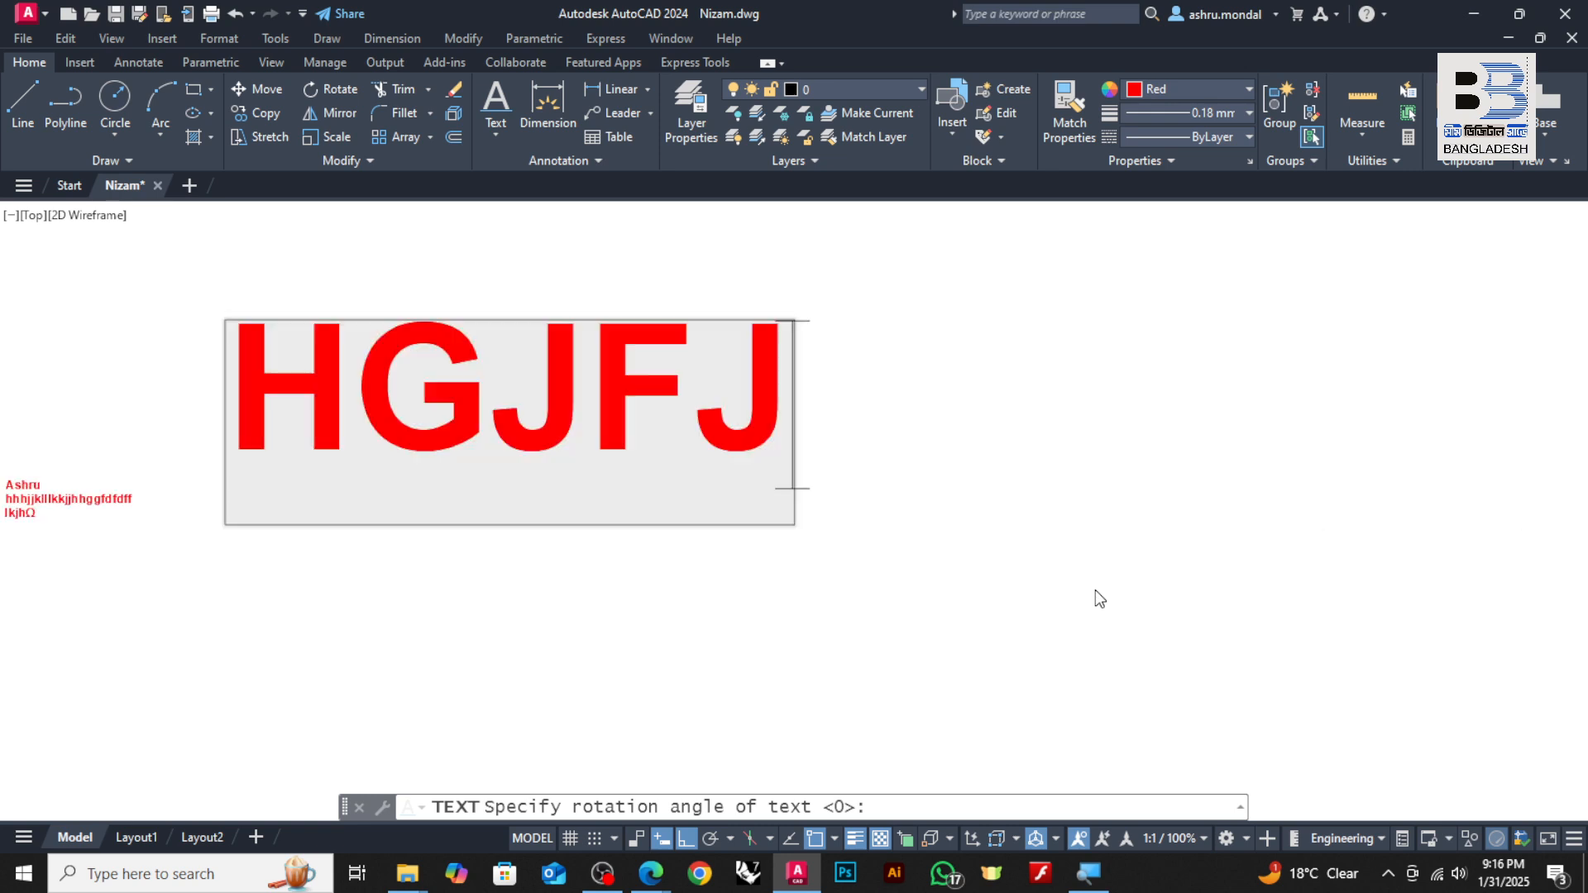
type("HDFG")
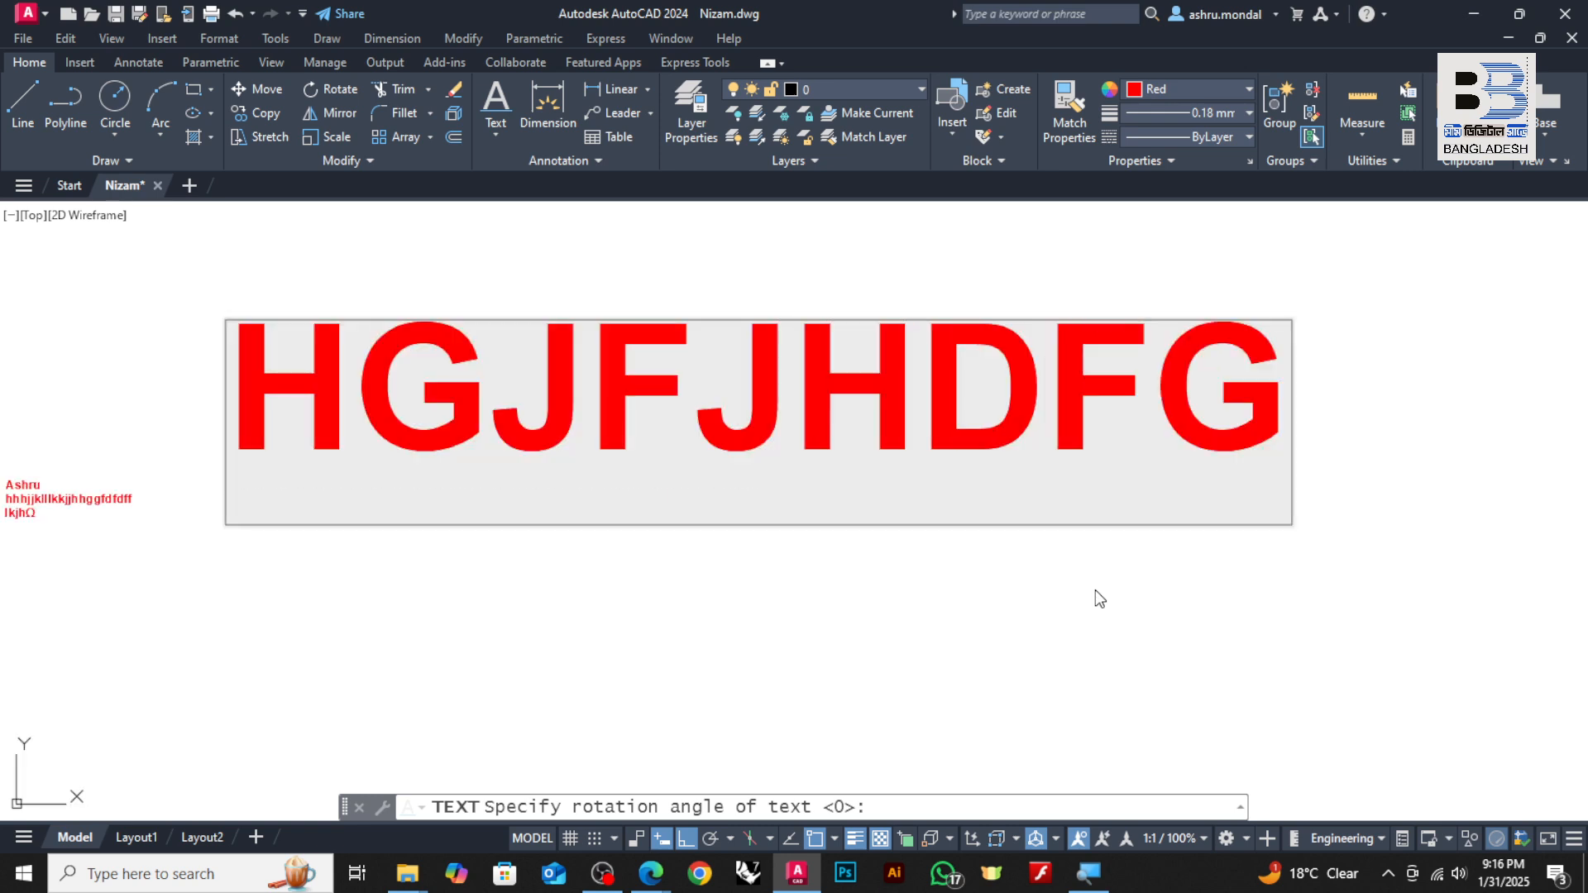
left_click_drag(1278, 389, 220, 403)
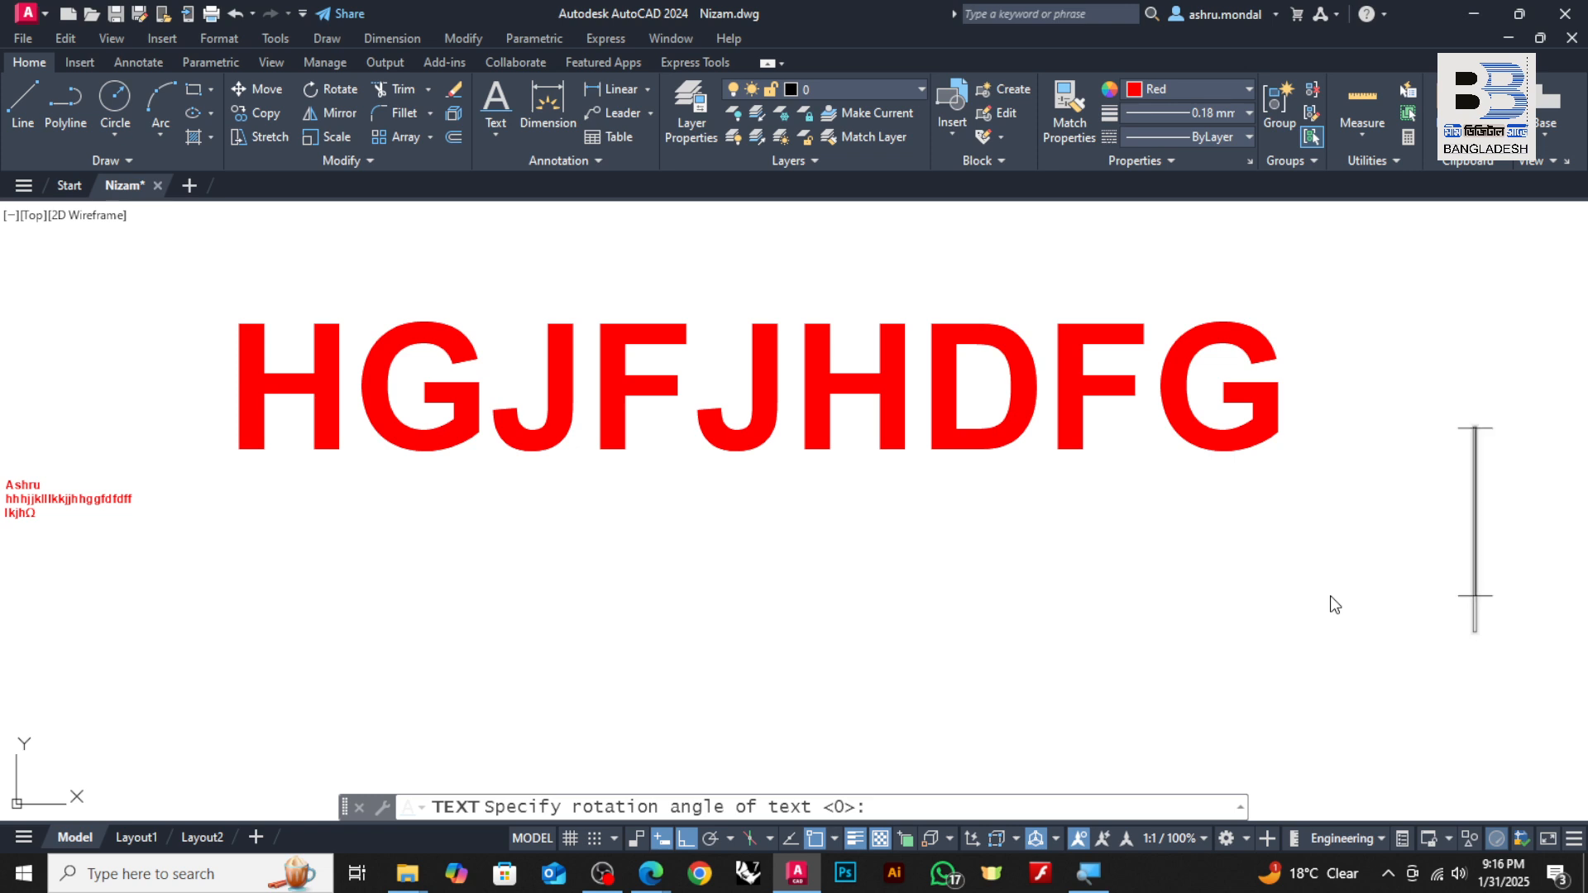
type("270")
key("Return")
- Open the "HGJFJHDFG" single-line text for editing to examine its available options, then leave the edit command
scroll(1315, 604, "down", 4)
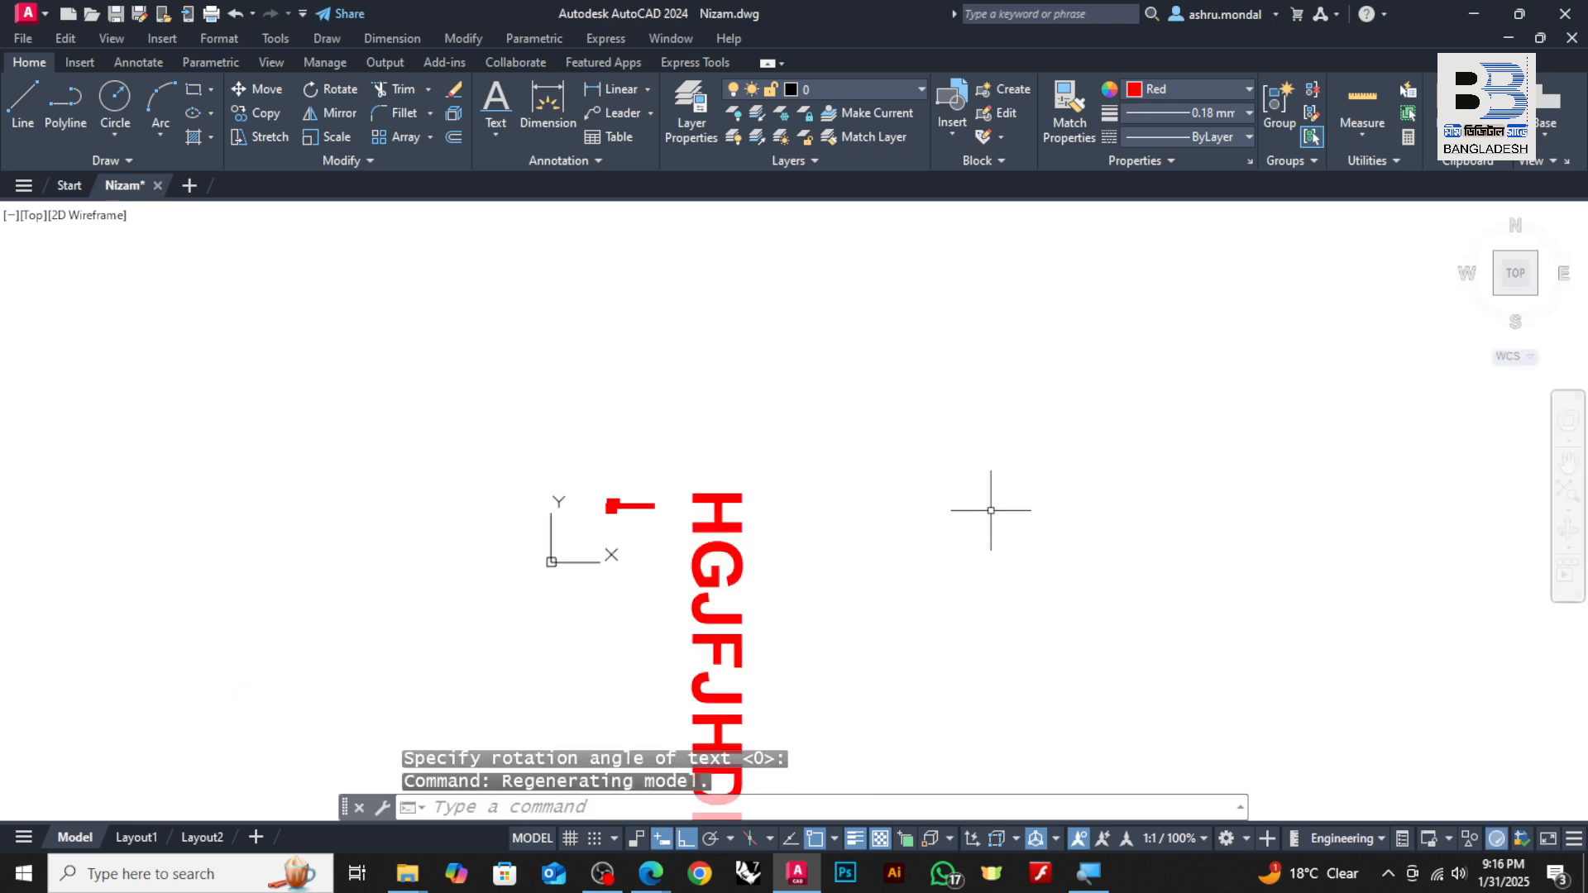
scroll(851, 538, "up", 5)
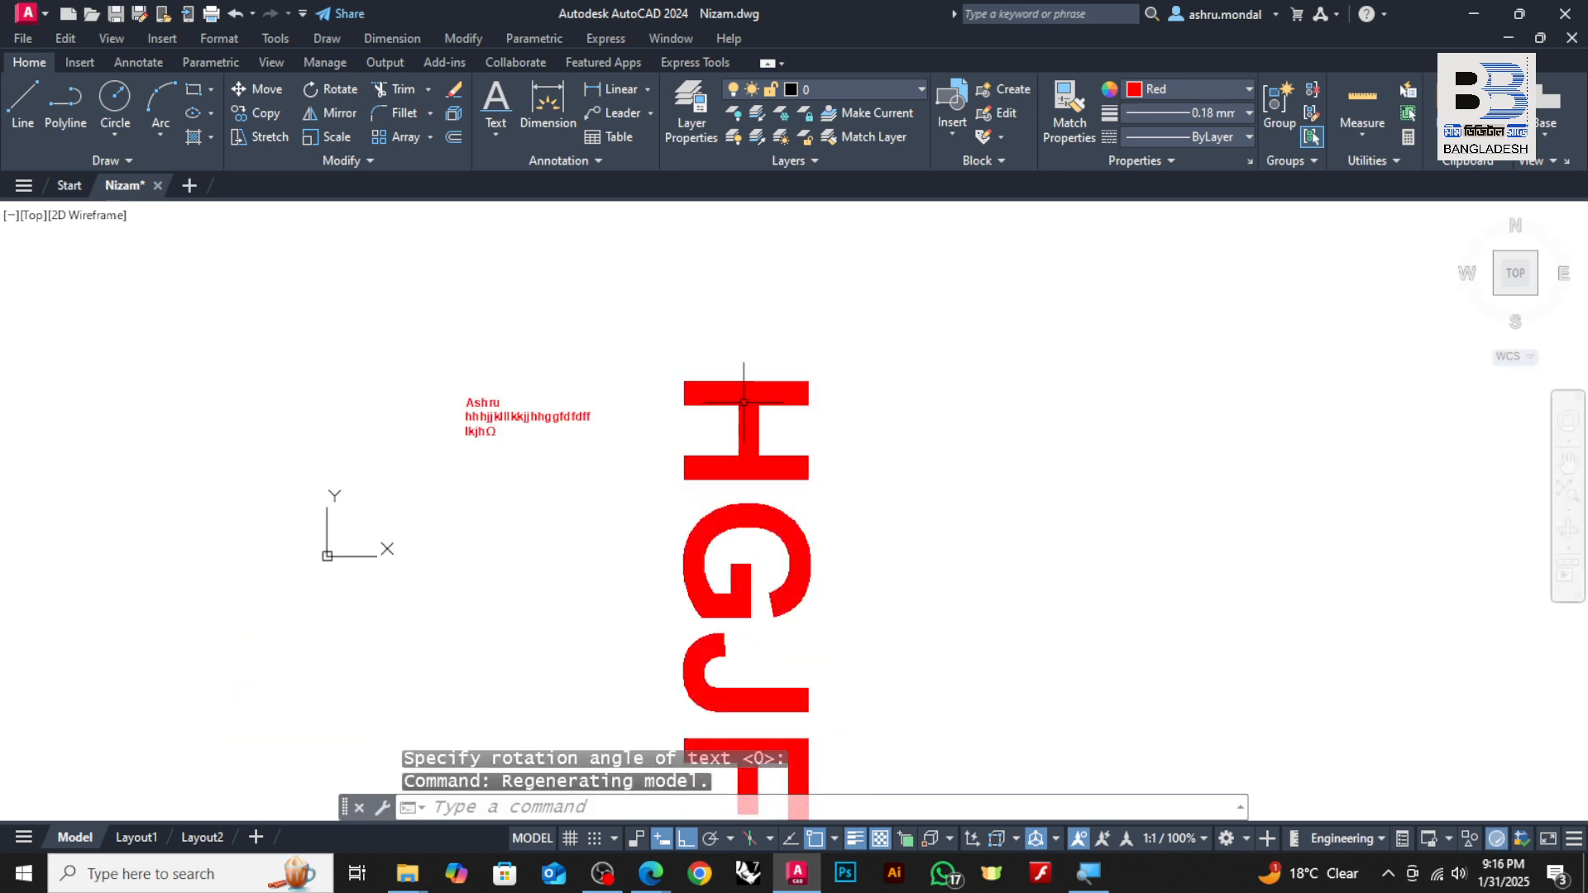
double_click(683, 368)
scroll(913, 384, "up", 4)
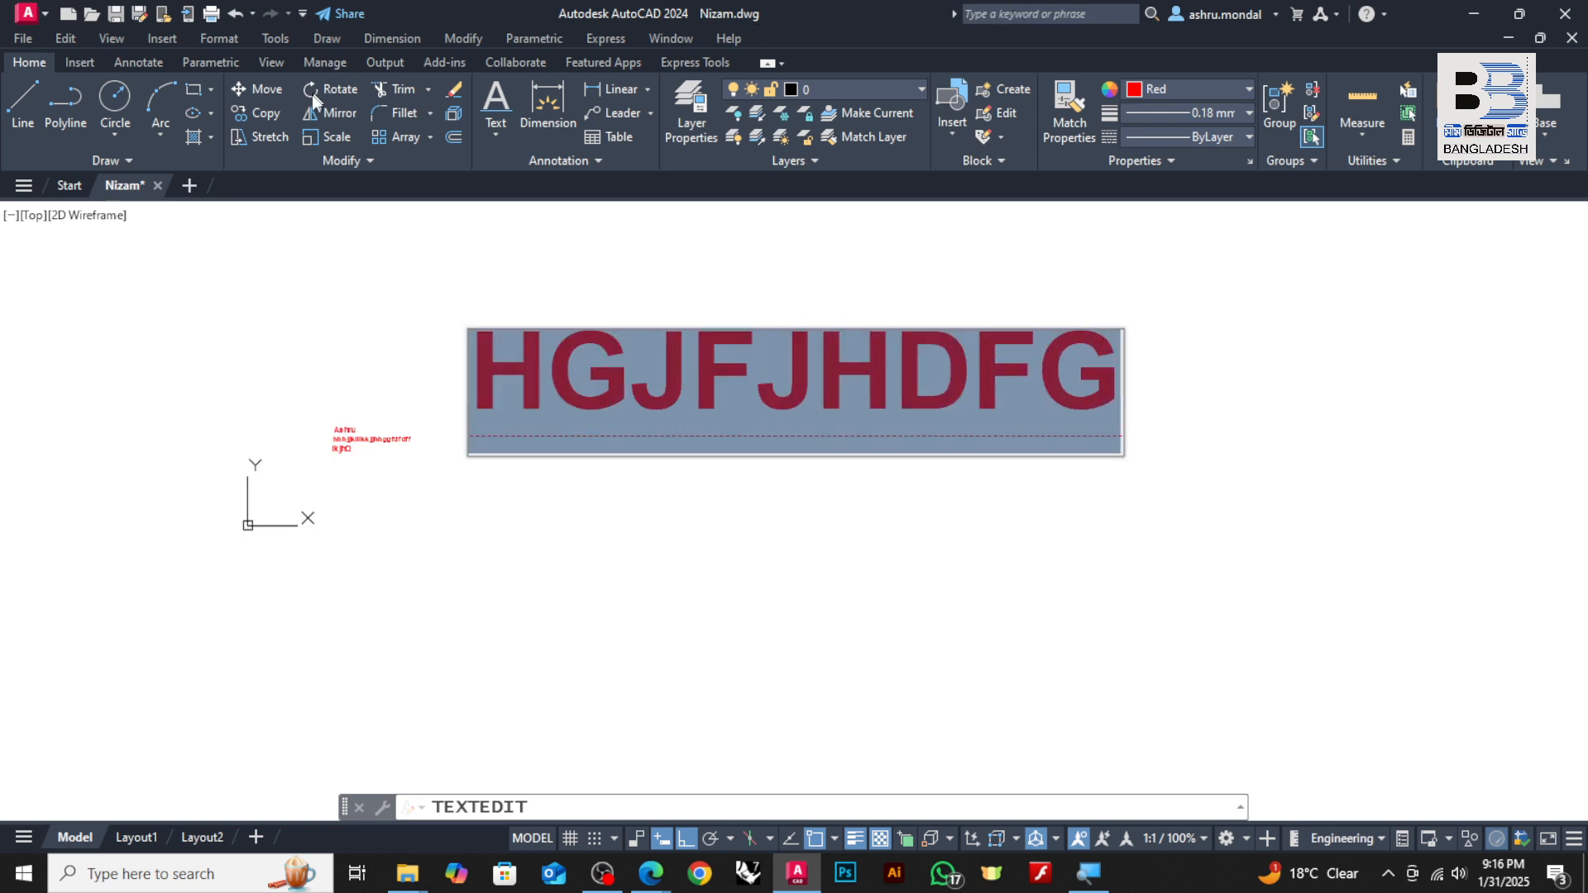
key("Return")
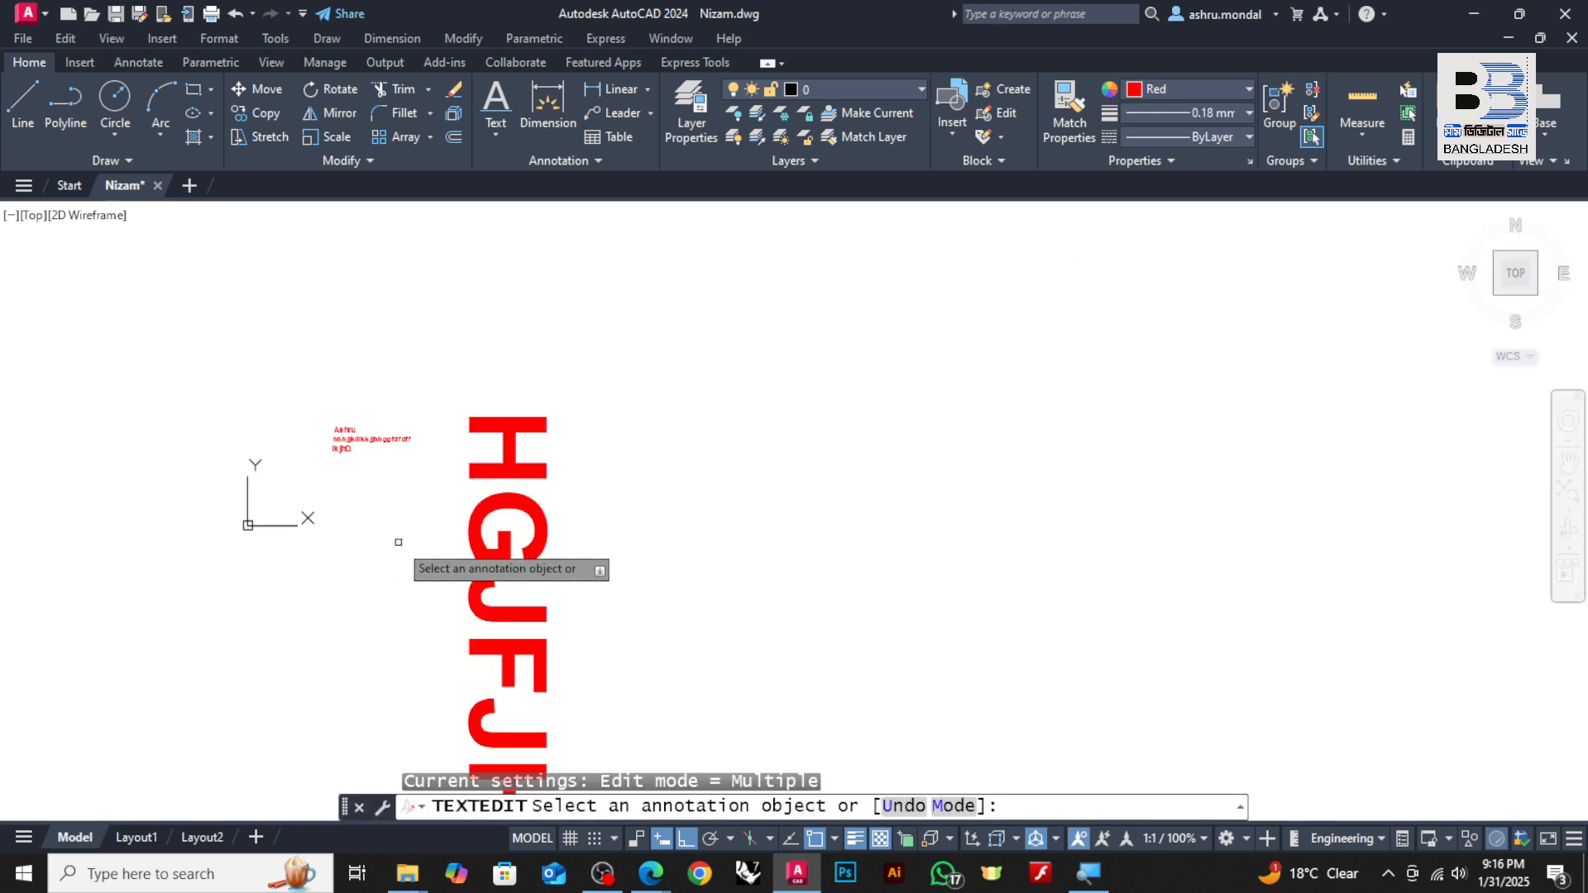
scroll(351, 423, "up", 6)
key("Escape")
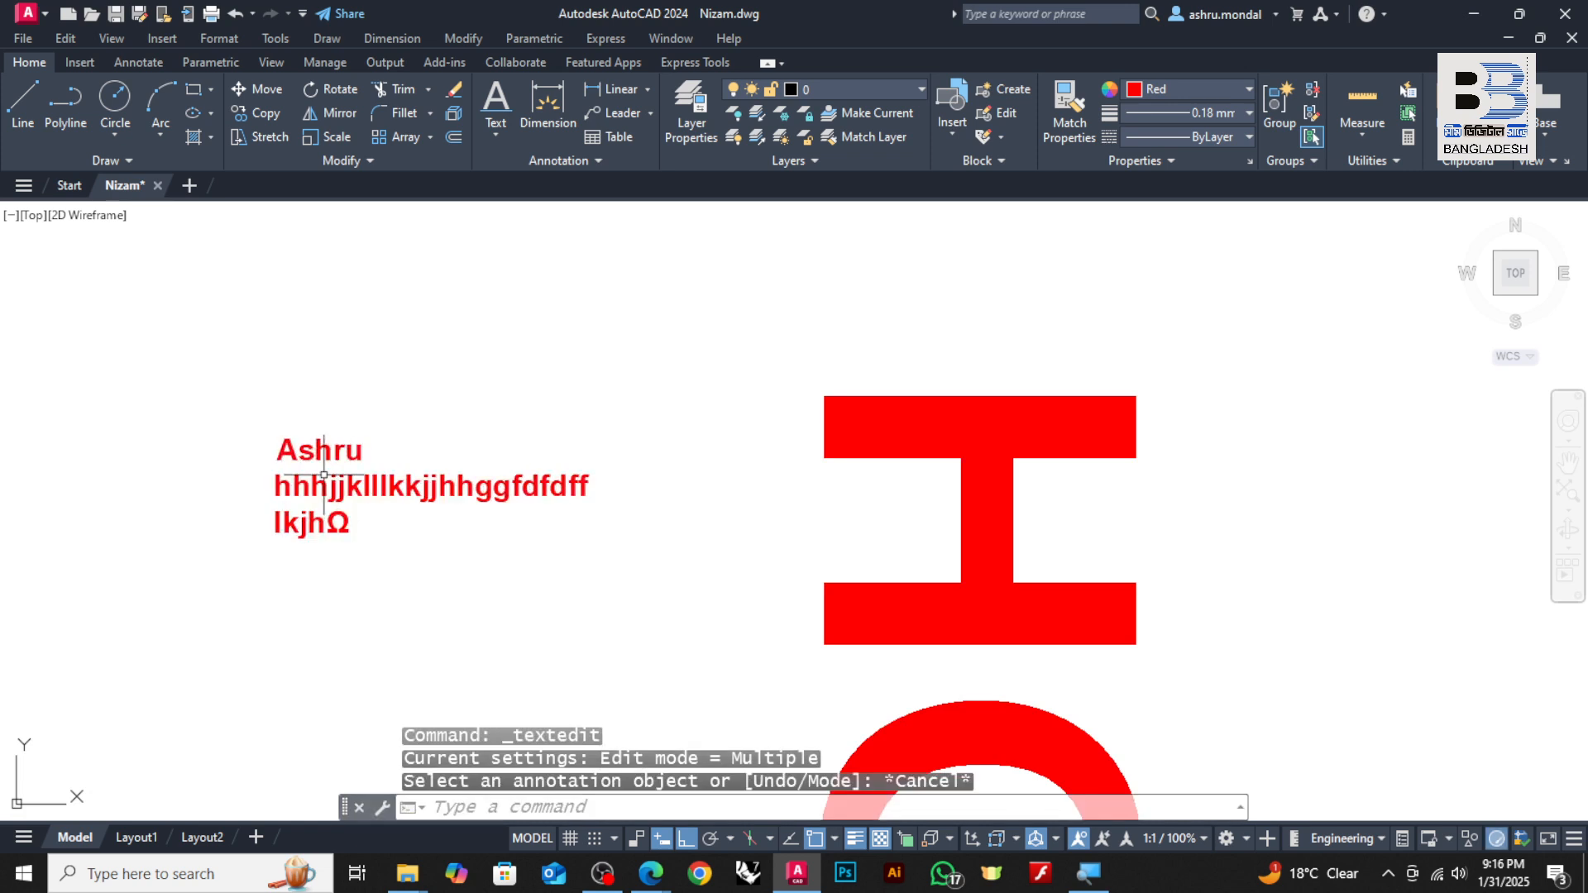
- Open the three-line multiline text to compare its formatting options with those of single-line text, then close the editor
left_click(319, 450)
double_click(319, 451)
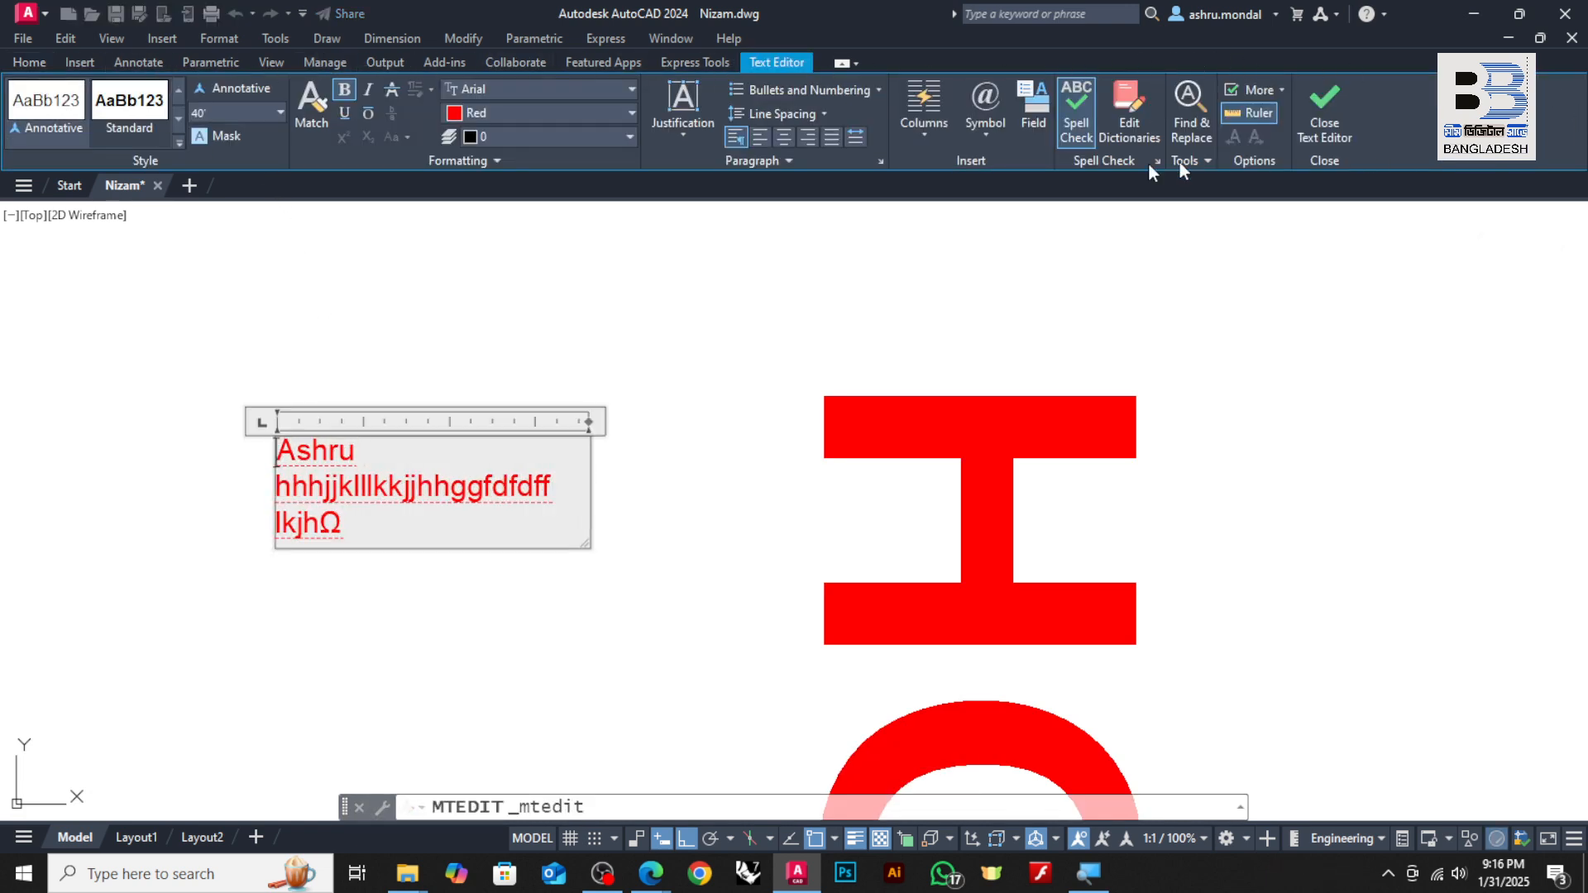
left_click(34, 93)
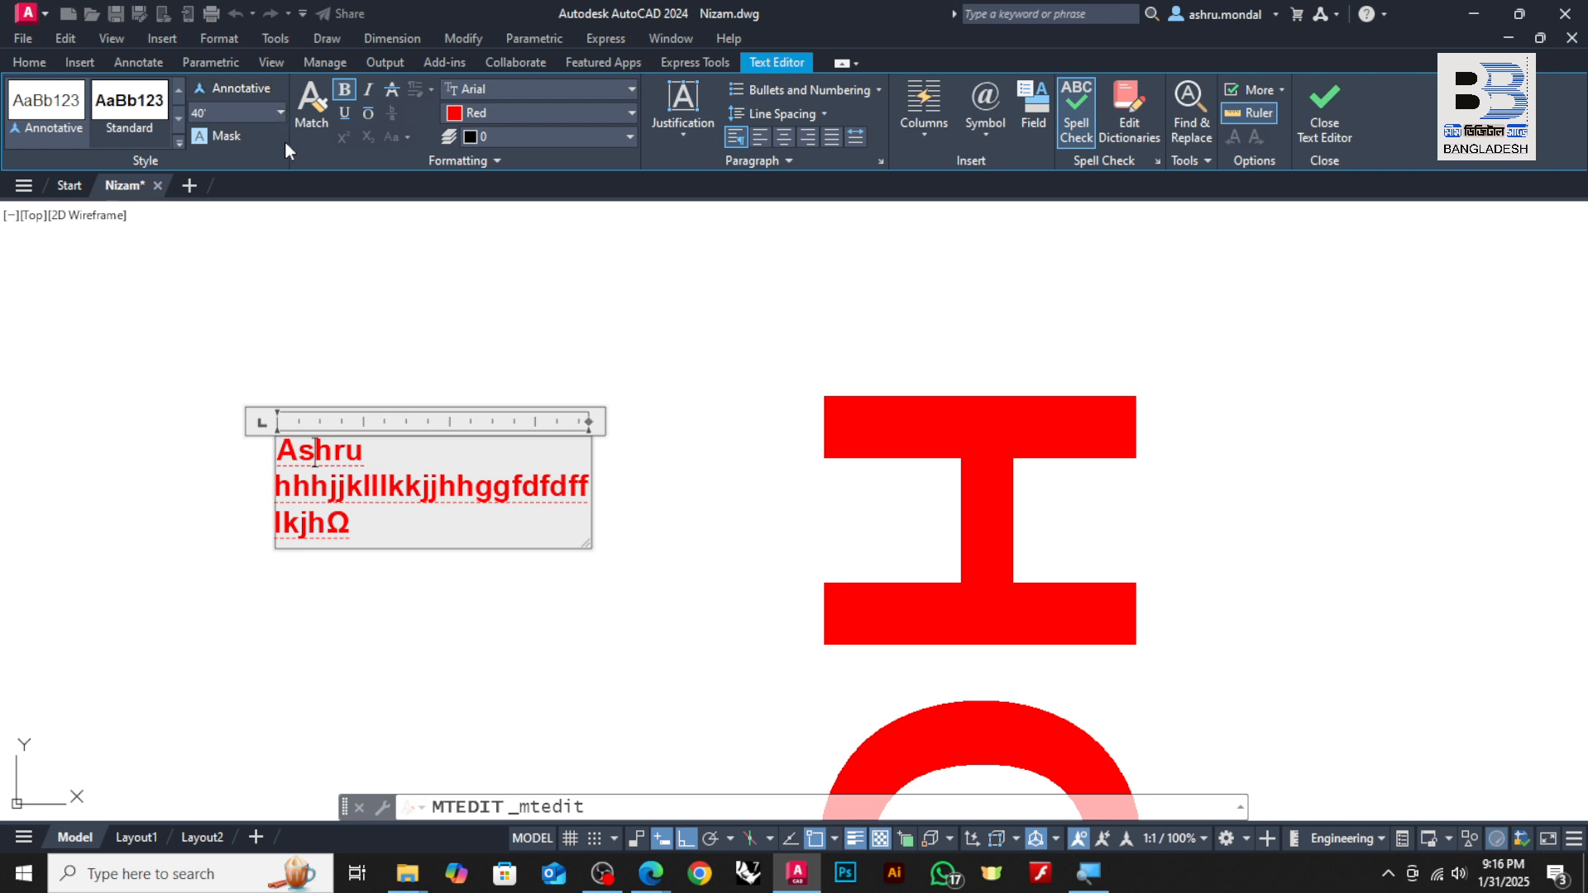
left_click(568, 332)
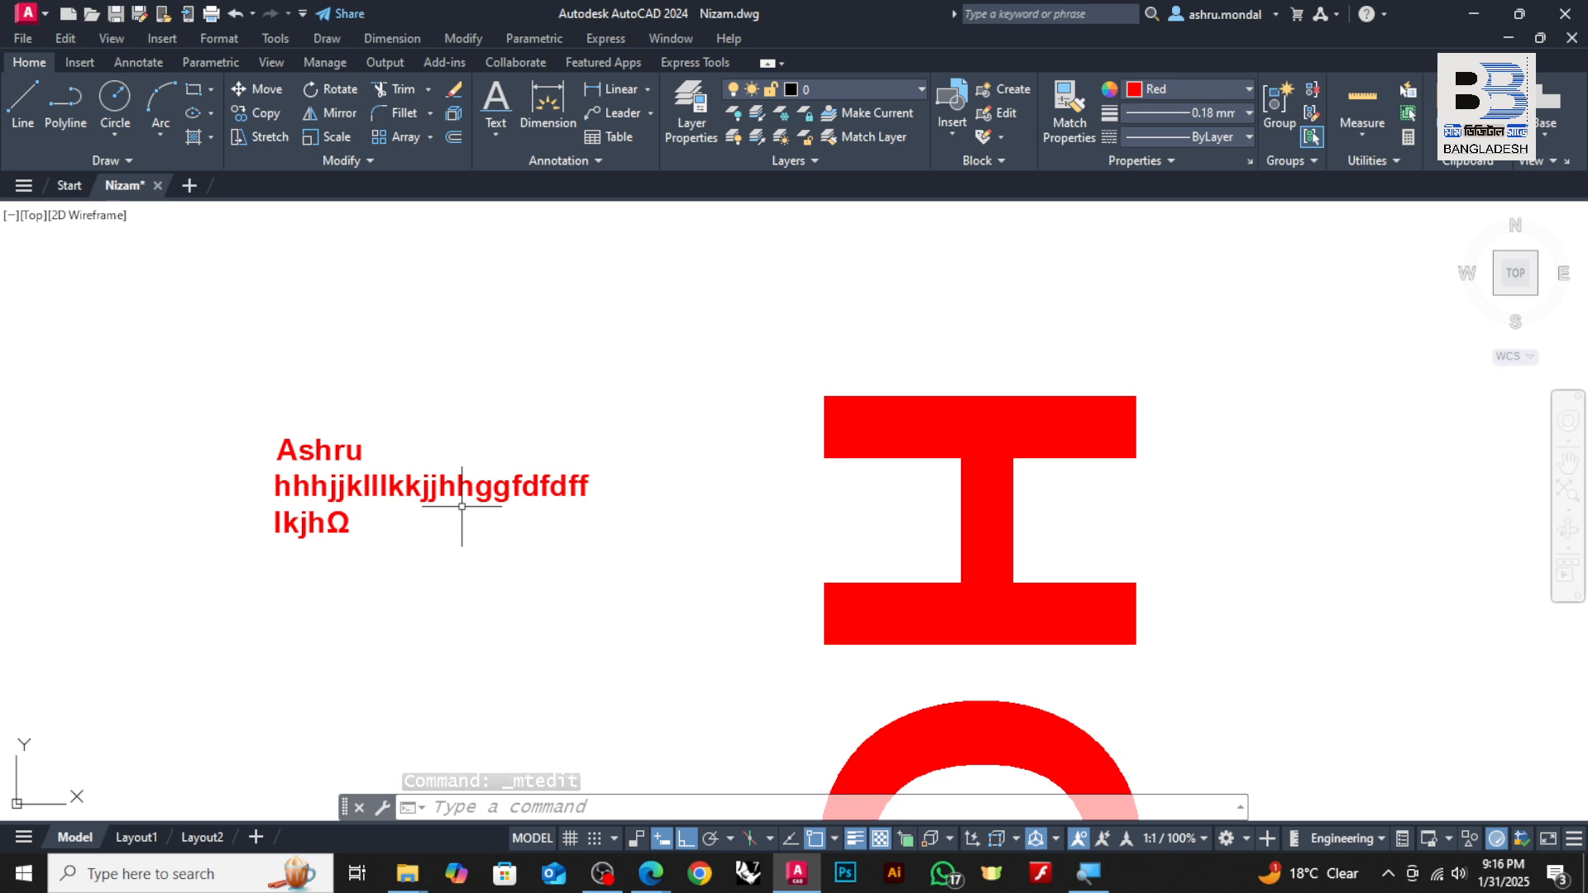
scroll(513, 441, "down", 5)
scroll(468, 479, "down", 2)
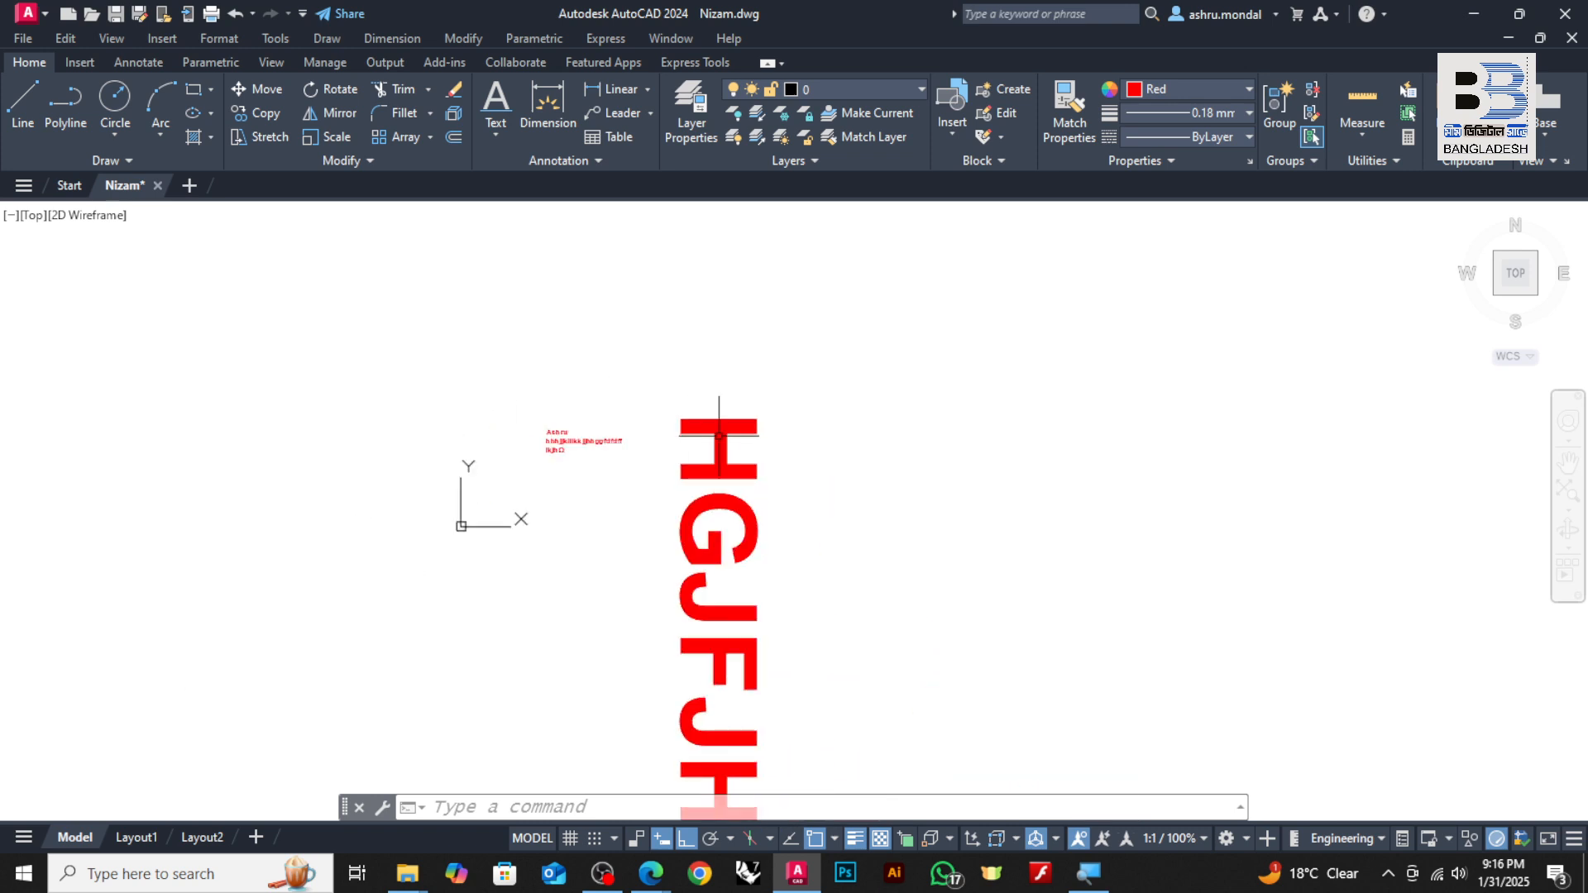
left_click(813, 370)
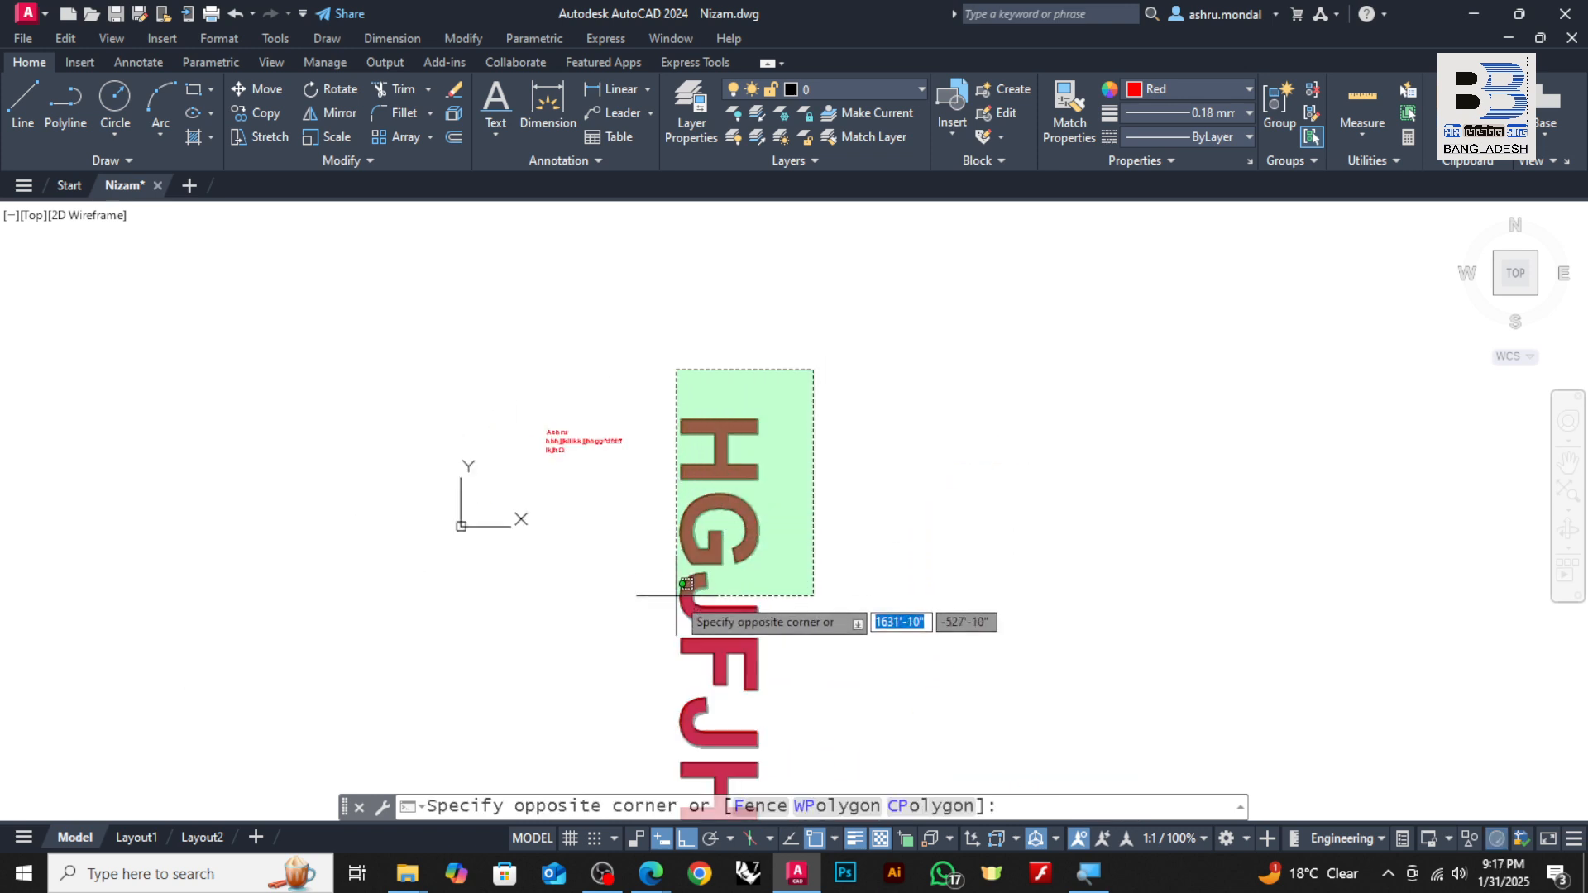
left_click(959, 533)
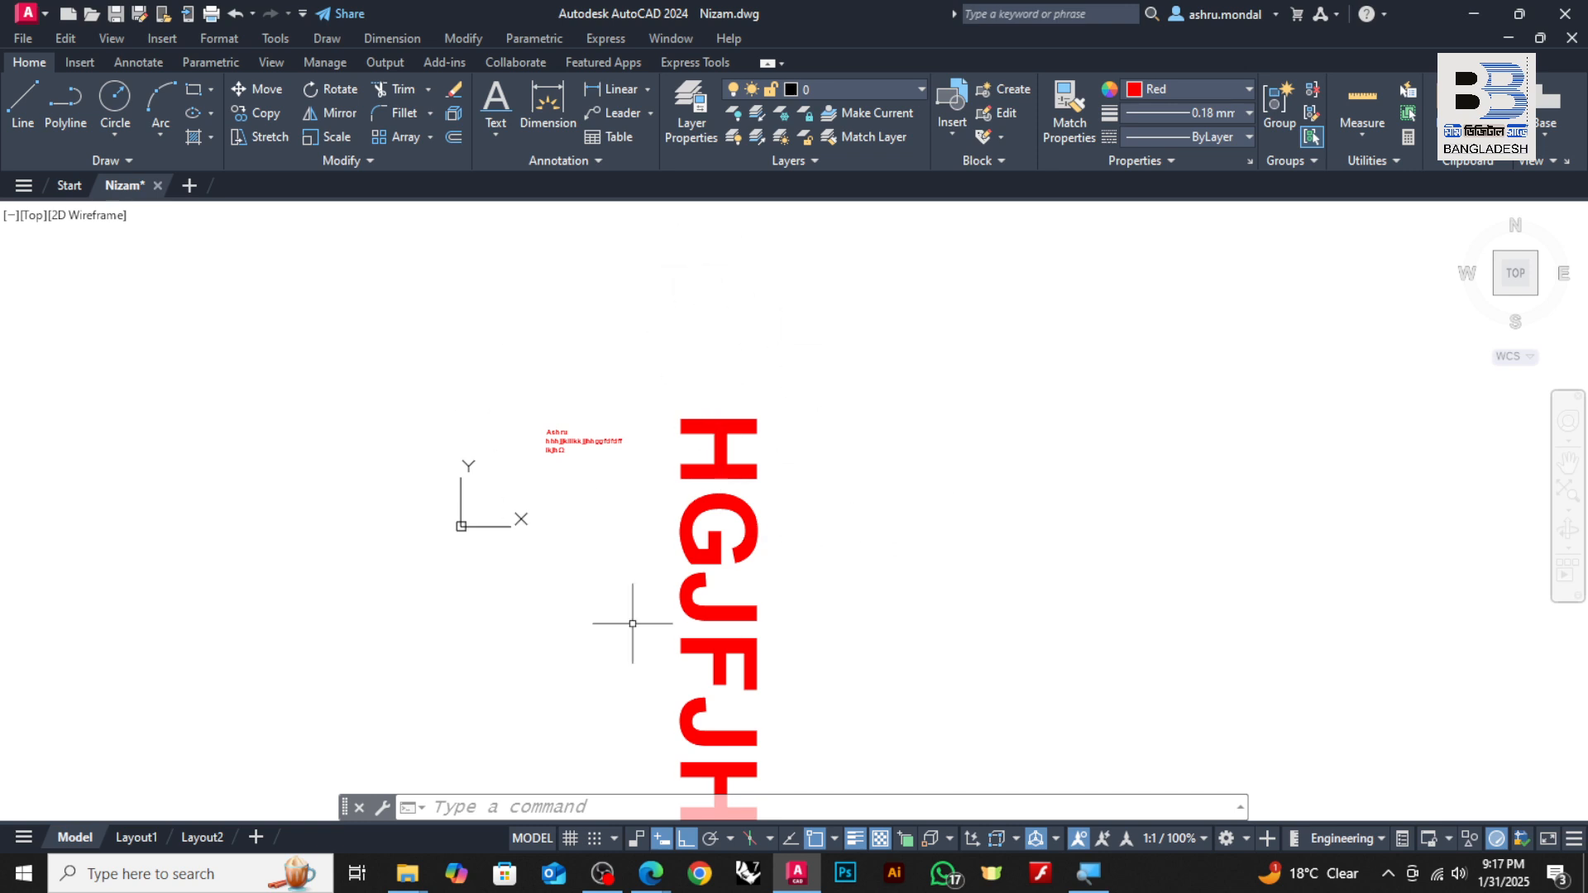
- Rotate the "HGJFJHDFG" single-line text 90° counterclockwise about a point on its first letter, using Ortho, so that it reads horizontally
scroll(714, 413, "up", 2)
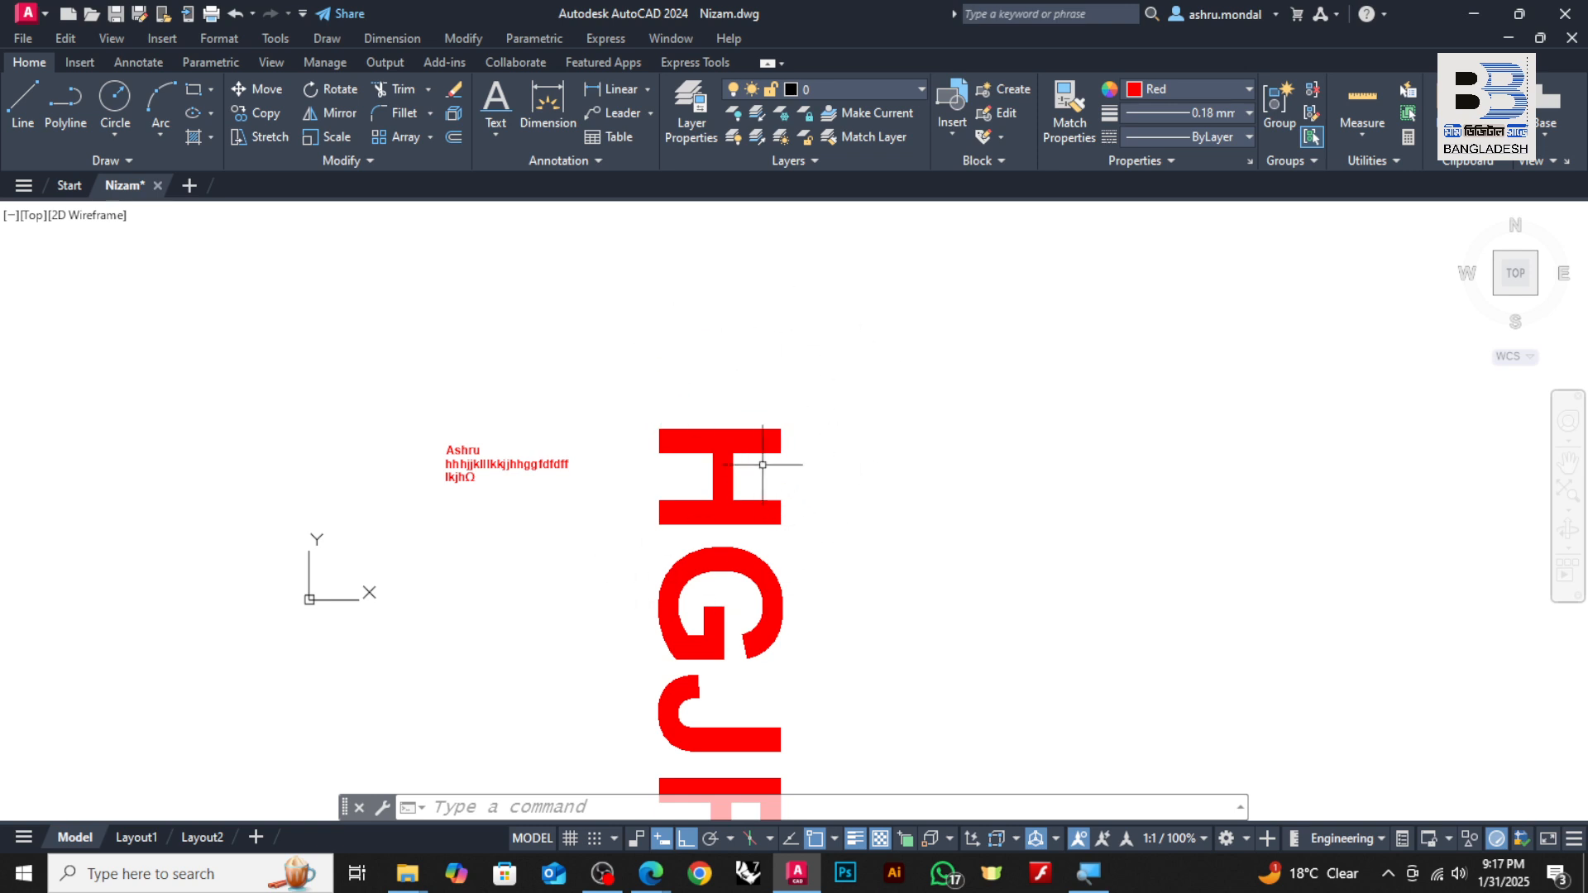
left_click(713, 438)
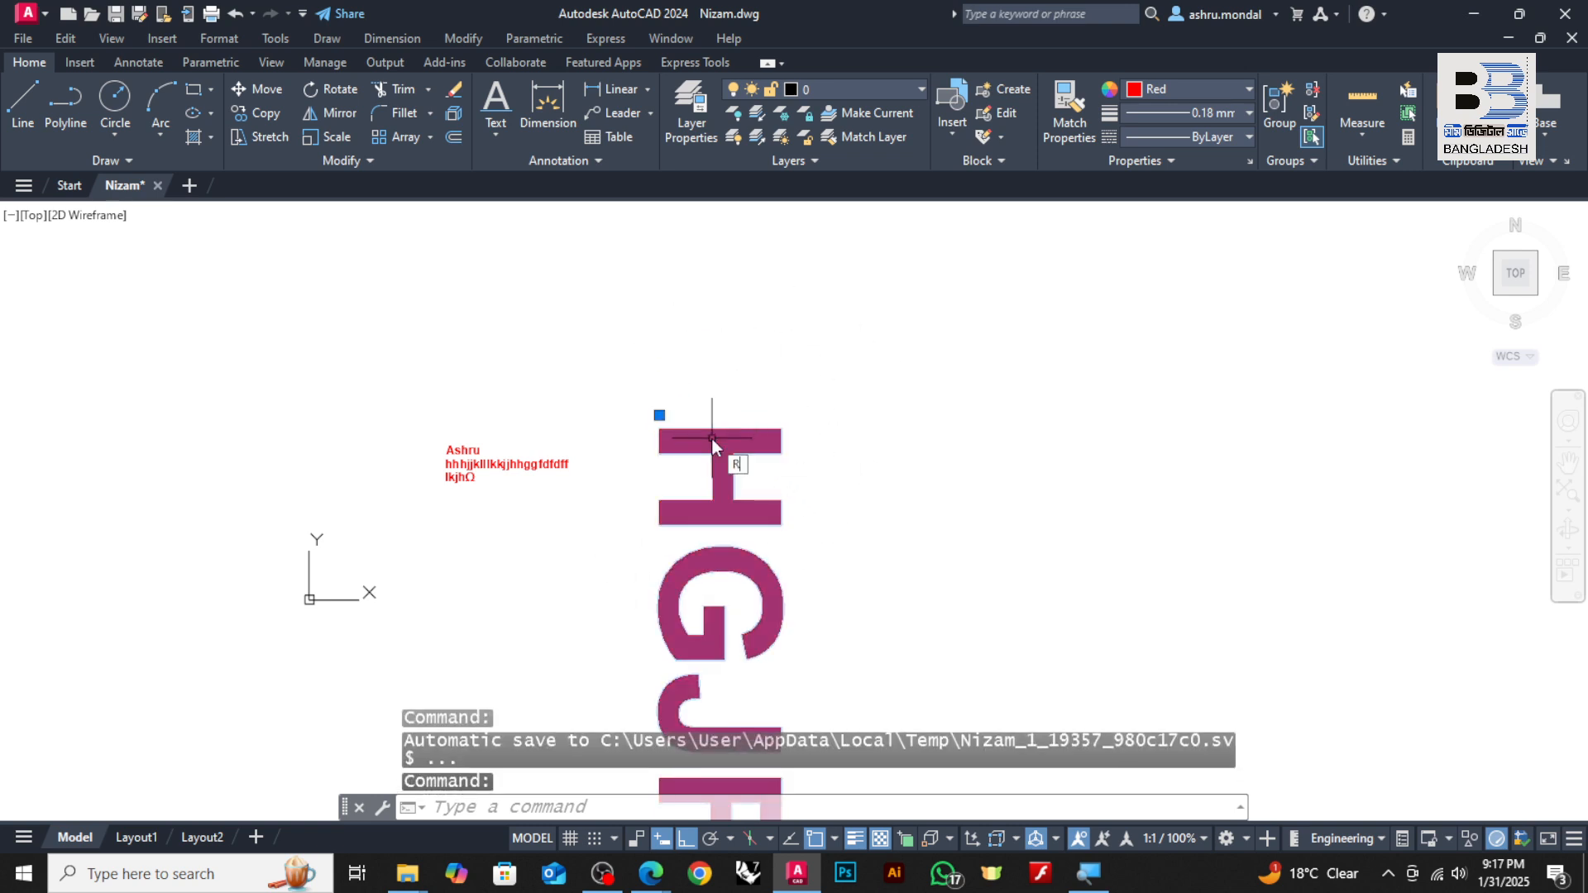
type("O")
key("Return")
left_click(692, 439)
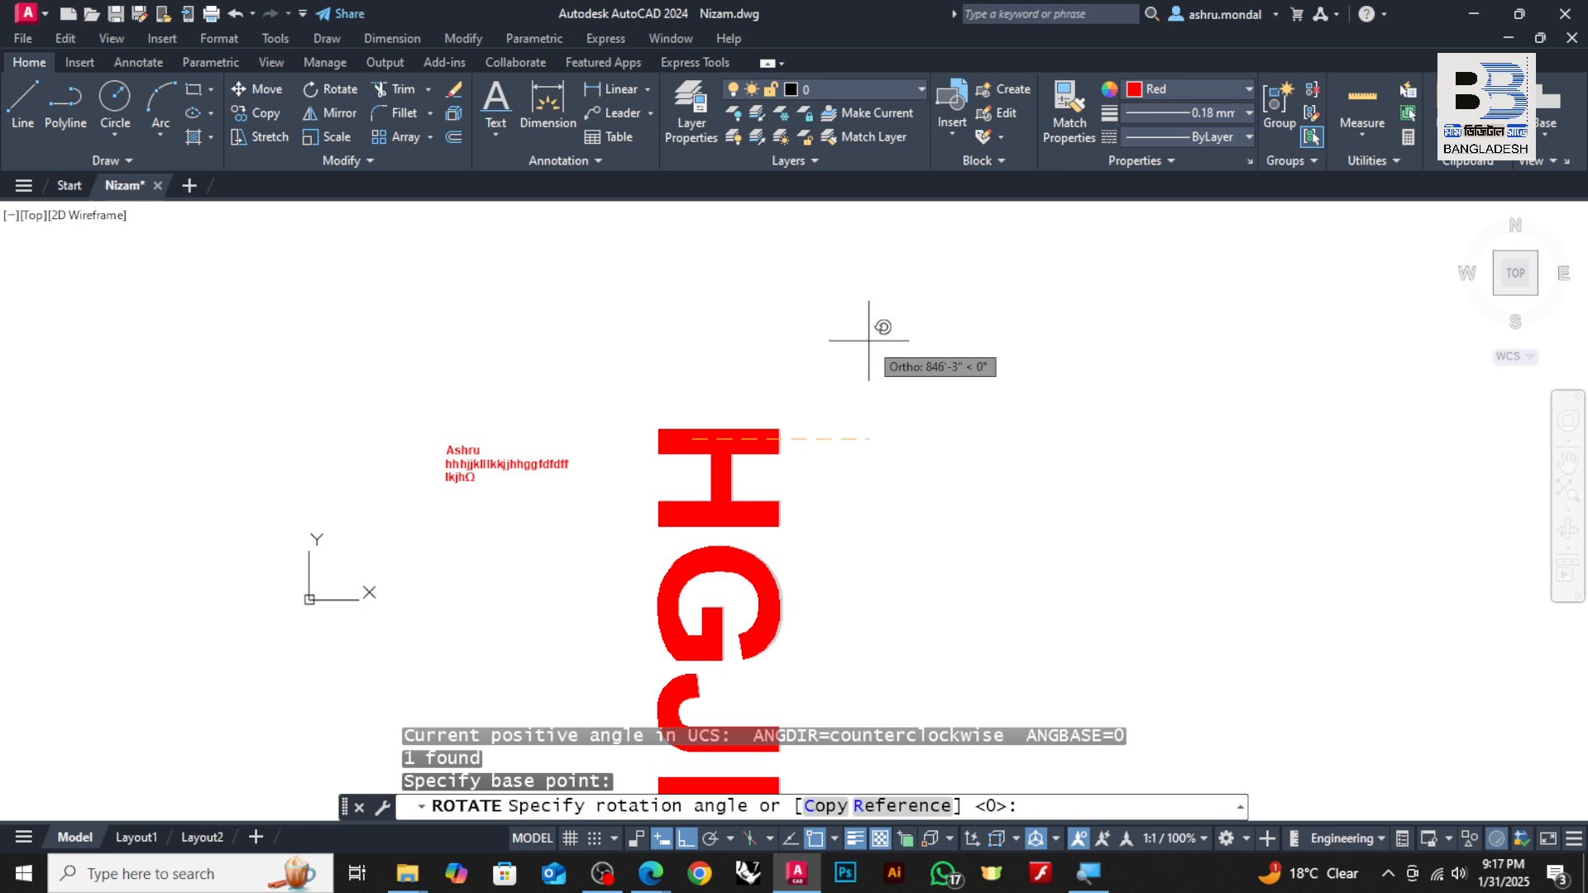
left_click(679, 277)
scroll(1025, 497, "down", 4)
scroll(737, 479, "up", 4)
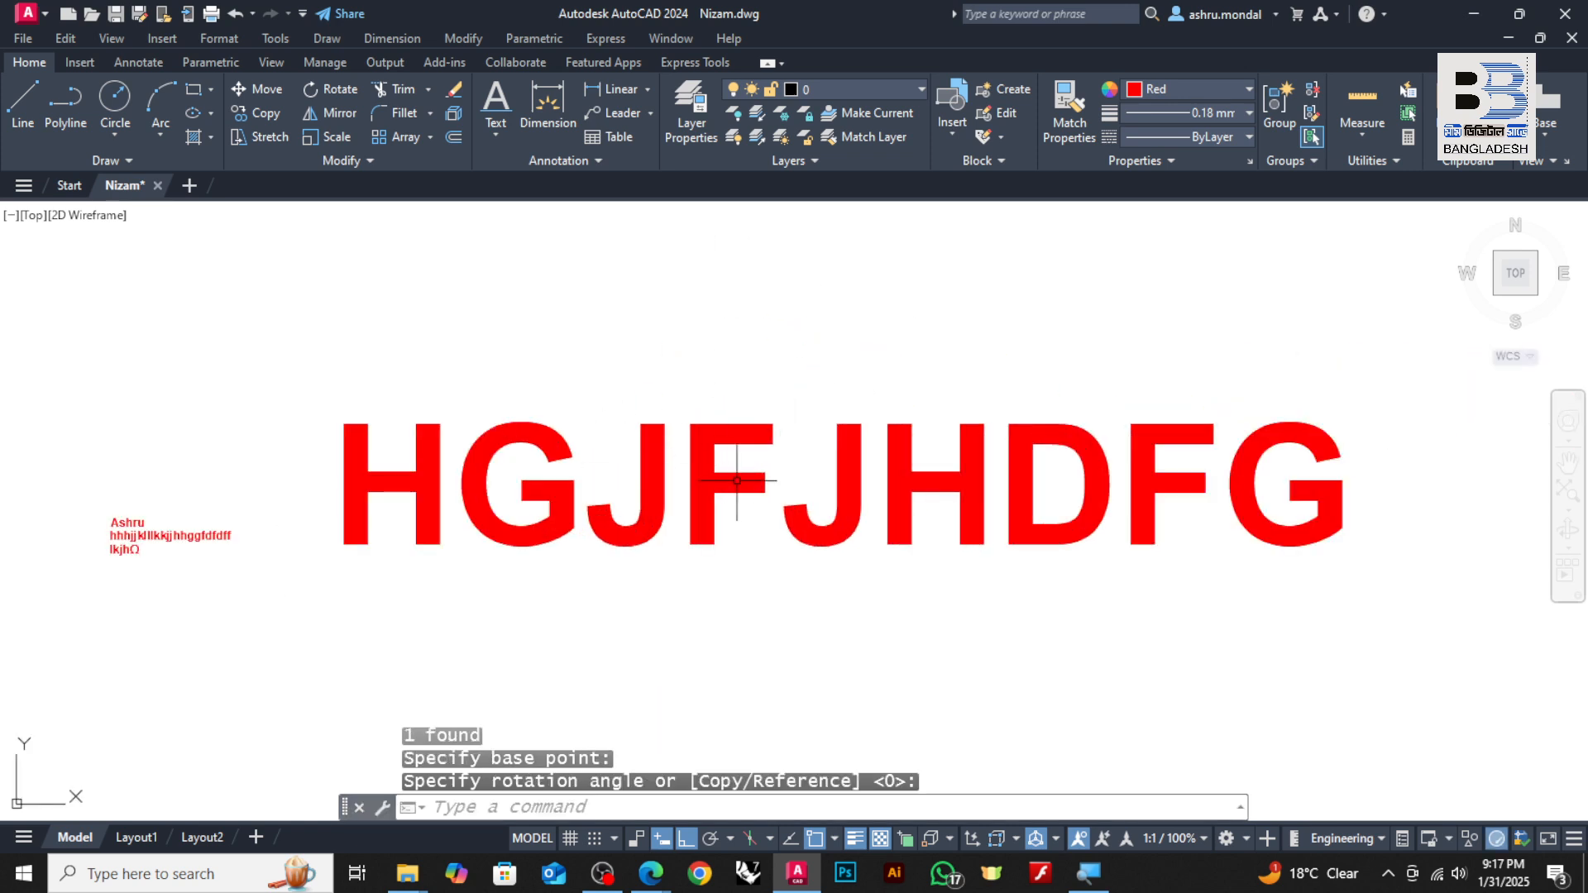
- Open the horizontal "HGJFJHDFG" single-line text for editing to compare it with the multiline text, then leave the edit command
double_click(712, 444)
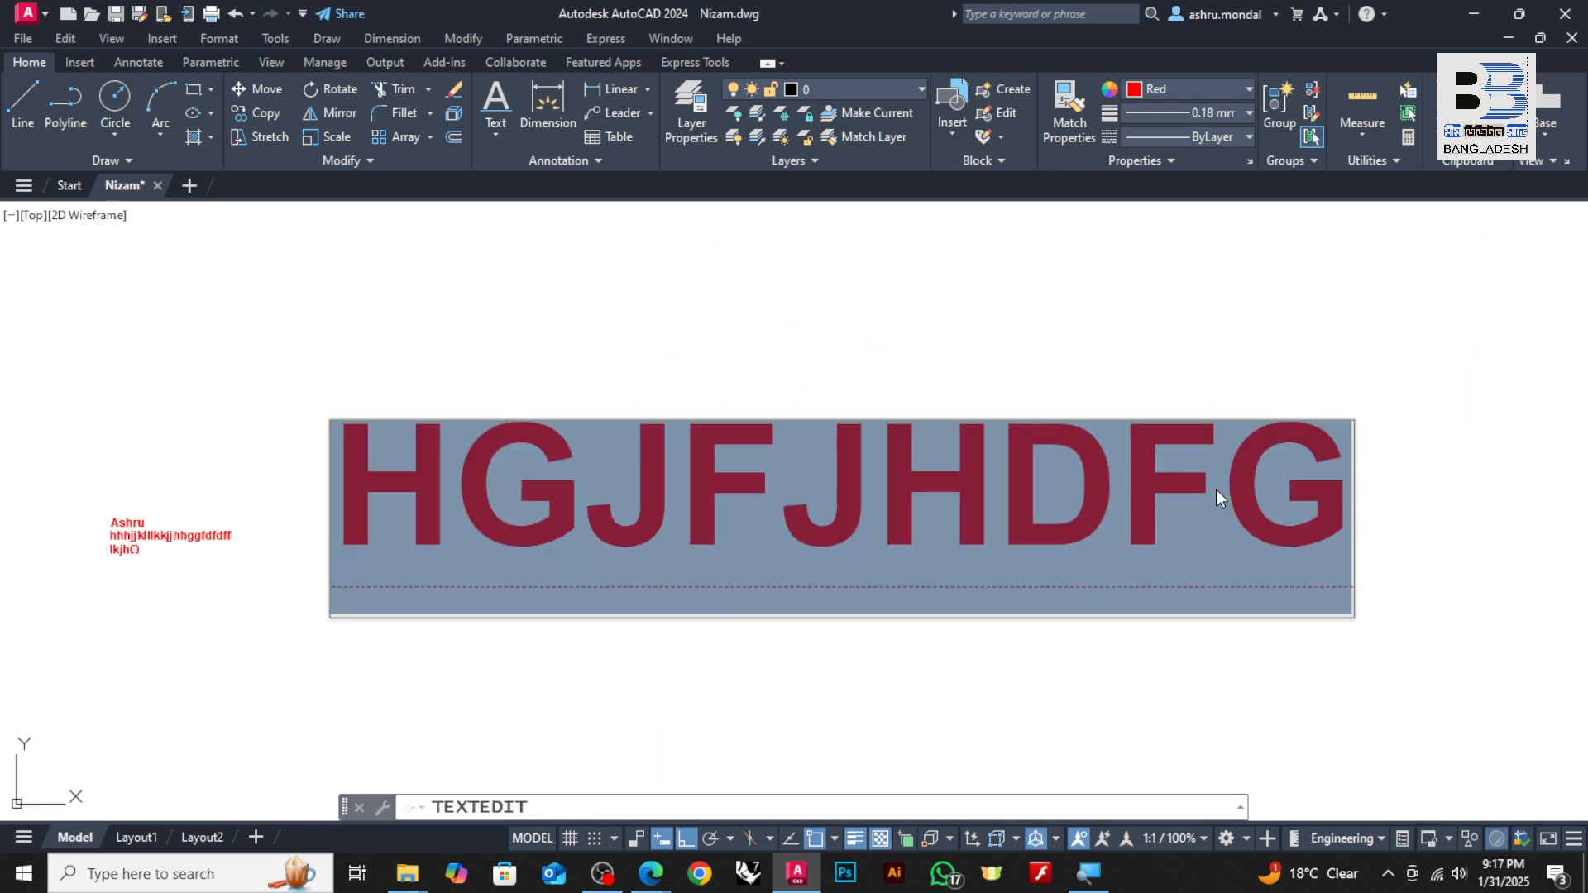
scroll(637, 485, "down", 4)
left_click(546, 463)
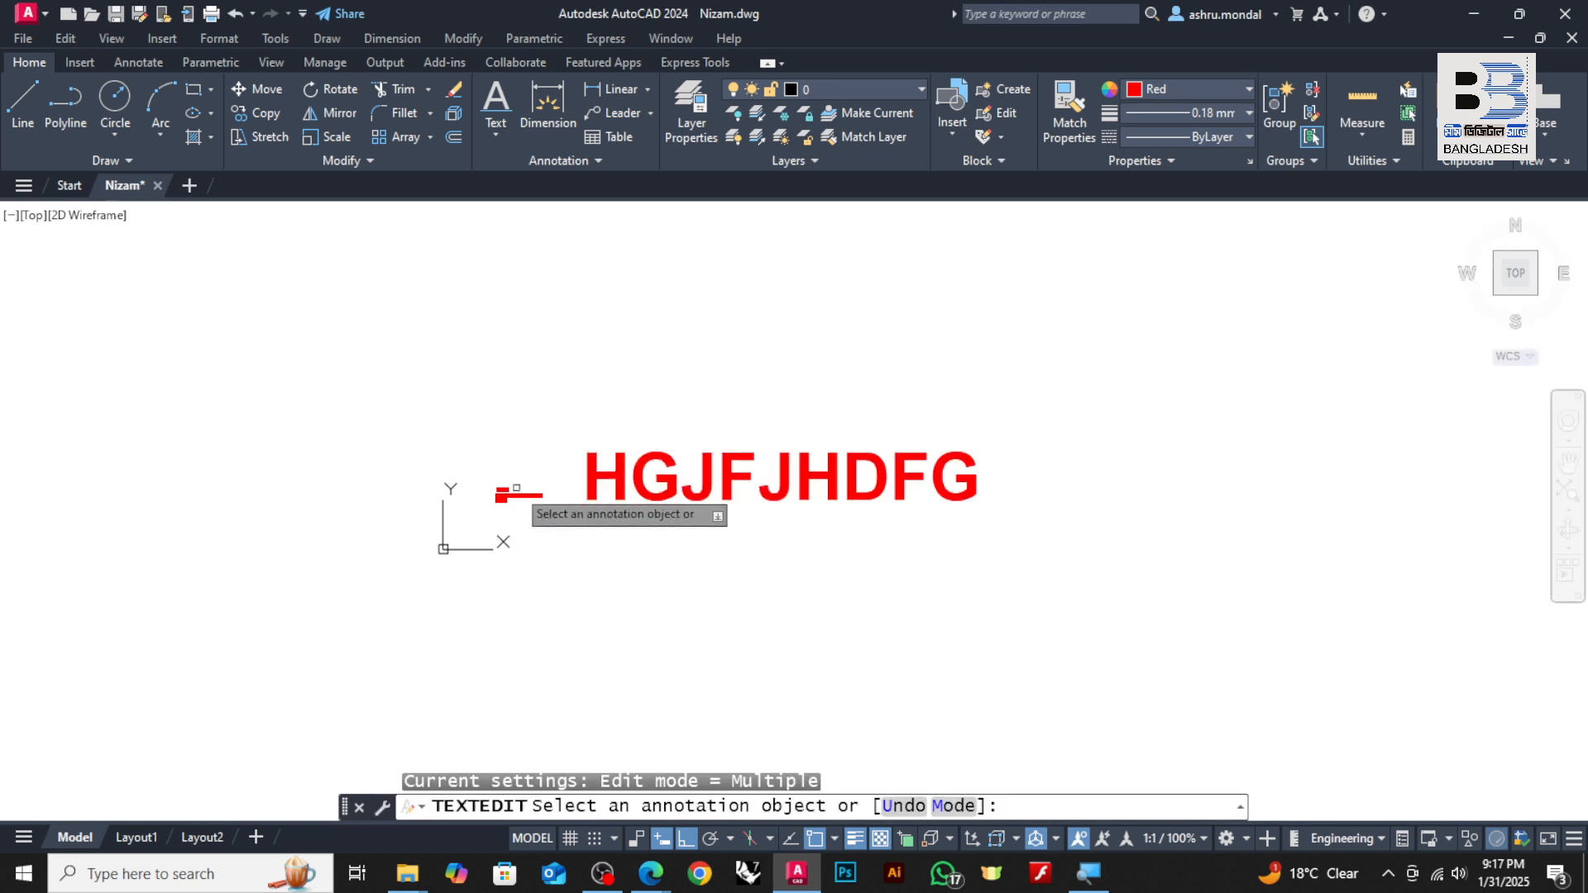
scroll(512, 508, "up", 10)
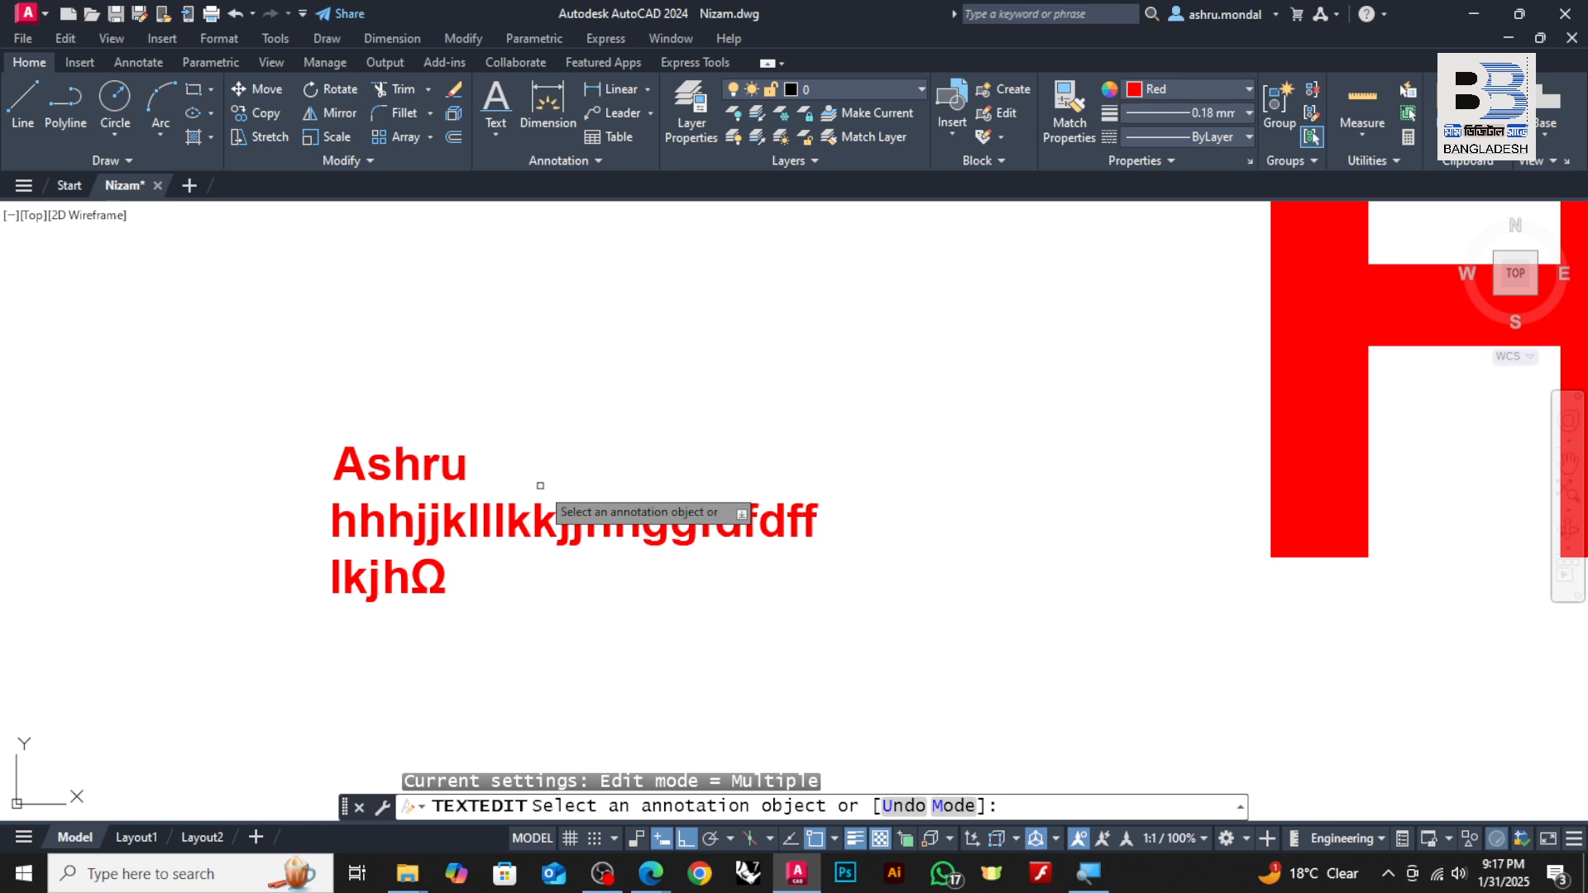
key("Escape")
scroll(540, 484, "down", 8)
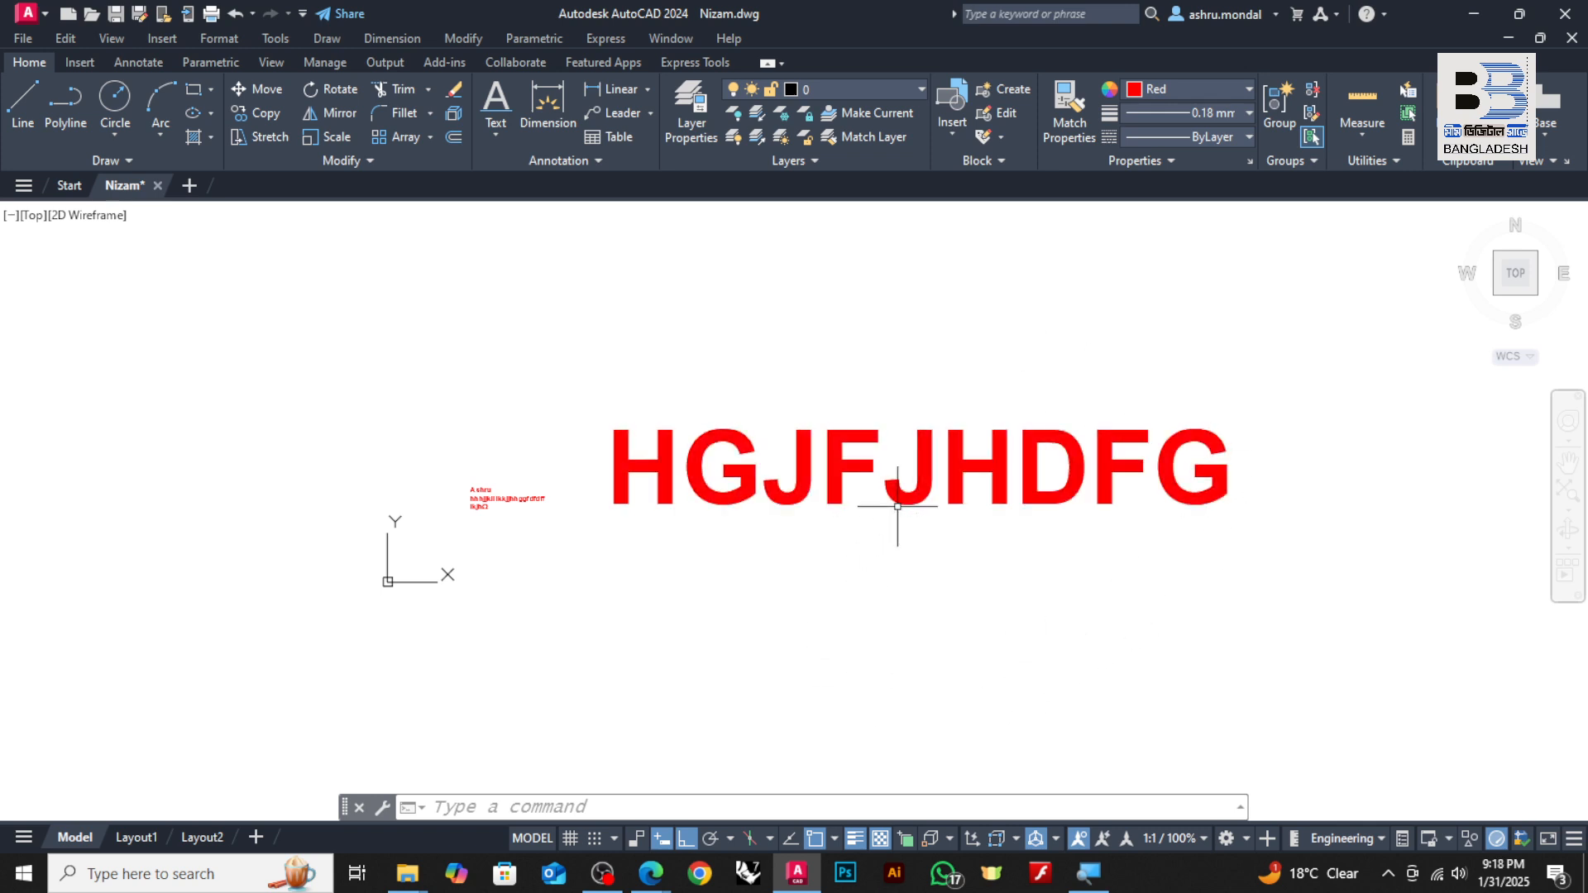
- Convert the "HGJFJHDFG" single-line text to multiline text with the TXT2MTXT command
scroll(902, 468, "down", 3)
scroll(951, 472, "up", 4)
left_click(1178, 387)
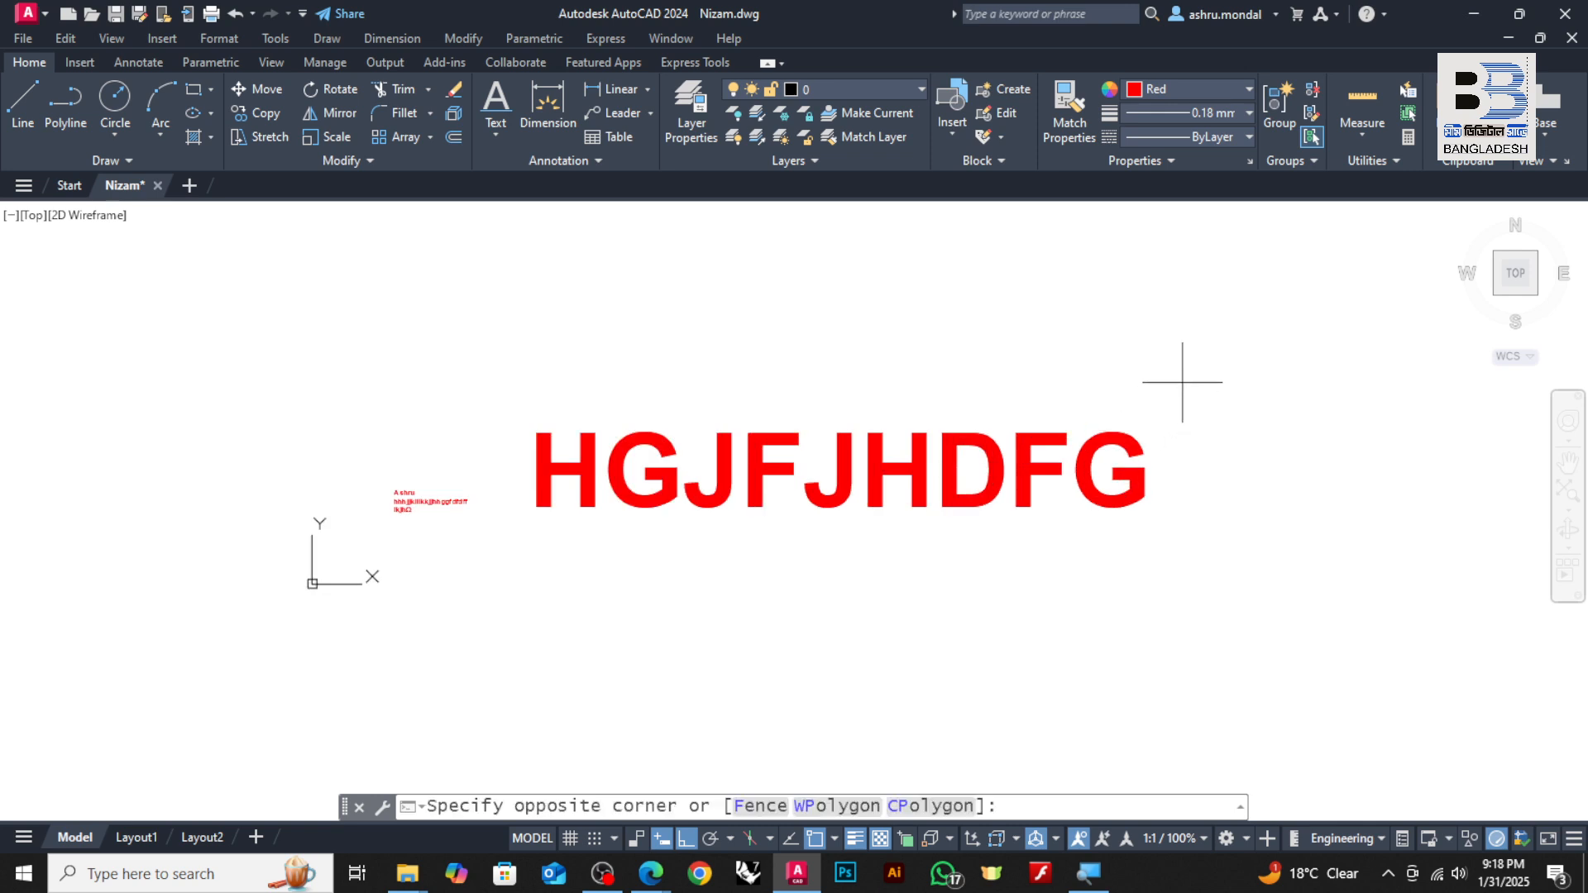
left_click(961, 577)
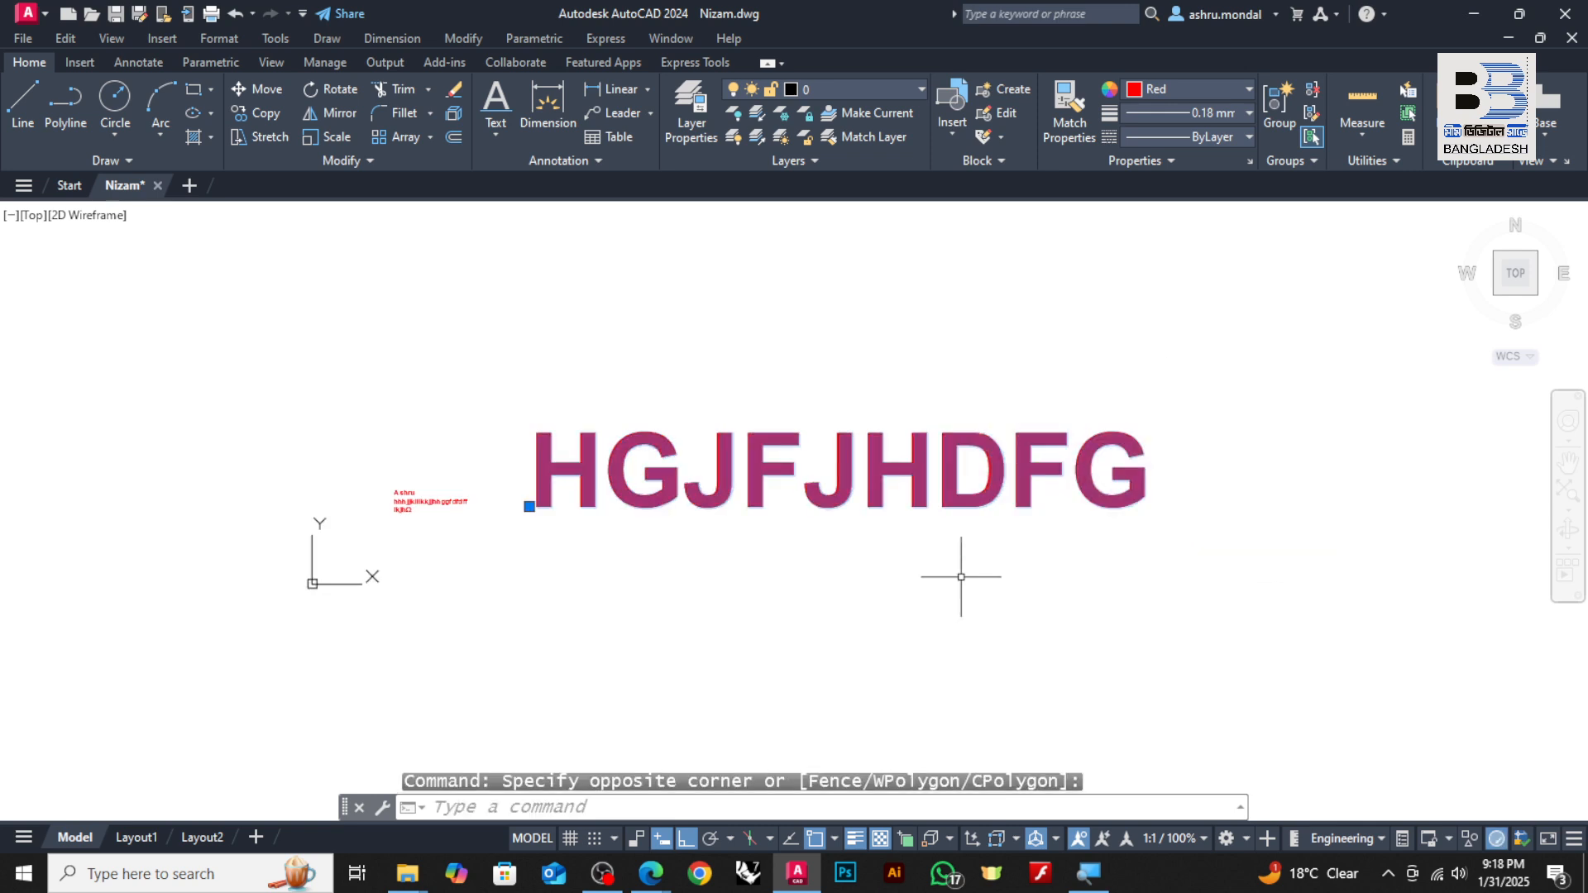
type("TXT")
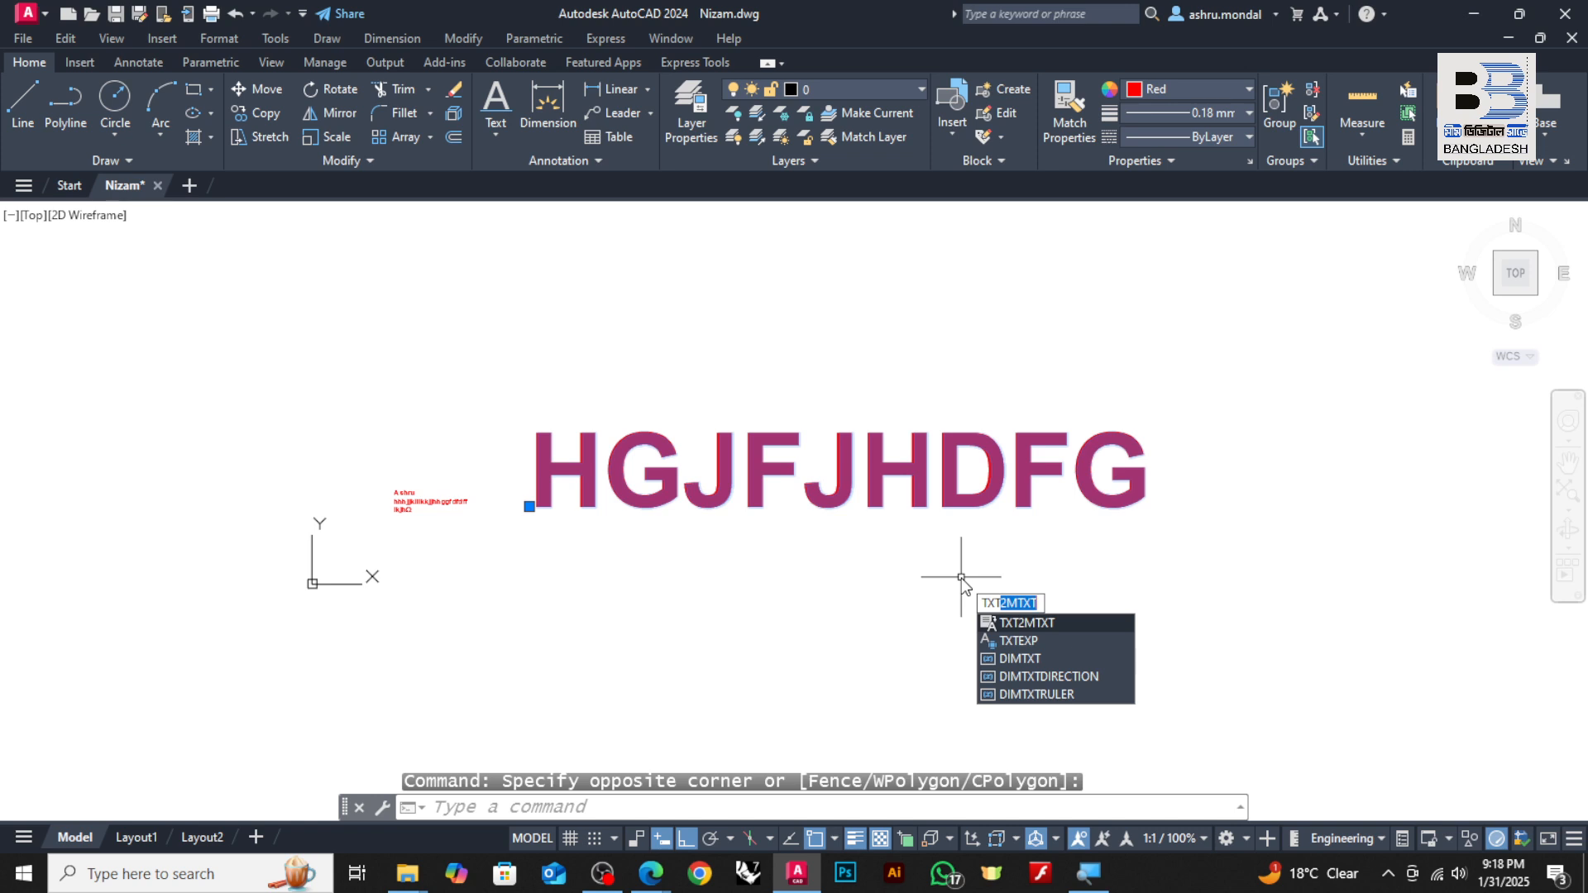
type("2M")
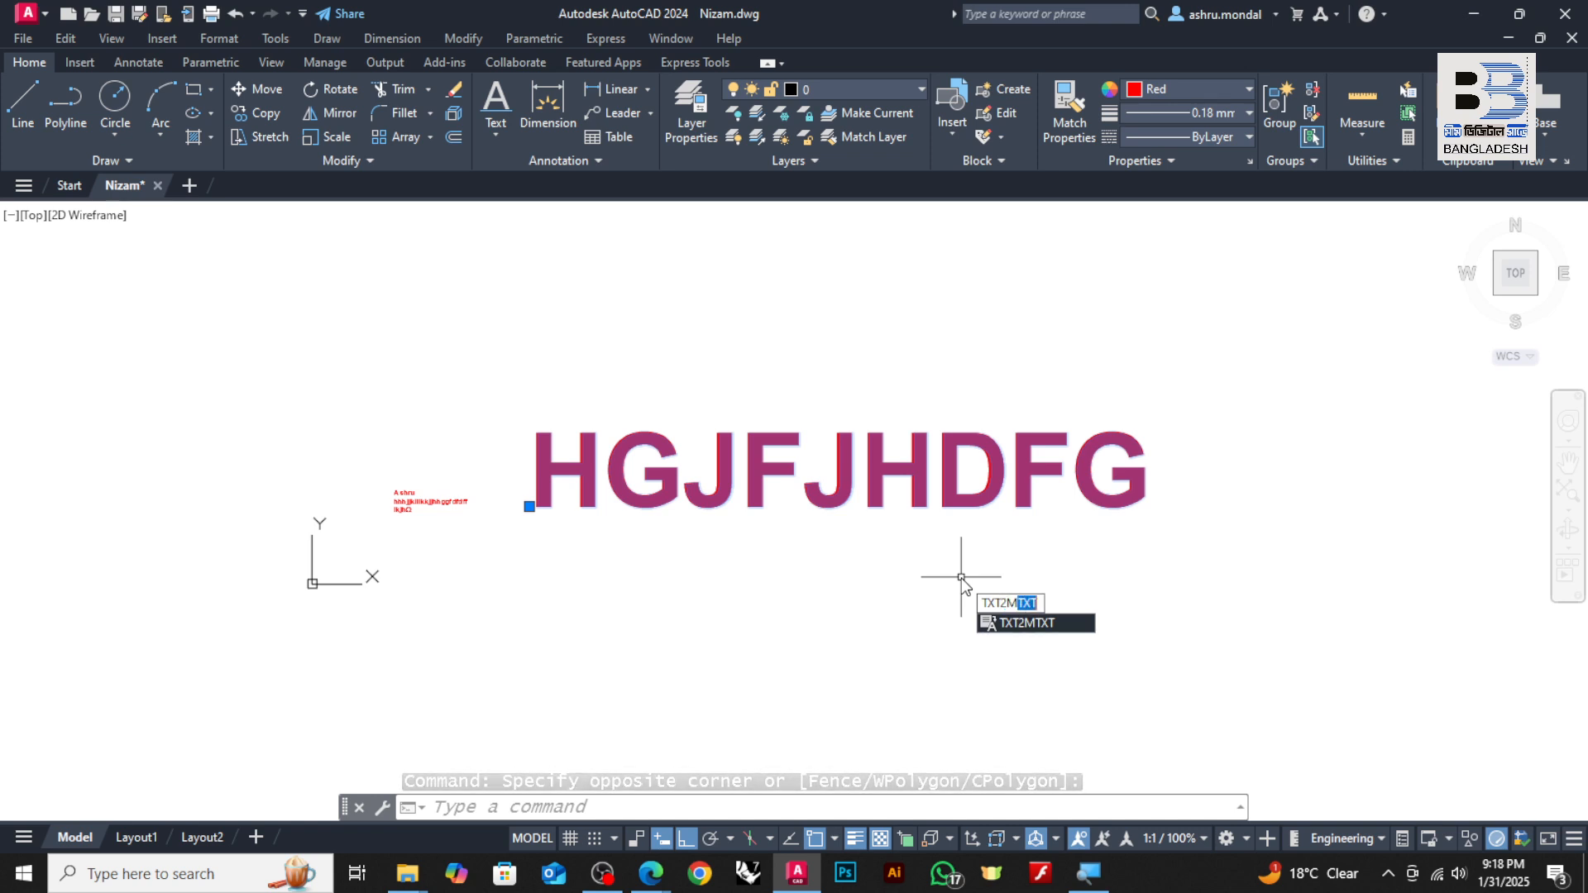
type("TXT")
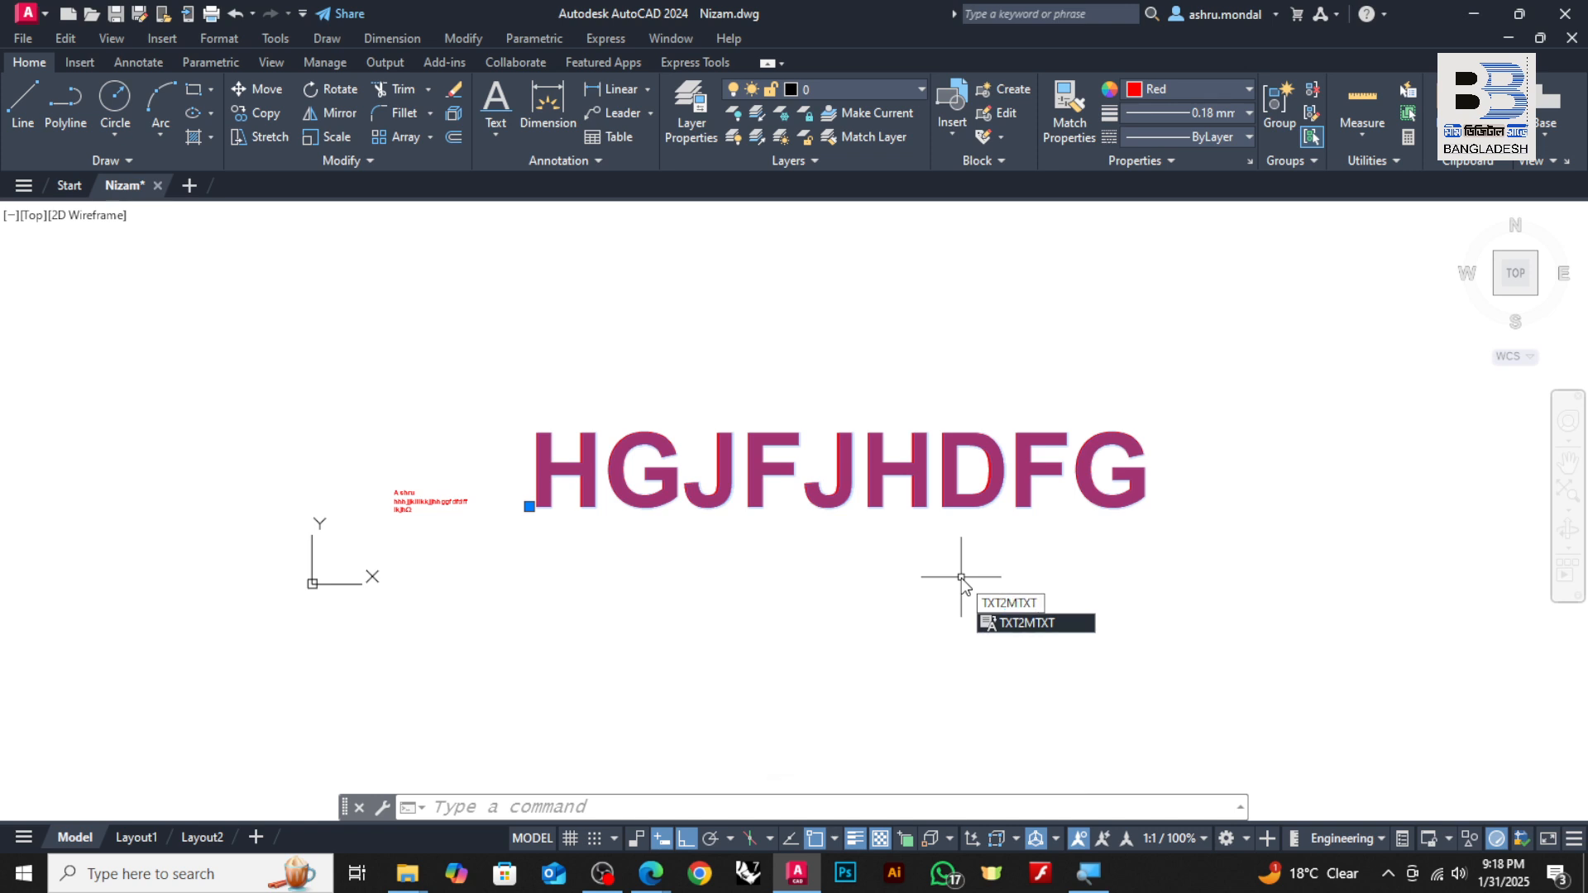
key("Return")
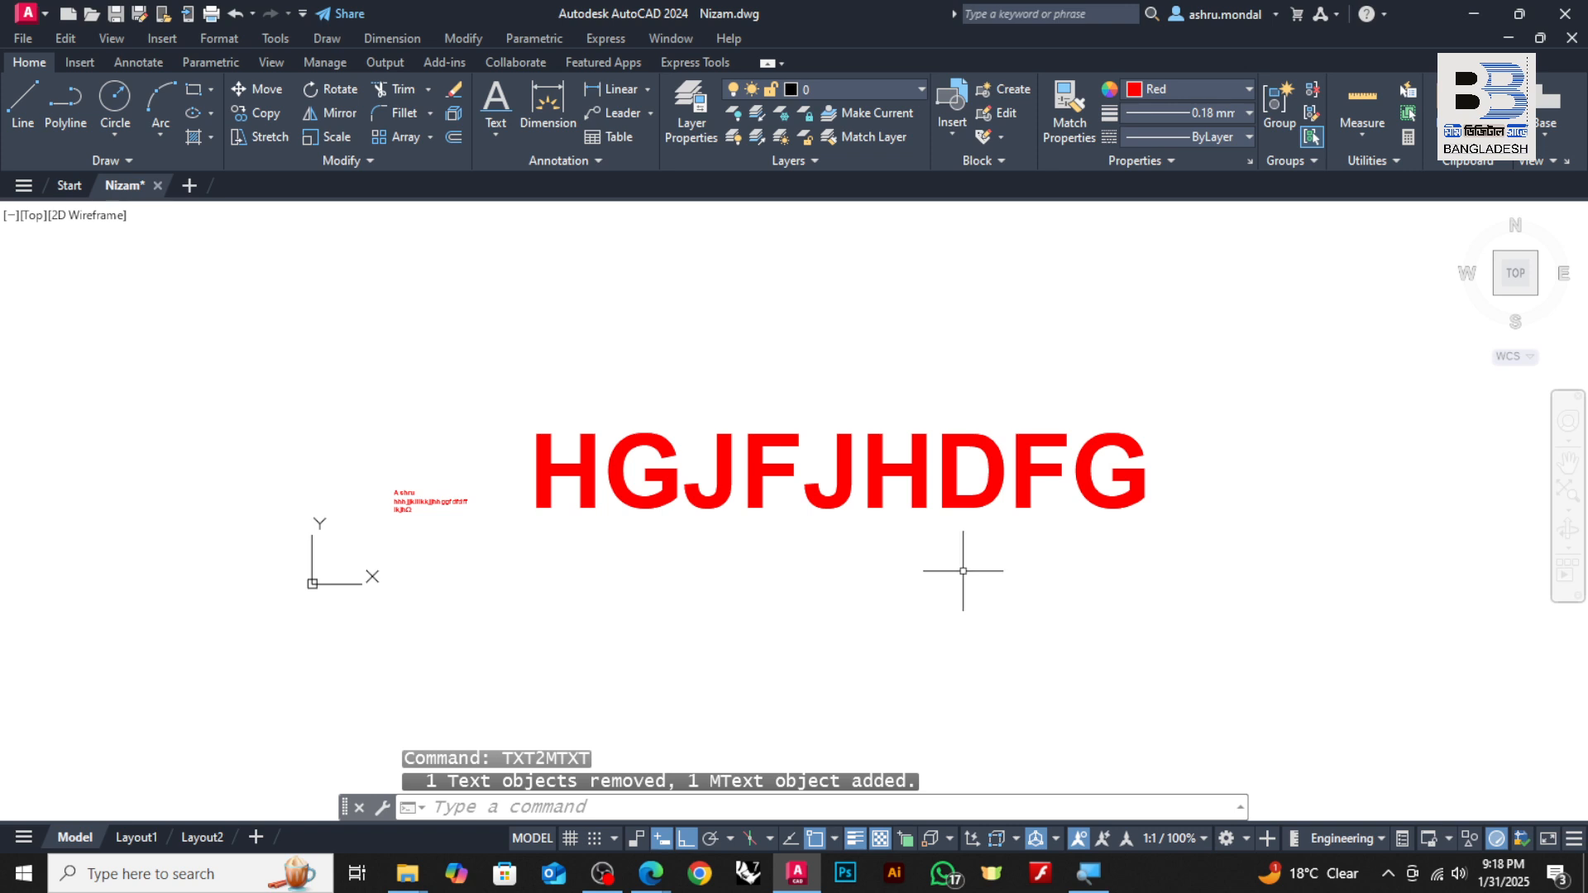
- Replace the entire content of the converted "HGJFJHDFG" multiline text with "TXT2MTXT" and close the text editor
double_click(842, 466)
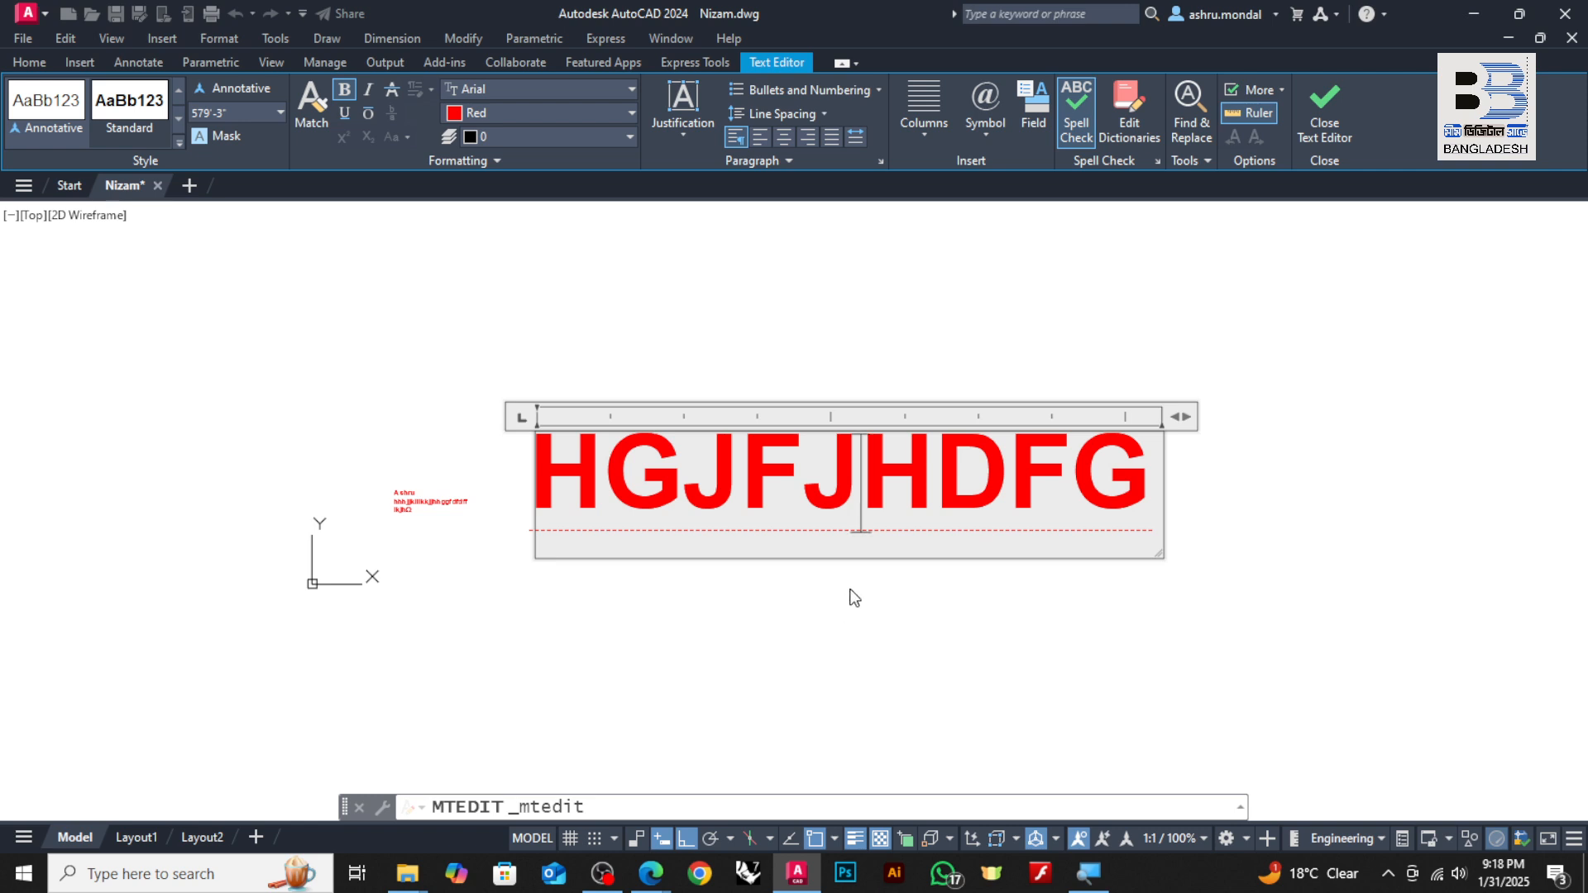
key("ctrl+a")
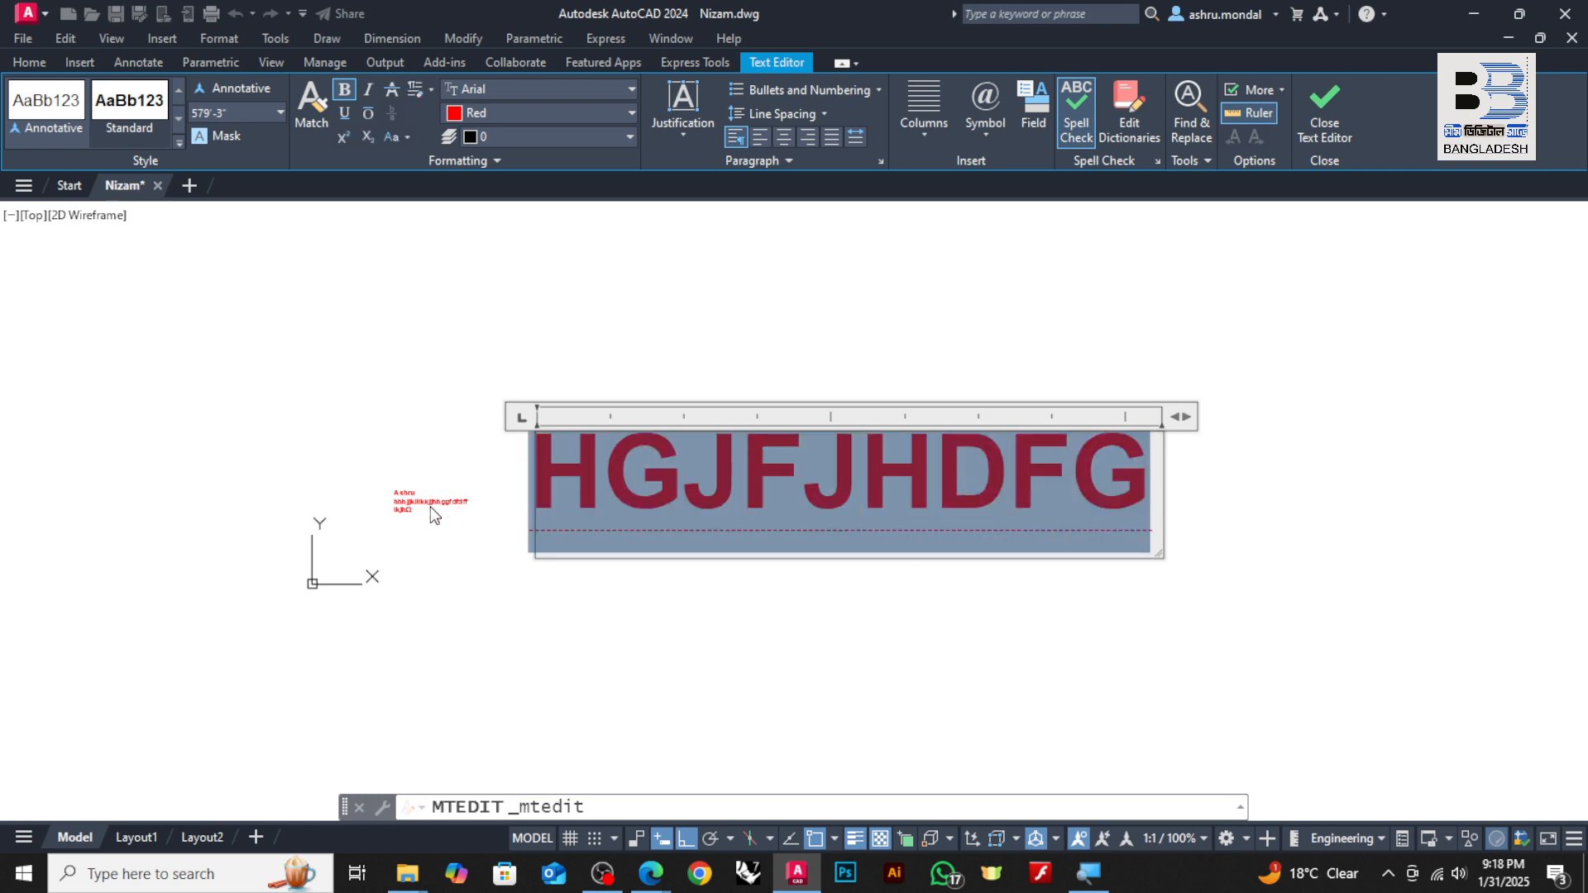
type("TXT")
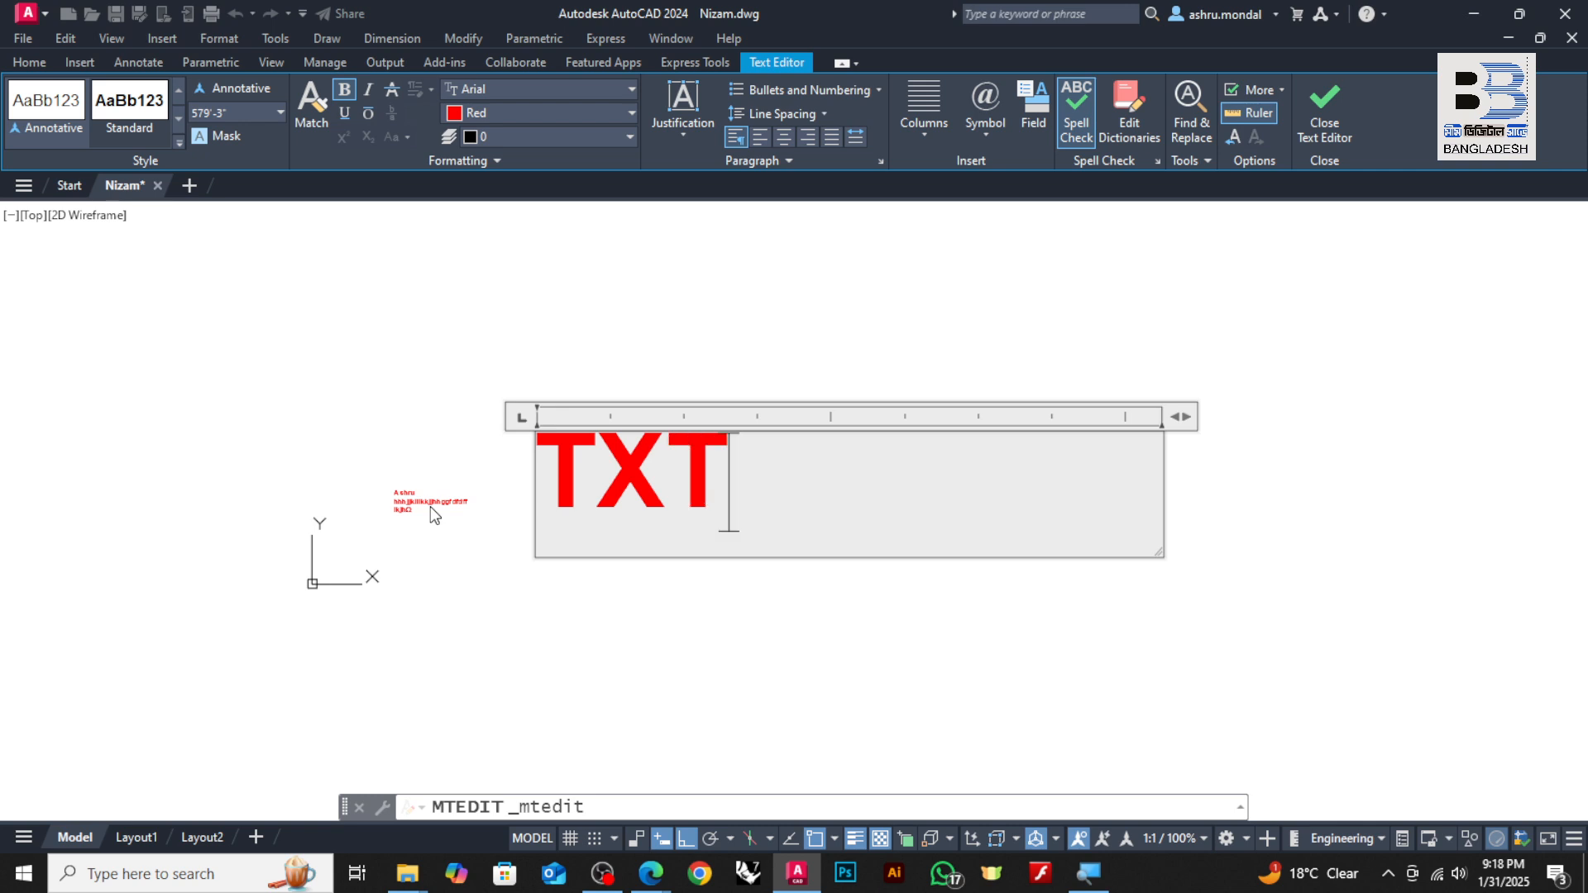
type("2MTX")
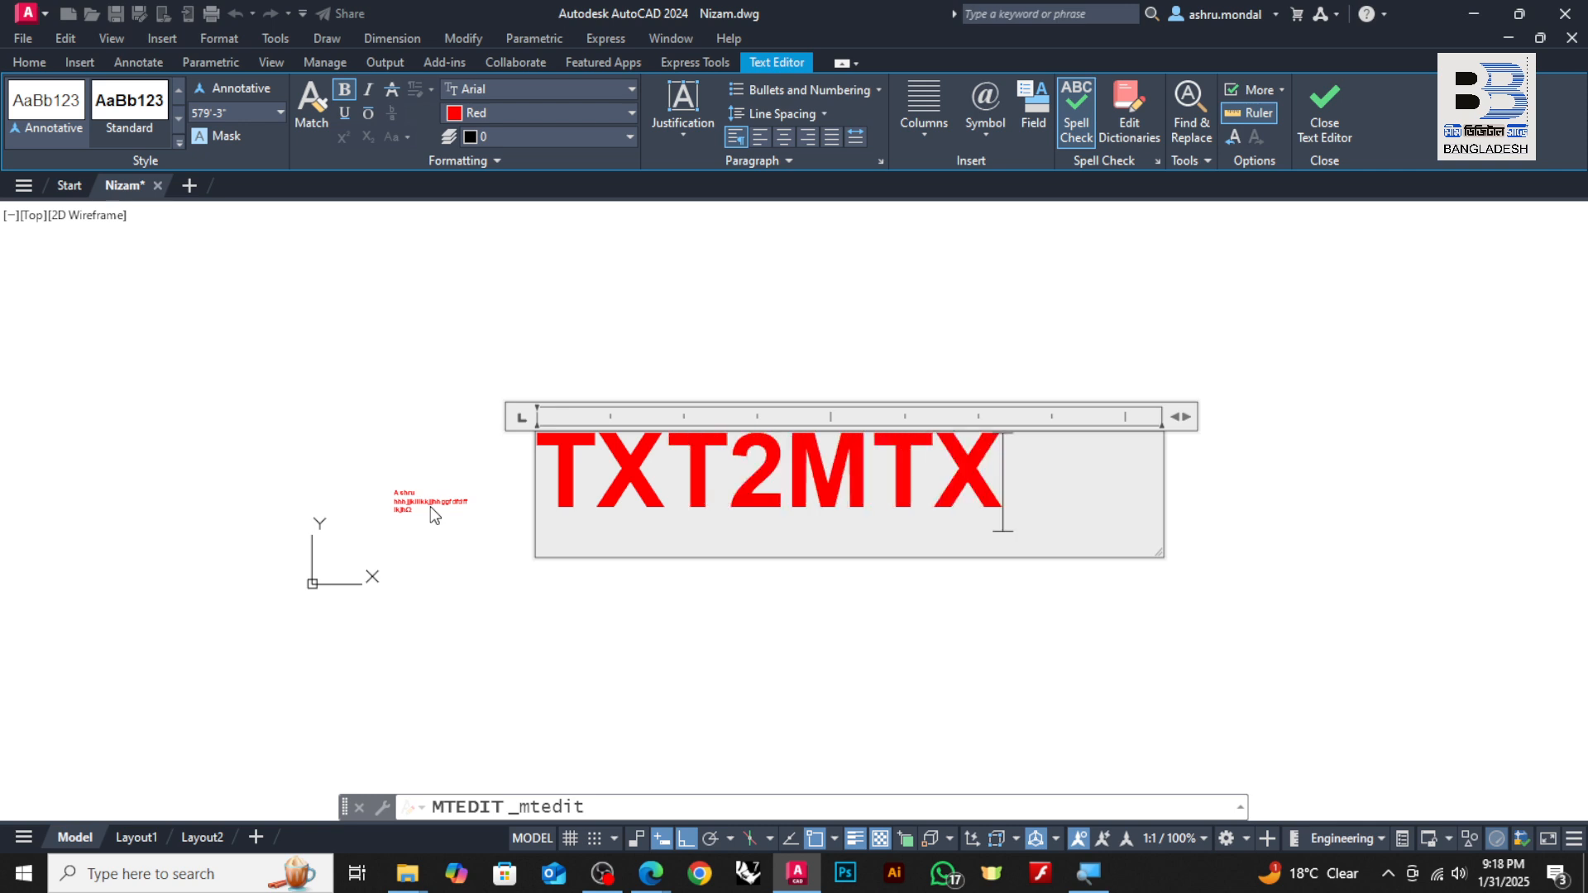
type("T")
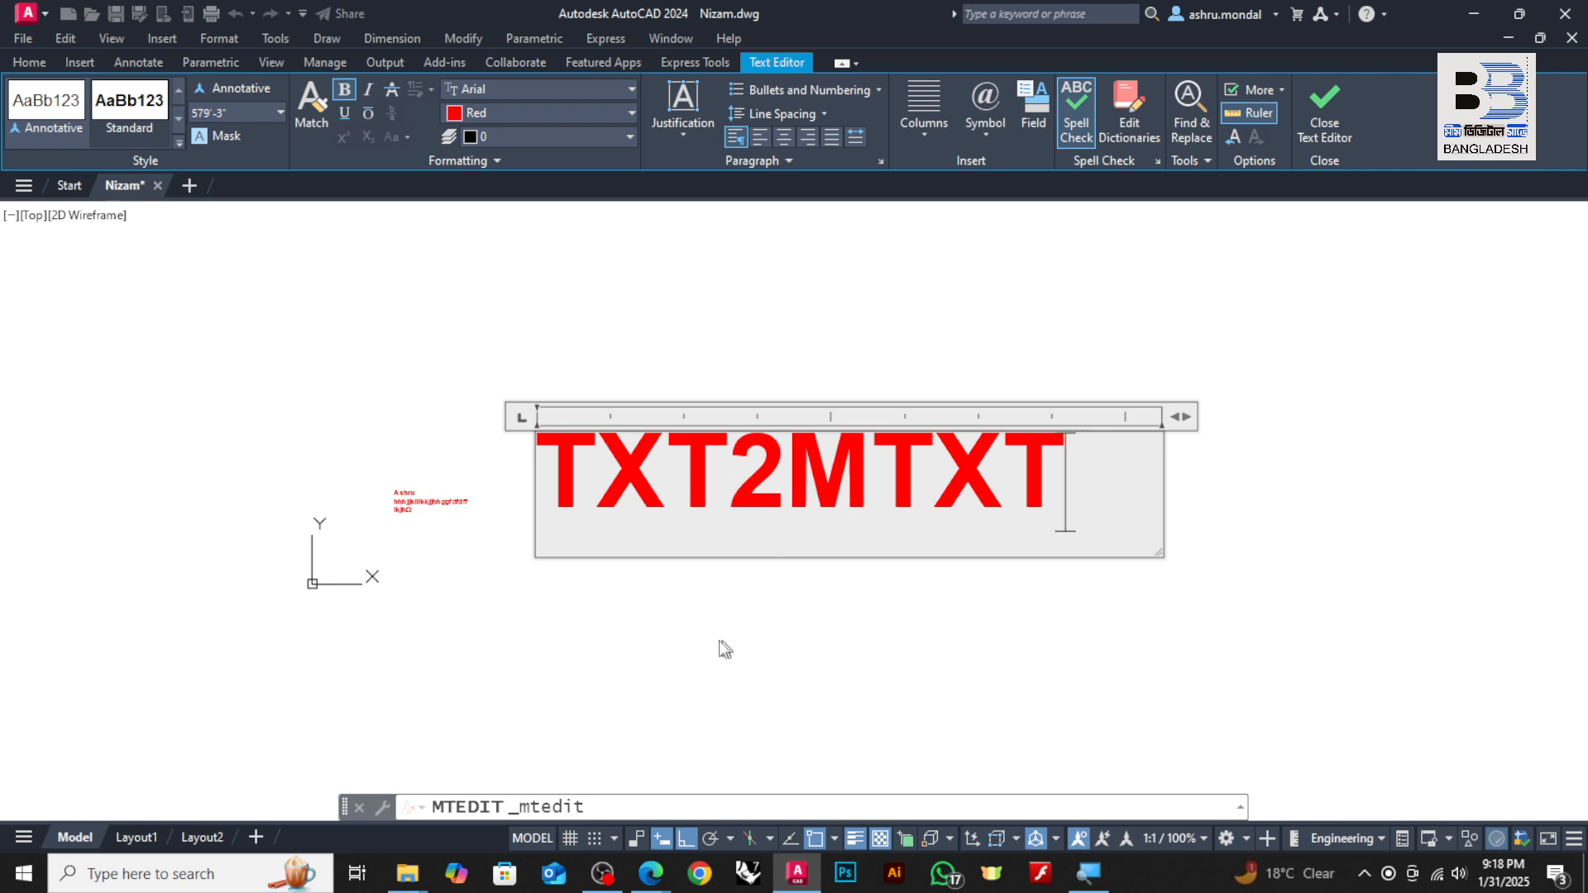
scroll(695, 497, "up", 2)
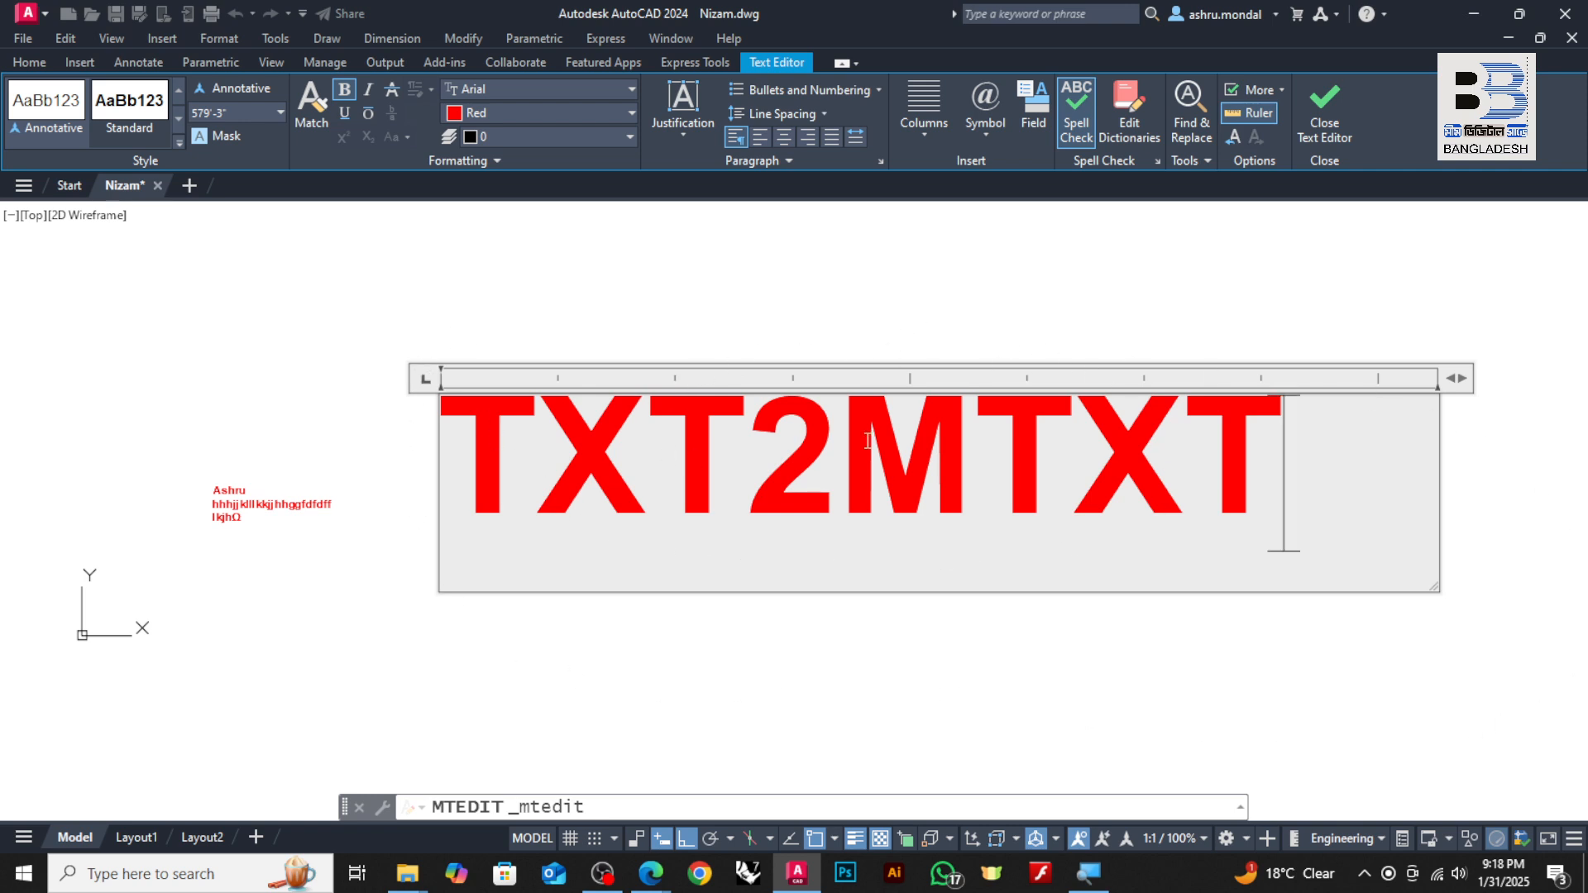
left_click(1315, 124)
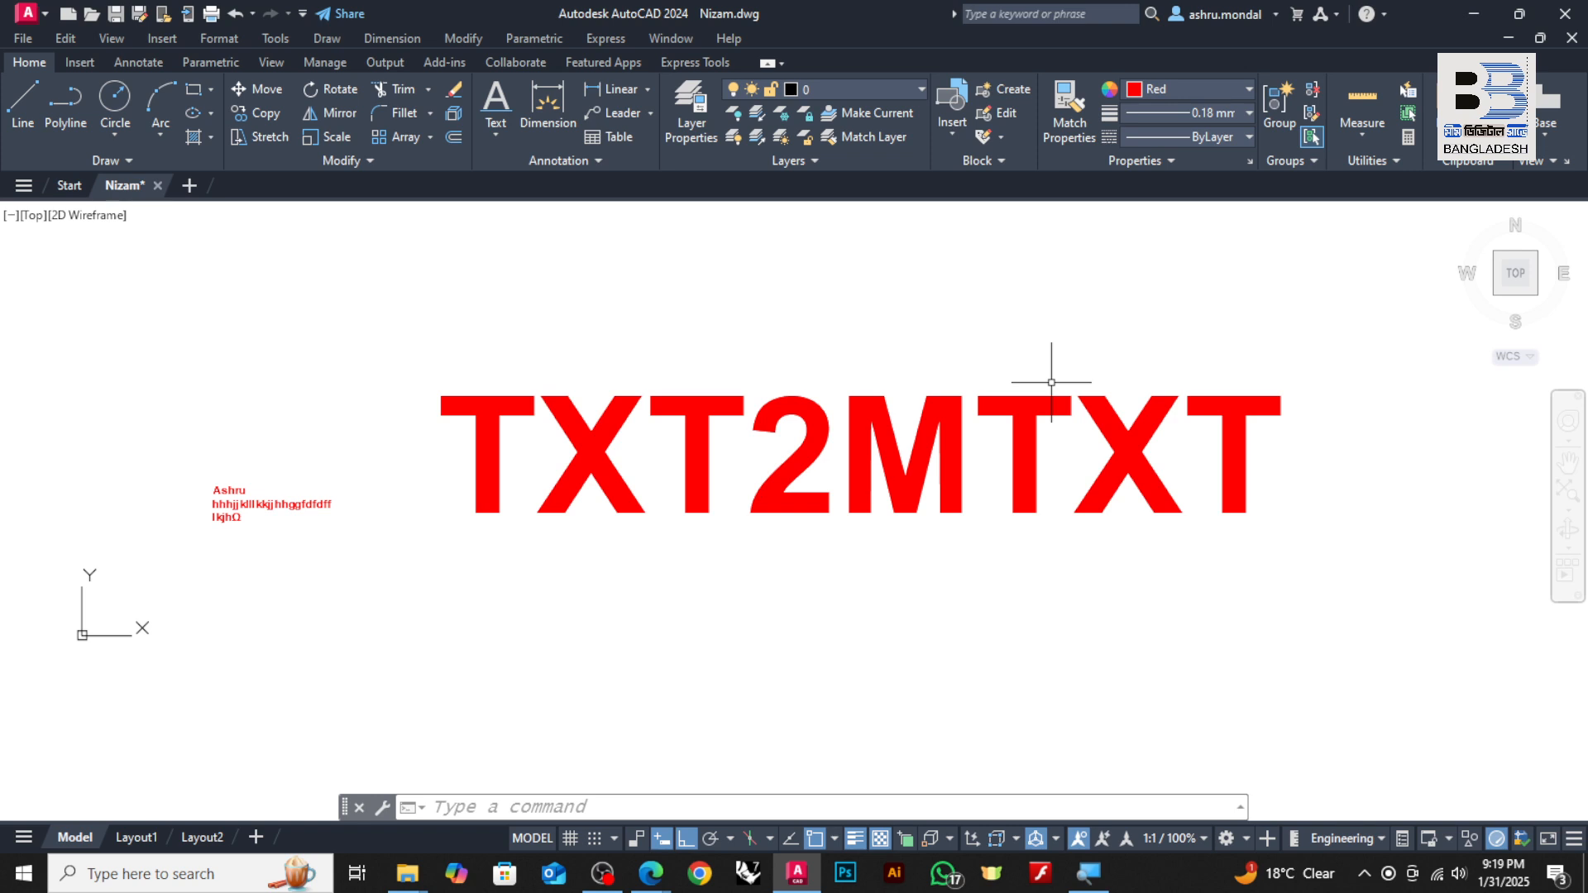
- Show the Multiline Text and Single Line text creation options, then dismiss them and look over the "TXT2MTXT" text
left_click(494, 129)
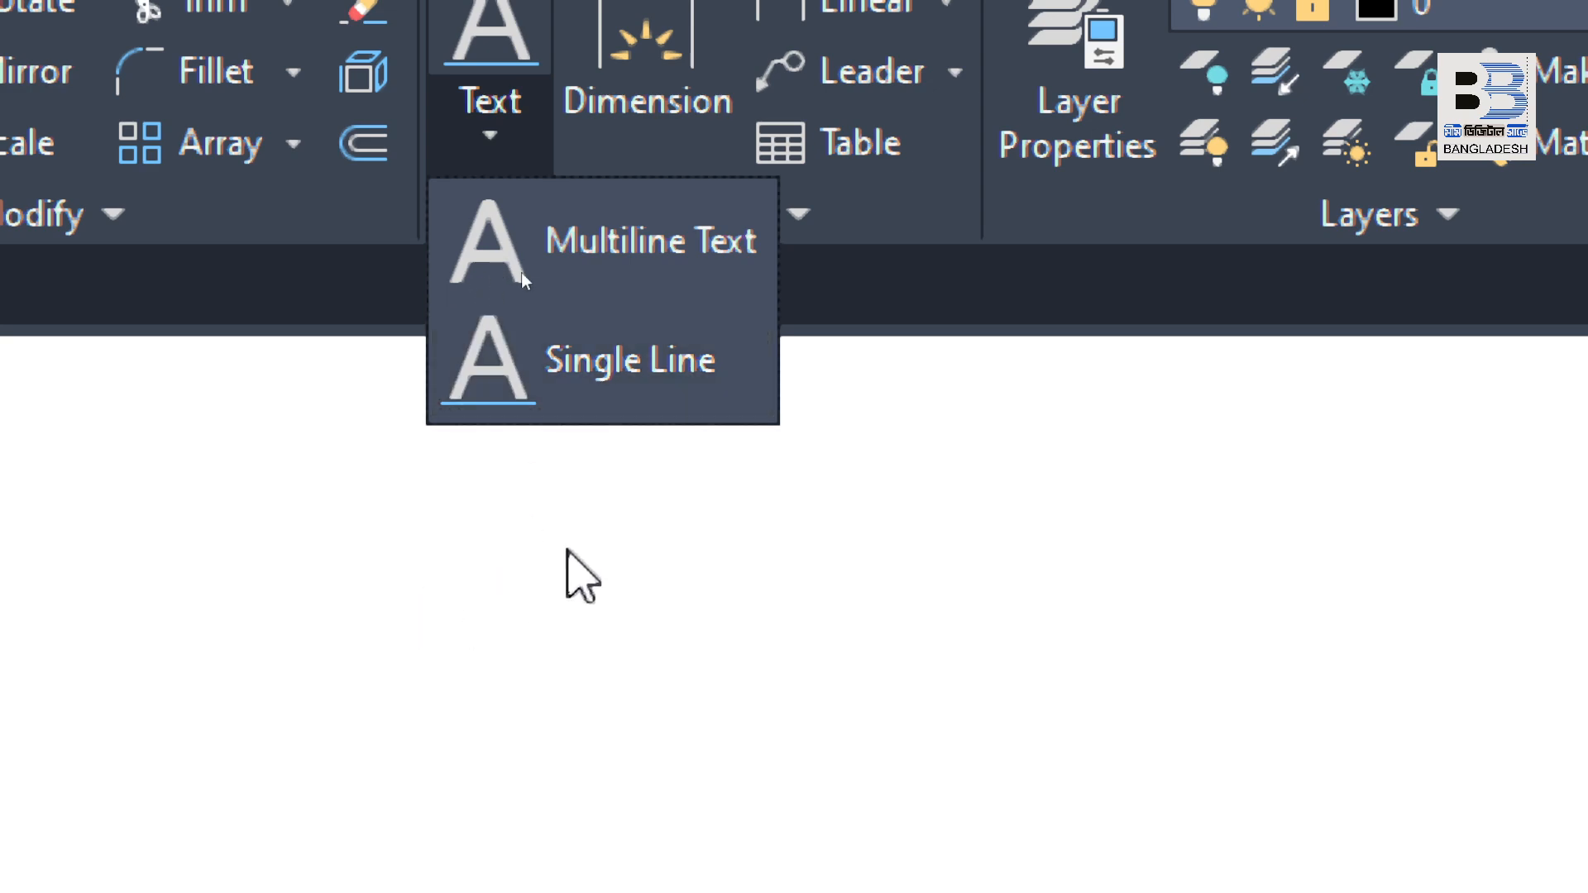
left_click(567, 549)
scroll(683, 579, "down", 4)
scroll(1170, 386, "up", 2)
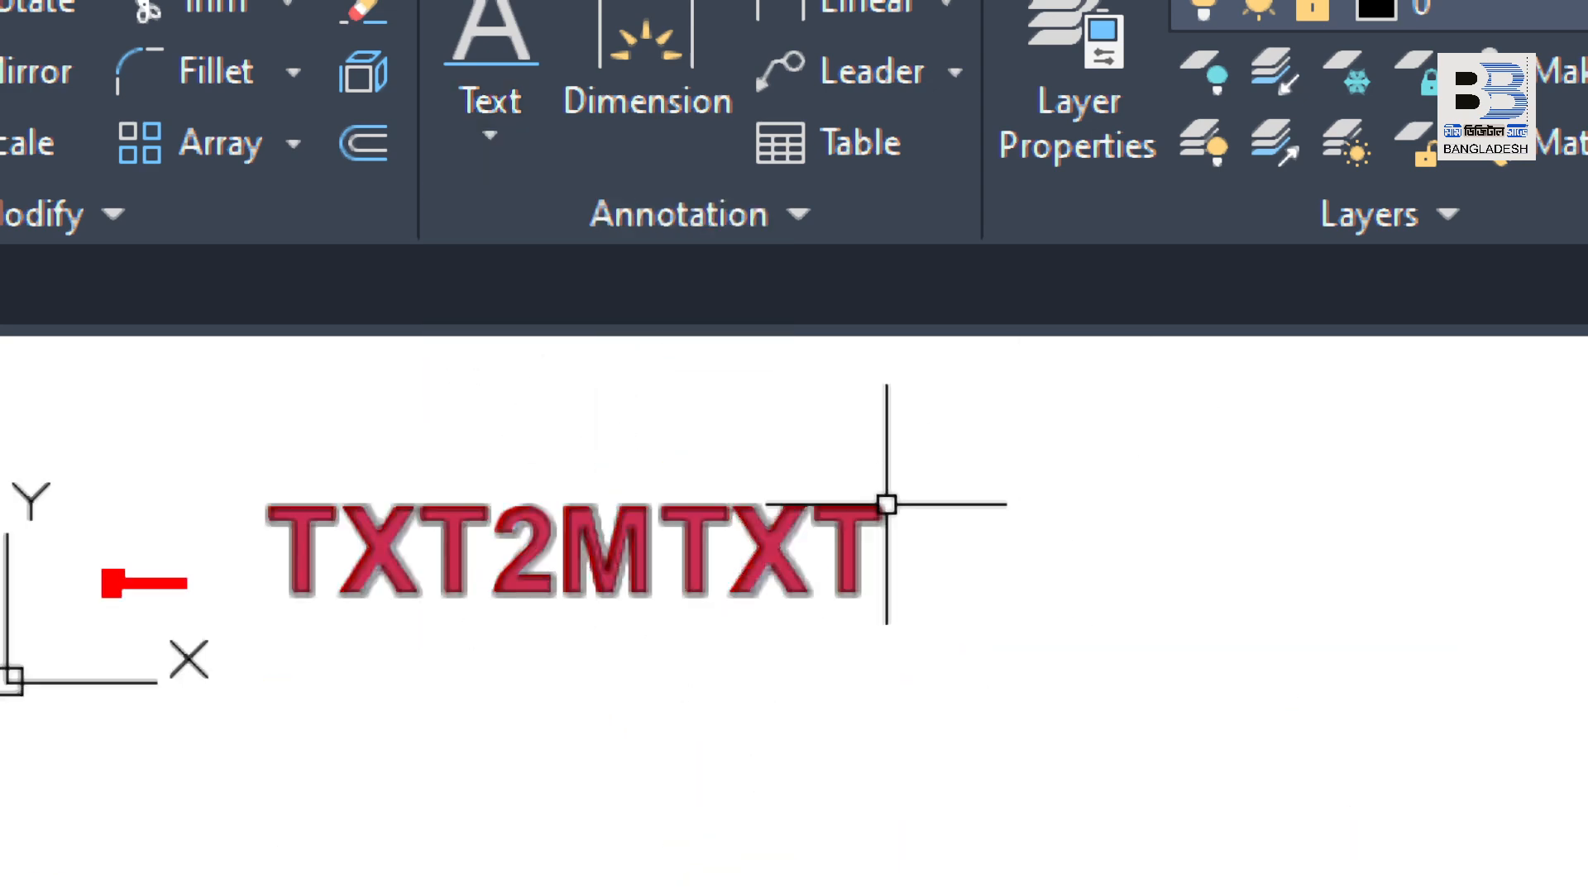
key("super")
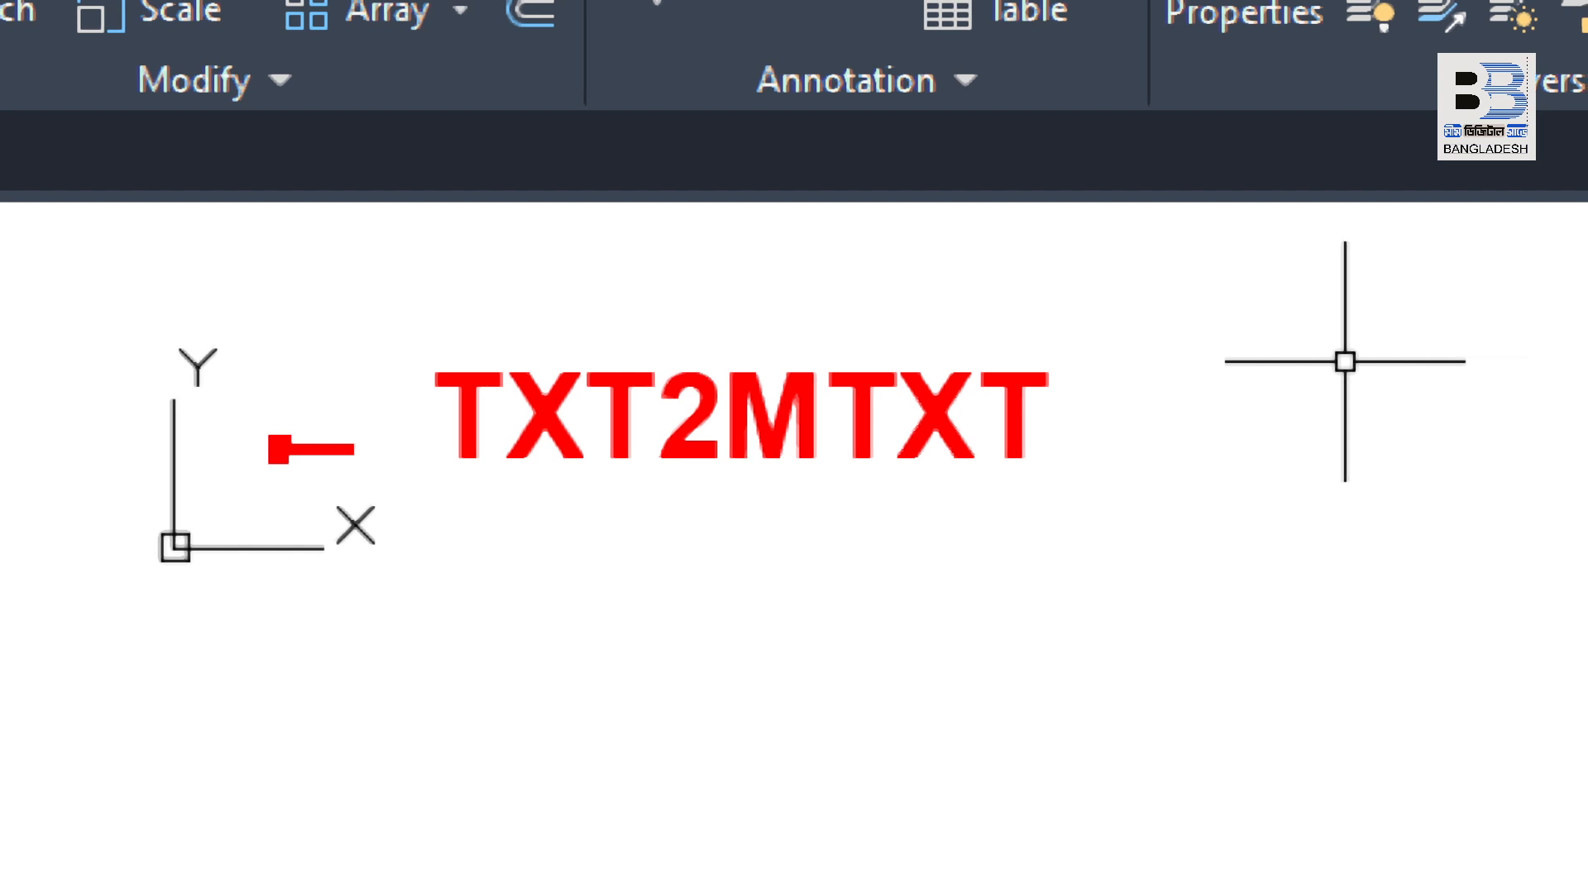
scroll(1106, 305, "up", 2)
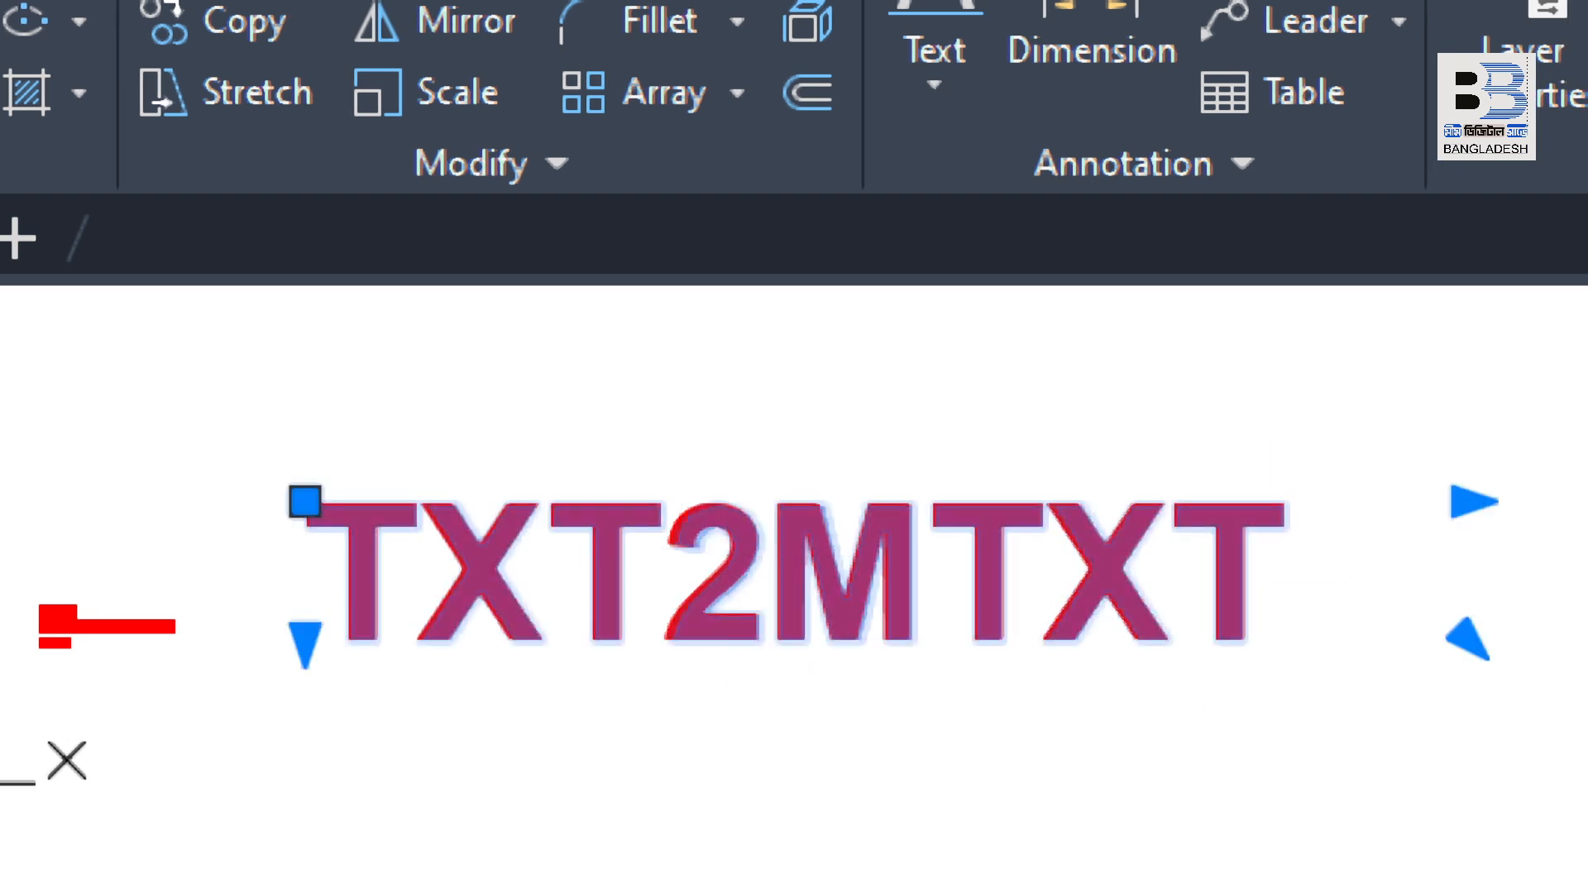
- Open the "TXT2MTXT" multiline text and insert spaces so that it reads "TXT 2 M TXT"
double_click(737, 551)
left_click(727, 596)
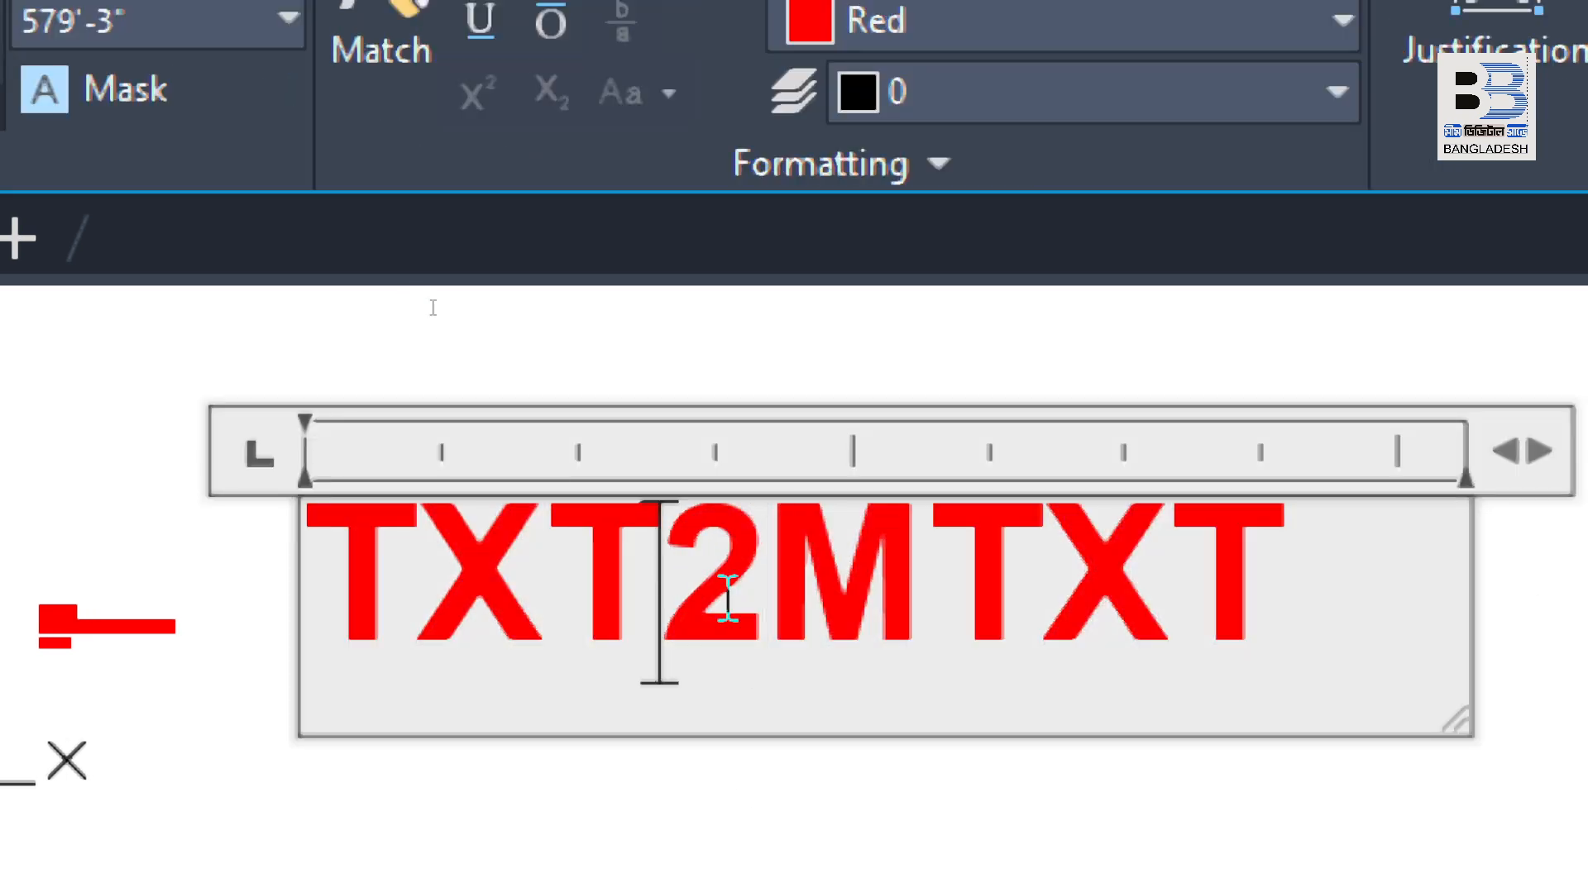
left_click(820, 579)
left_click(1030, 546)
scroll(910, 686, "down", 2)
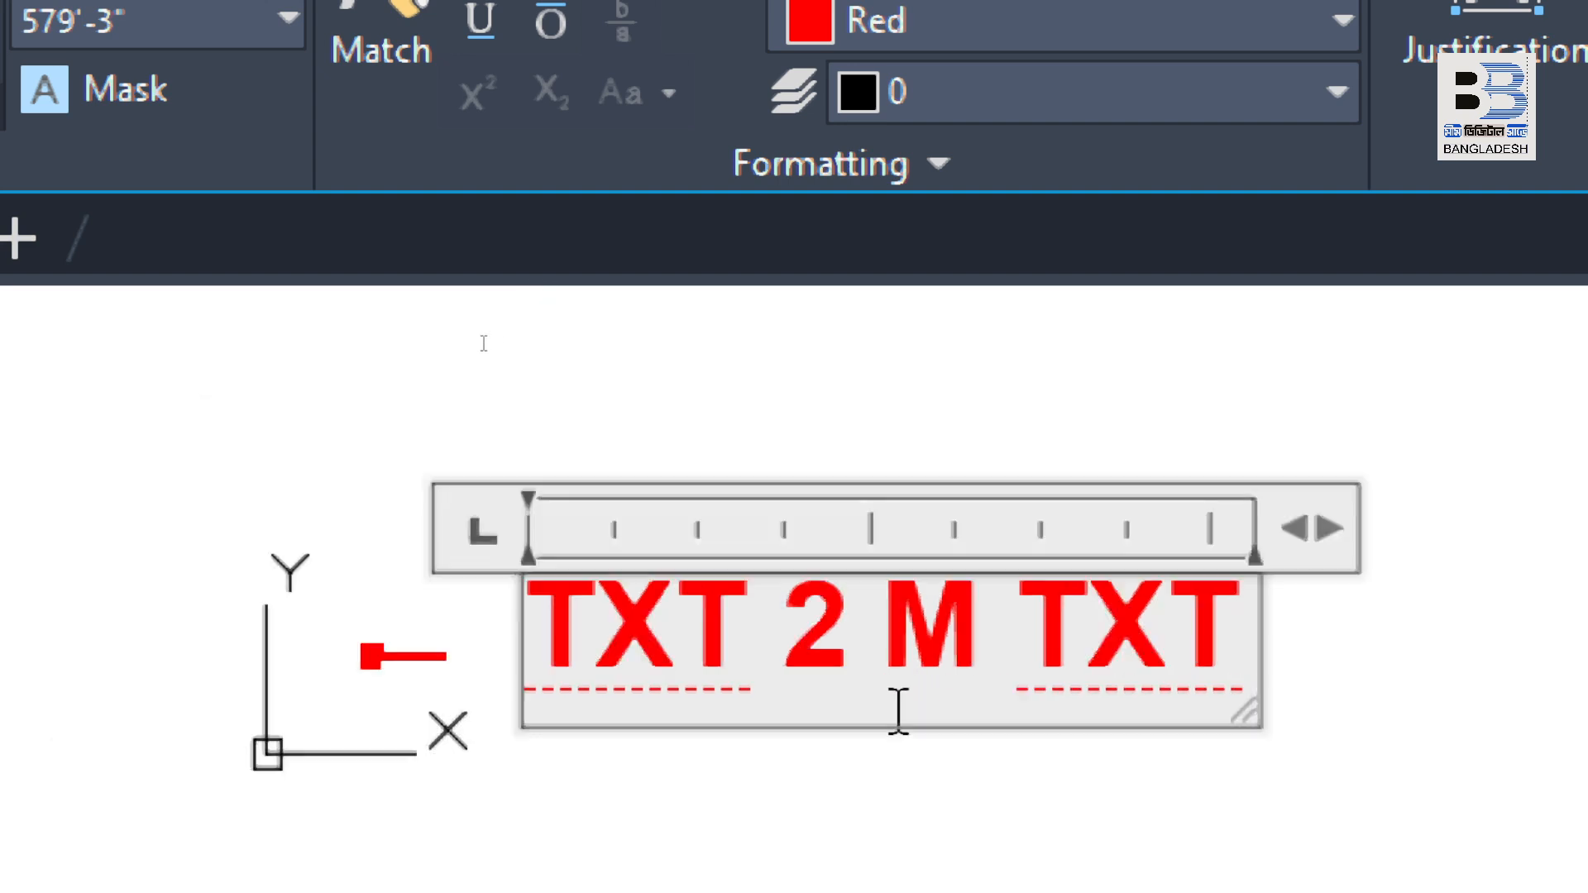
- Expand "M" to "Multiline" and widen the text frame so that "TXT 2 Multiline TXT" fits on one line
key("Left")
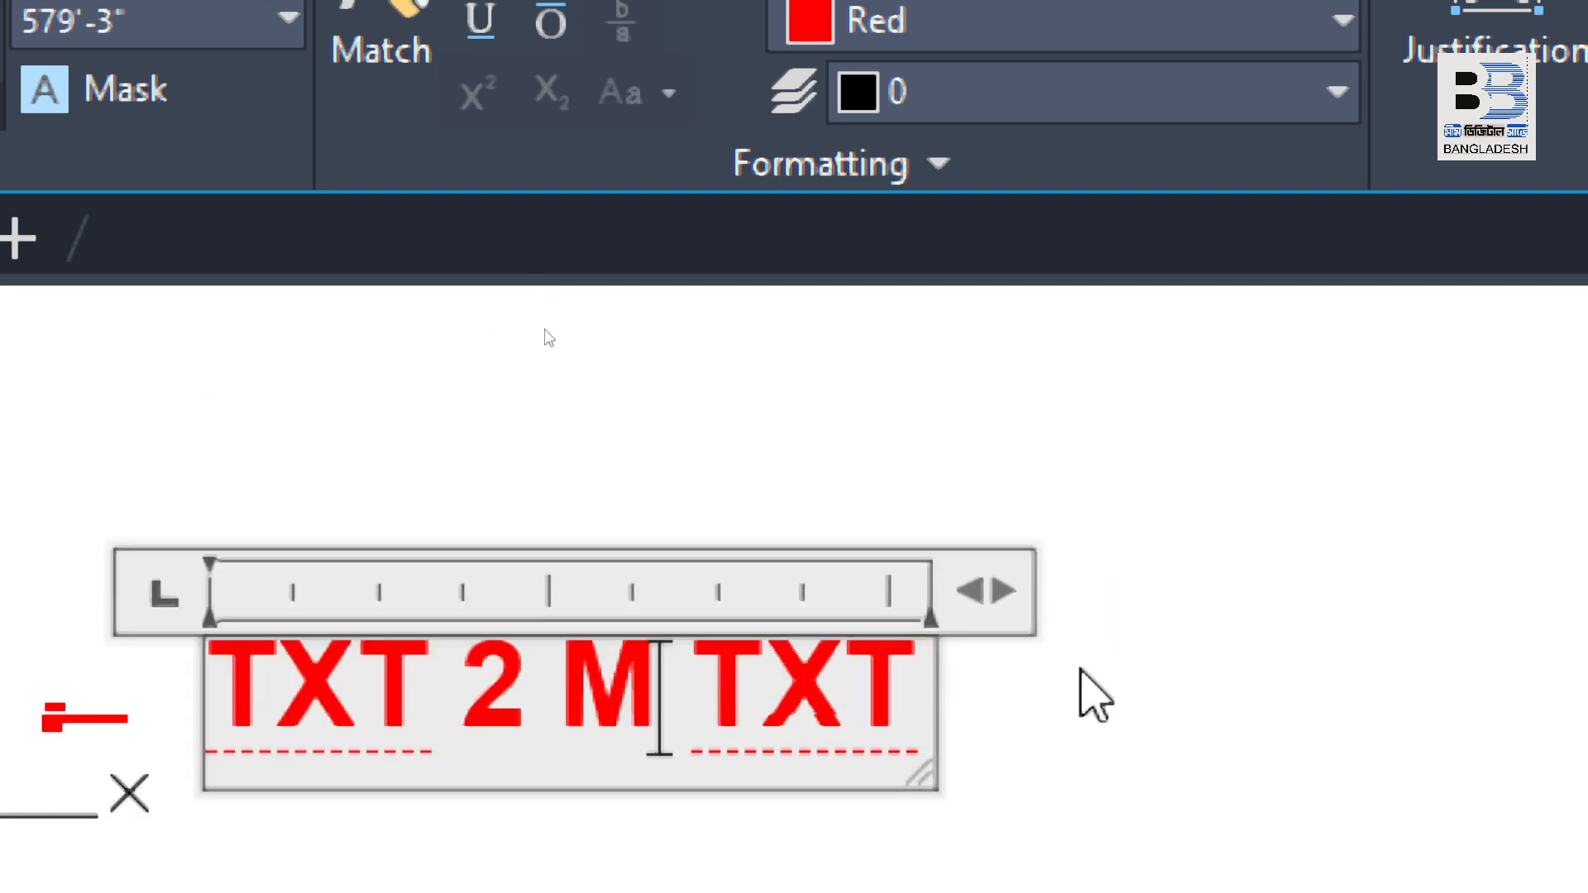
type("U")
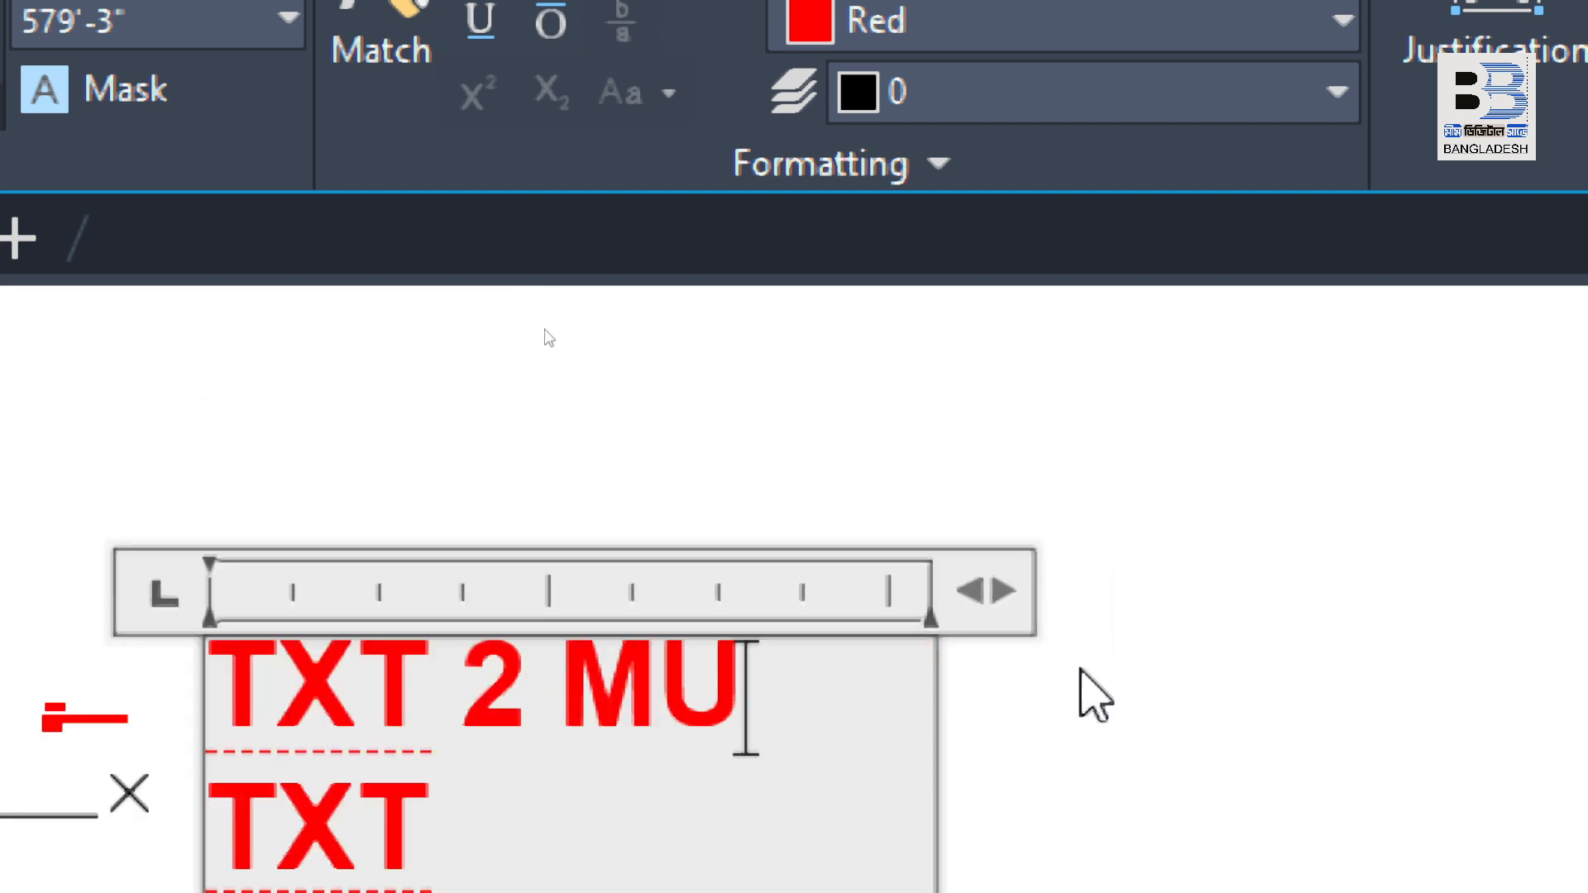
key("BackSpace")
type("ul")
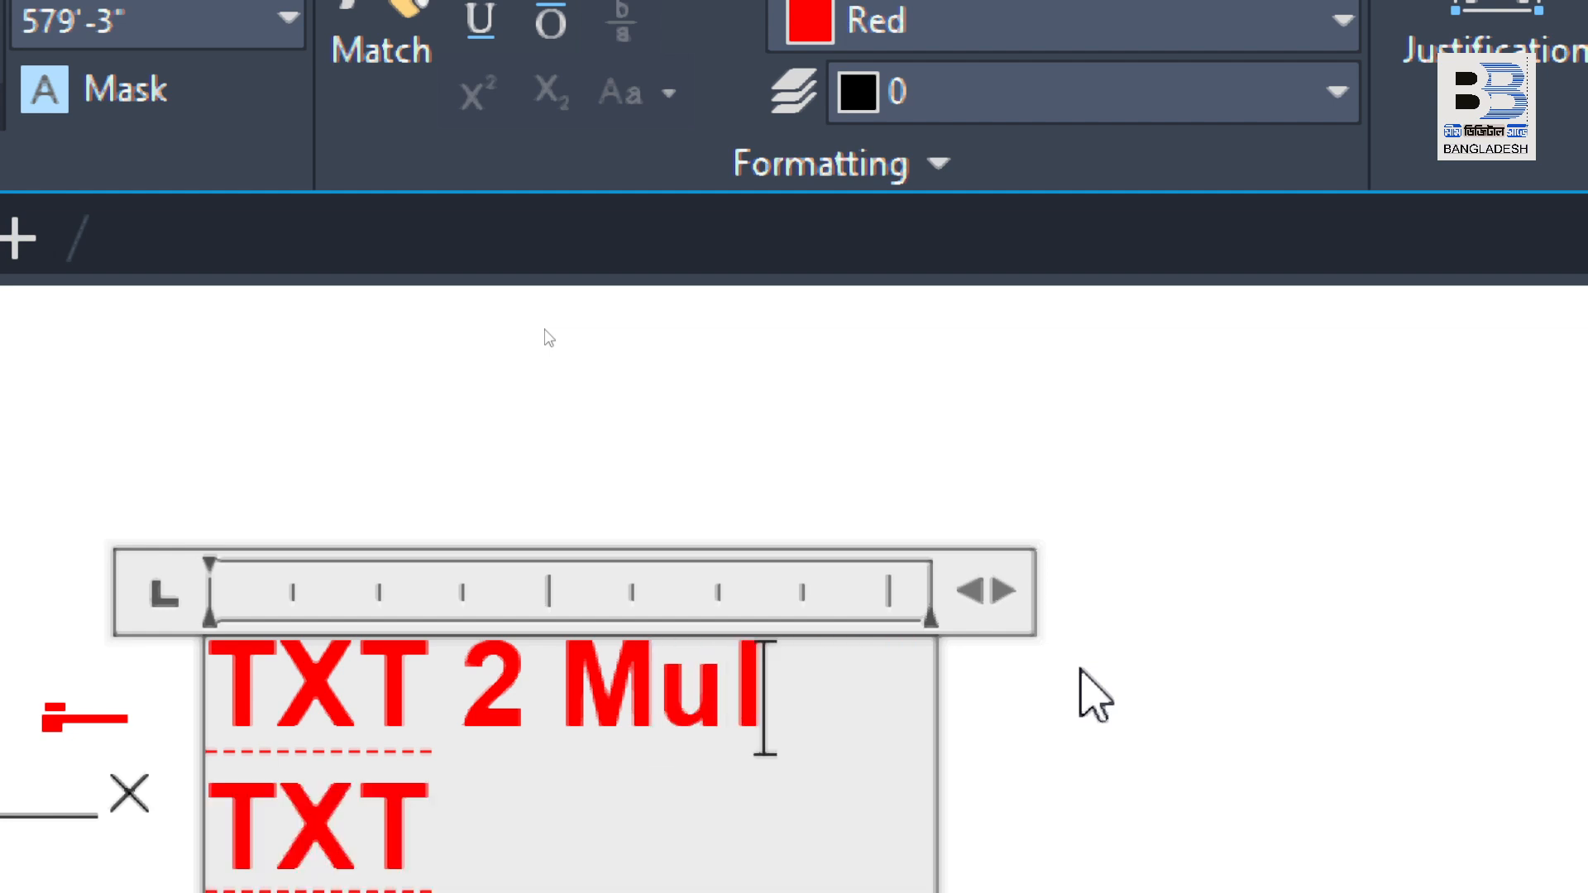
type("ti")
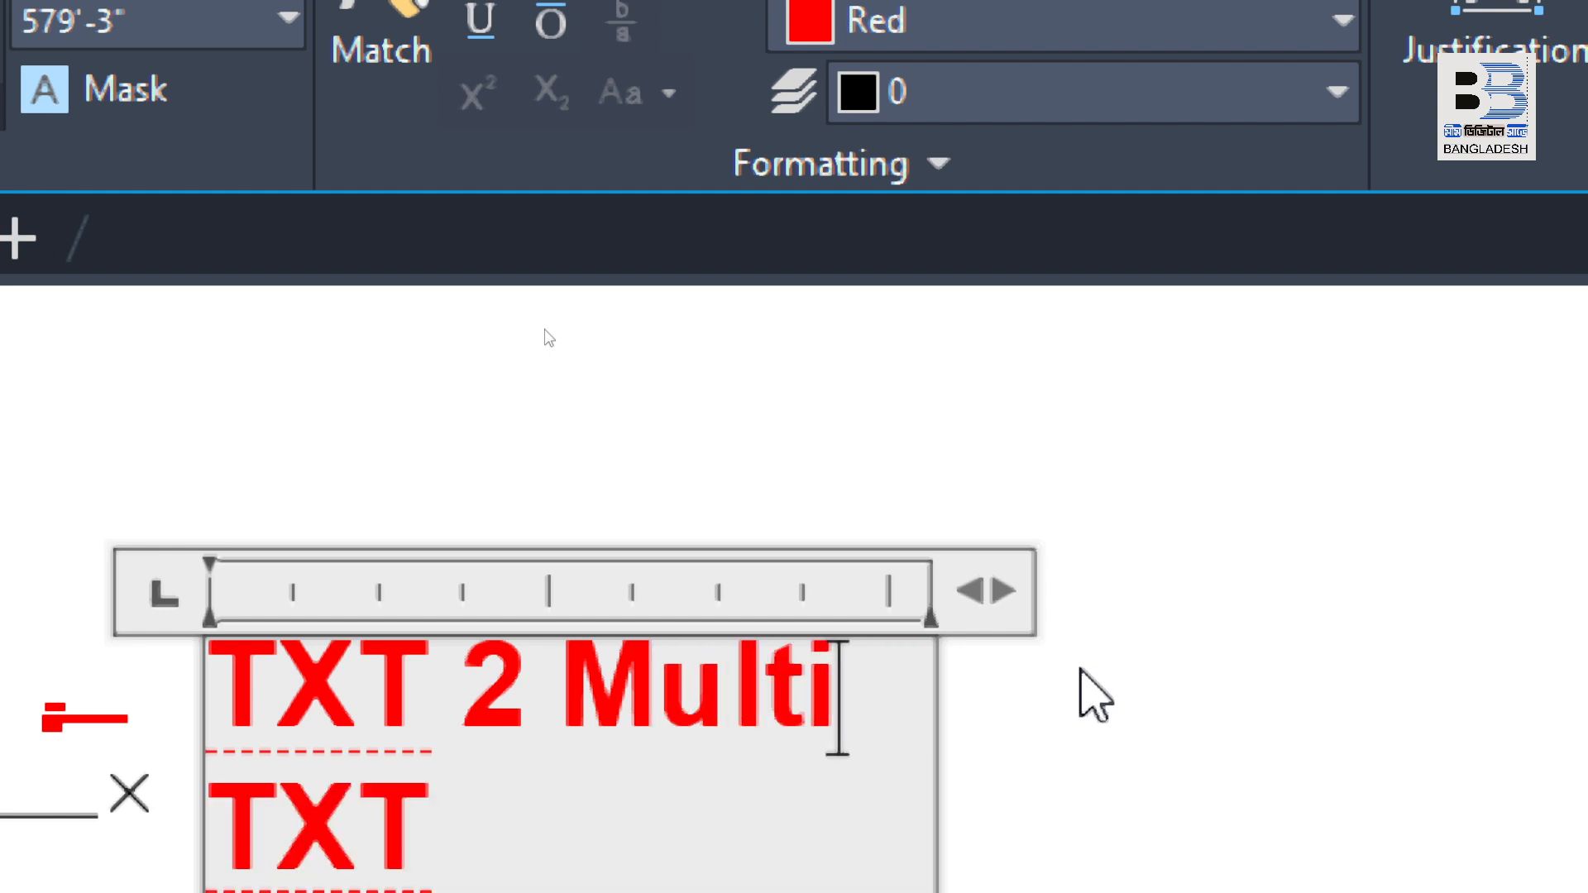
type("line")
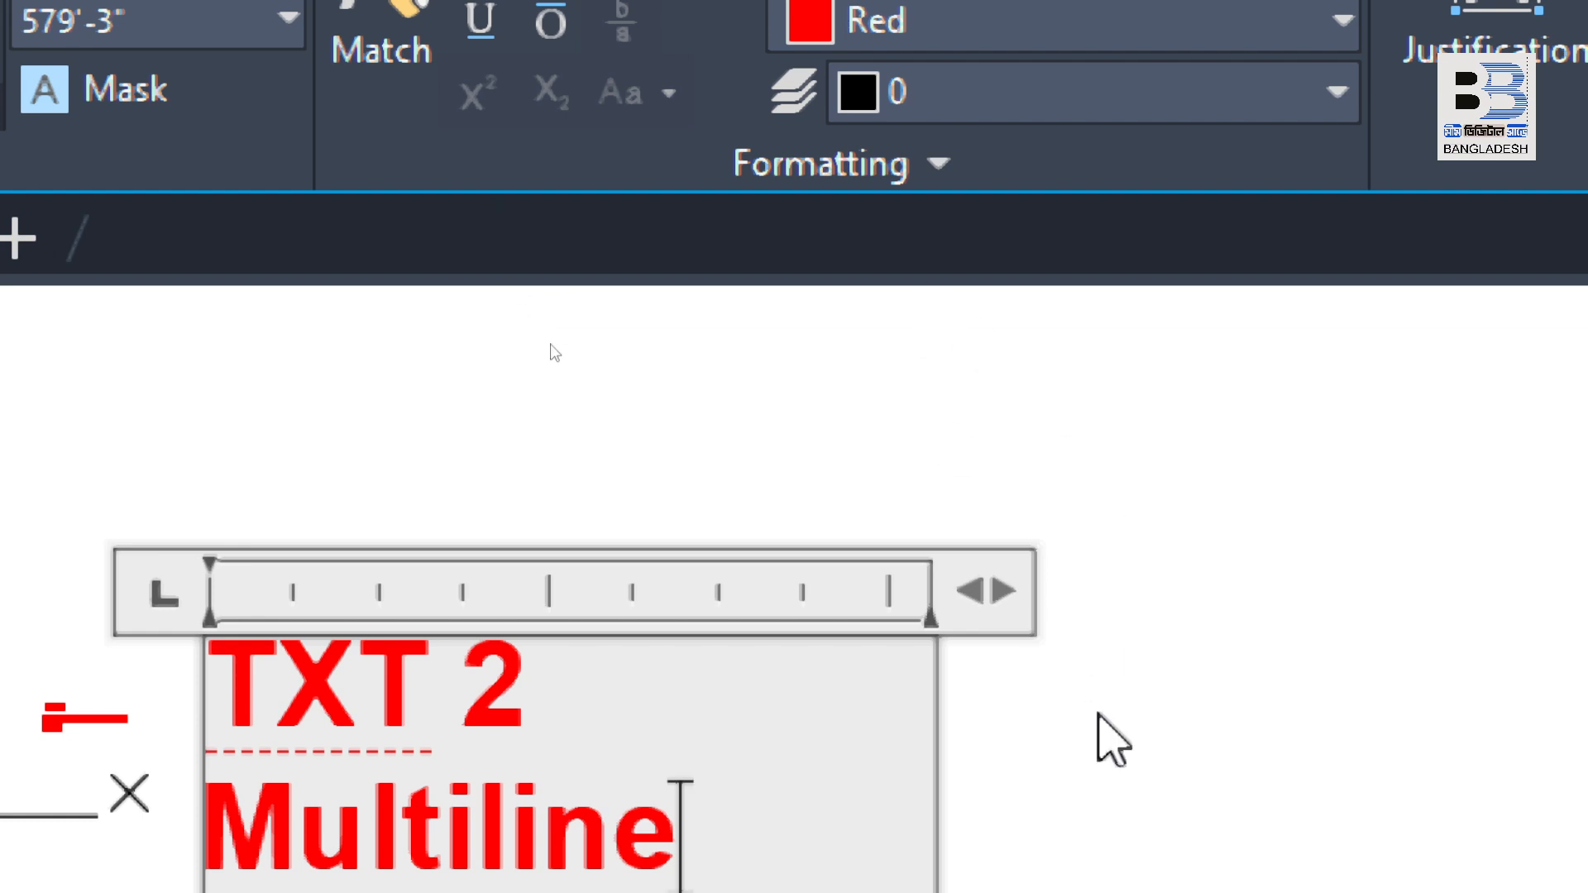
left_click_drag(987, 590, 1430, 572)
scroll(185, 450, "down", 2)
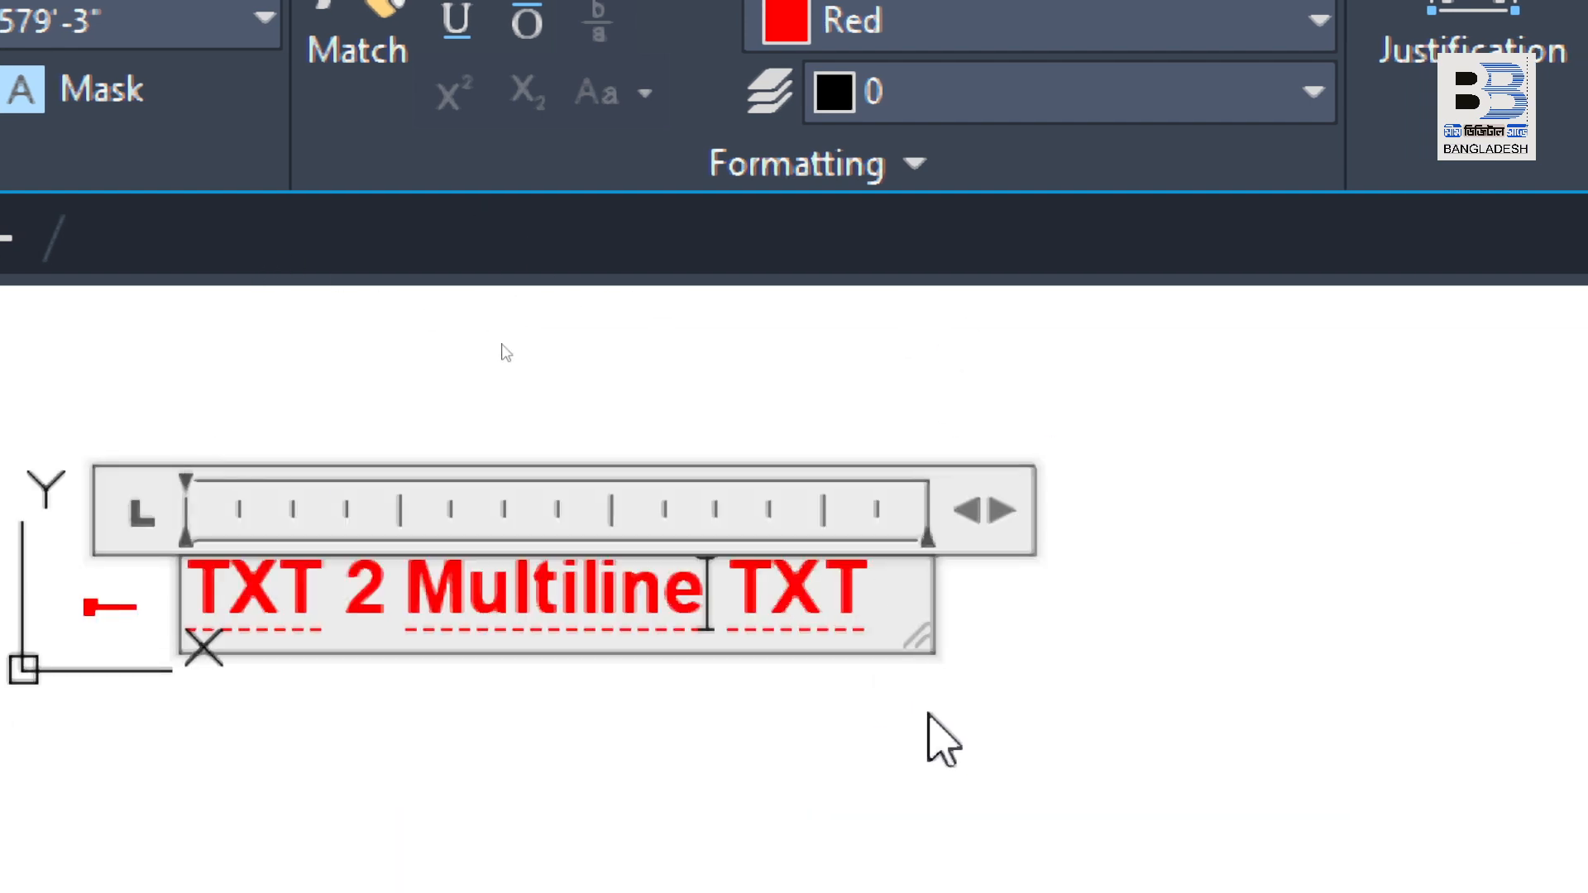
- Change the last word of "TXT 2 Multiline TXT" to "TEXT" by inserting a capital "E"
key("Right")
key("Right")
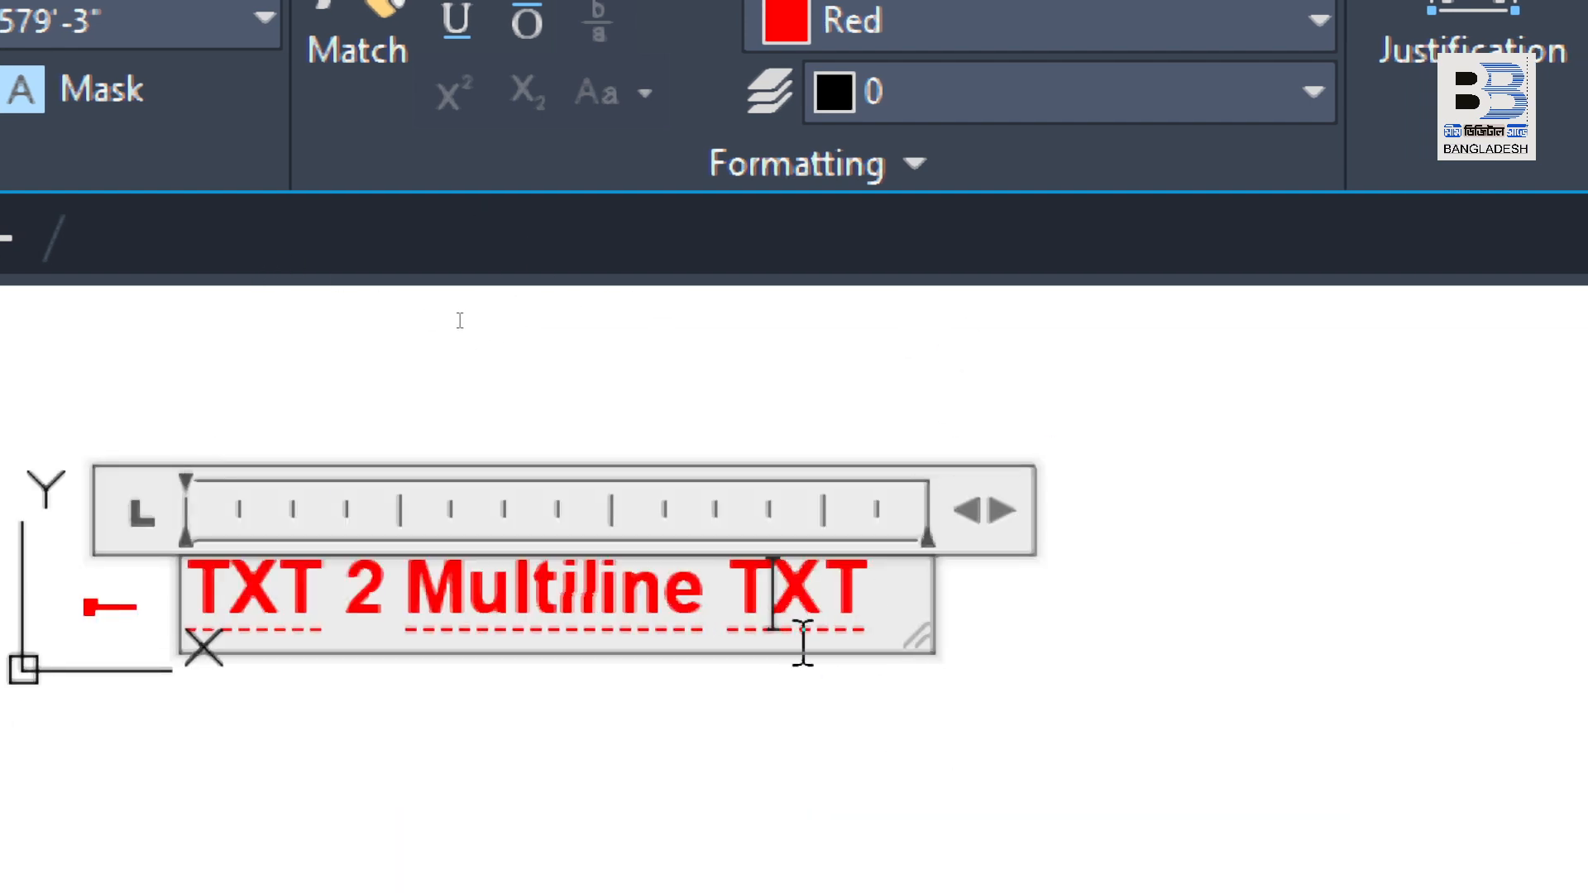
type("e")
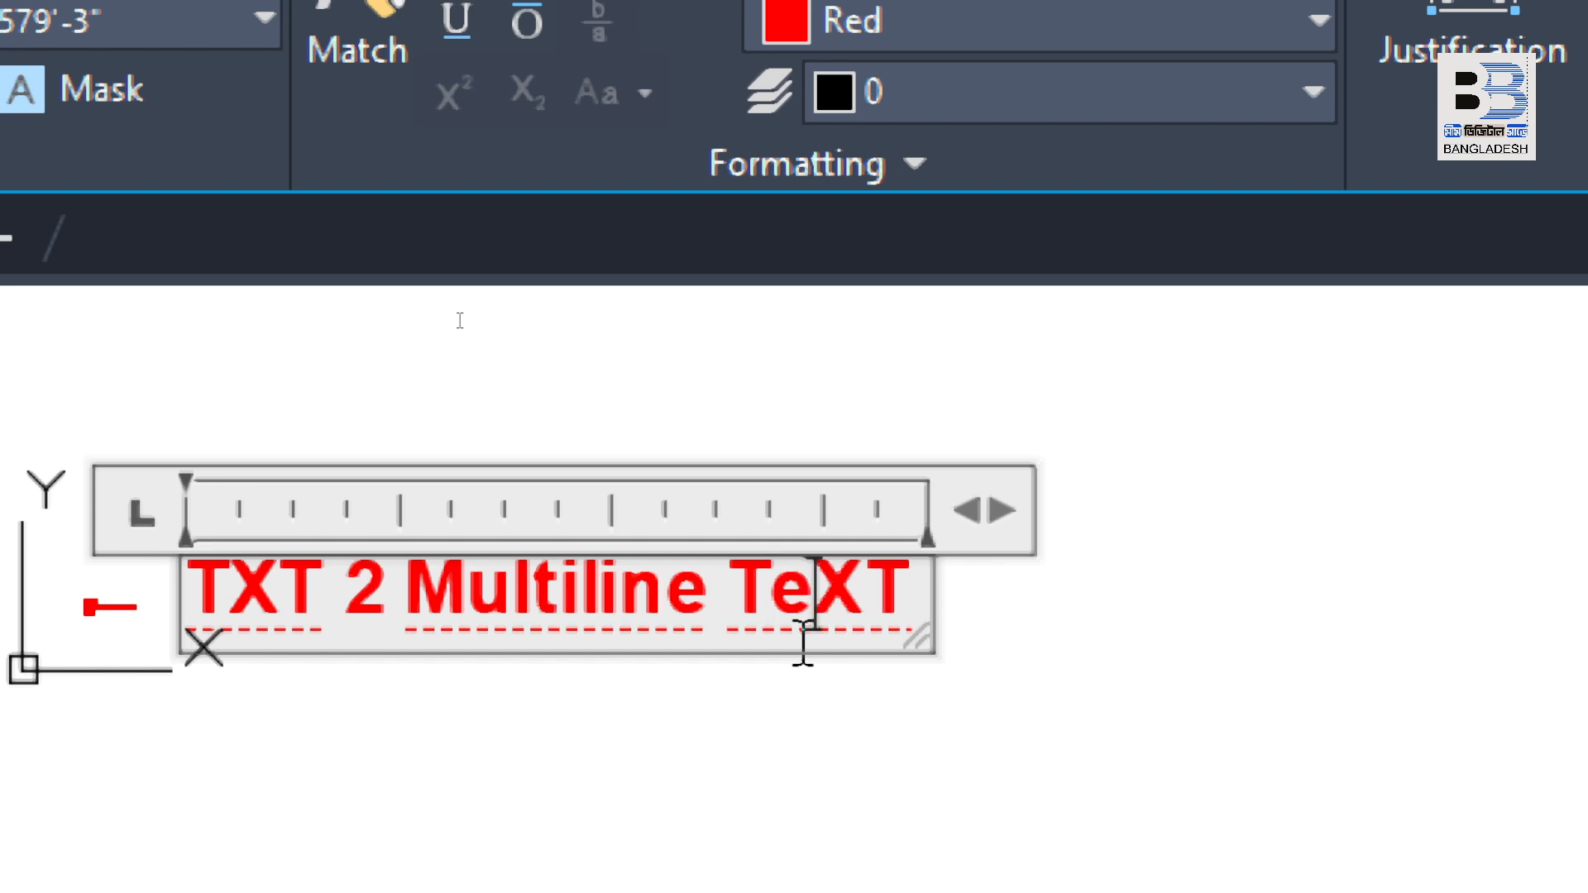
key("BackSpace")
type("E")
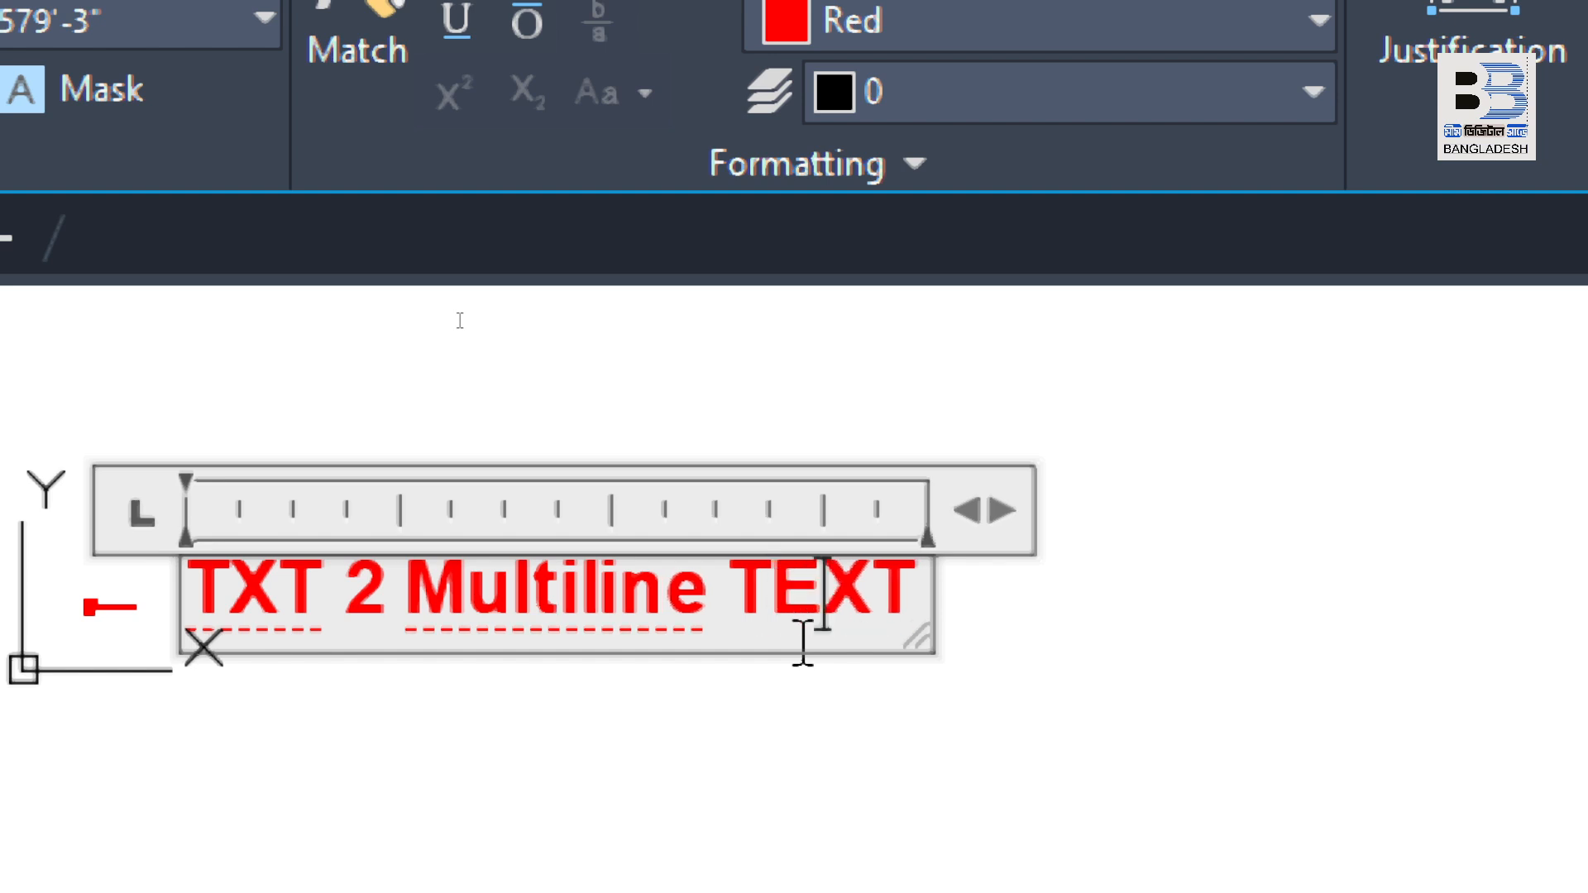
- Insert a capital "E" into the first word of the multiline text so that it reads "TEXT"
key("Left")
key("Left")
key("Left")
key("Left")
key("Left")
key("Left")
key("Left")
key("Left")
key("Left")
key("Left")
key("Left")
key("Left")
key("Left")
key("Left")
key("Left")
key("Left")
key("Left")
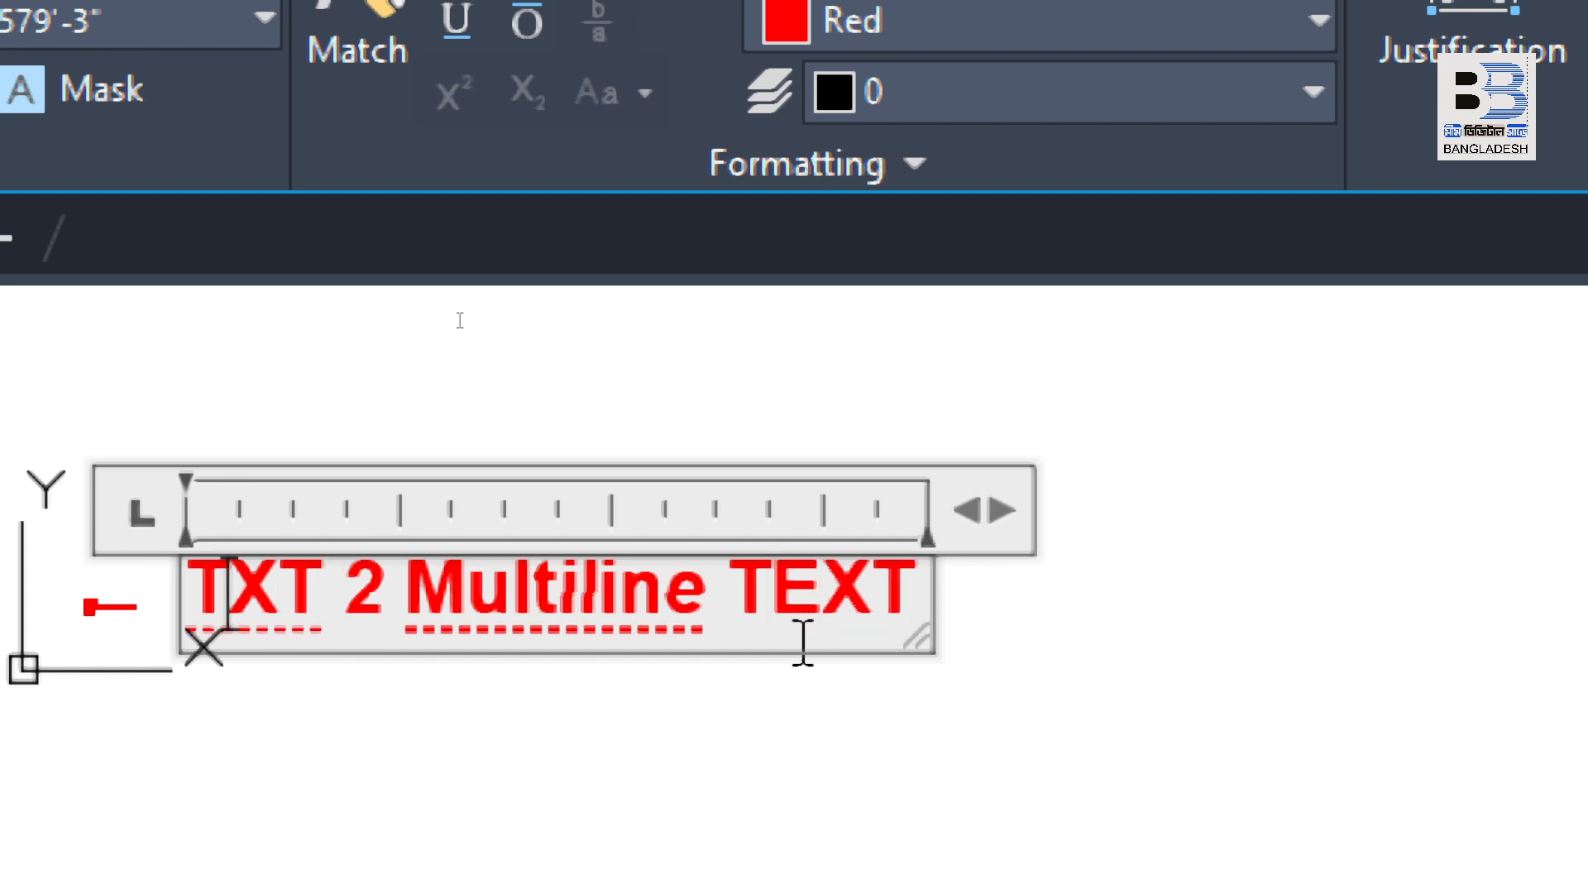
type("E")
- Replace the "2" after the first "TEXT" with the word "TO" followed by a space
key("Right")
key("Right")
key("Right")
key("Right")
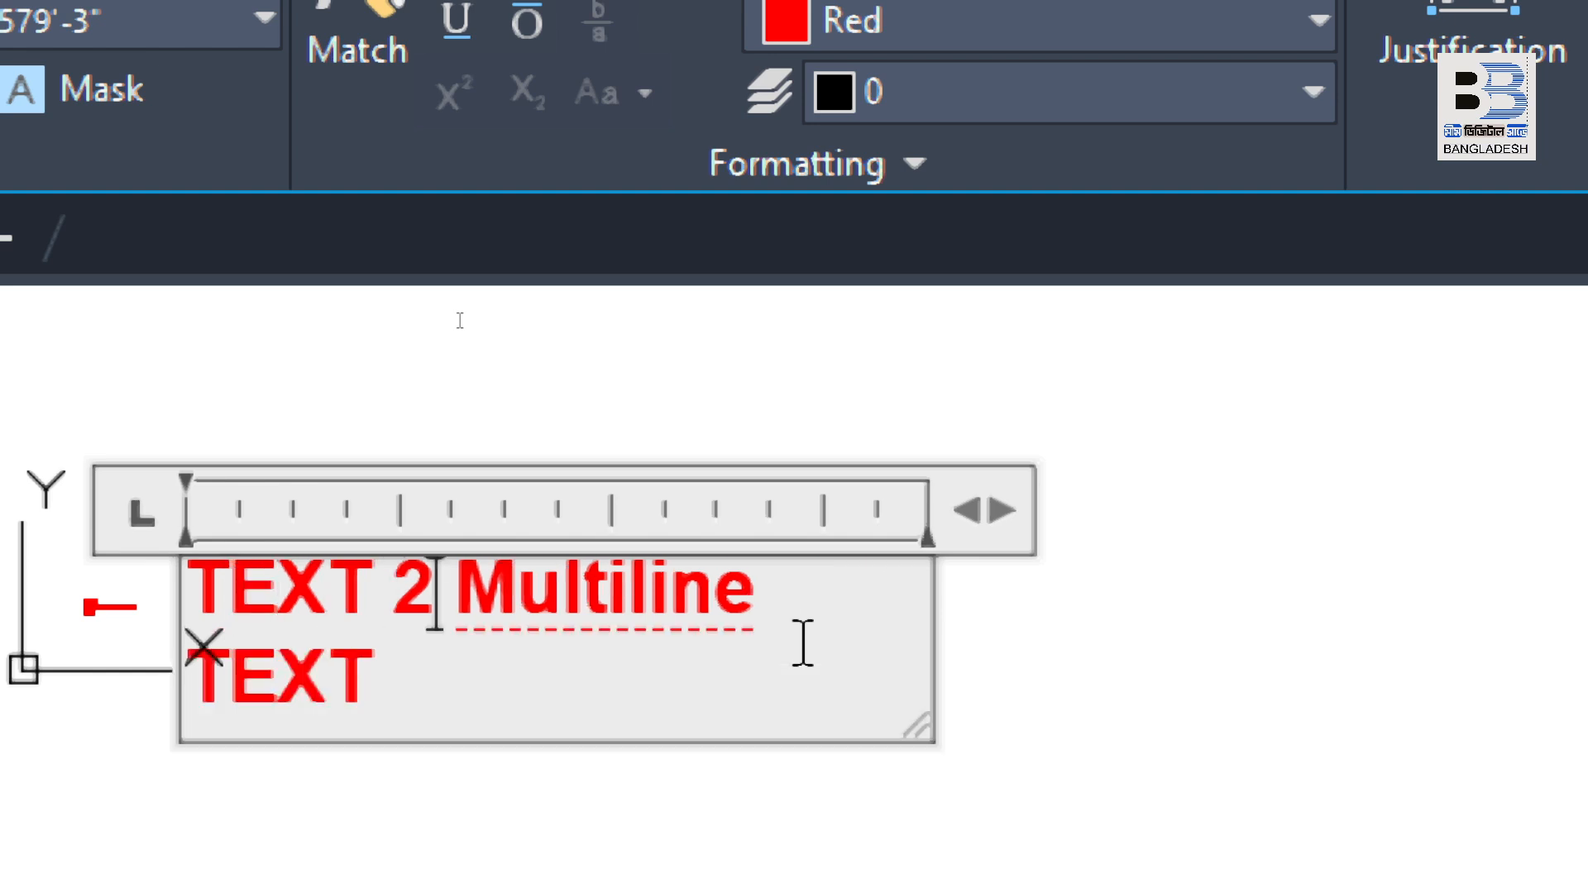
key("BackSpace")
type("TO ")
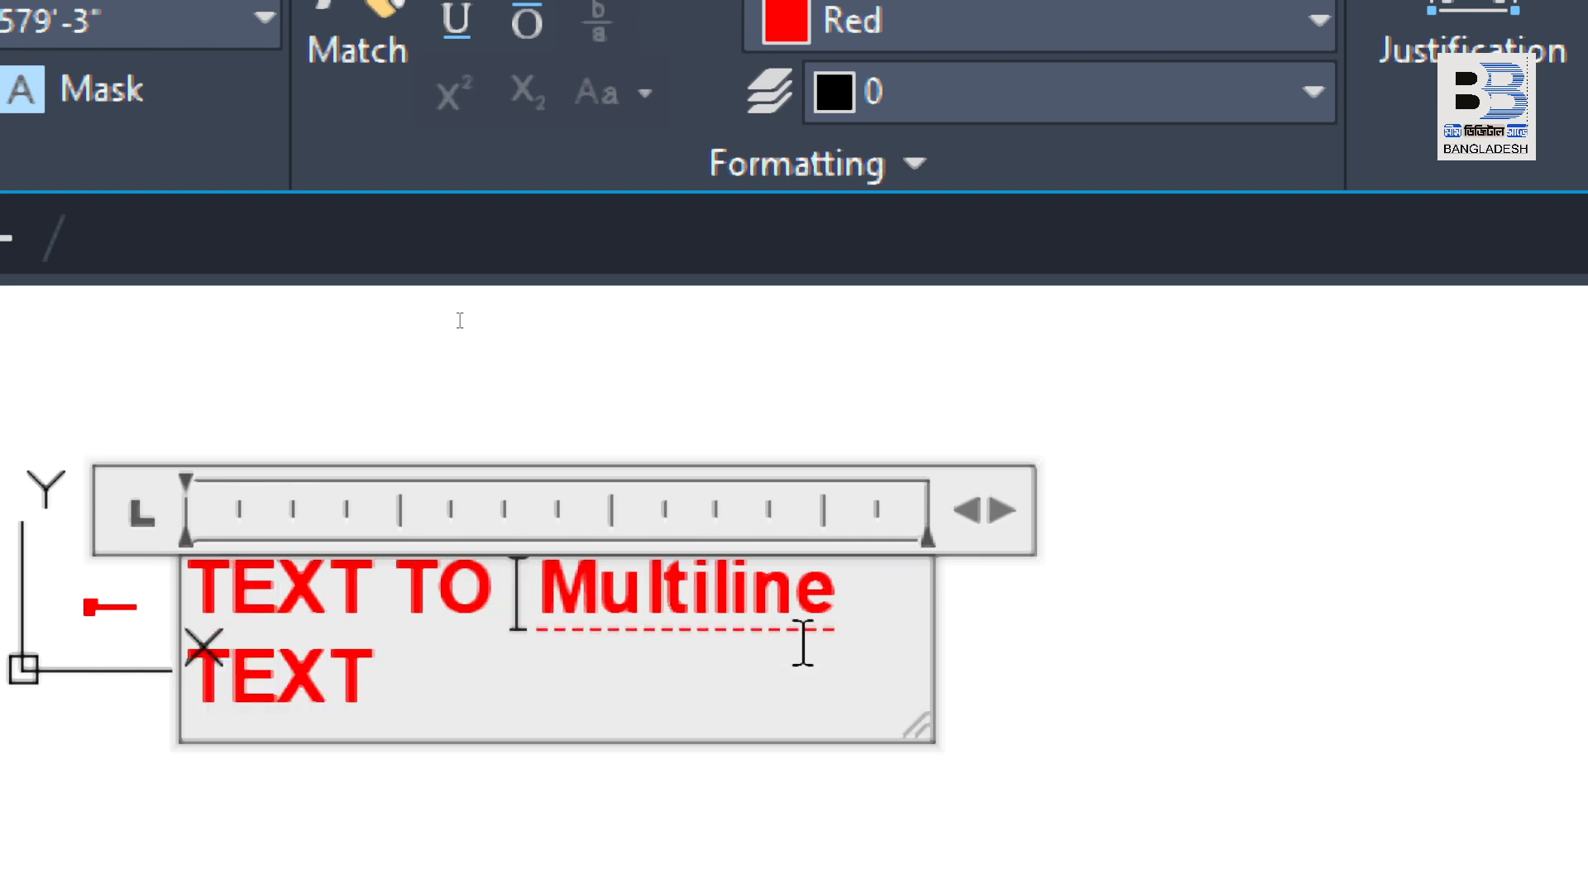
- Add "(2)" after "TO" and widen the text frame so that "TEXT TO (2) Multiline TEXT" fits on one line
type("(2)")
key("Left")
key("Left")
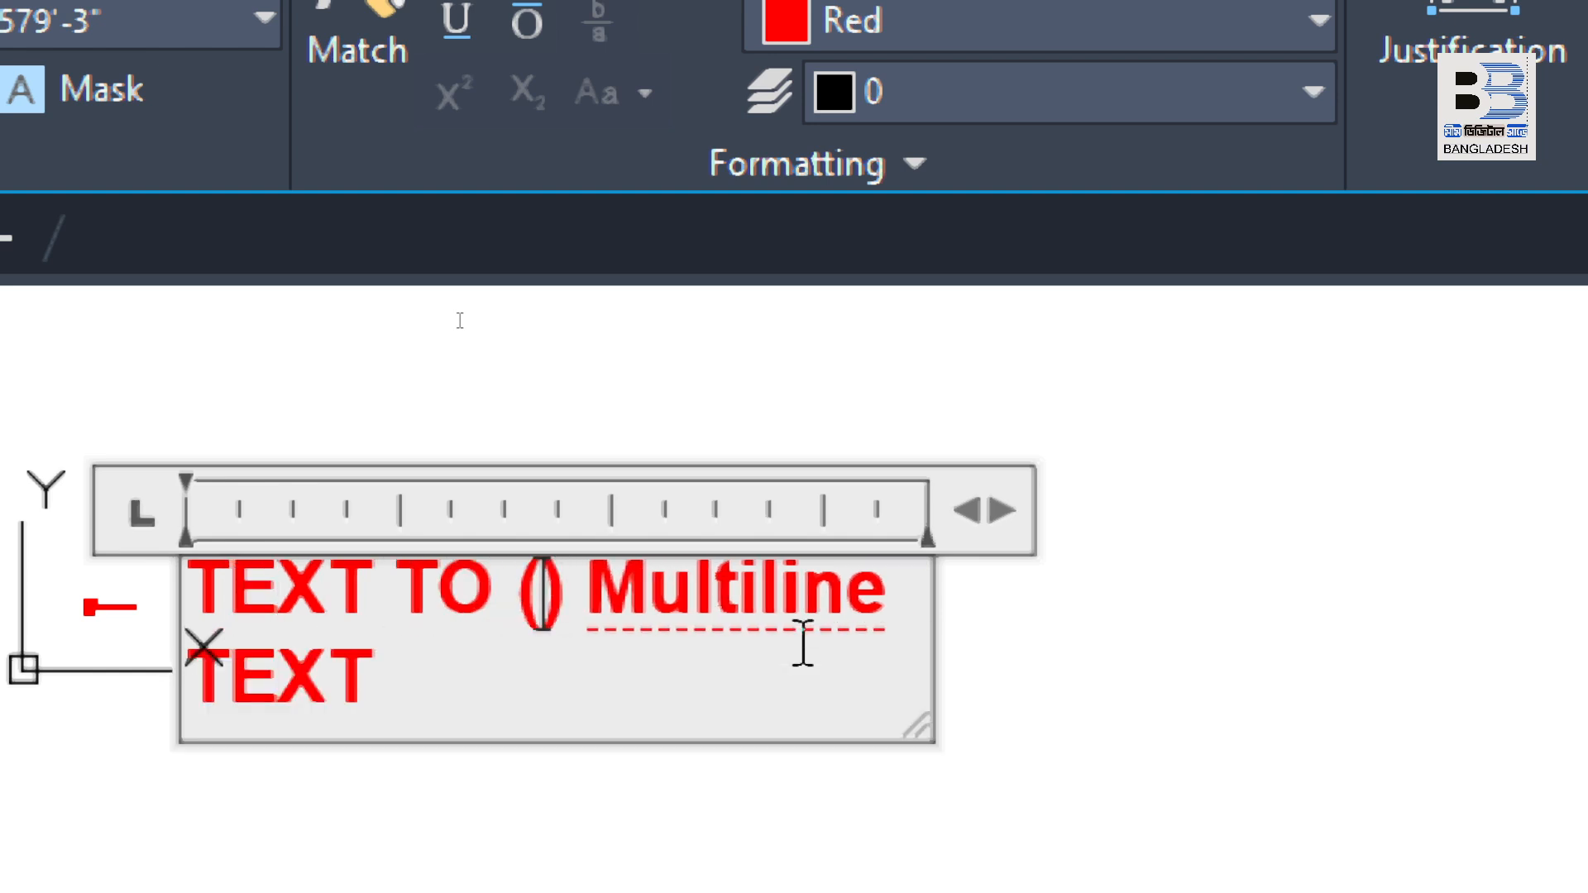
type("2")
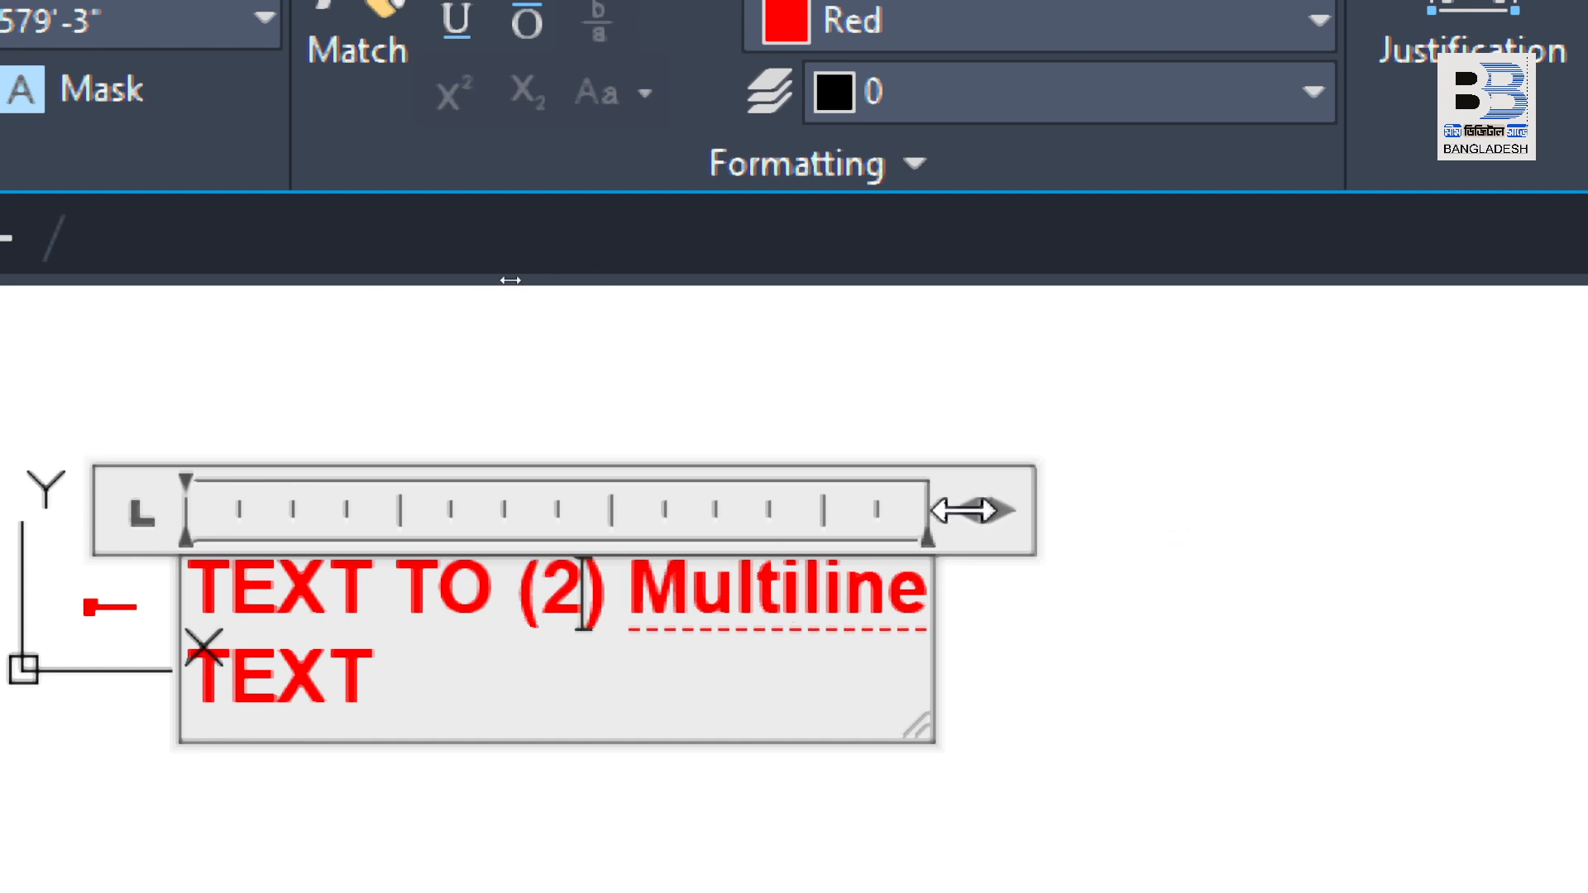
left_click_drag(984, 509, 1453, 488)
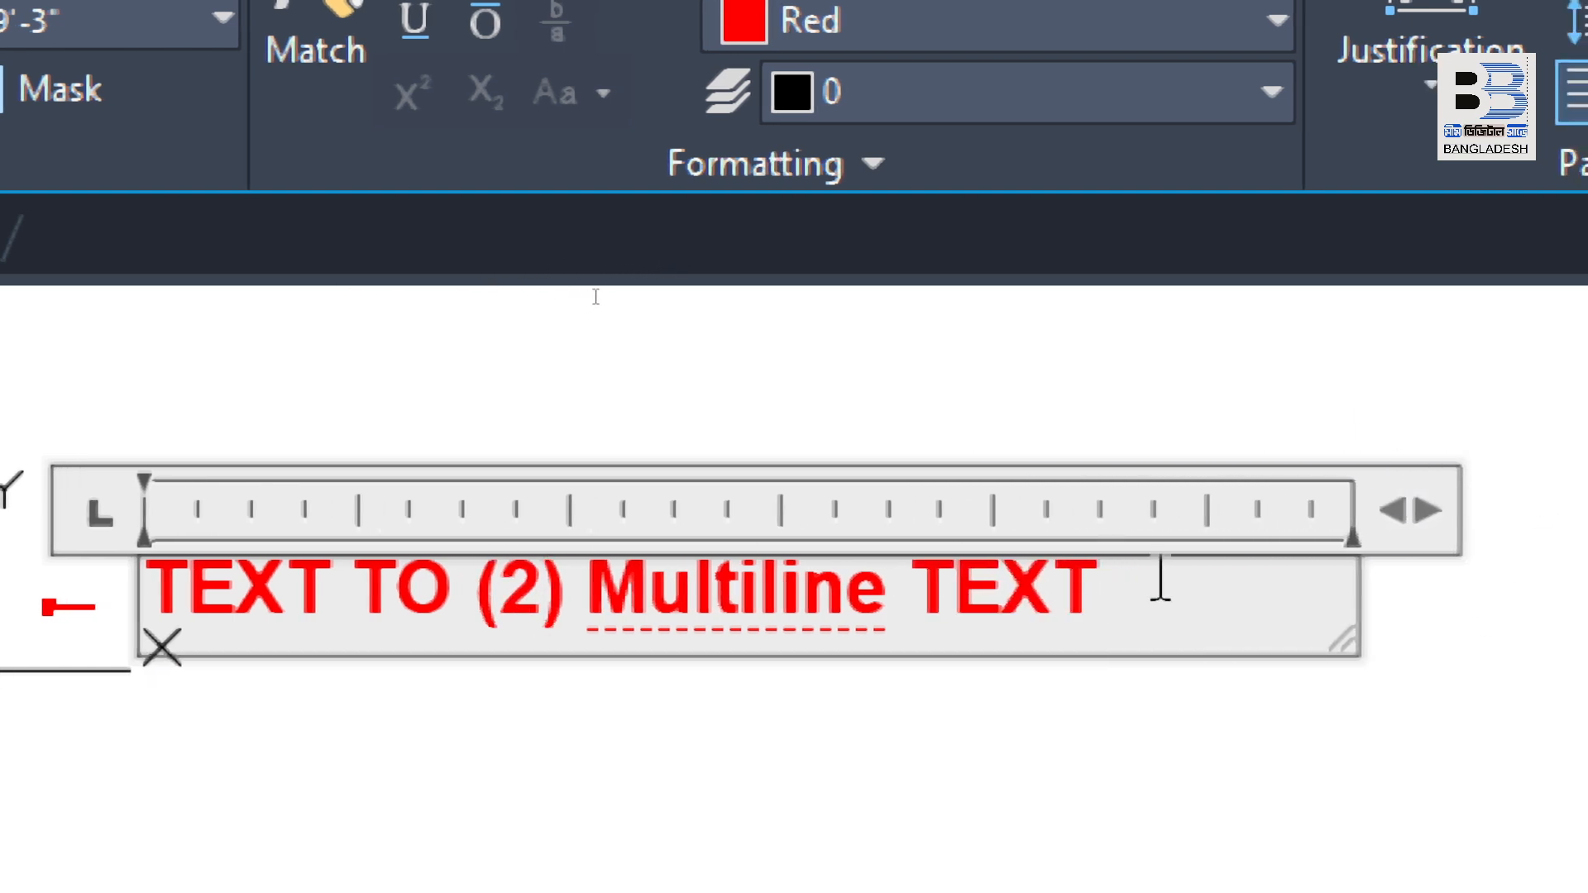
- Append "(TXT2MTXT)" to the end of the red "TEXT TO (2) Multiline TEXT" text
left_click(821, 560)
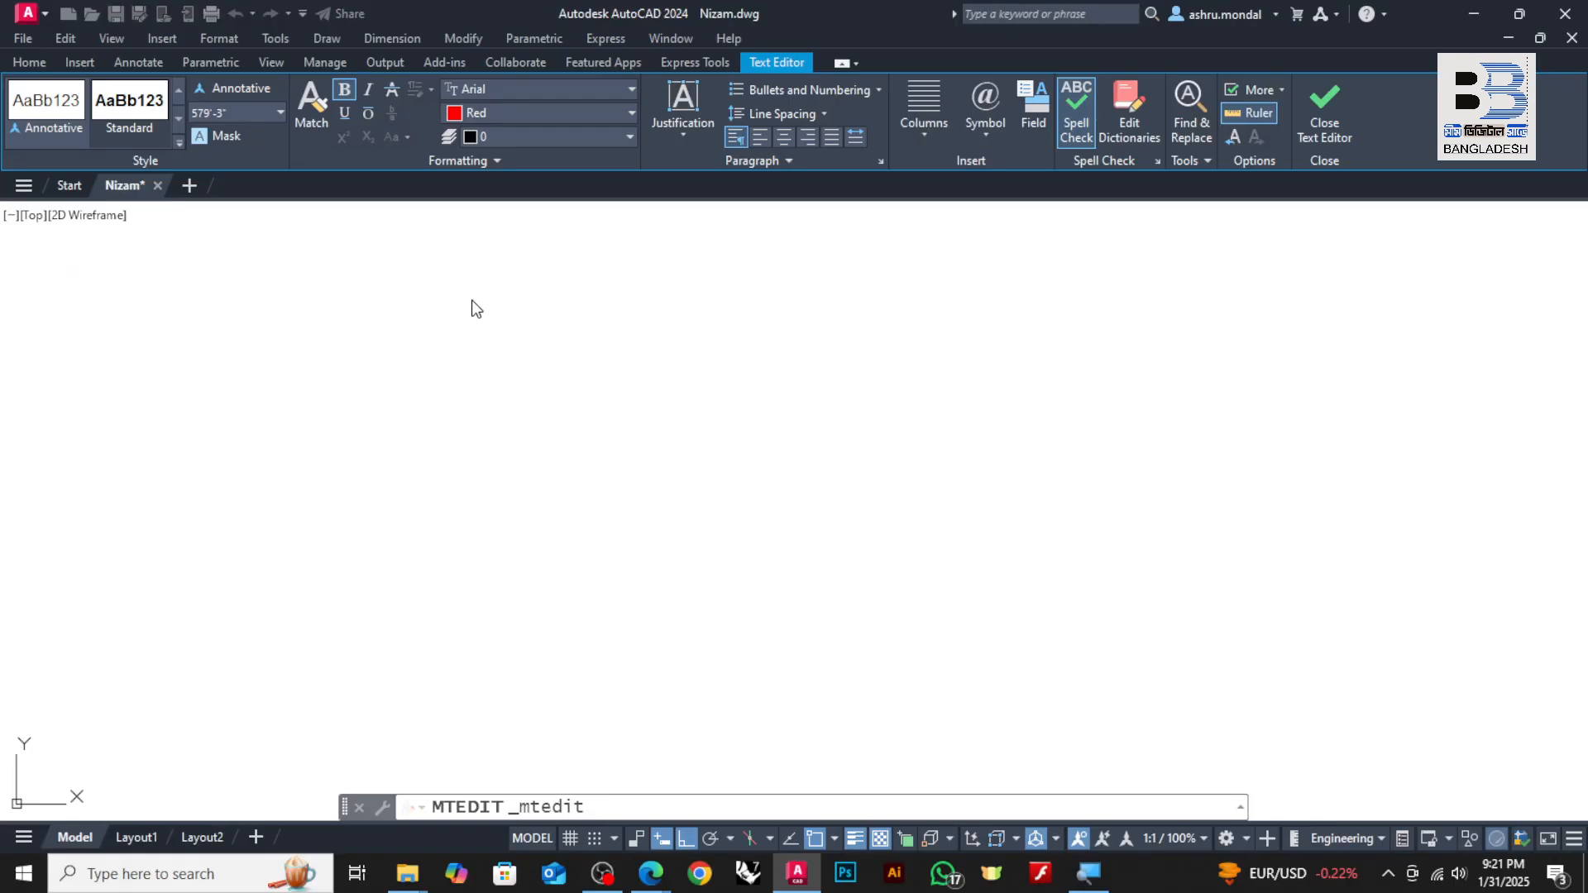
scroll(607, 458, "down", 3)
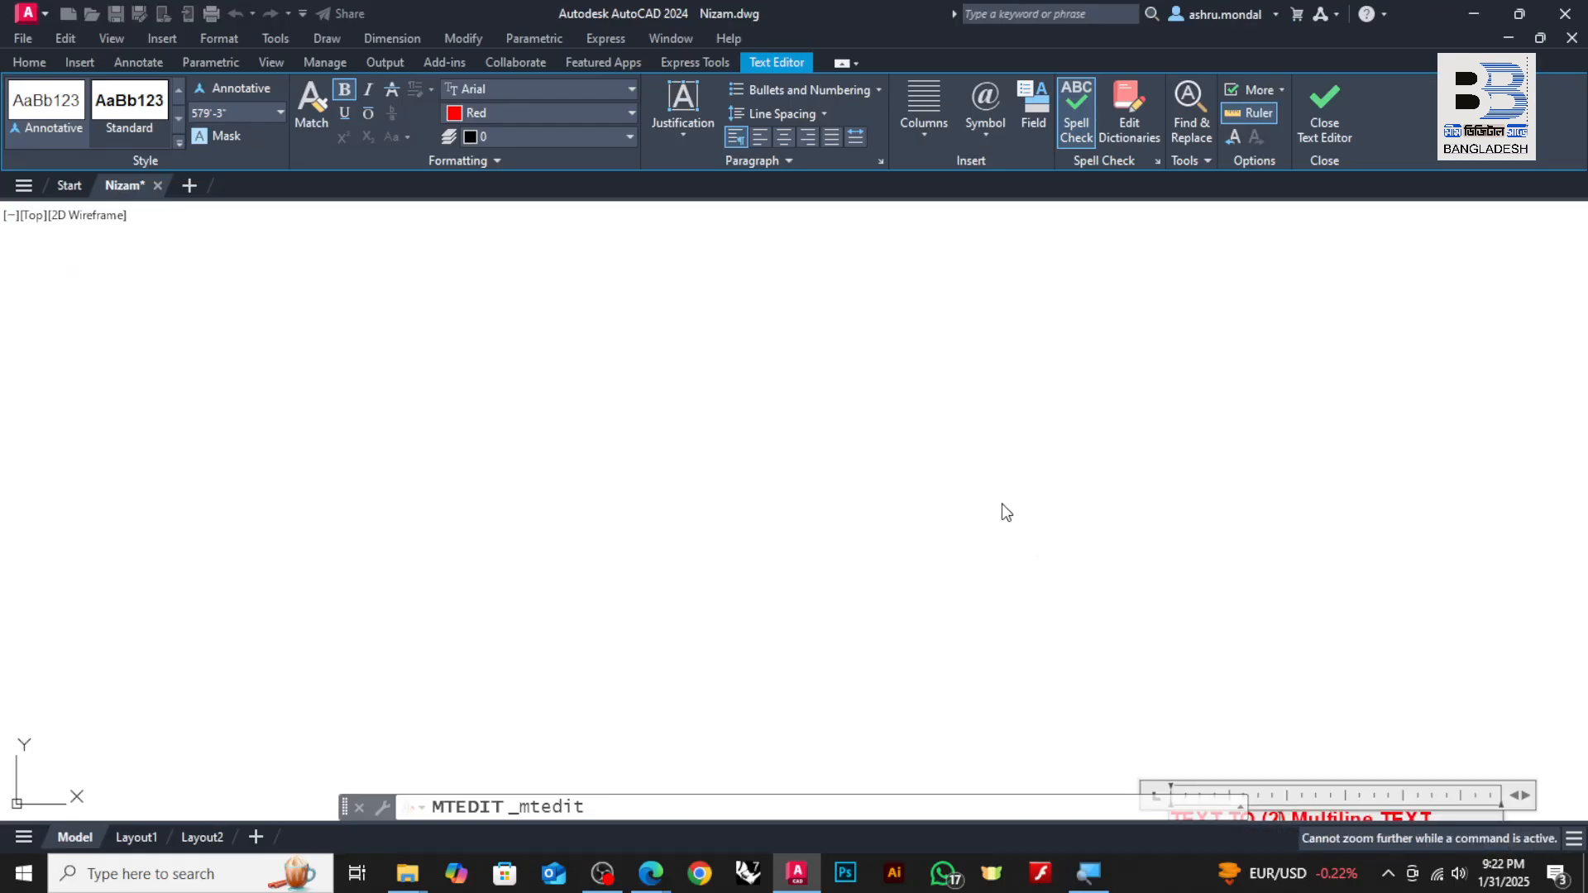
scroll(1190, 685, "up", 3)
scroll(1217, 688, "down", 4)
scroll(1227, 745, "up", 4)
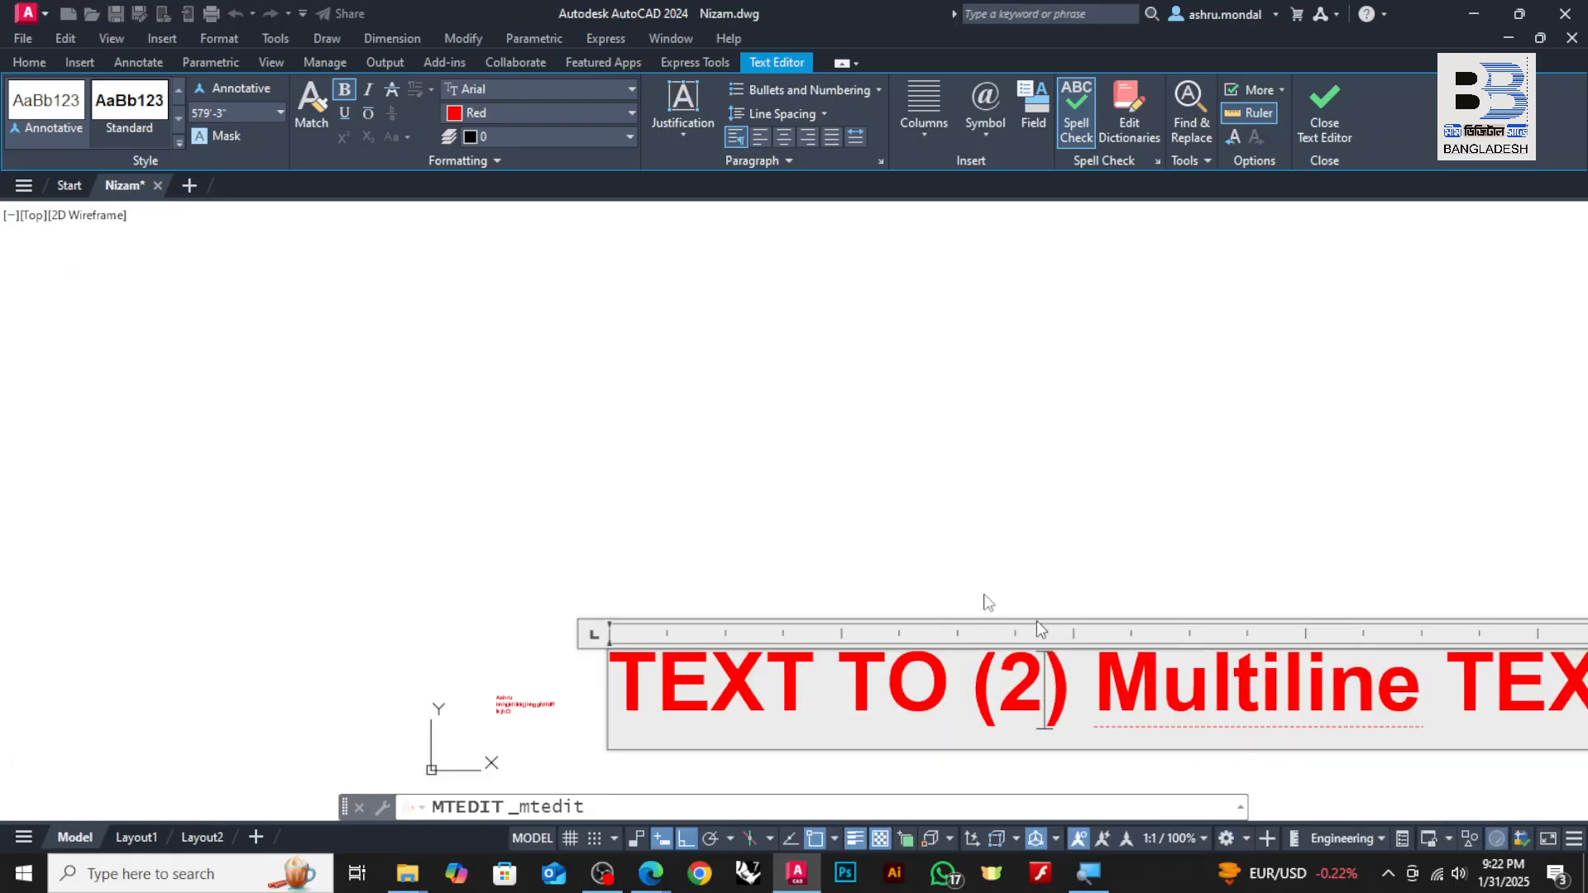
scroll(730, 364, "down", 3)
scroll(896, 475, "up", 4)
scroll(642, 463, "down", 2)
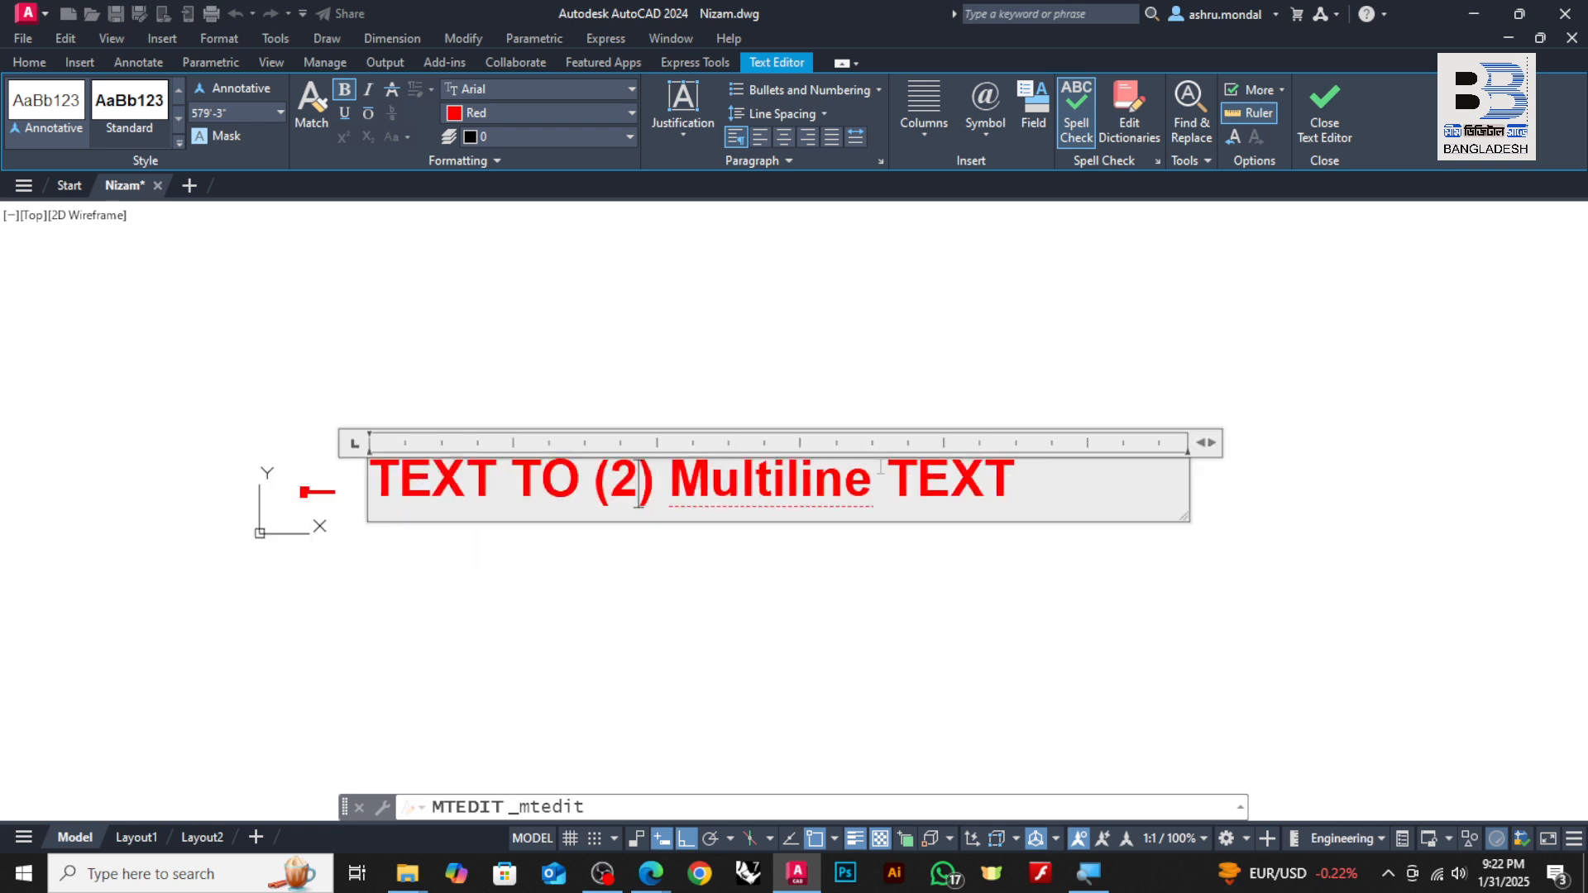
scroll(1042, 472, "down", 2)
scroll(1042, 471, "up", 2)
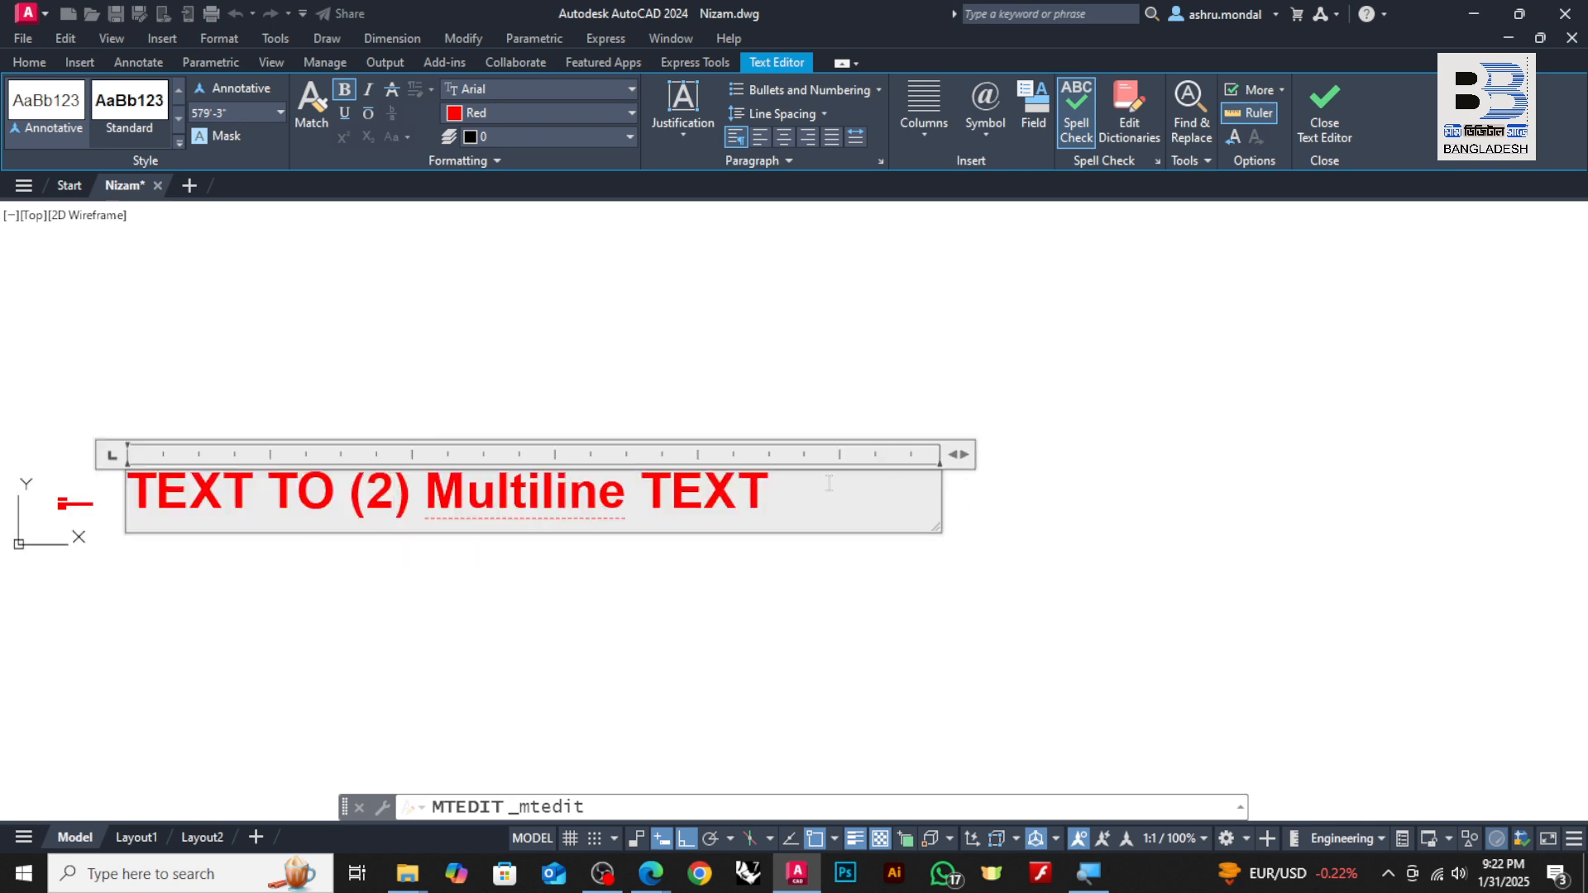
left_click(779, 487)
type("TXT2")
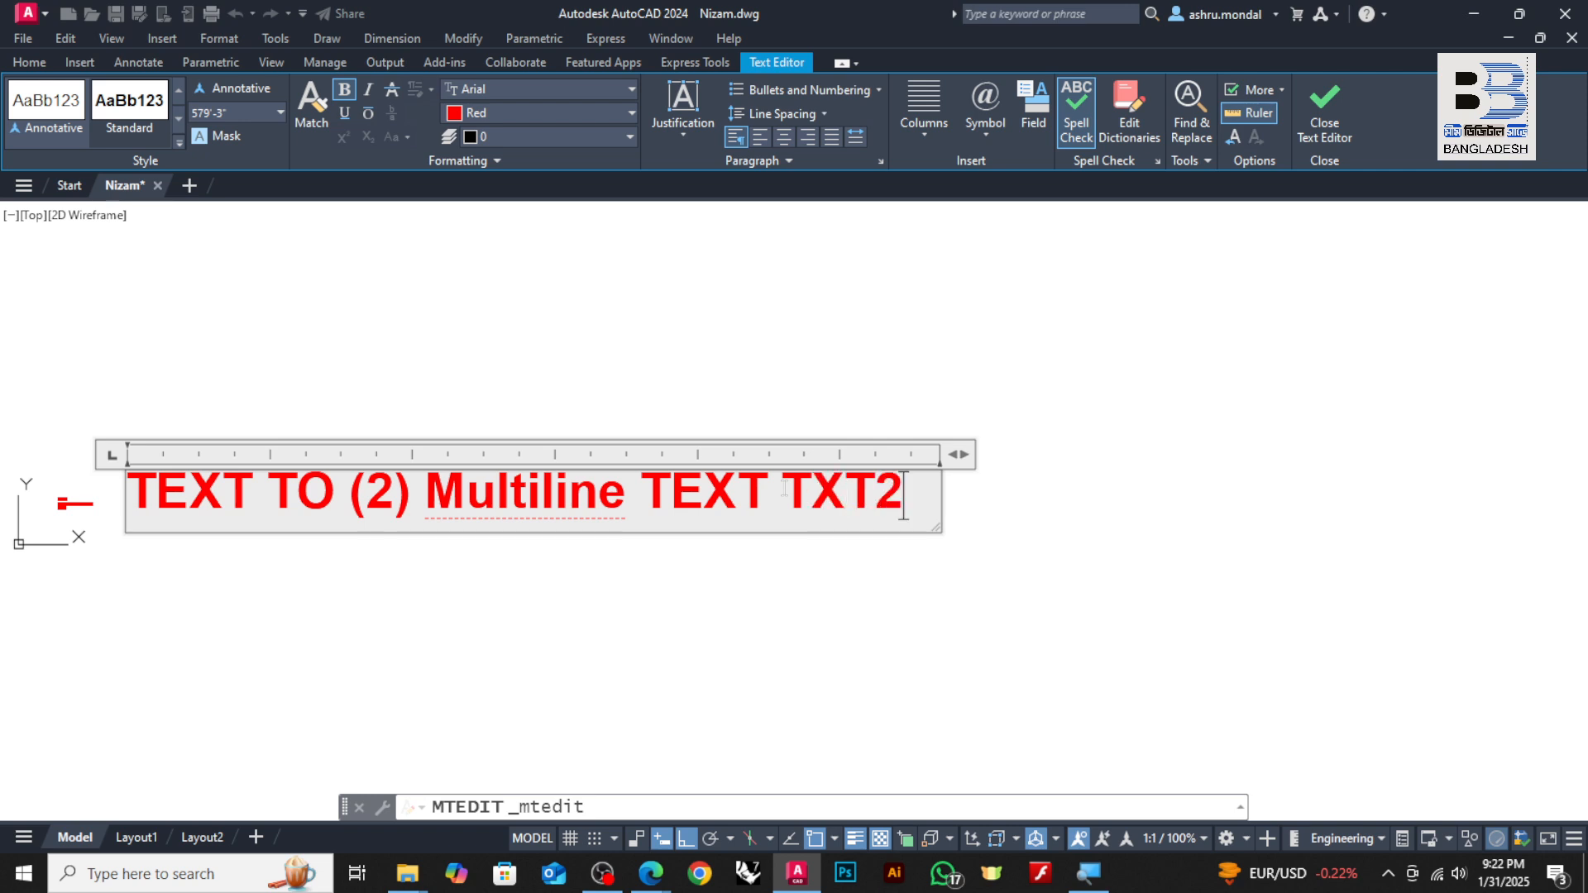
type("MTX")
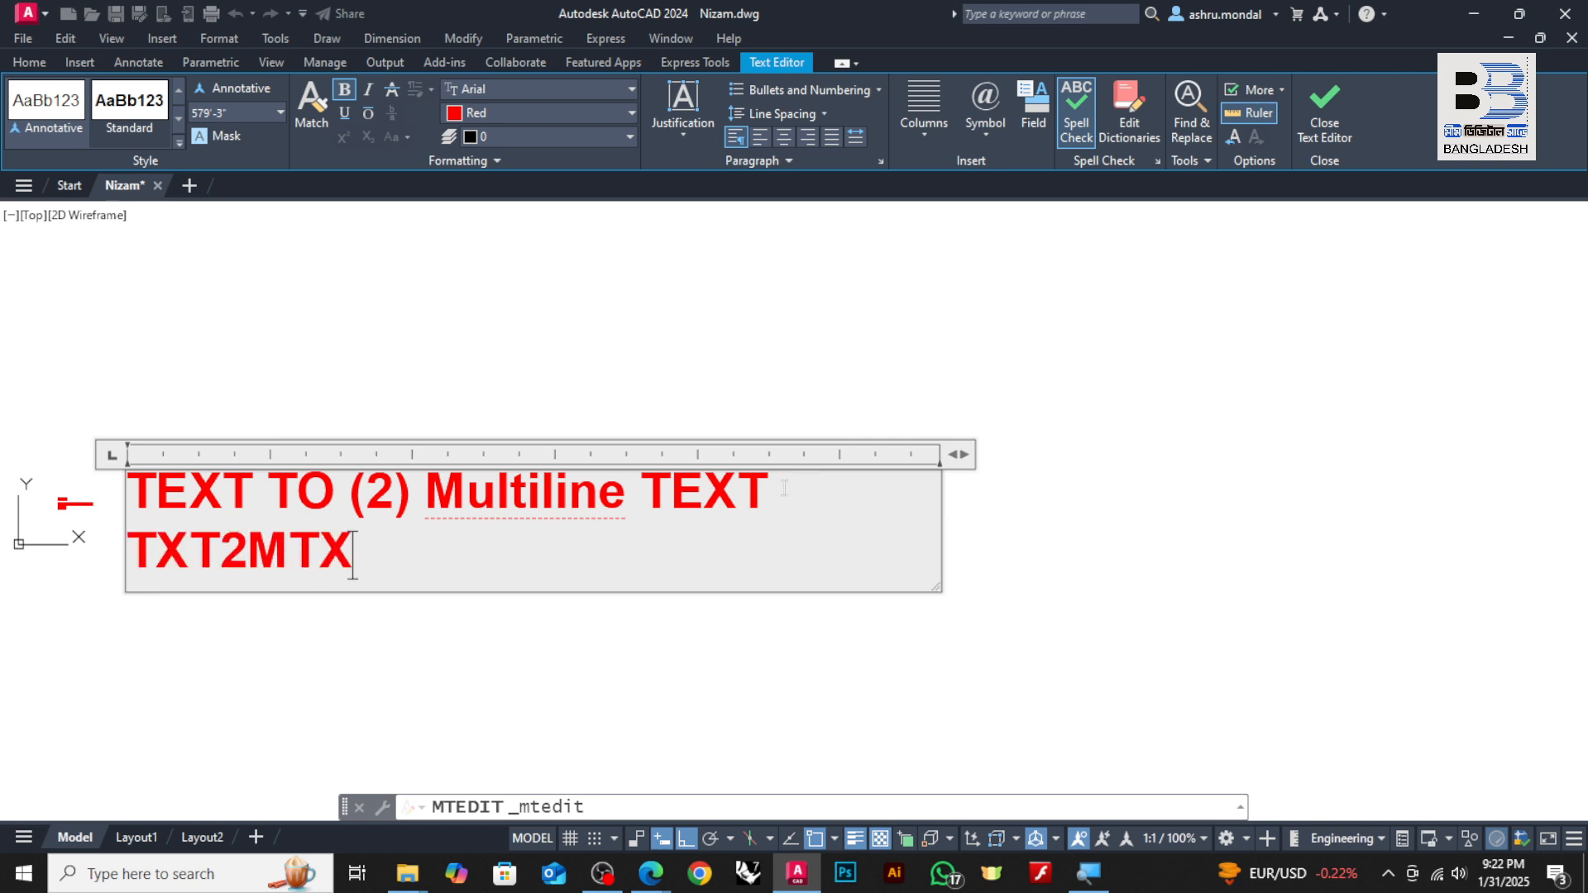
type("T)")
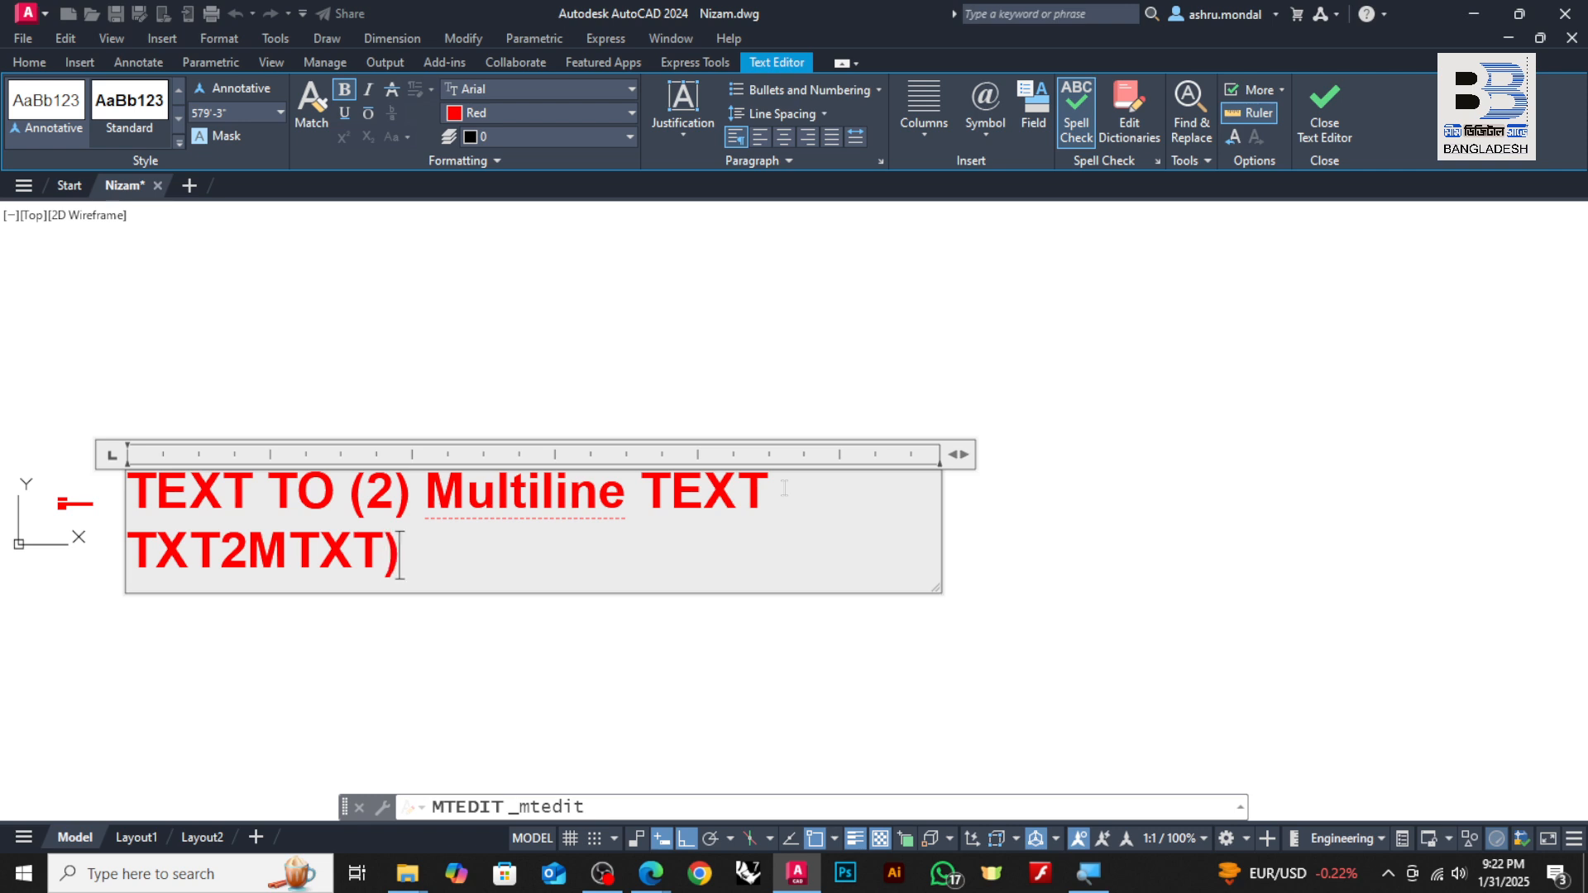
left_click(137, 543)
type("(")
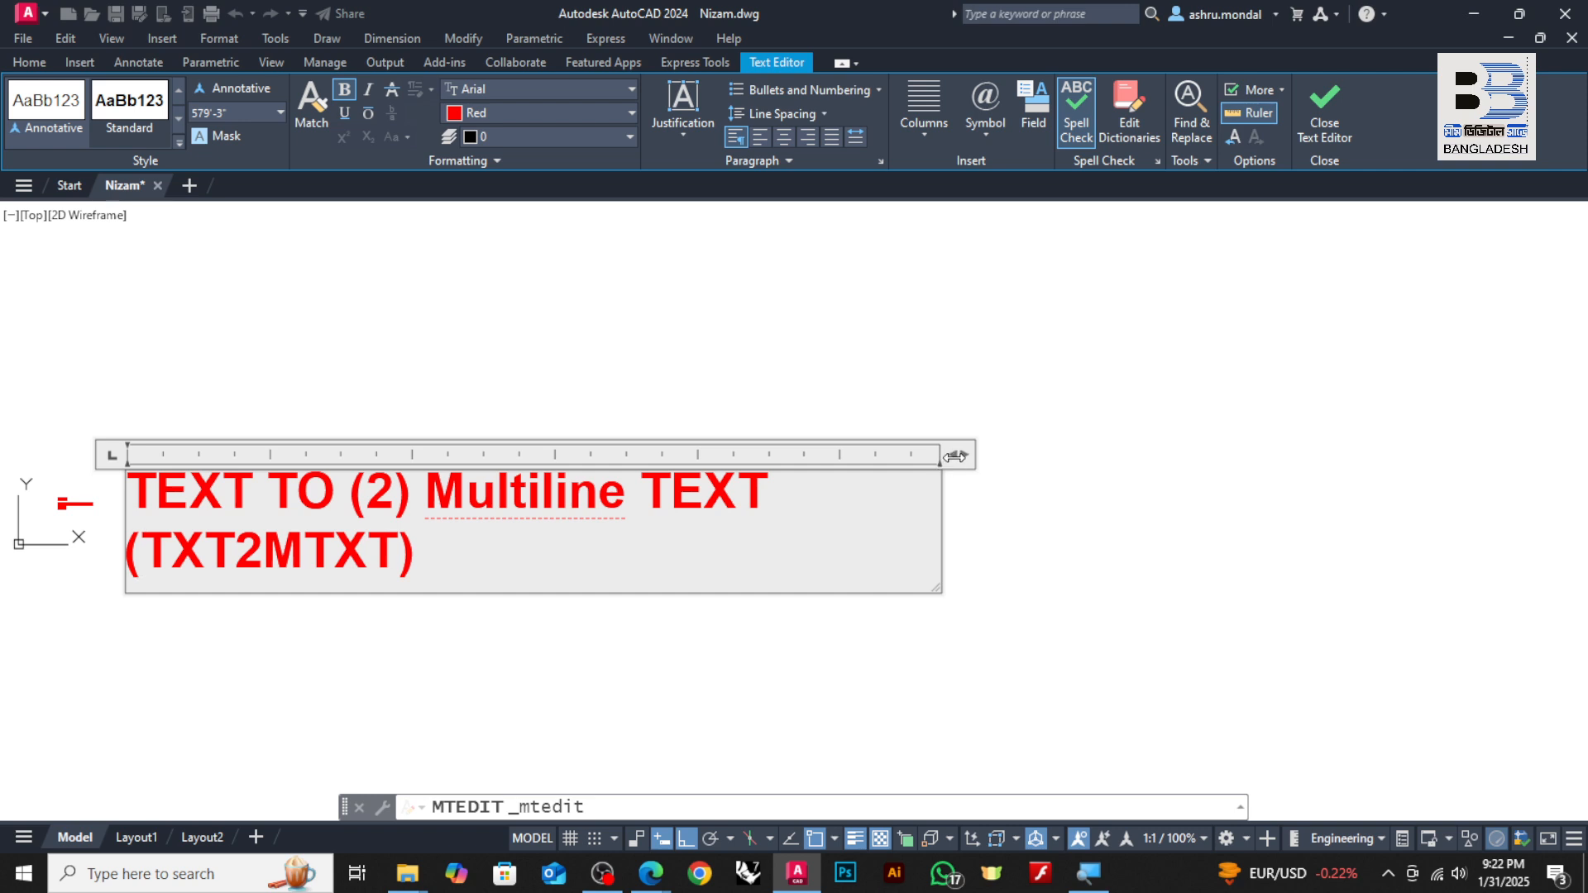
- Adjust the multiline text box's width so "(TXT2MTXT)" wraps onto a second line, and finish editing the text
left_click_drag(955, 455, 1173, 454)
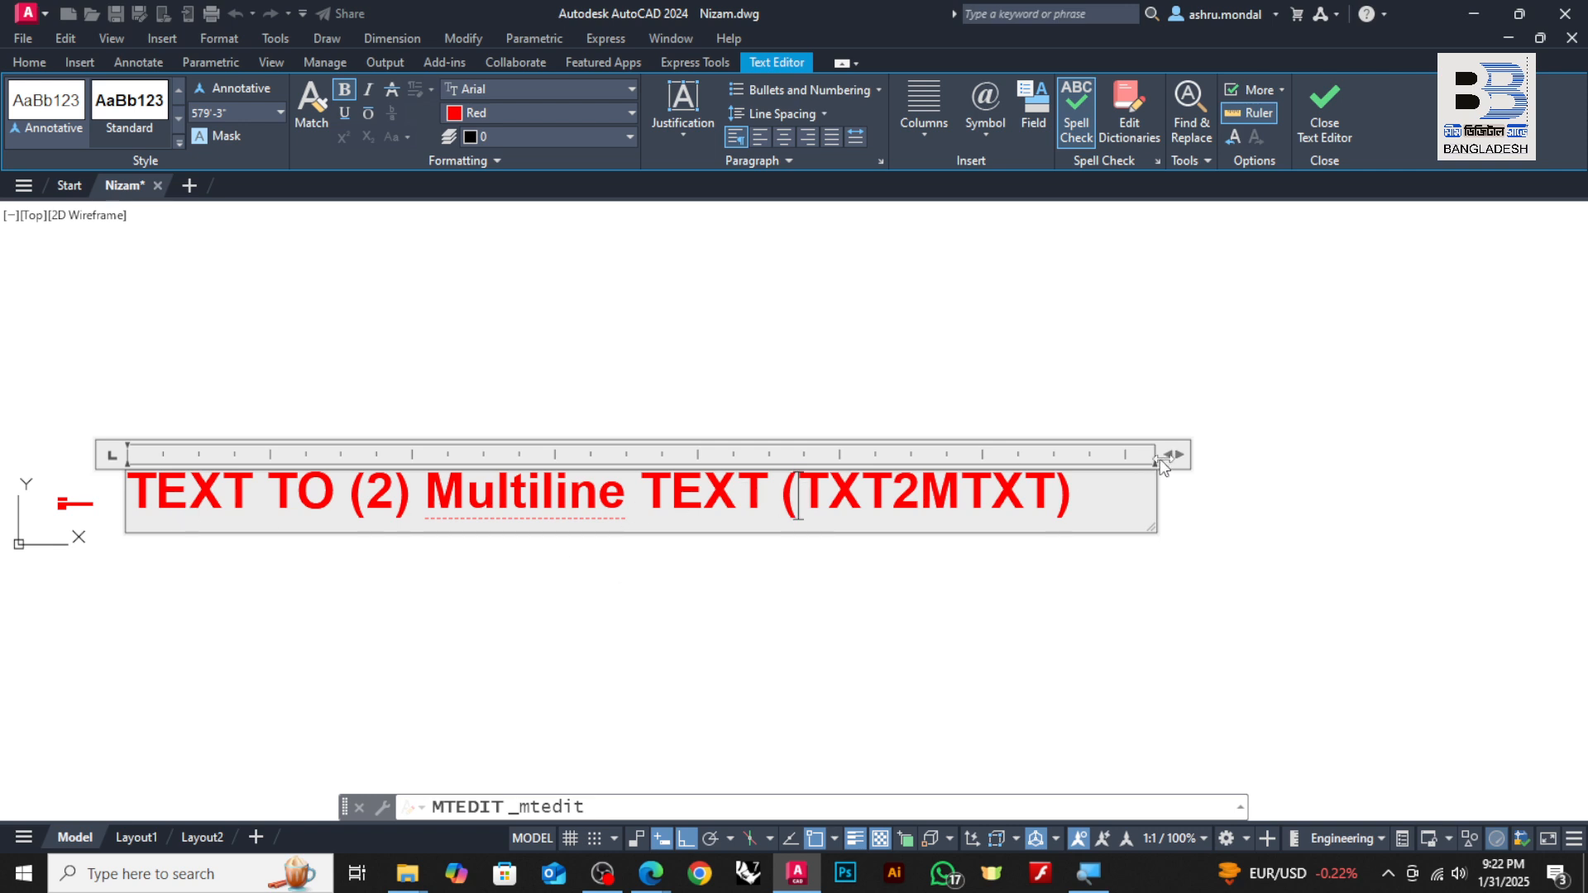
left_click_drag(1171, 454, 1077, 455)
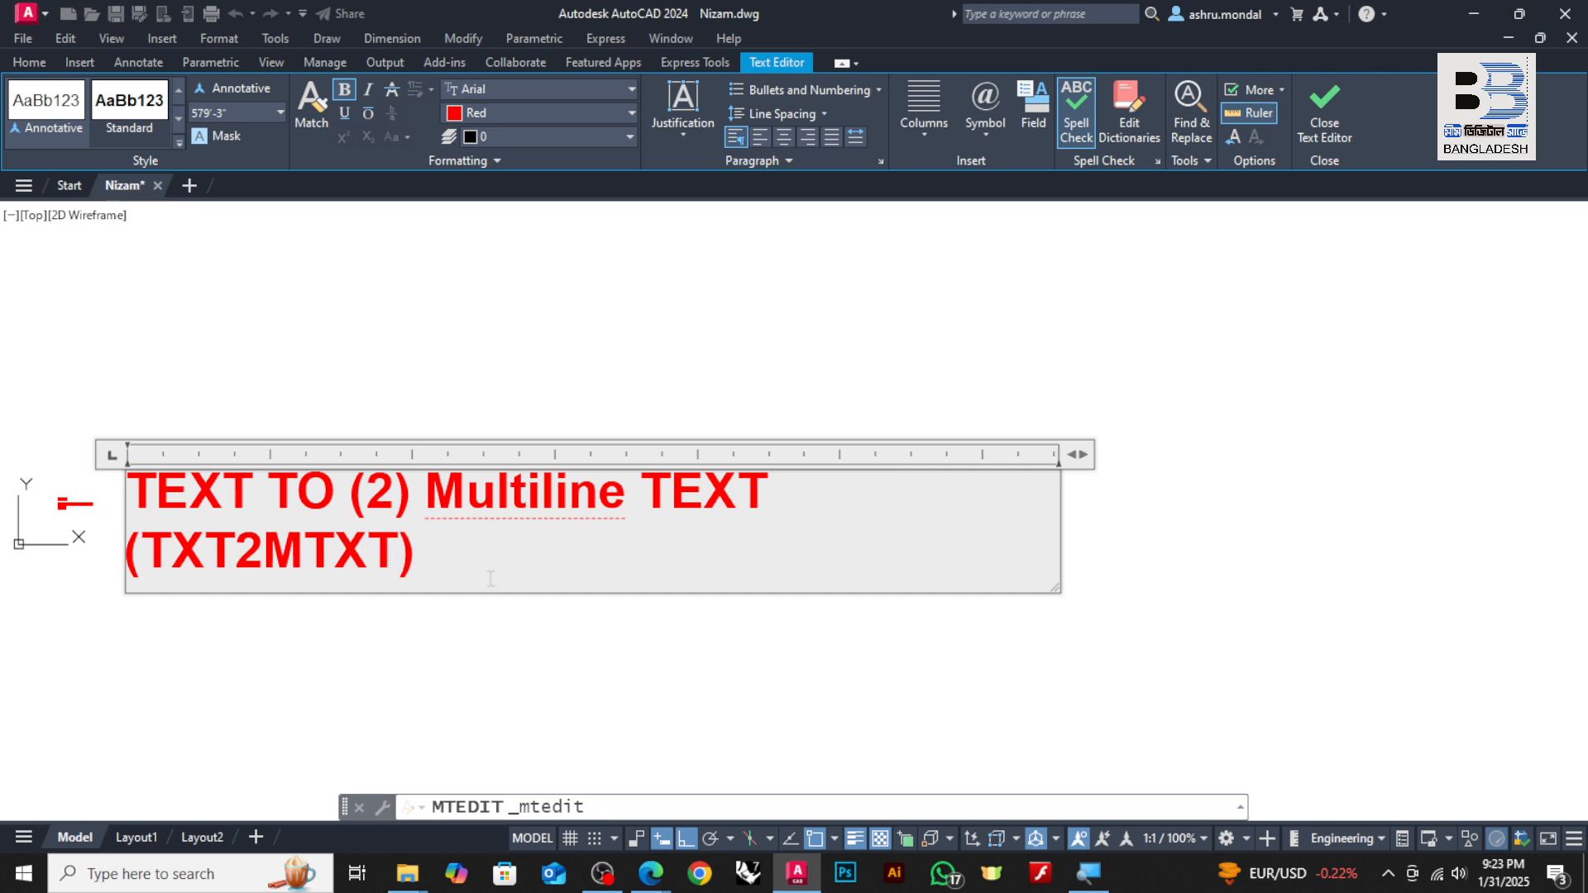
scroll(497, 582, "down", 3)
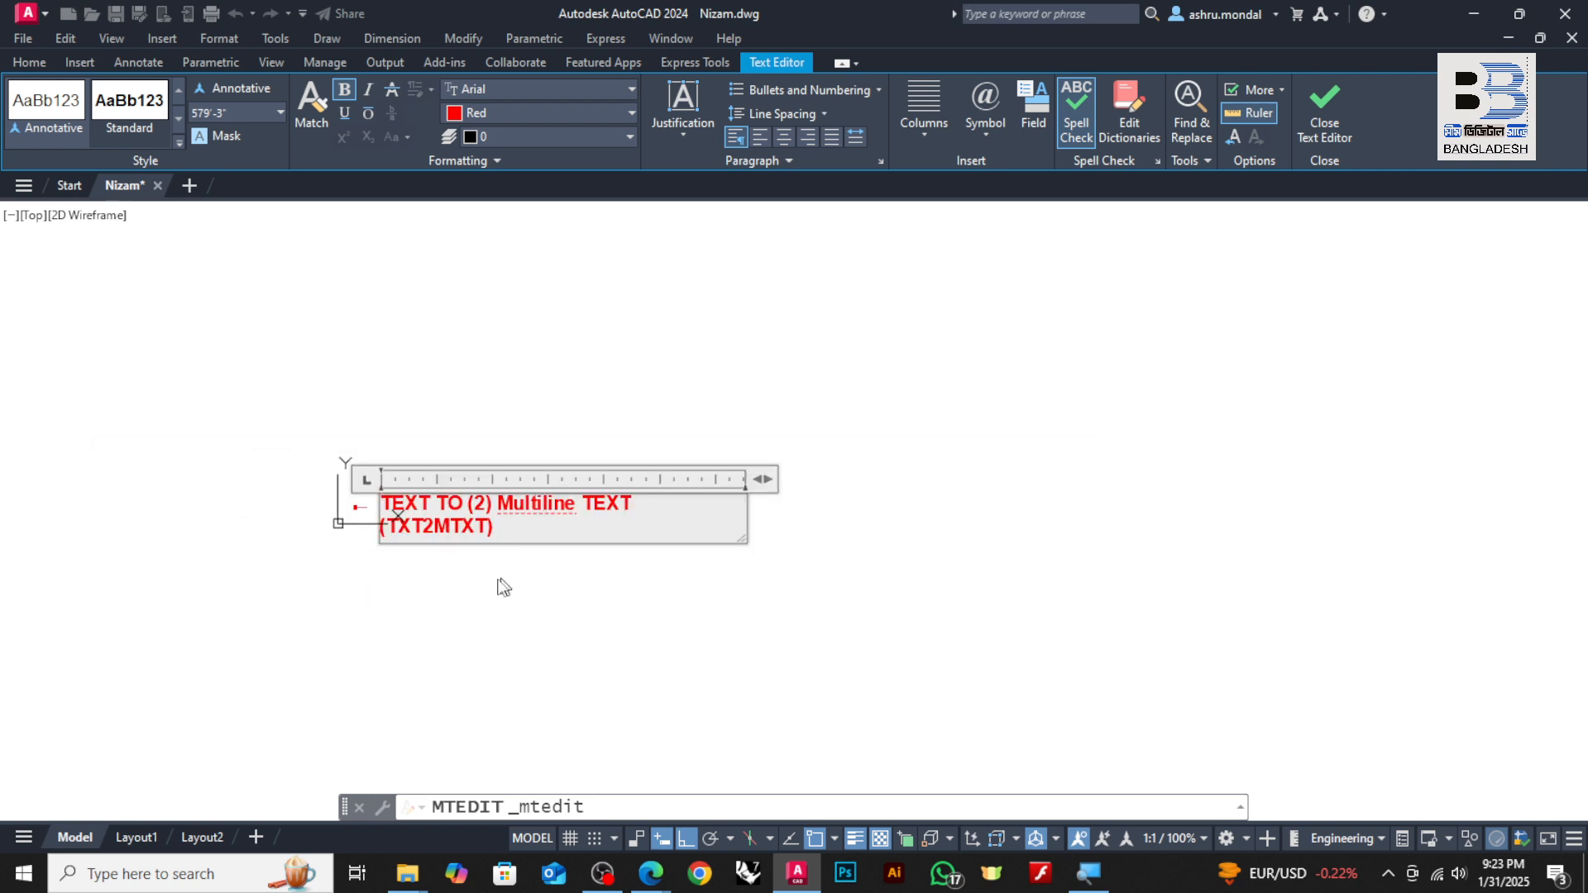
left_click(500, 585)
scroll(466, 477, "up", 4)
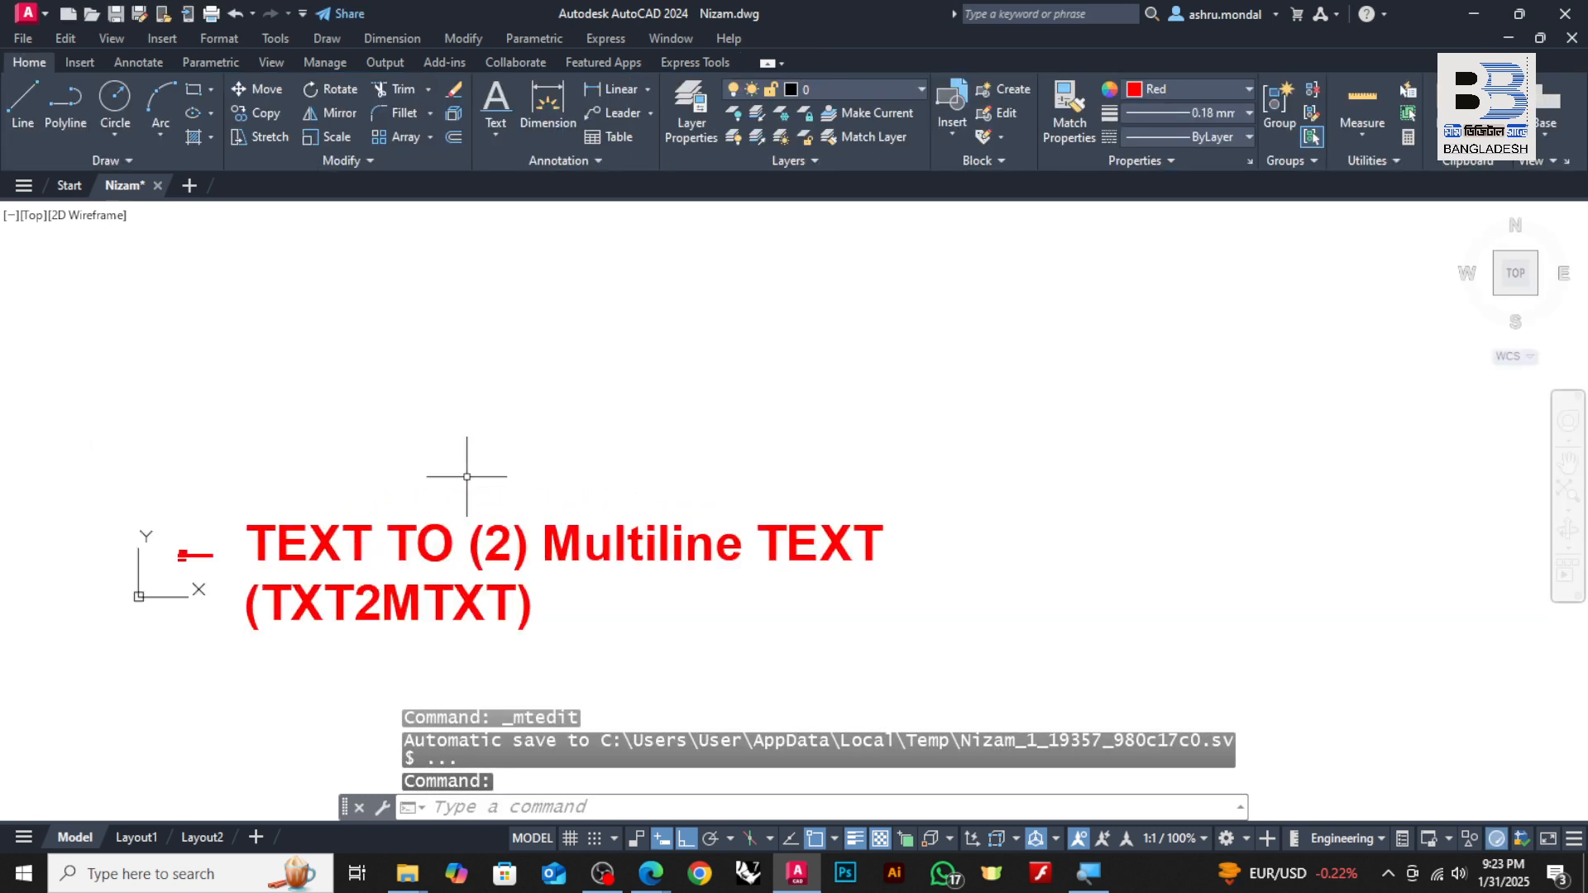
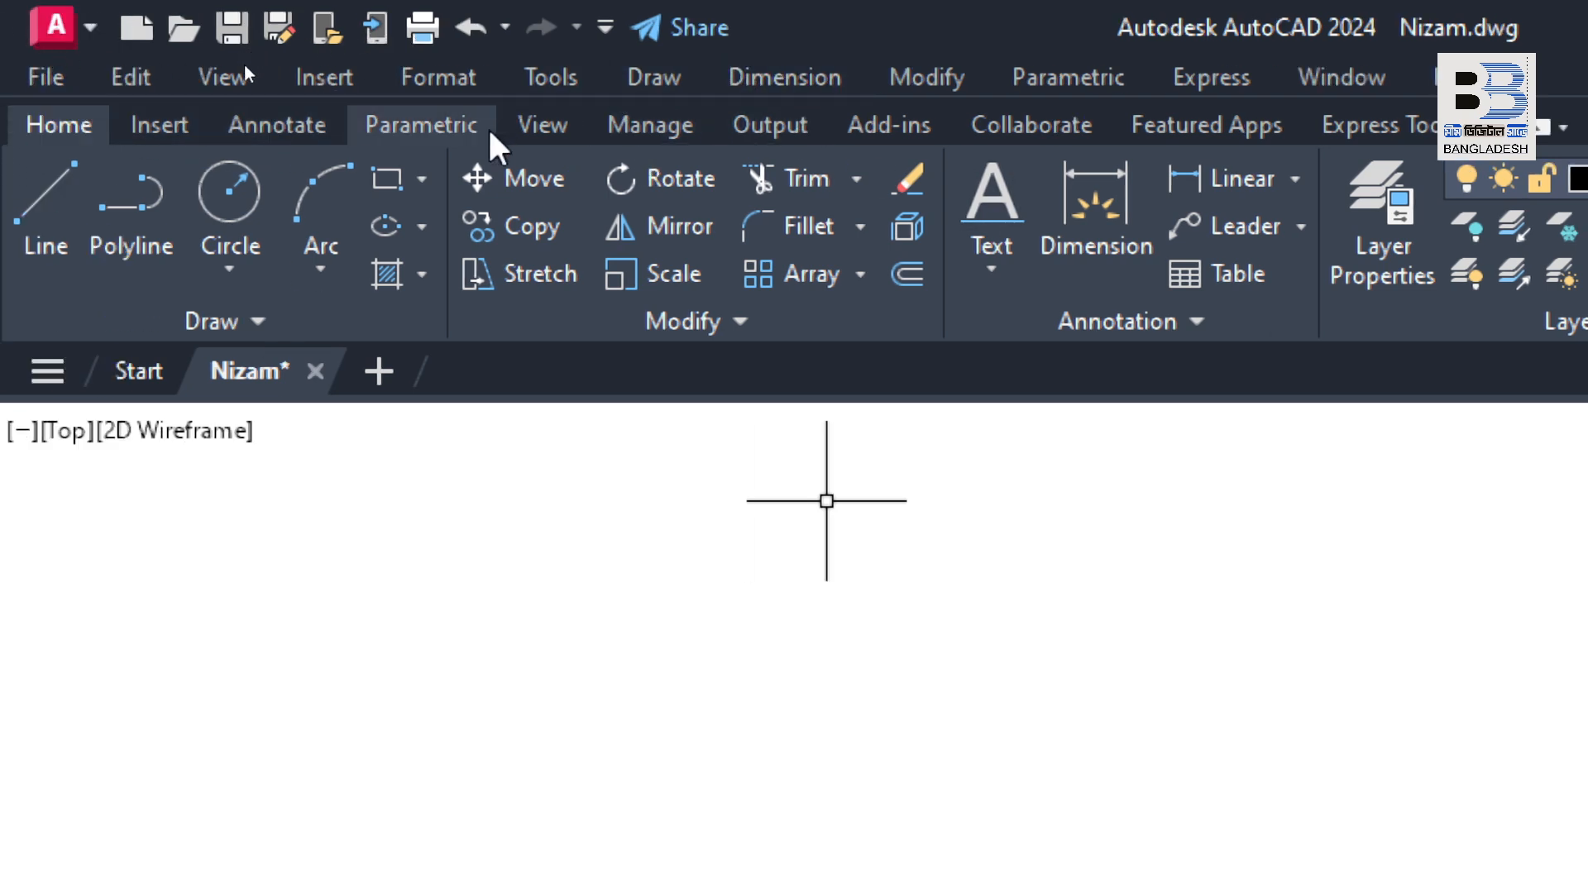
- Hide the menu bar and show it again
left_click(606, 27)
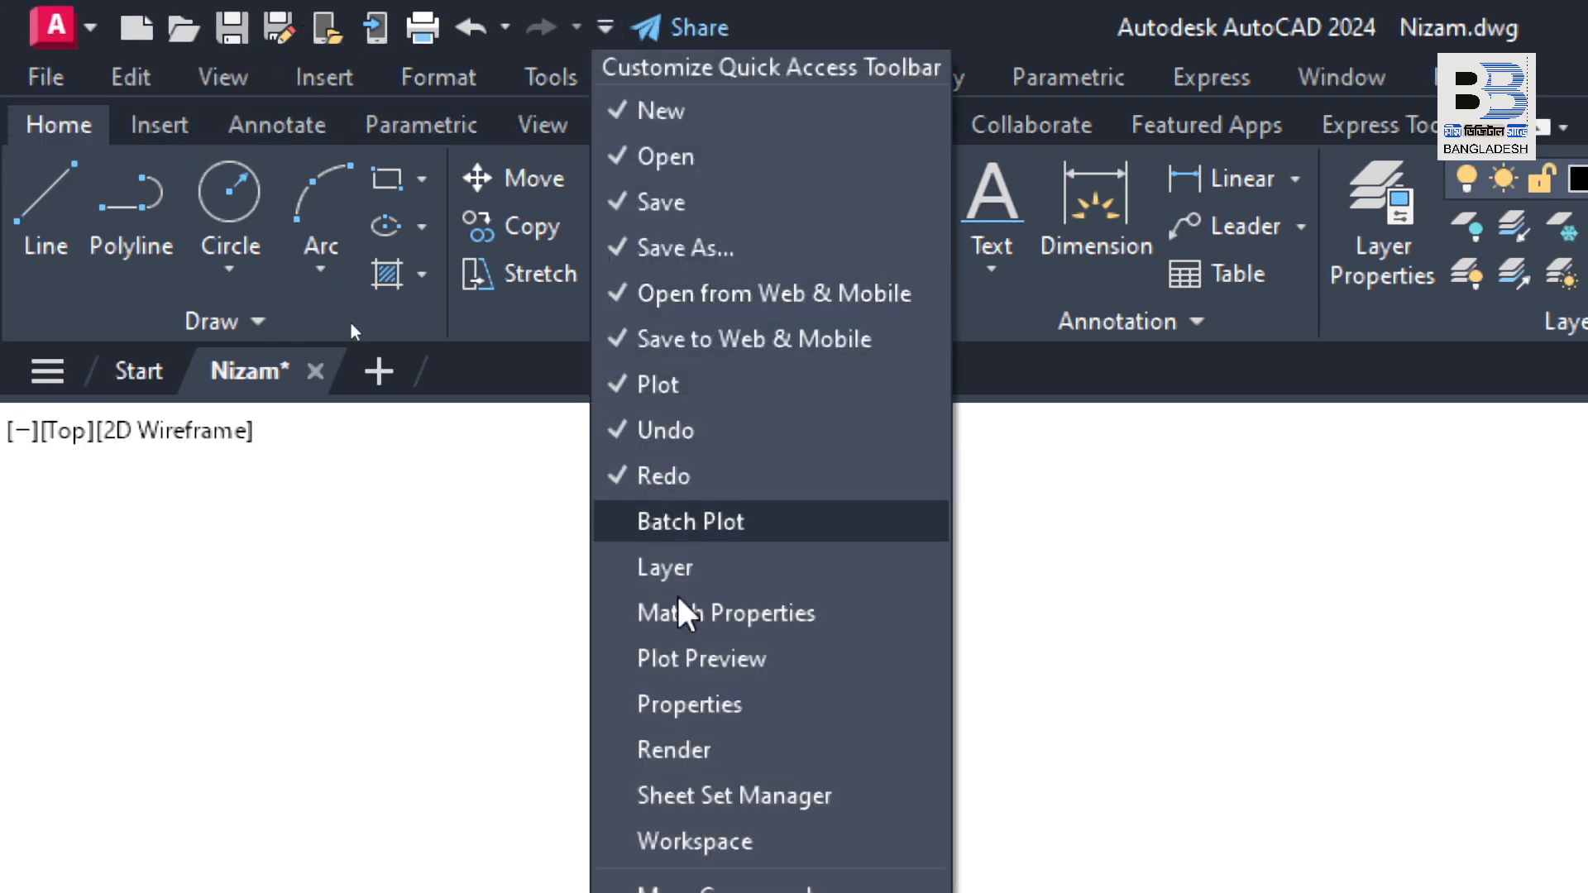
left_click(732, 759)
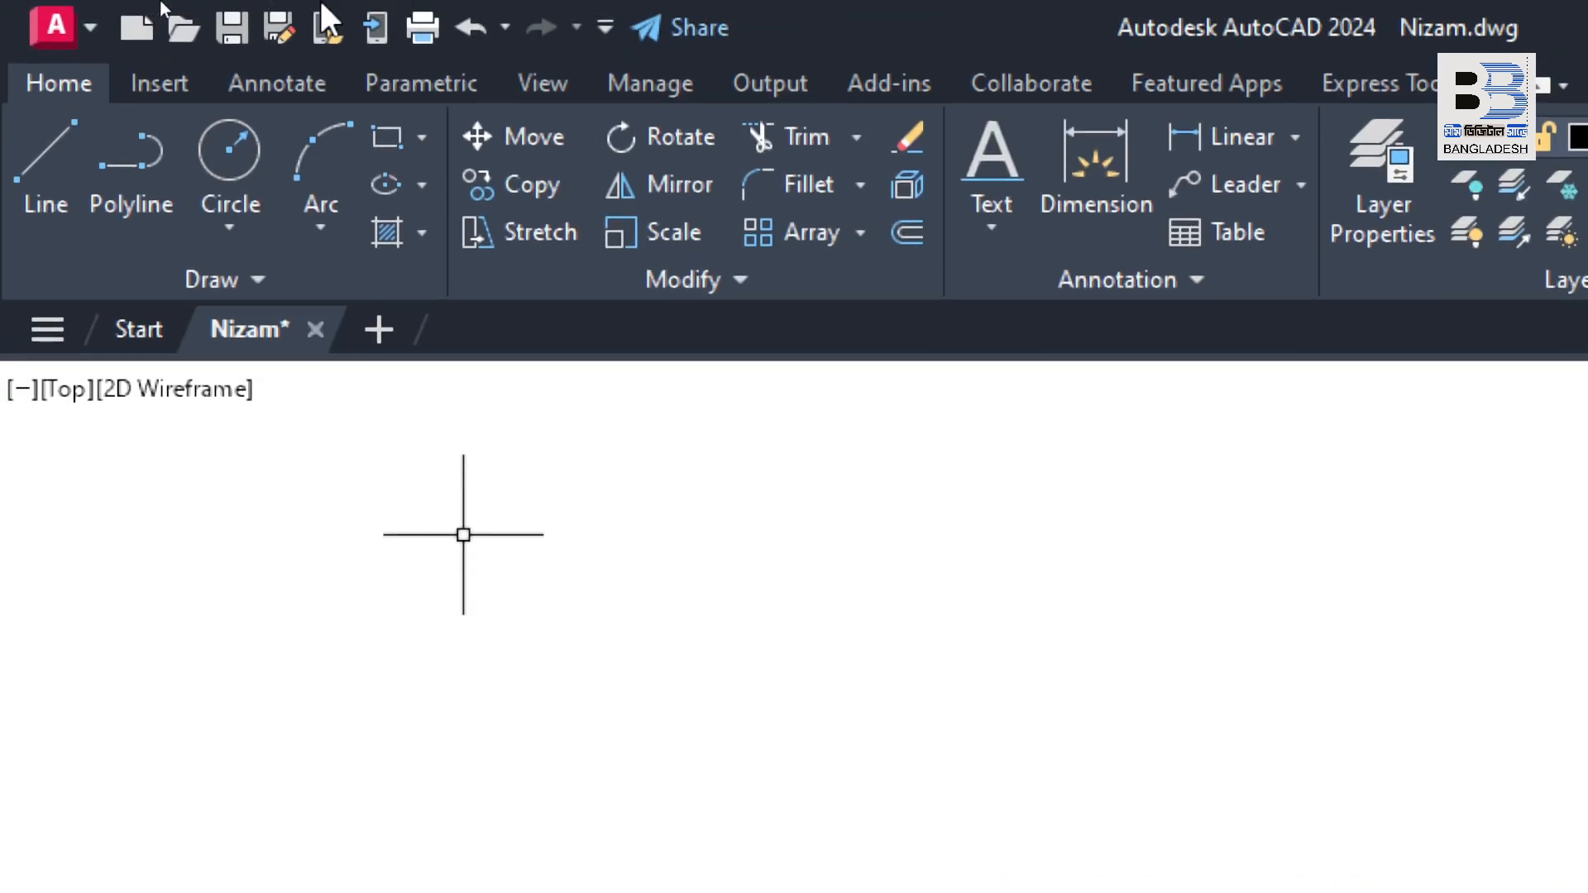
left_click(605, 27)
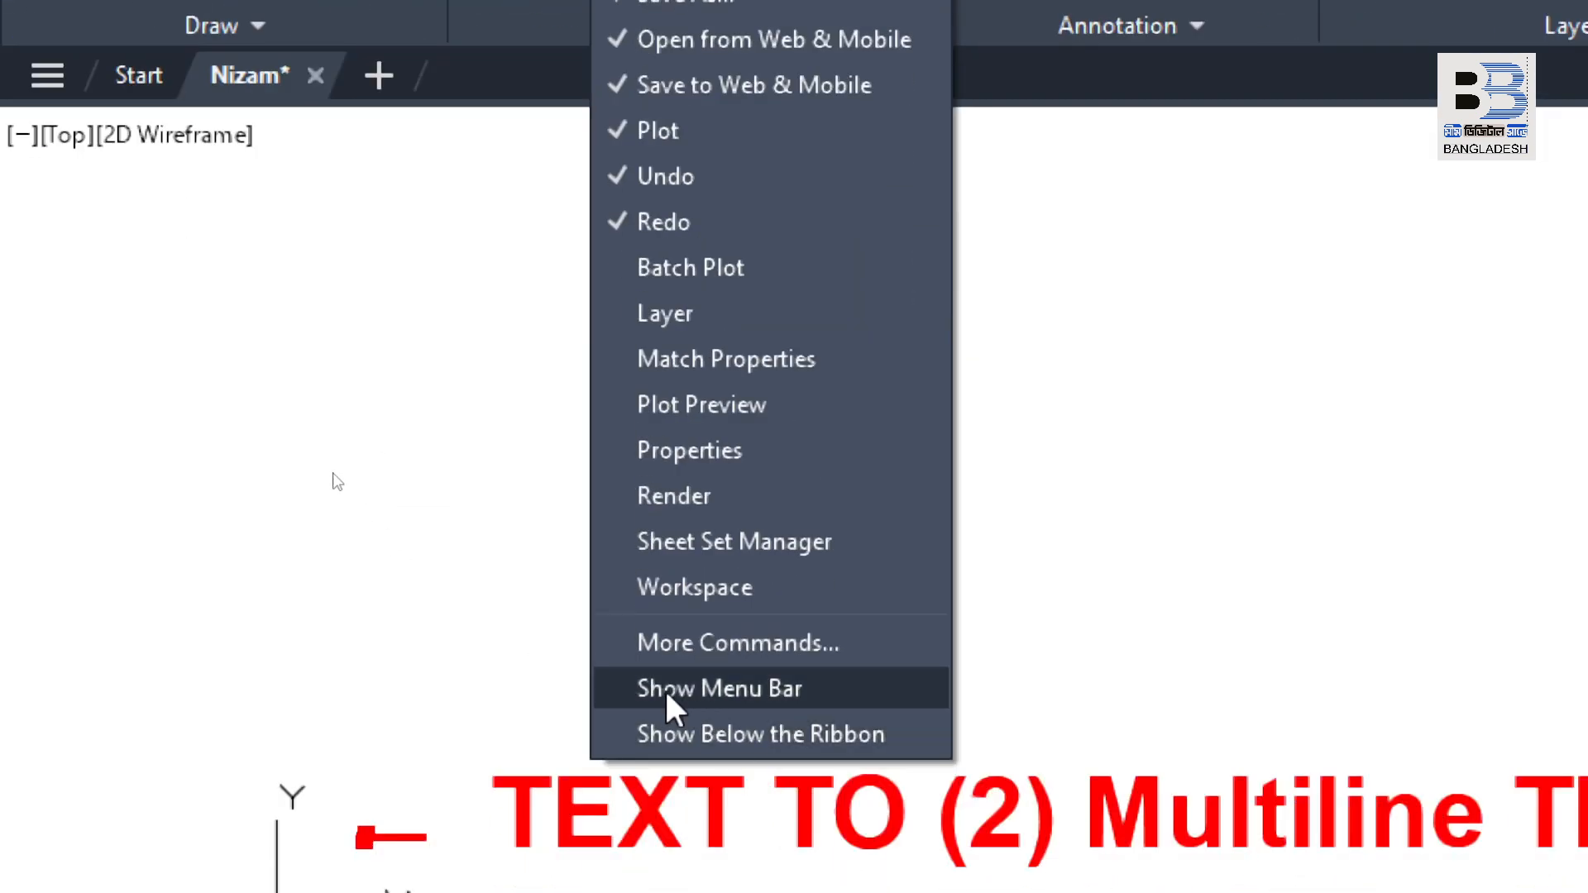
left_click(756, 688)
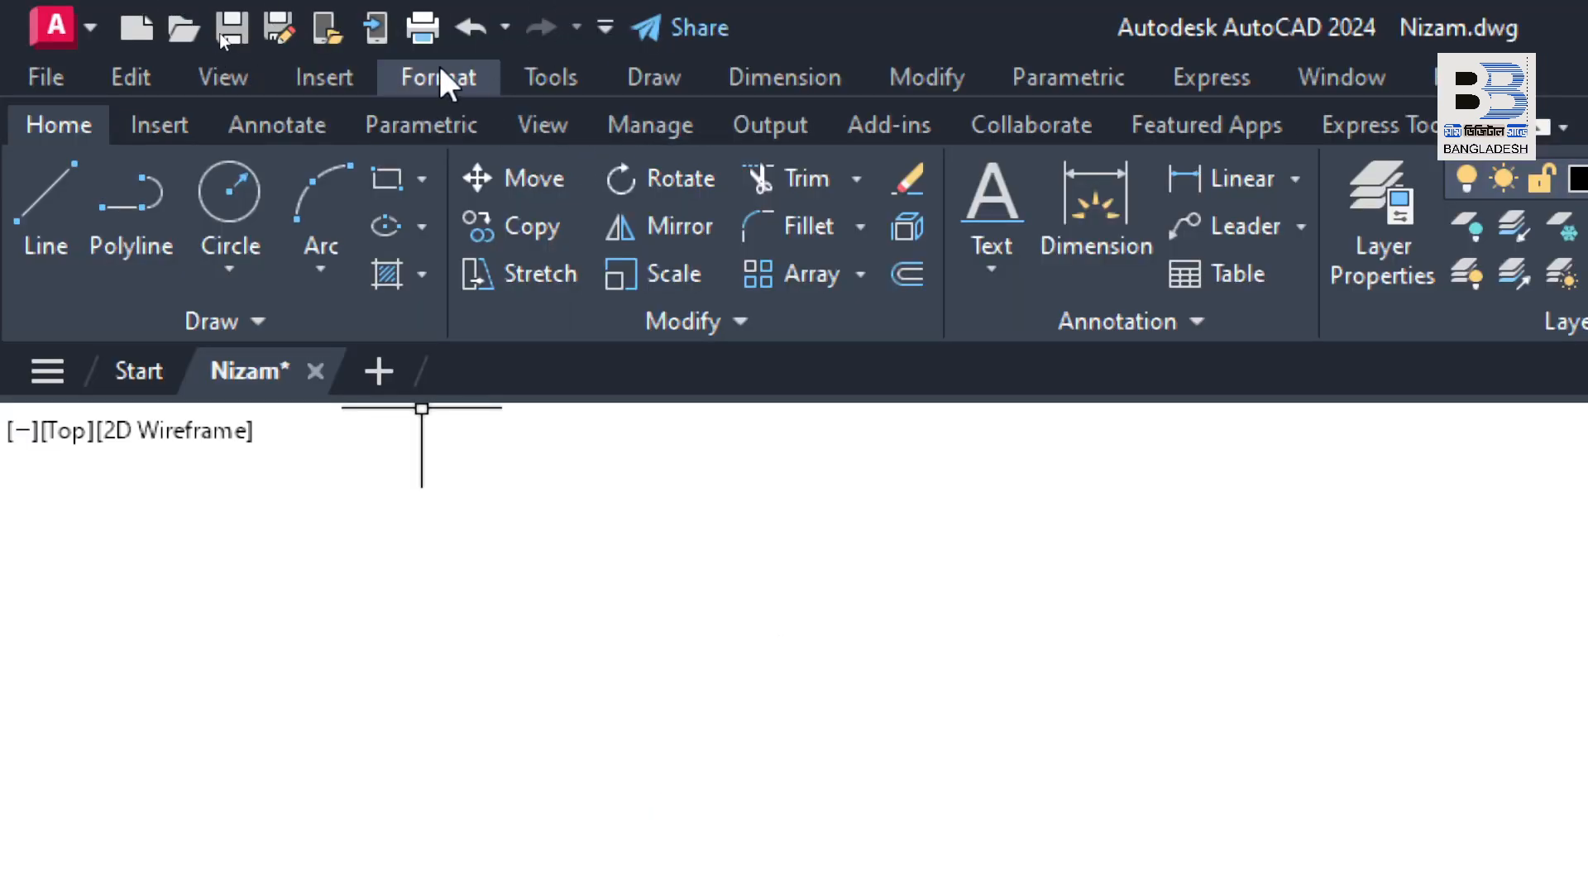
- Open the Text Style settings and change the Standard style's font to Baskerville Old Face
left_click(440, 77)
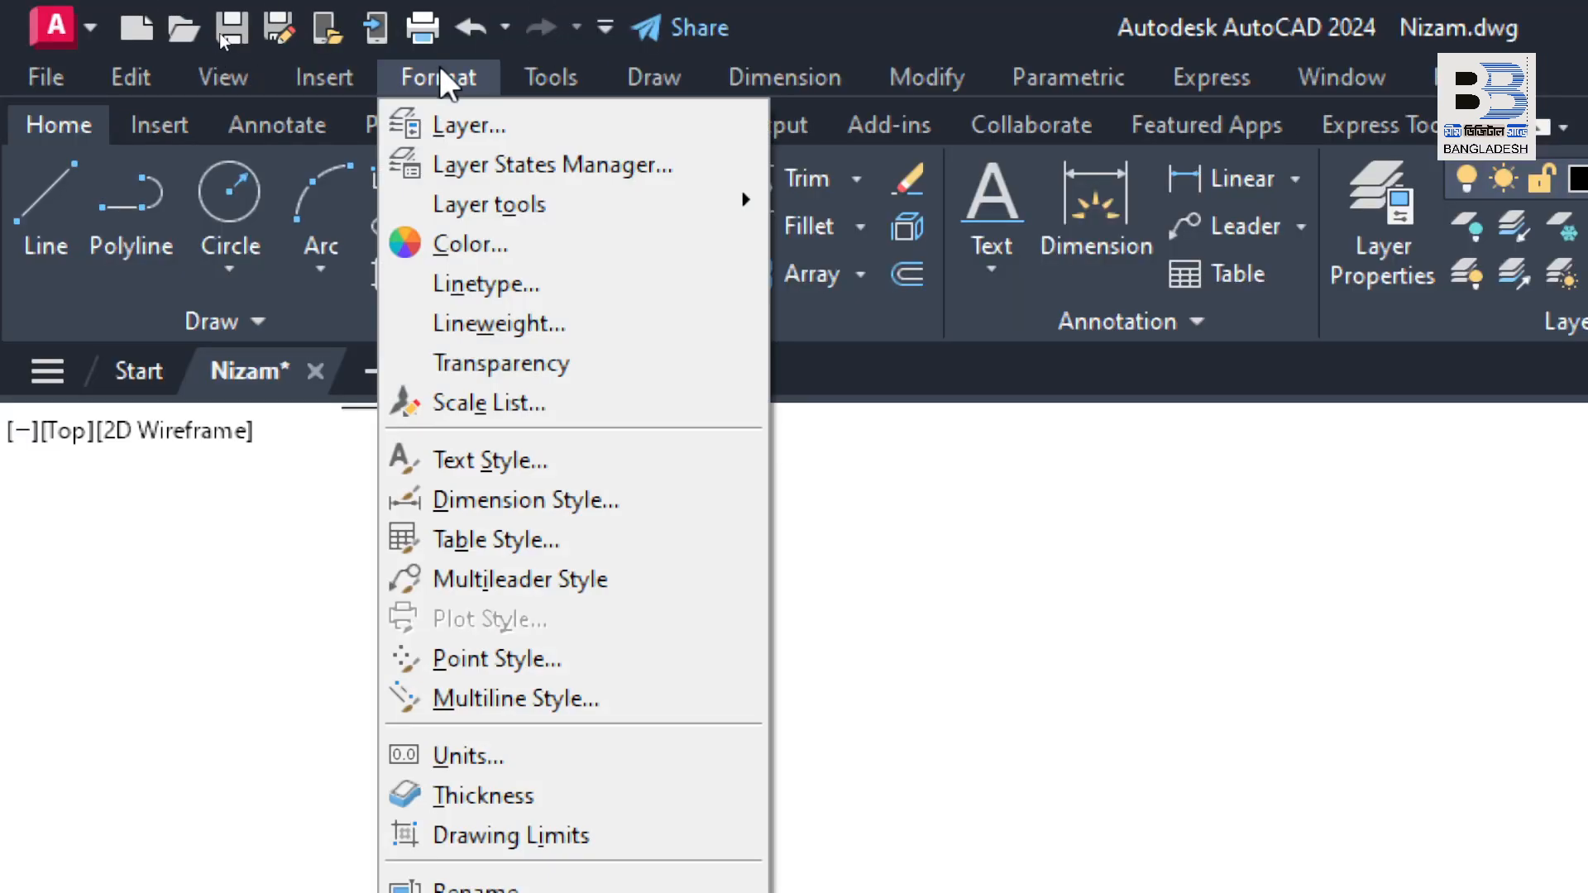
left_click(496, 459)
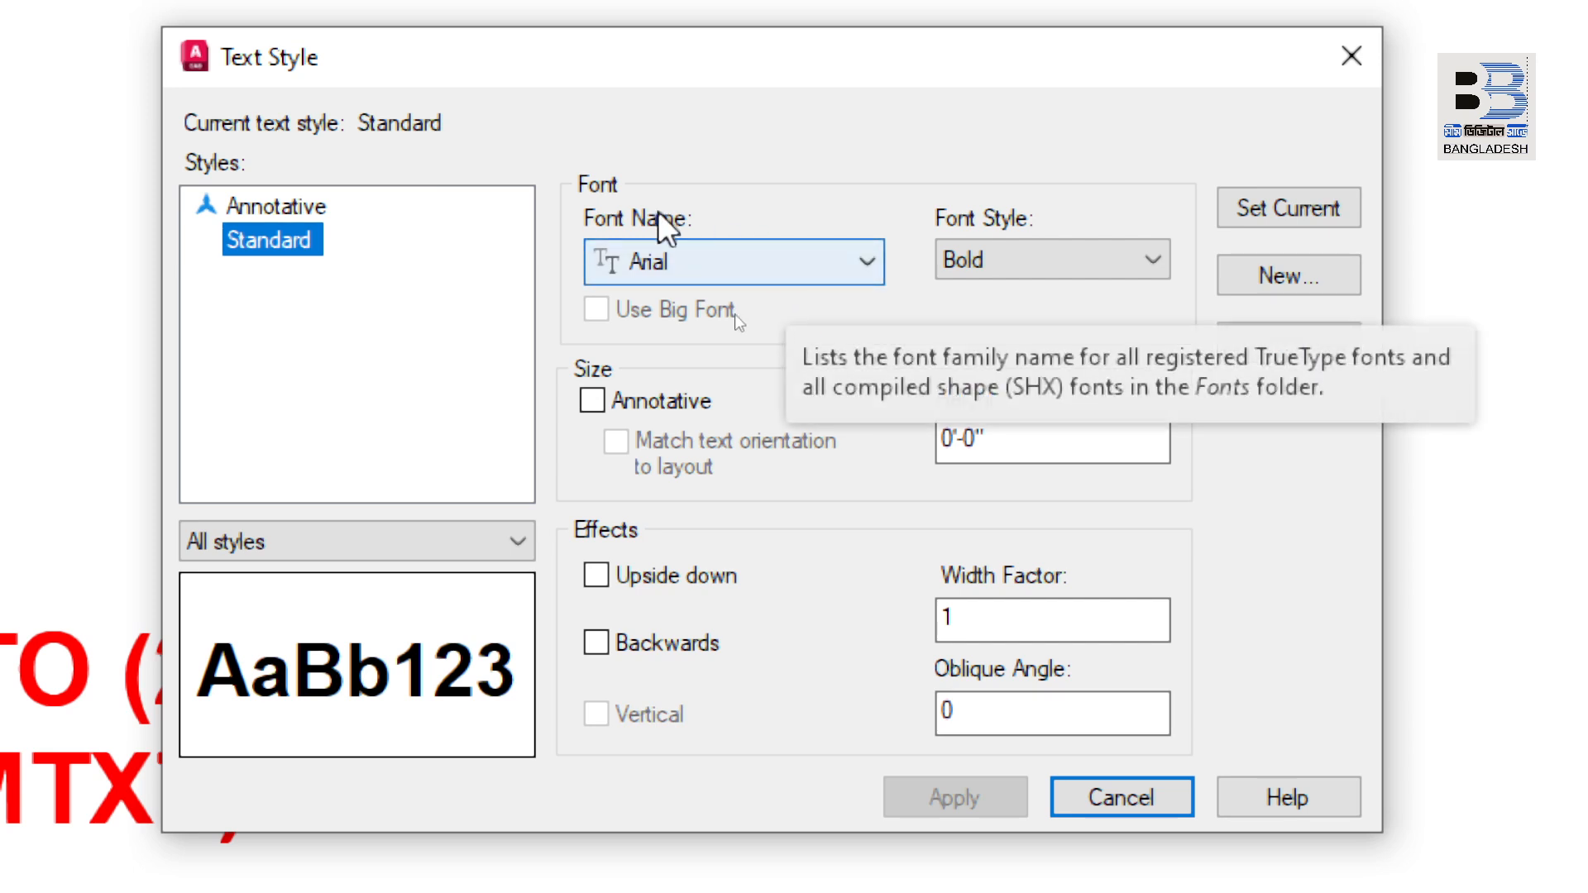
left_click(699, 263)
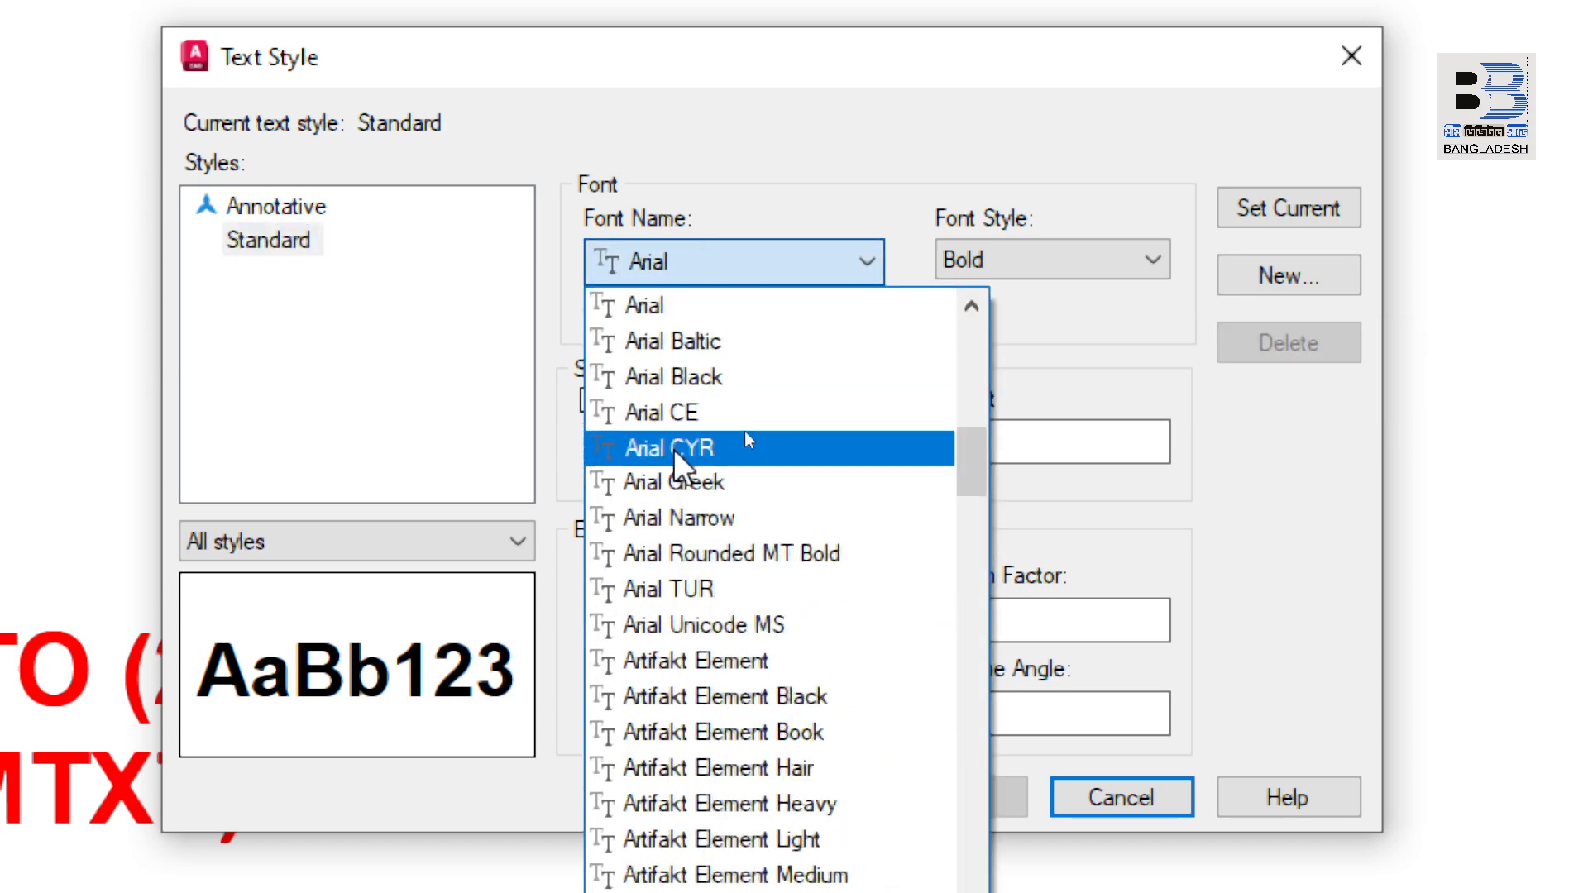
scroll(672, 815, "down", 7)
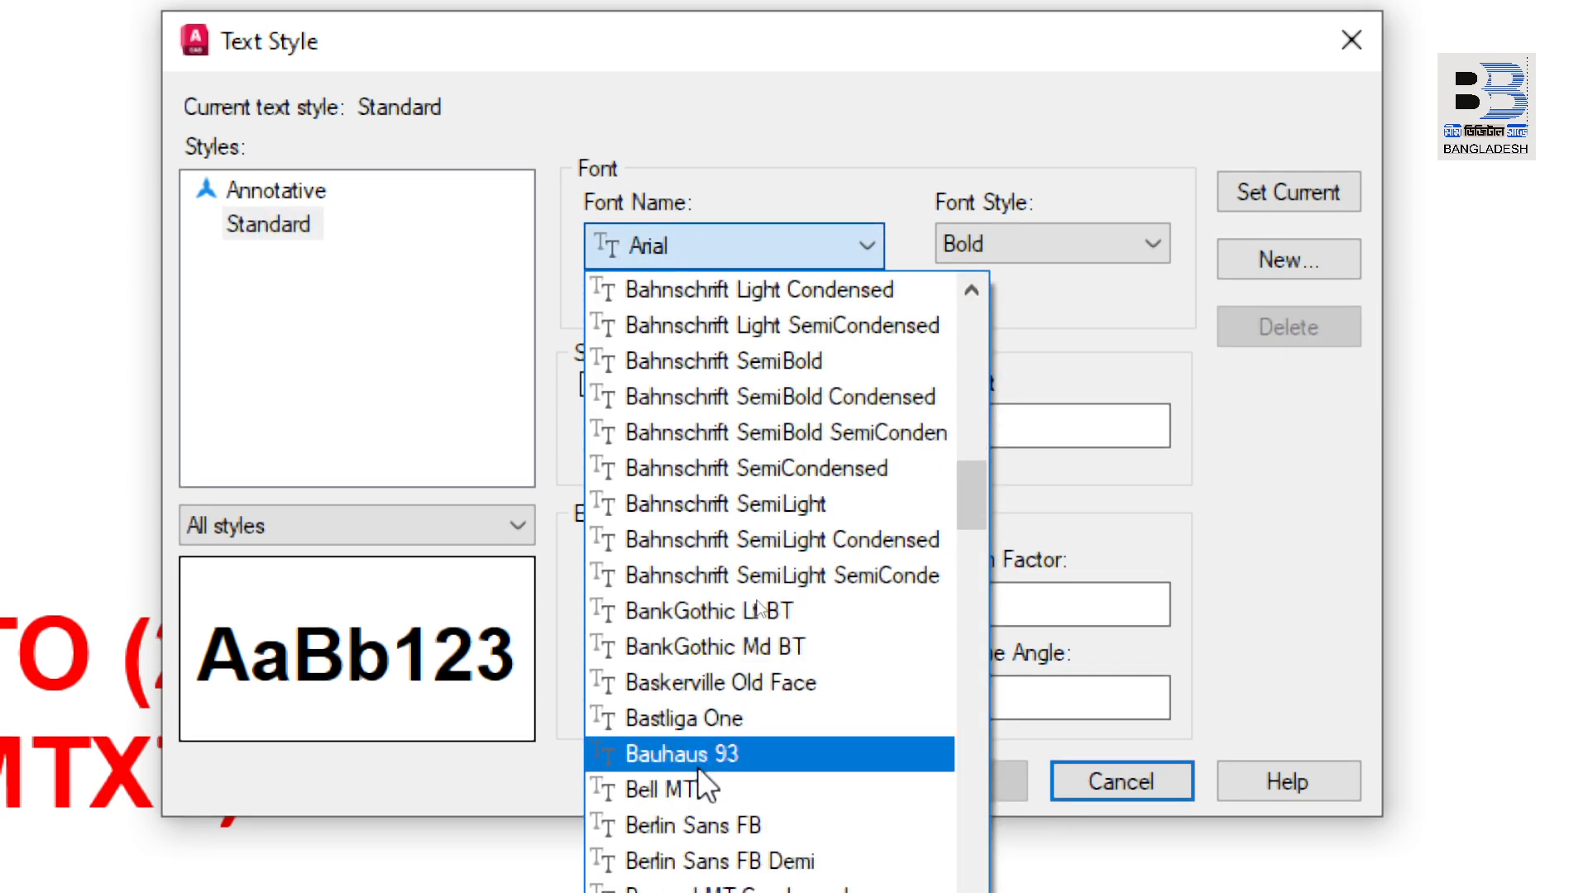
left_click(703, 683)
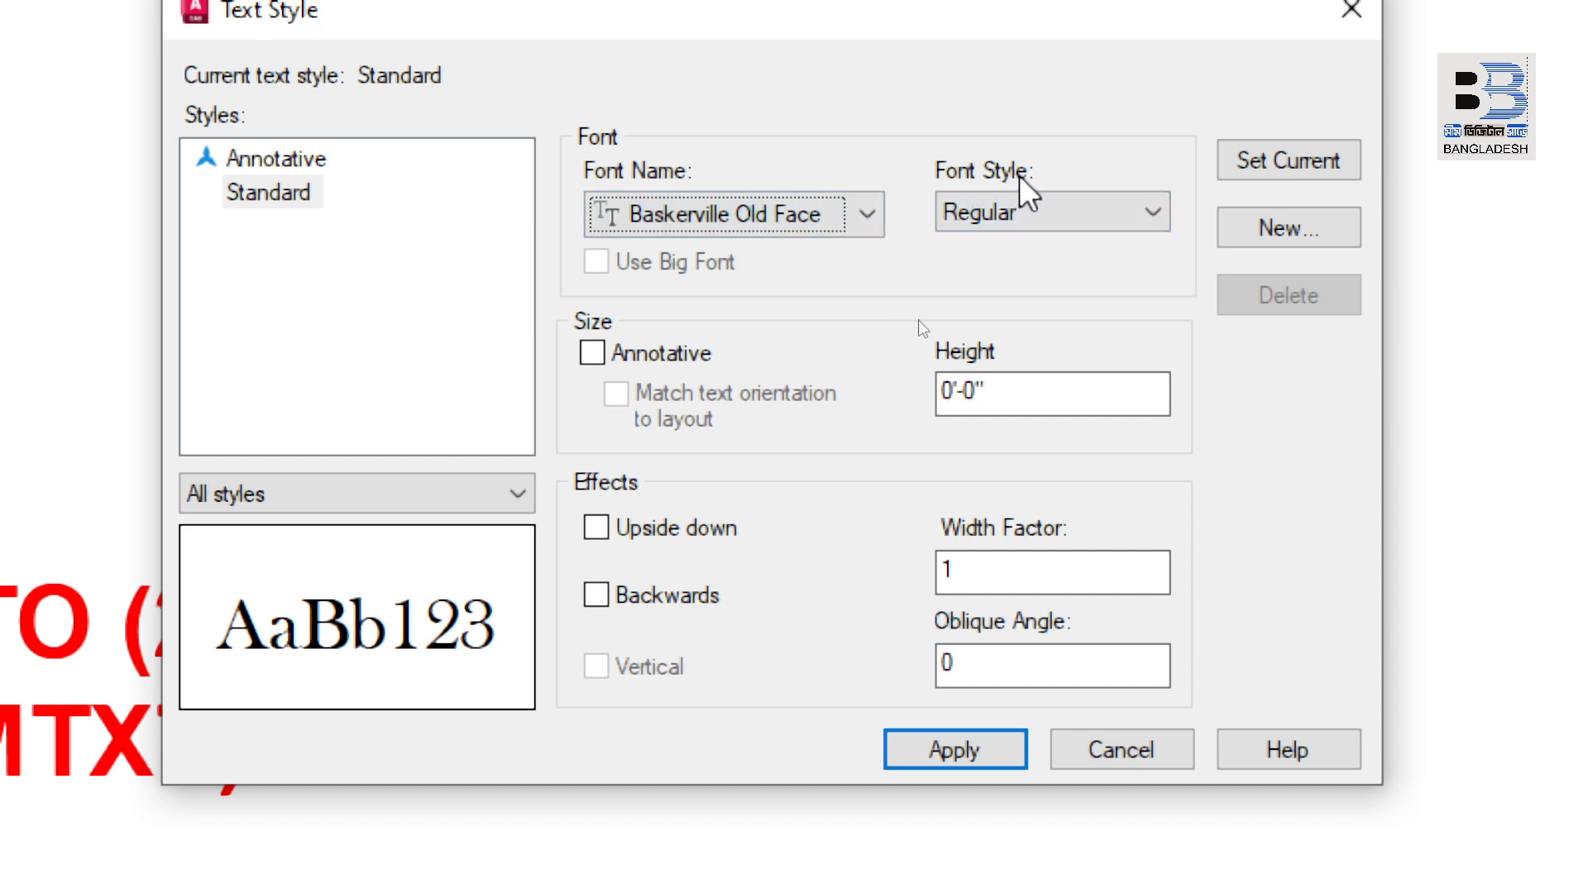
left_click(1015, 211)
left_click(1015, 210)
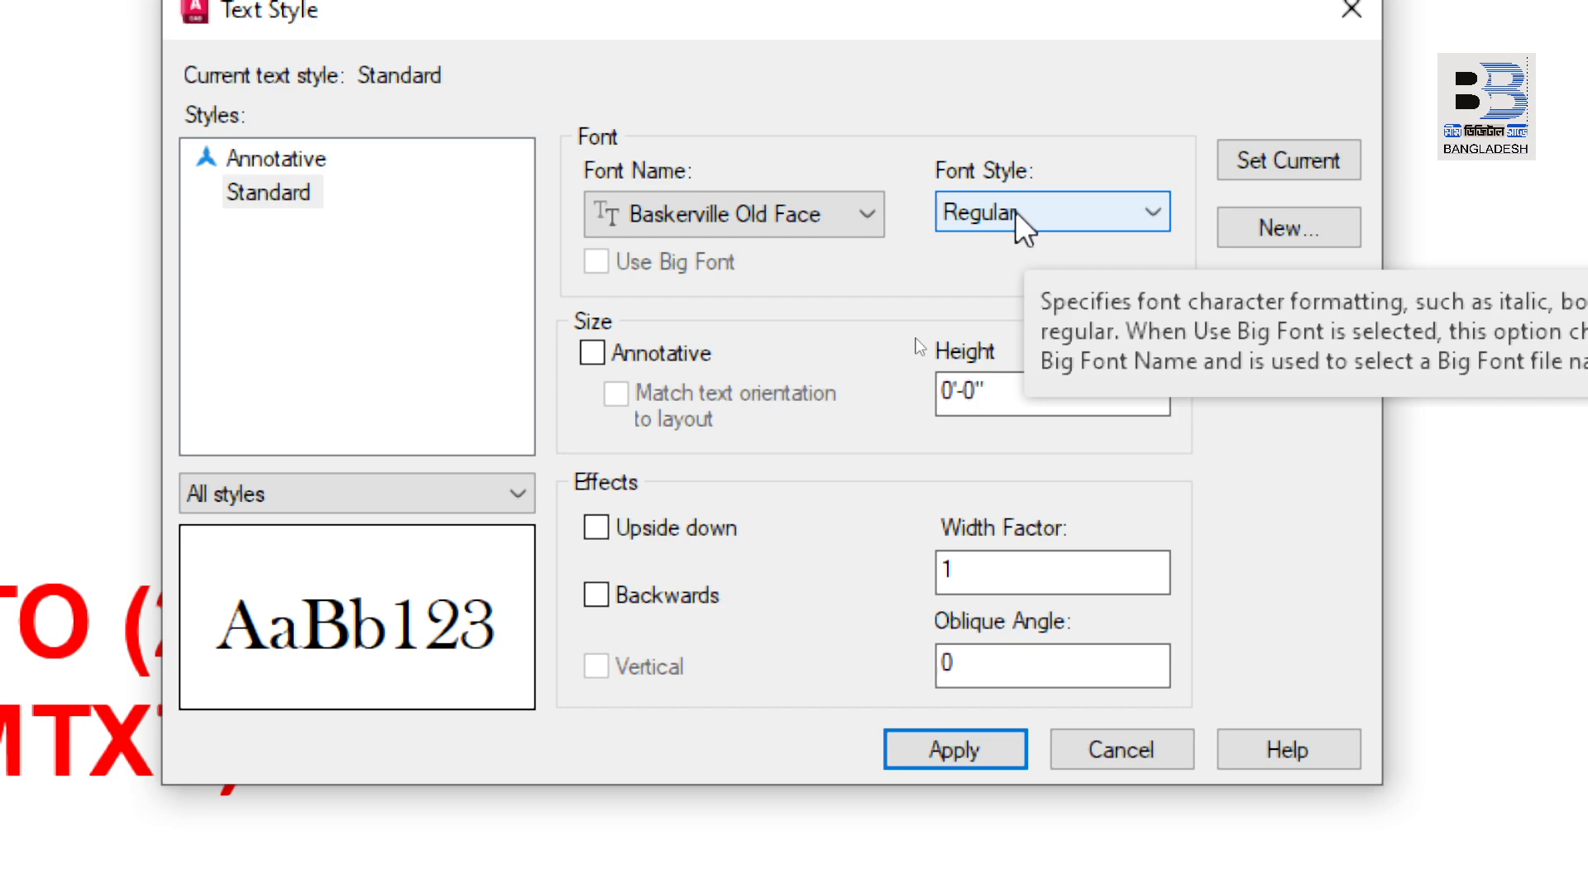
- Set the Standard text style's font to Arial with the Bold font style
left_click(814, 216)
scroll(667, 445, "up", 9)
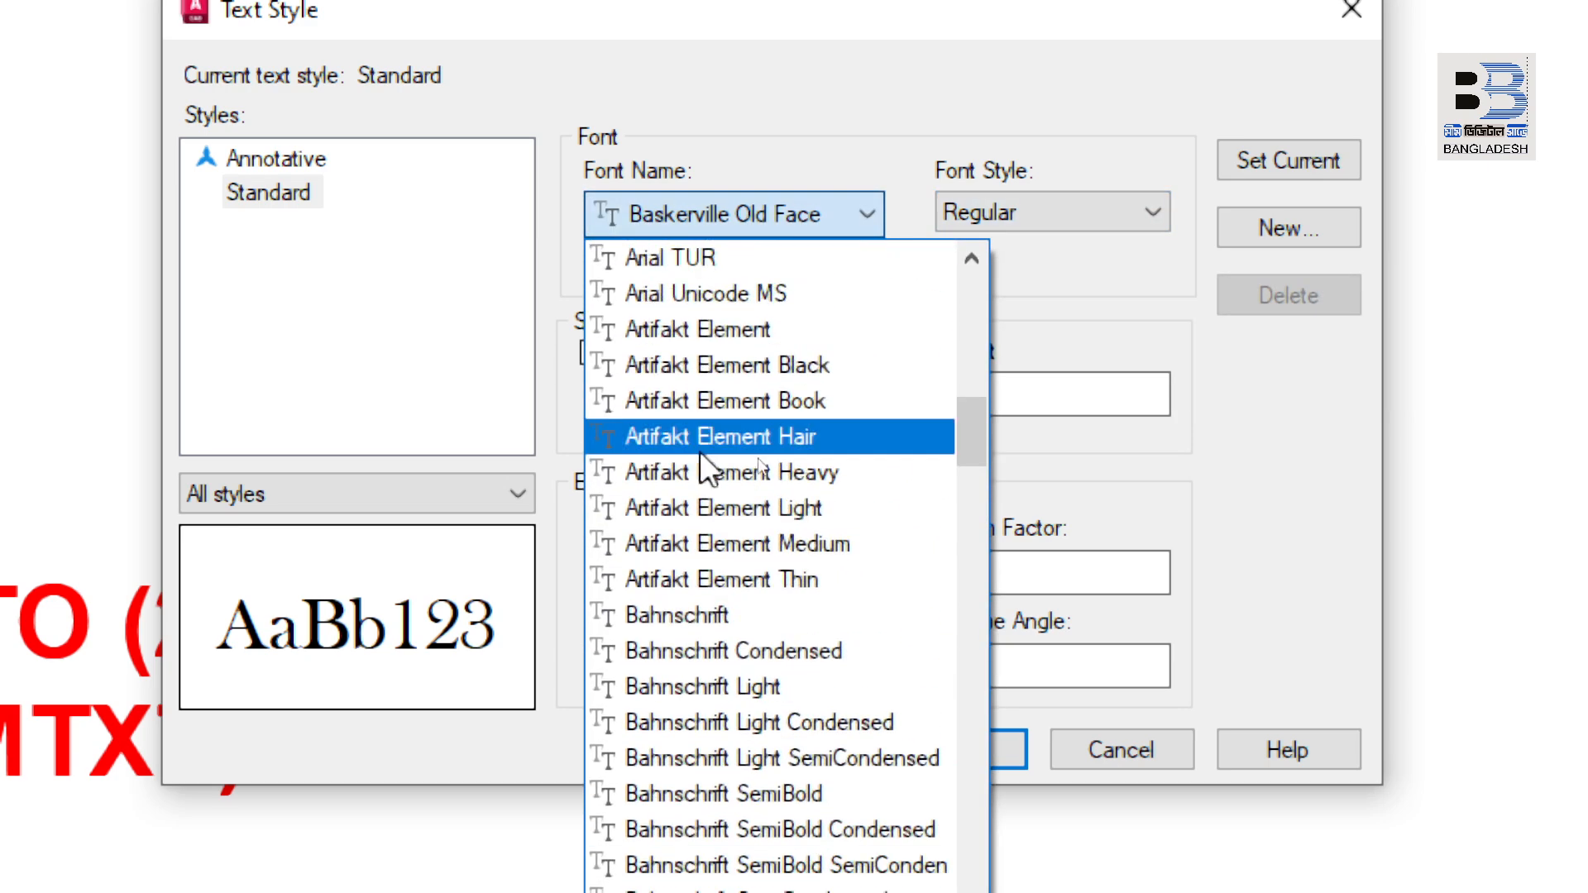
scroll(711, 447, "up", 7)
scroll(711, 492, "down", 3)
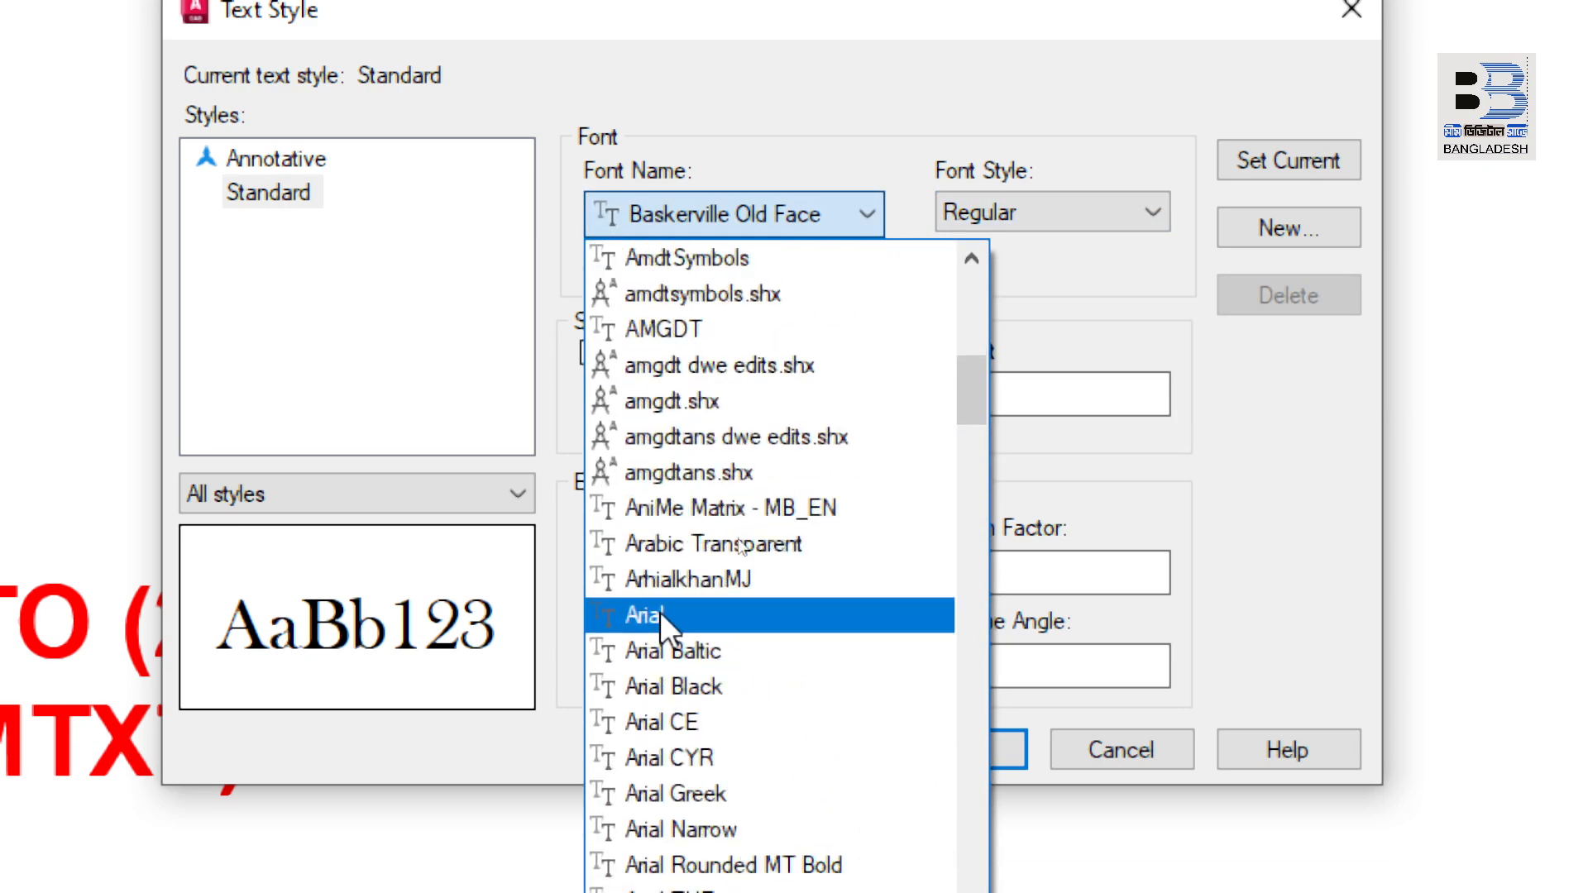
left_click(660, 614)
left_click(1017, 211)
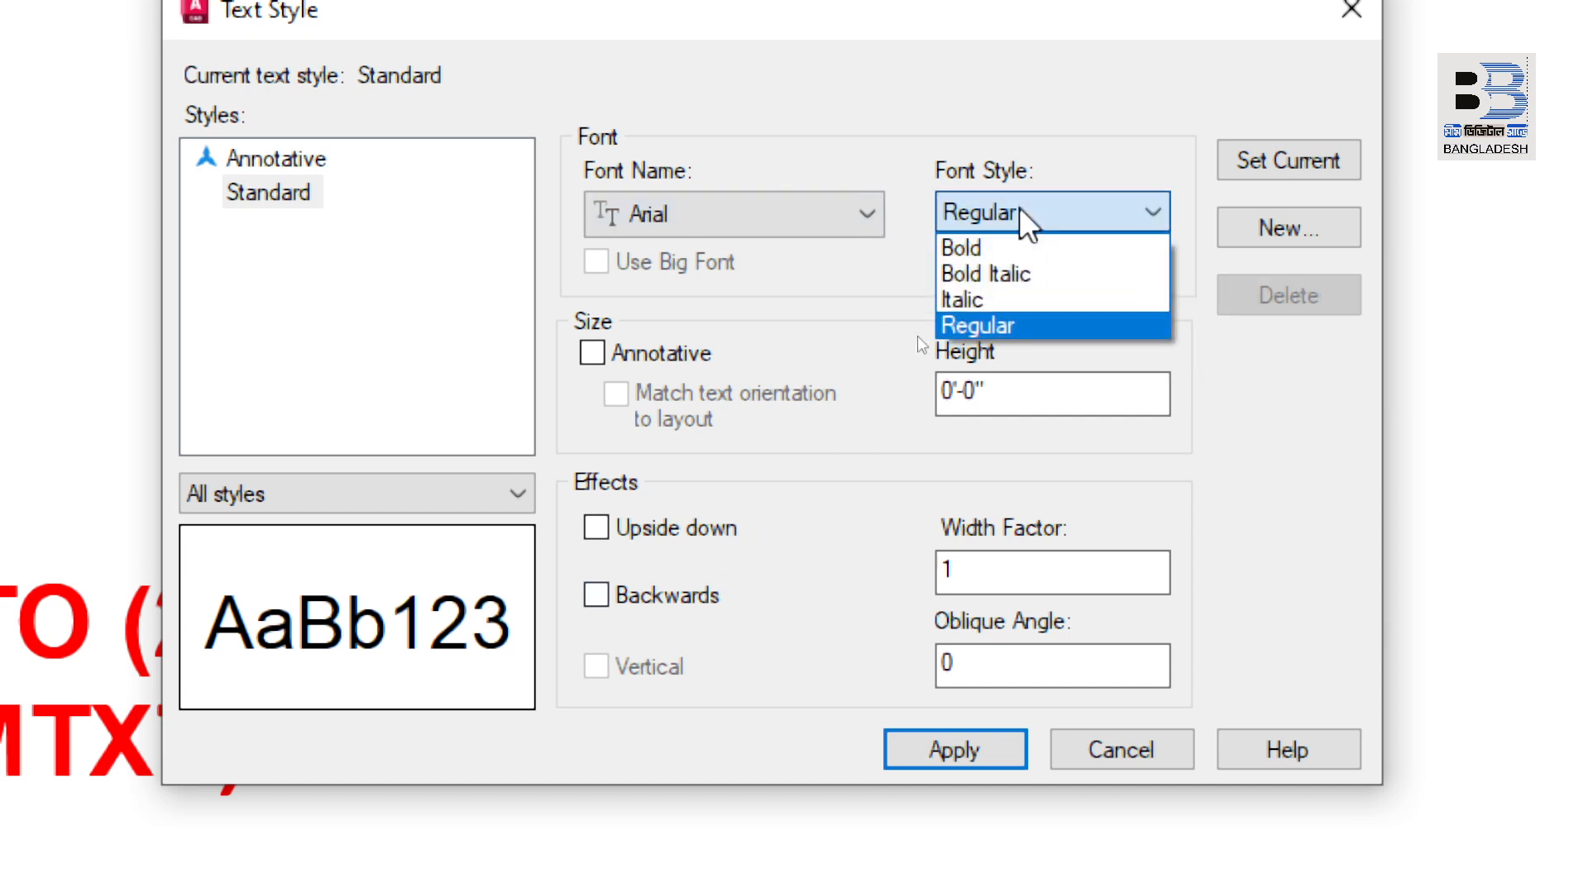
left_click(981, 253)
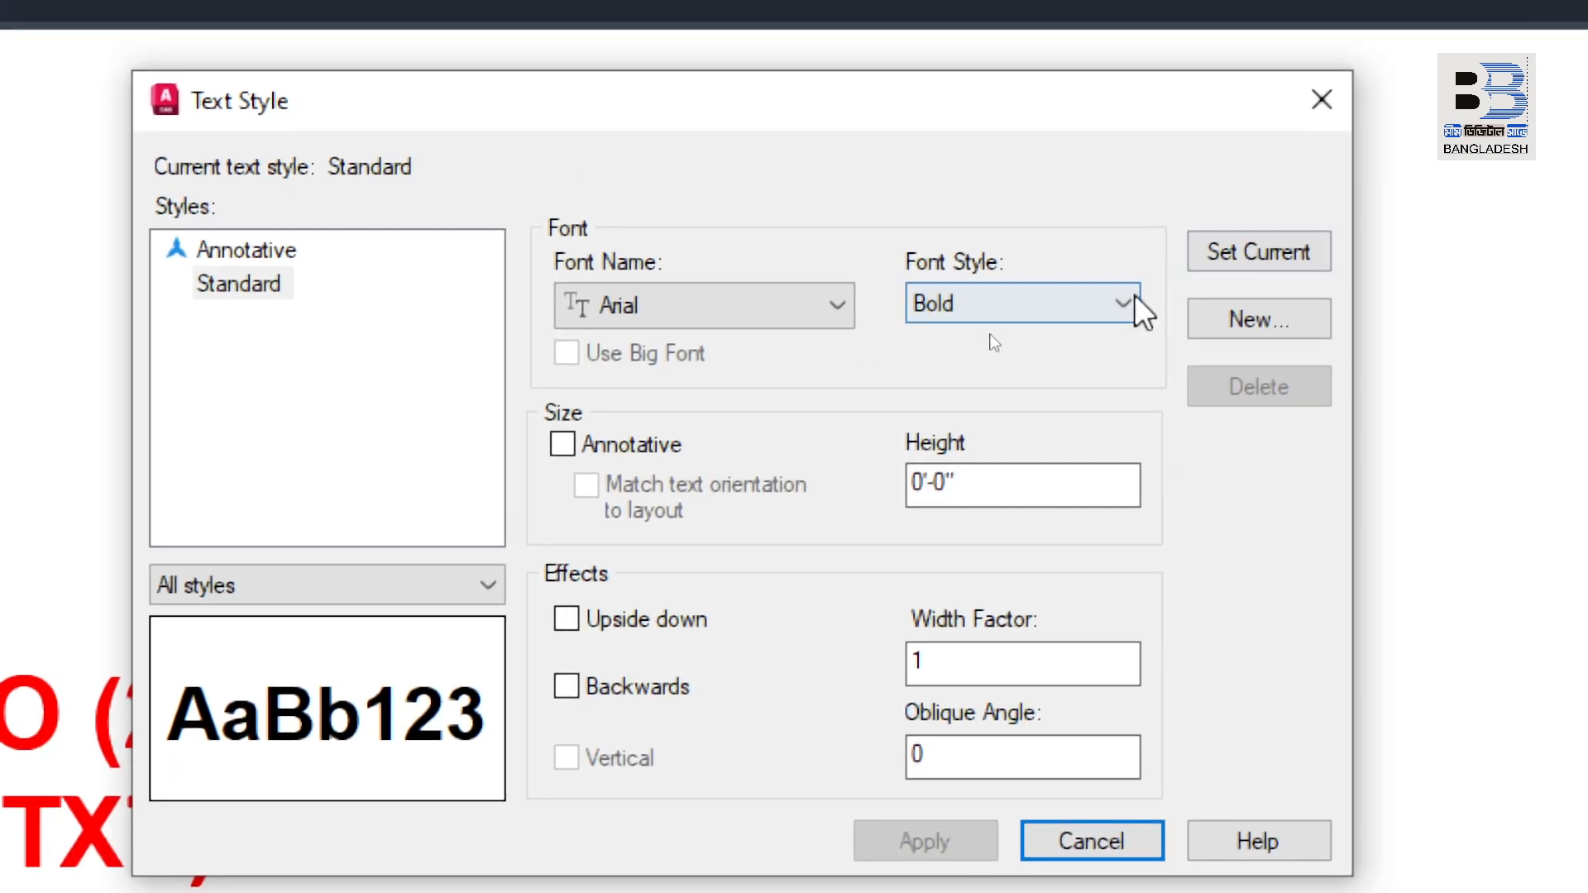
- Switch the Standard text style's font style to Regular and back to Bold to compare the sample text
left_click(1151, 212)
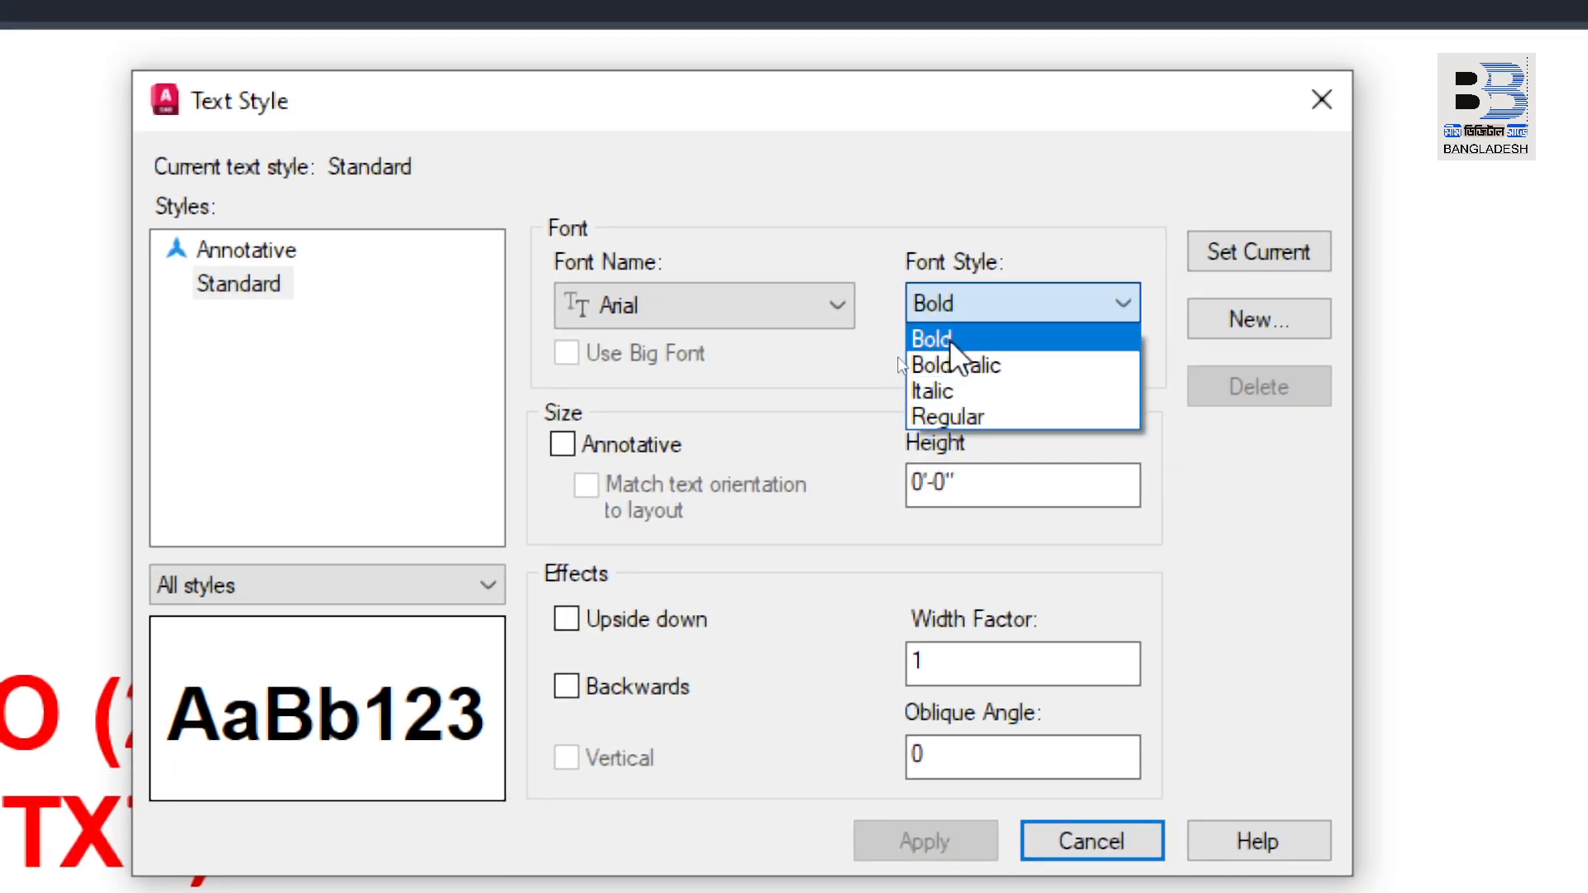
left_click(959, 413)
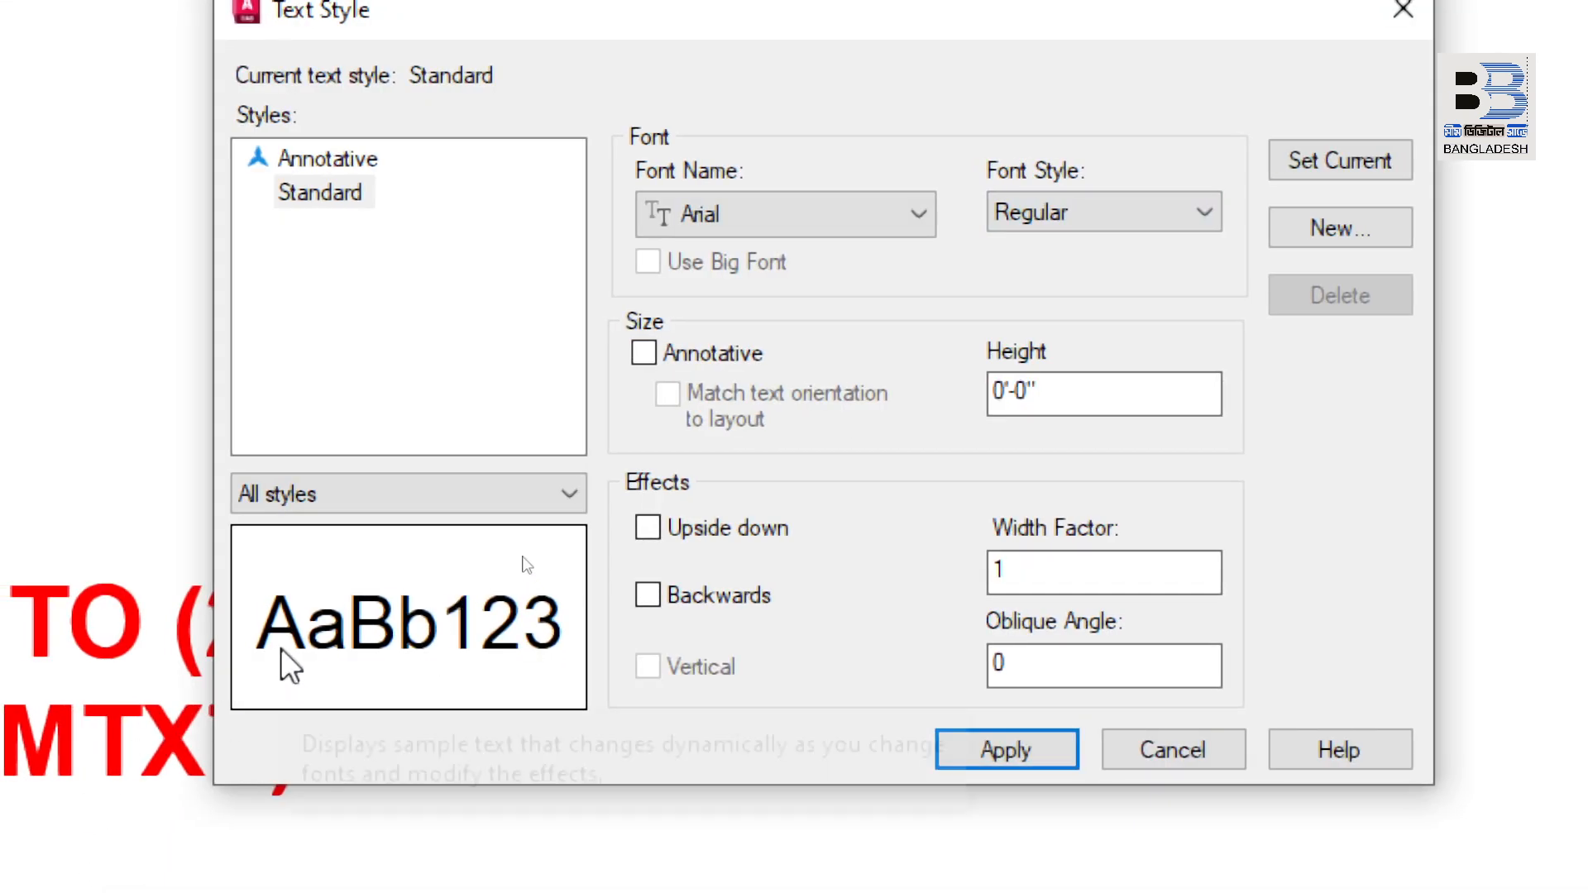
left_click(1178, 213)
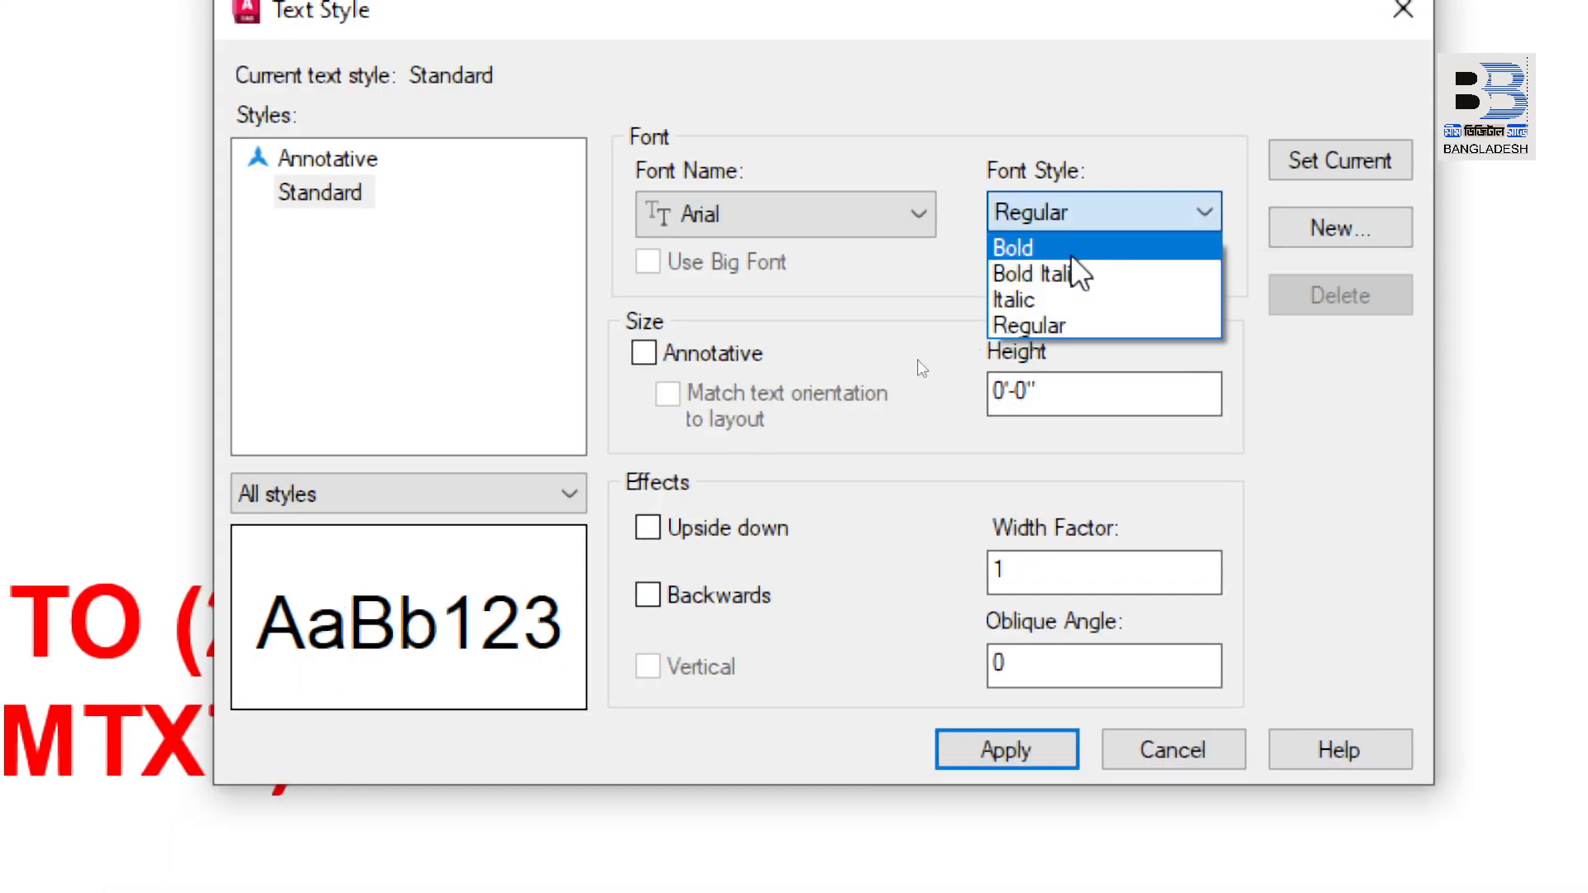
left_click(1044, 247)
key("Return")
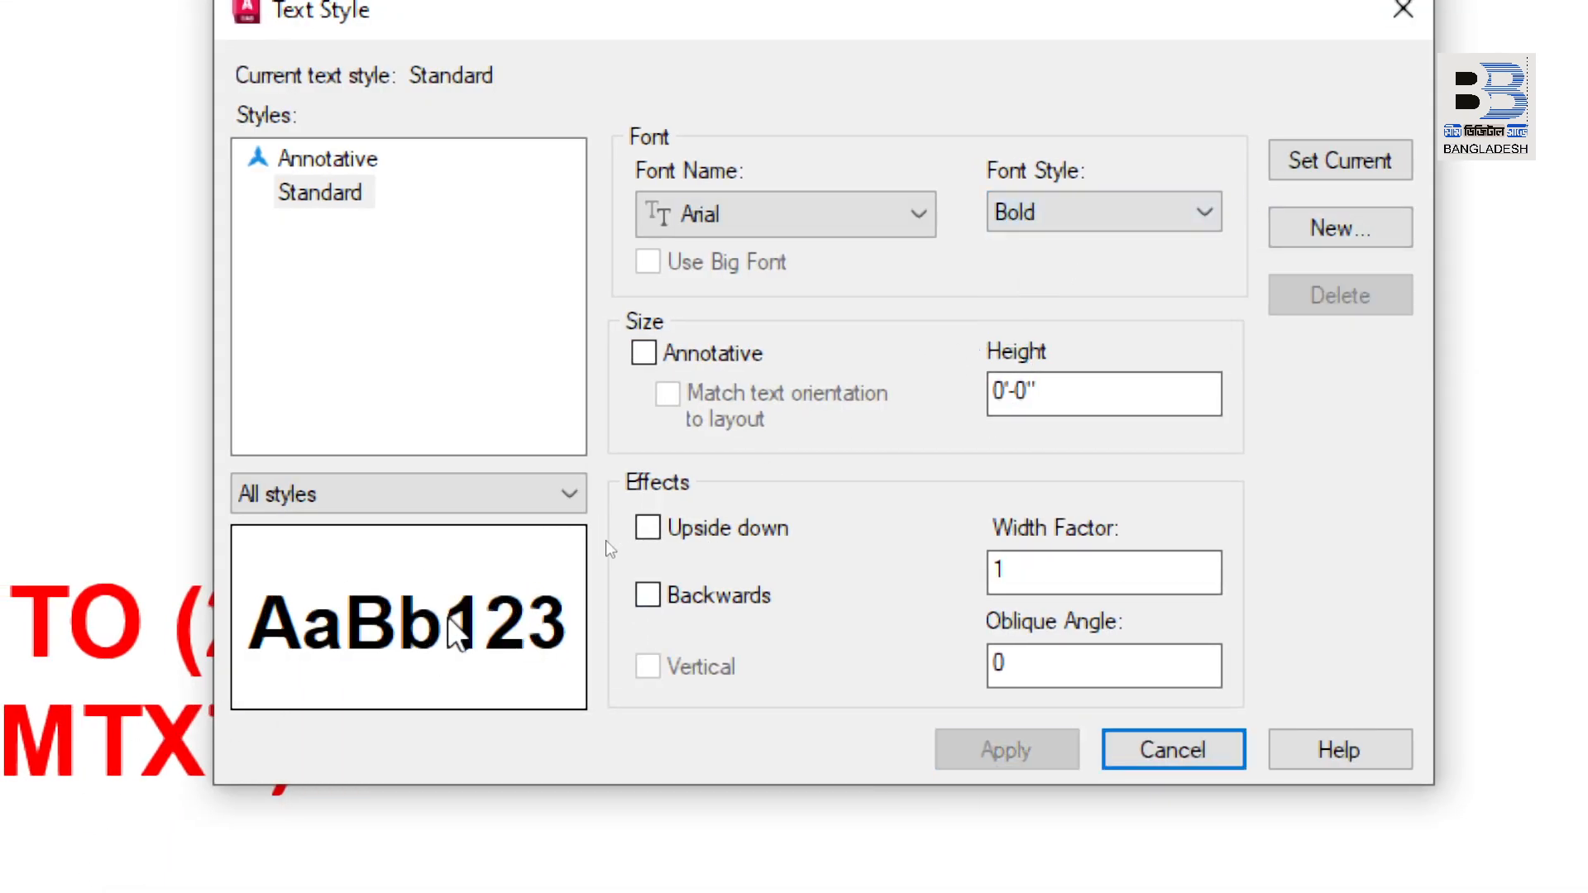
- Try the Bold Italic font style on the Standard text style, and set it to Italic
left_click(1189, 213)
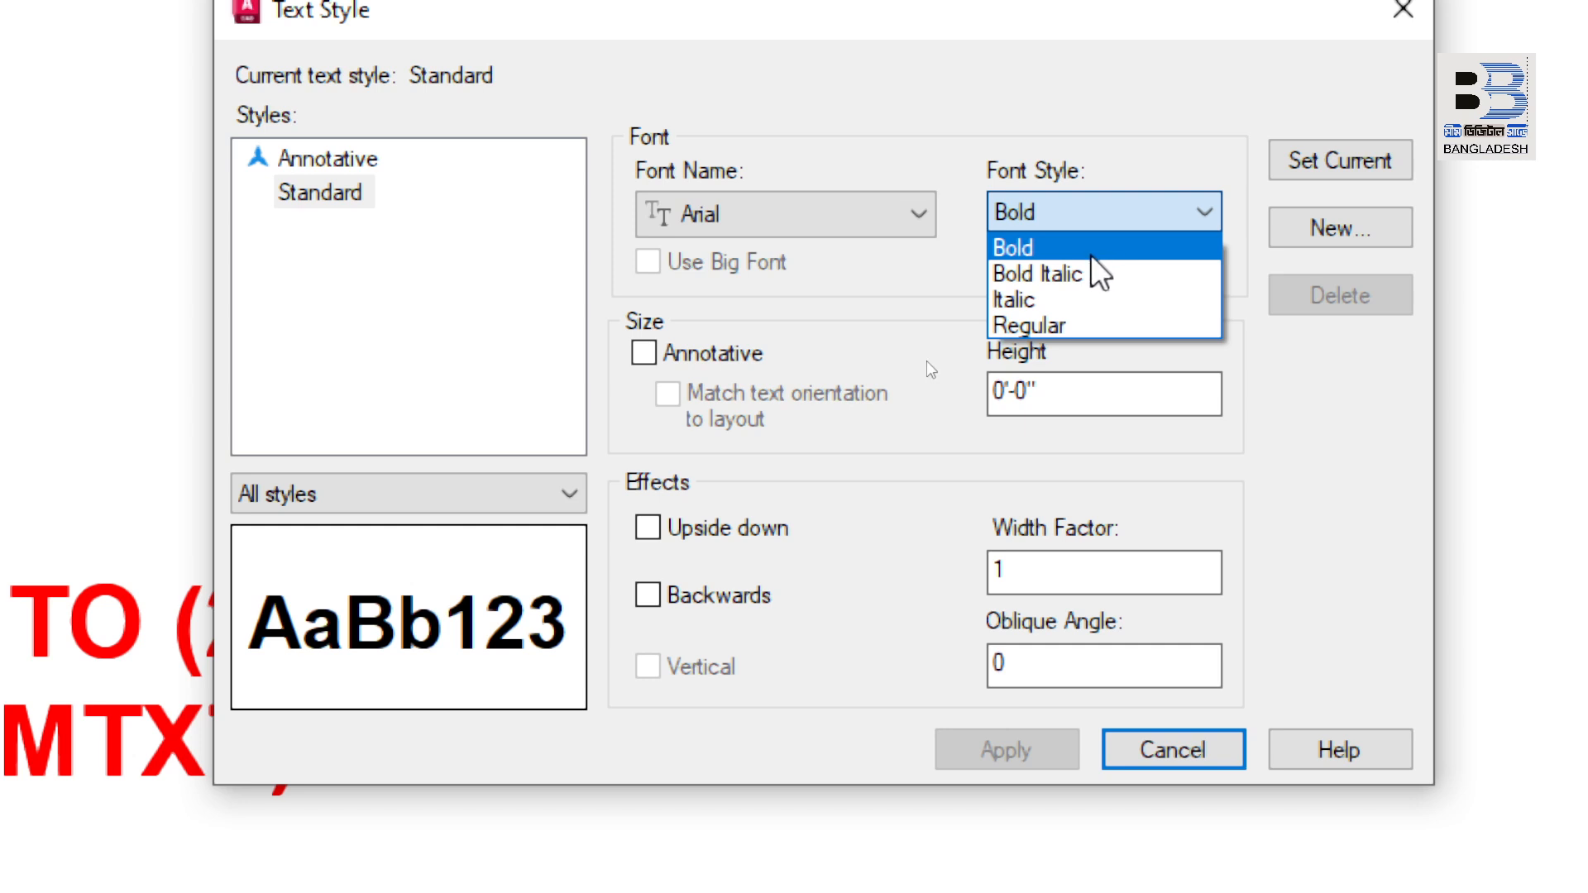
left_click(1064, 280)
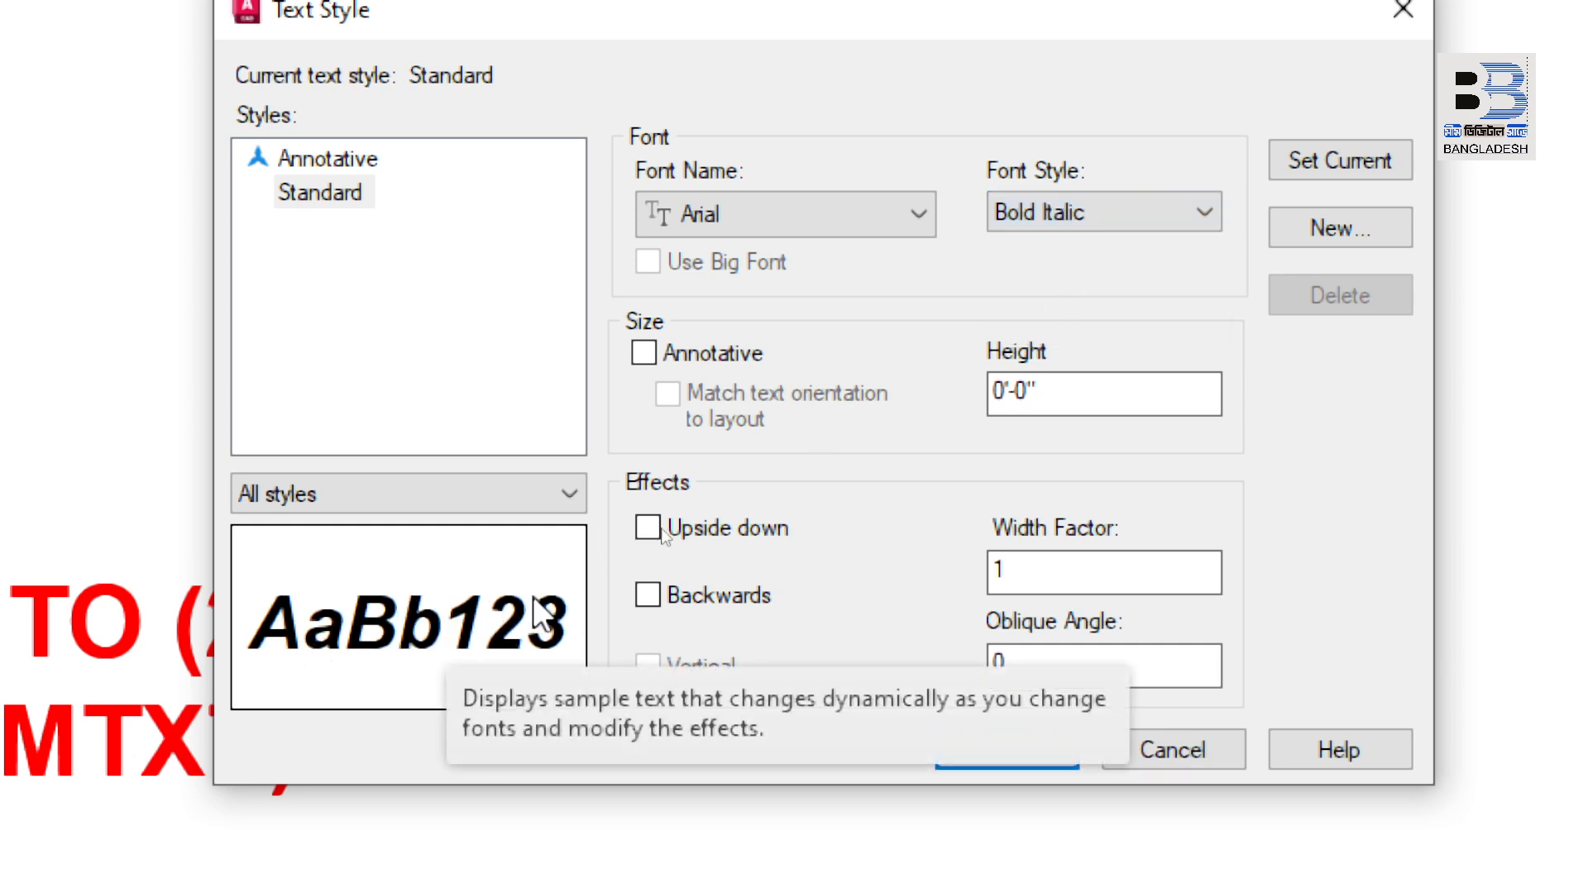
left_click(1160, 211)
left_click(1025, 301)
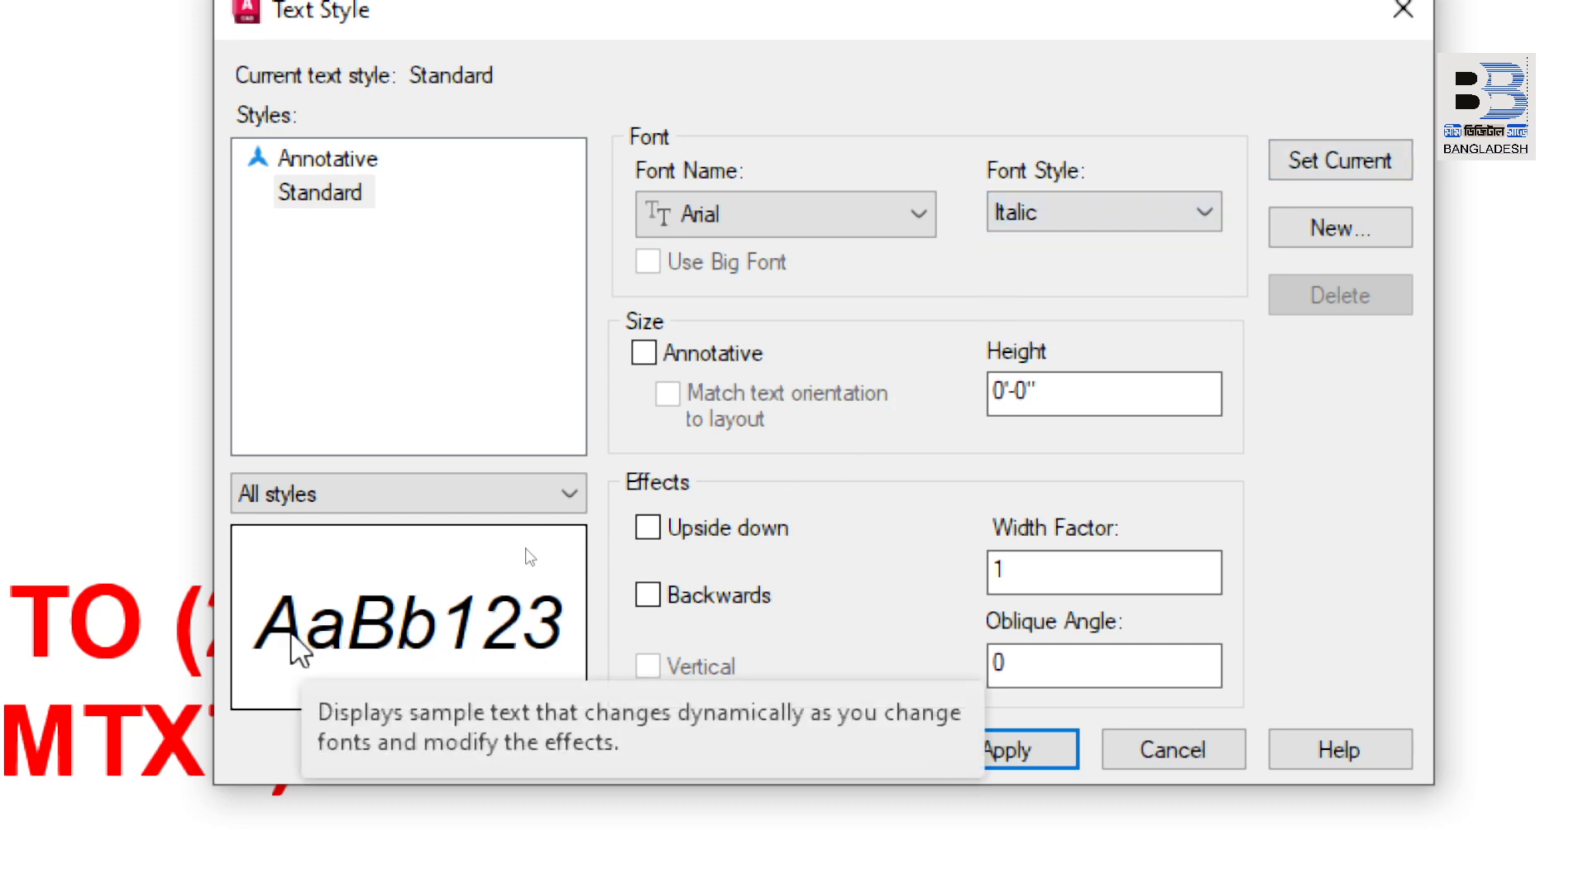
- Set the Standard text style's font style to Bold and close the Text Style settings
left_click(1099, 213)
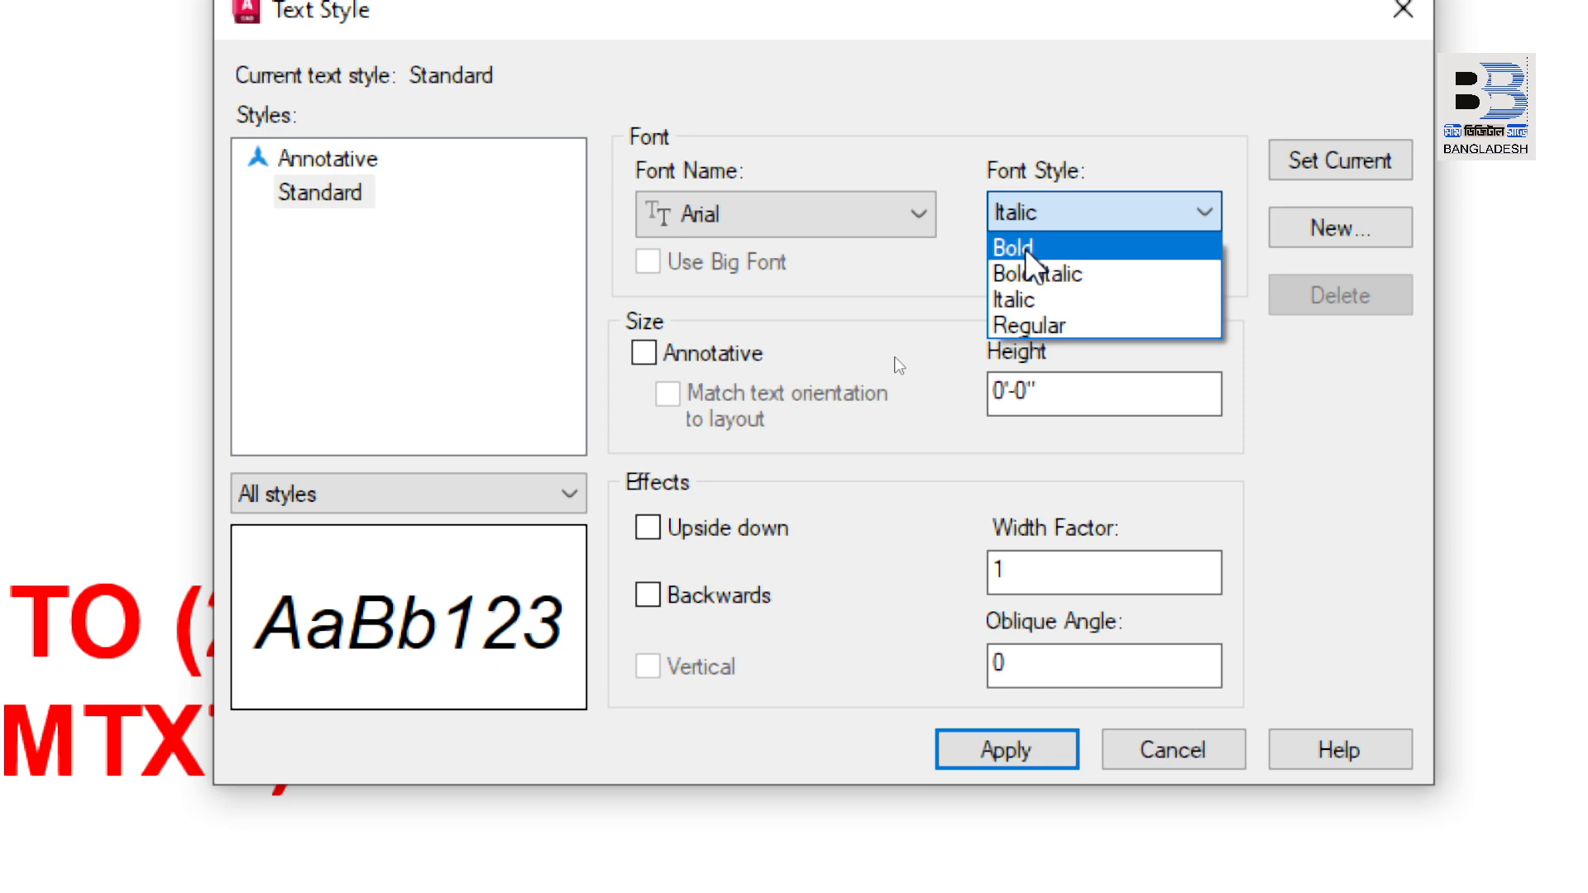
left_click(1026, 250)
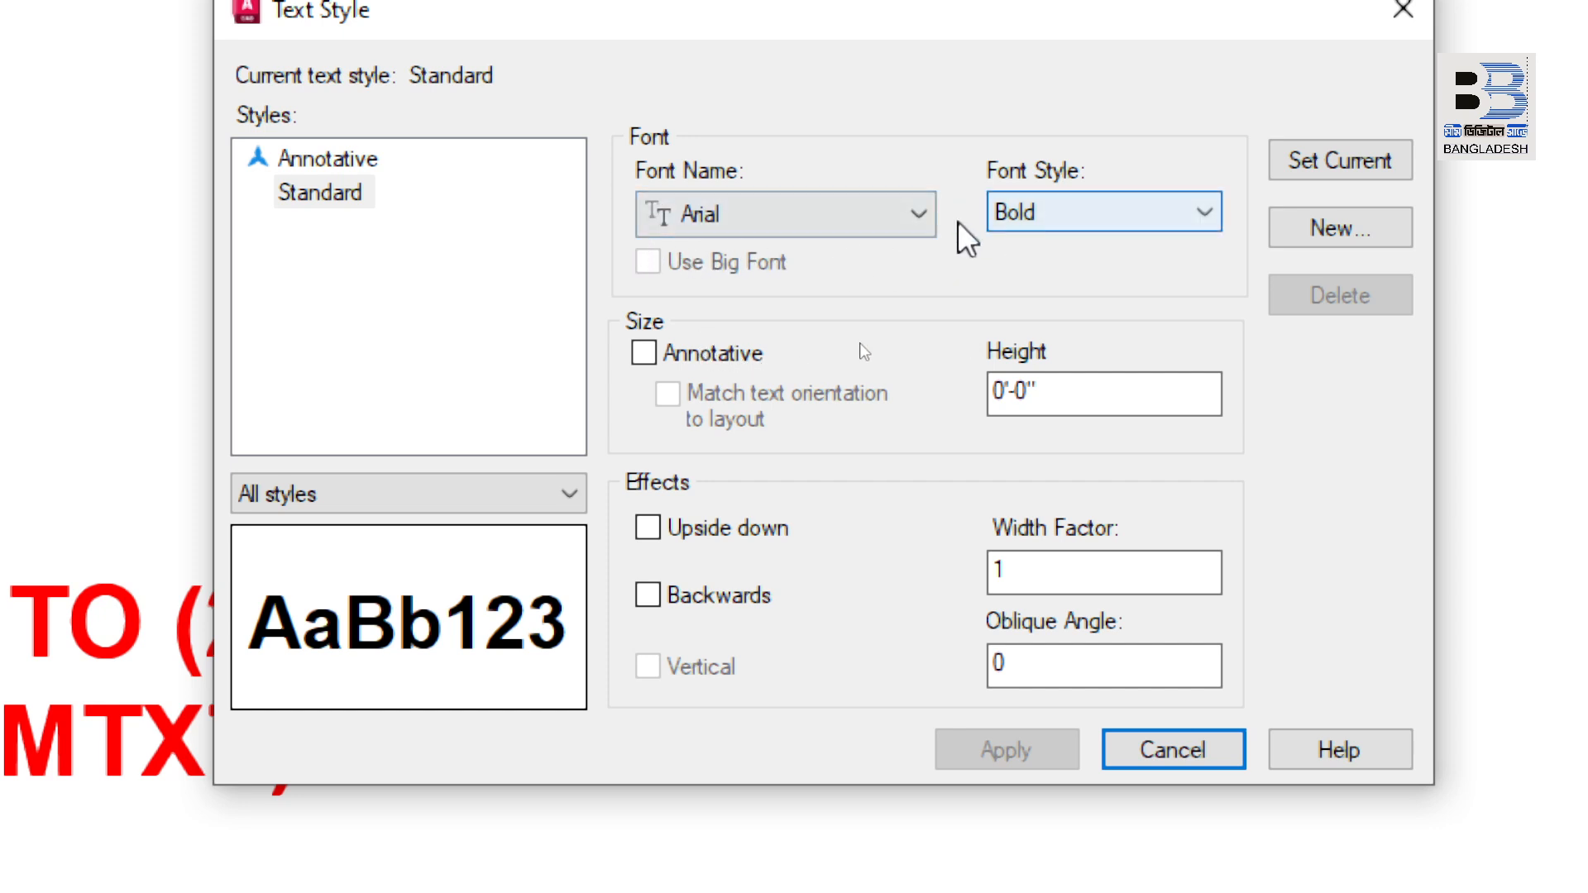
left_click(1186, 219)
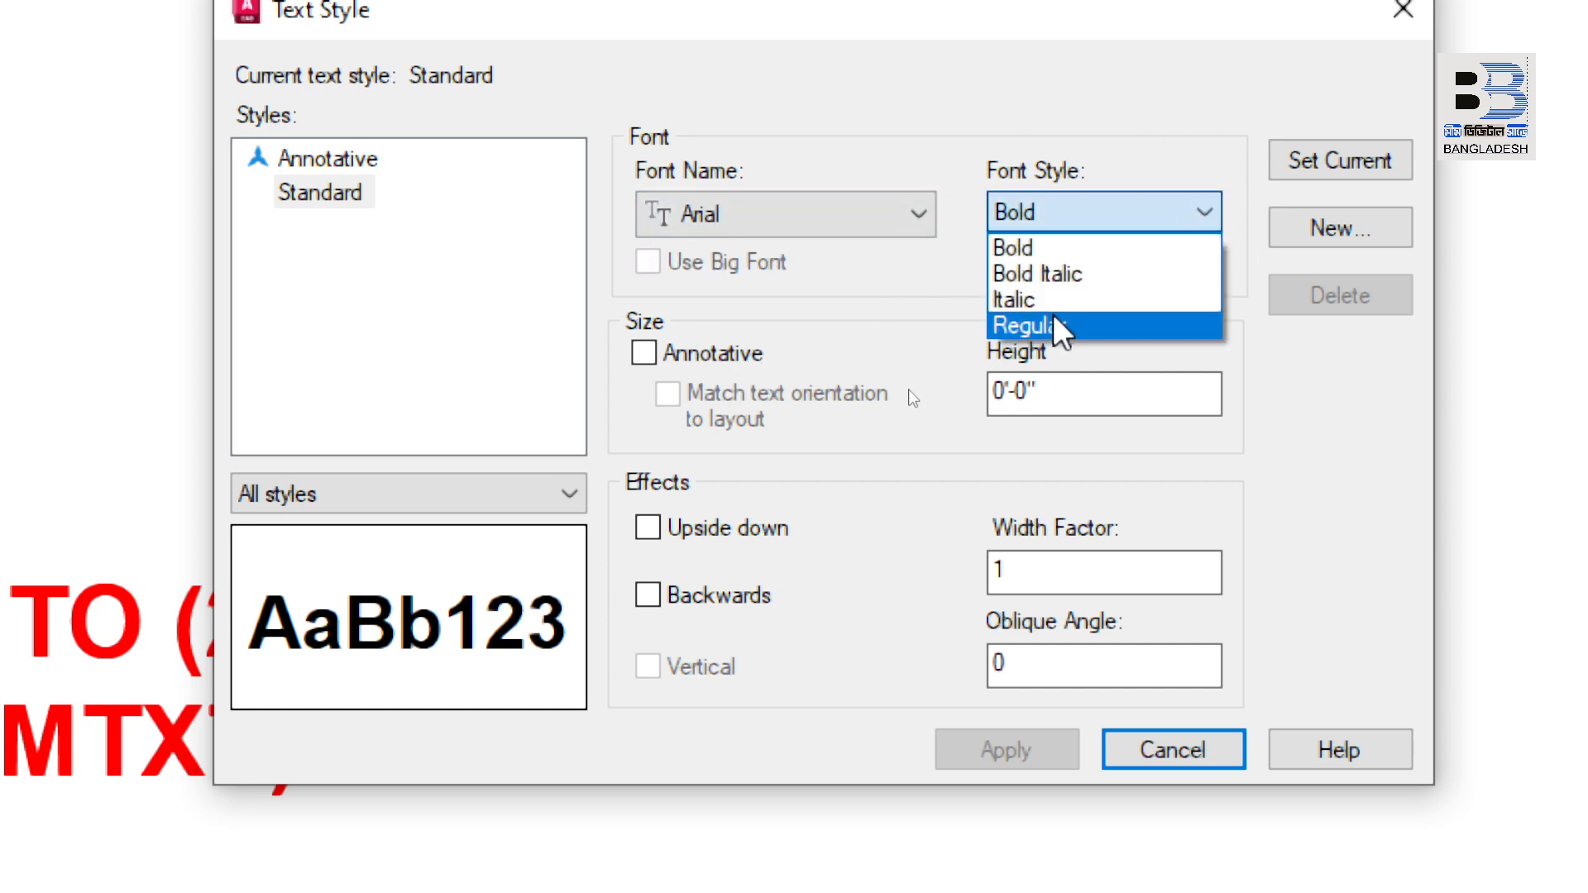
left_click(930, 321)
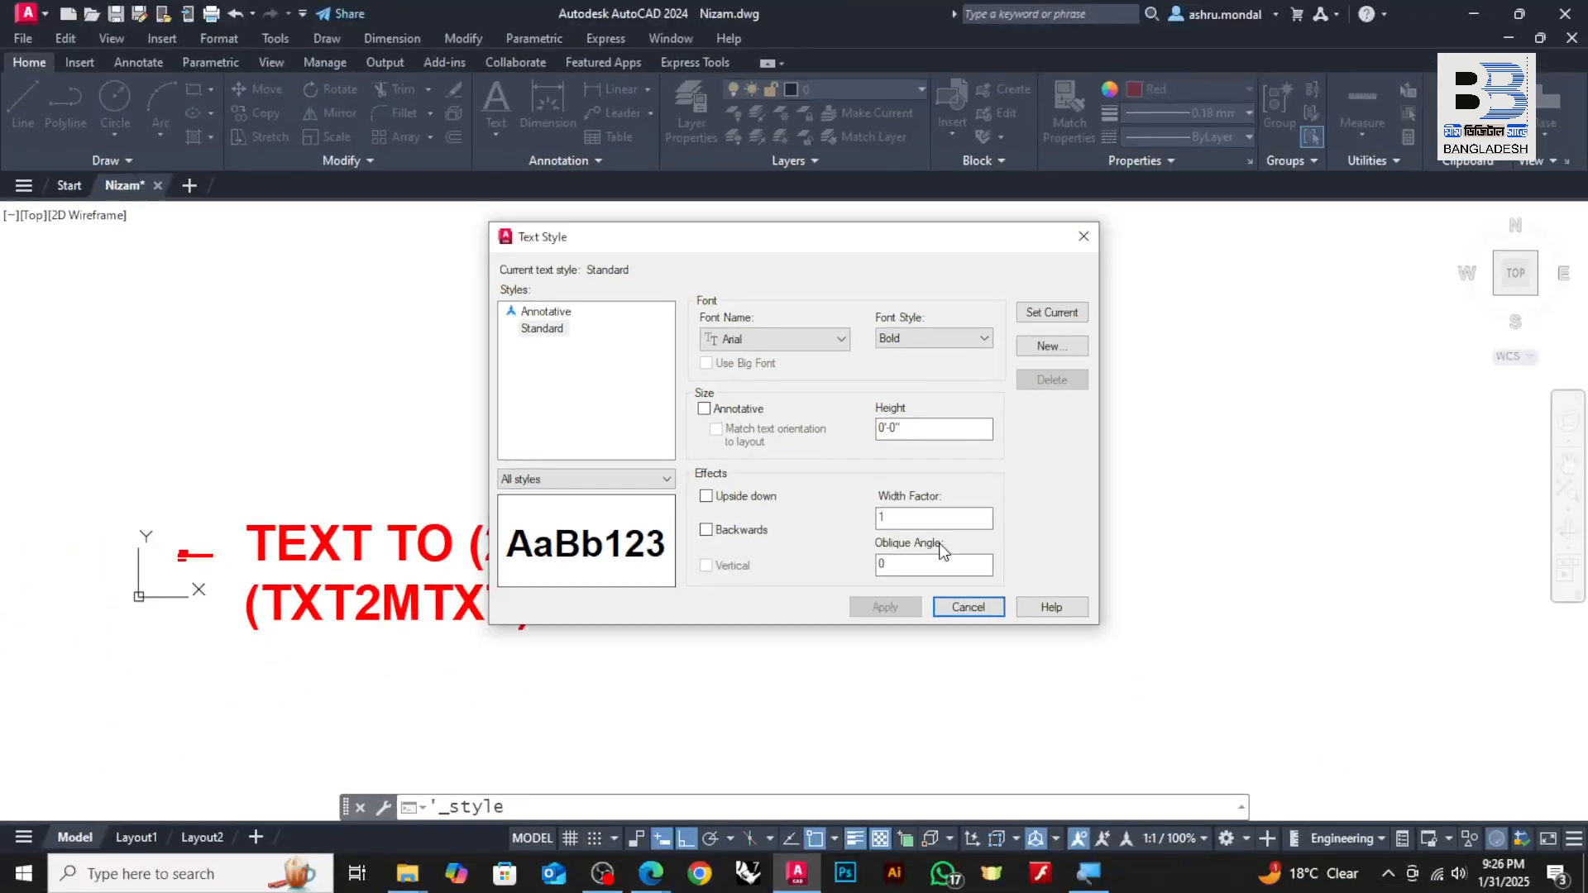
left_click(968, 607)
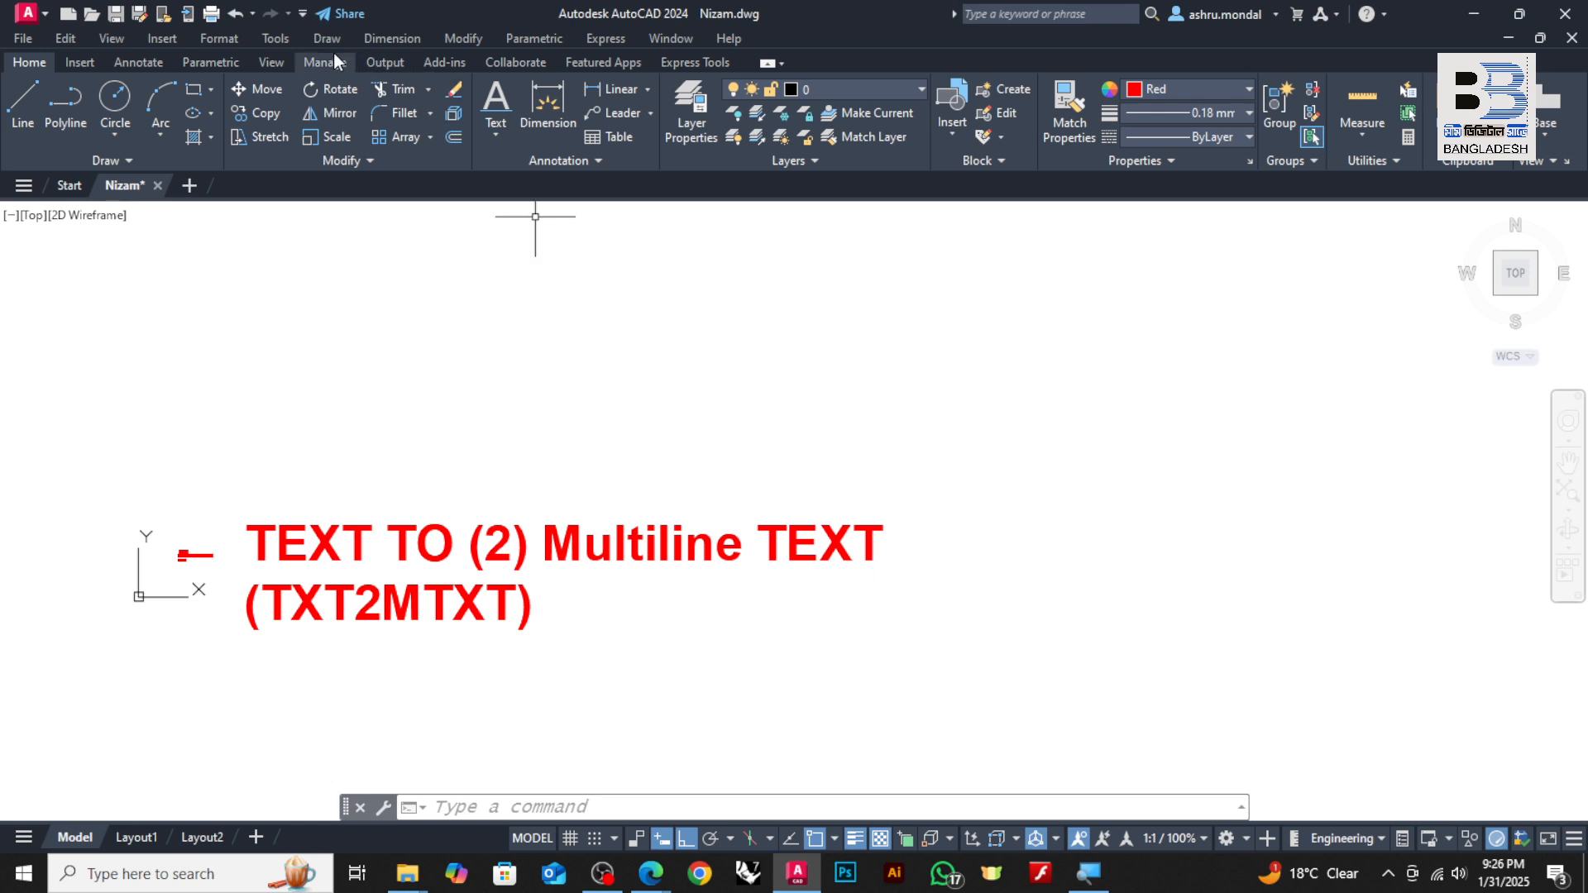
- Reopen the Text Style settings, look through the fonts available for the Standard style, and close the settings
left_click(219, 38)
left_click(248, 229)
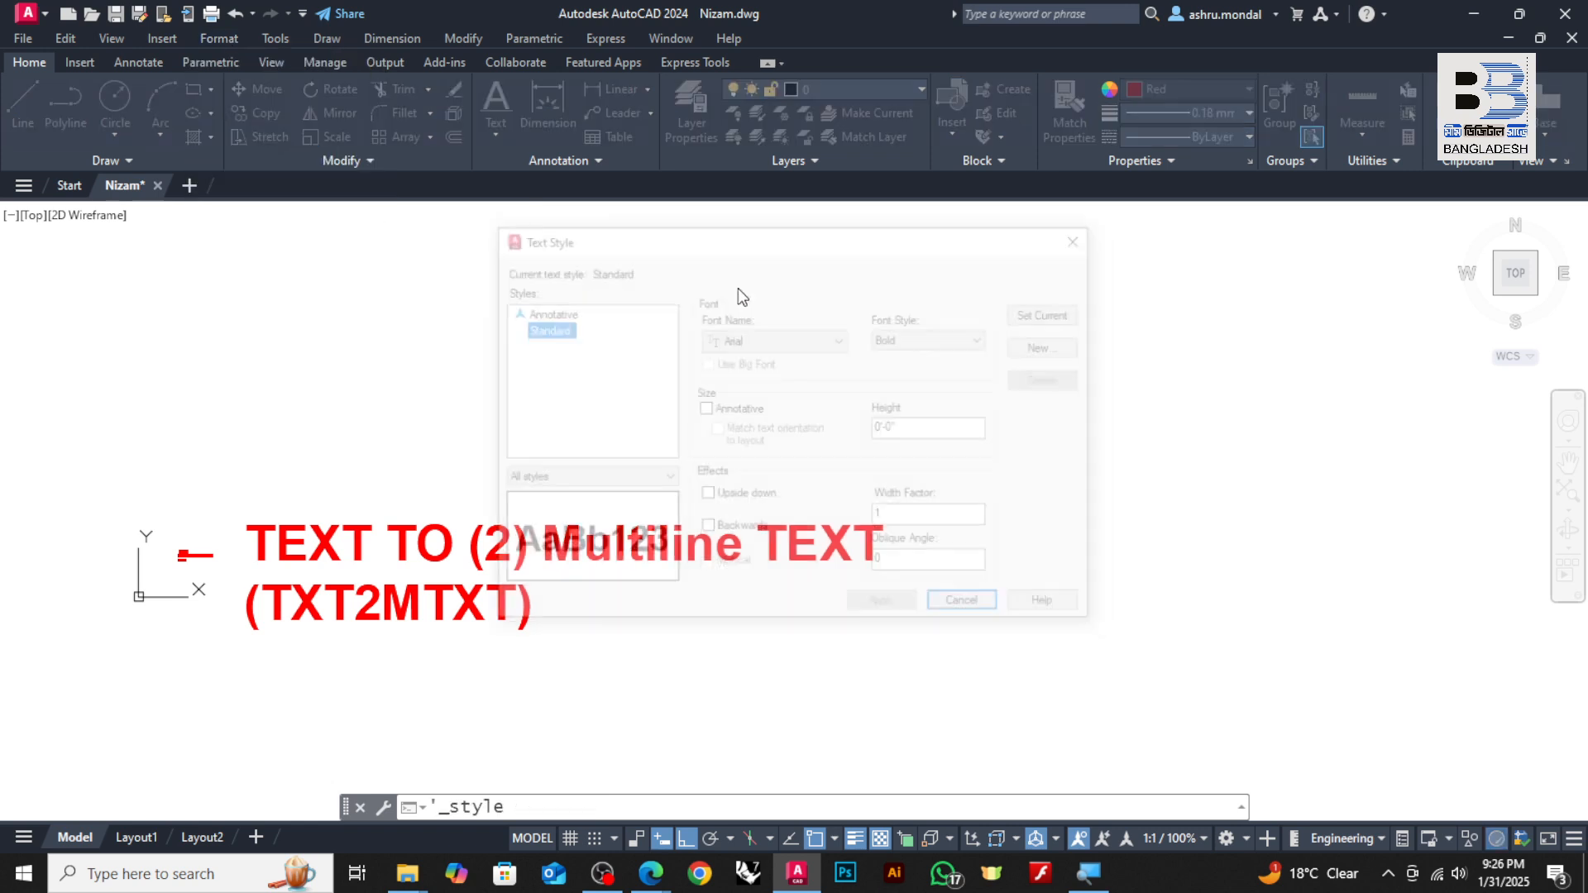
left_click(798, 335)
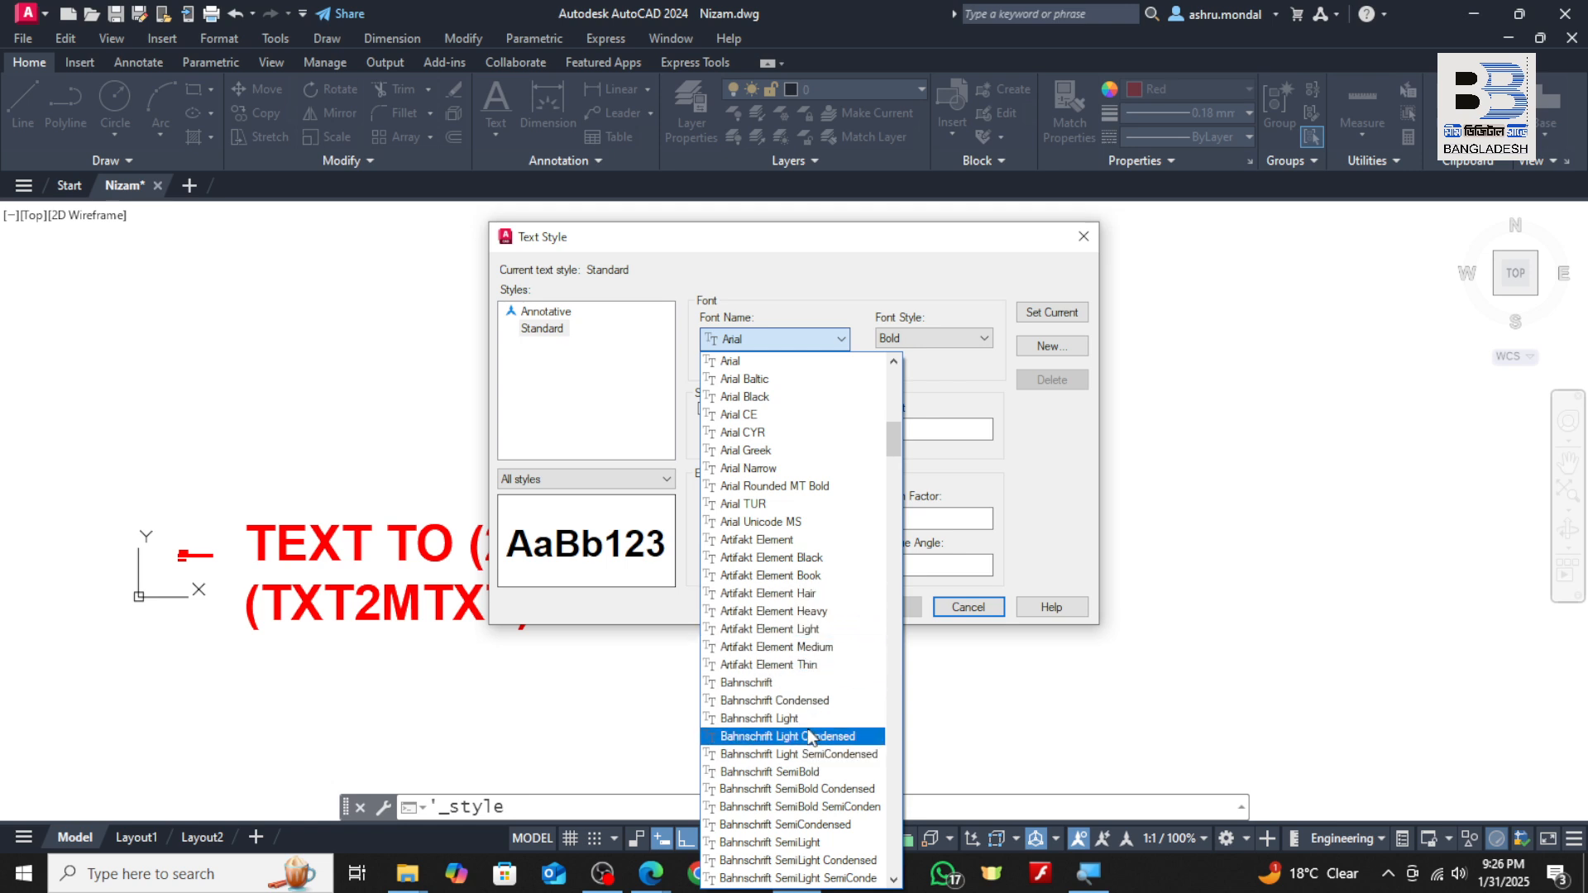
scroll(808, 740, "down", 7)
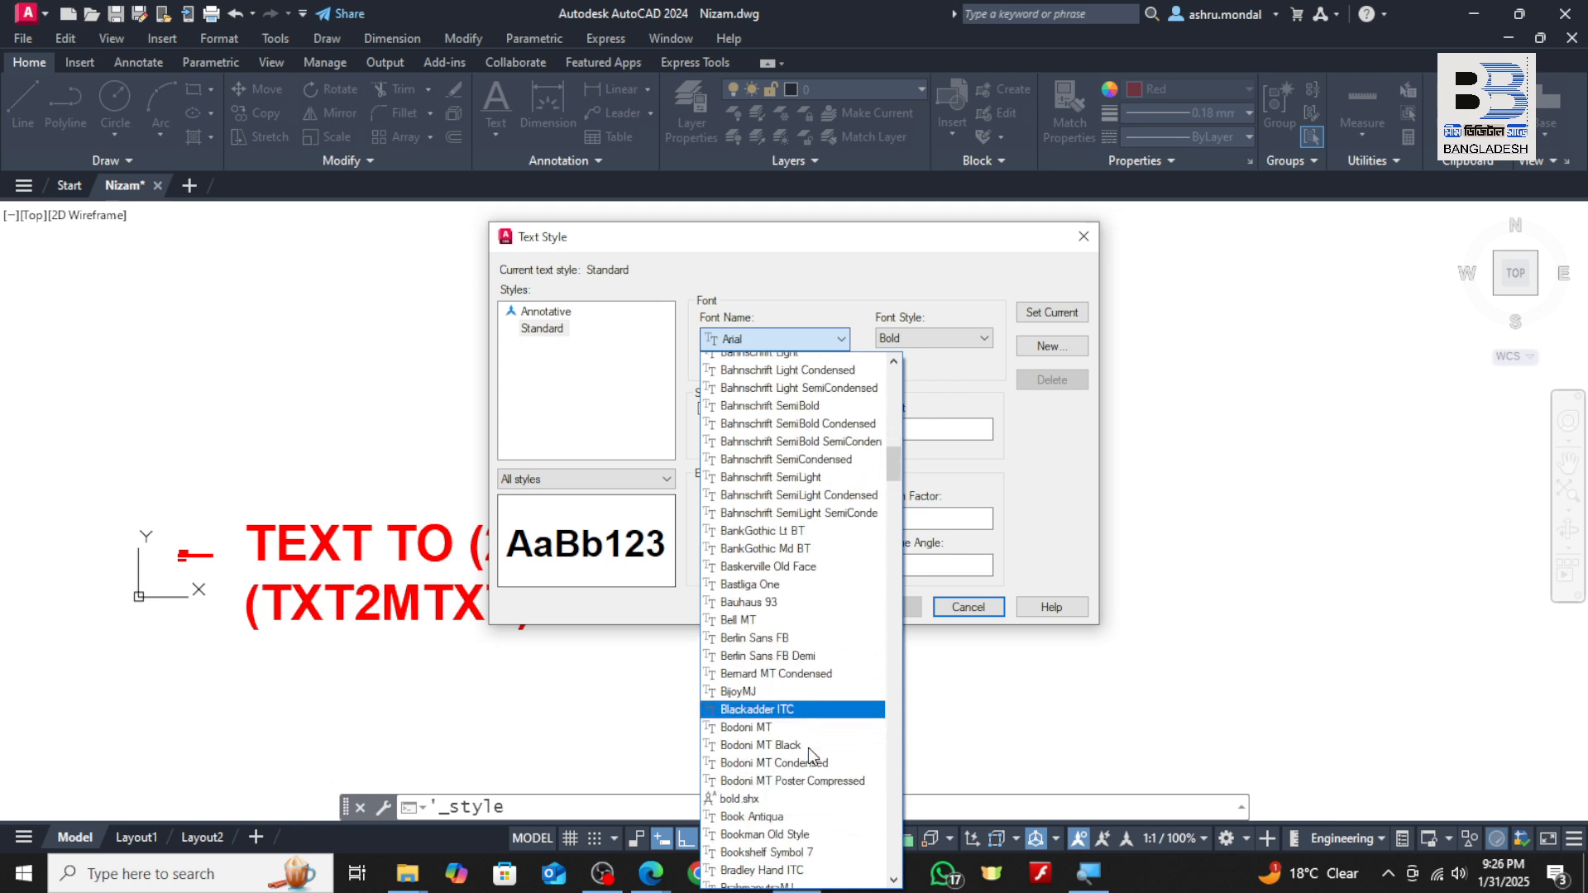
scroll(807, 748, "down", 6)
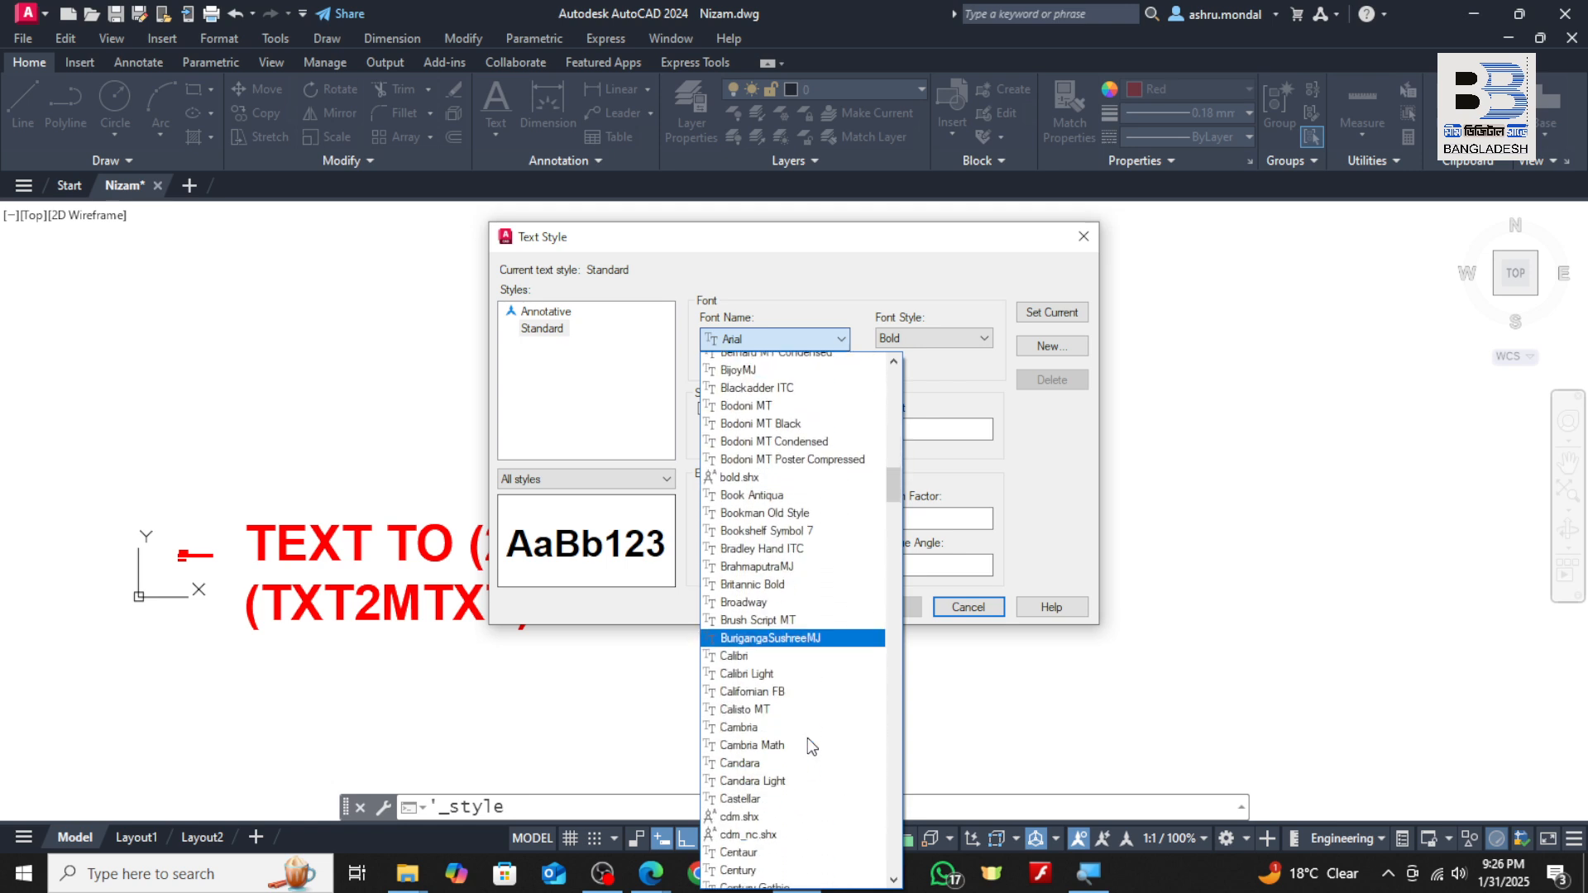
scroll(807, 738, "down", 2)
left_click(892, 294)
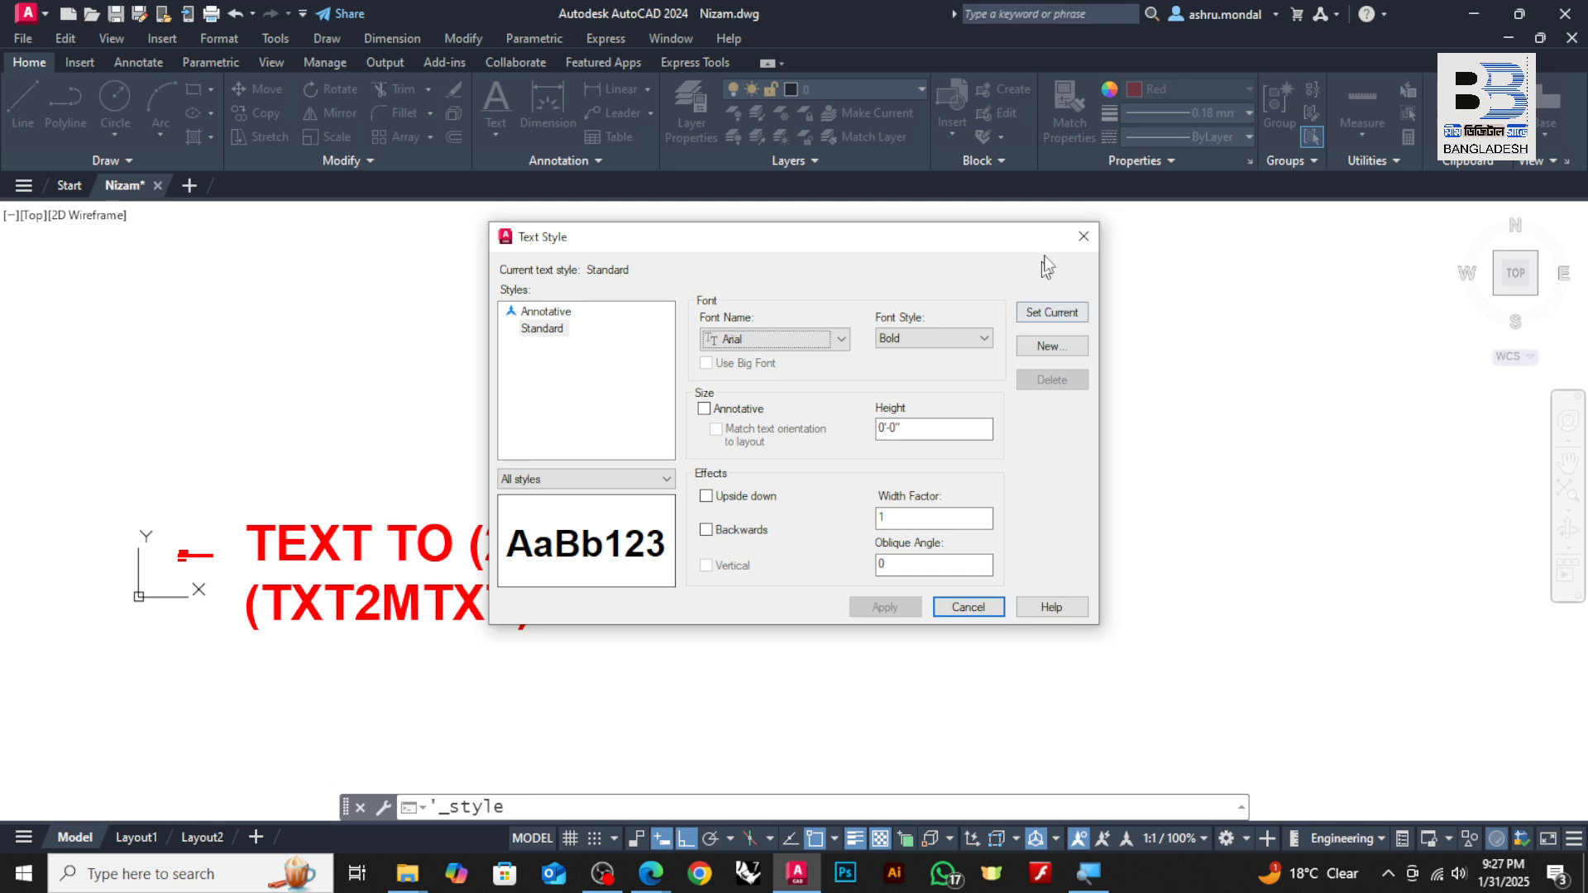
left_click(1082, 236)
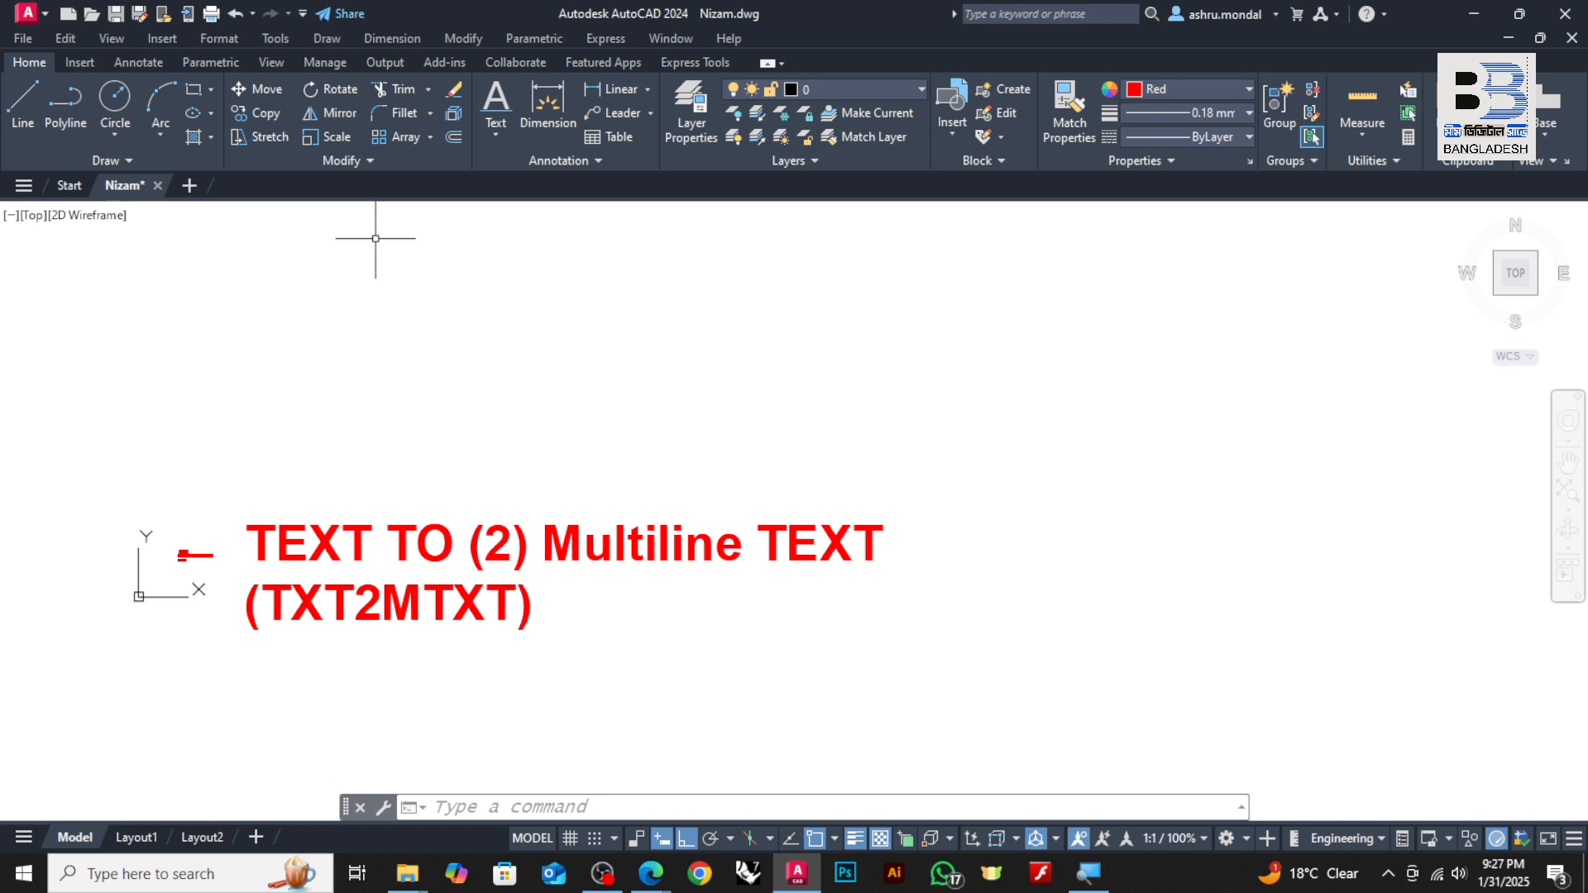
- Try to set the TEXTSTYLE variable to S
left_click(214, 41)
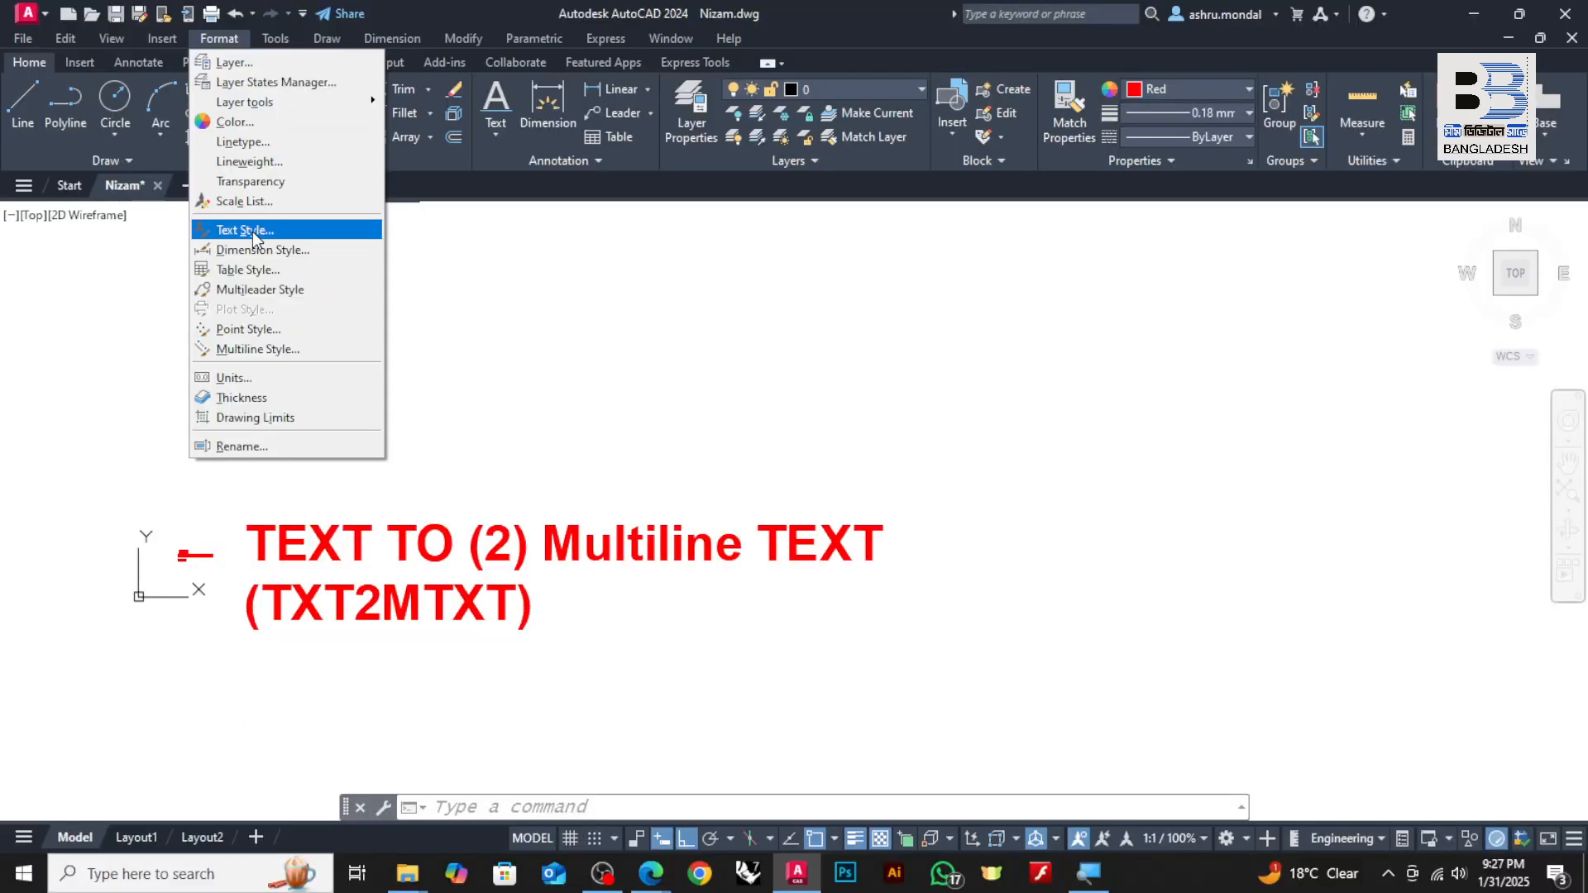
left_click(725, 803)
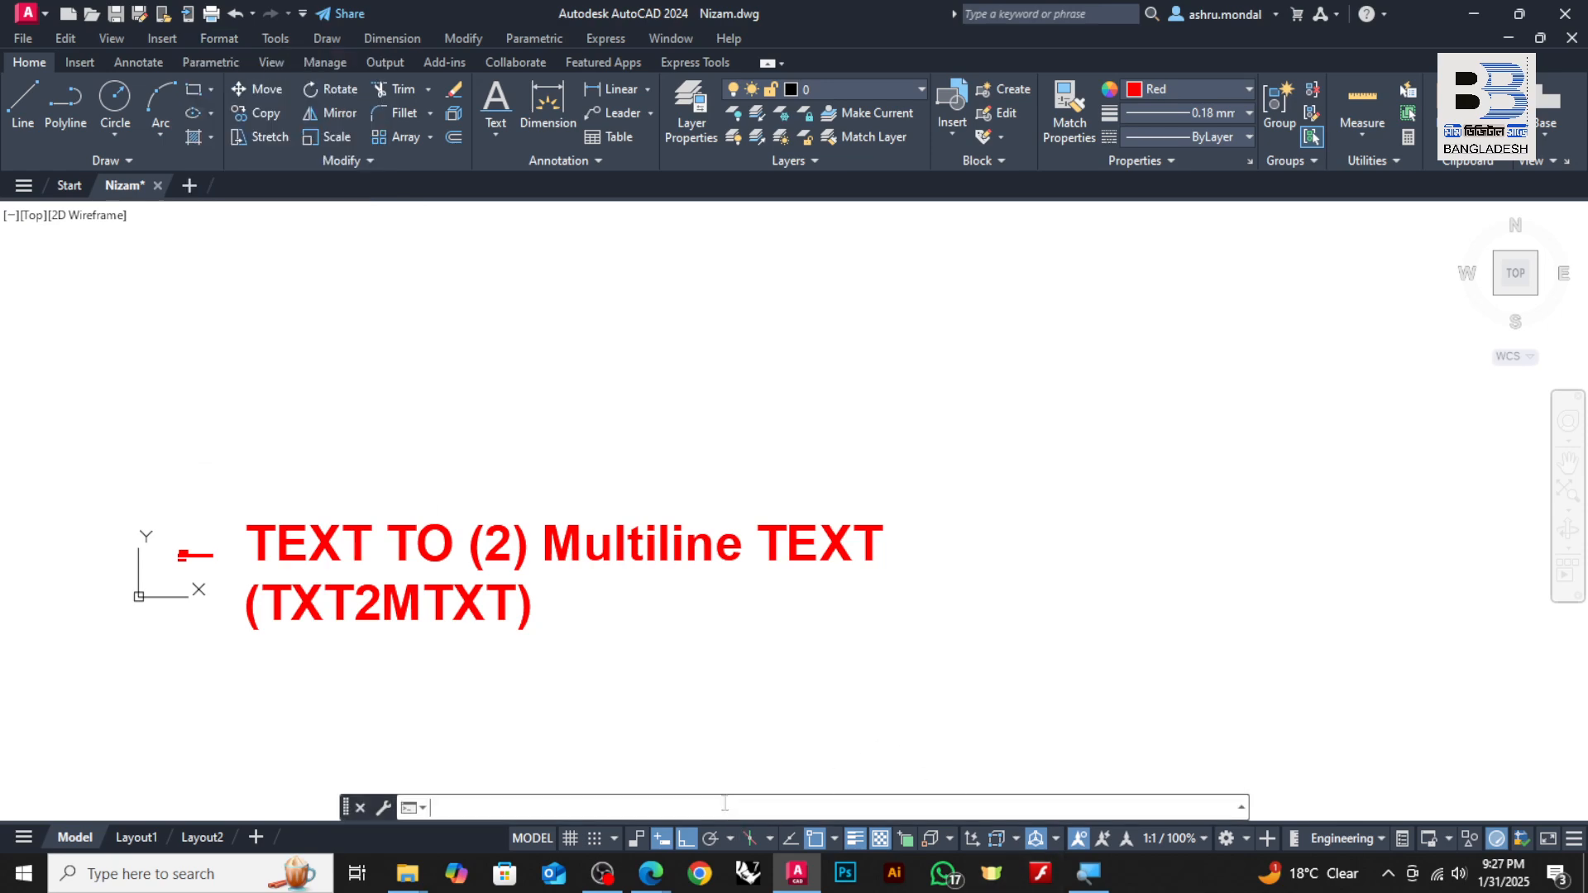
type("TEXT")
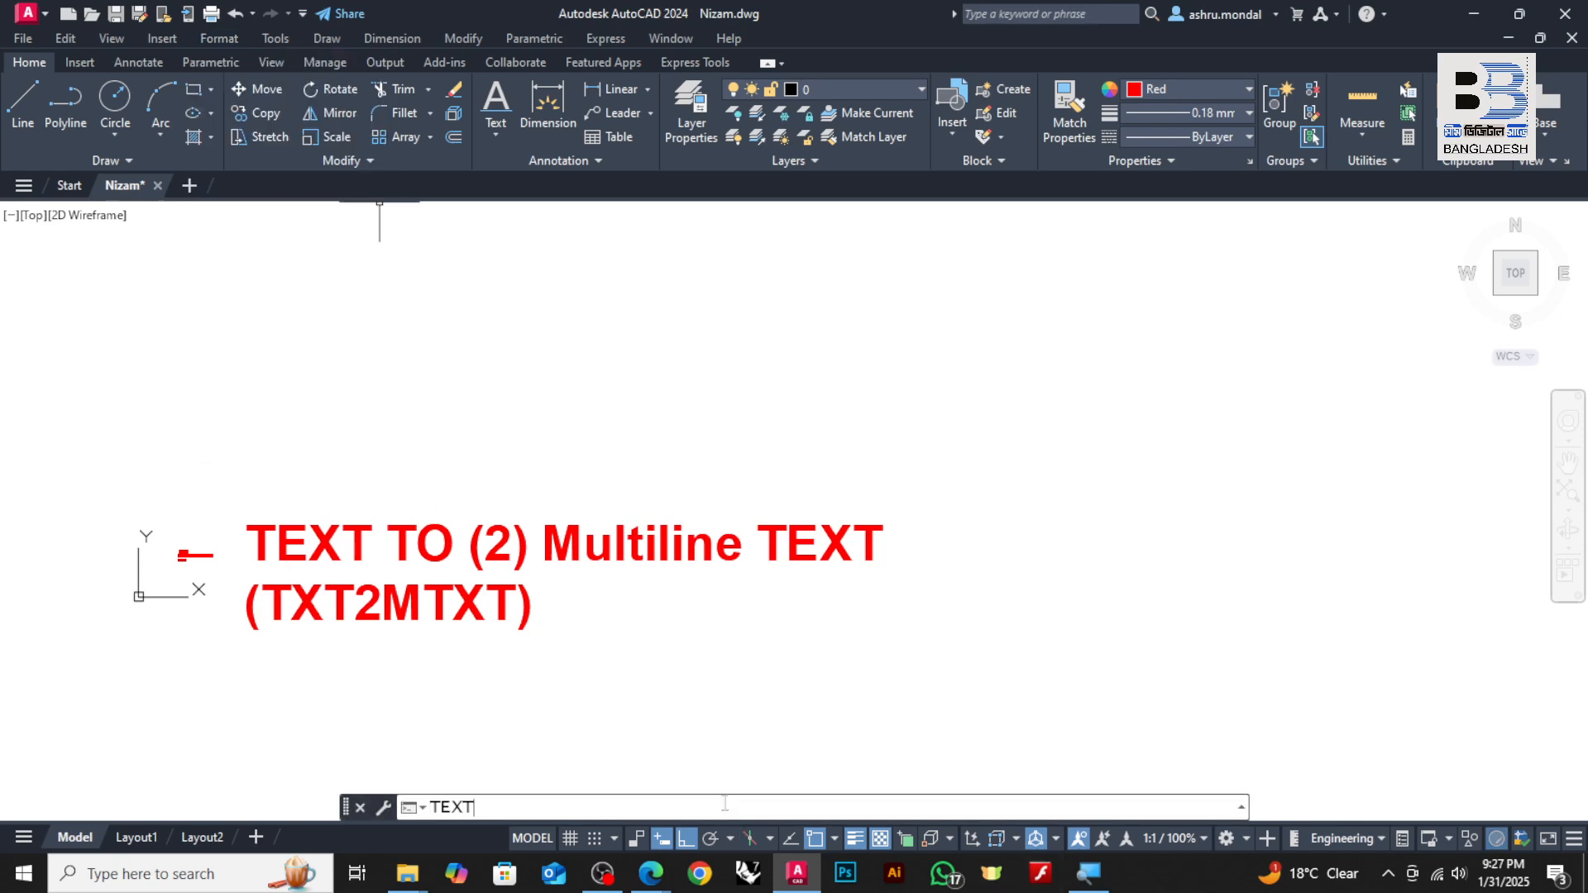
type("S")
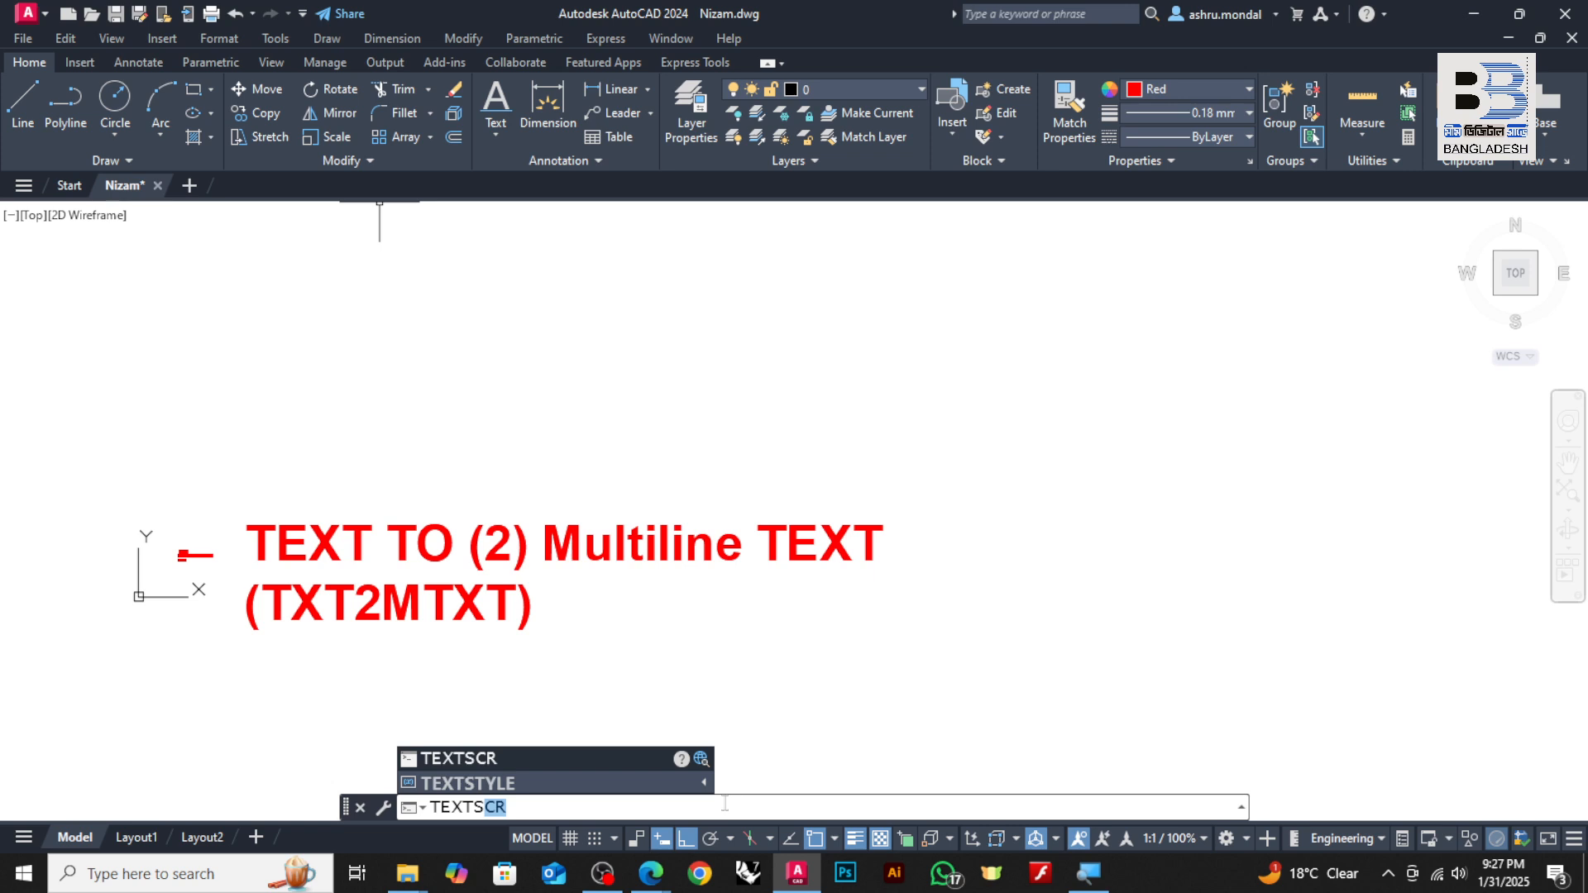
type("TYLE")
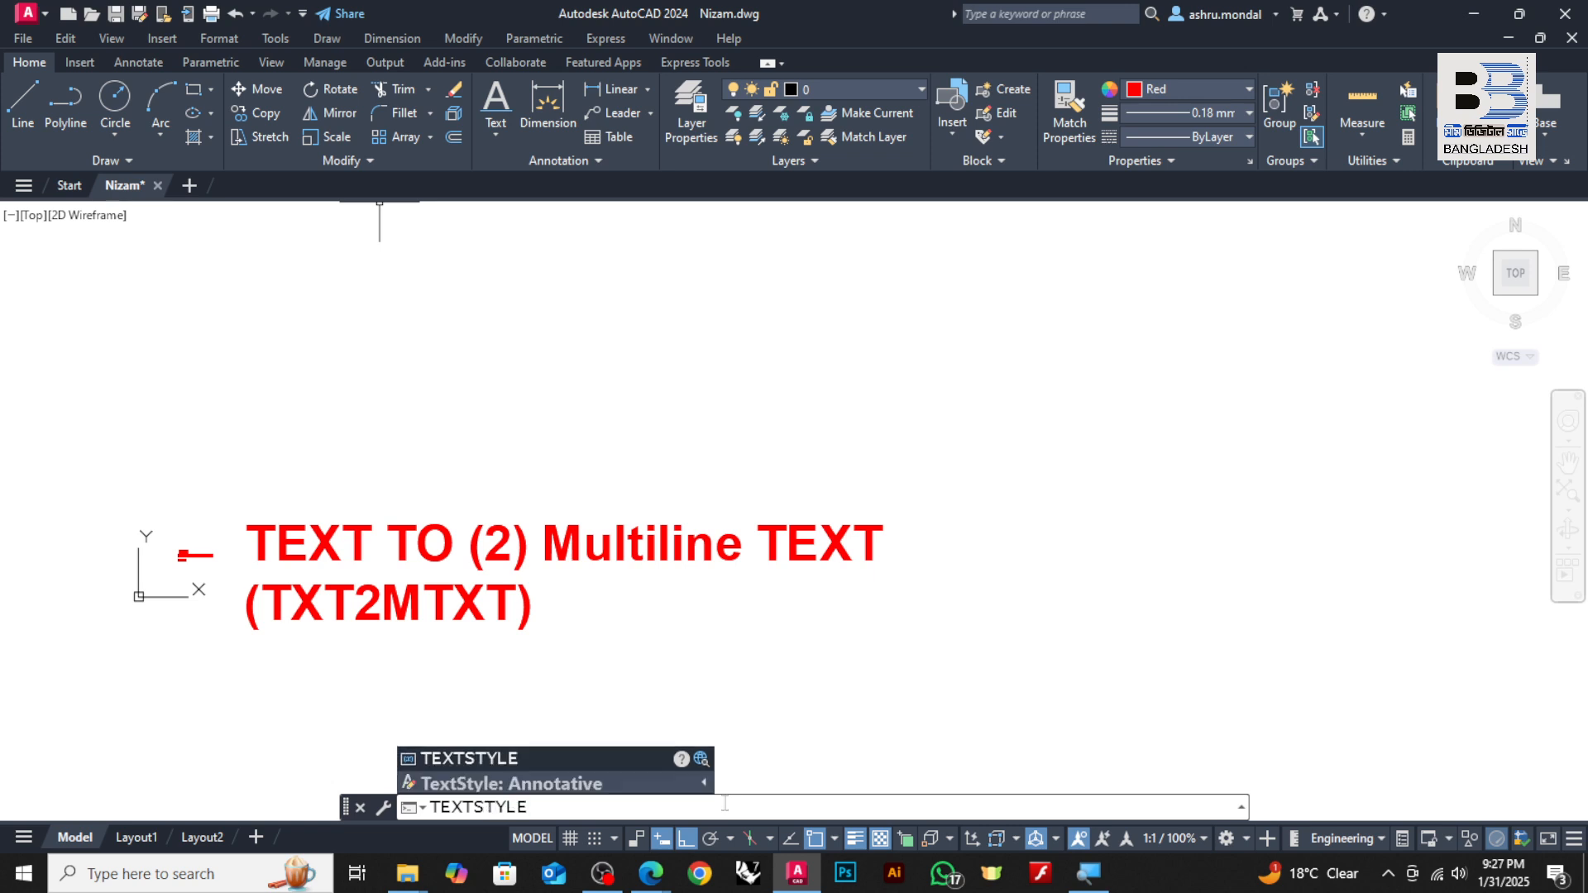
key("Return")
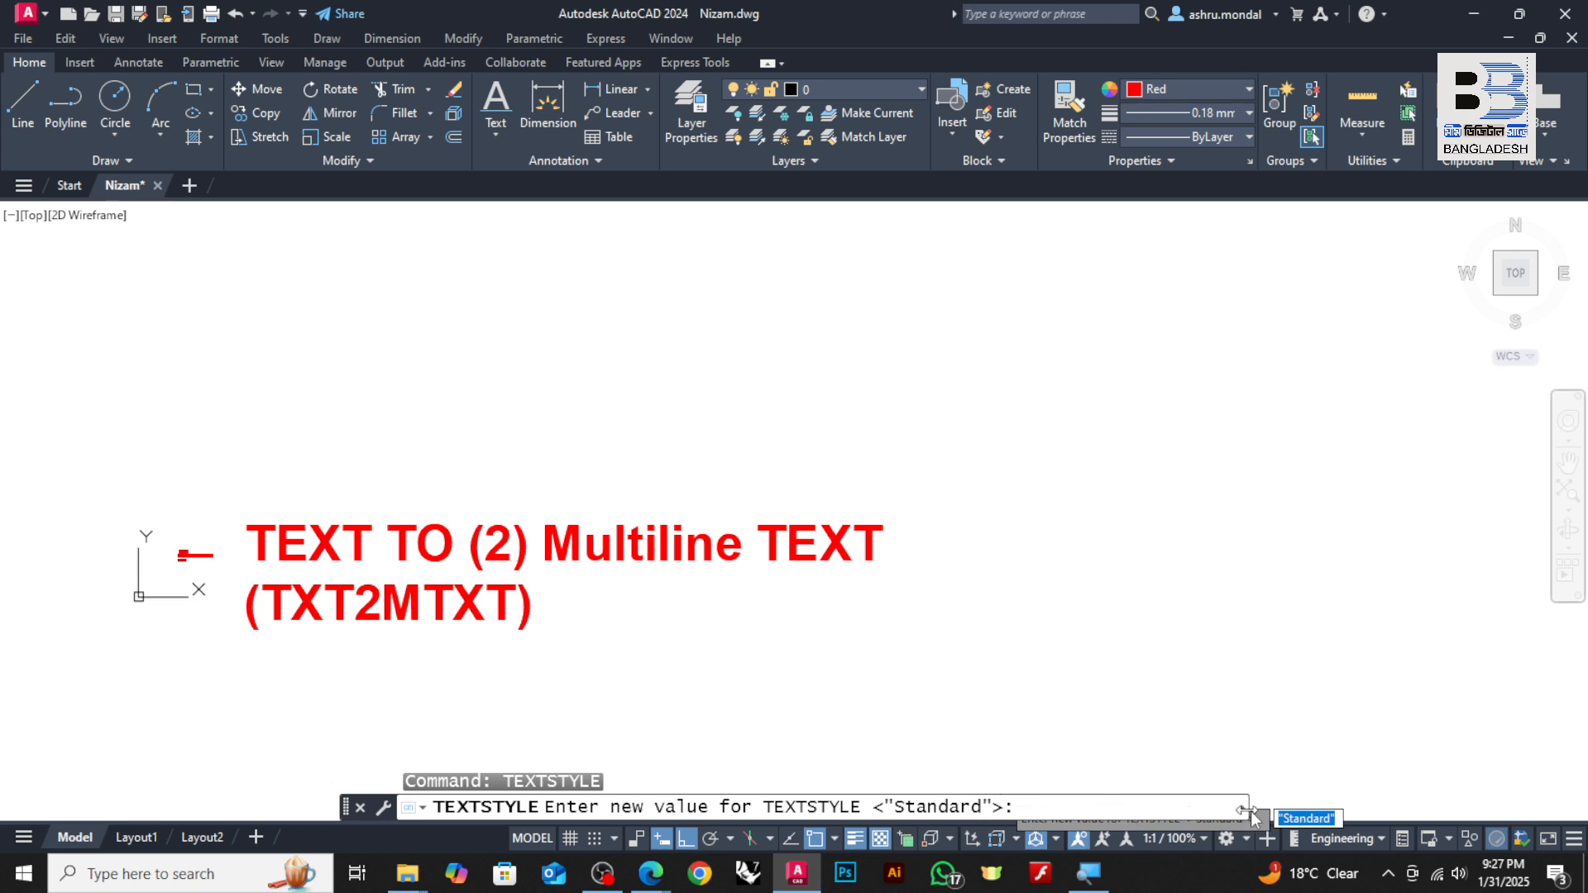
type("S")
key("Return")
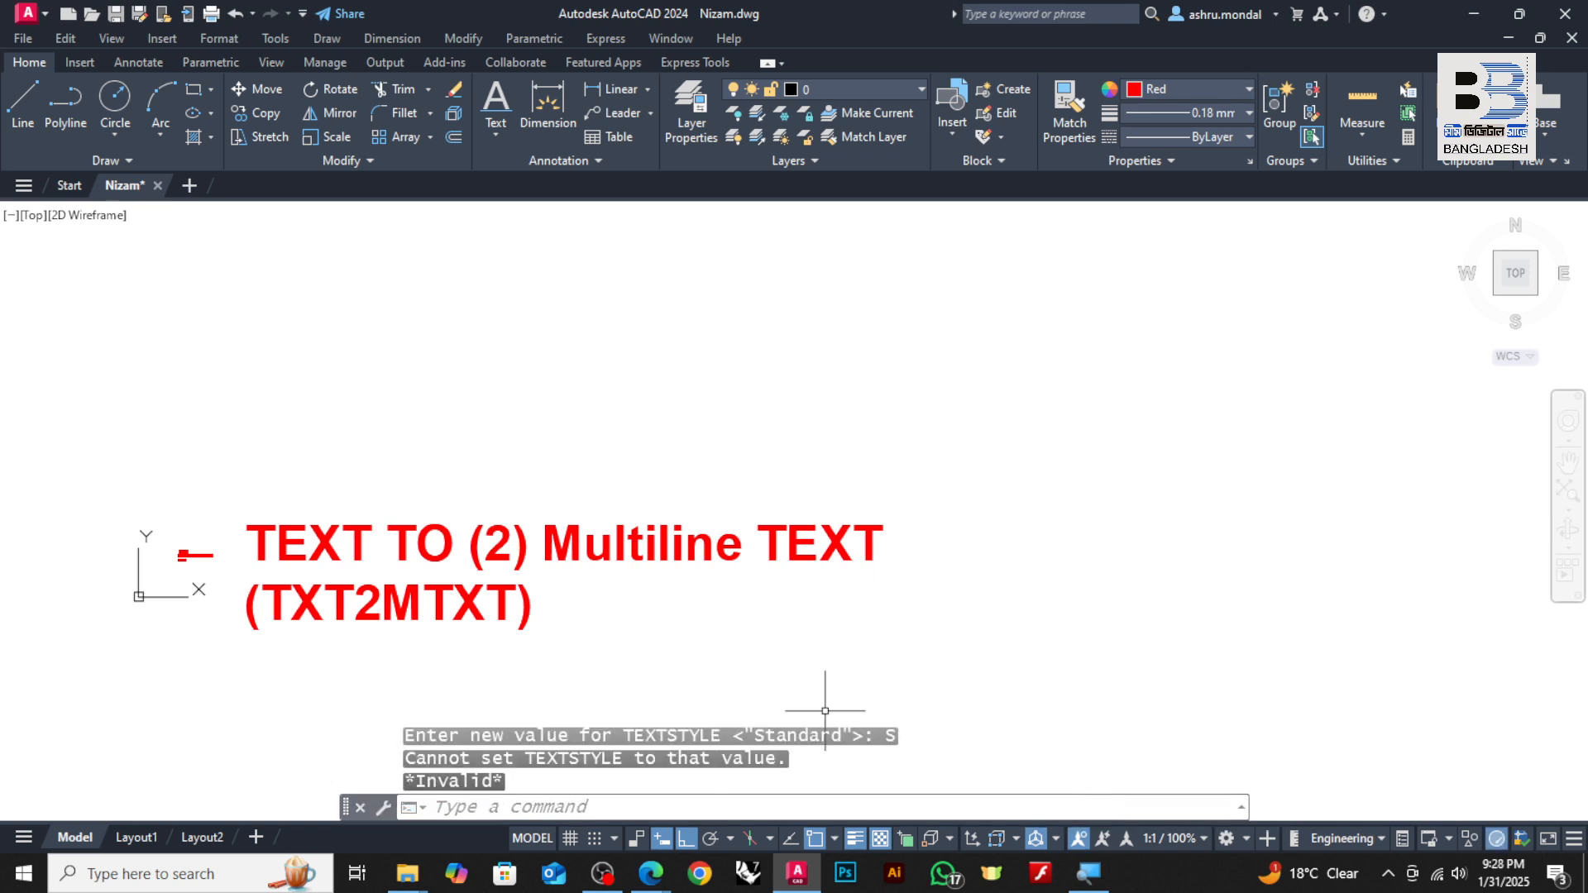
key("Escape")
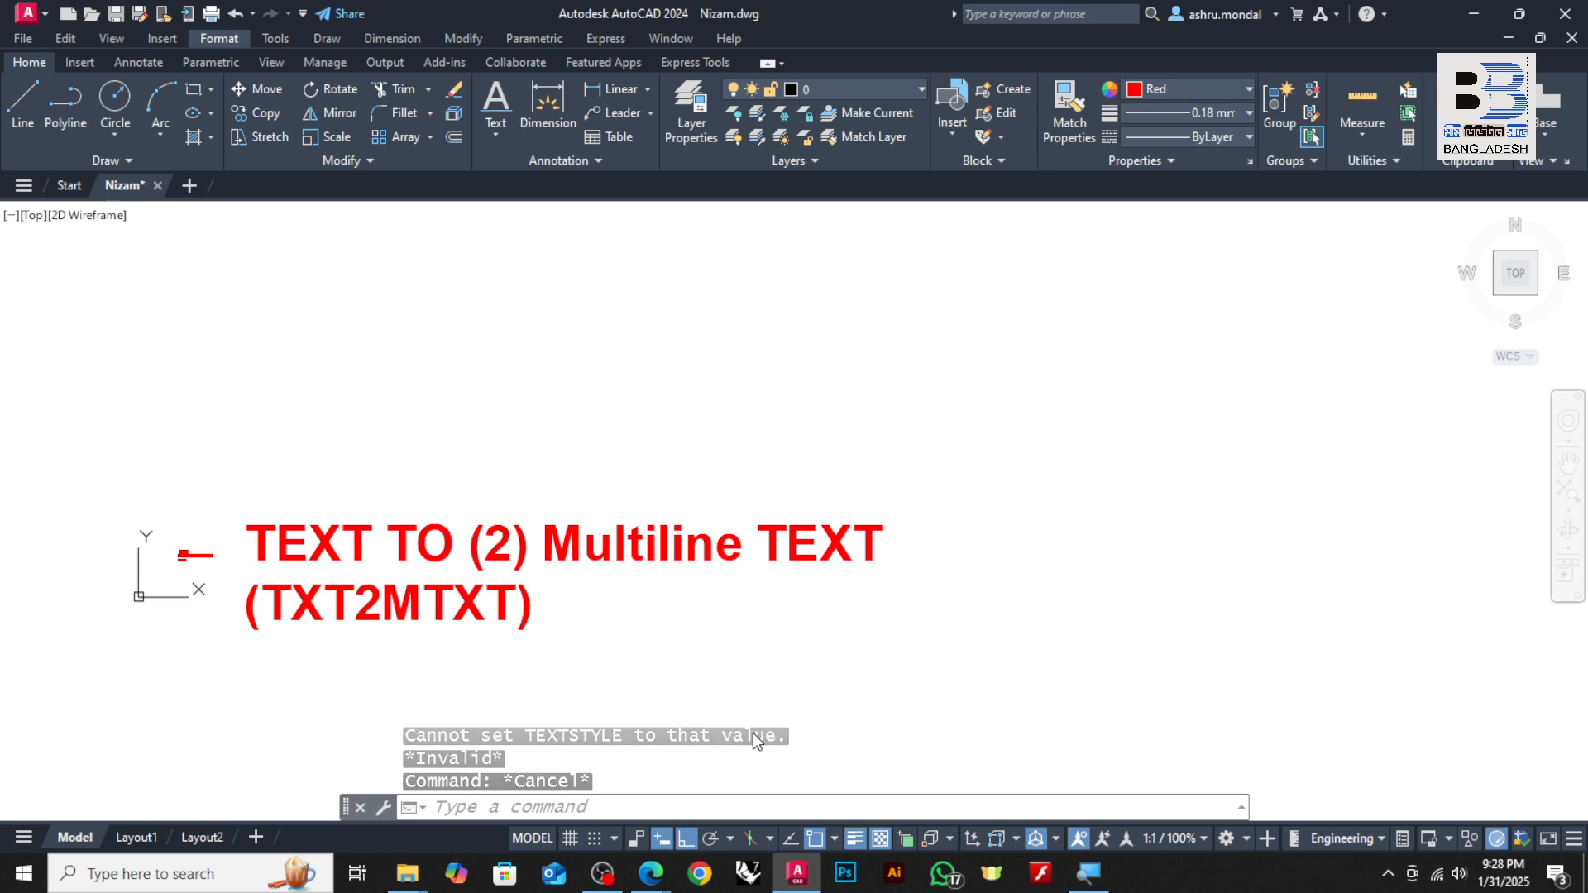
- Try to set the TEXTSTYLE variable to 50'
left_click(613, 805)
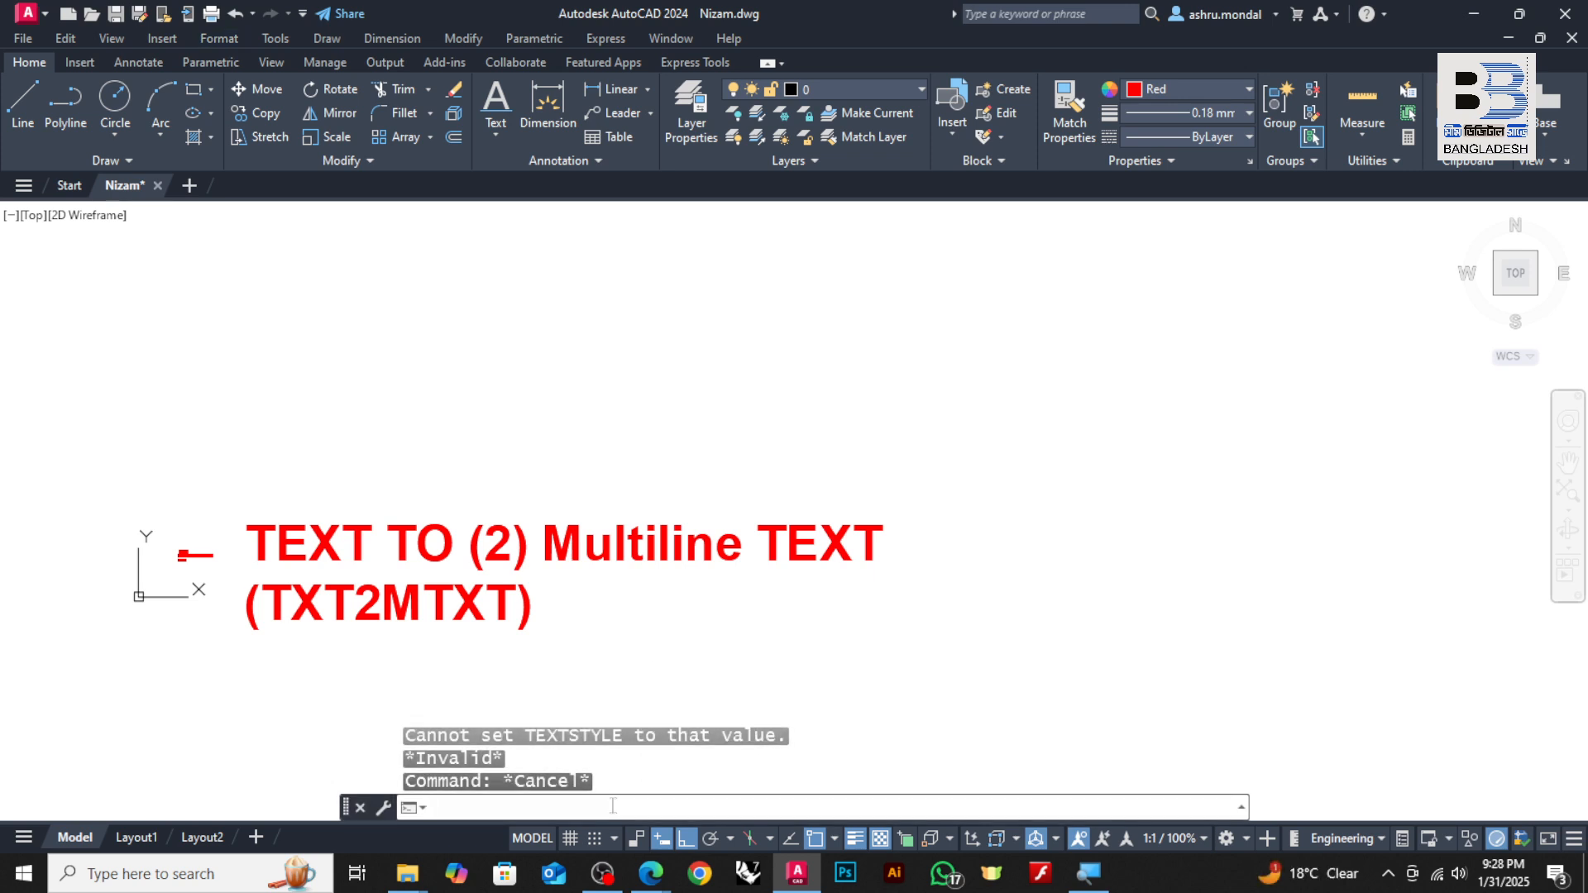
type("TEXTSTY")
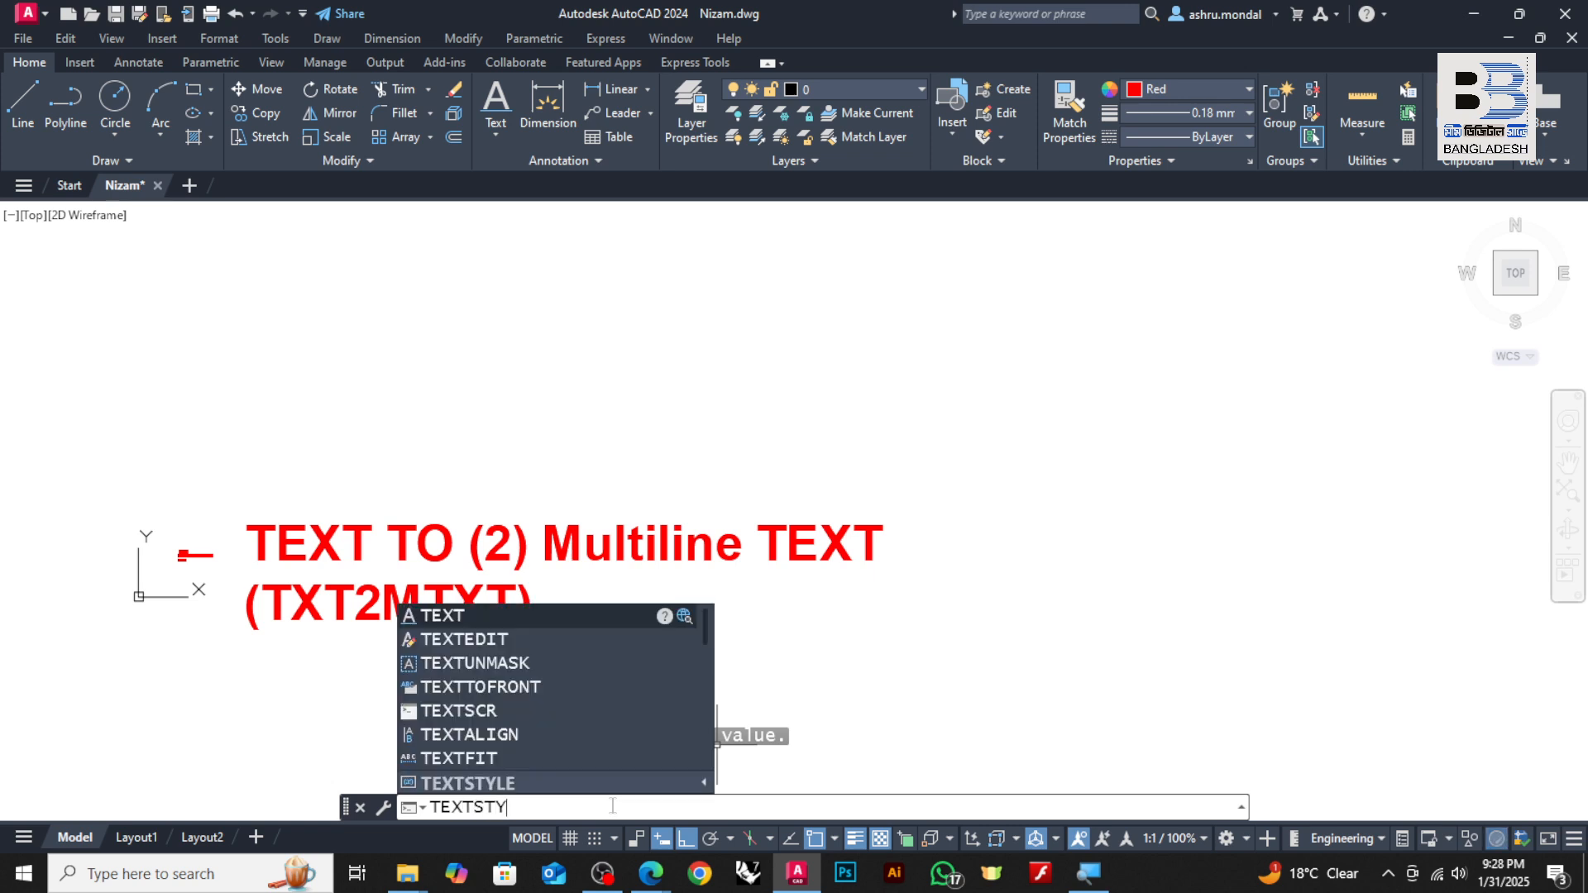
type("LE")
key("Return")
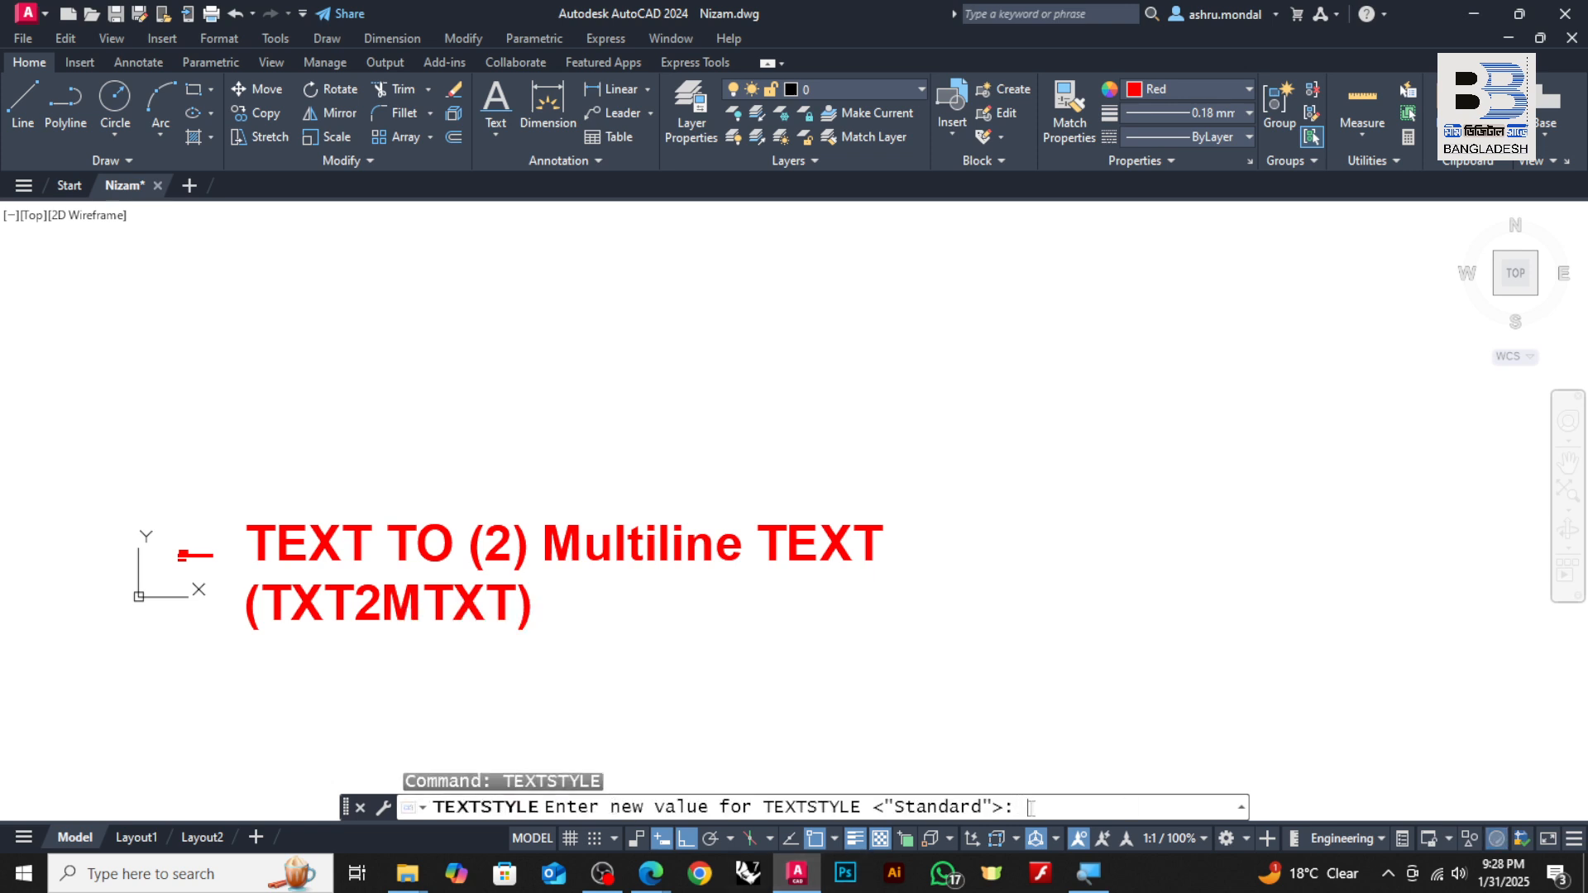
type("50'")
key("Return")
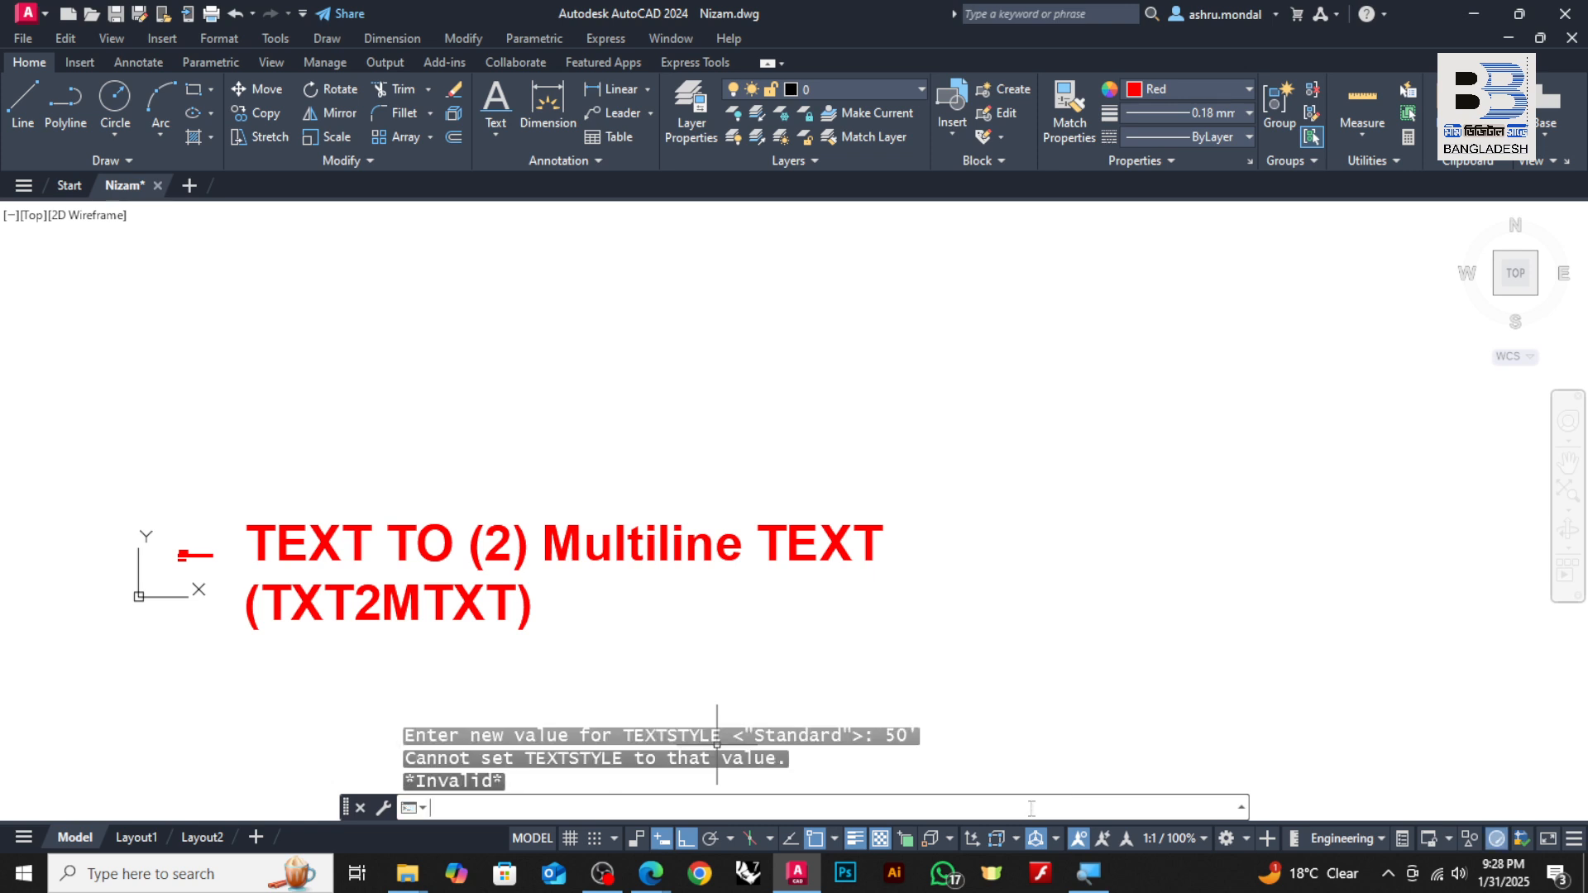
key("Escape")
key("Escape")
key("Escape")
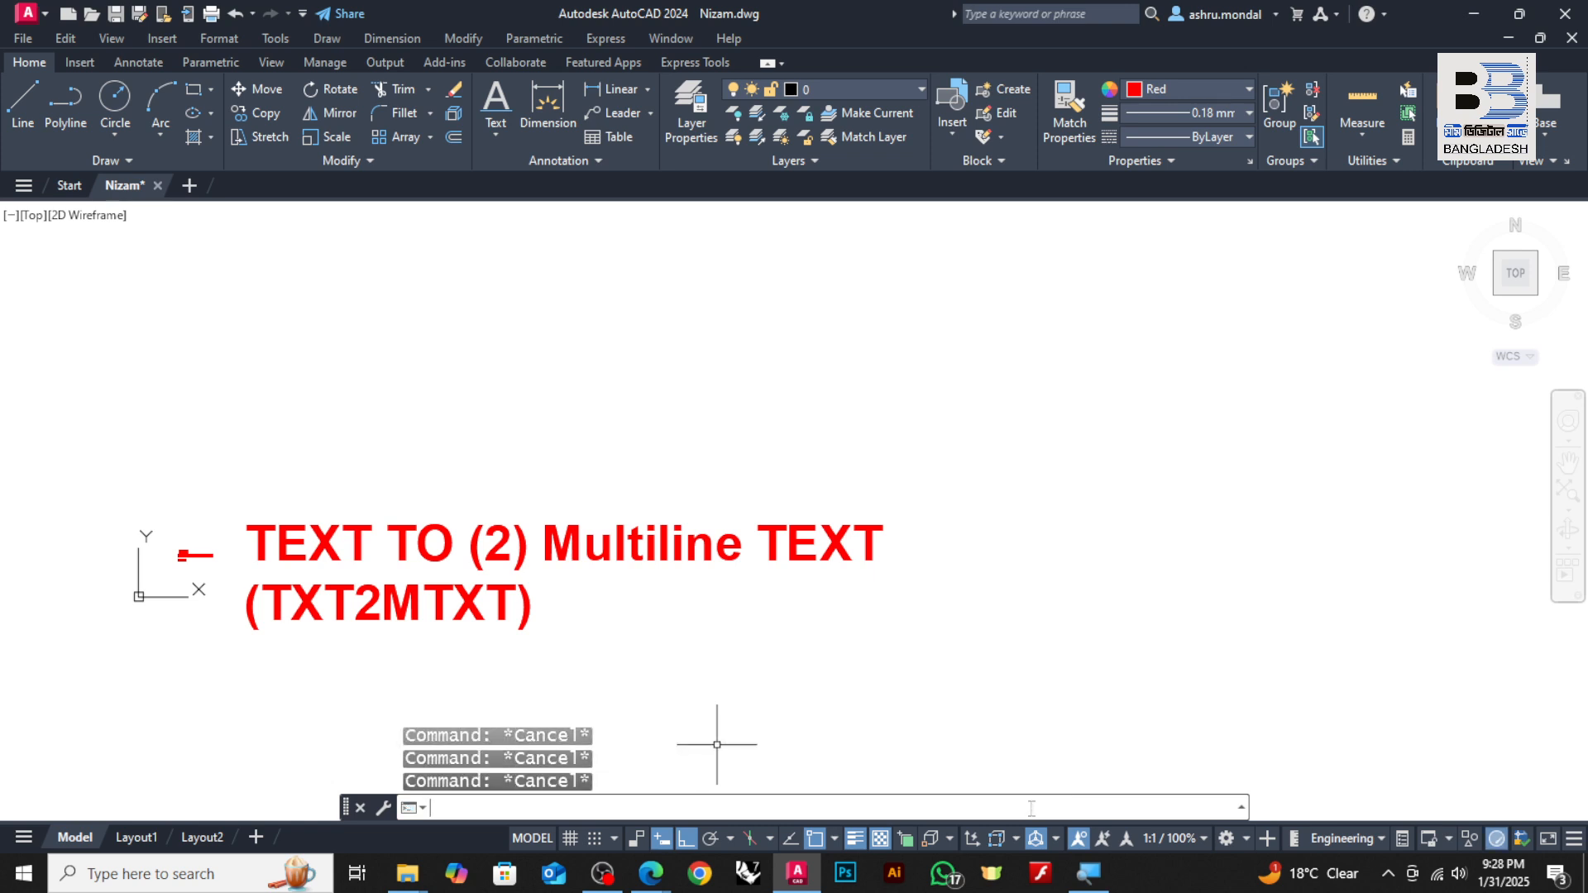
- Make Annotative the current text style with the TEXTSTYLE variable
type("TEXTSTYLE")
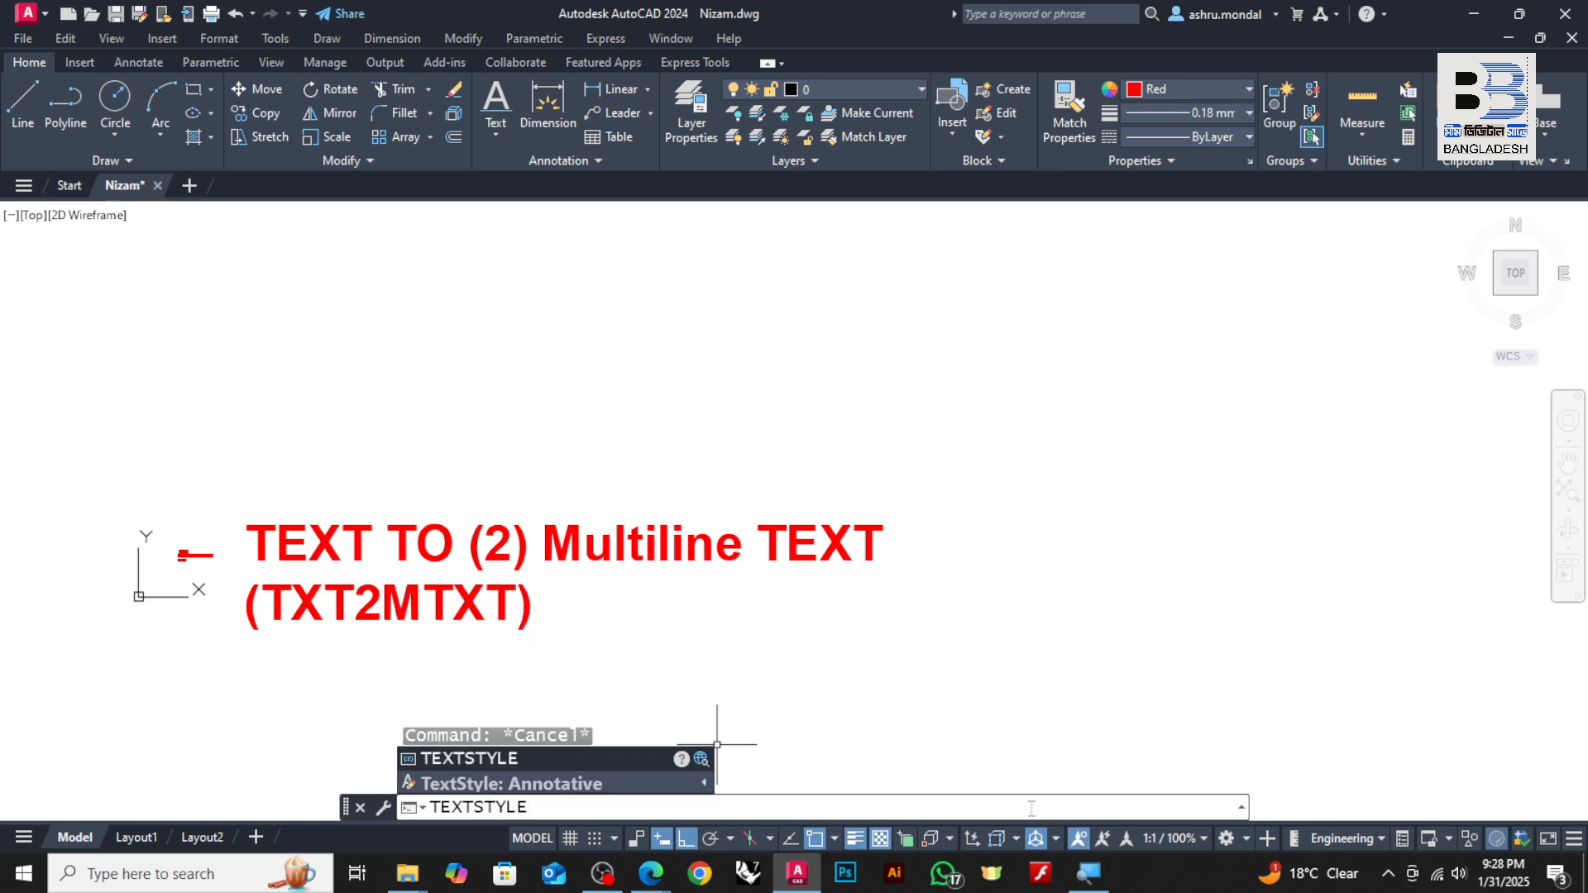
left_click(557, 784)
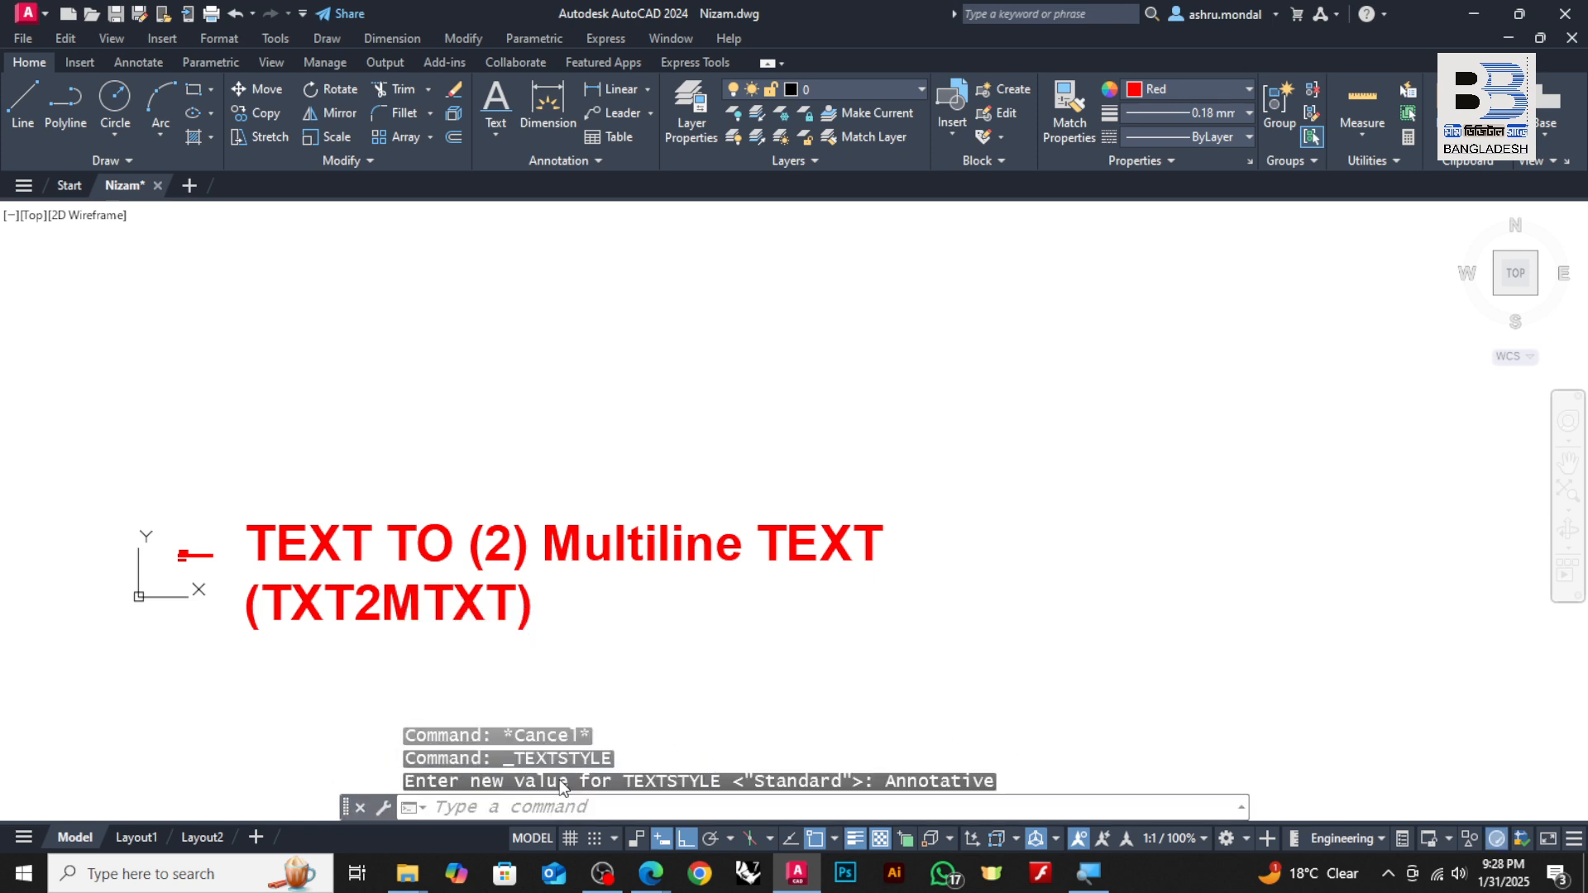
key("Escape")
key("Escape")
key("Escape")
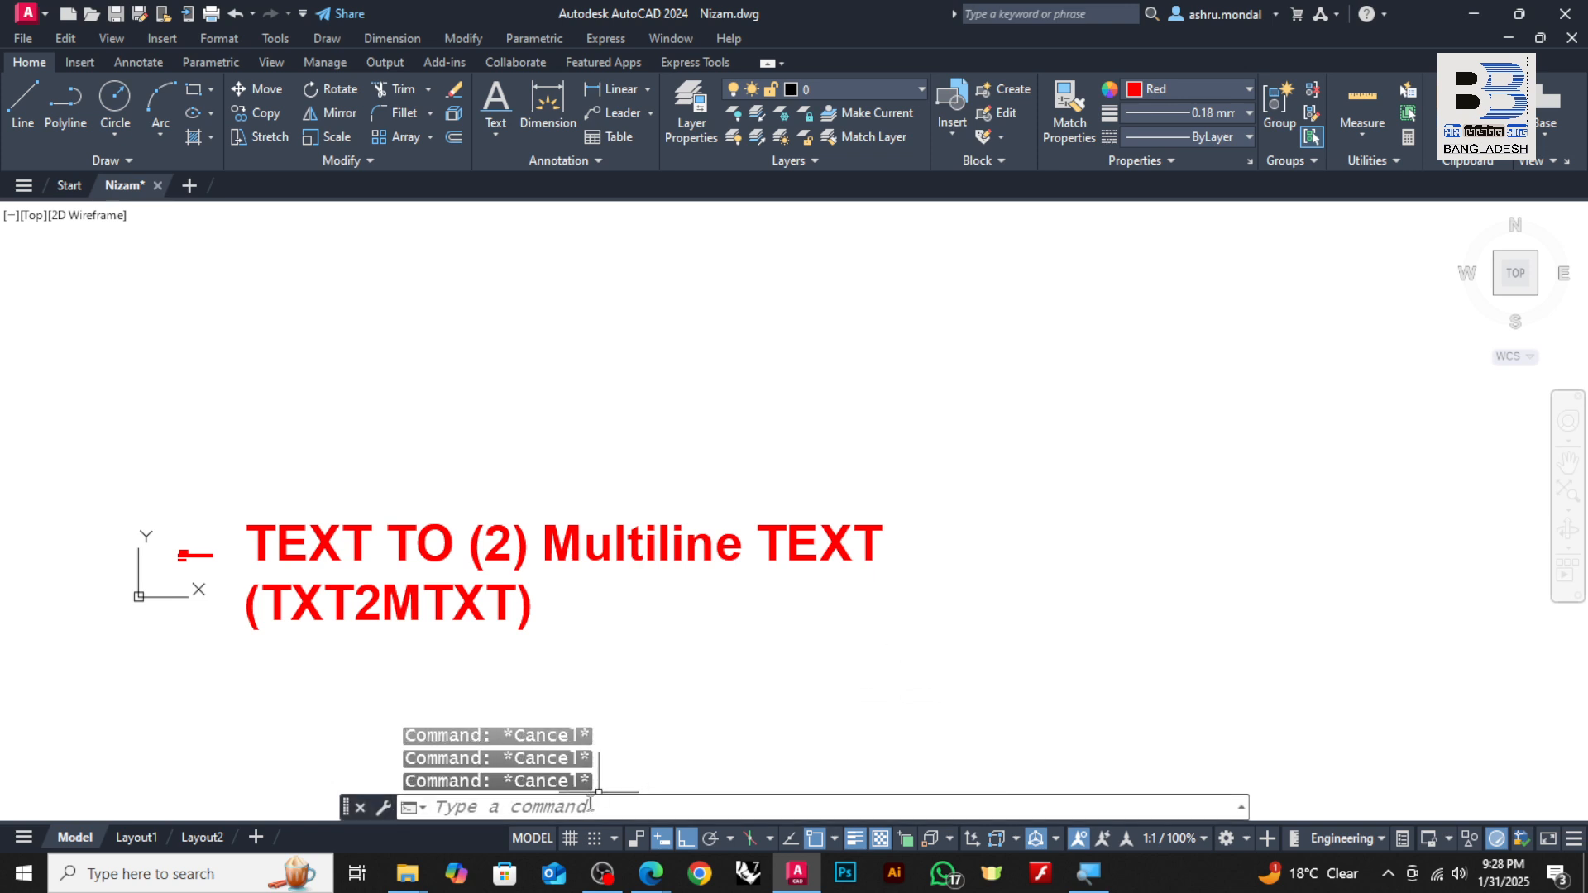
left_click(587, 808)
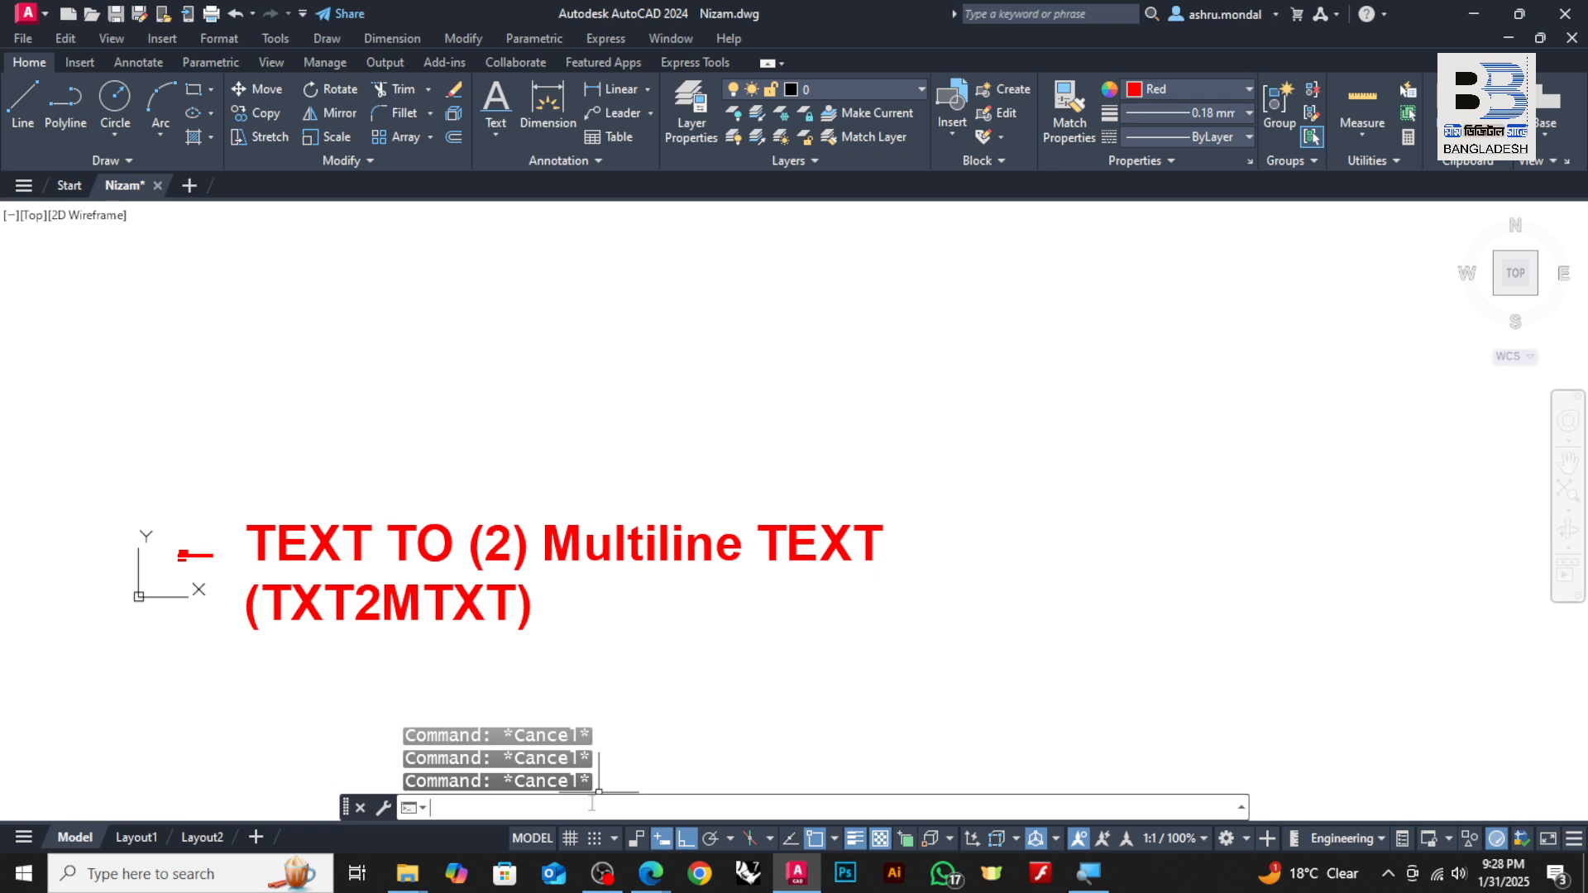
- Delete the red multiline text and the small text beside it from the drawing
scroll(648, 494, "down", 2)
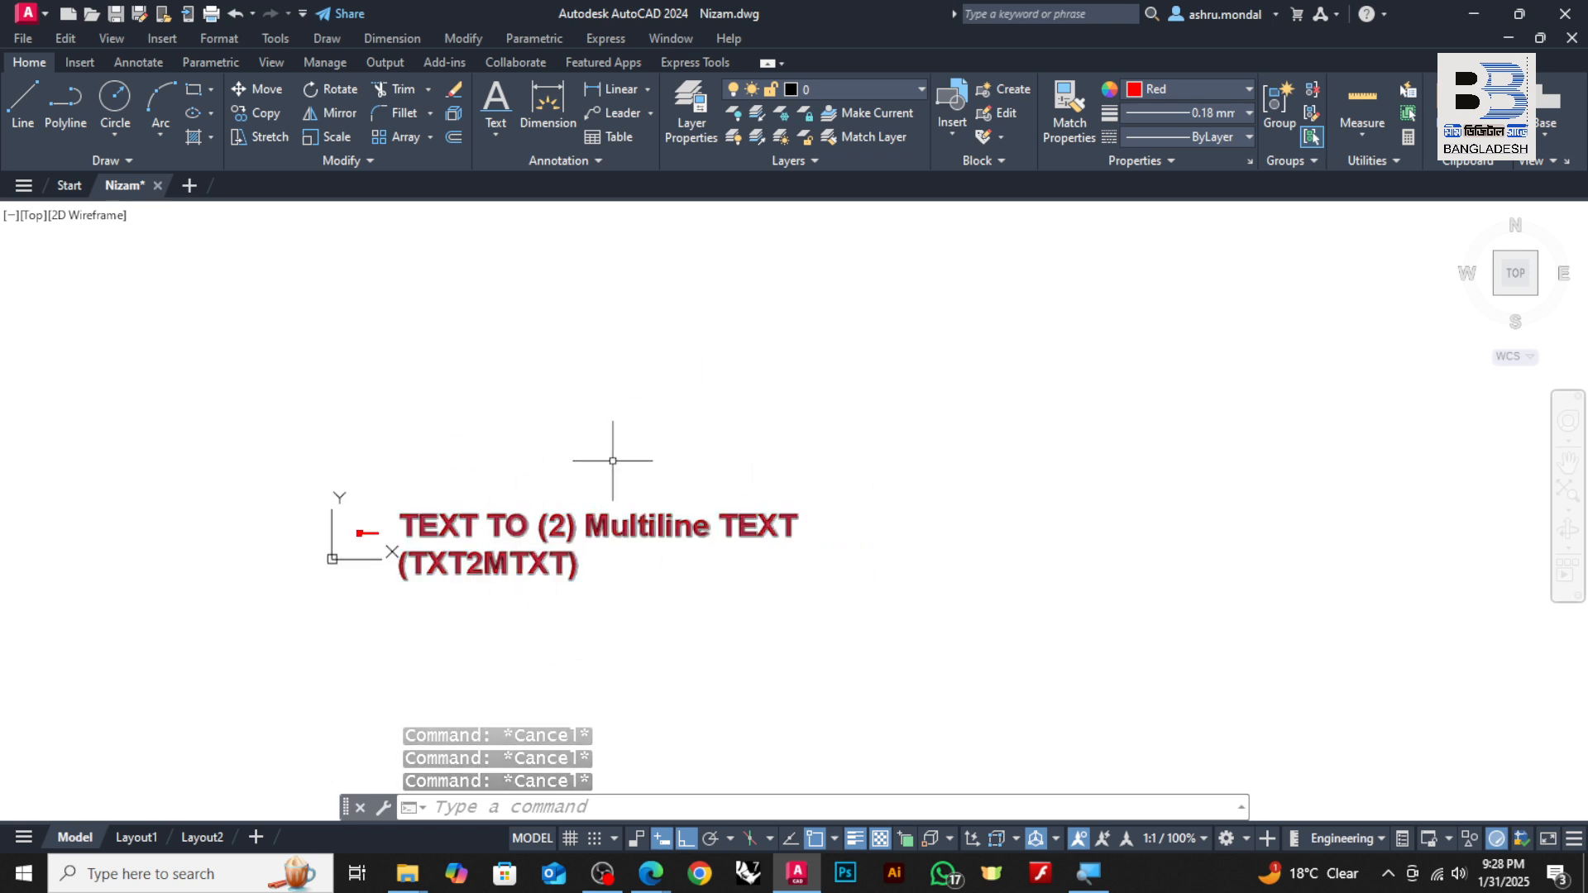
left_click(866, 382)
left_click(244, 680)
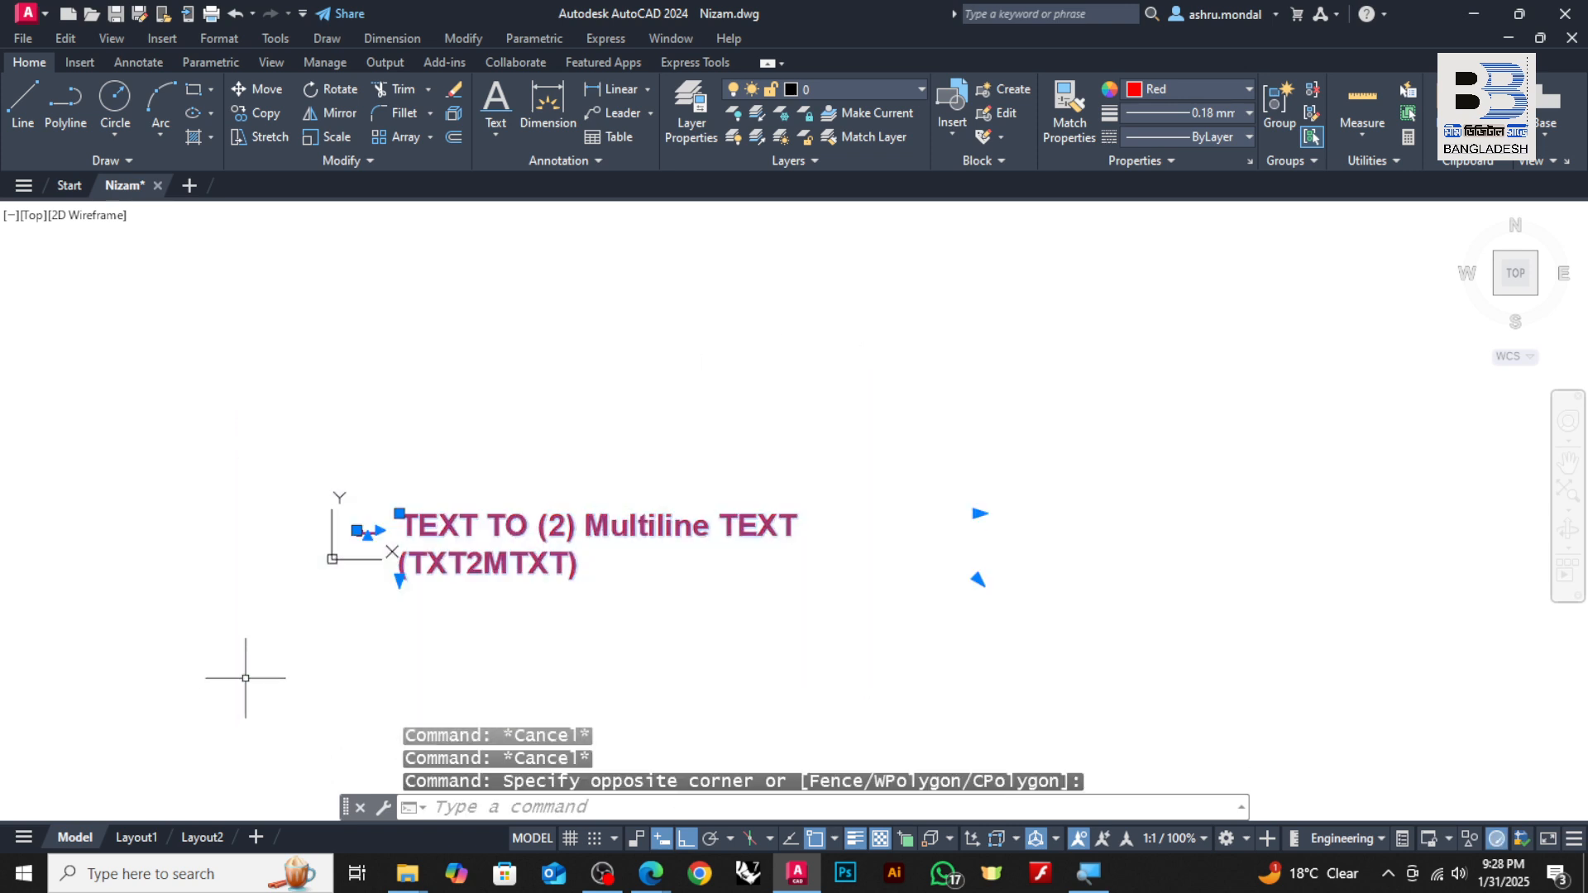
key("Delete")
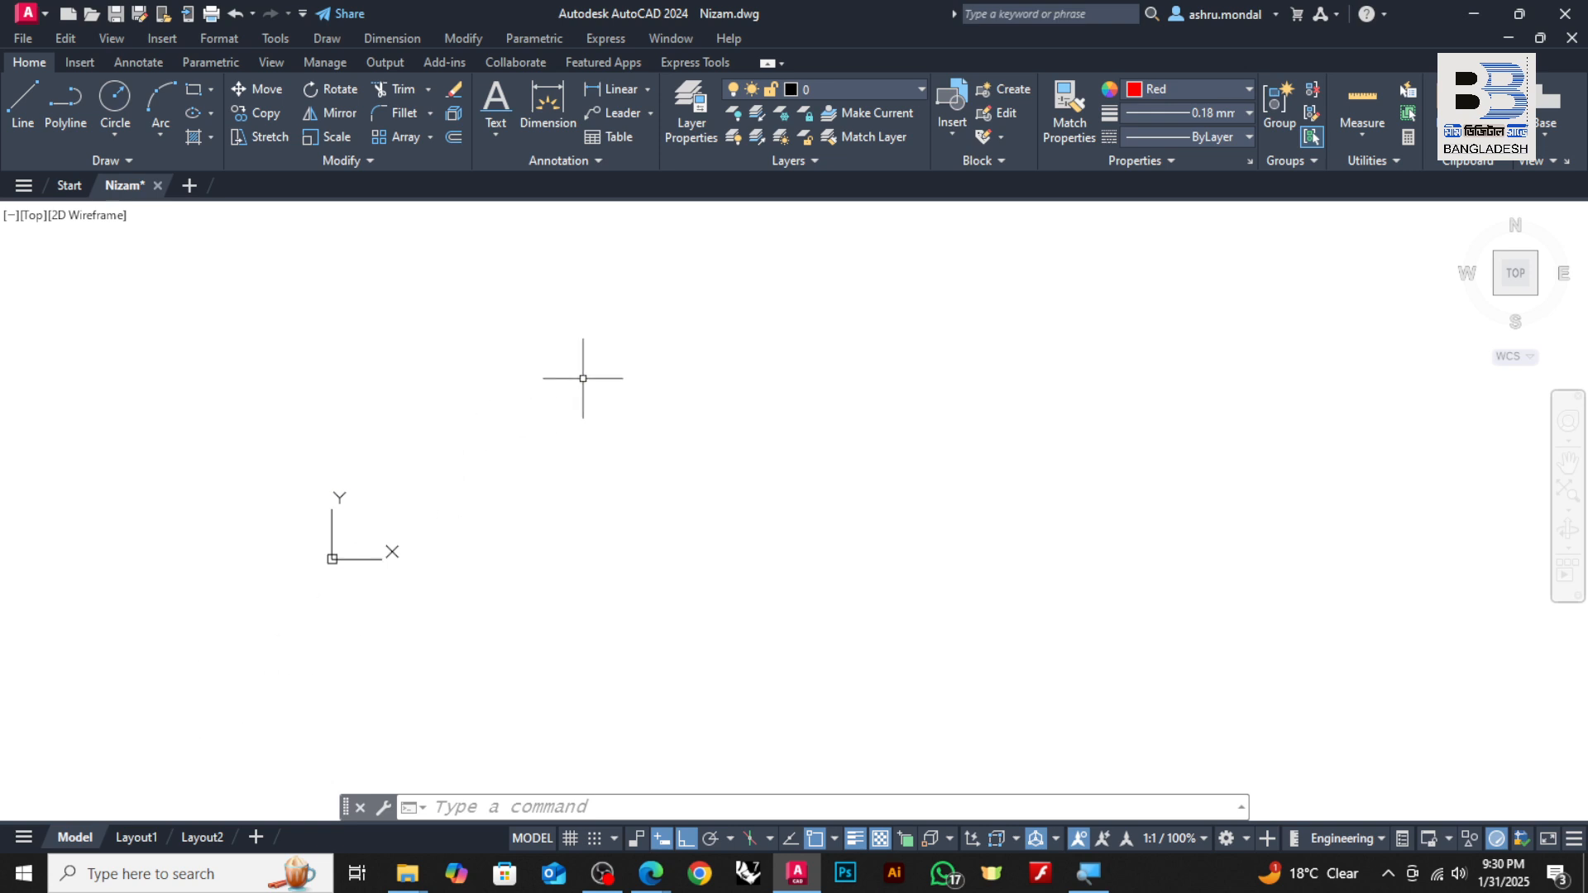
- Open the text style settings and set the Annotative style's font to SutonnyMJ
scroll(463, 414, "up", 3)
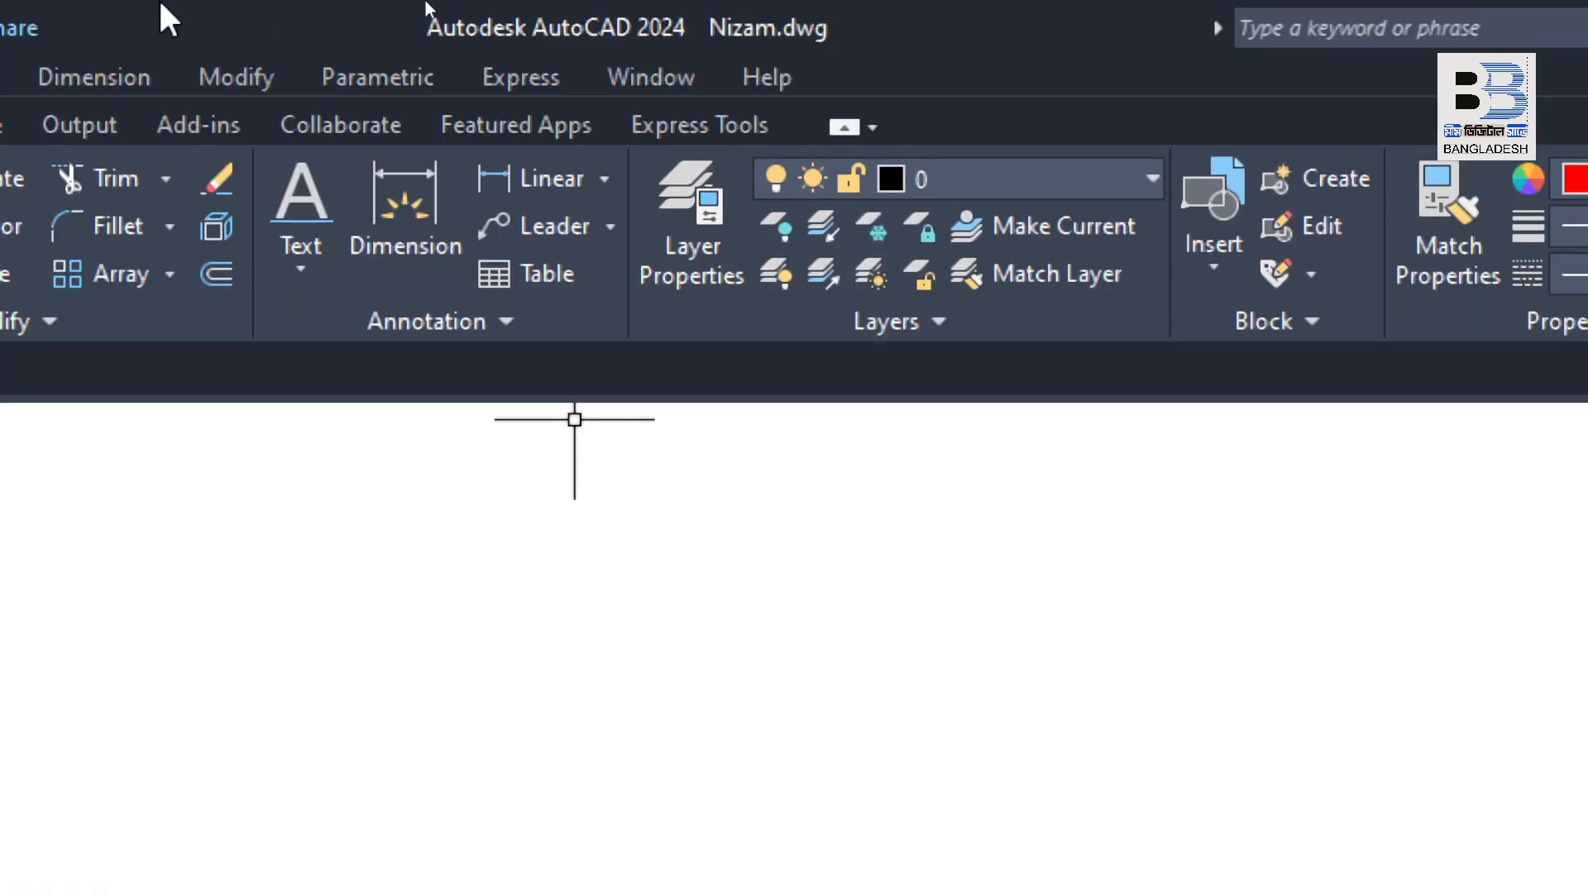
left_click(209, 76)
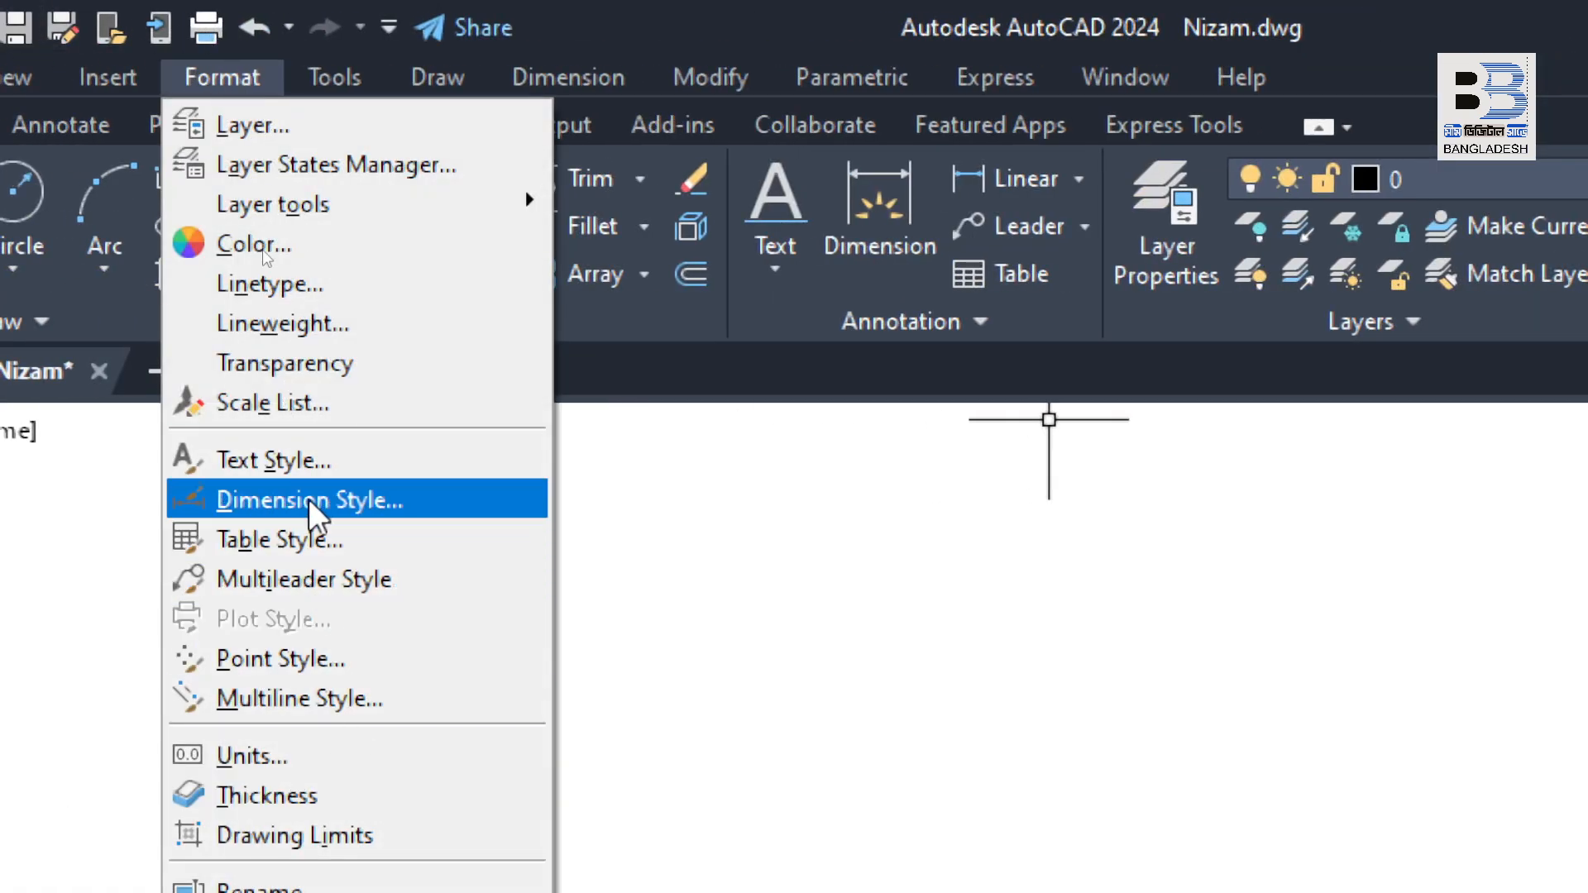
left_click(315, 463)
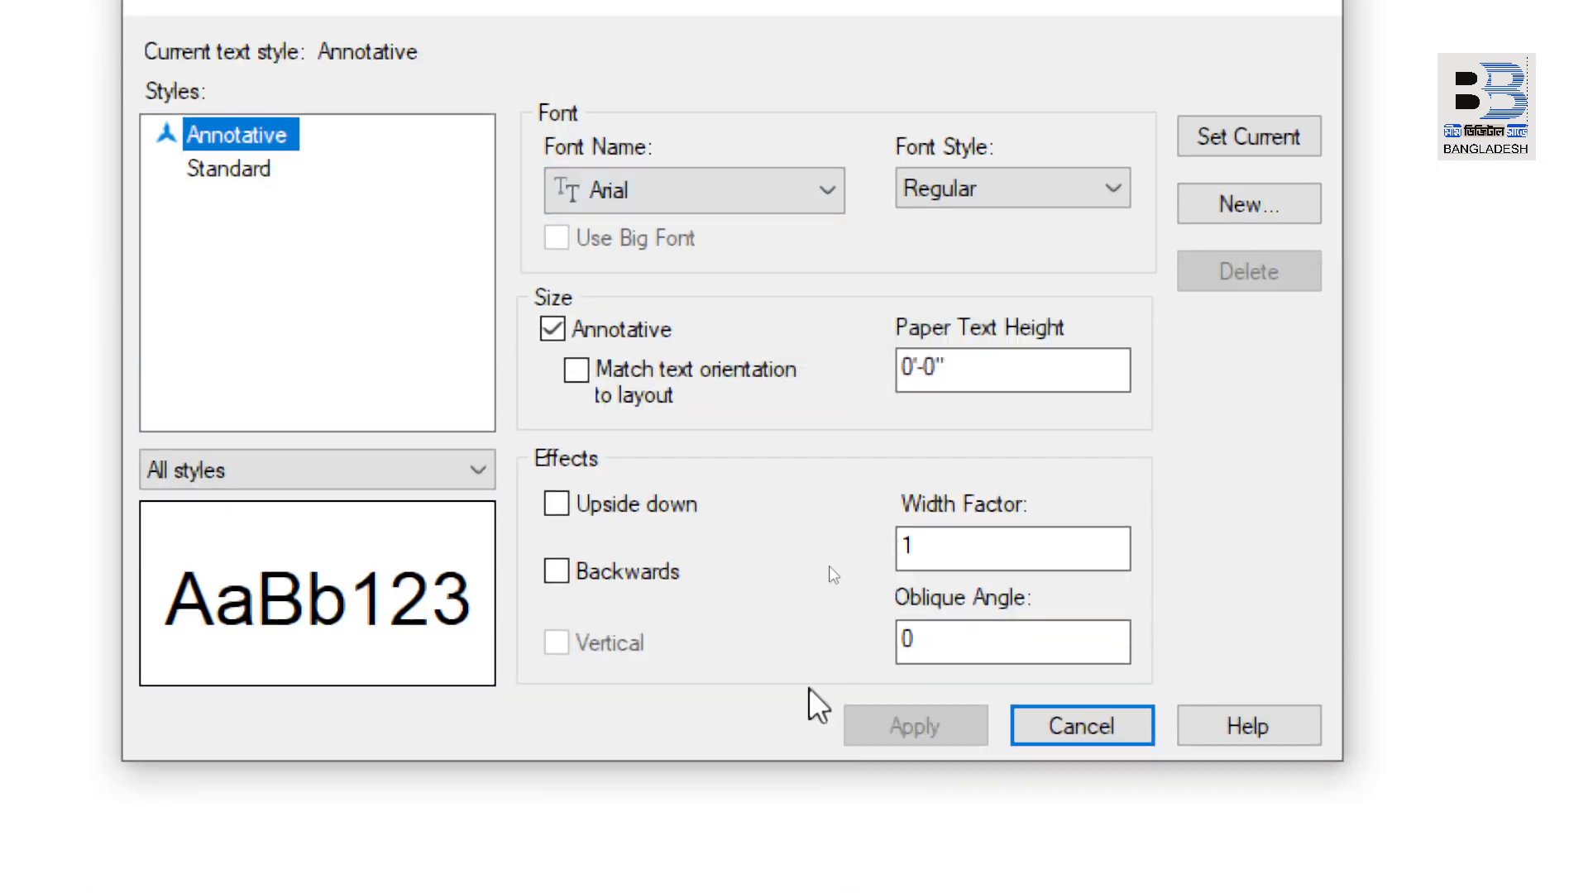
left_click(749, 198)
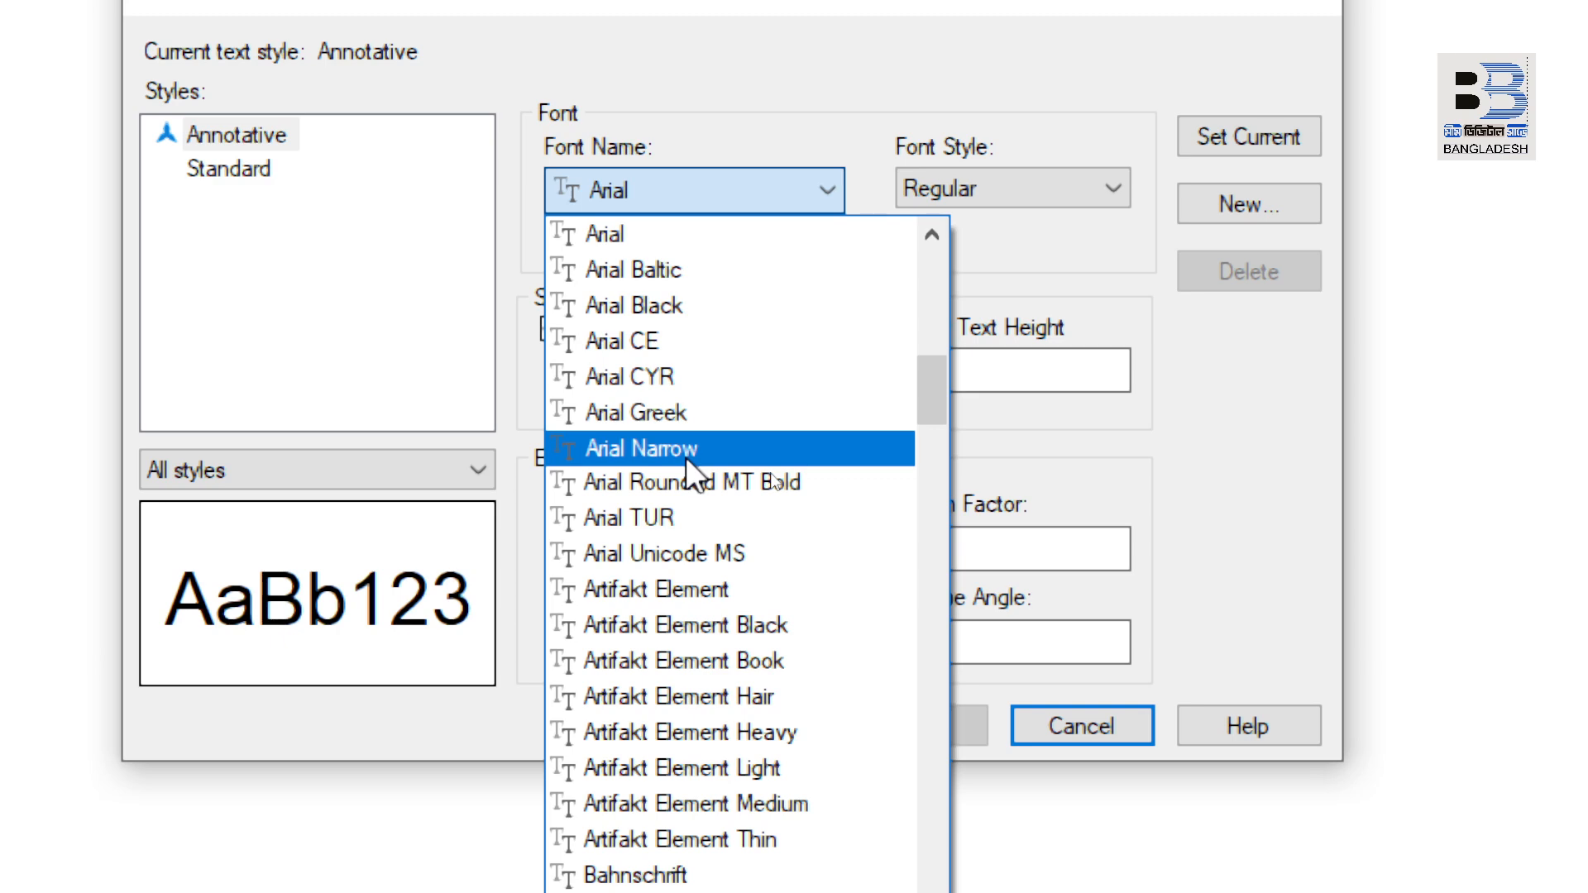
scroll(691, 569, "down", 12)
scroll(681, 595, "down", 20)
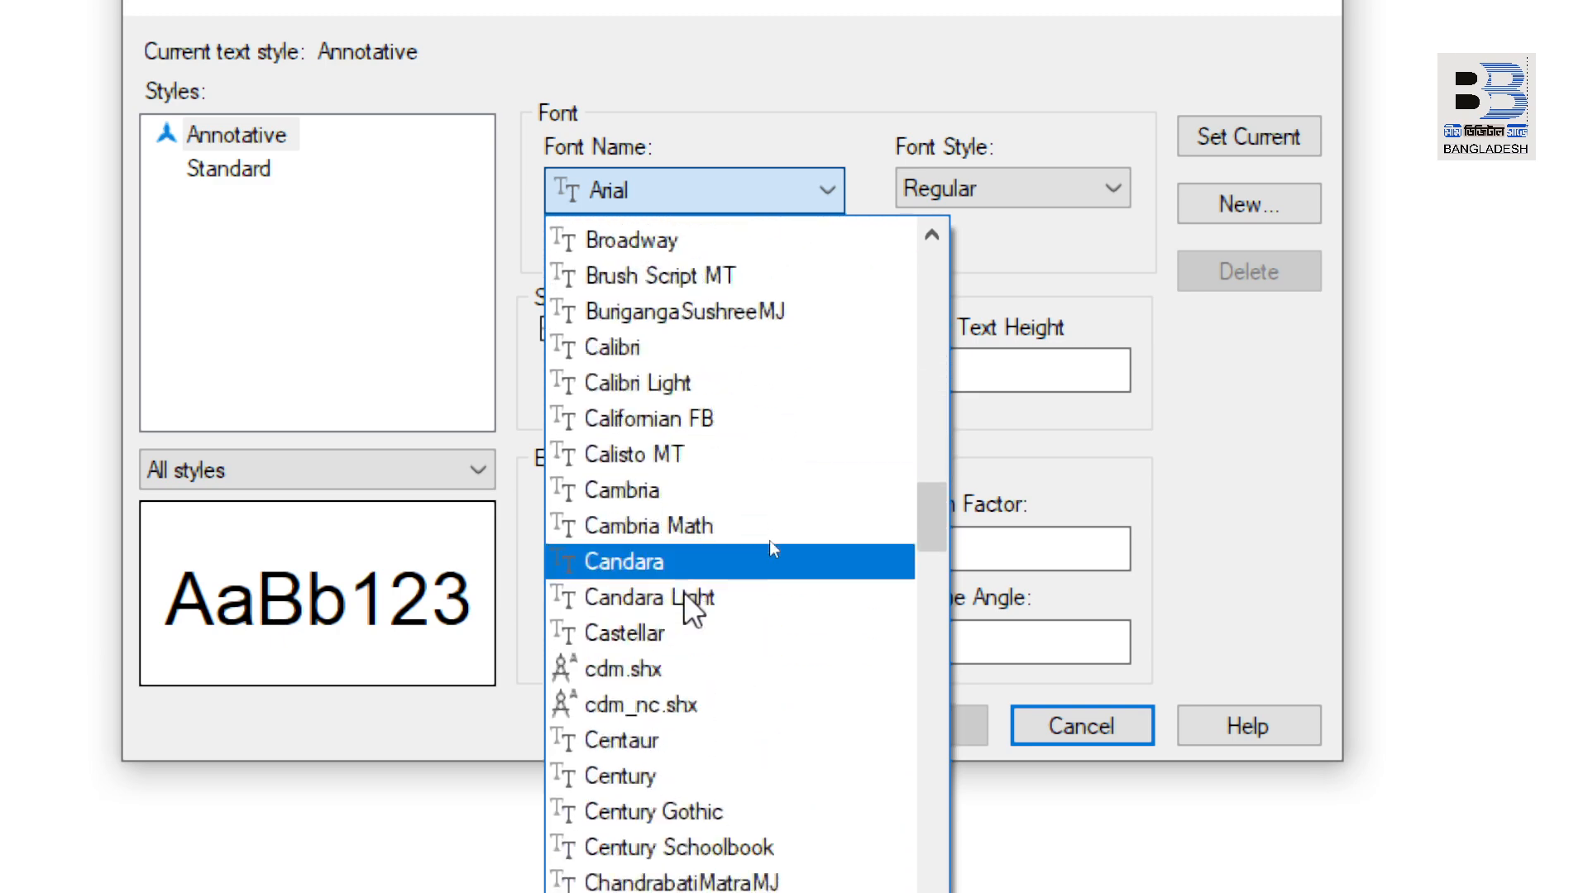
scroll(692, 590, "down", 17)
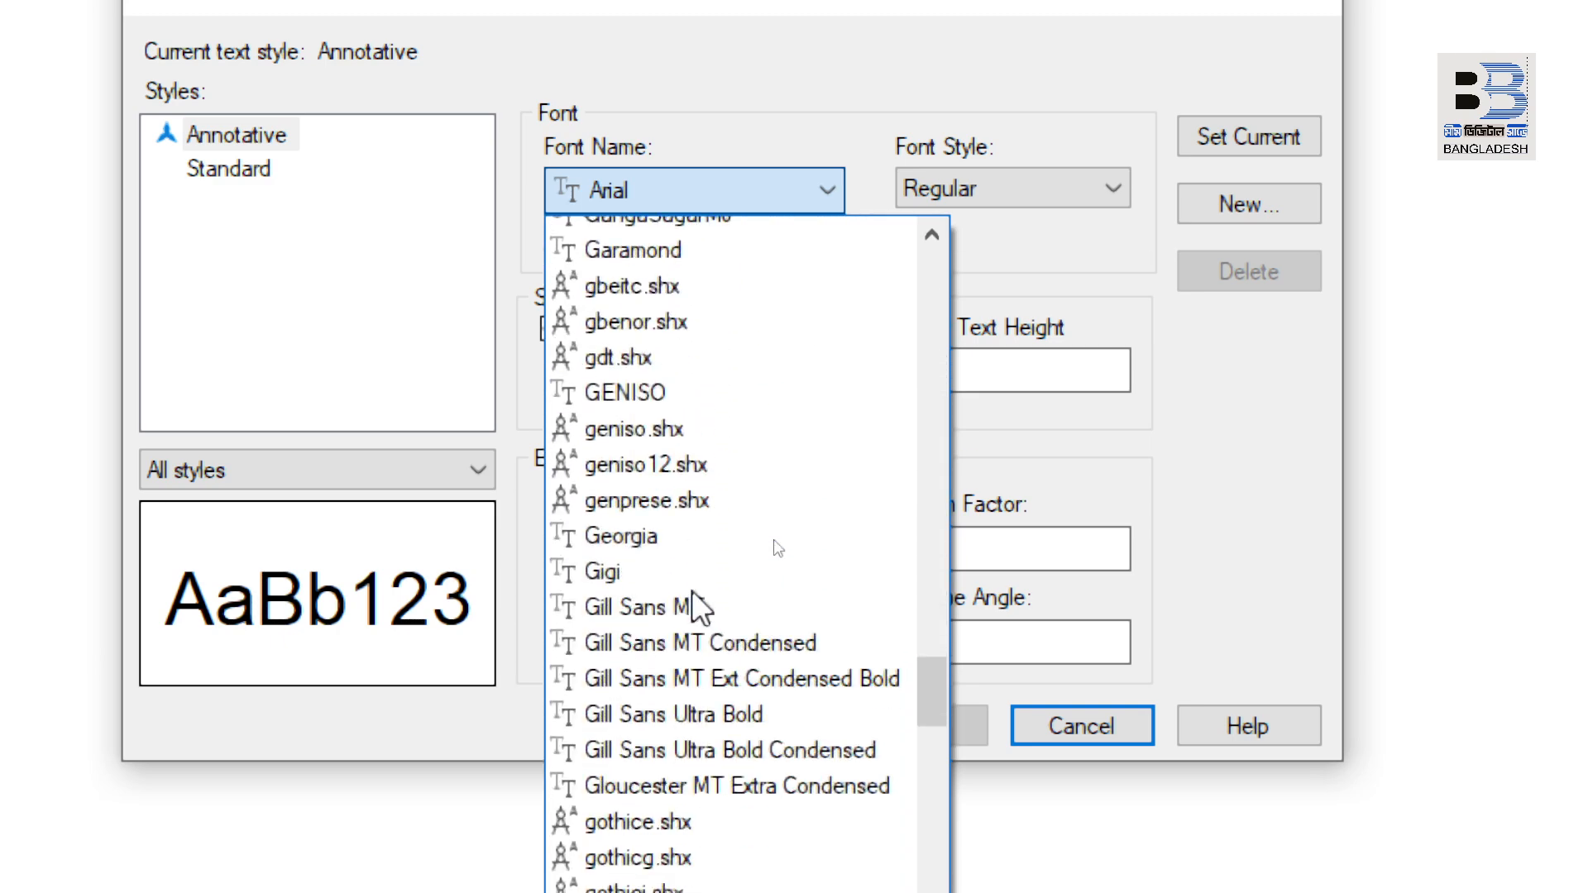
scroll(692, 589, "down", 17)
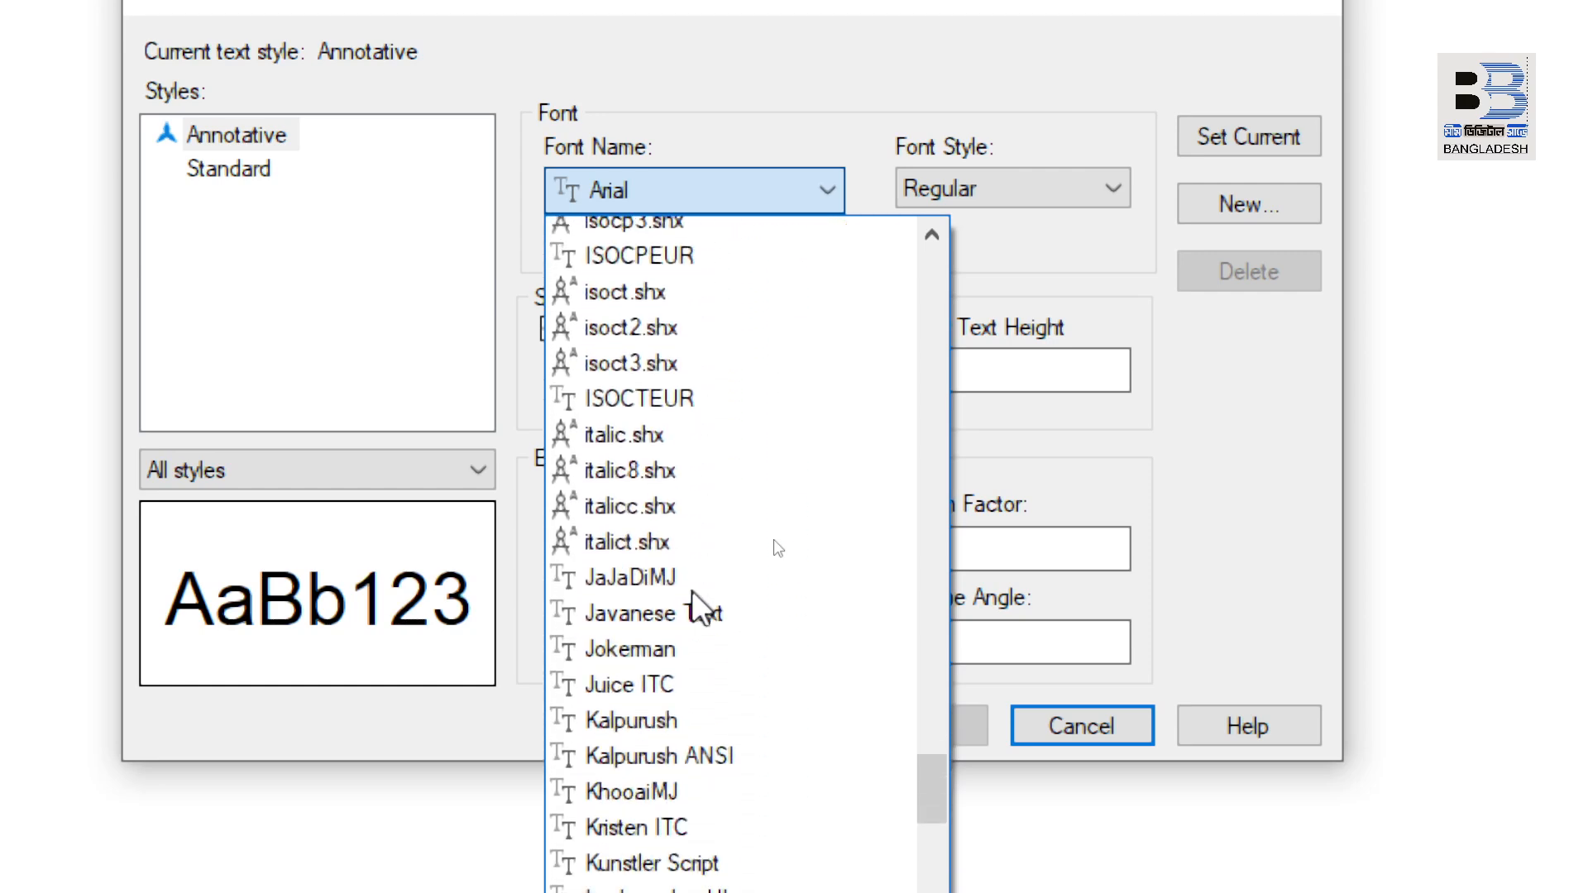
scroll(691, 589, "down", 18)
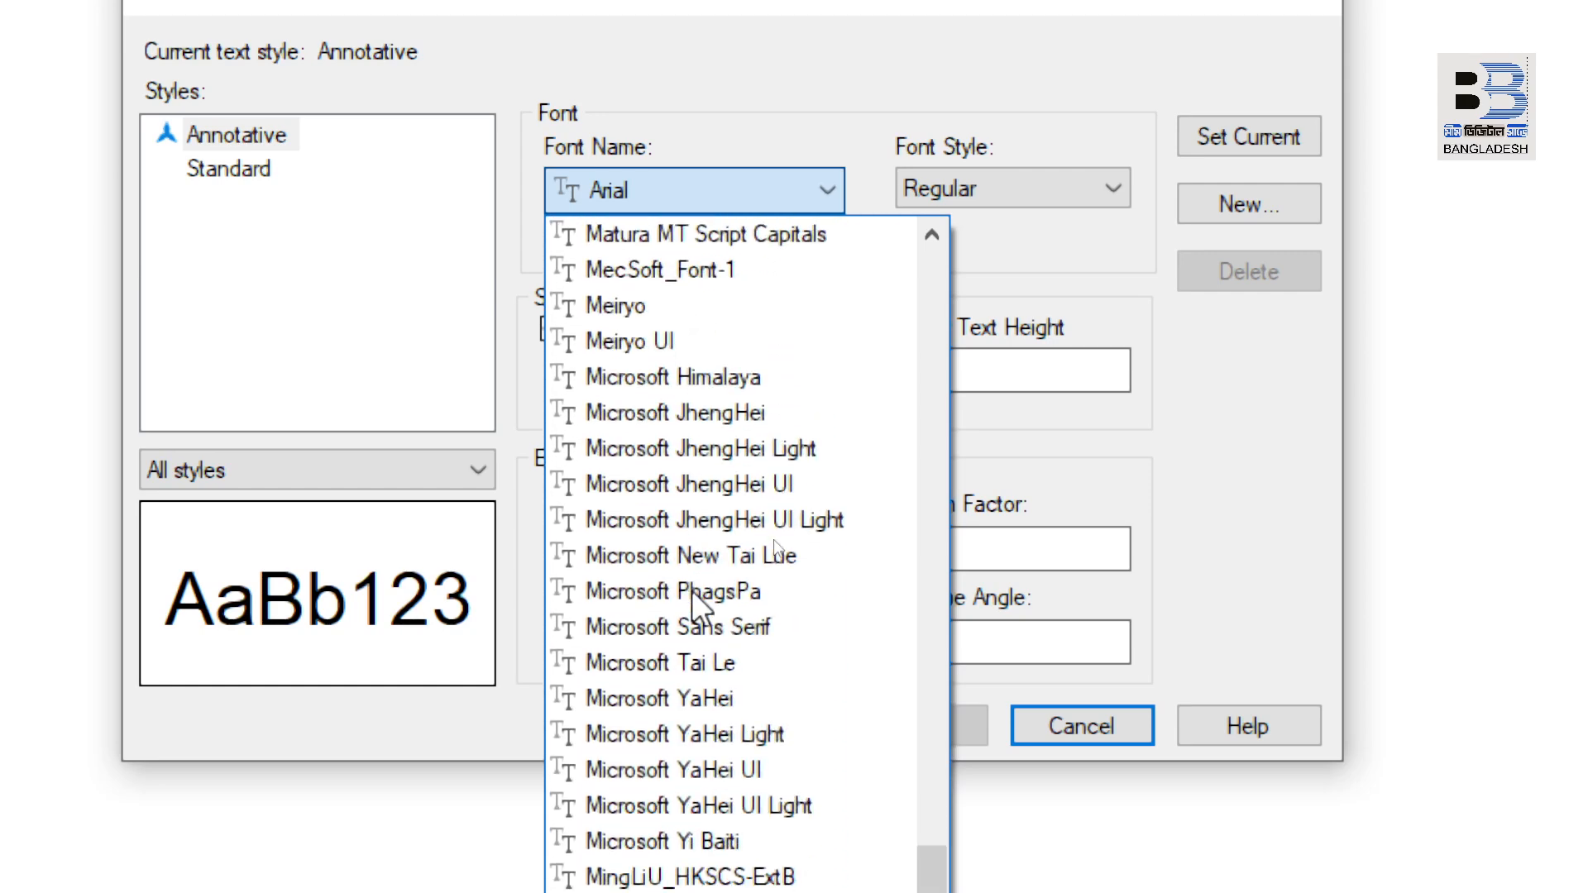
scroll(693, 589, "down", 18)
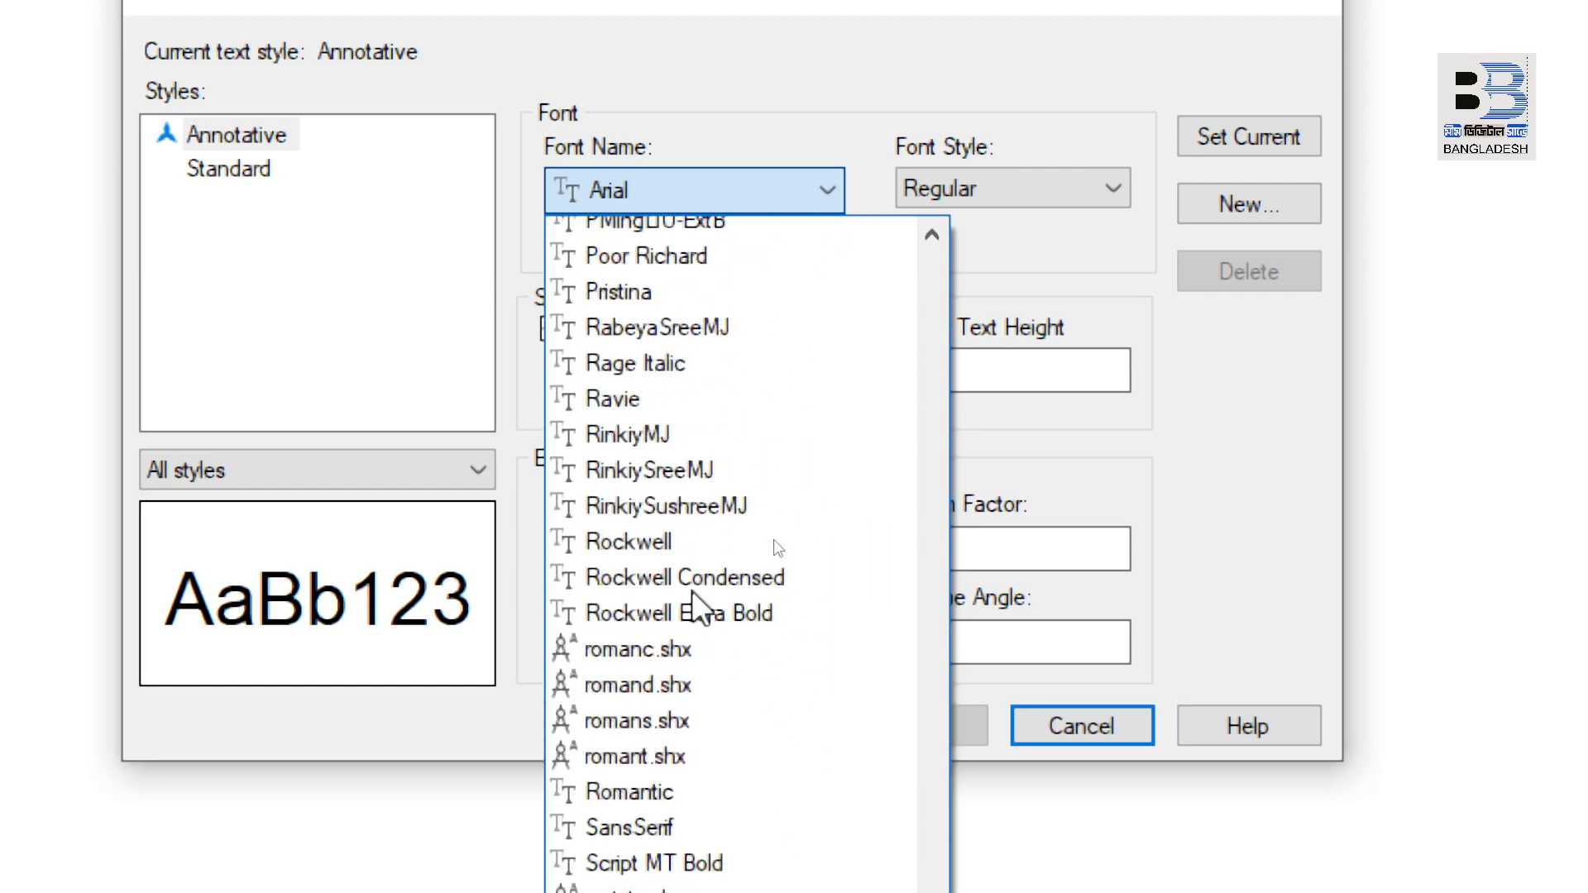
scroll(693, 588, "down", 16)
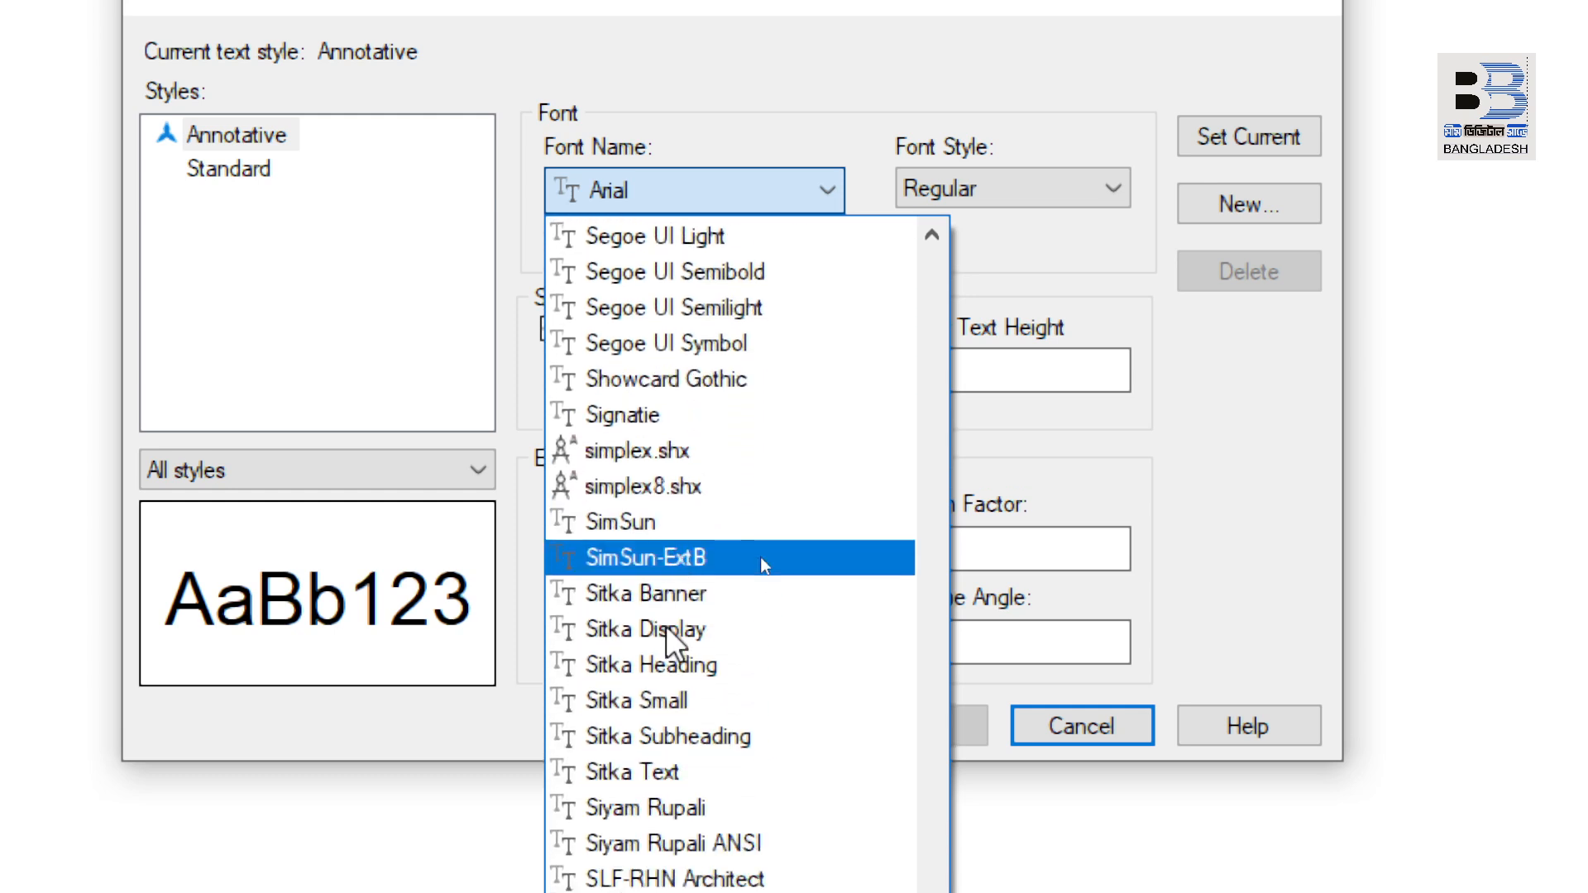
scroll(658, 702, "down", 3)
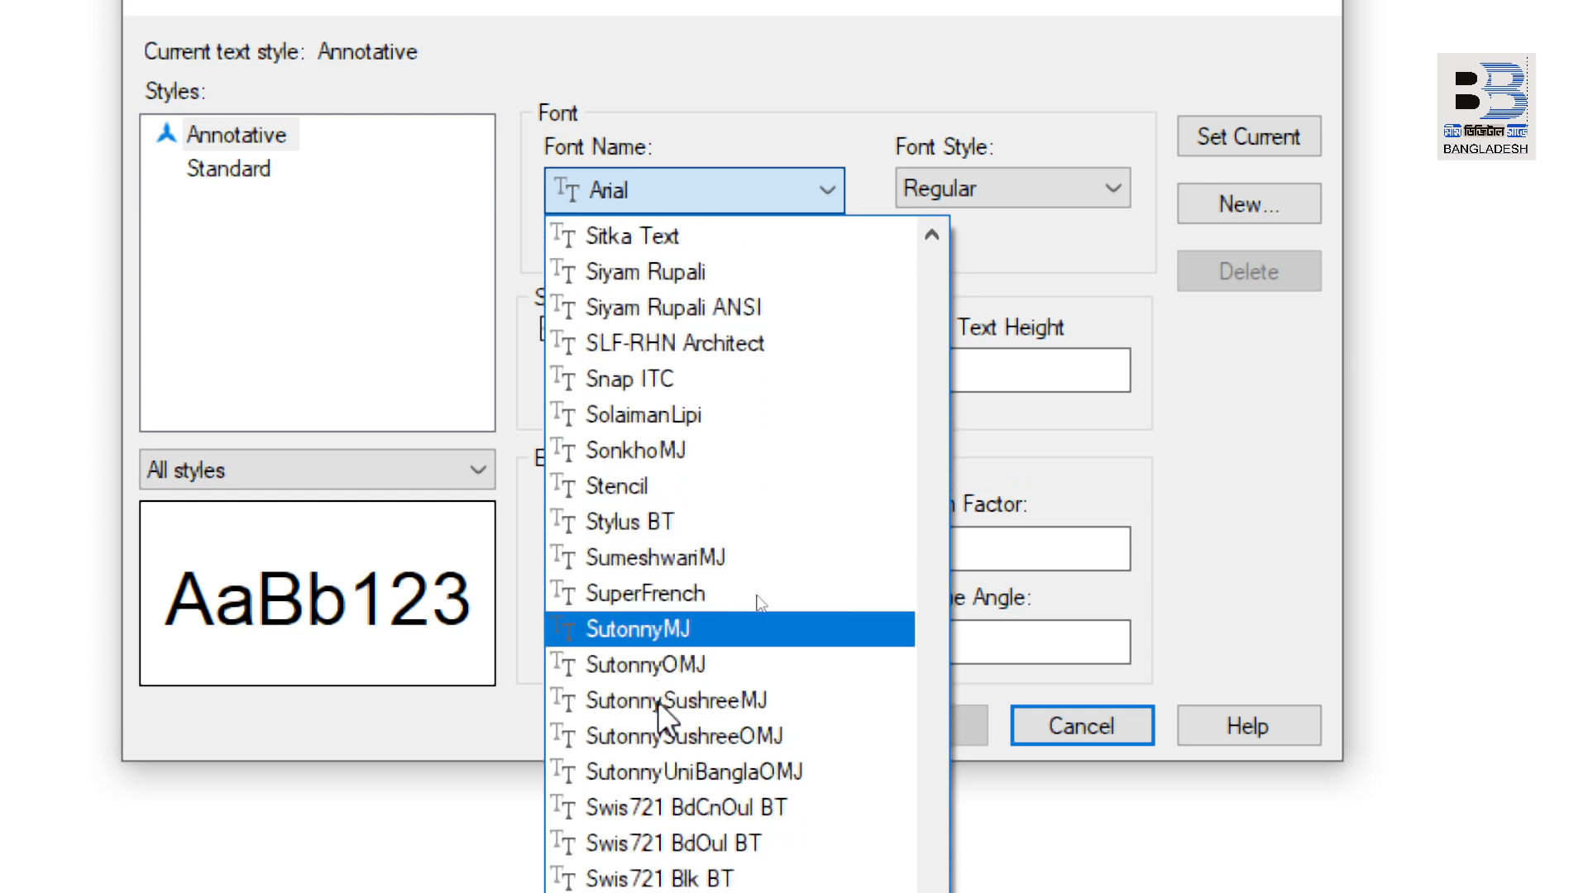
left_click(656, 481)
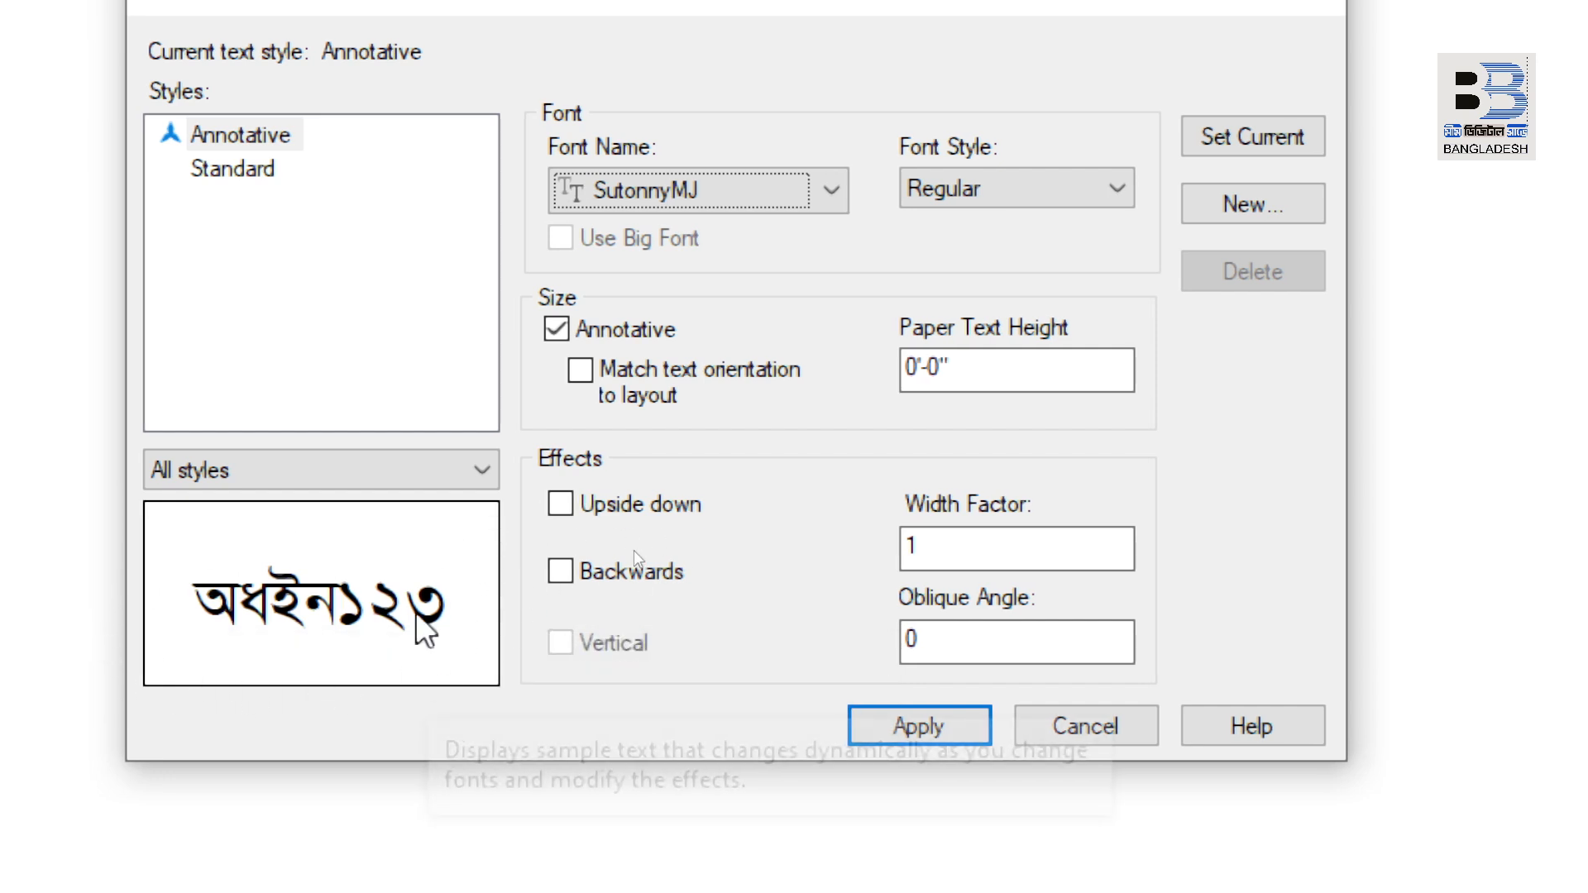
- Set the Annotative style's font style to Bold, make it the current text style and close the settings
left_click(1027, 188)
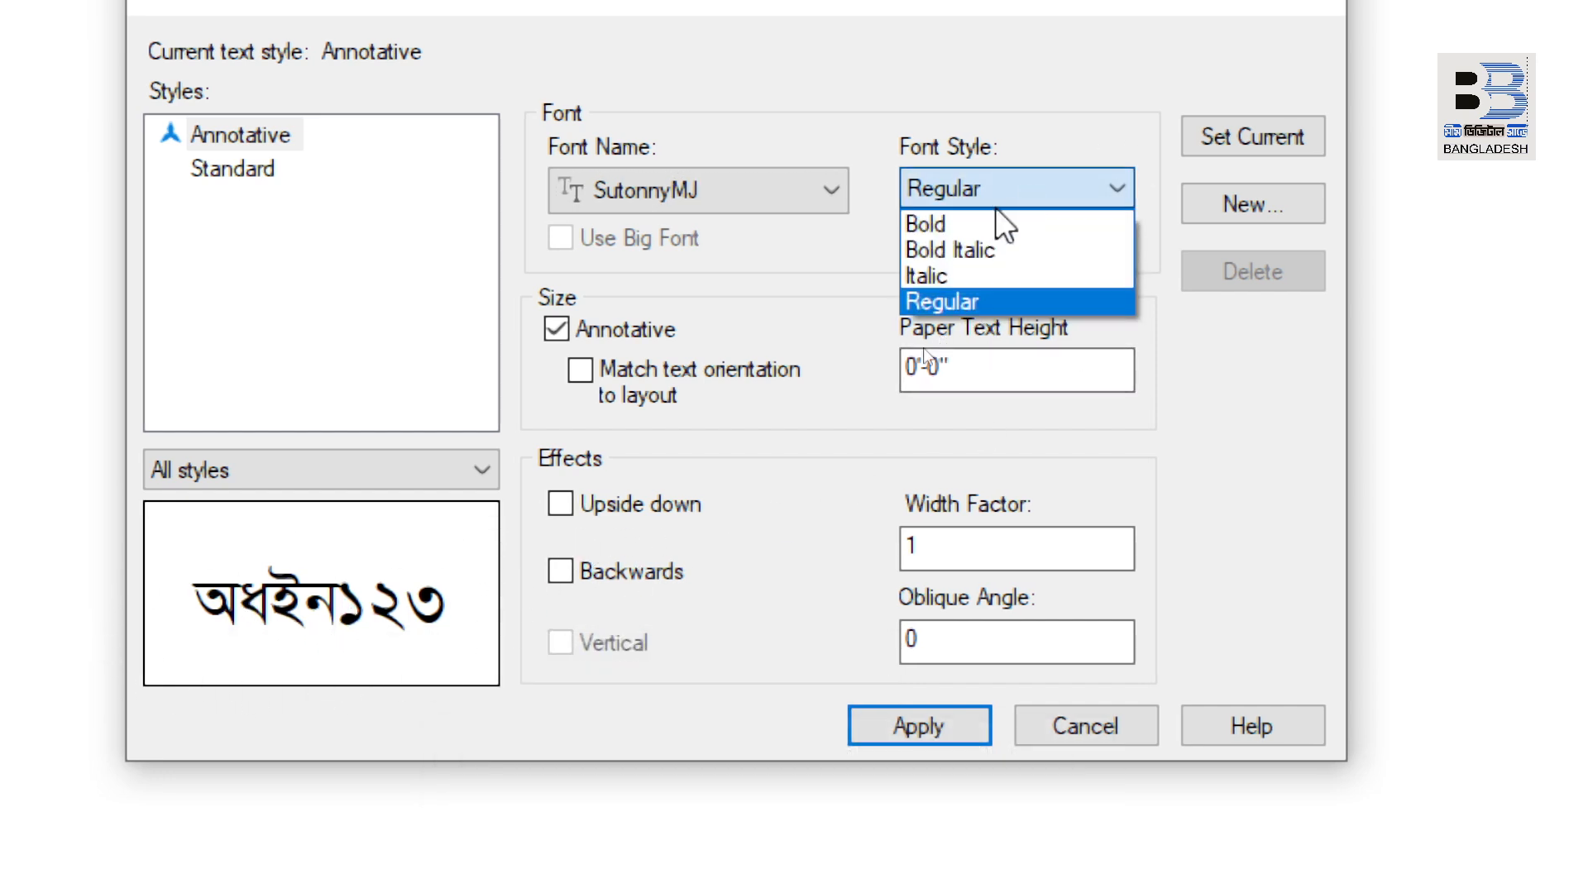
left_click(953, 231)
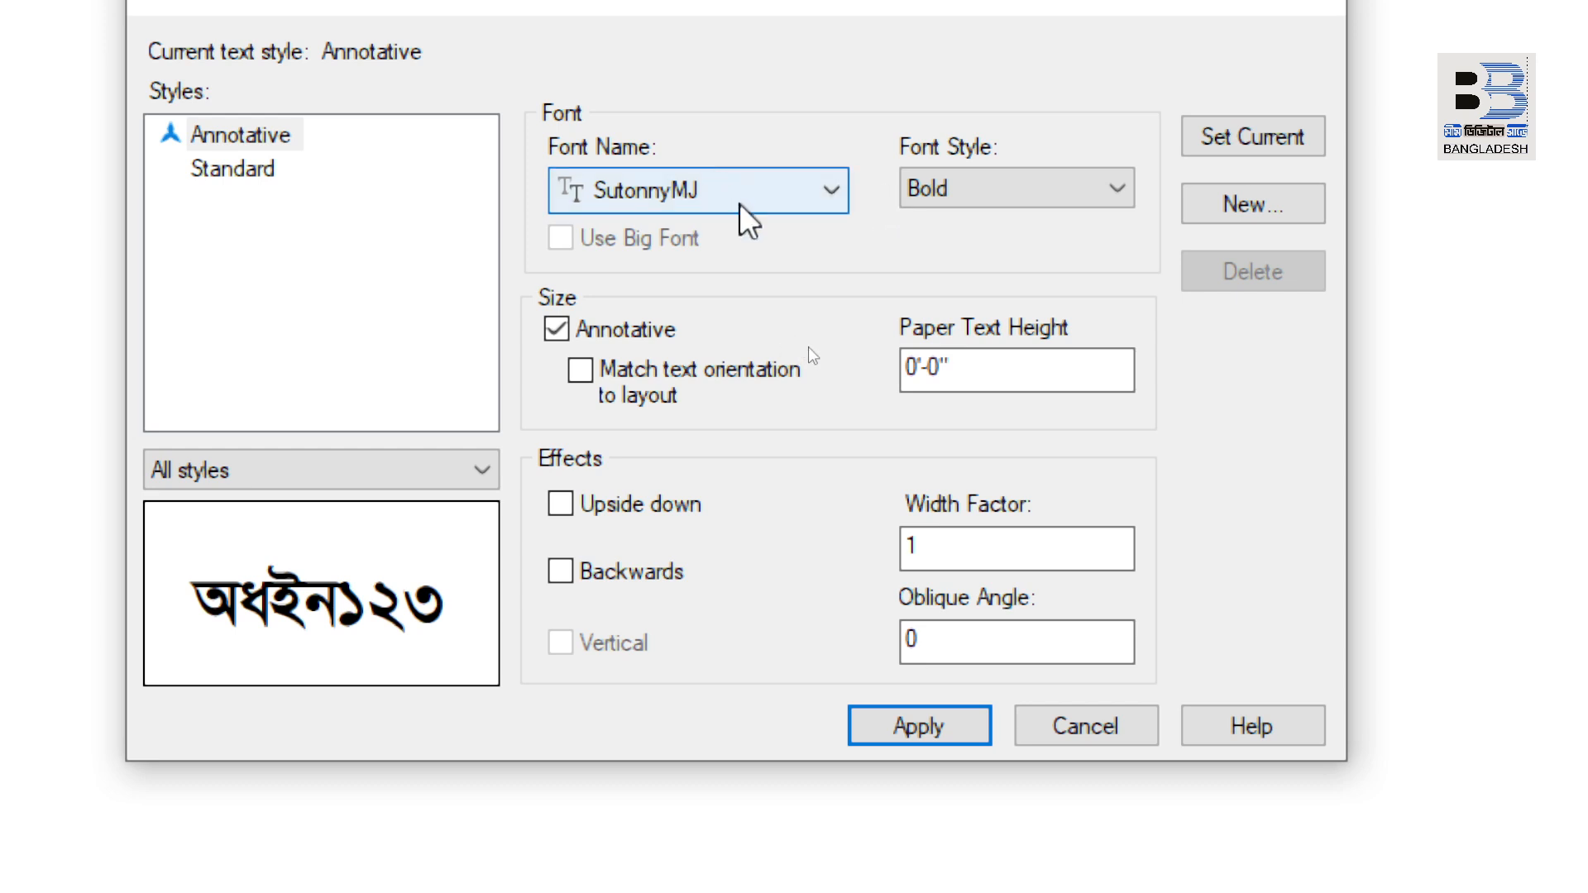
left_click(997, 190)
left_click(921, 220)
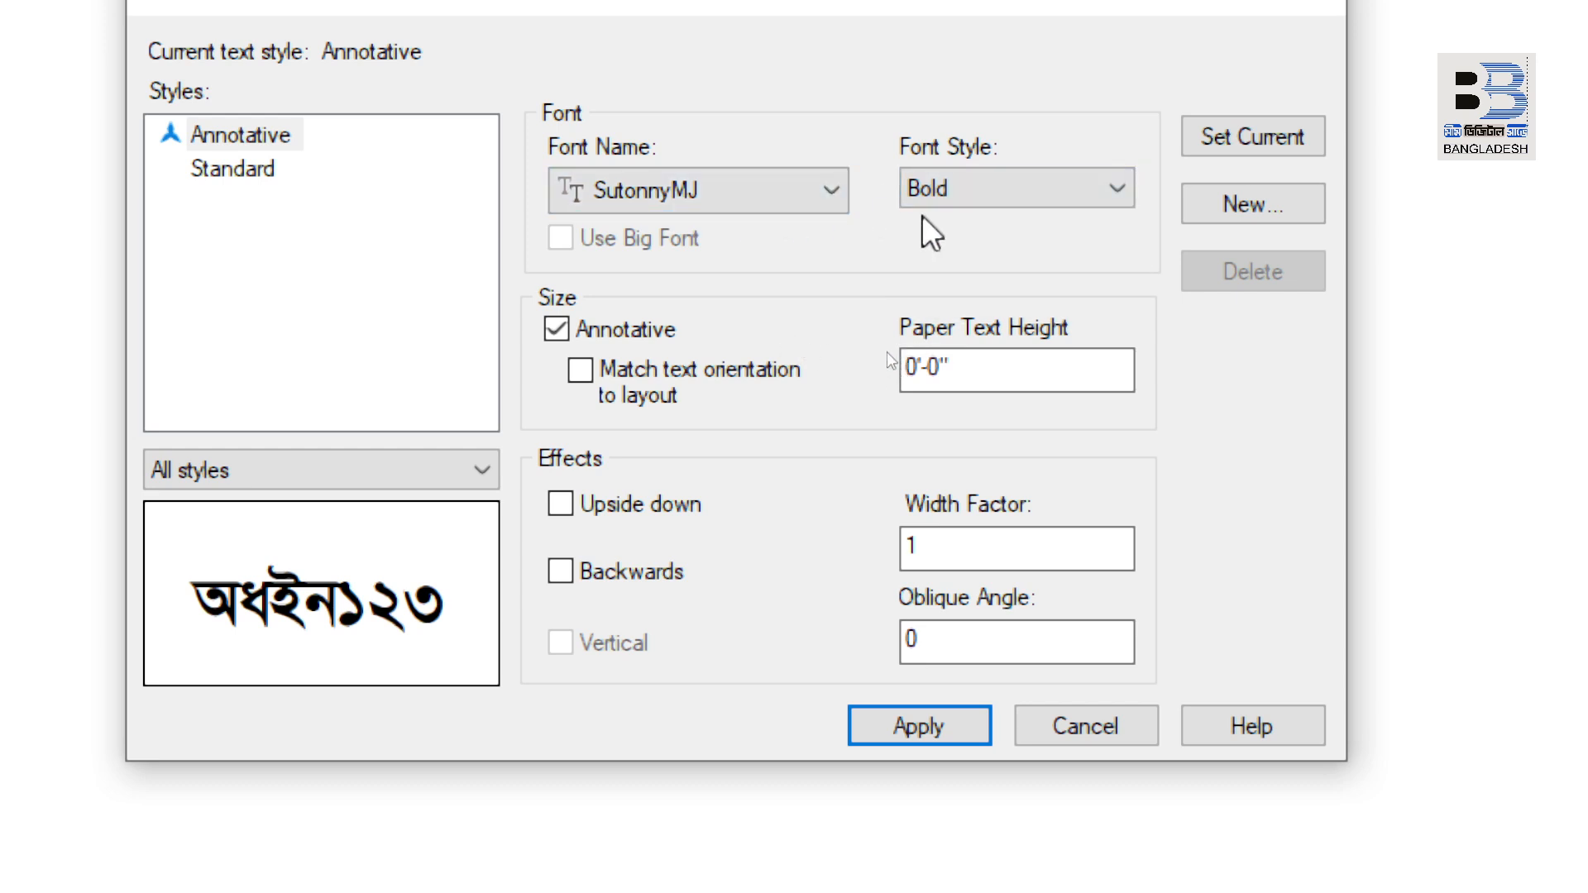
left_click(1272, 136)
left_click(756, 476)
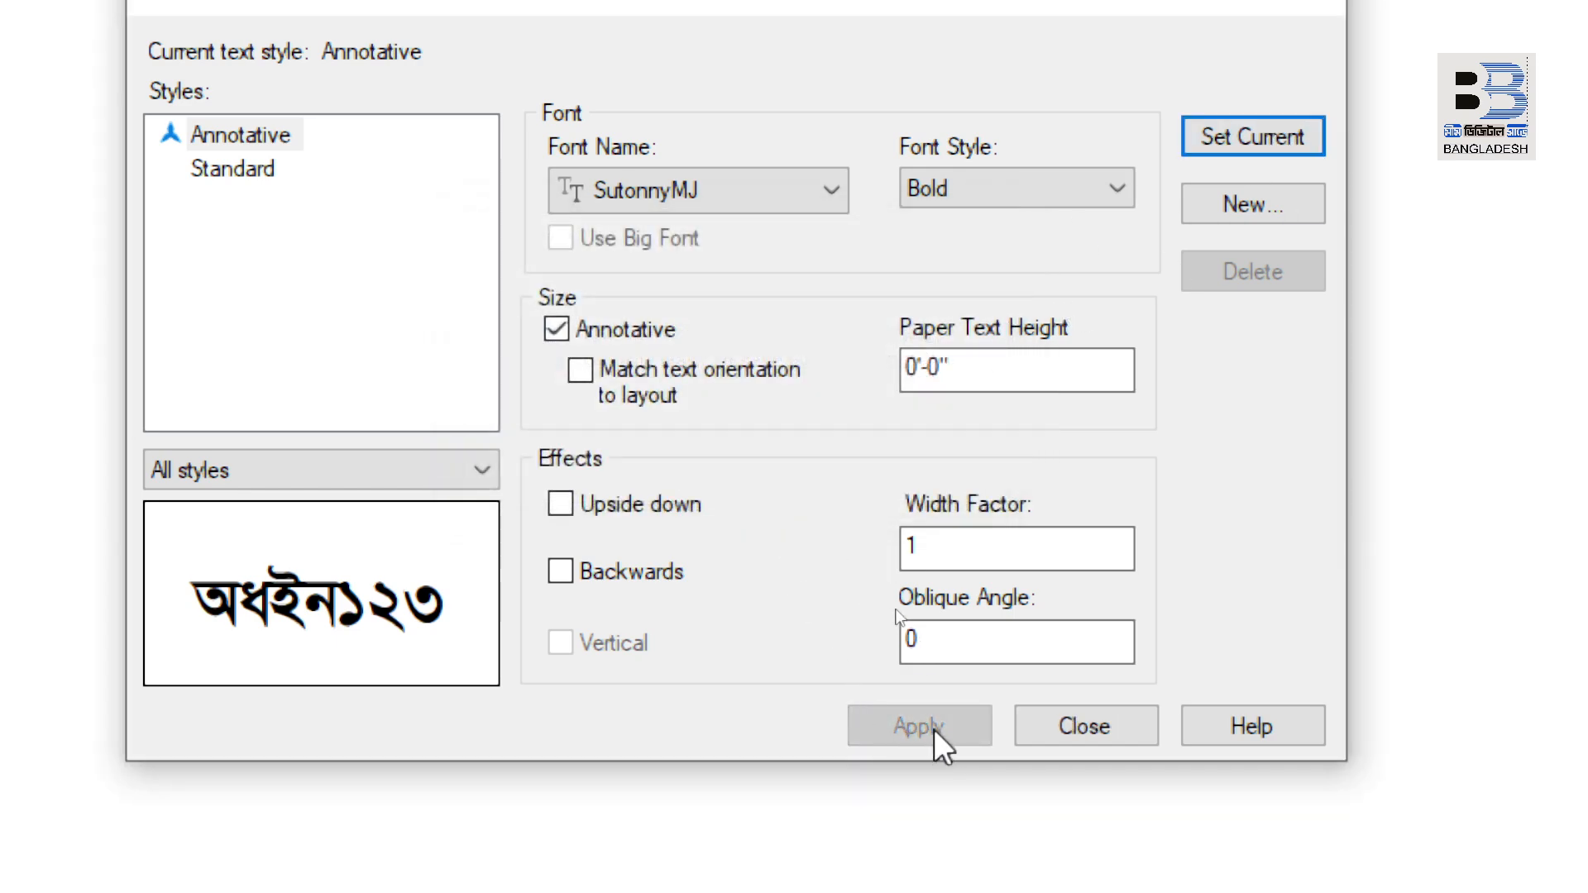
left_click(1085, 728)
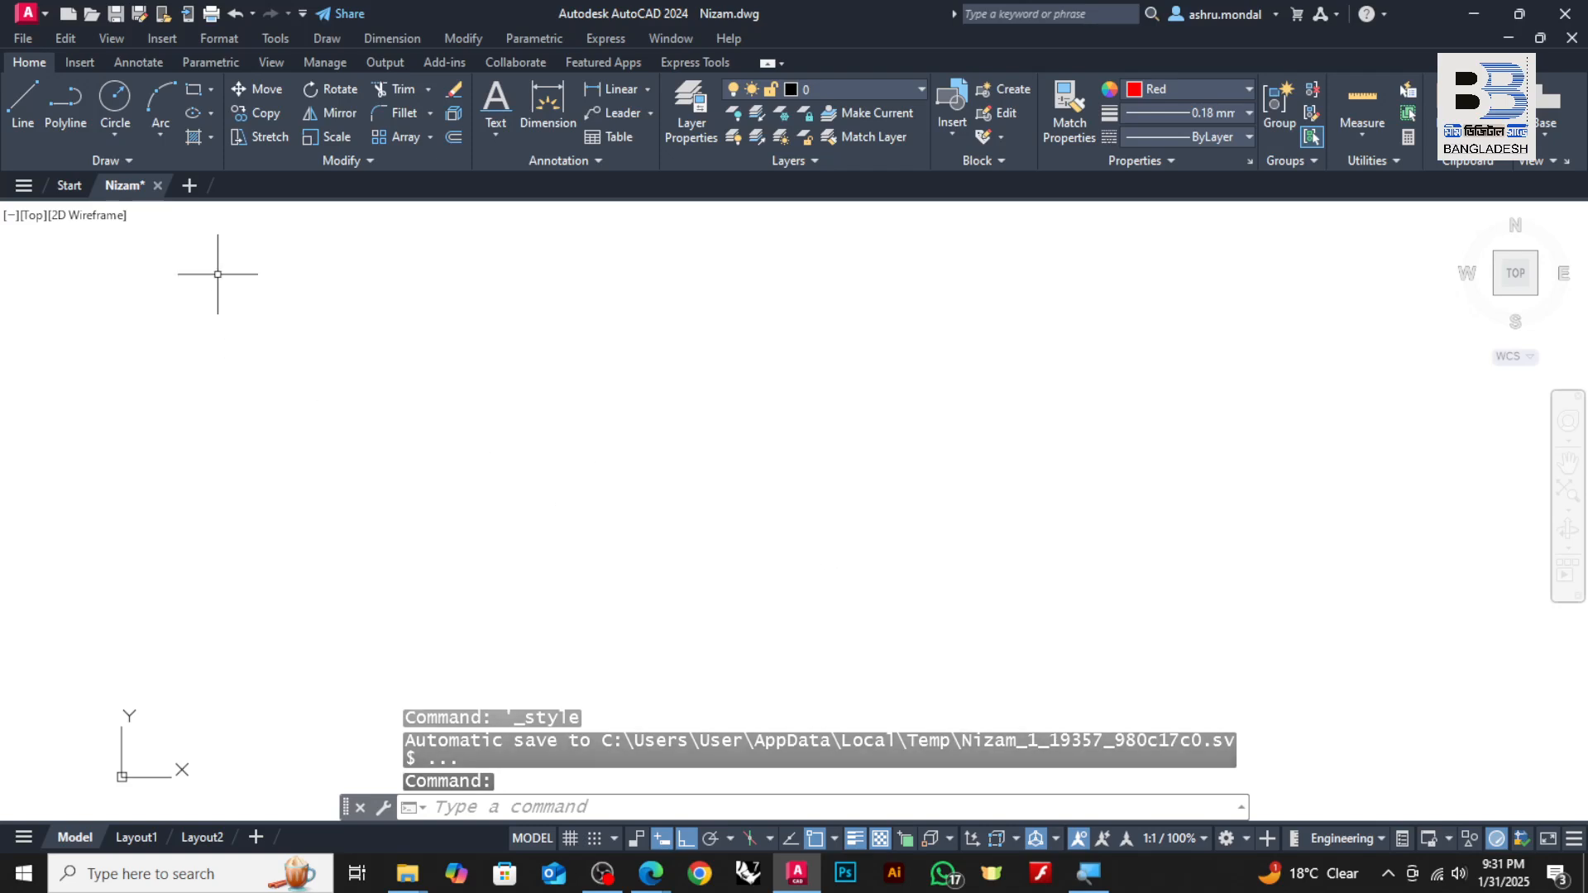
- Accept the 1:1 annotation scale and create a multiline text box in the empty drawing area
left_click(495, 103)
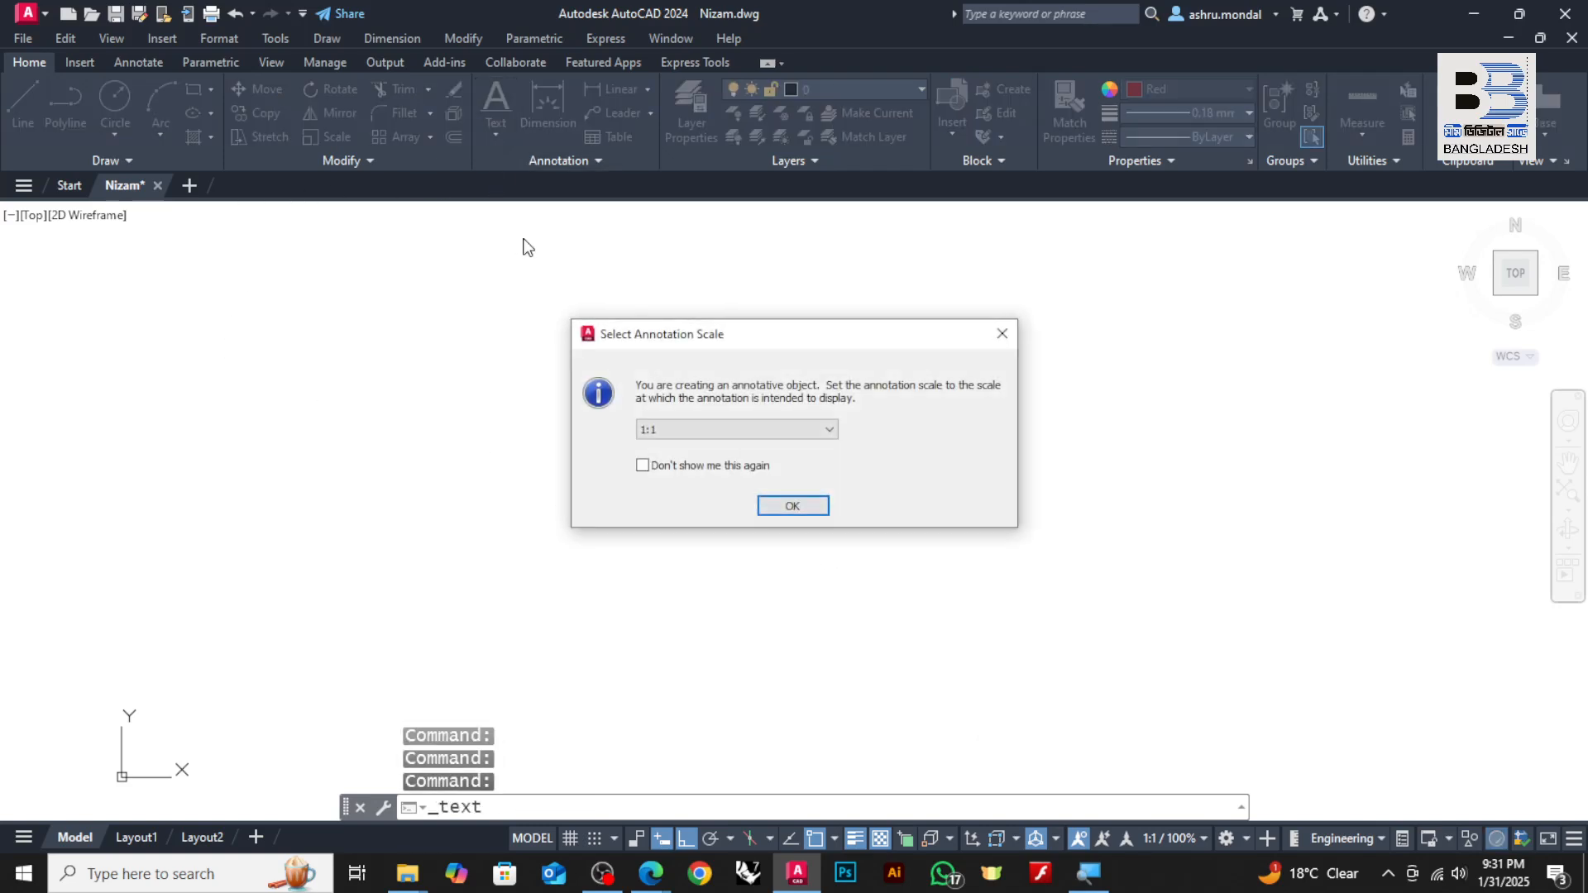
left_click(792, 505)
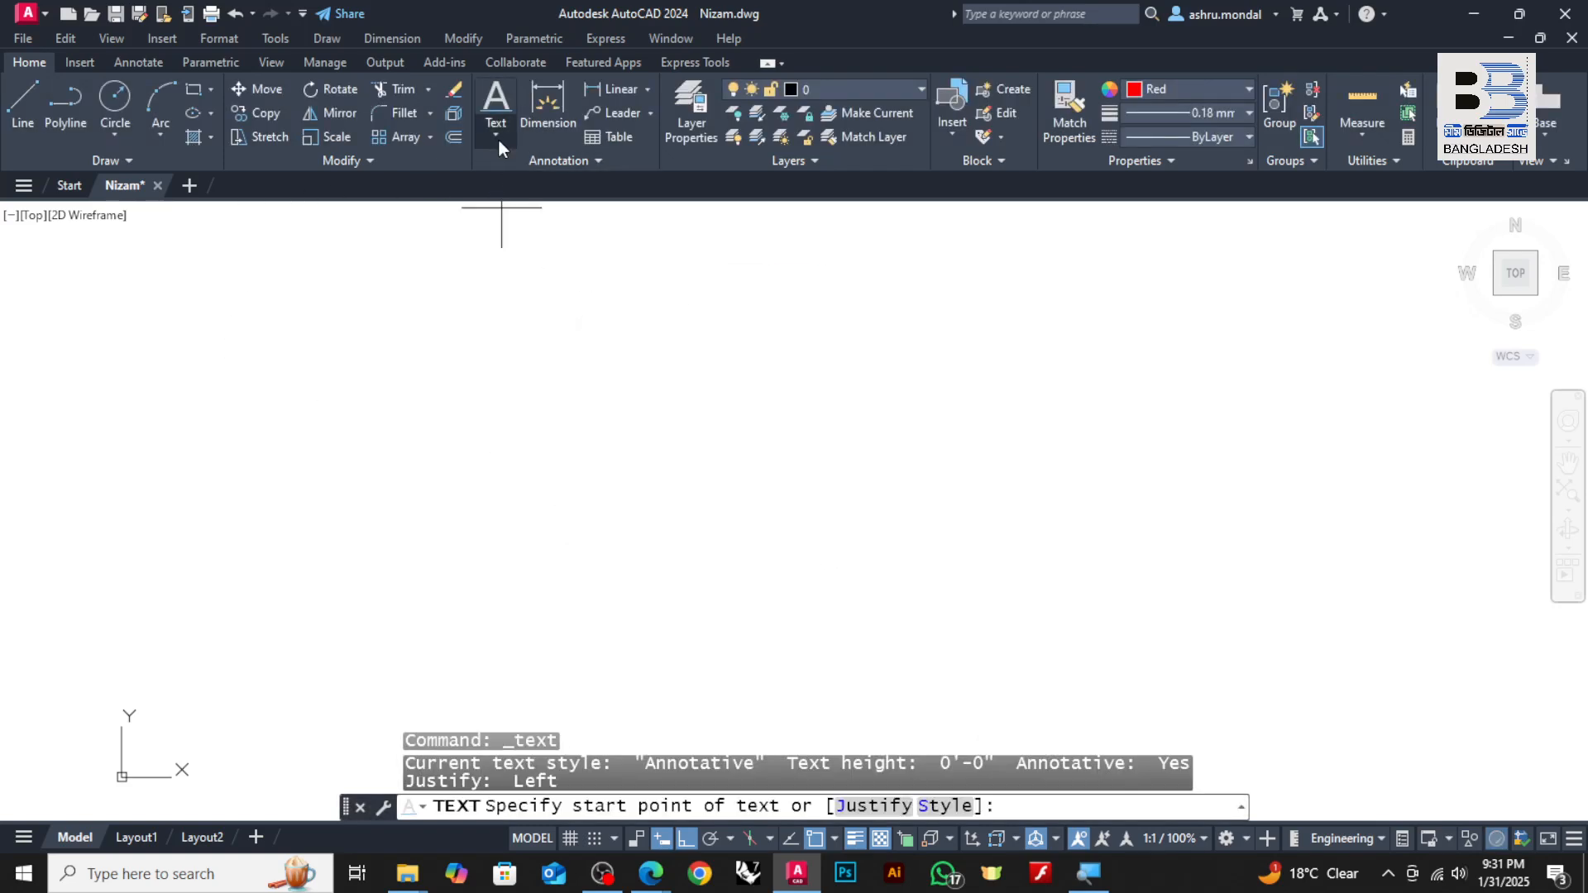
left_click(495, 135)
left_click(540, 171)
left_click(513, 292)
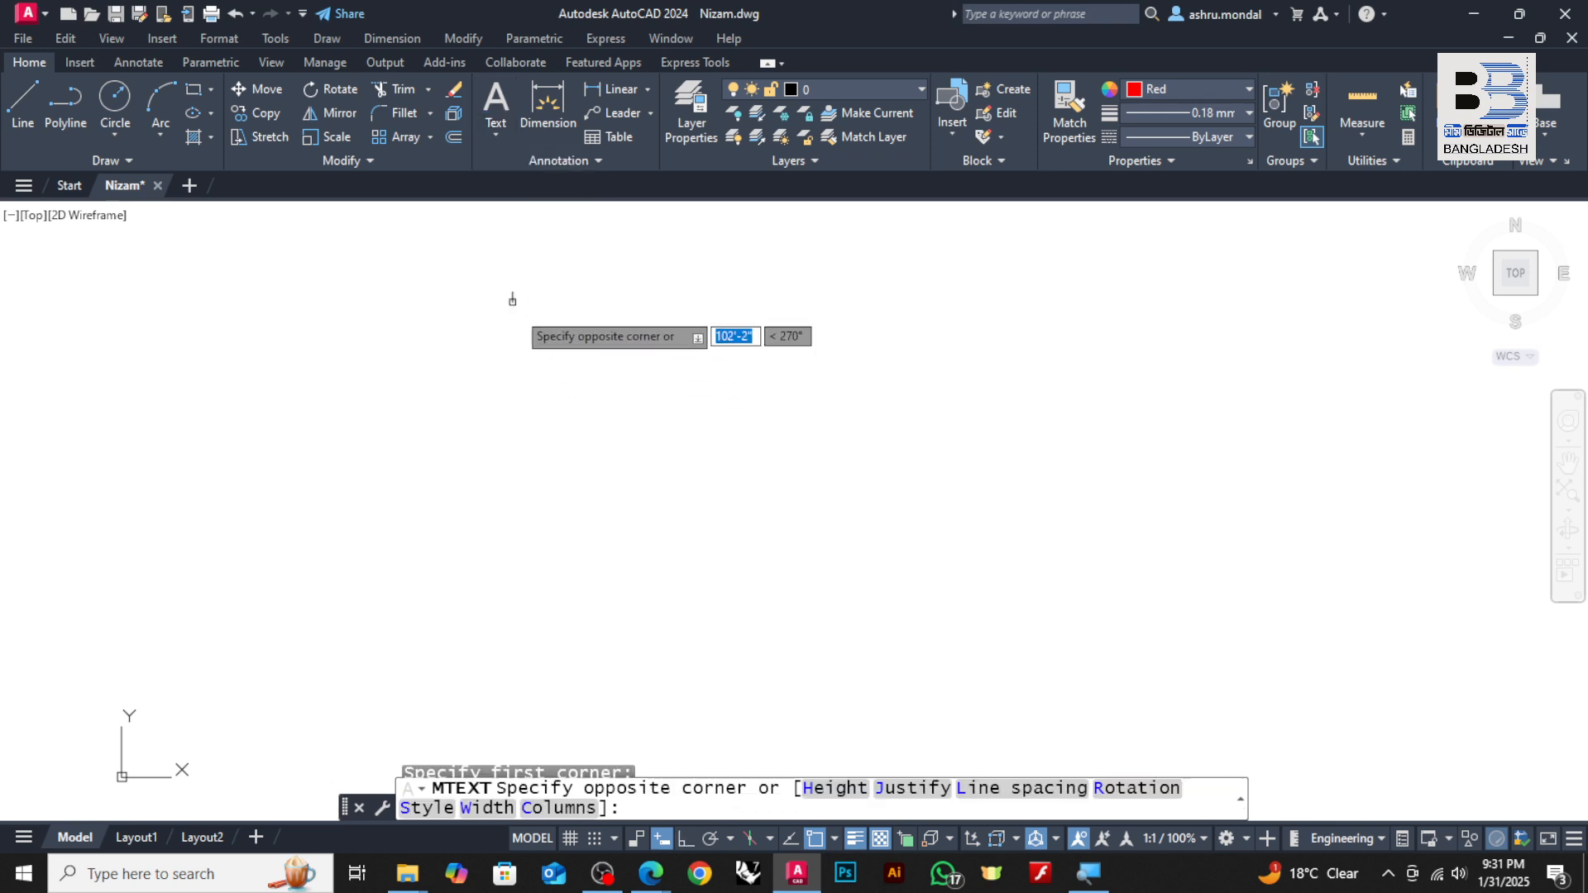
left_click(670, 653)
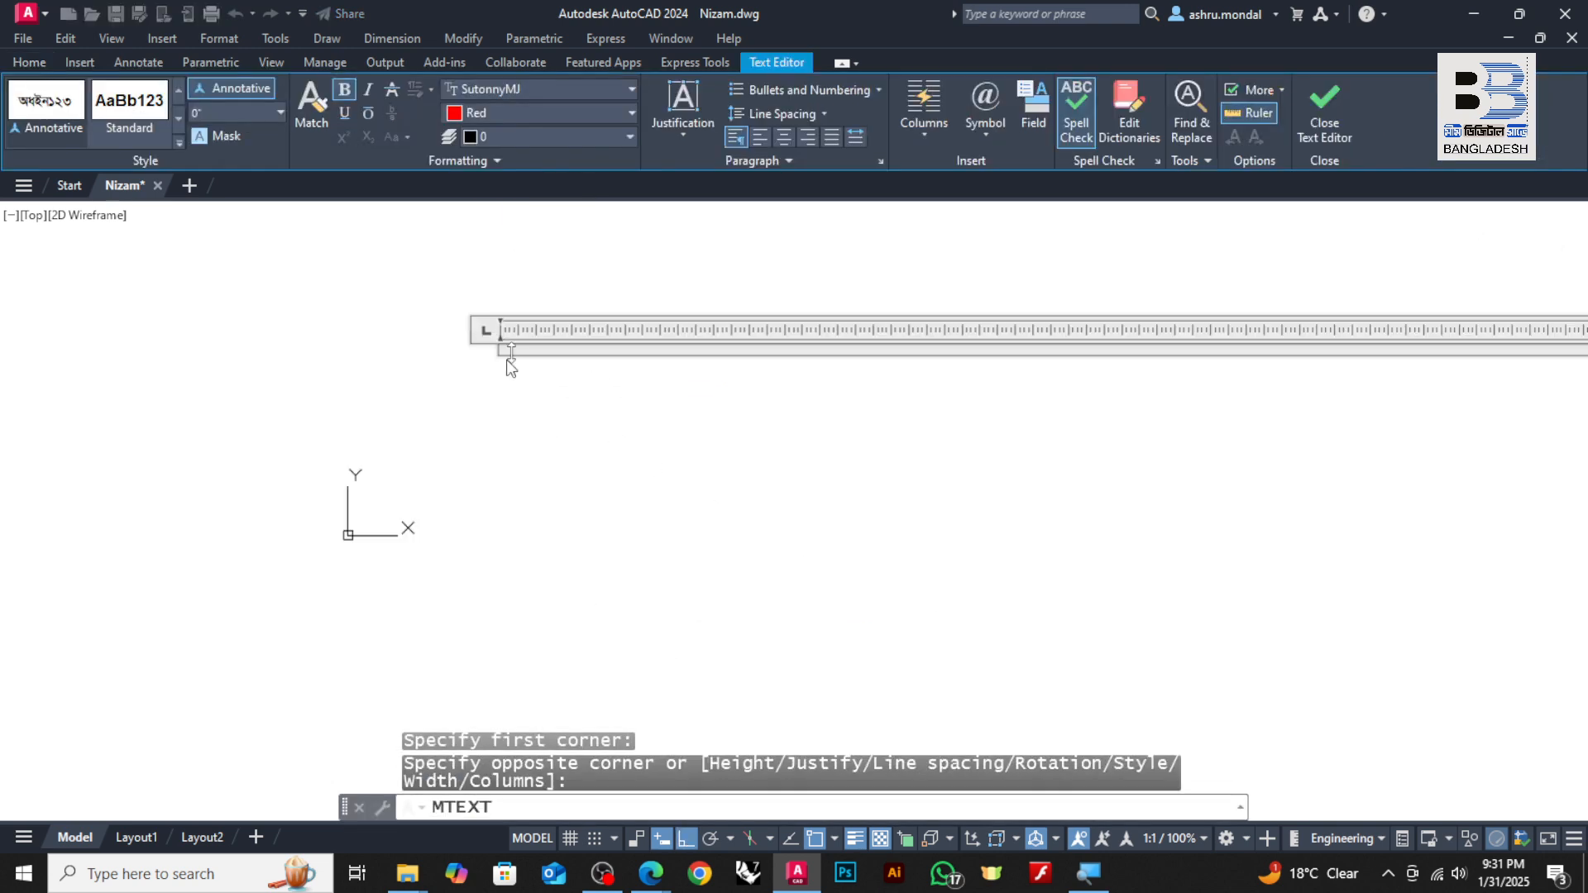
- Enter the text BANGLADESH in the multiline text box using the SutonnyMJ font
scroll(430, 536, "up", 6)
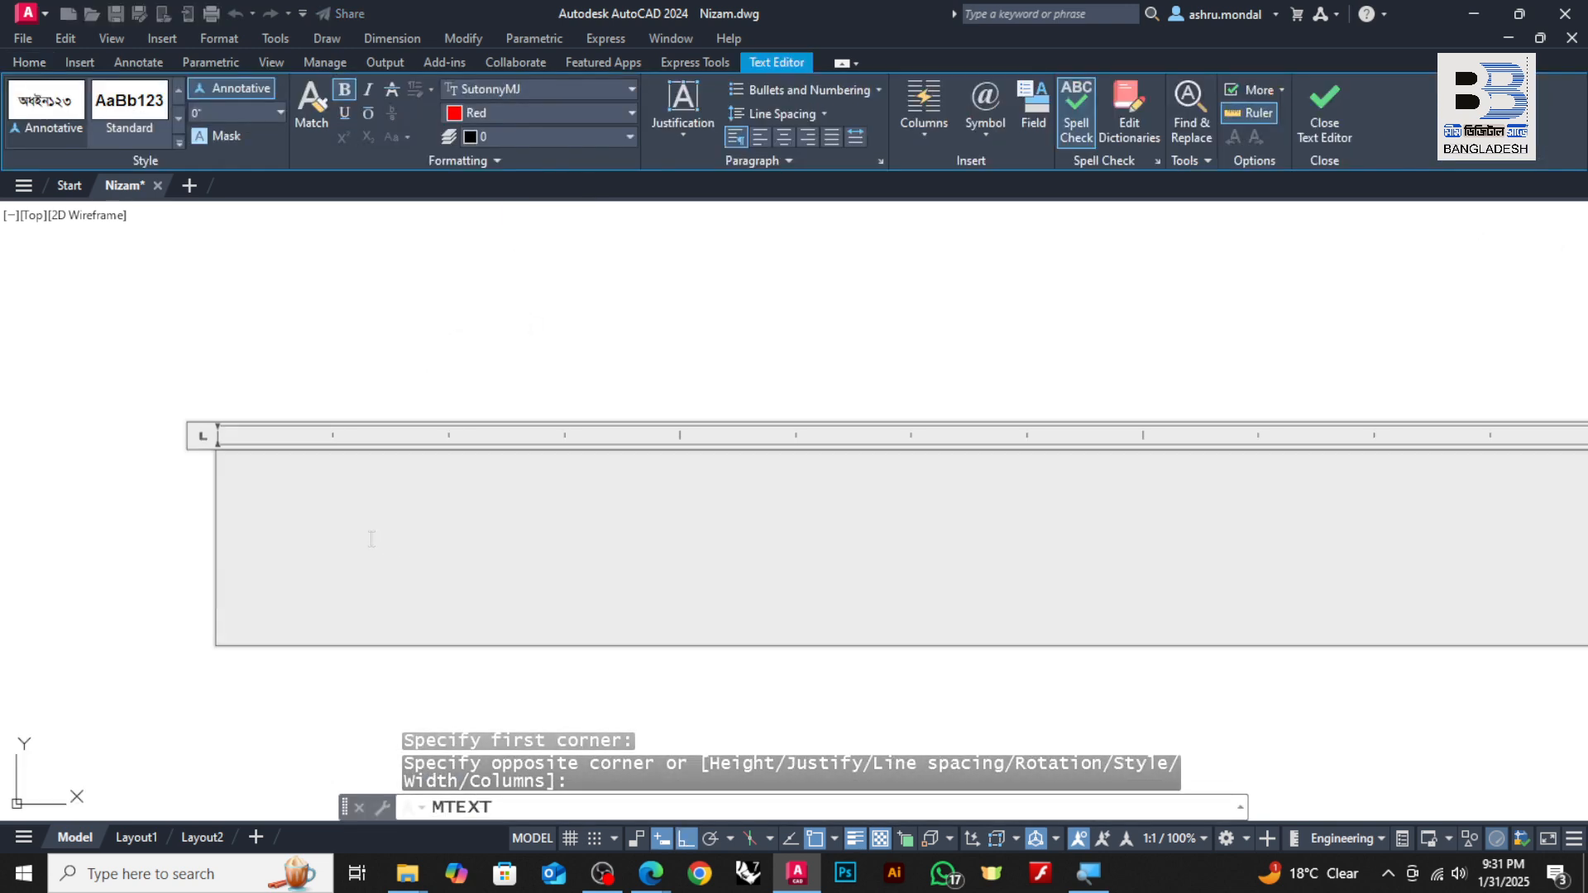
type("BAN")
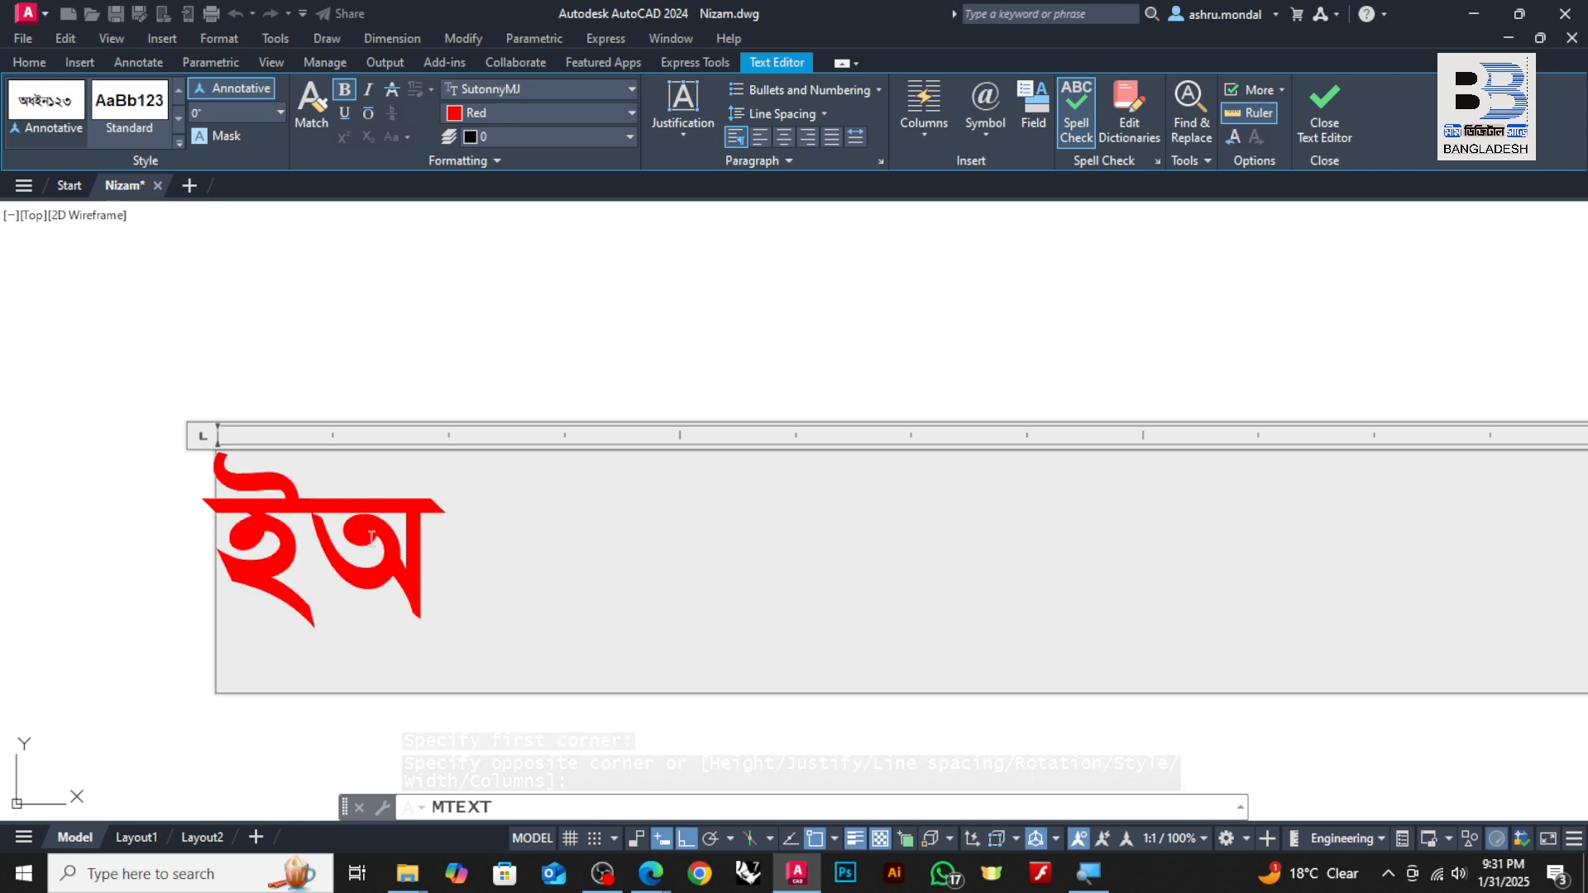
type("GLADES")
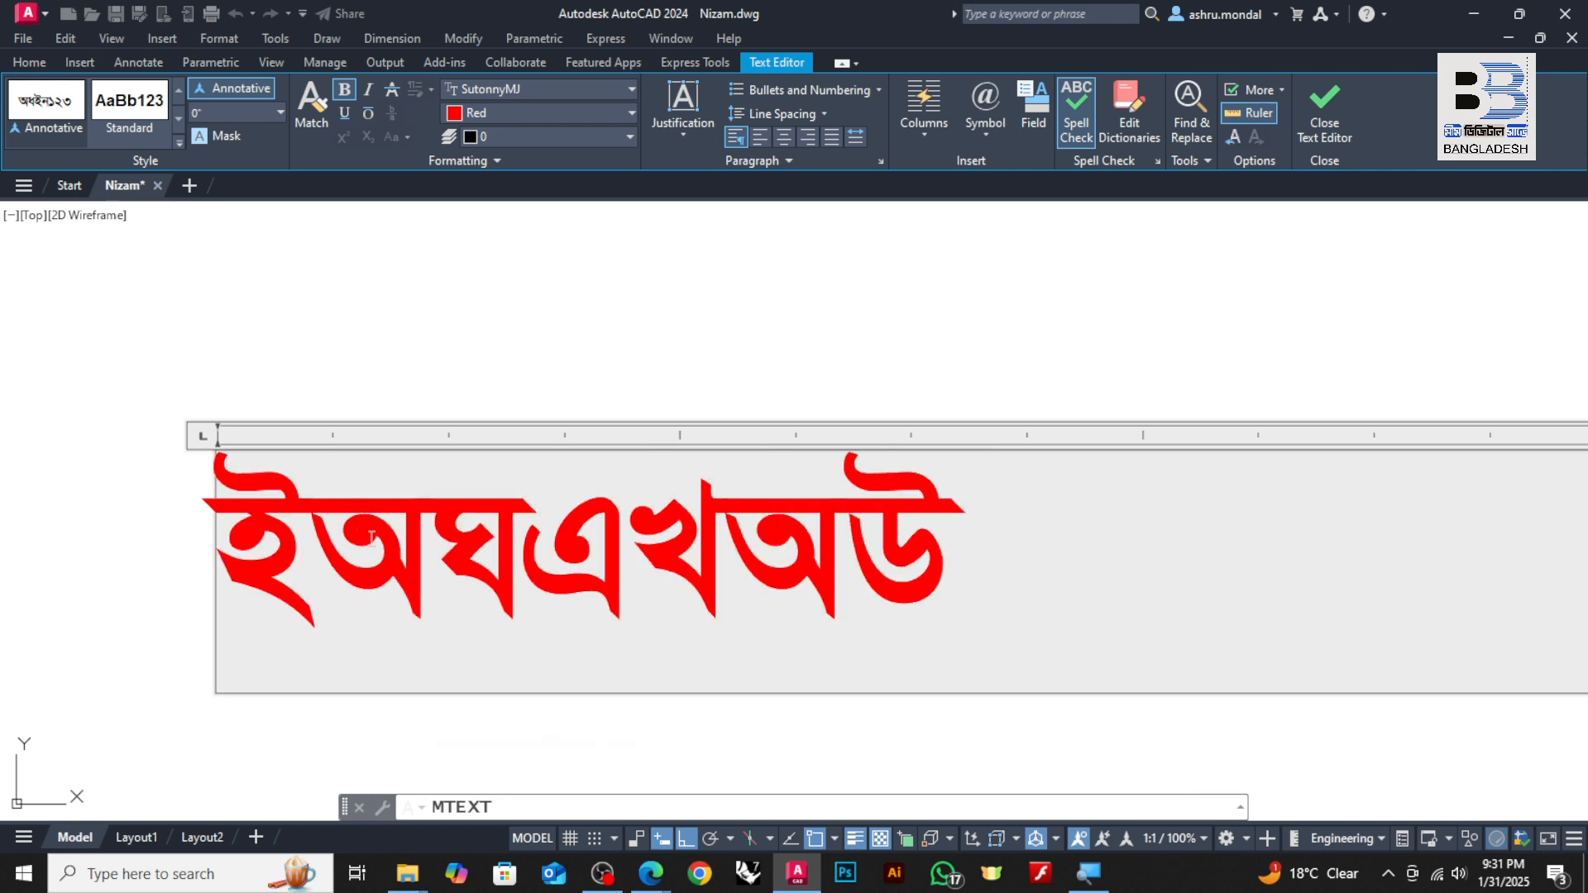
type("H")
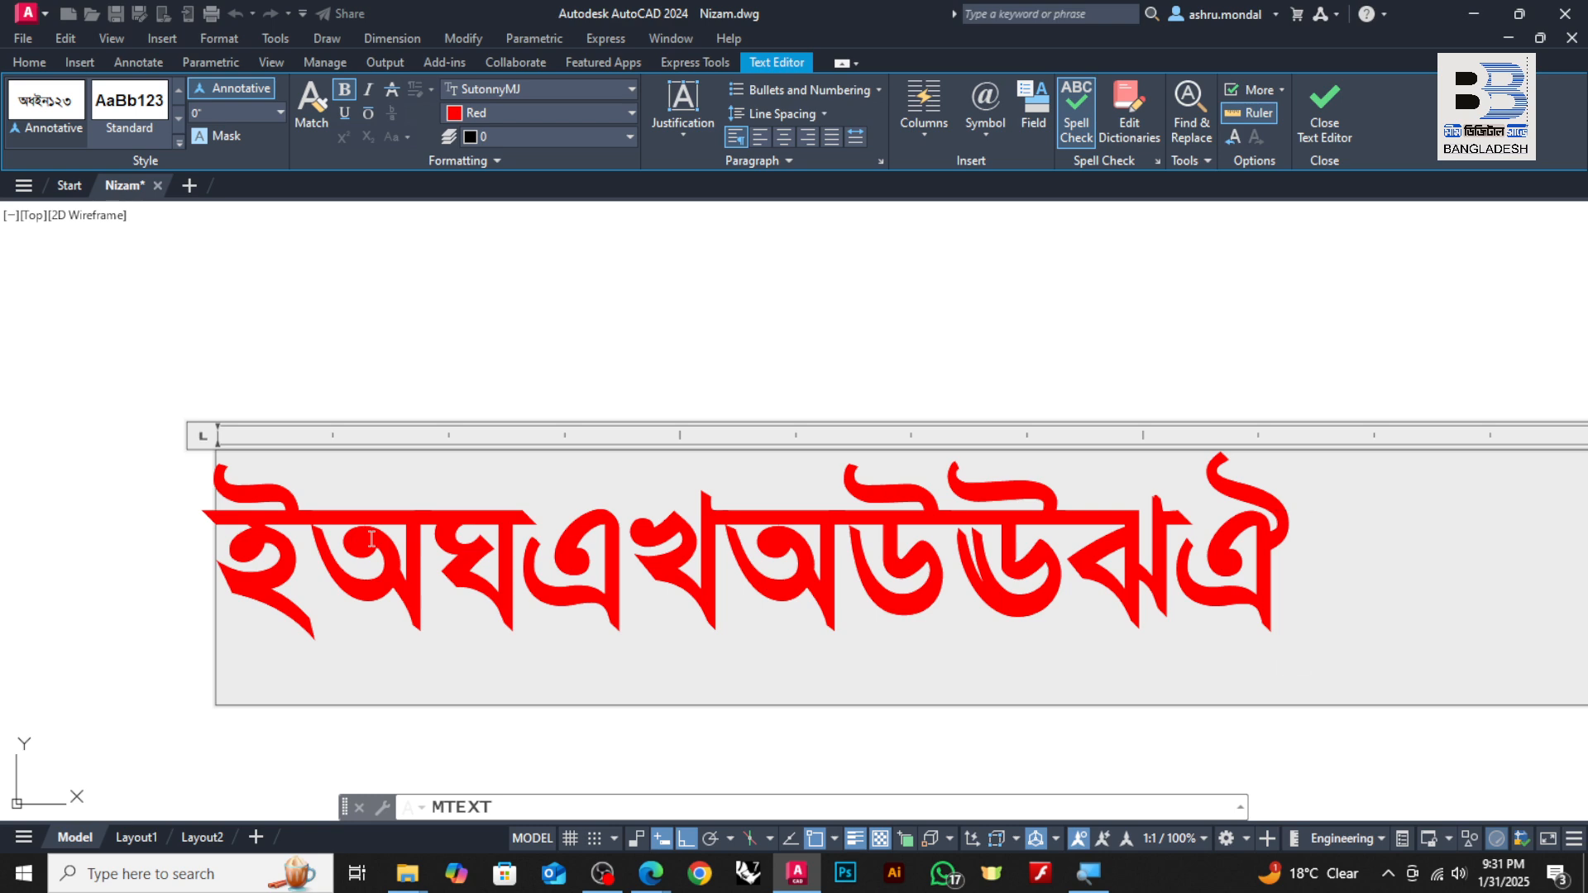
- Switch the Avro Keyboard output mode to ANSI and accept using ANSI anyway
key("super")
key("super")
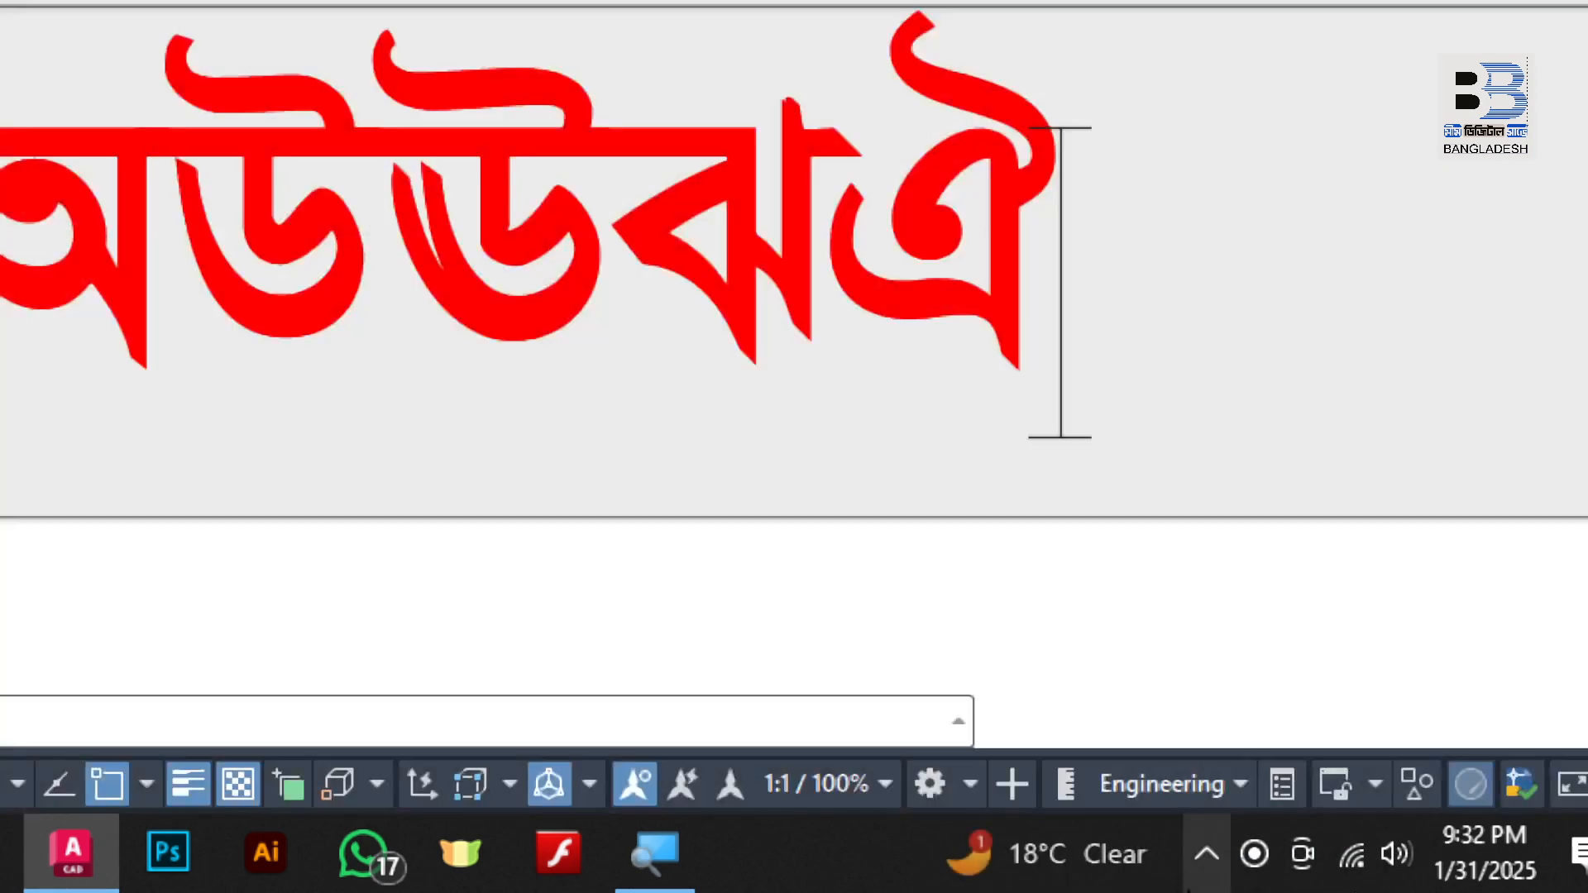
left_click(1201, 856)
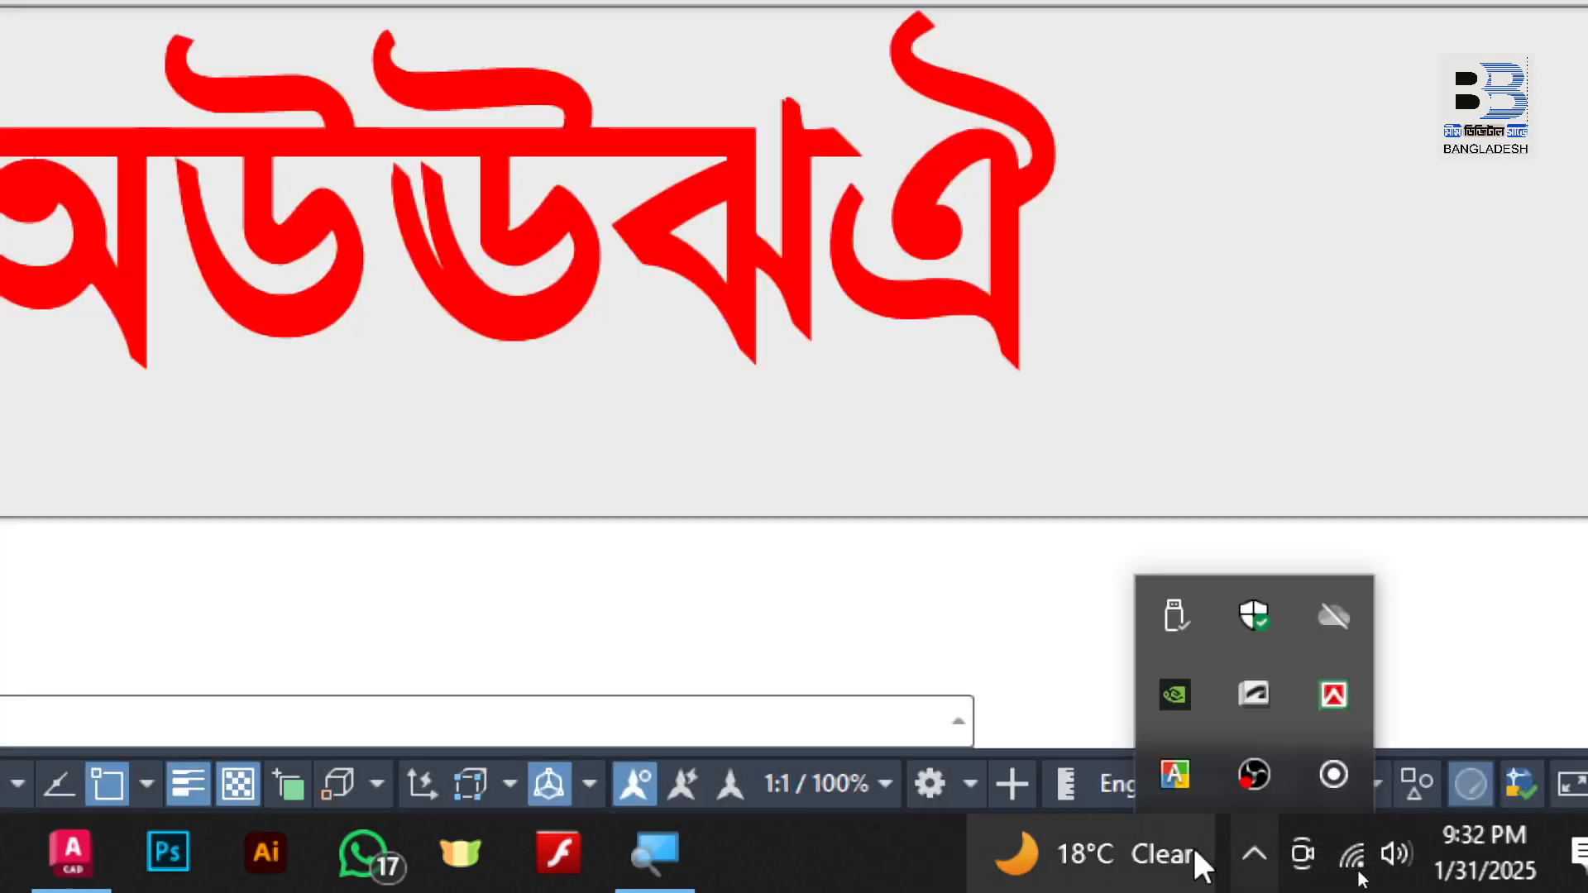
right_click(1176, 778)
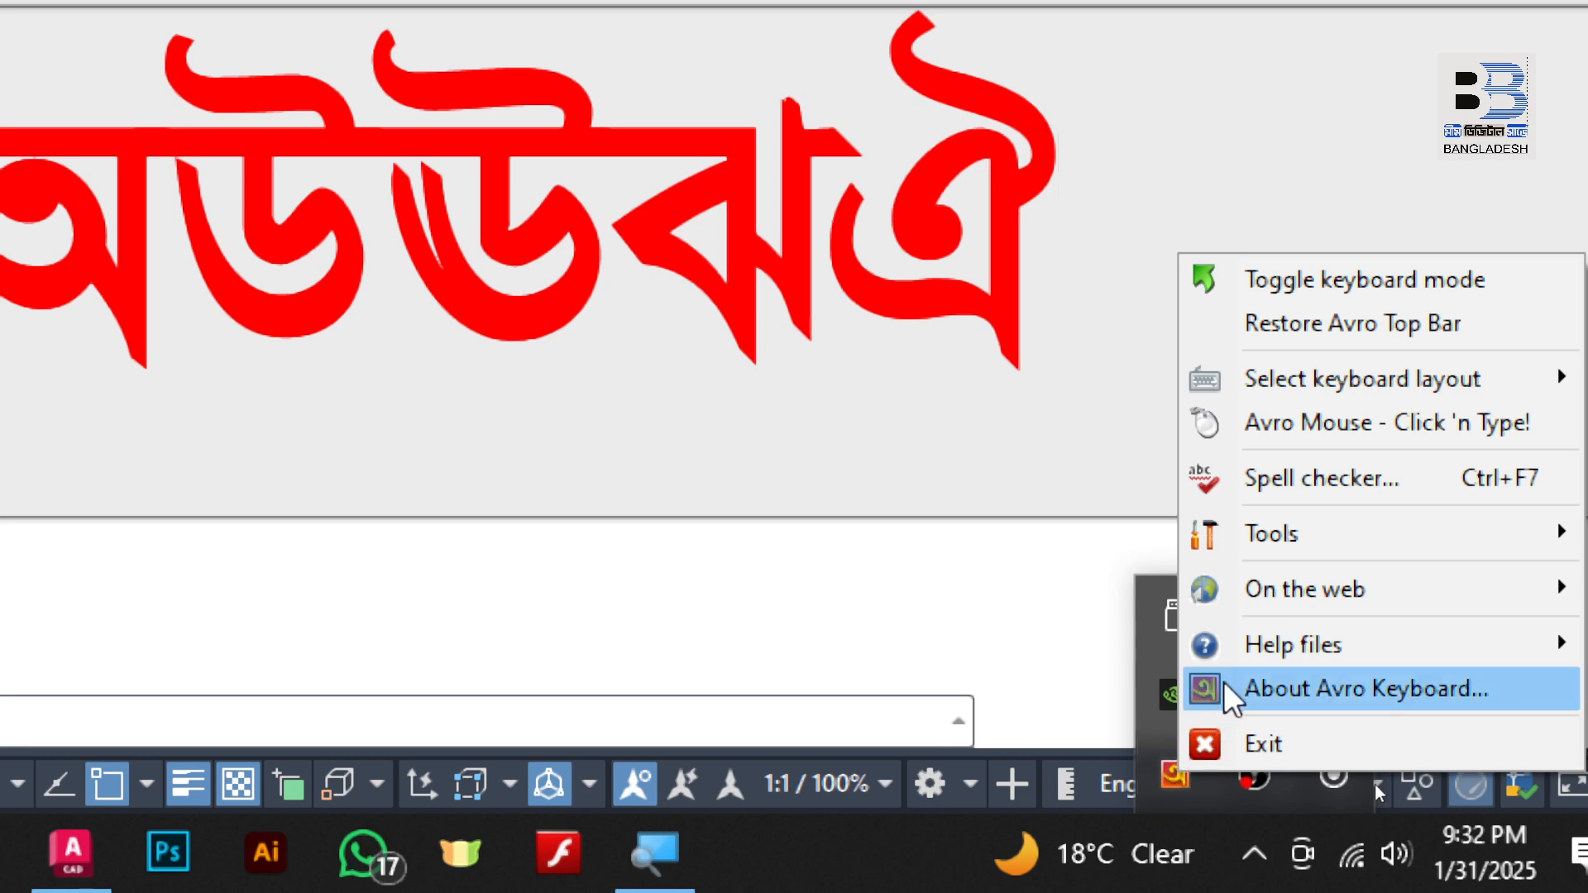
mouse_move(1307, 550)
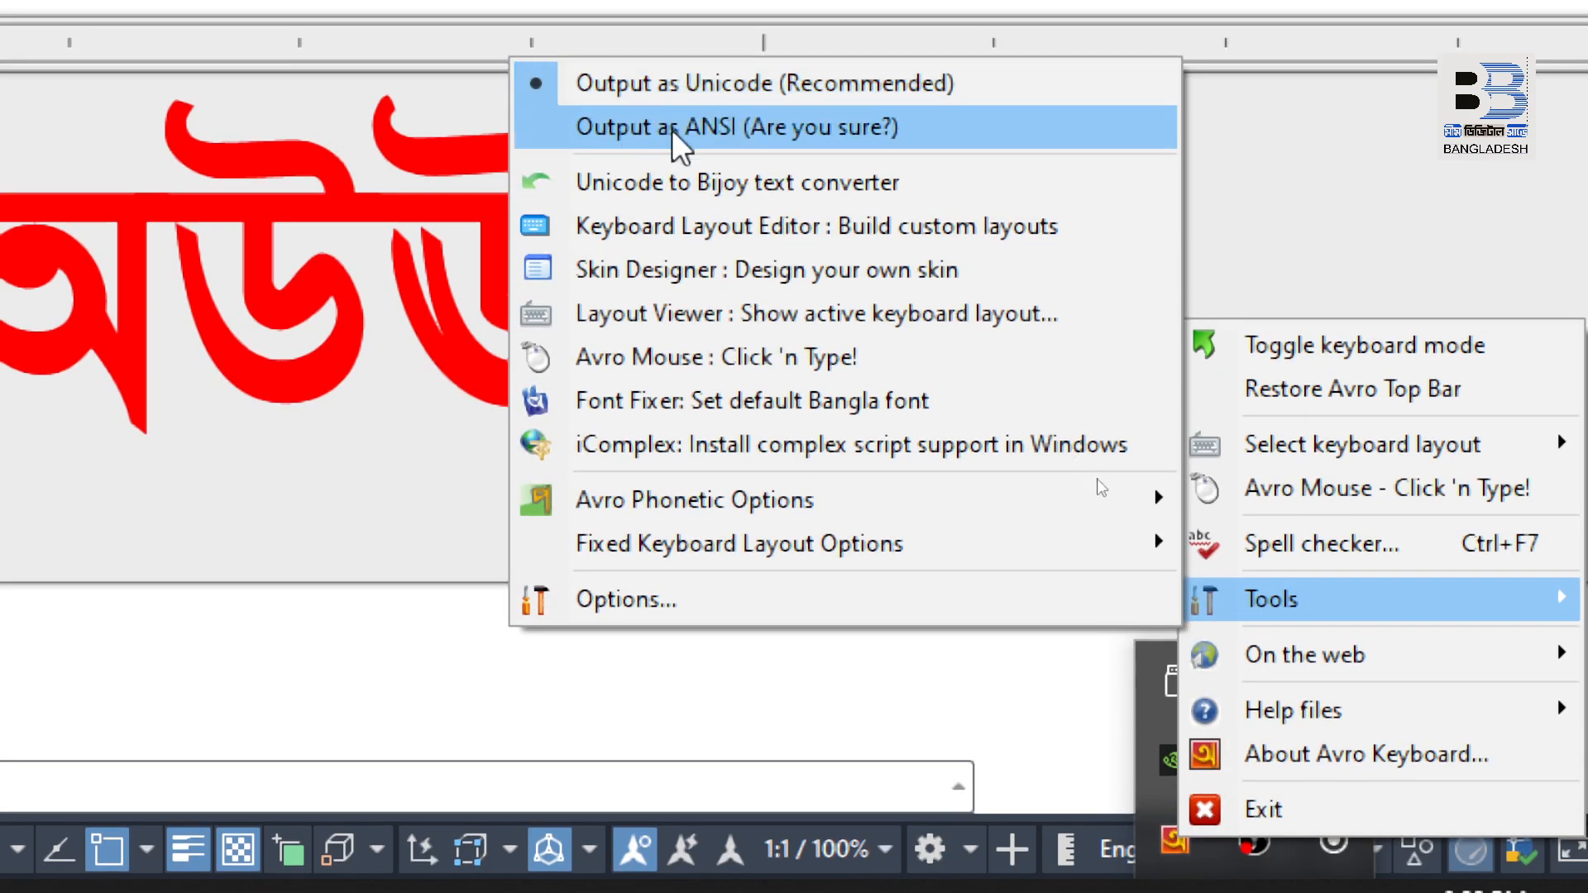
left_click(722, 130)
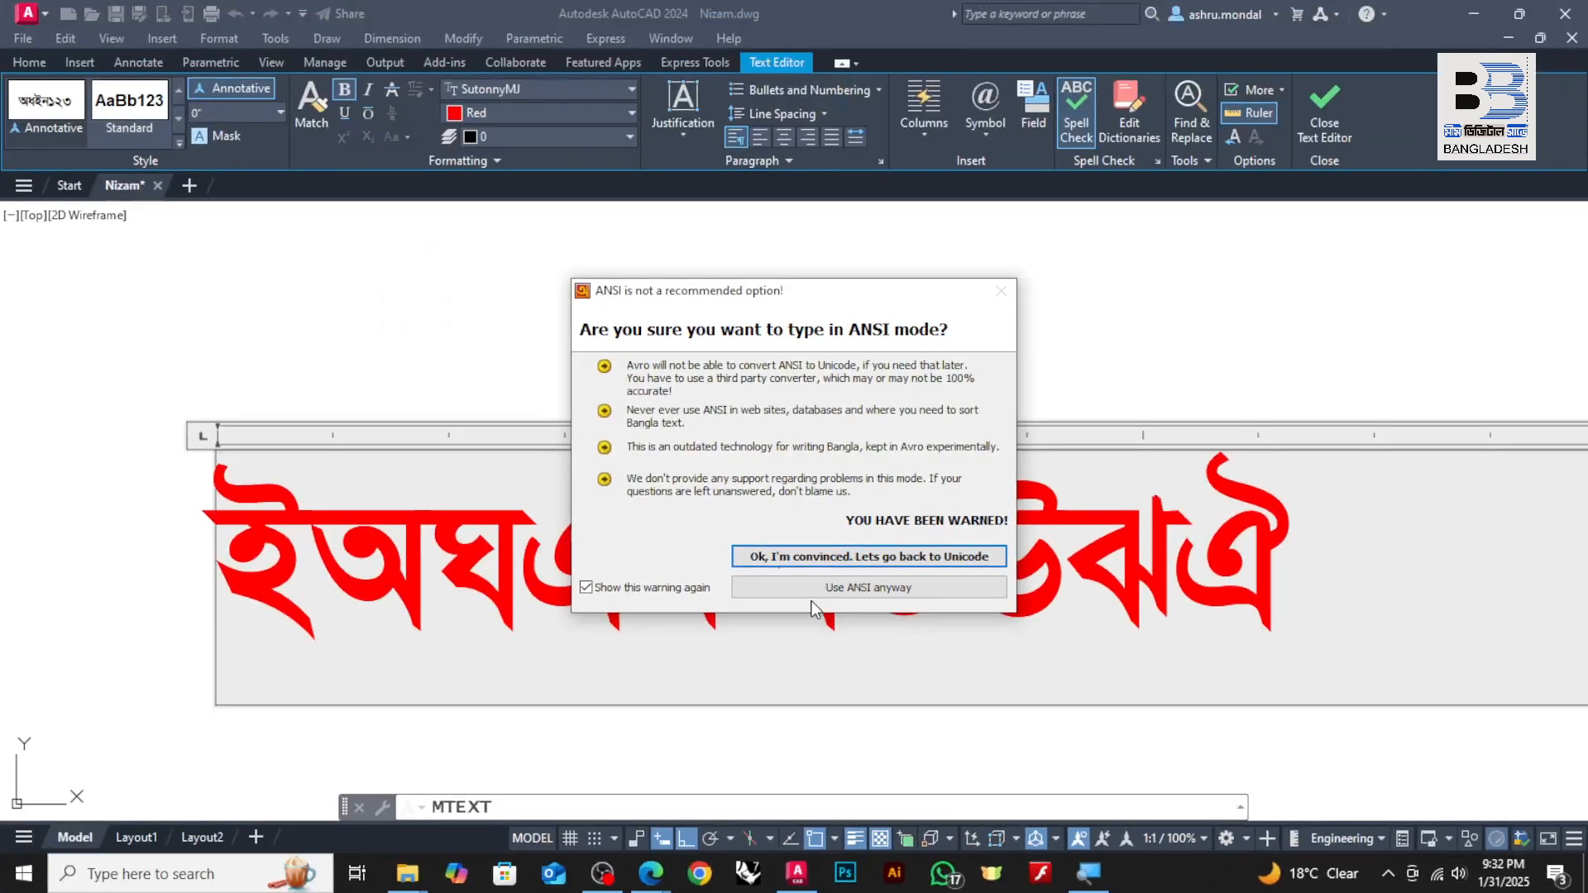
left_click(857, 585)
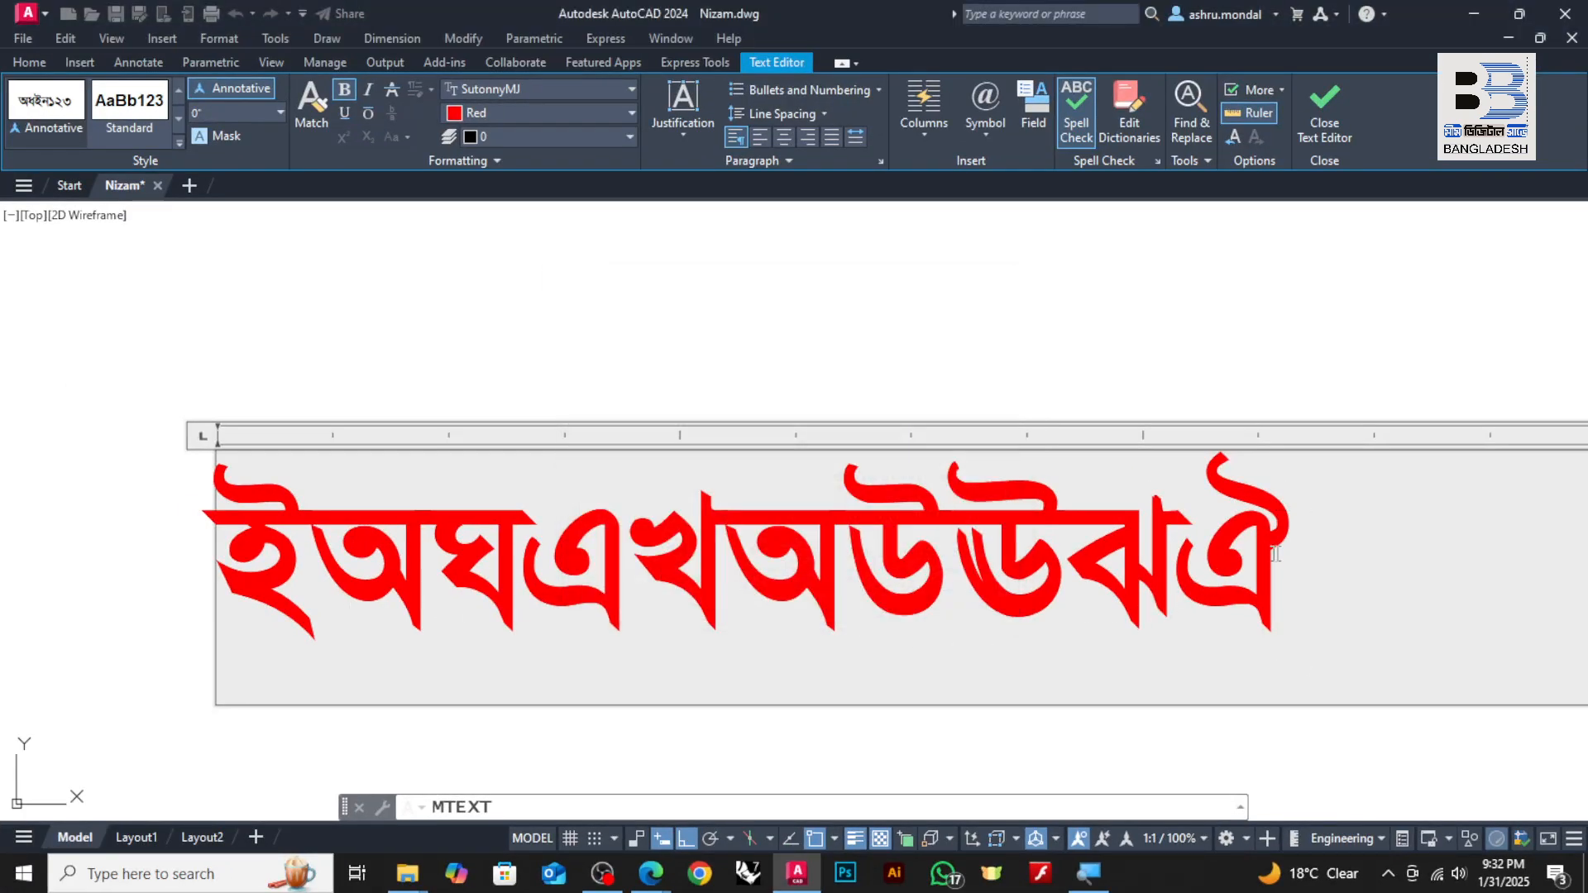
- Select the whole line in the multiline text box and retype it as ইঅঘএখঅউঊঝঐ
left_click_drag(1277, 554, 260, 594)
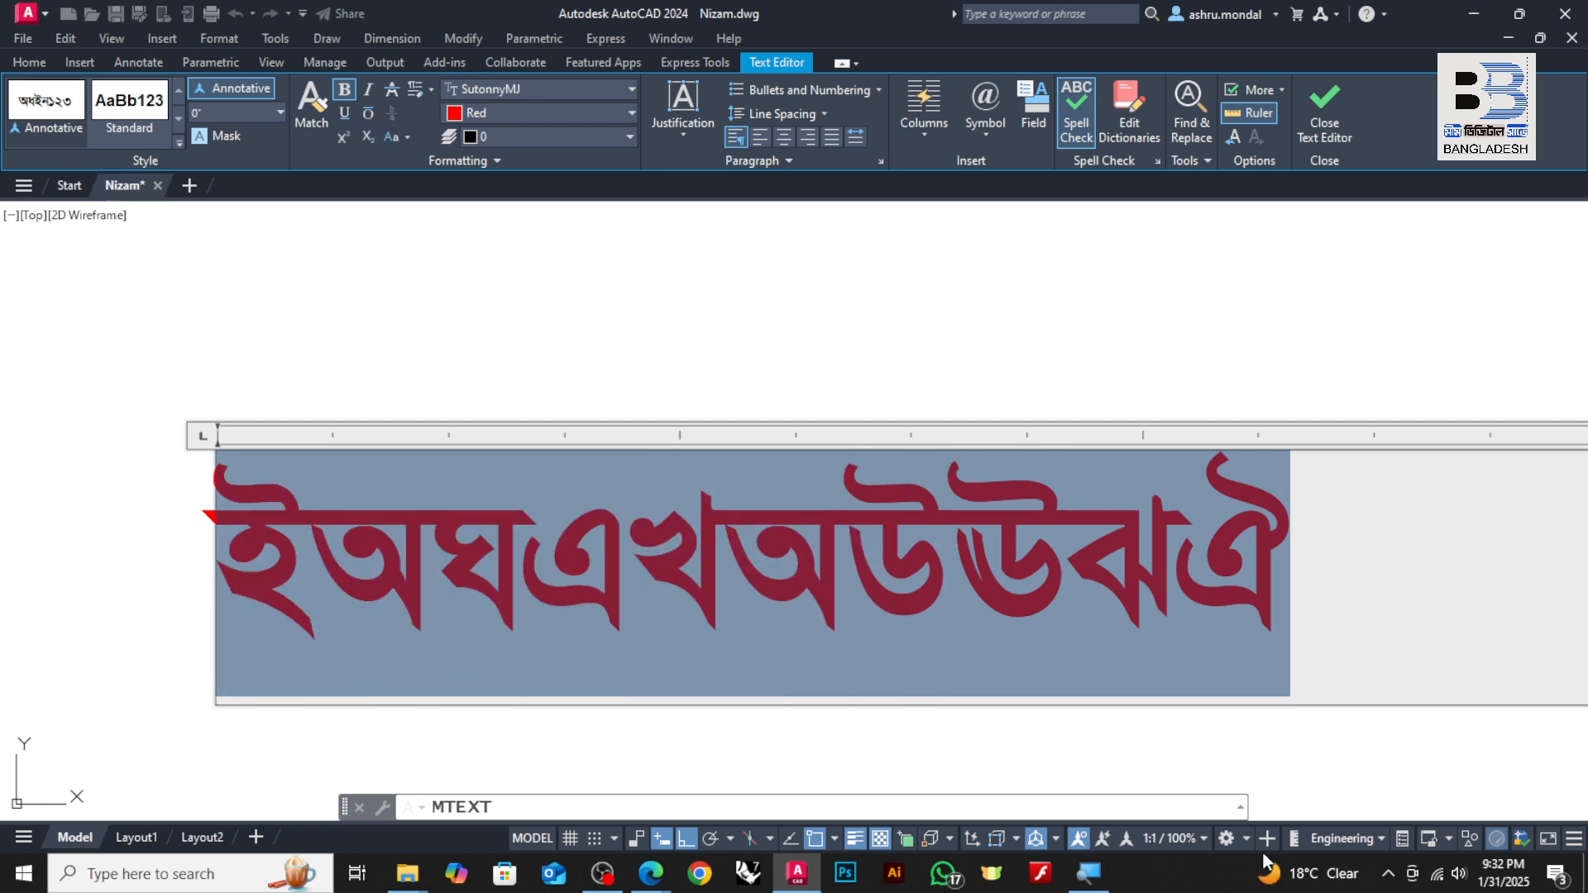
left_click(1387, 874)
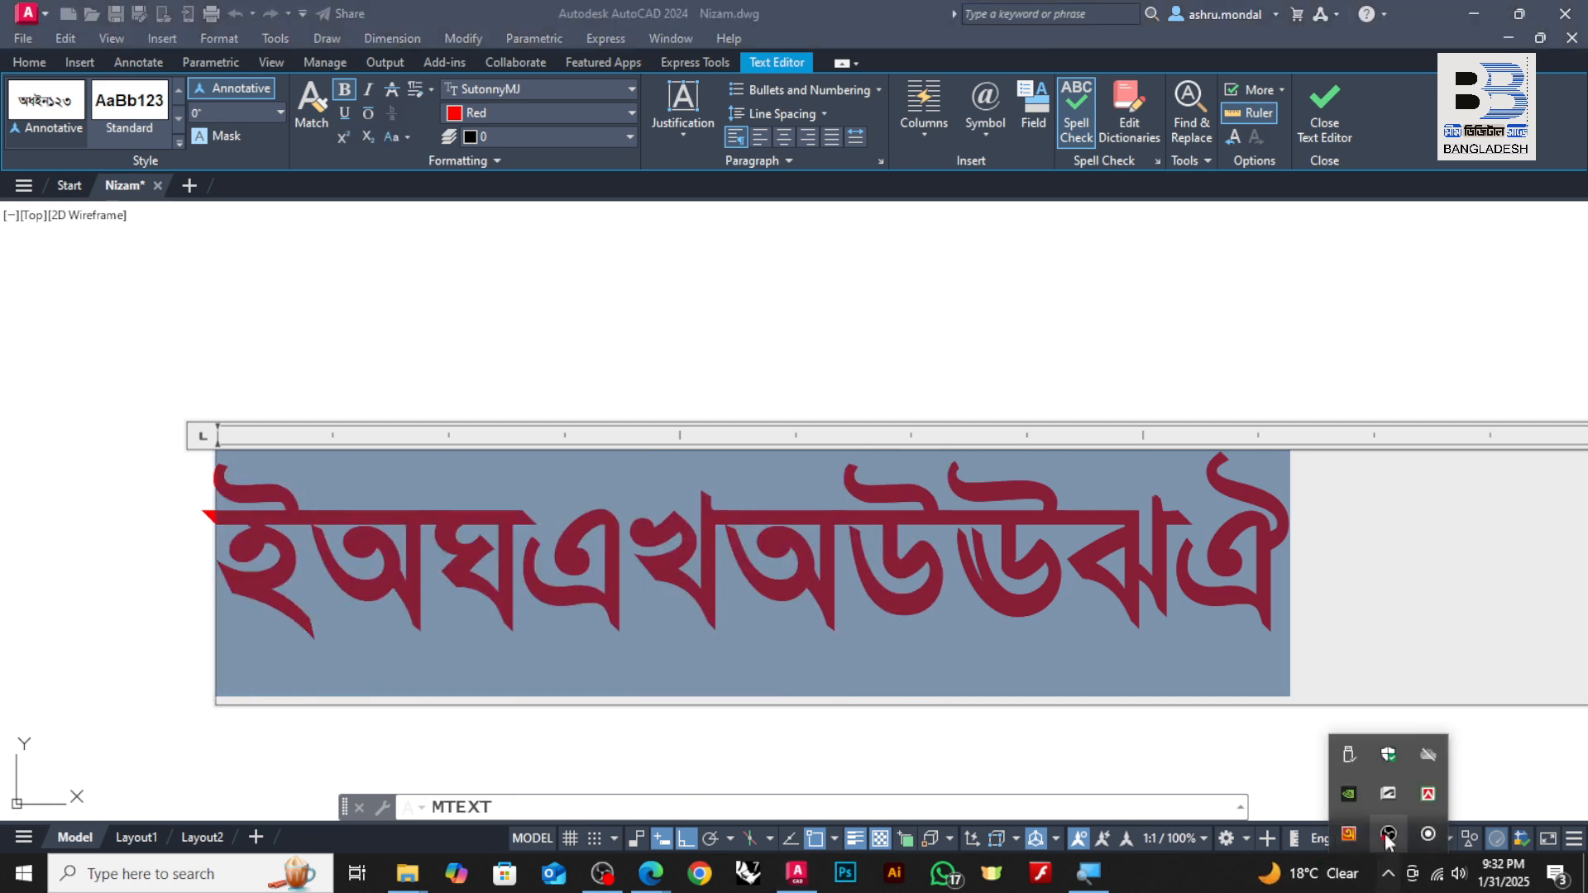
left_click(1252, 607)
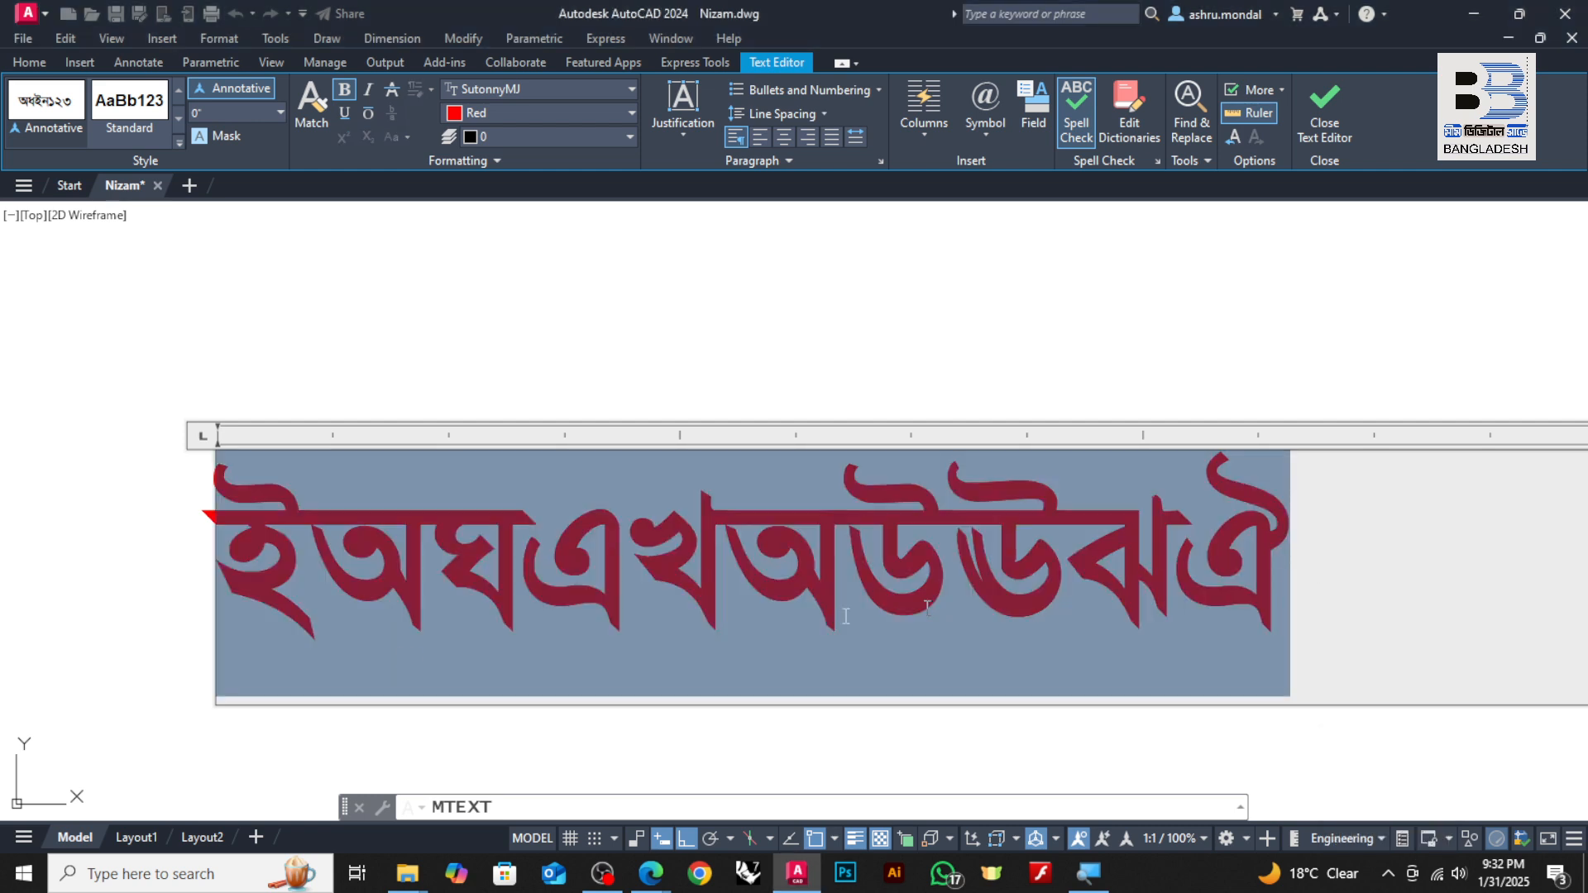
type("ই")
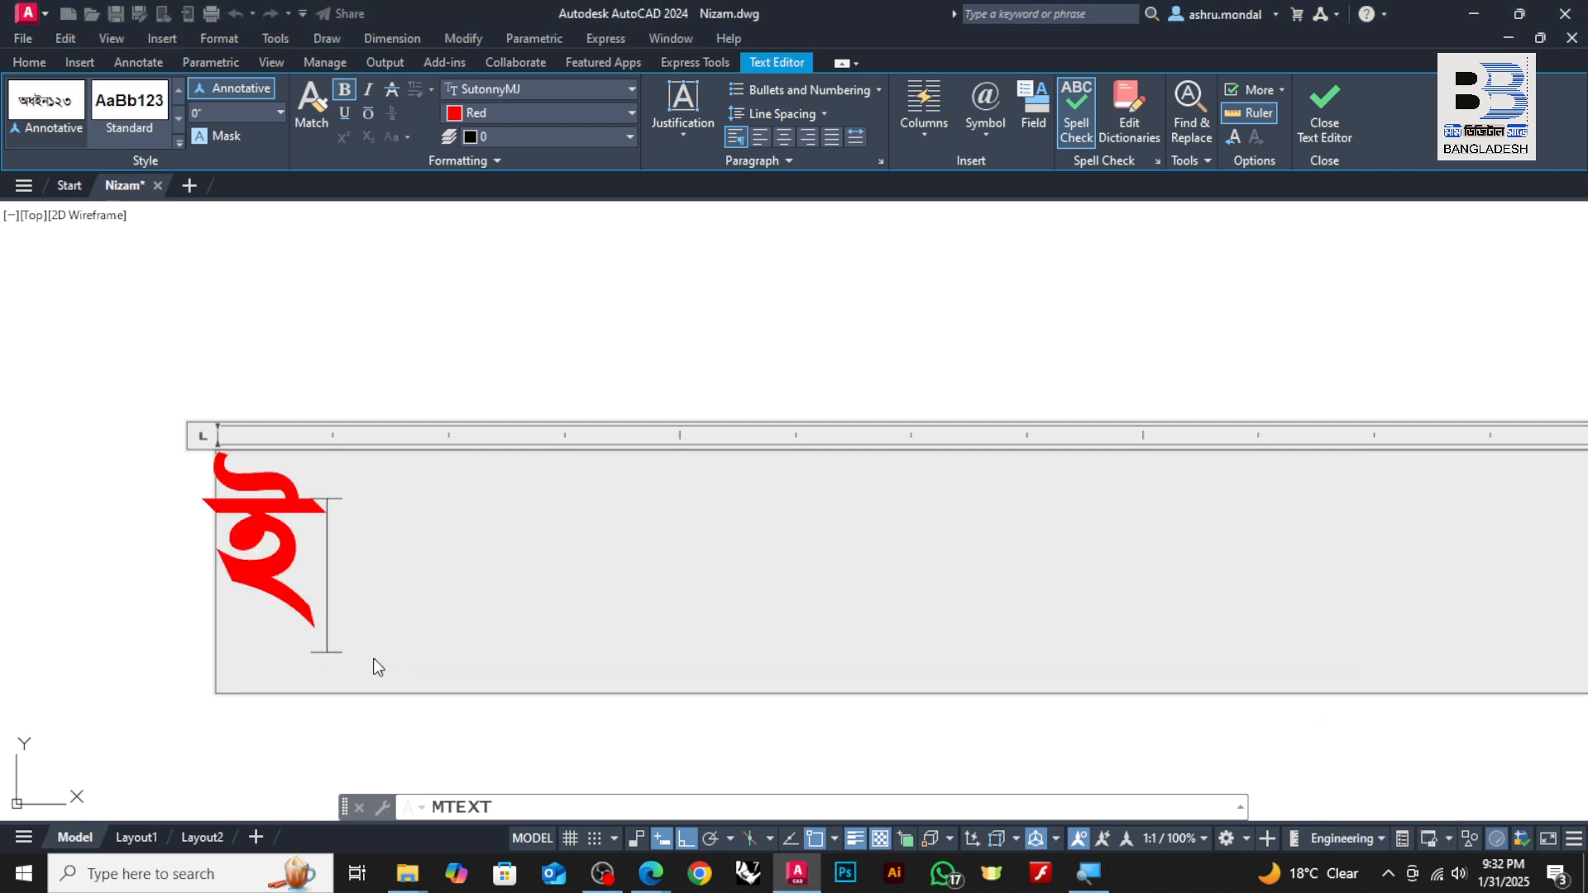
type("অঘএখঅউ")
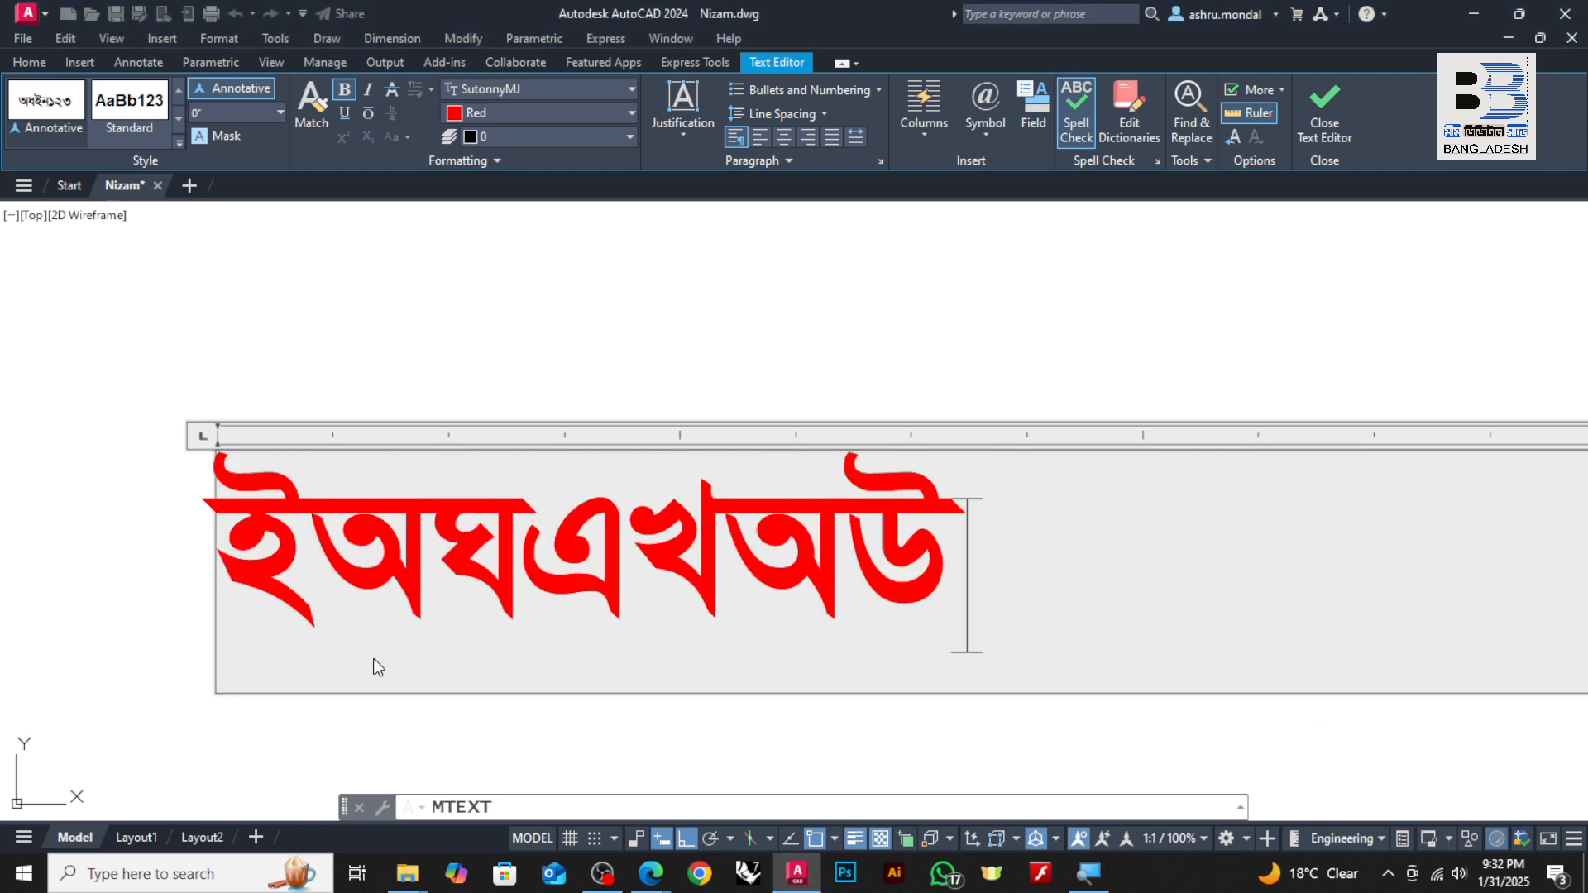
type("উঝঐ")
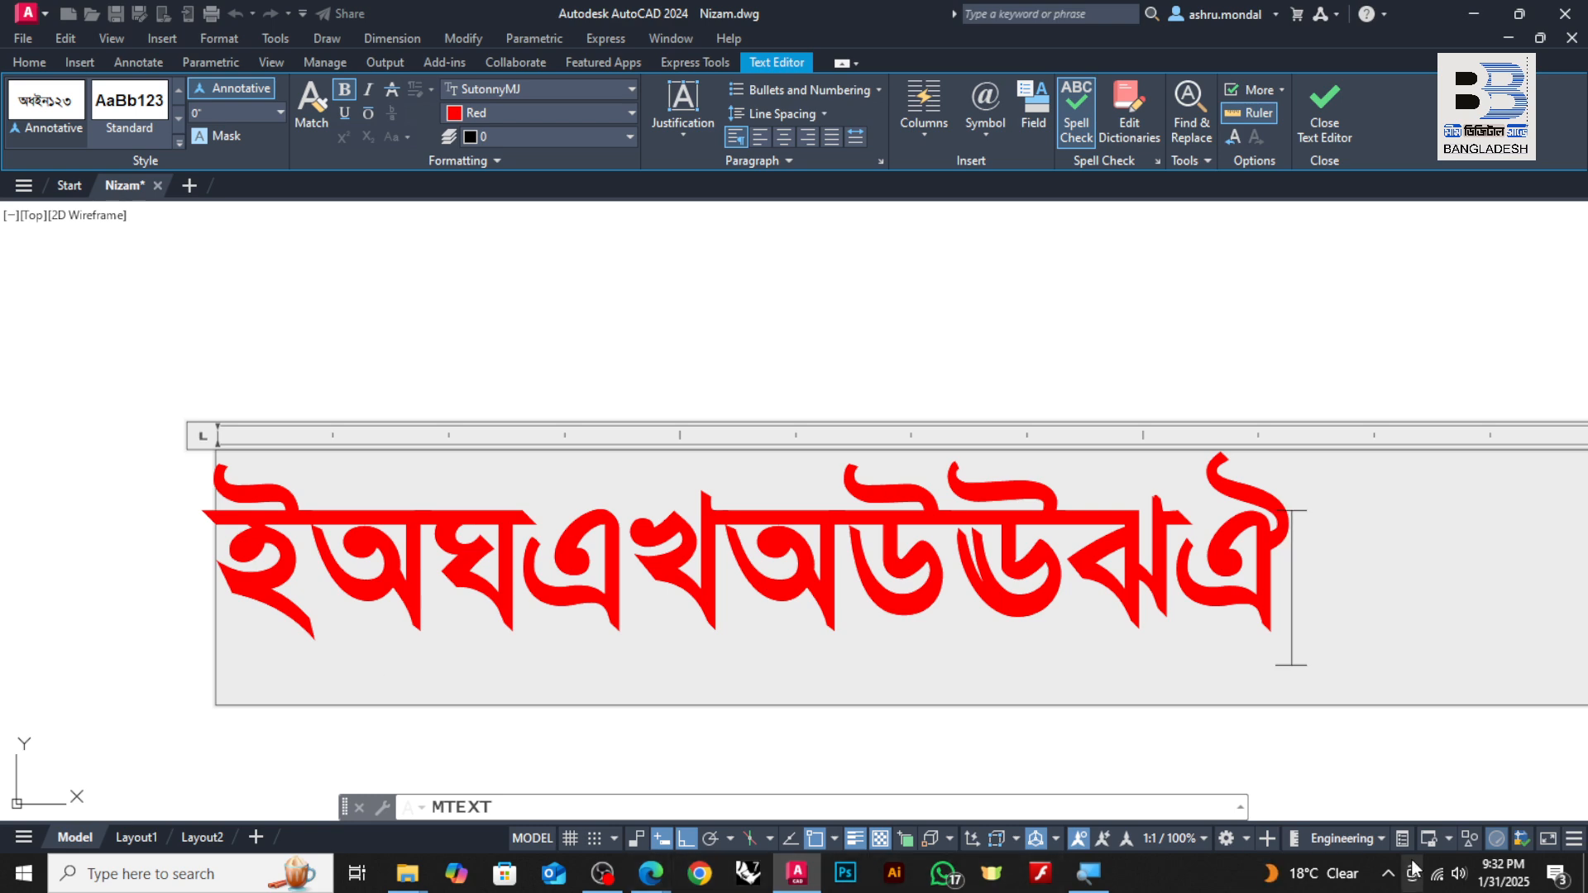
- Toggle the Avro Keyboard between system default and Bangla mode, ending in Bangla mode
left_click(1386, 870)
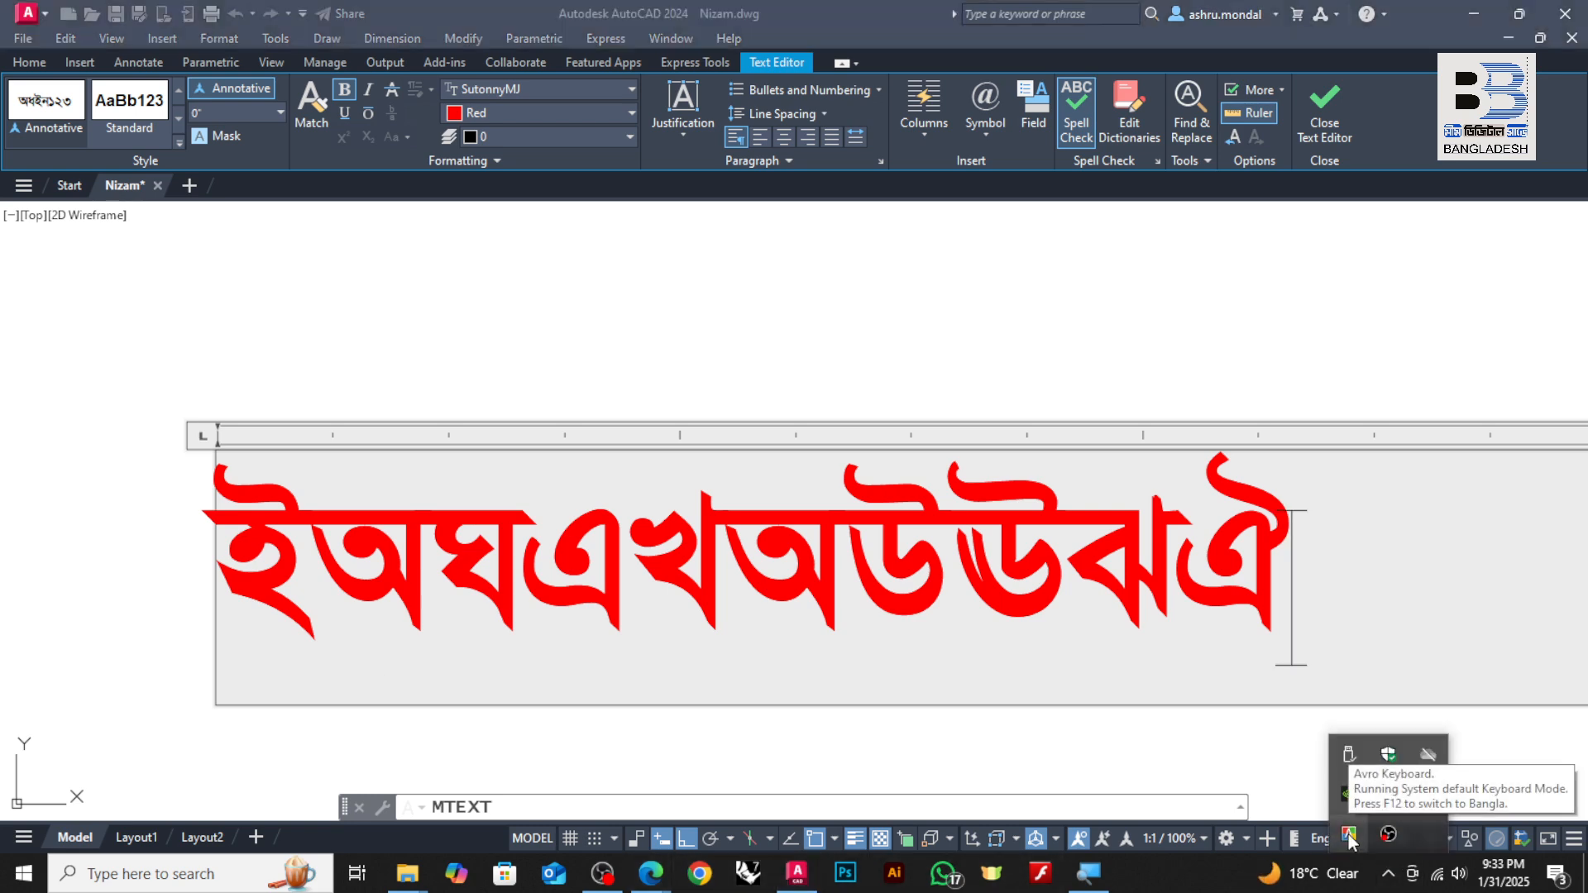
left_click(1348, 835)
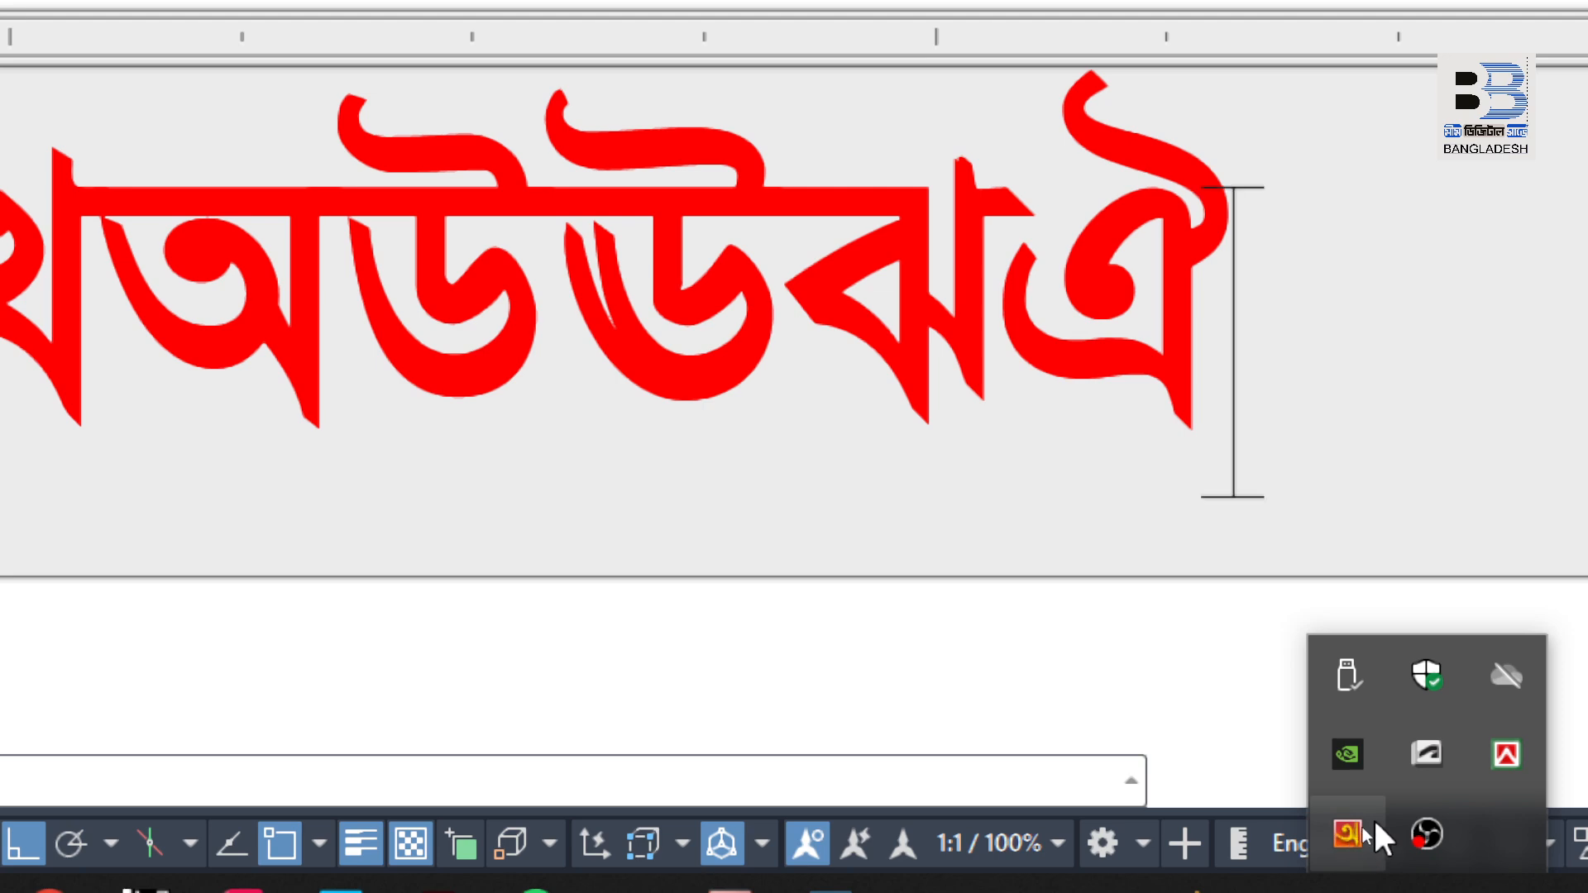
left_click(1361, 829)
left_click(1349, 830)
left_click(1346, 831)
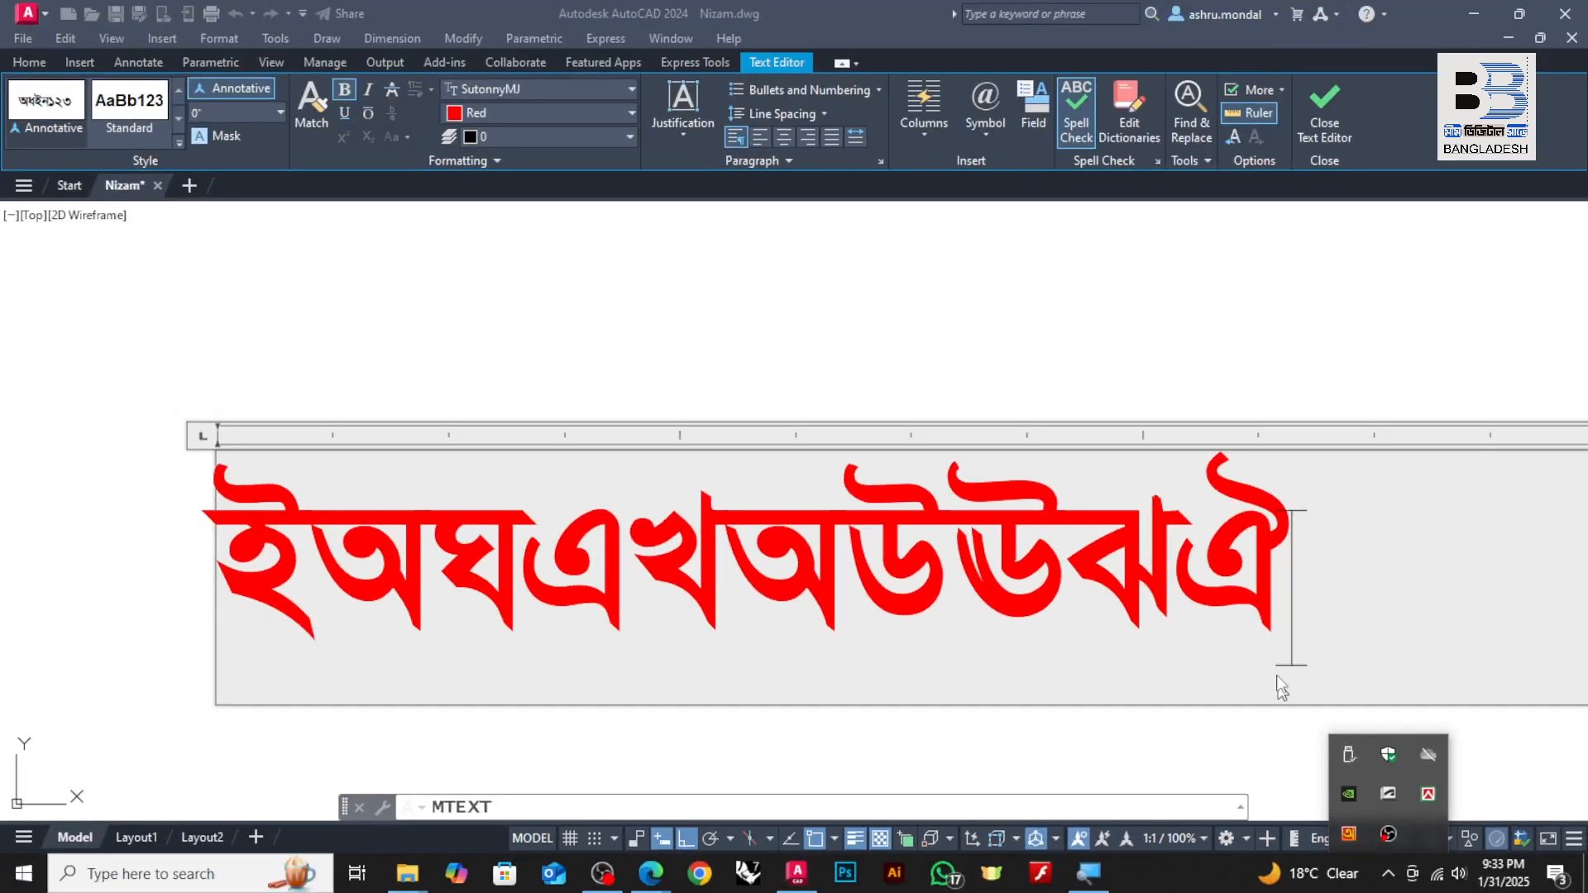
- Replace all the multiline text with বাংলাদেশ, picked from the Avro suggestions for BANGLADESH
left_click(1305, 556)
left_click(421, 597)
key("ctrl+a")
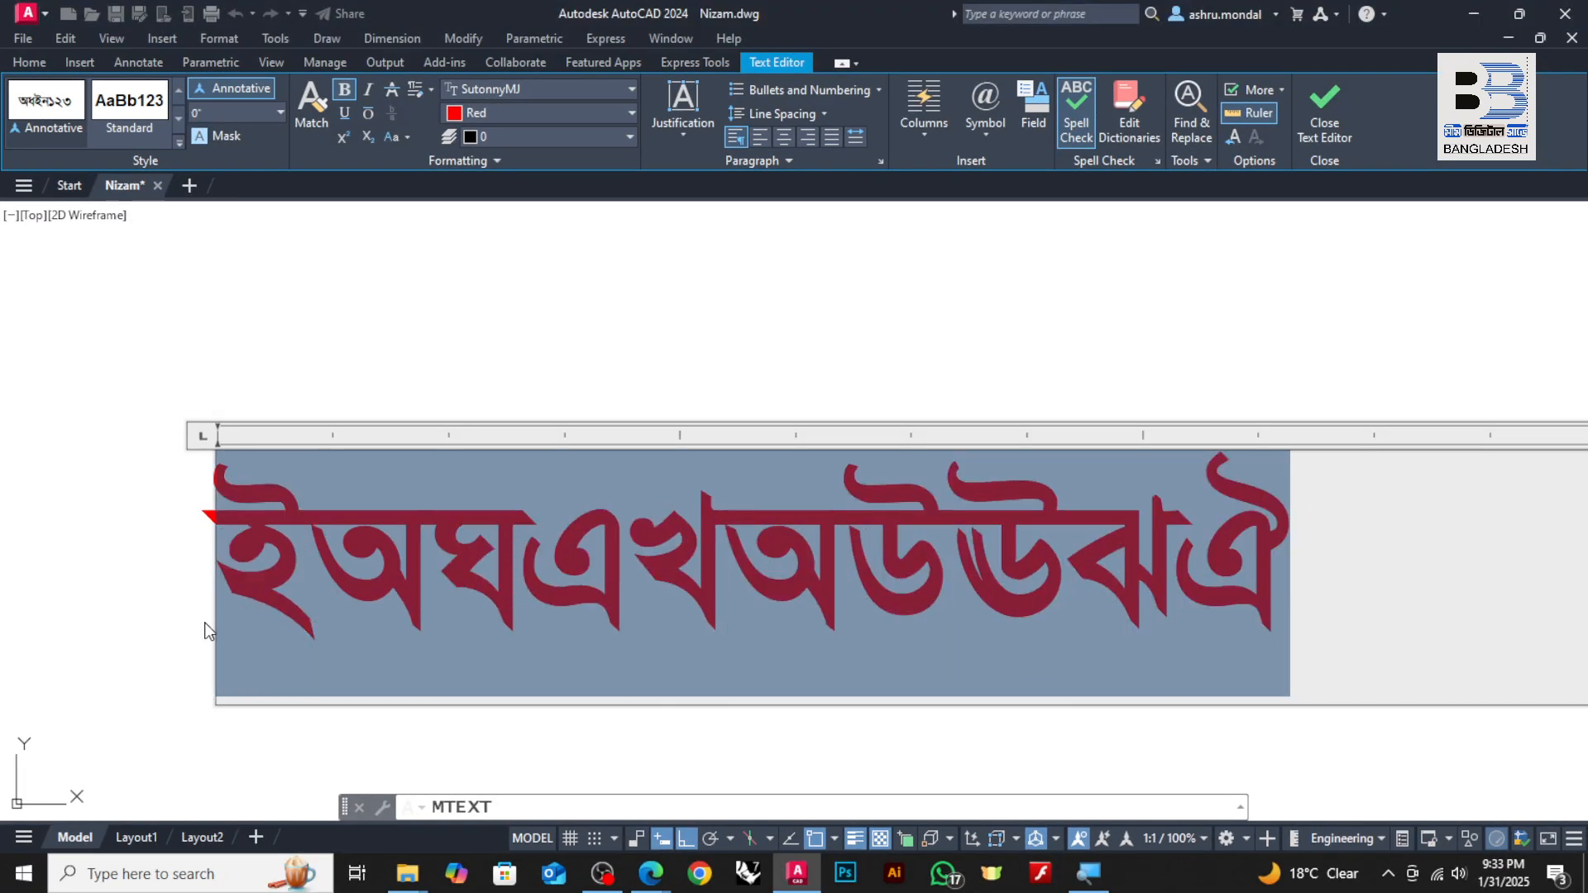
key("Delete")
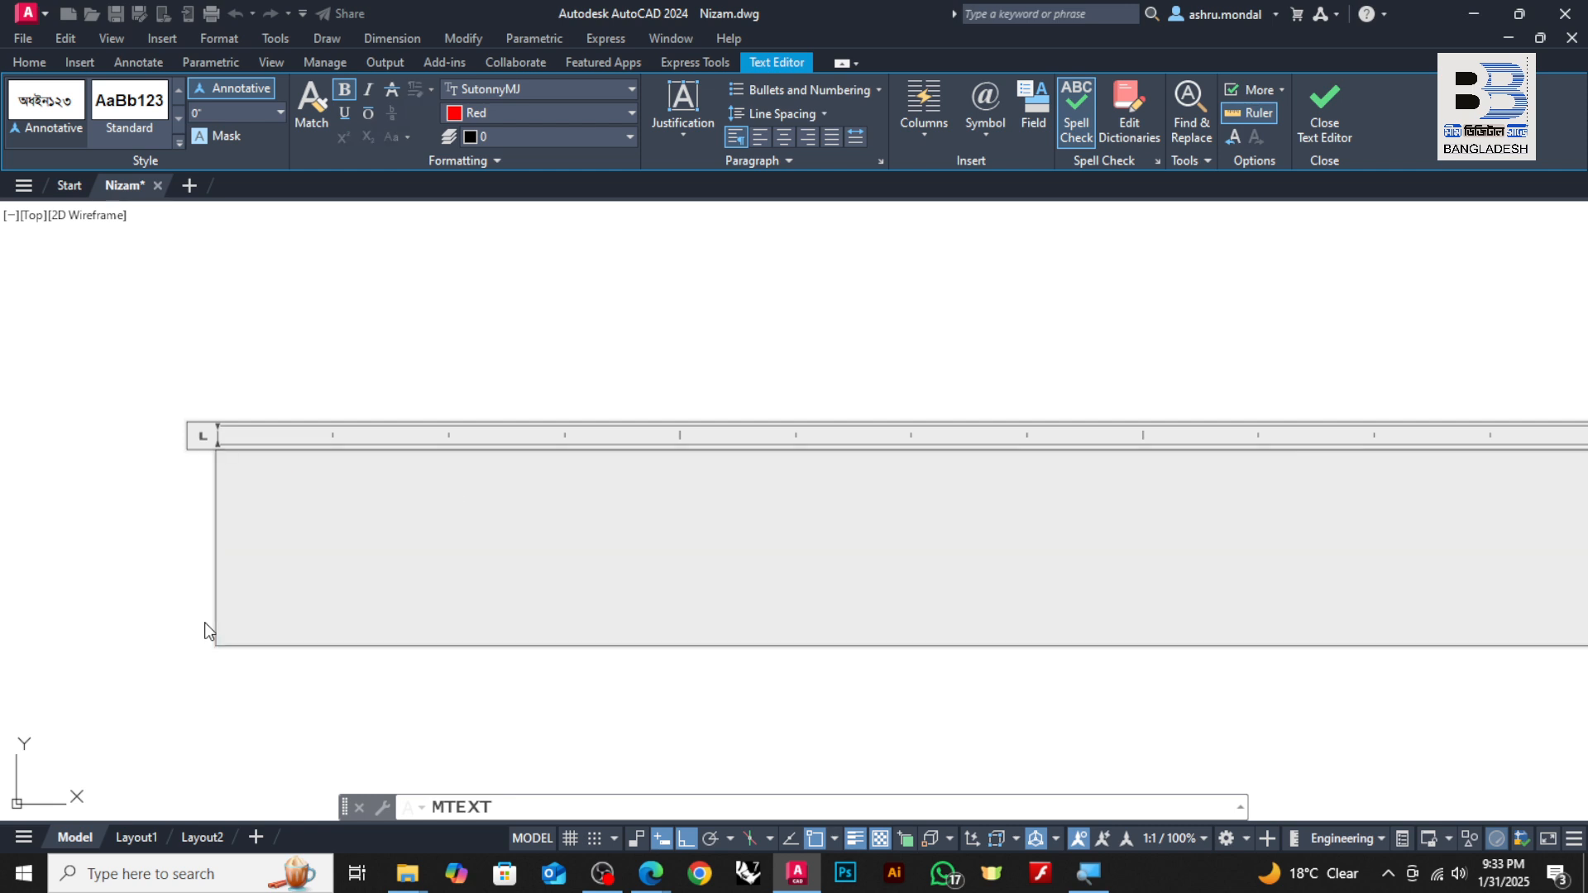
type("ba")
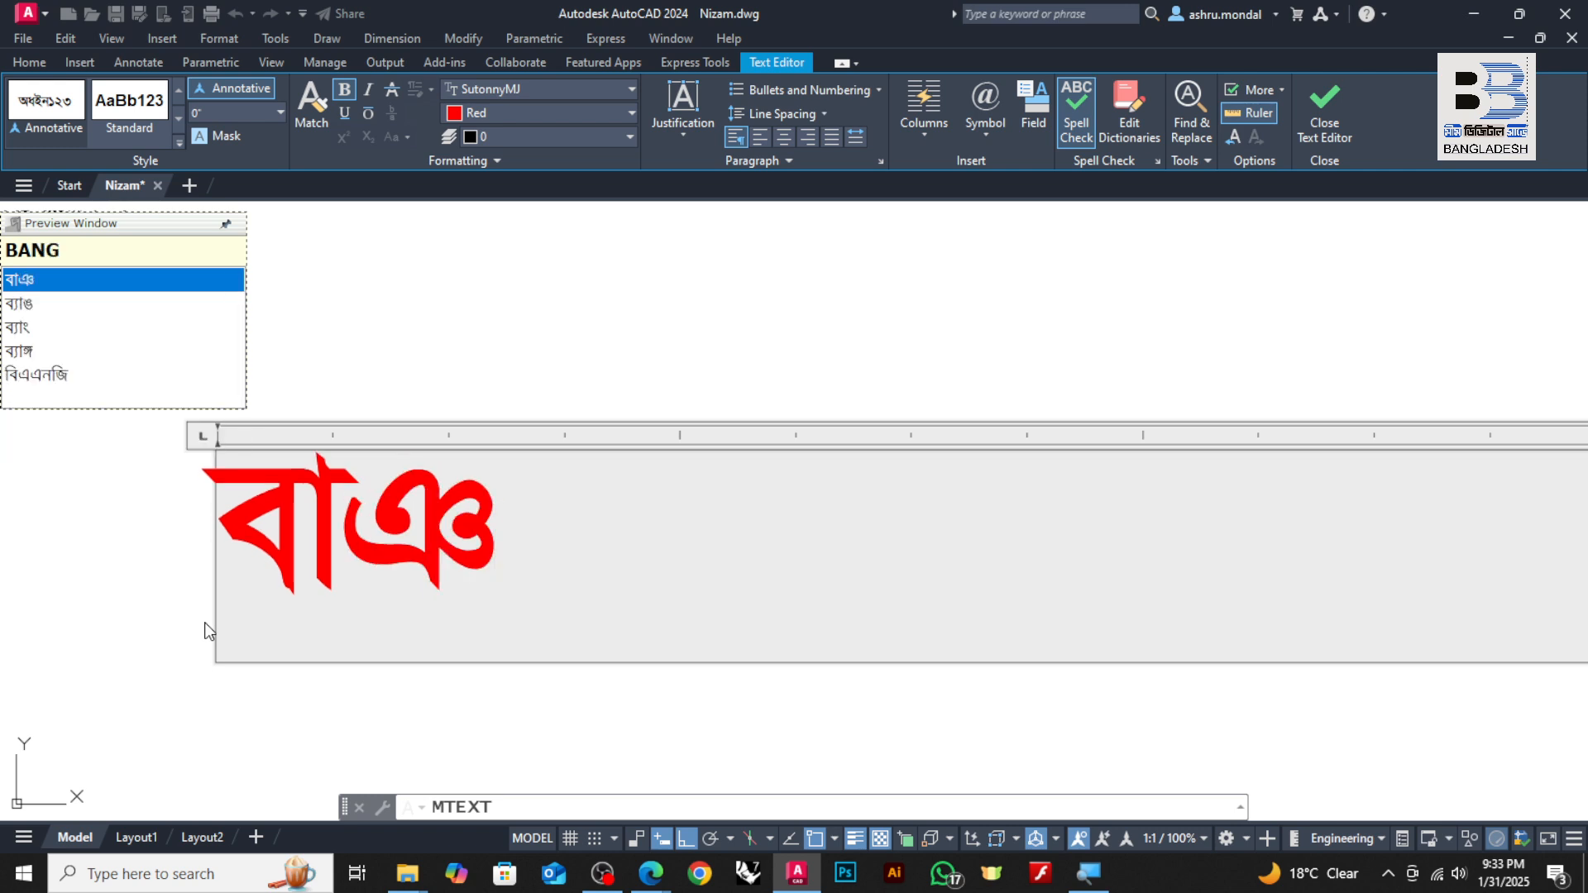
type("LADESH")
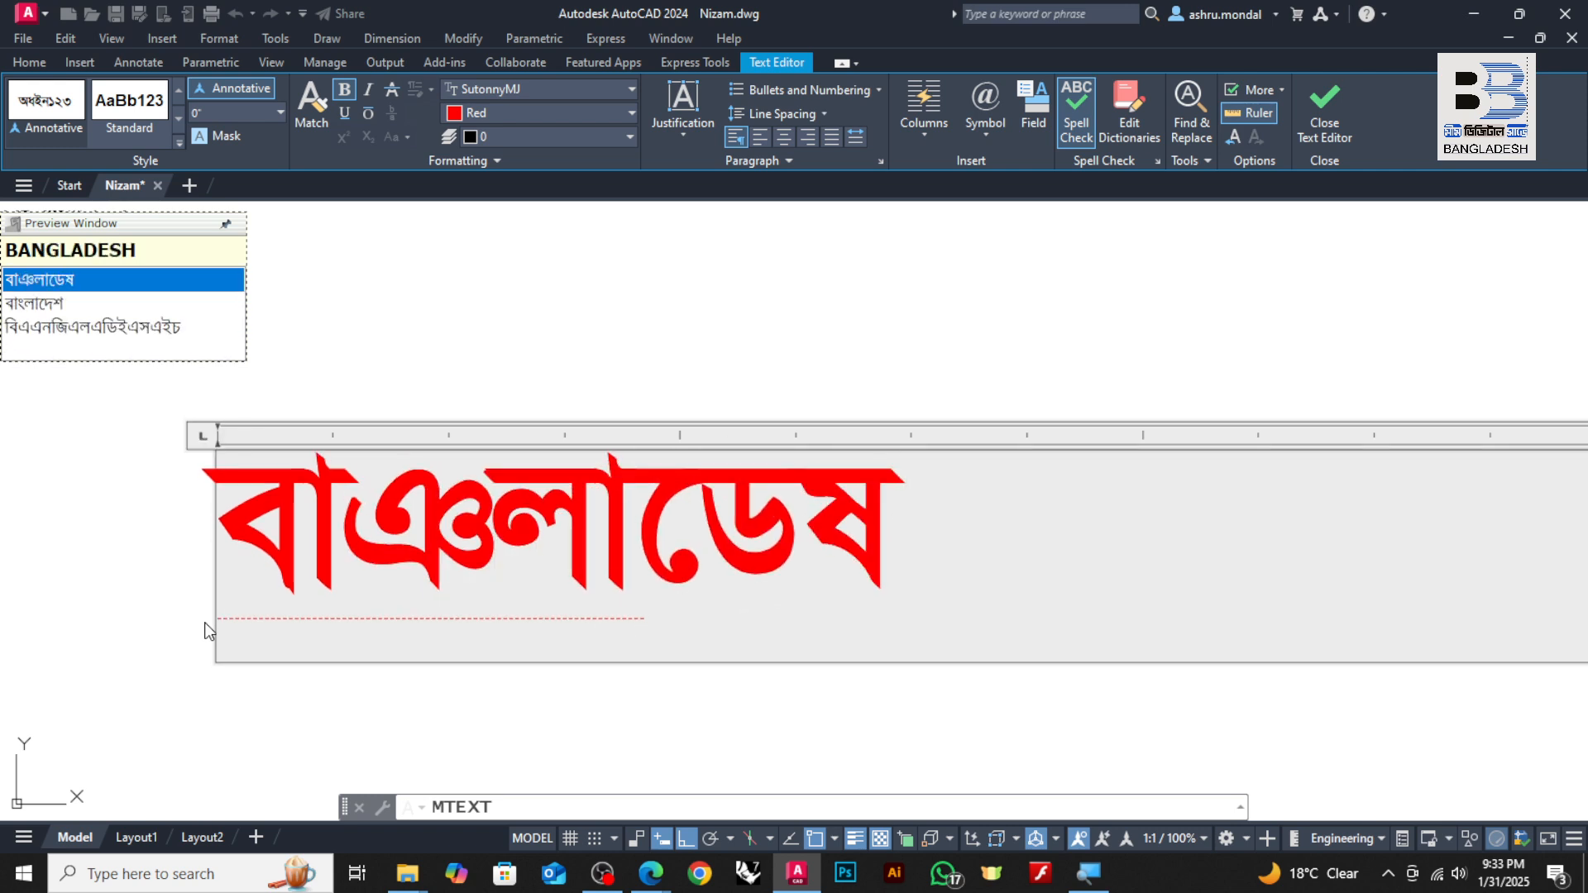
left_click(52, 306)
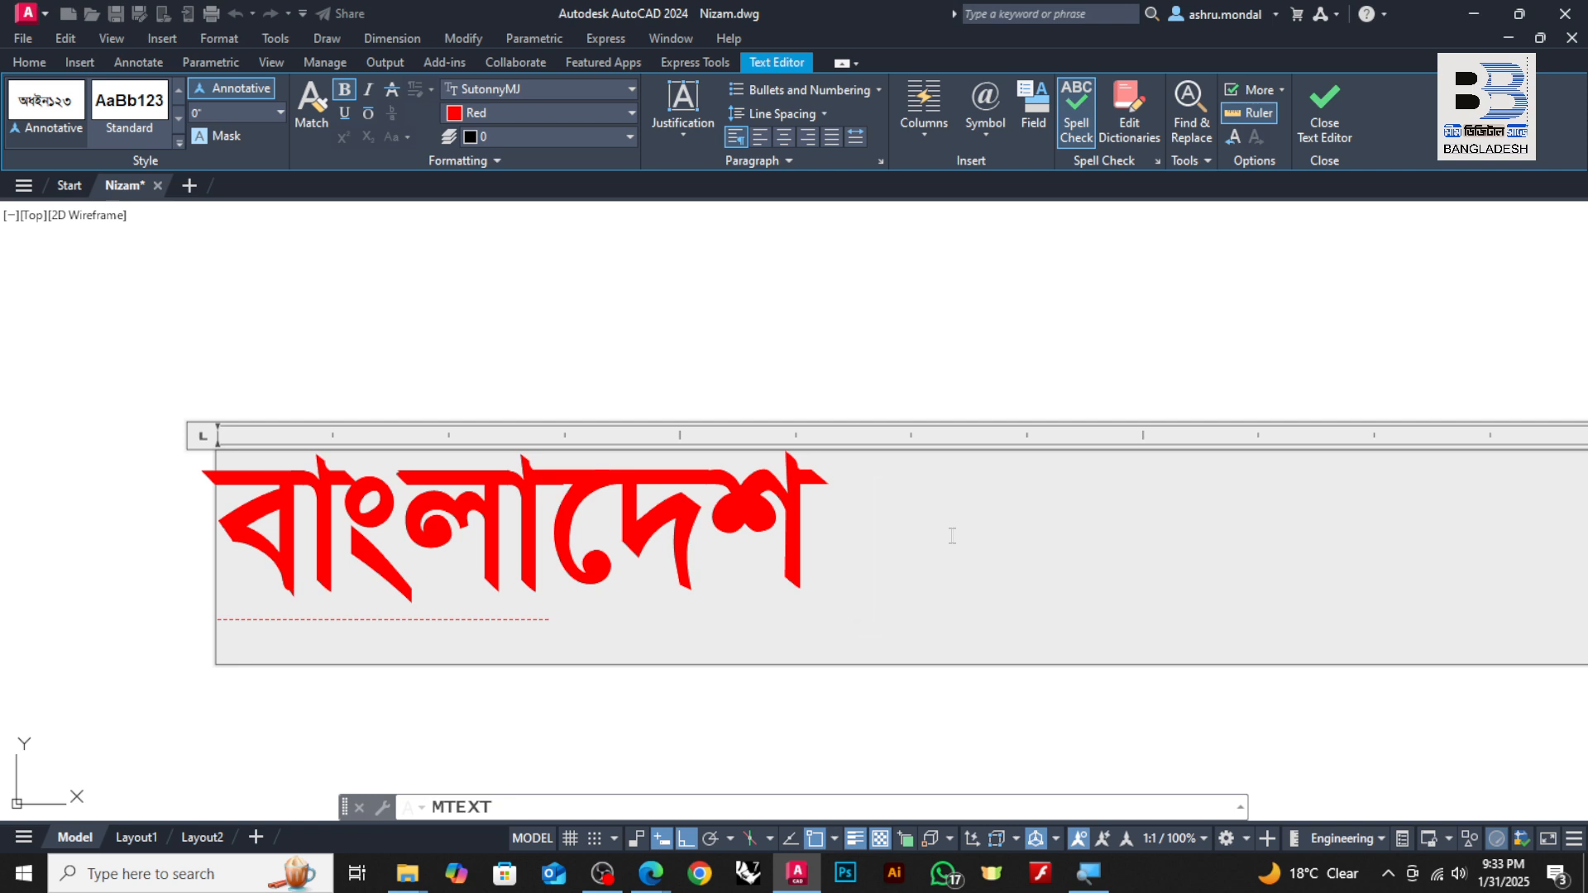
- Add the word অশ্রু after বাংলাদেশ, picked from the Avro suggestions for OSHRU
type("os")
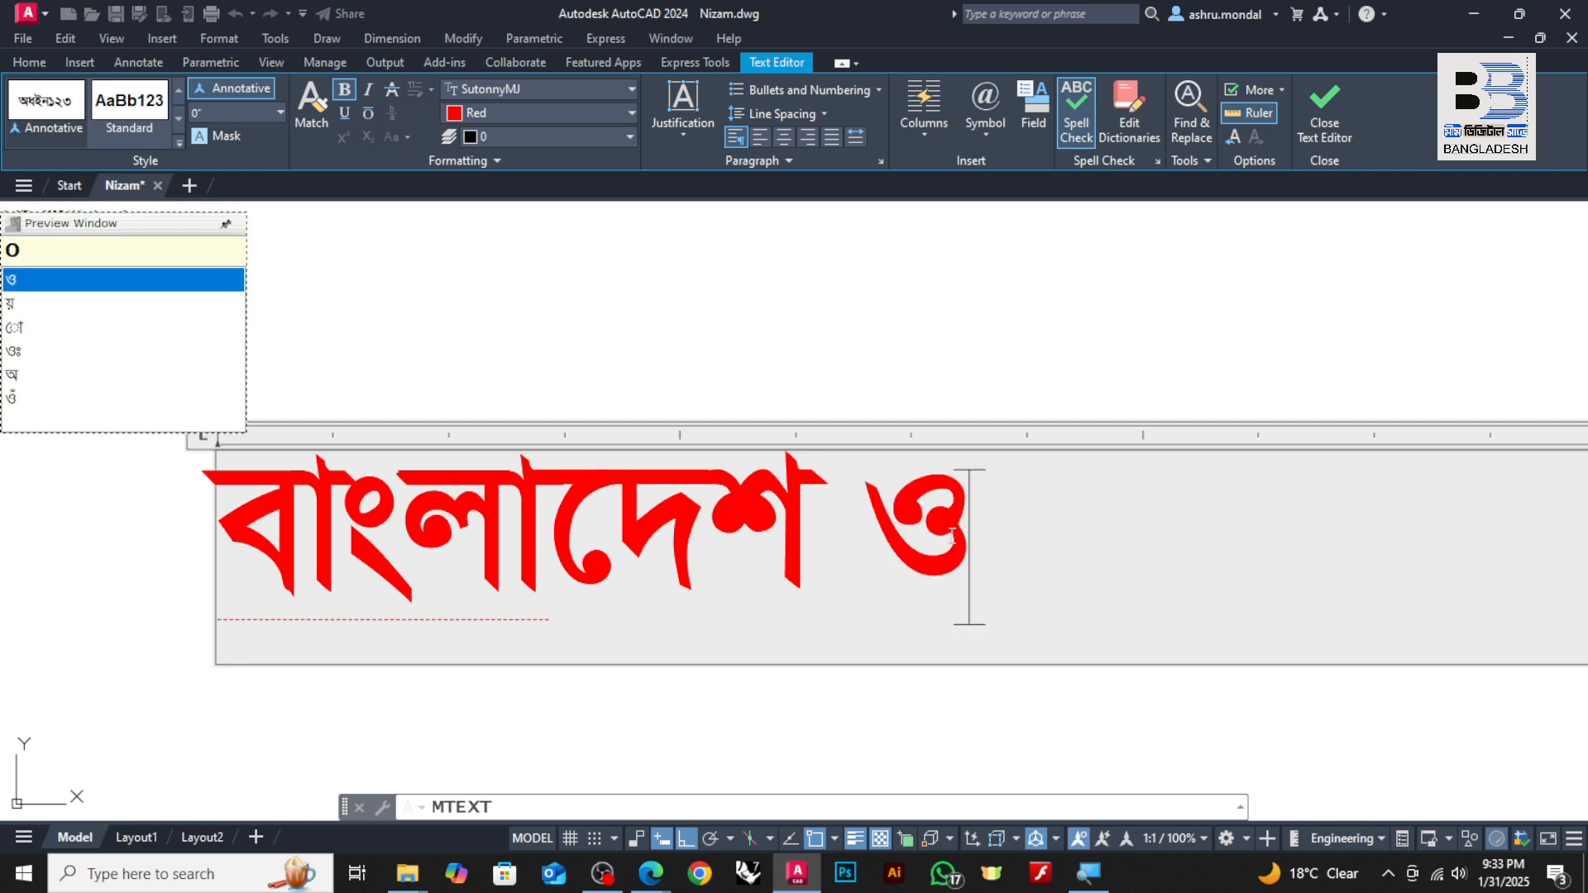
type("hru")
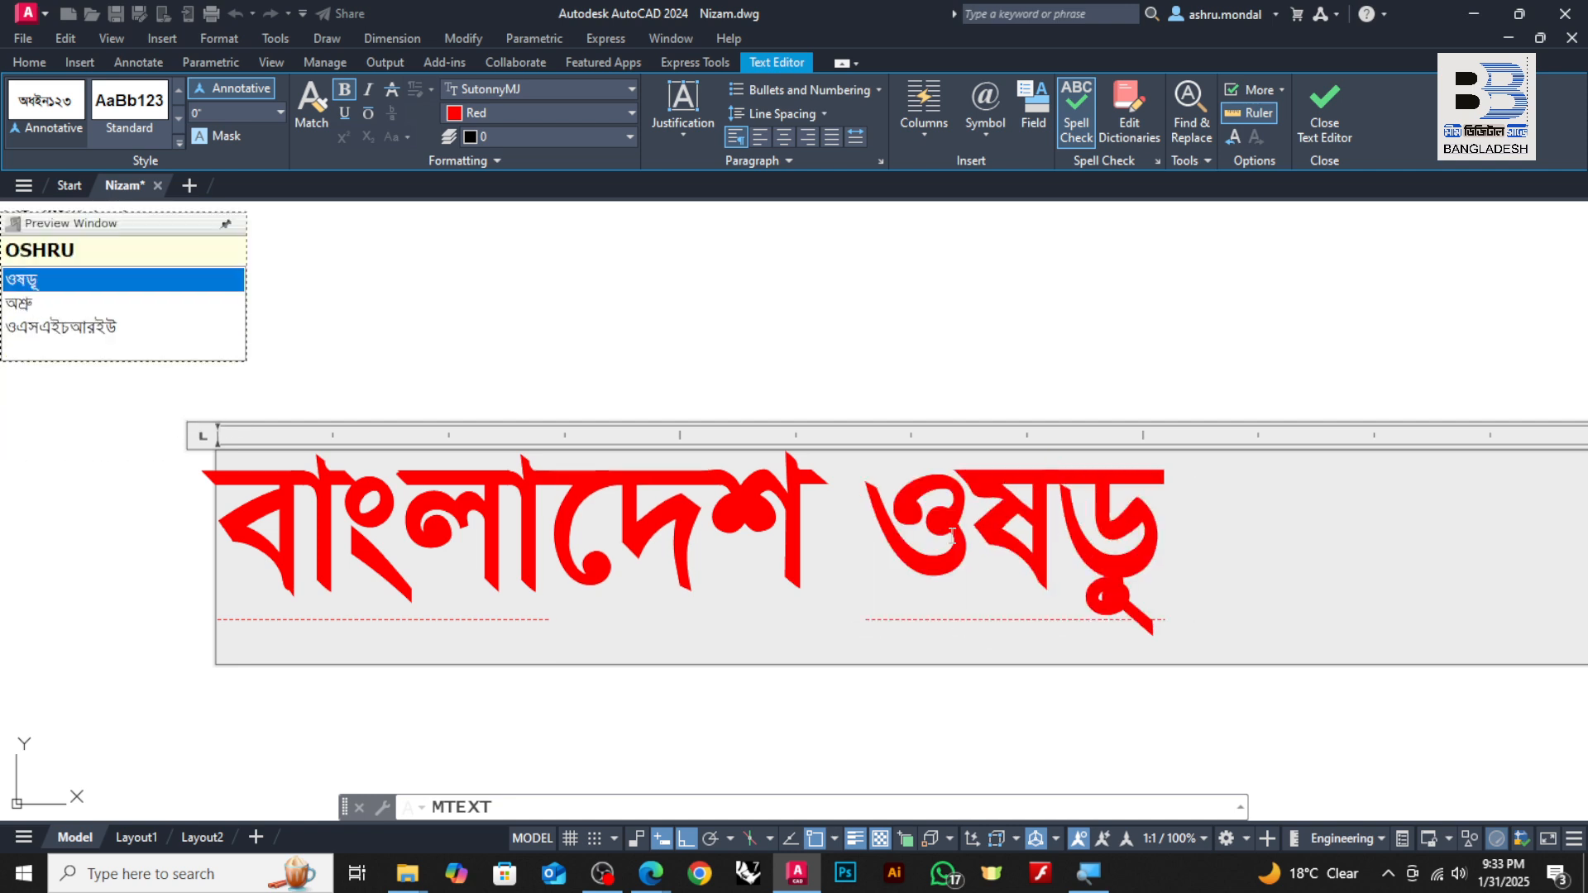
left_click(26, 308)
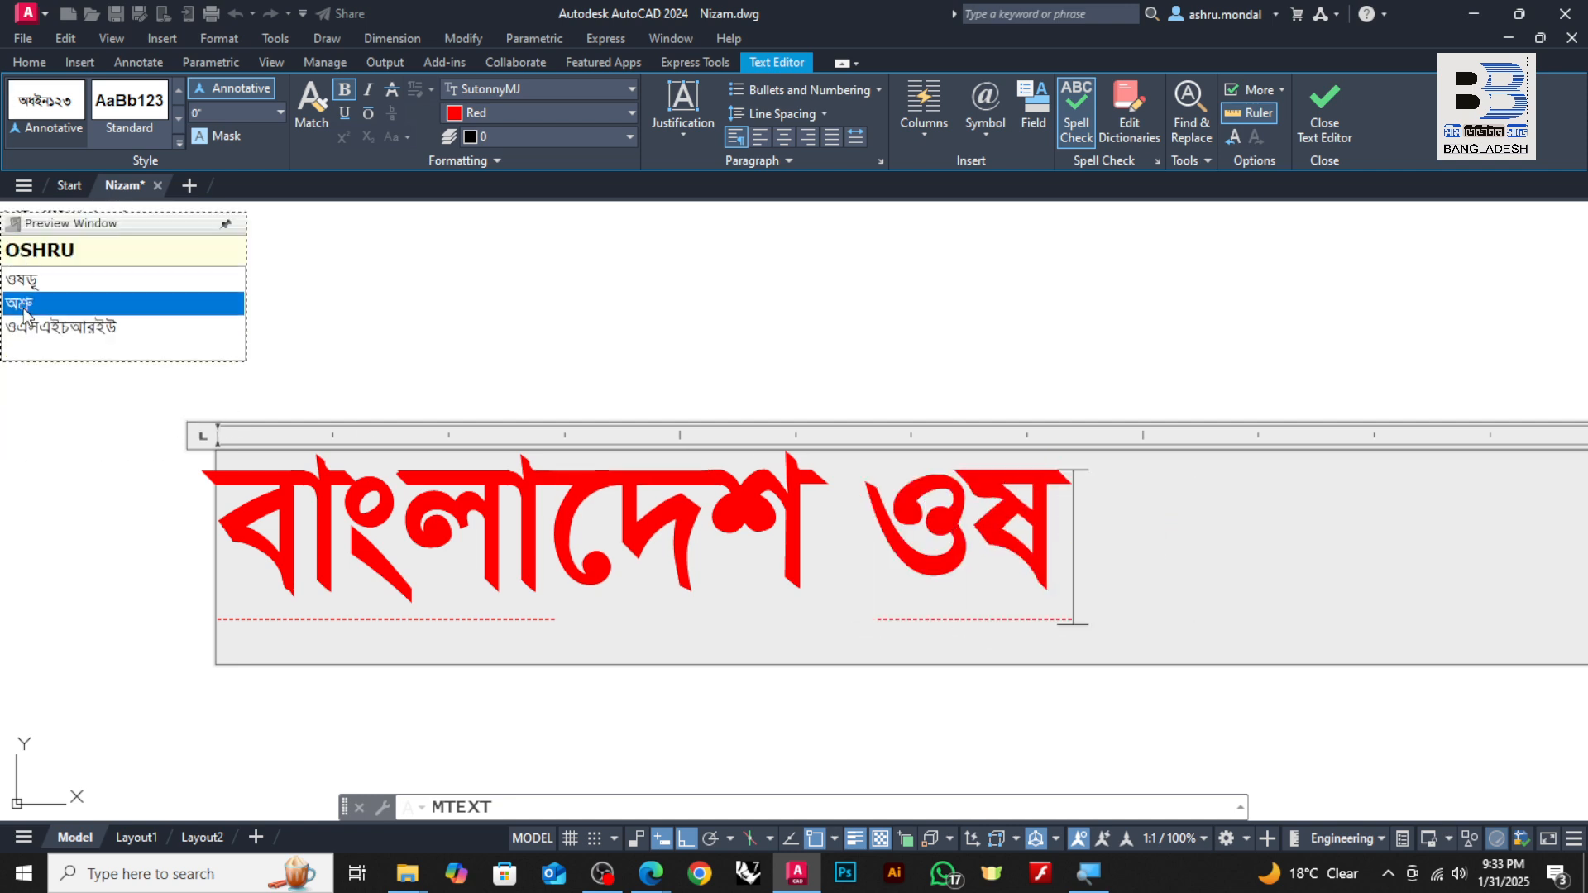
scroll(1033, 542, "down", 2)
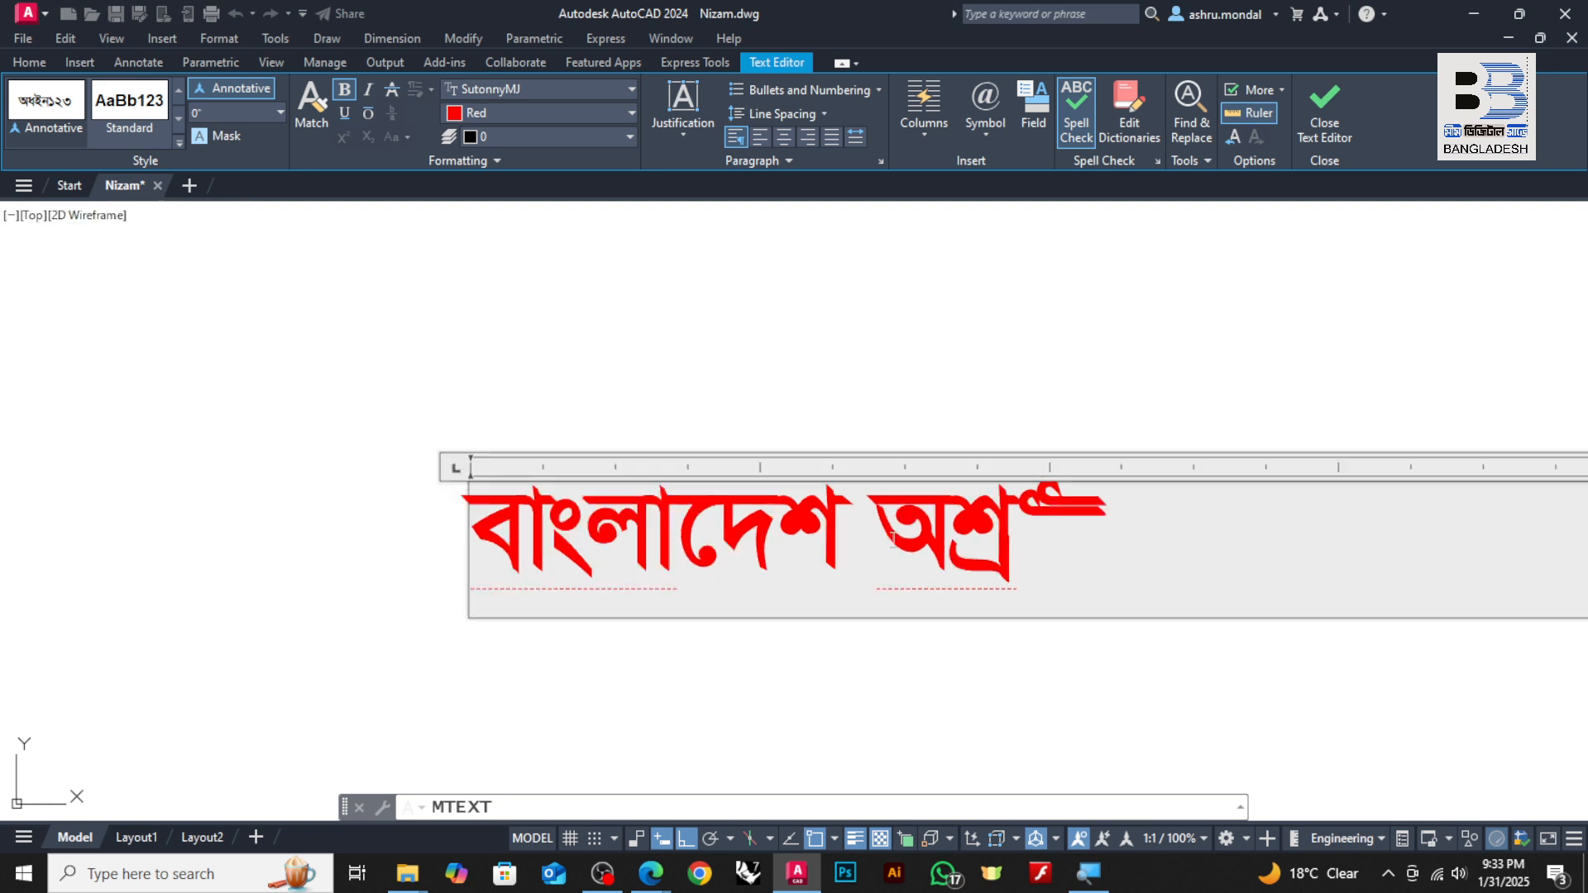
scroll(776, 549, "up", 3)
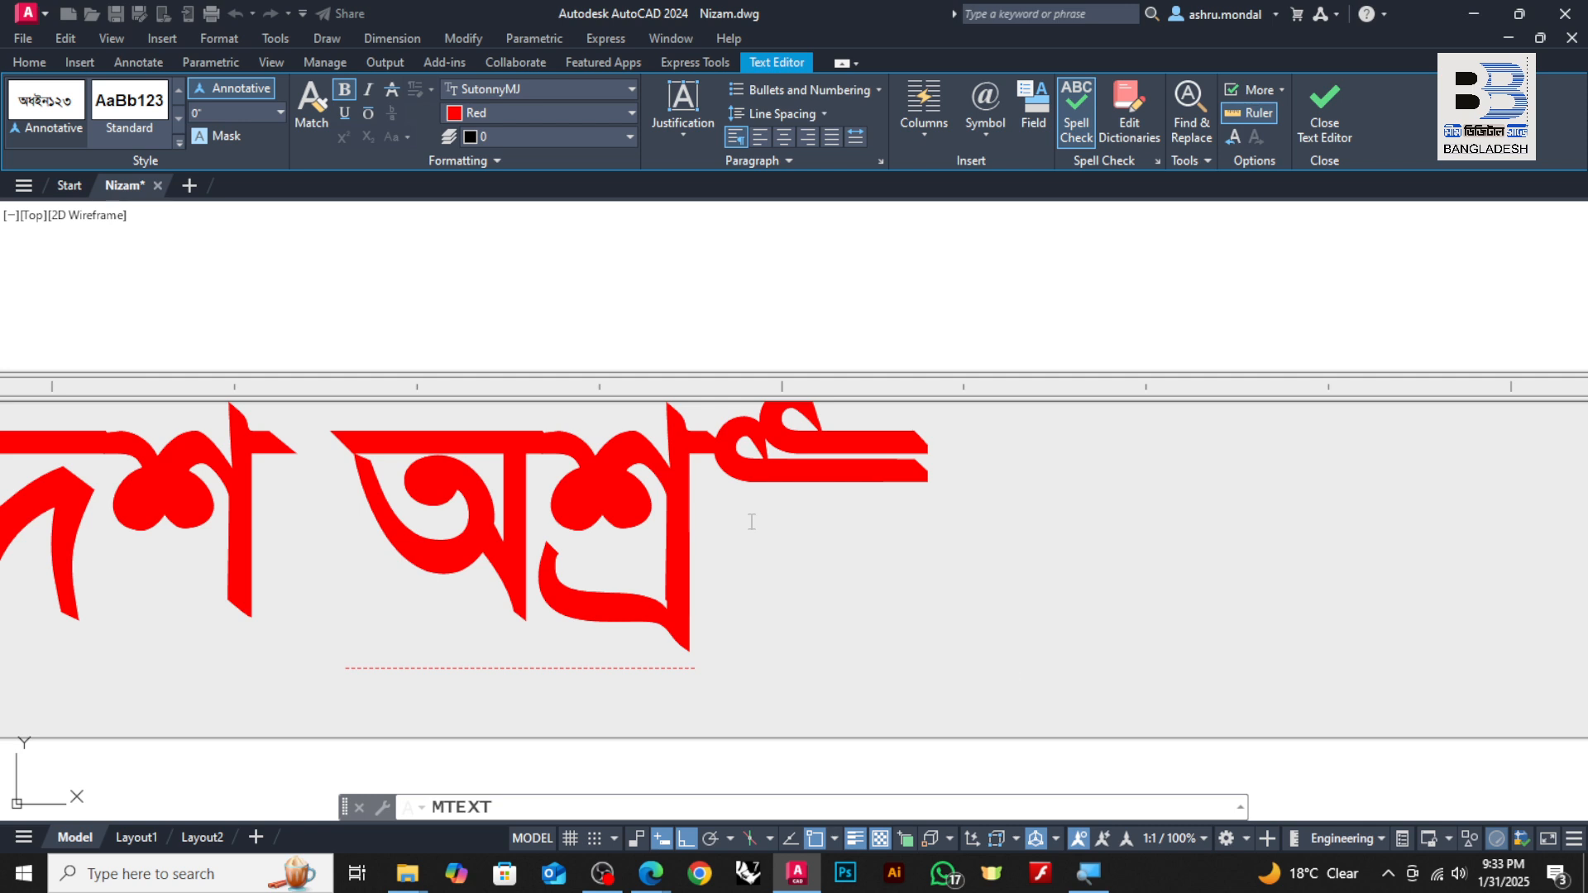
type("RUt")
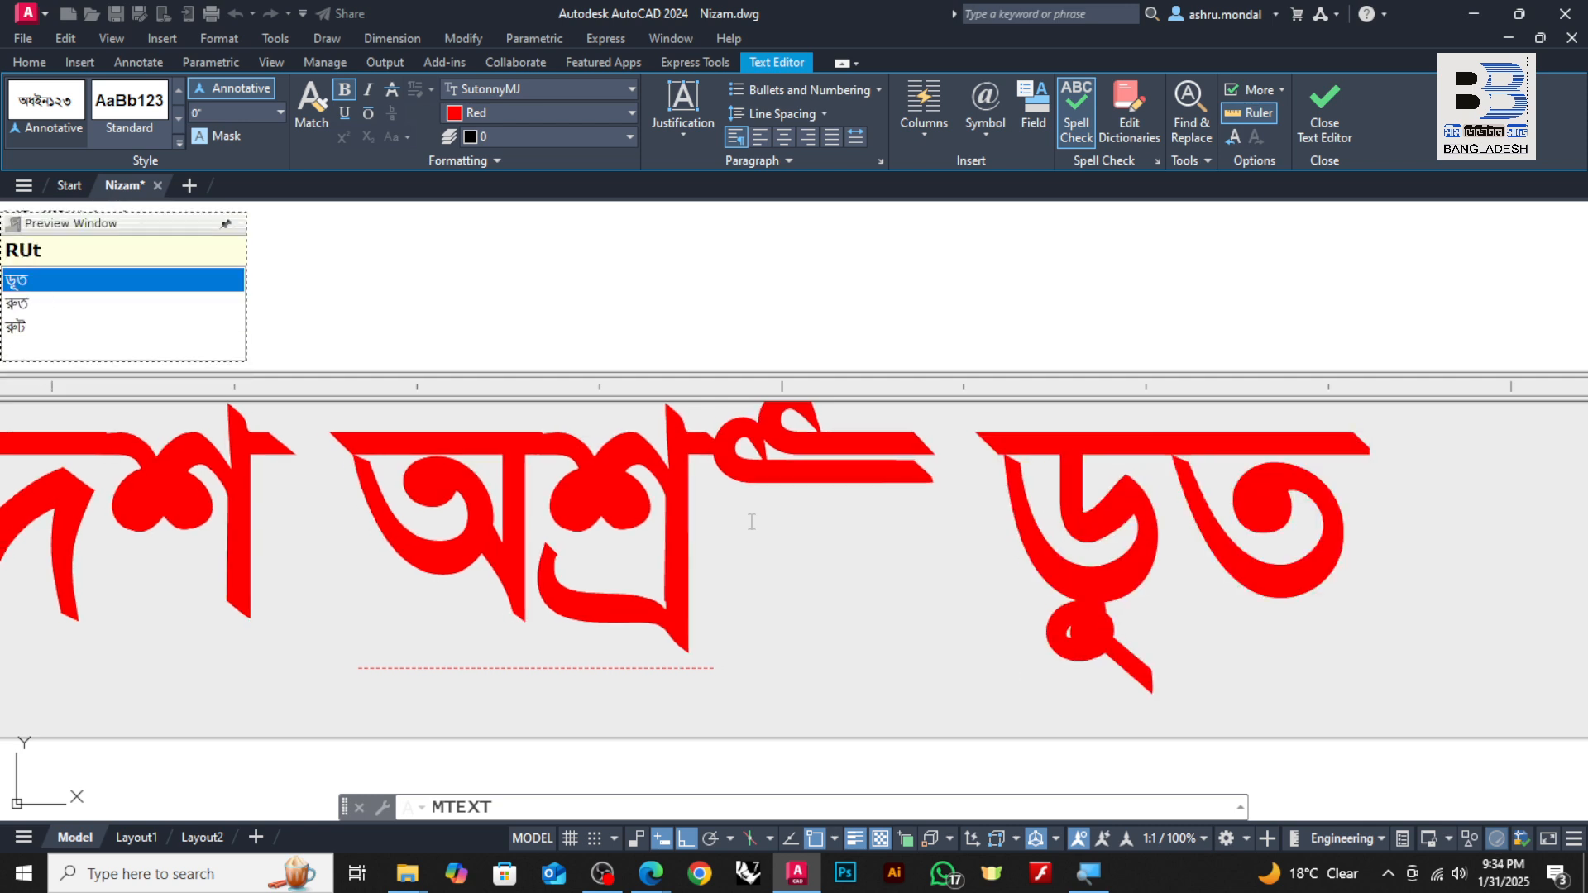
key("BackSpace")
key("BackSpace")
key("BackSpace")
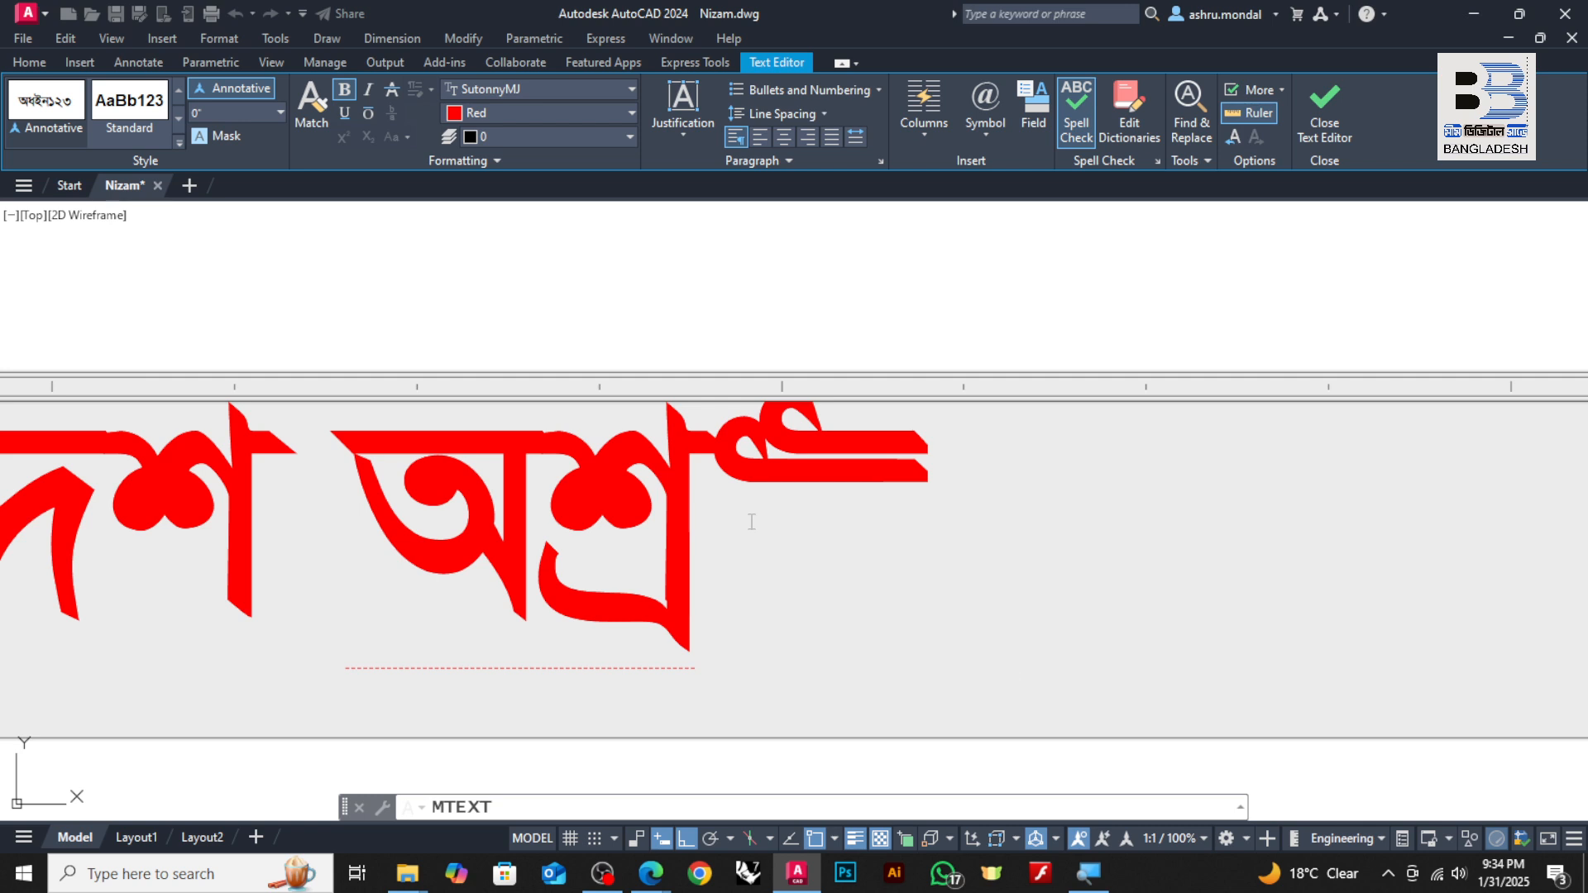
- Enter ruT as the Bangla word রুট at the end of the line and toggle the Avro Keyboard mode
type("ru")
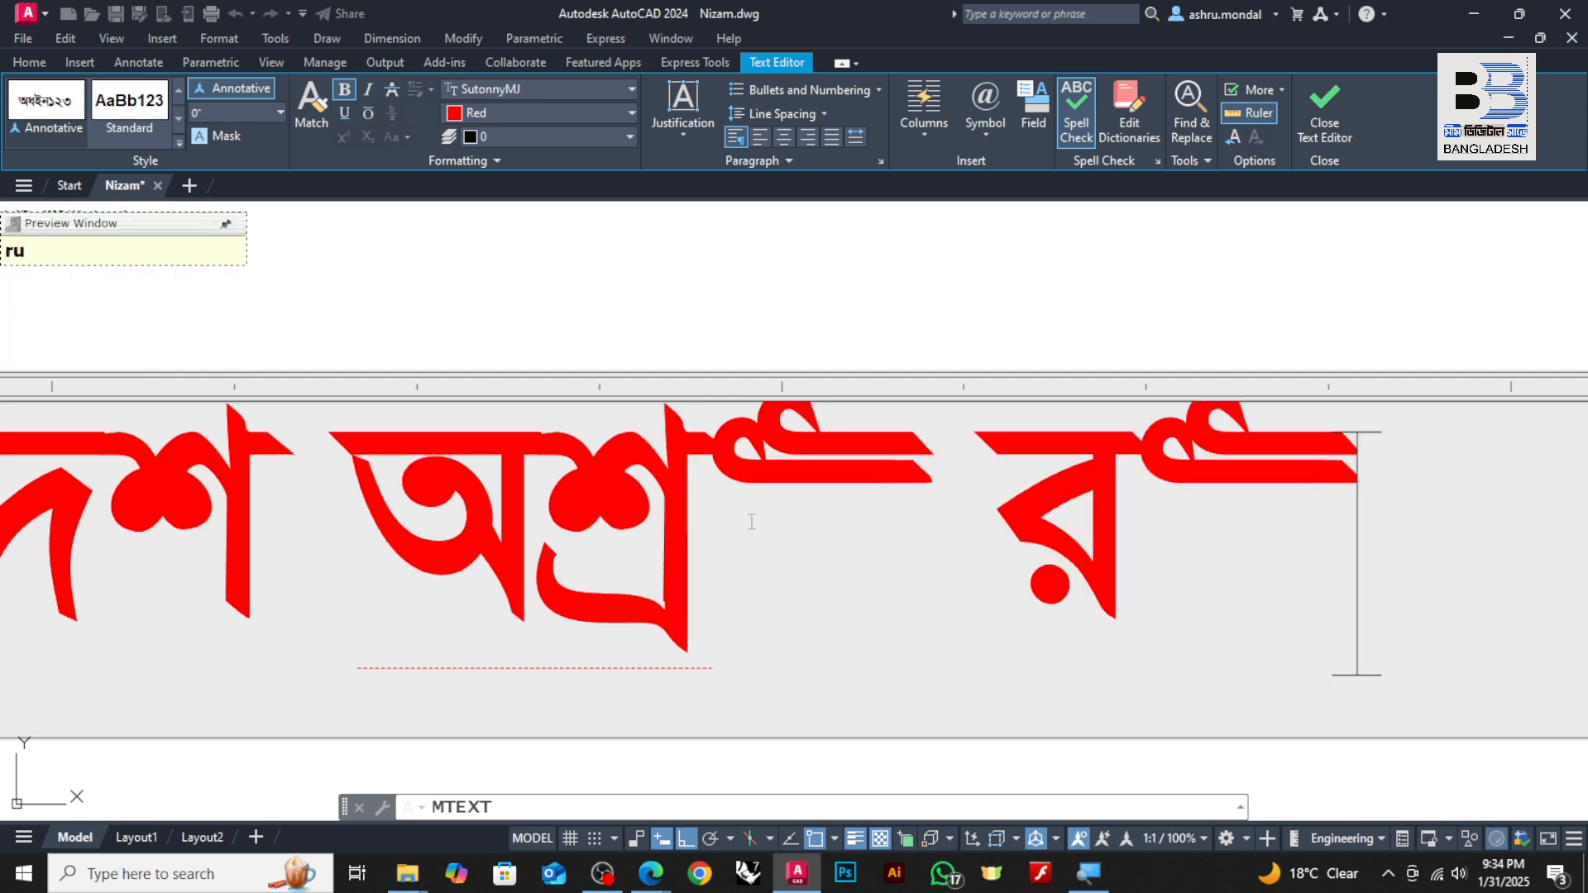
type("T")
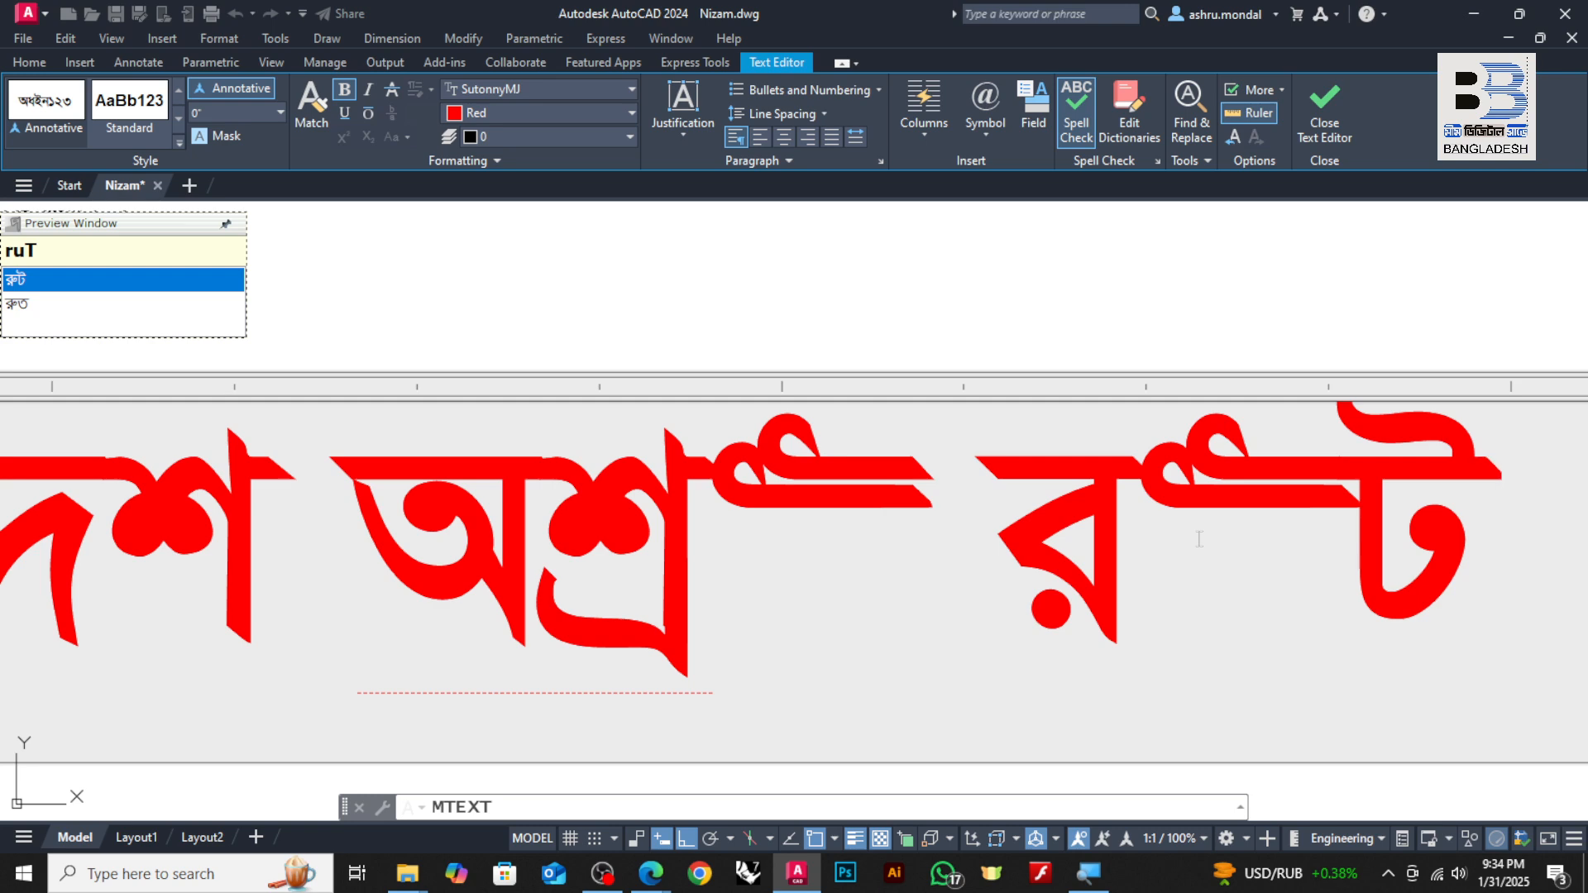
key("F12")
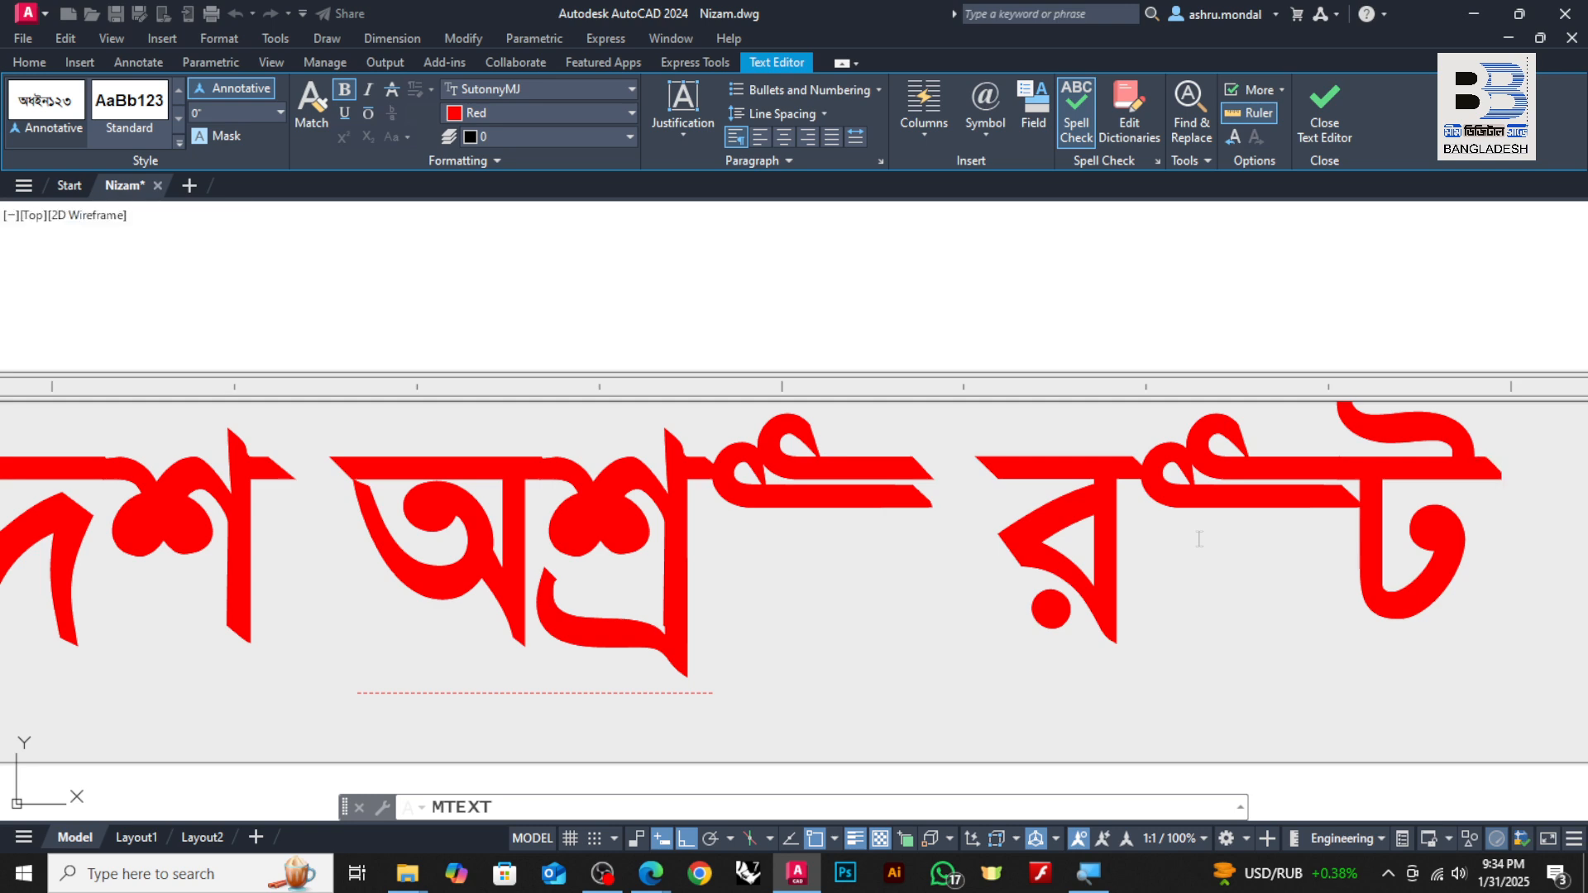
- Inspect the vowel signs of the last two Bangla words and leave the multiline text editor, discarding the text
scroll(919, 514, "down", 4)
scroll(1082, 511, "up", 3)
scroll(821, 538, "down", 3)
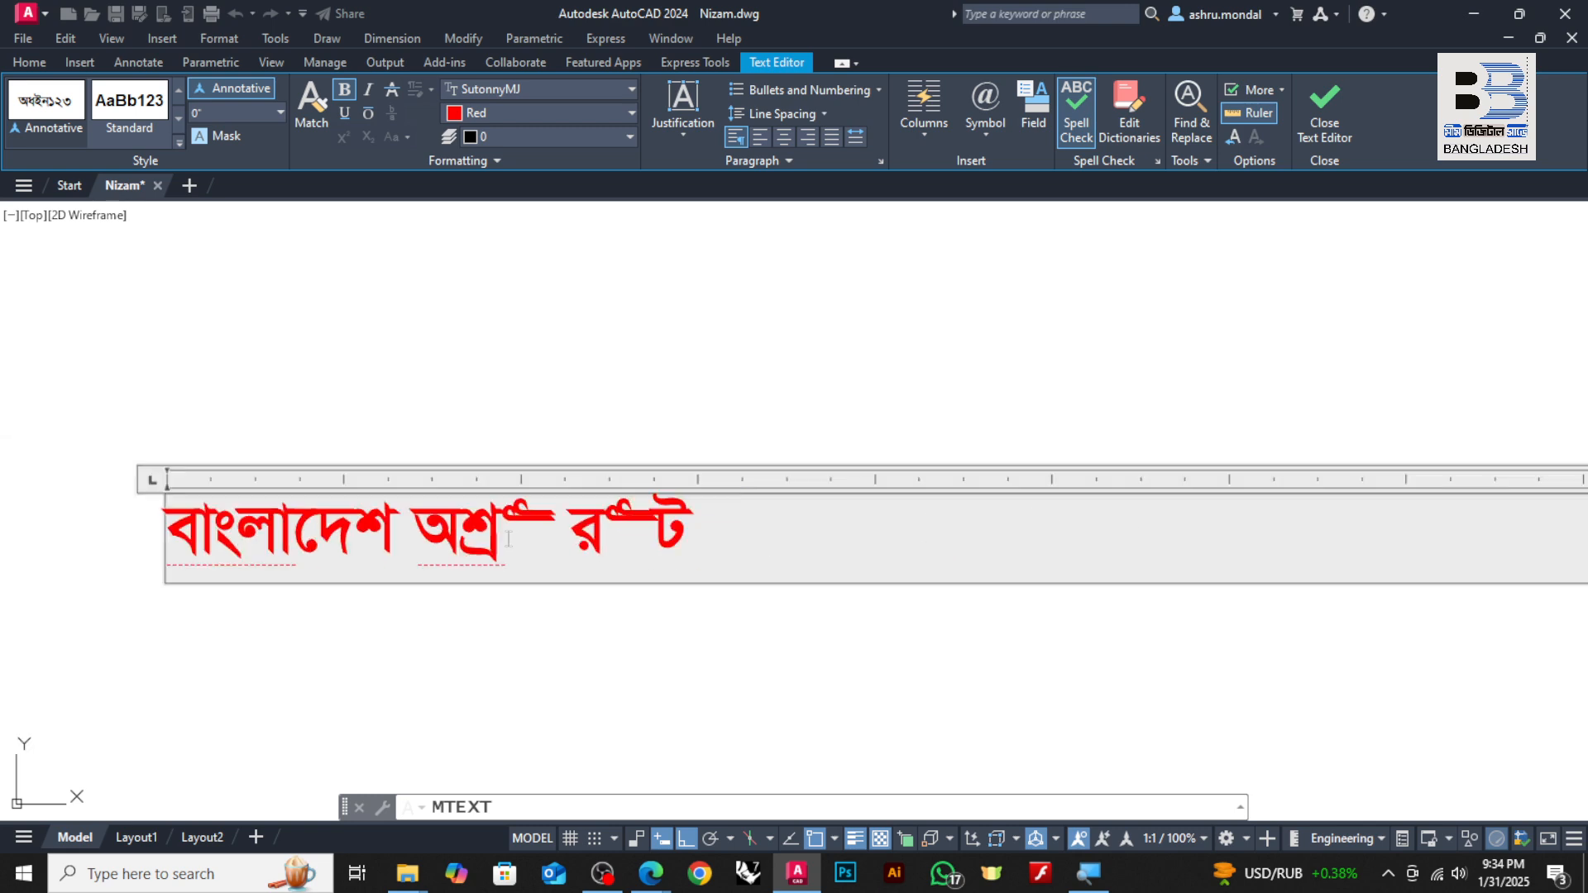
scroll(637, 541, "up", 2)
scroll(655, 534, "down", 2)
scroll(523, 535, "up", 2)
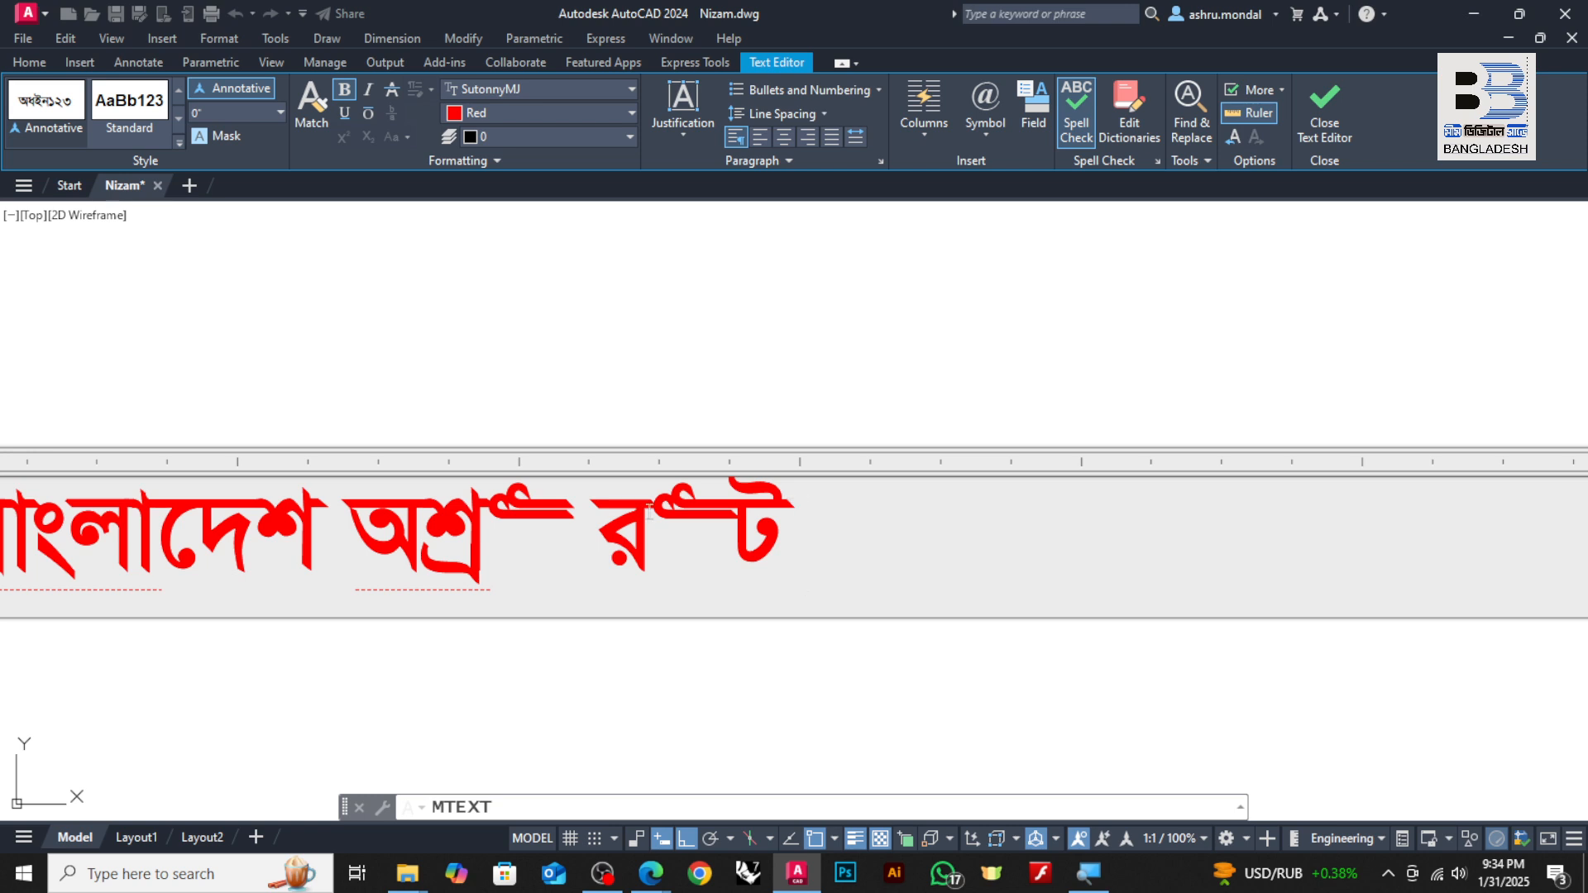
key("Escape")
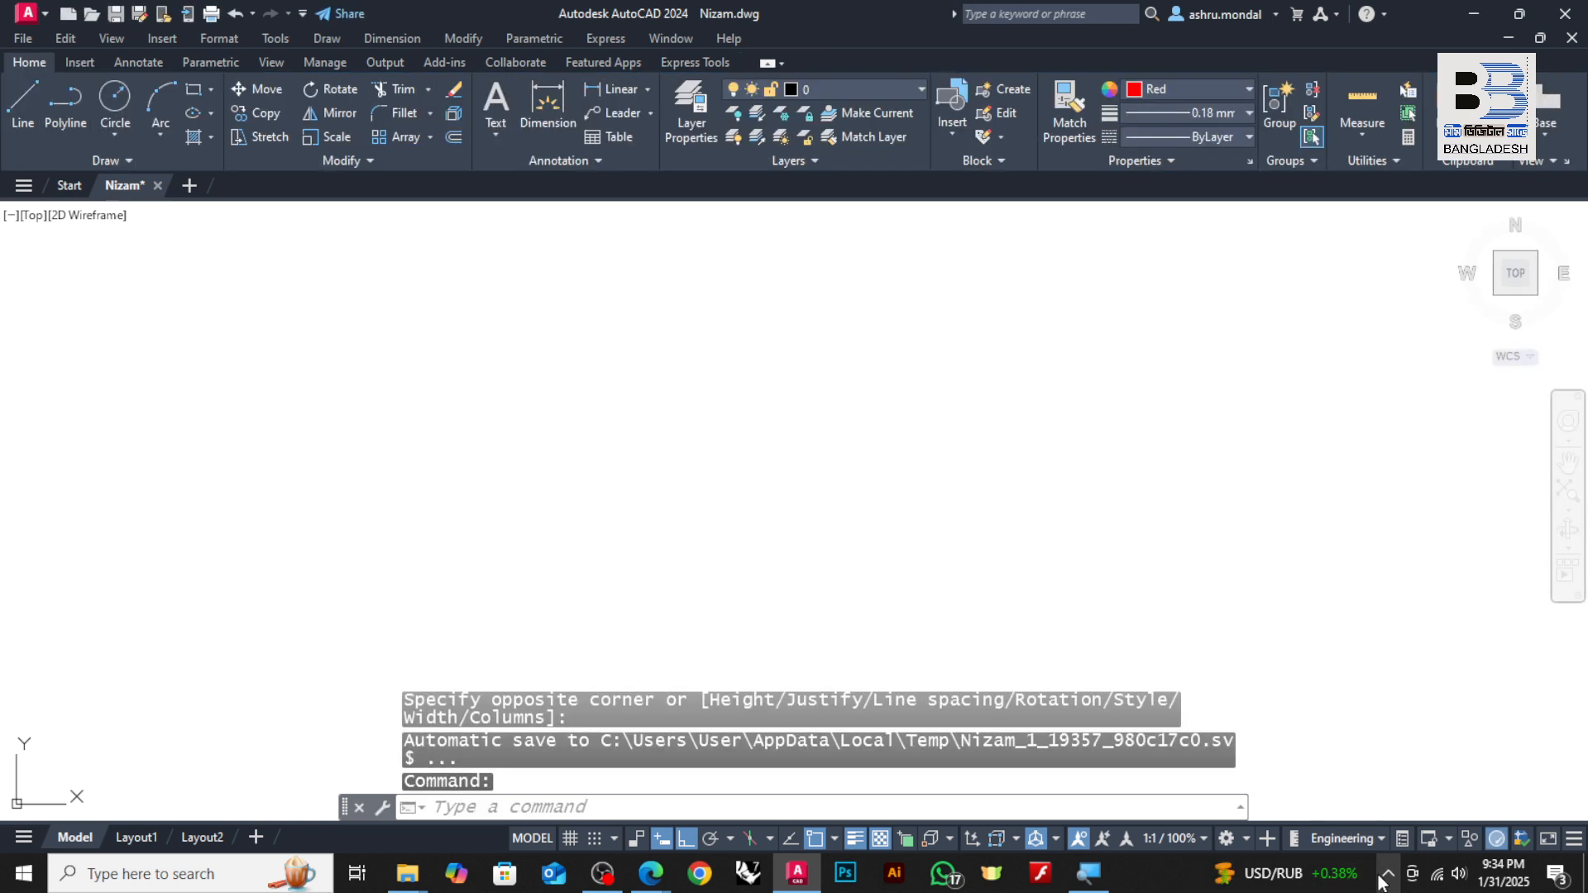
- Exit the Avro Keyboard, relaunch it and return to the empty drawing area
left_click(1389, 874)
right_click(1355, 839)
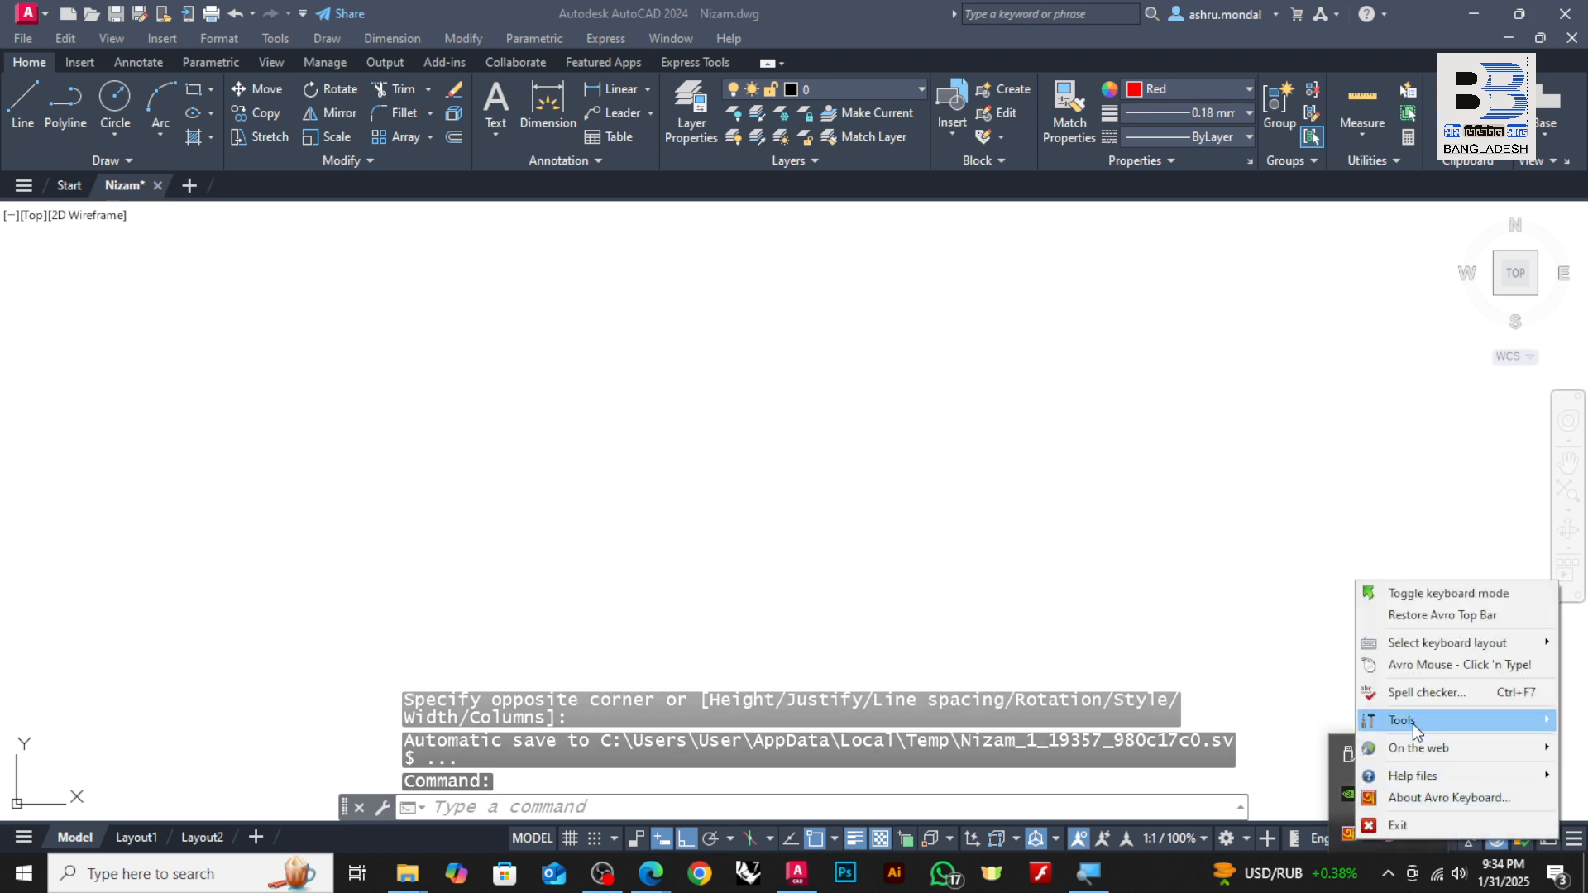
mouse_move(1413, 721)
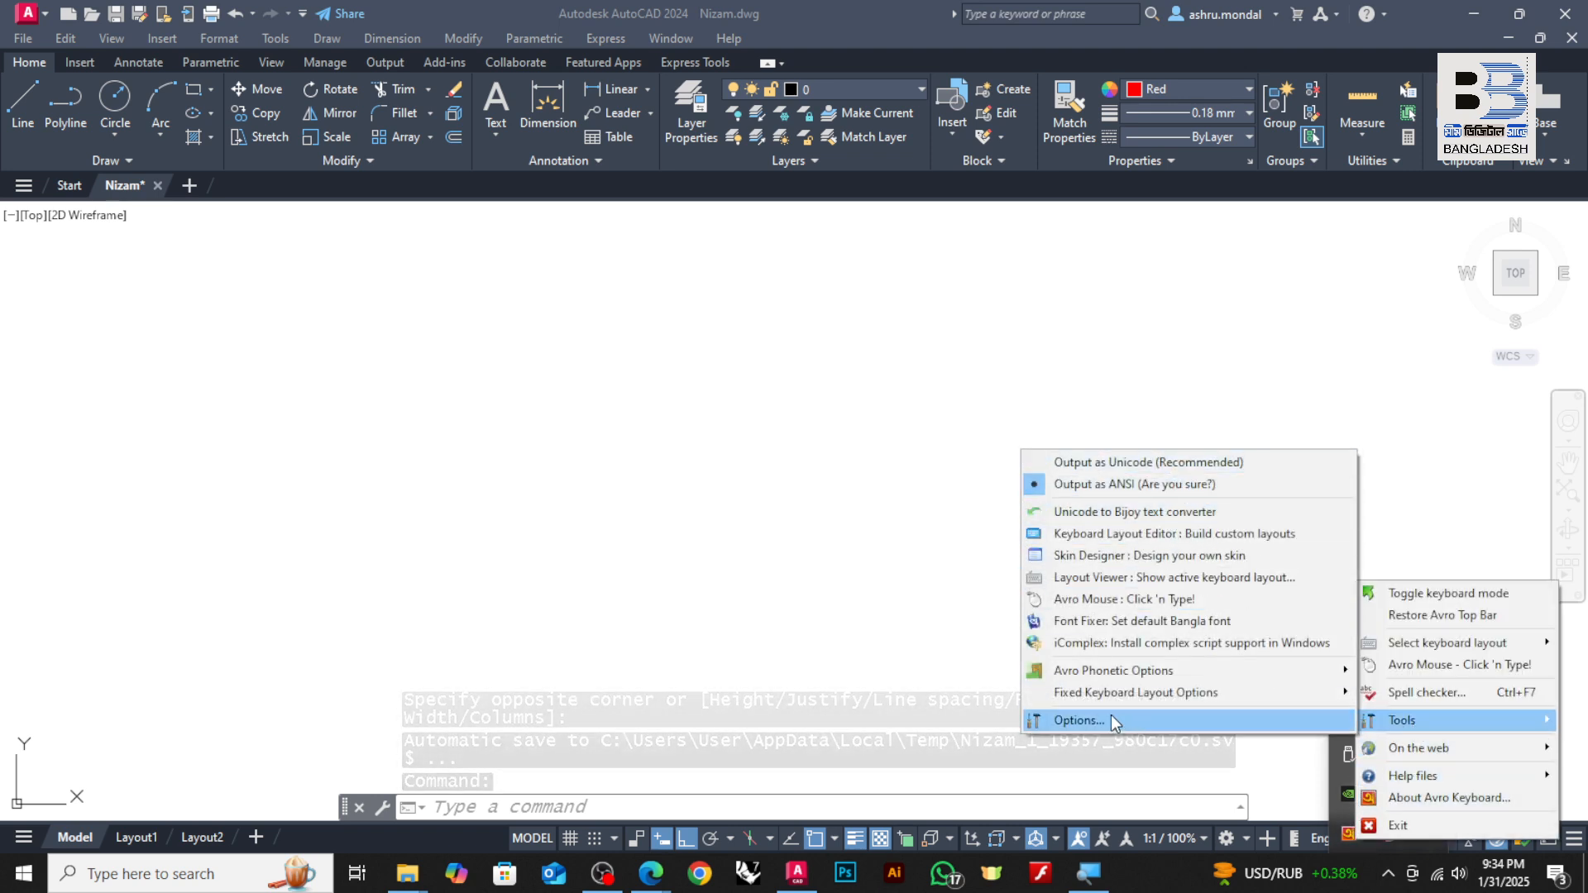
left_click(1409, 822)
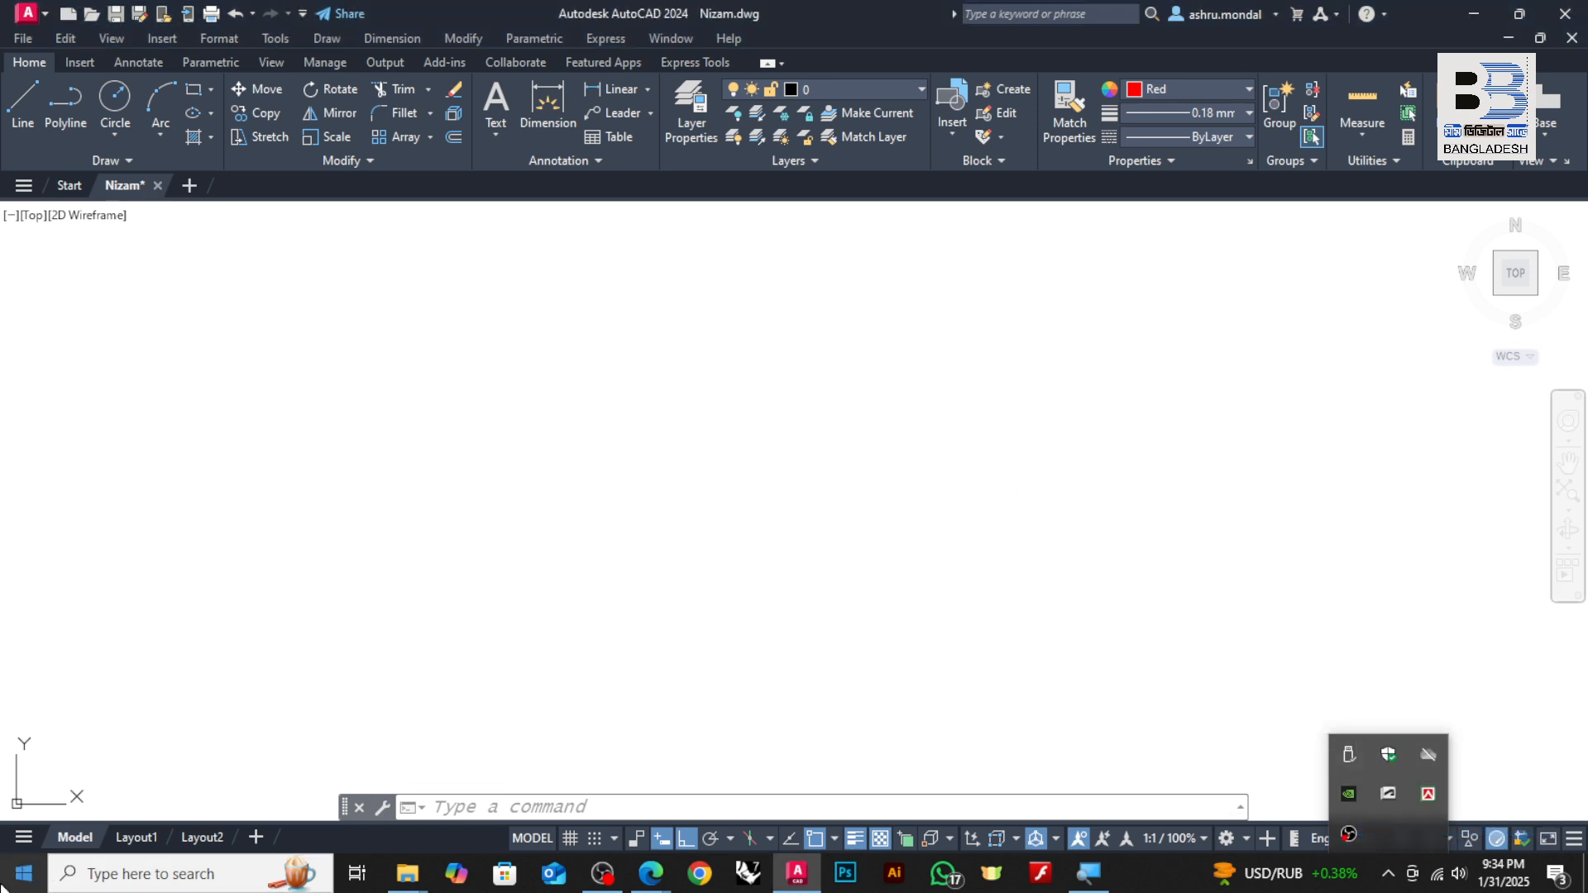
left_click(24, 874)
scroll(124, 708, "down", 1)
left_click(147, 589)
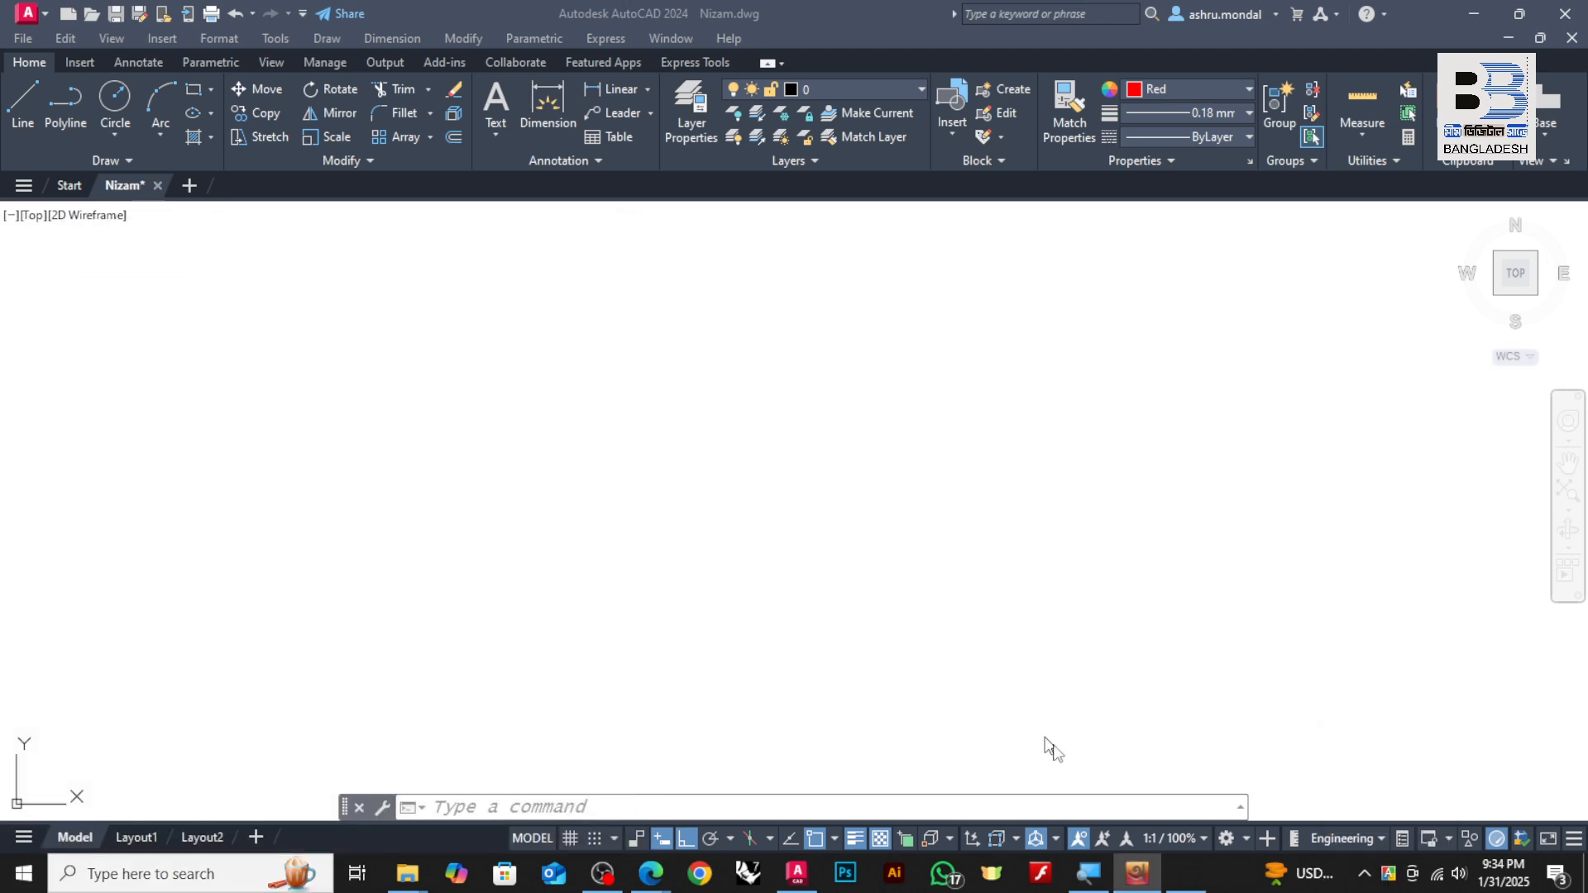
left_click(900, 556)
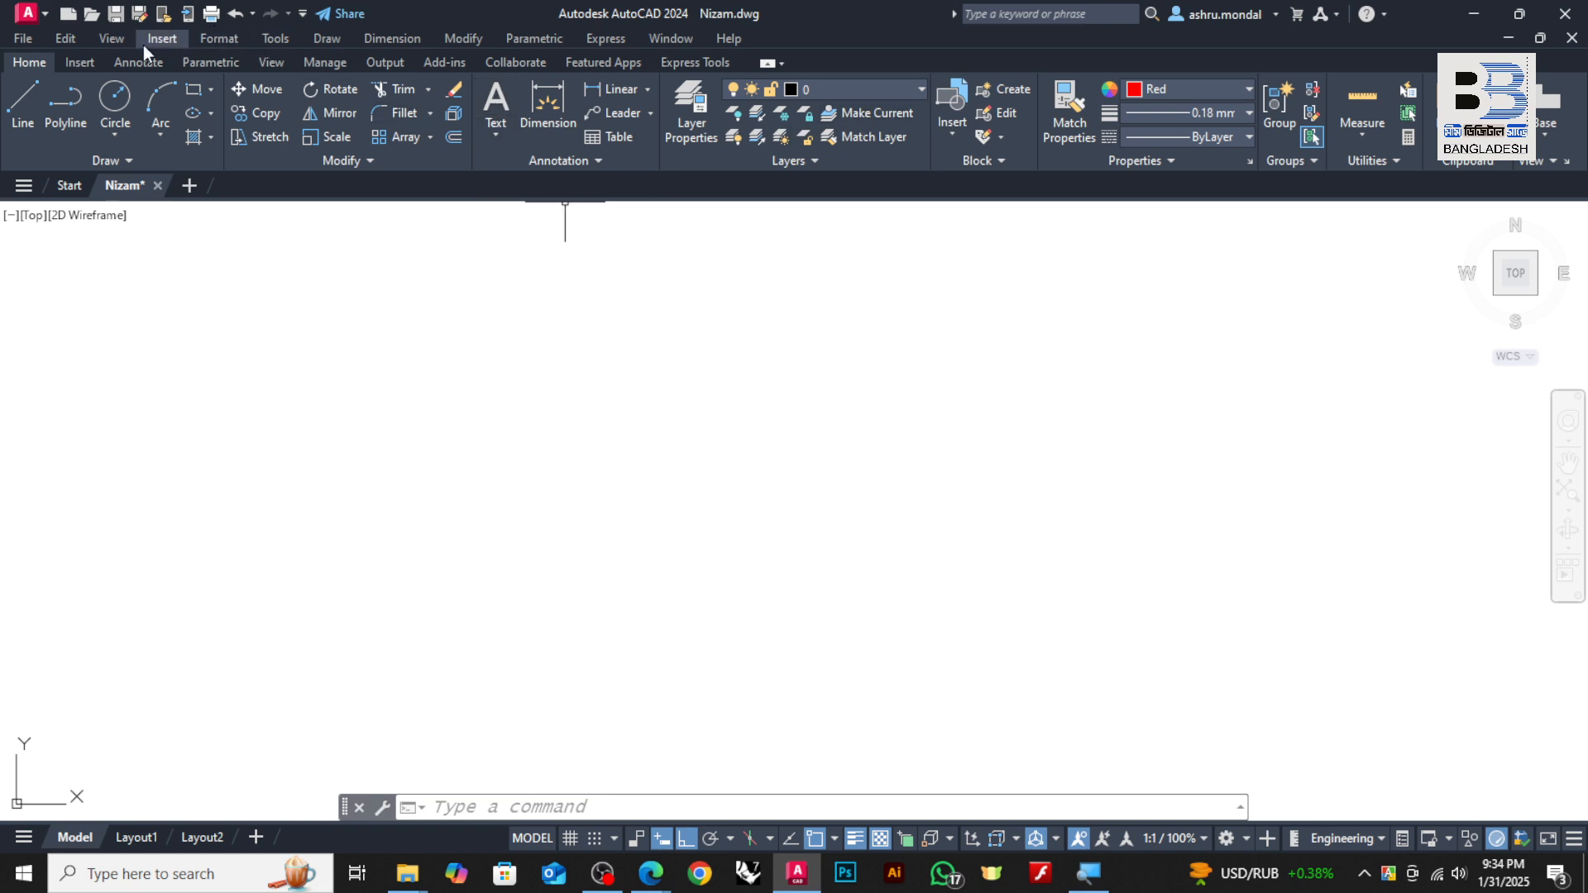
- Review the Annotative text style's font settings and close them without changes
left_click(219, 38)
left_click(280, 235)
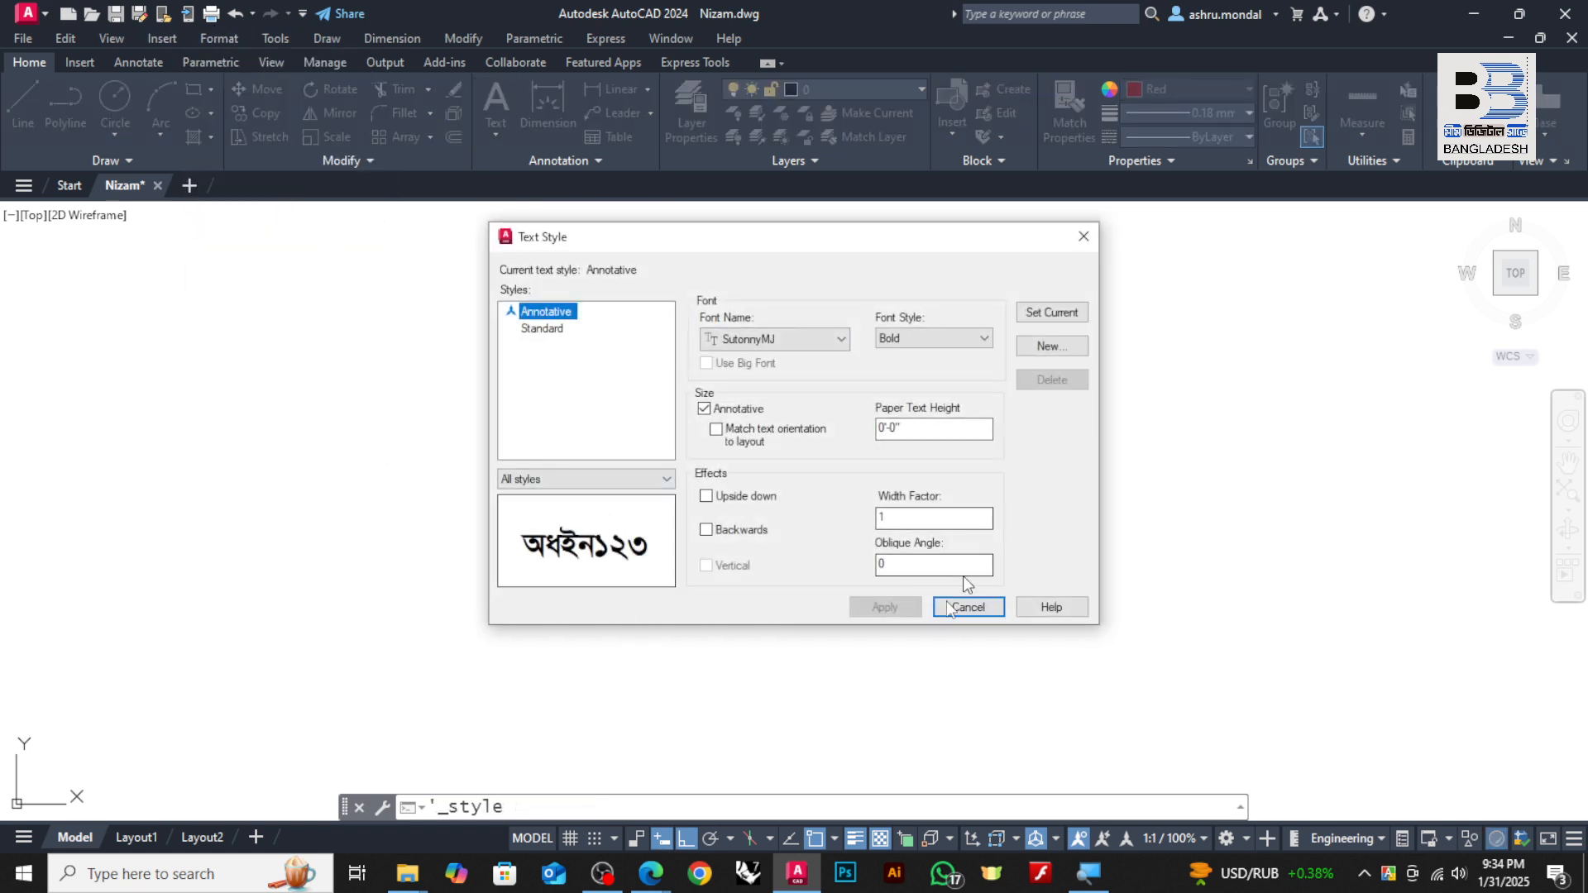
left_click(964, 605)
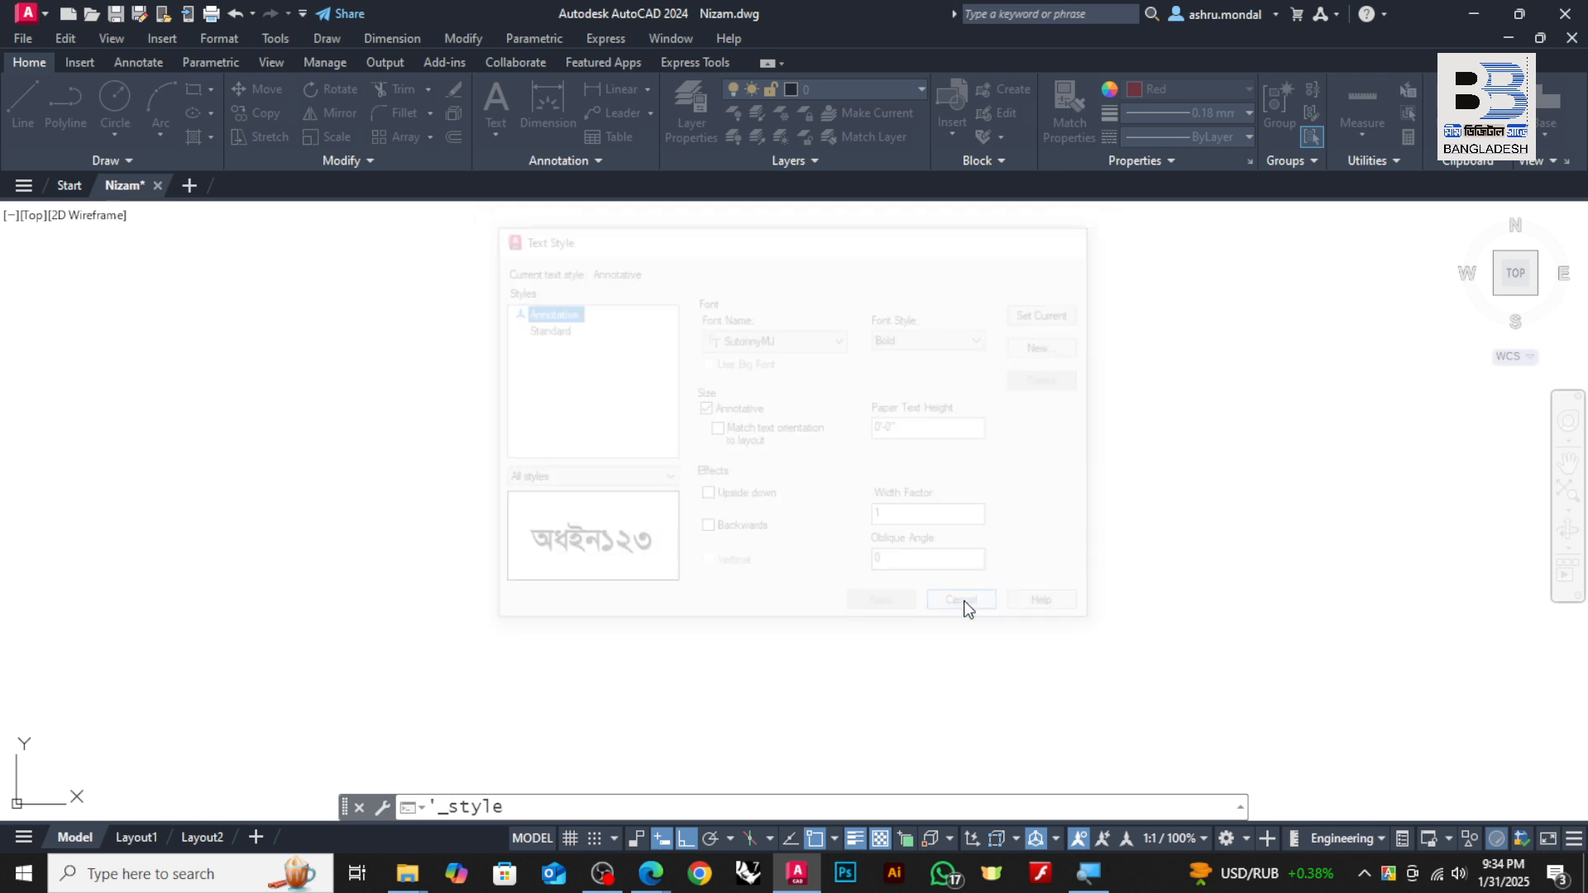
- Start a multiline text and define its text box in the empty drawing area
left_click(494, 138)
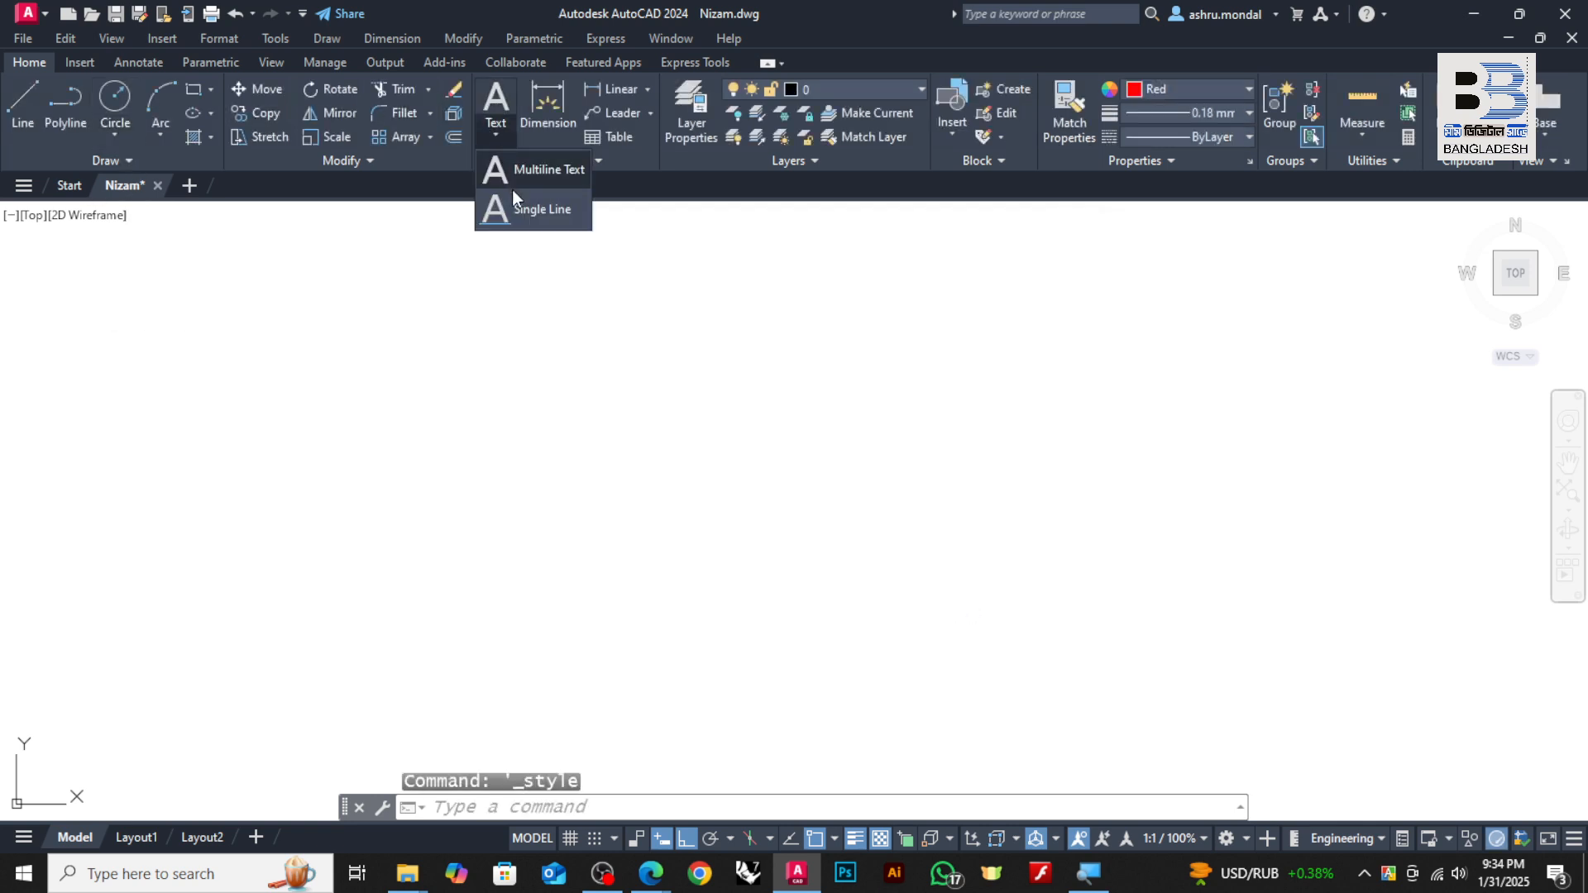
left_click(548, 169)
left_click(494, 354)
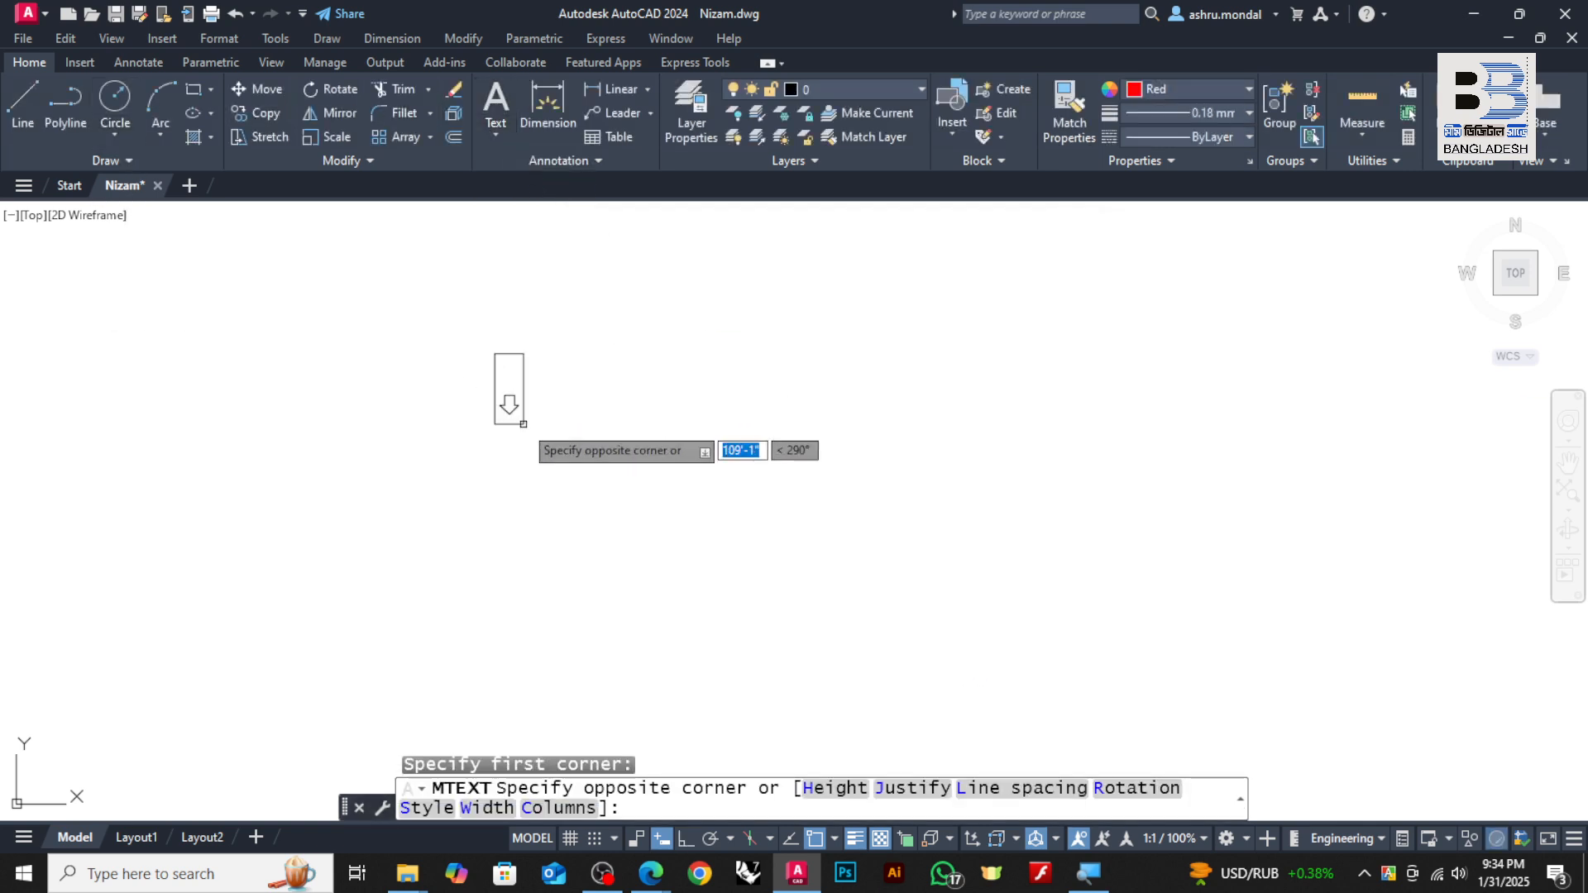
left_click(733, 660)
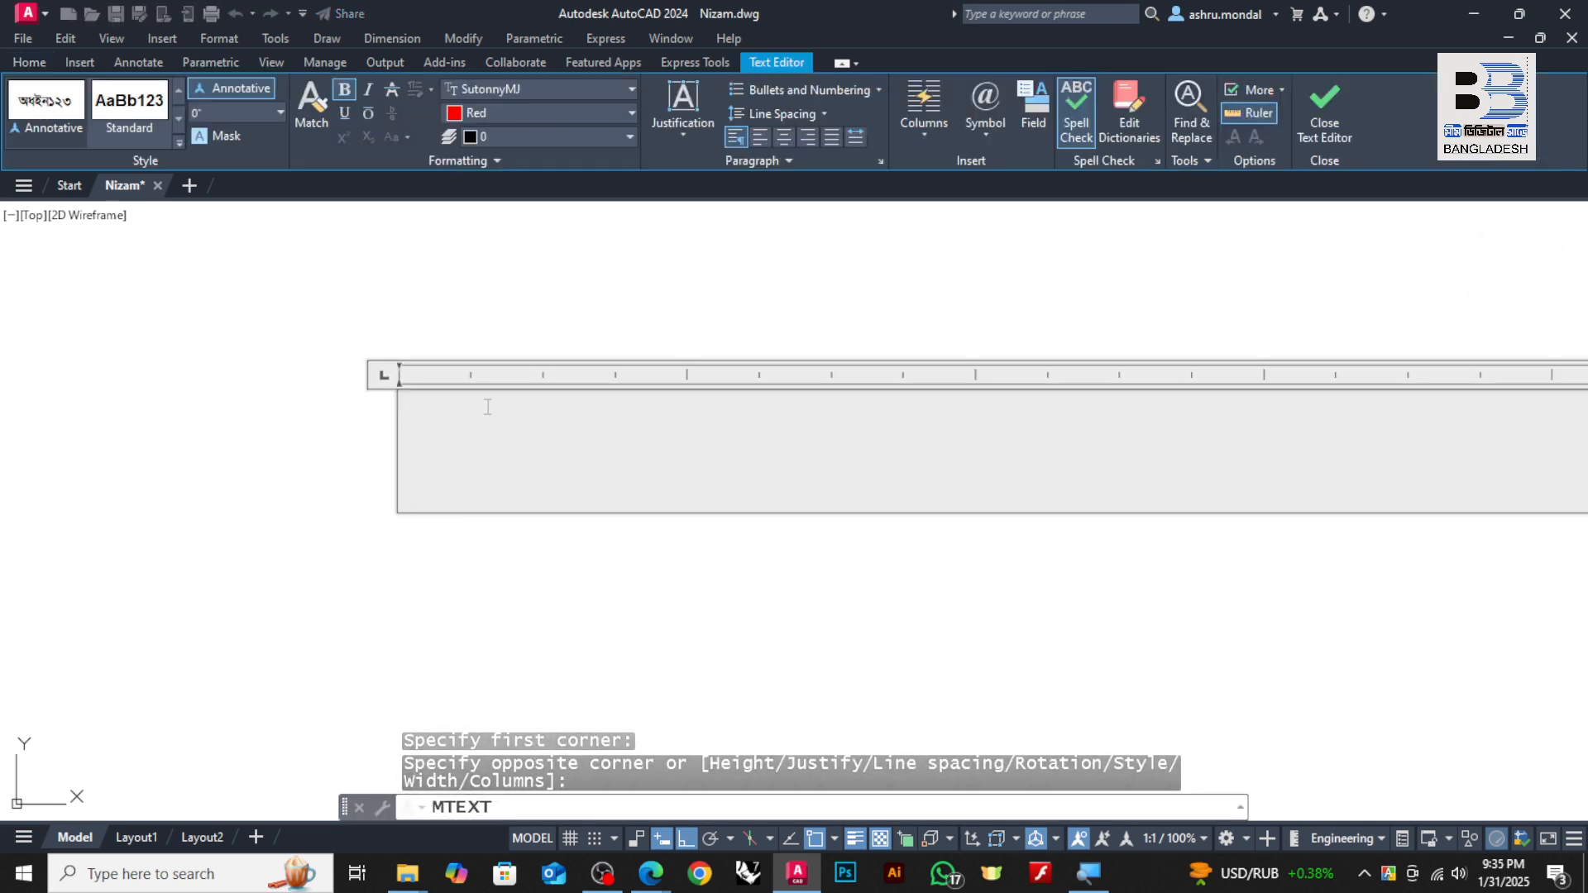
- Try entering bangladesh in the text box and erase the resulting letters
type("banglades")
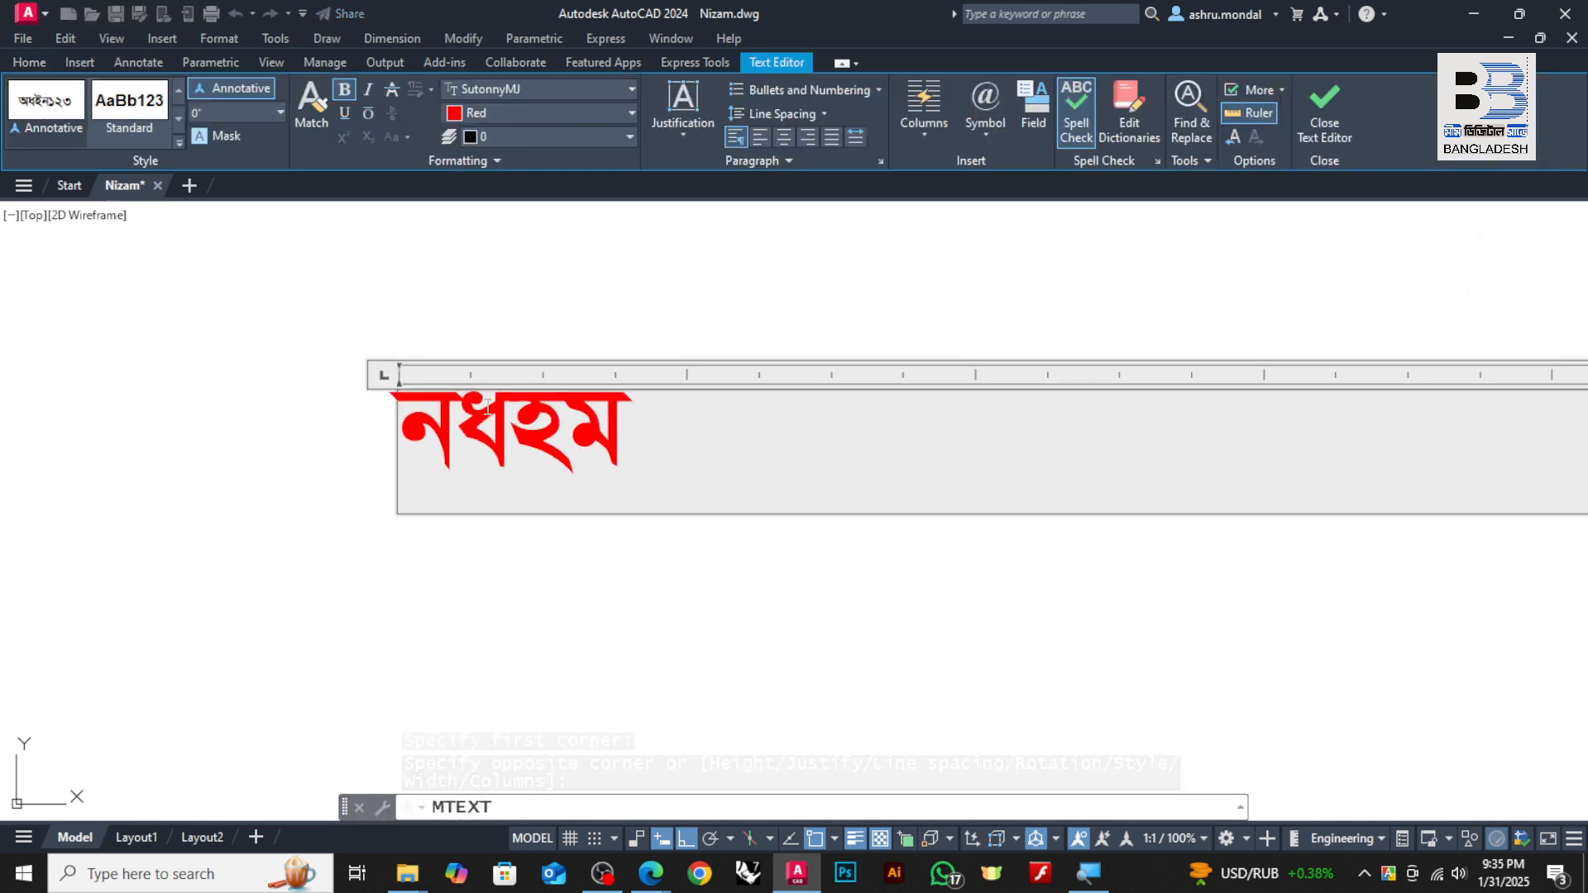
type("h")
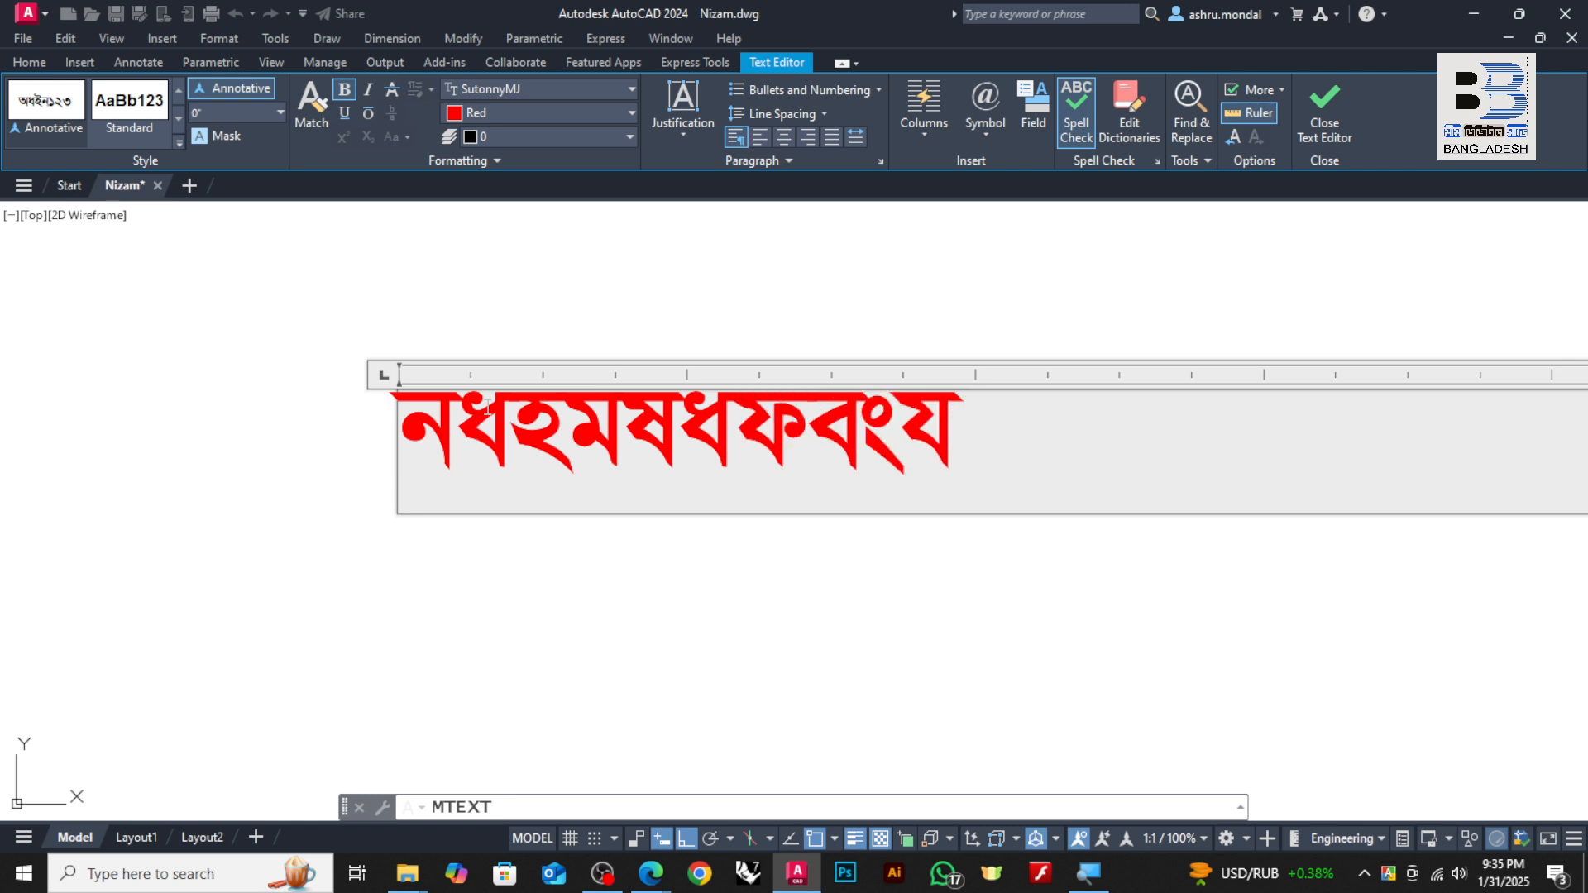
key("BackSpace")
key("BackSpace")
key("BackSpace")
key("BackSpace")
key("BackSpace")
key("BackSpace")
key("BackSpace")
key("BackSpace")
key("BackSpace")
key("BackSpace")
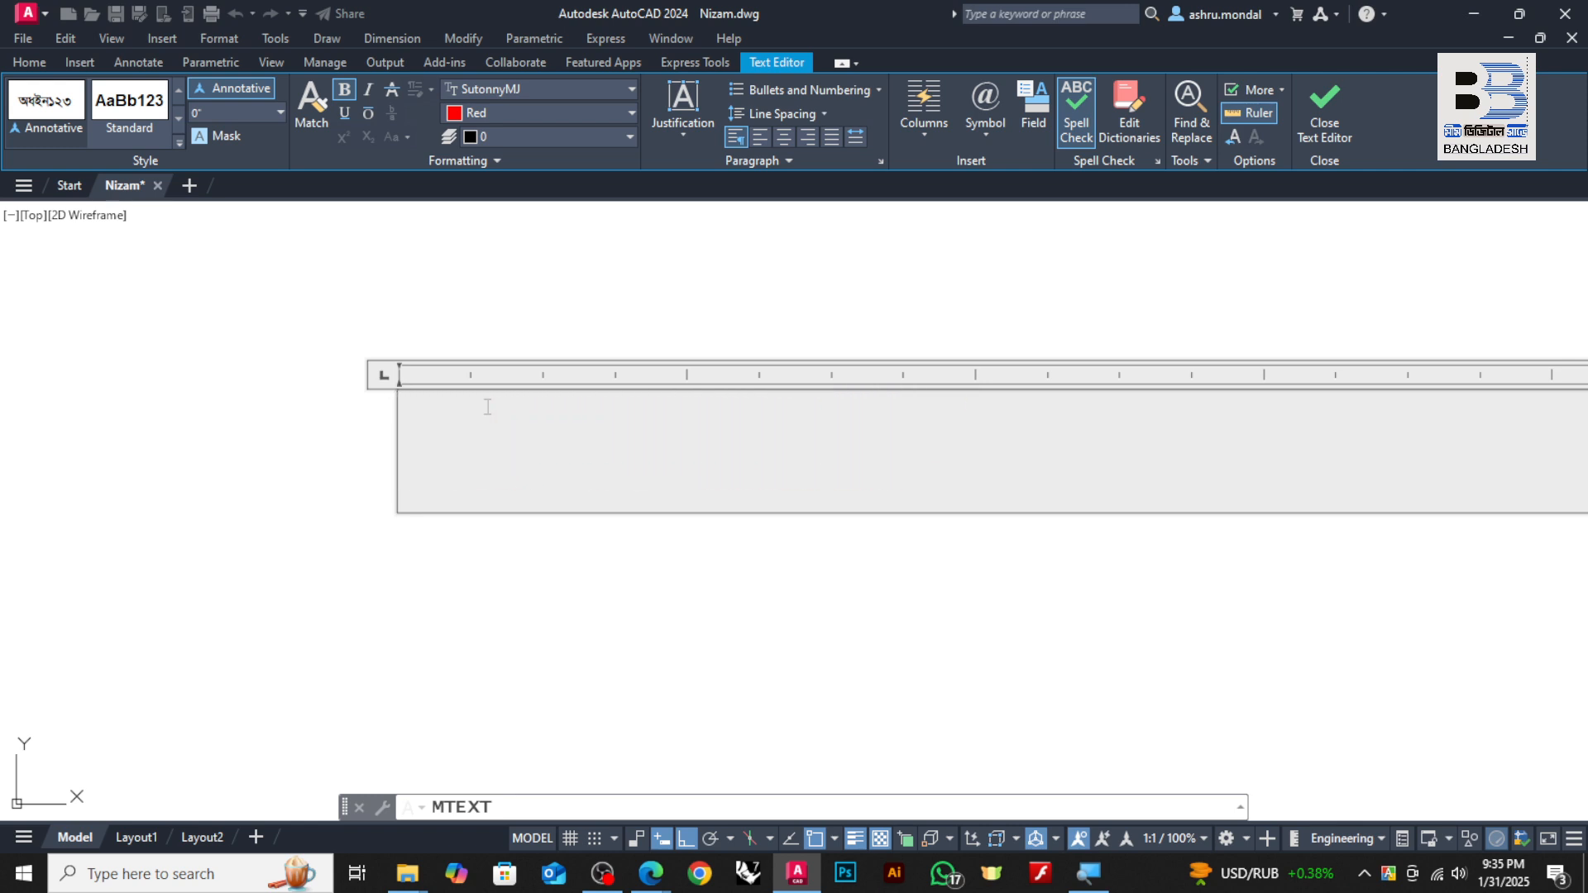
- Set the Avro Keyboard output to ANSI and choose to use ANSI anyway despite the warning
left_click(1363, 868)
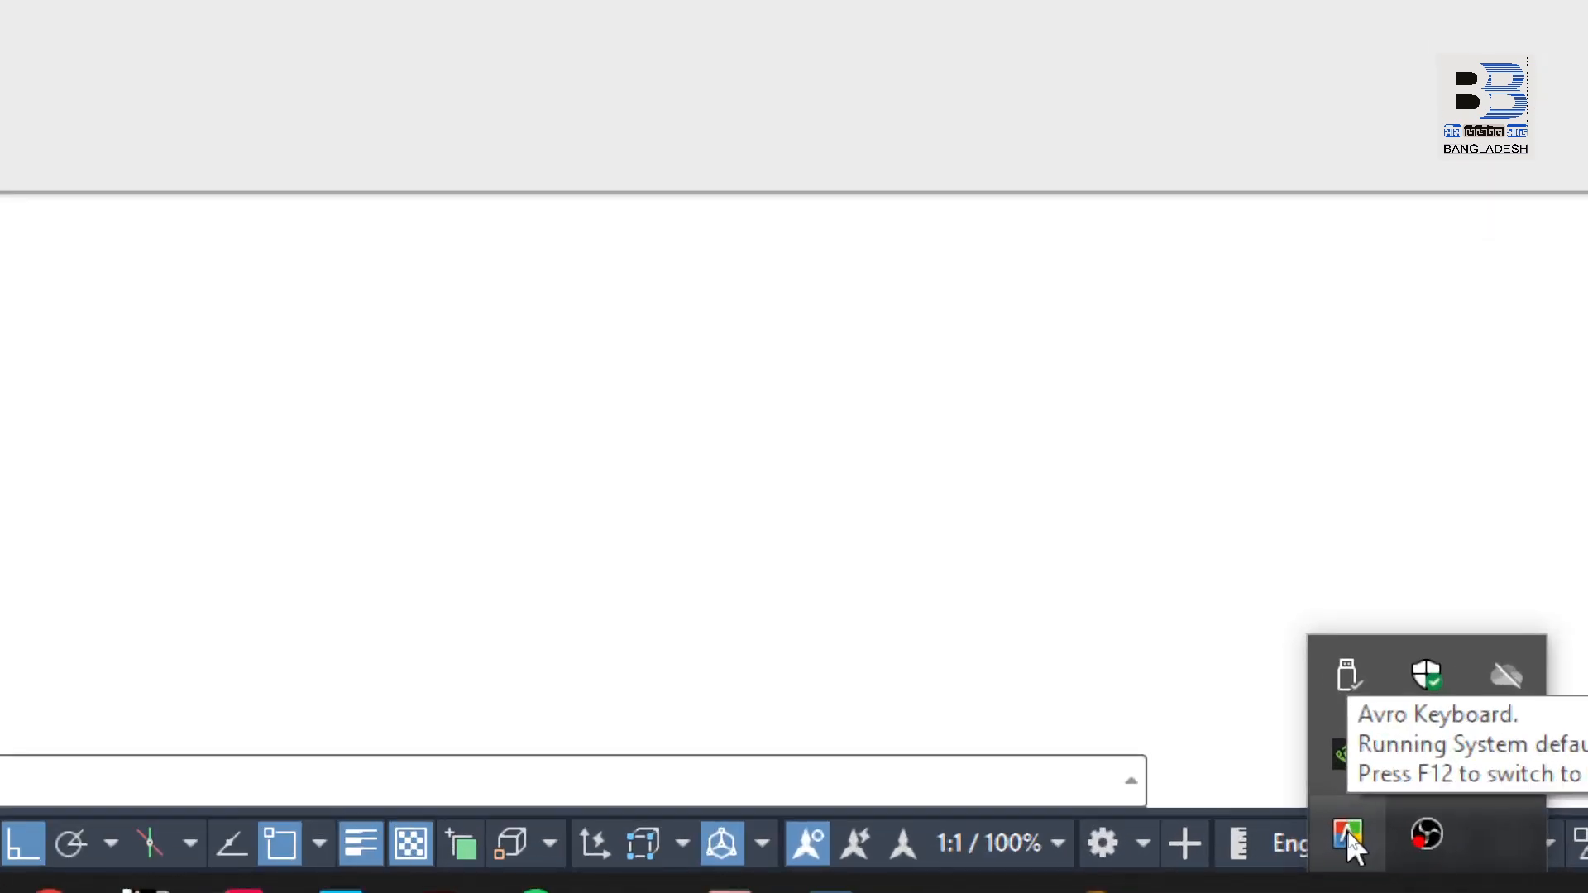
right_click(1348, 840)
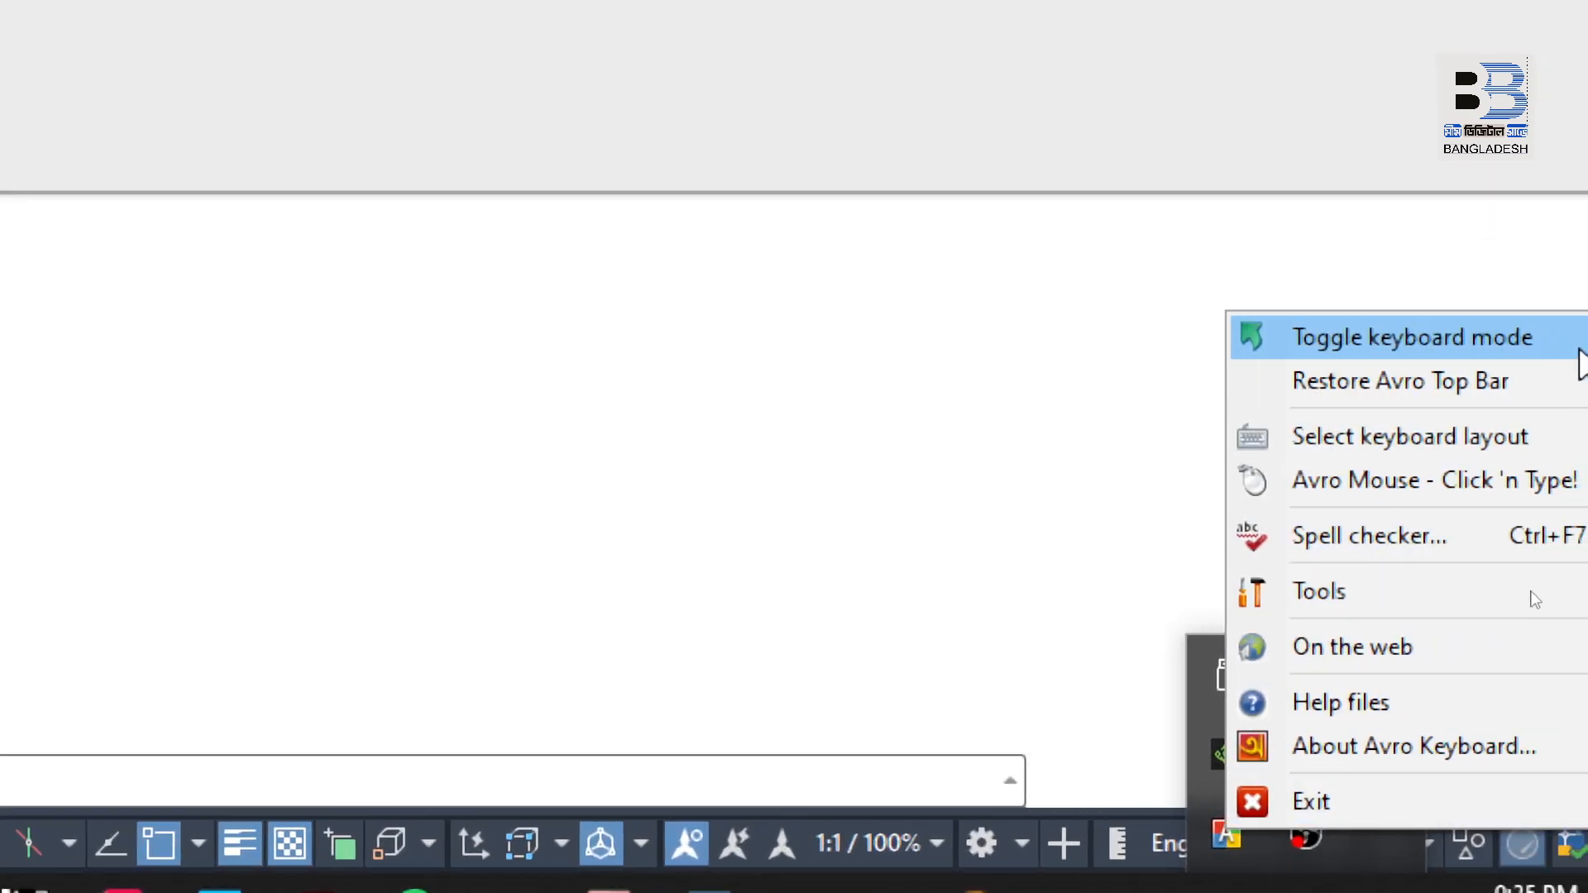
mouse_move(1386, 601)
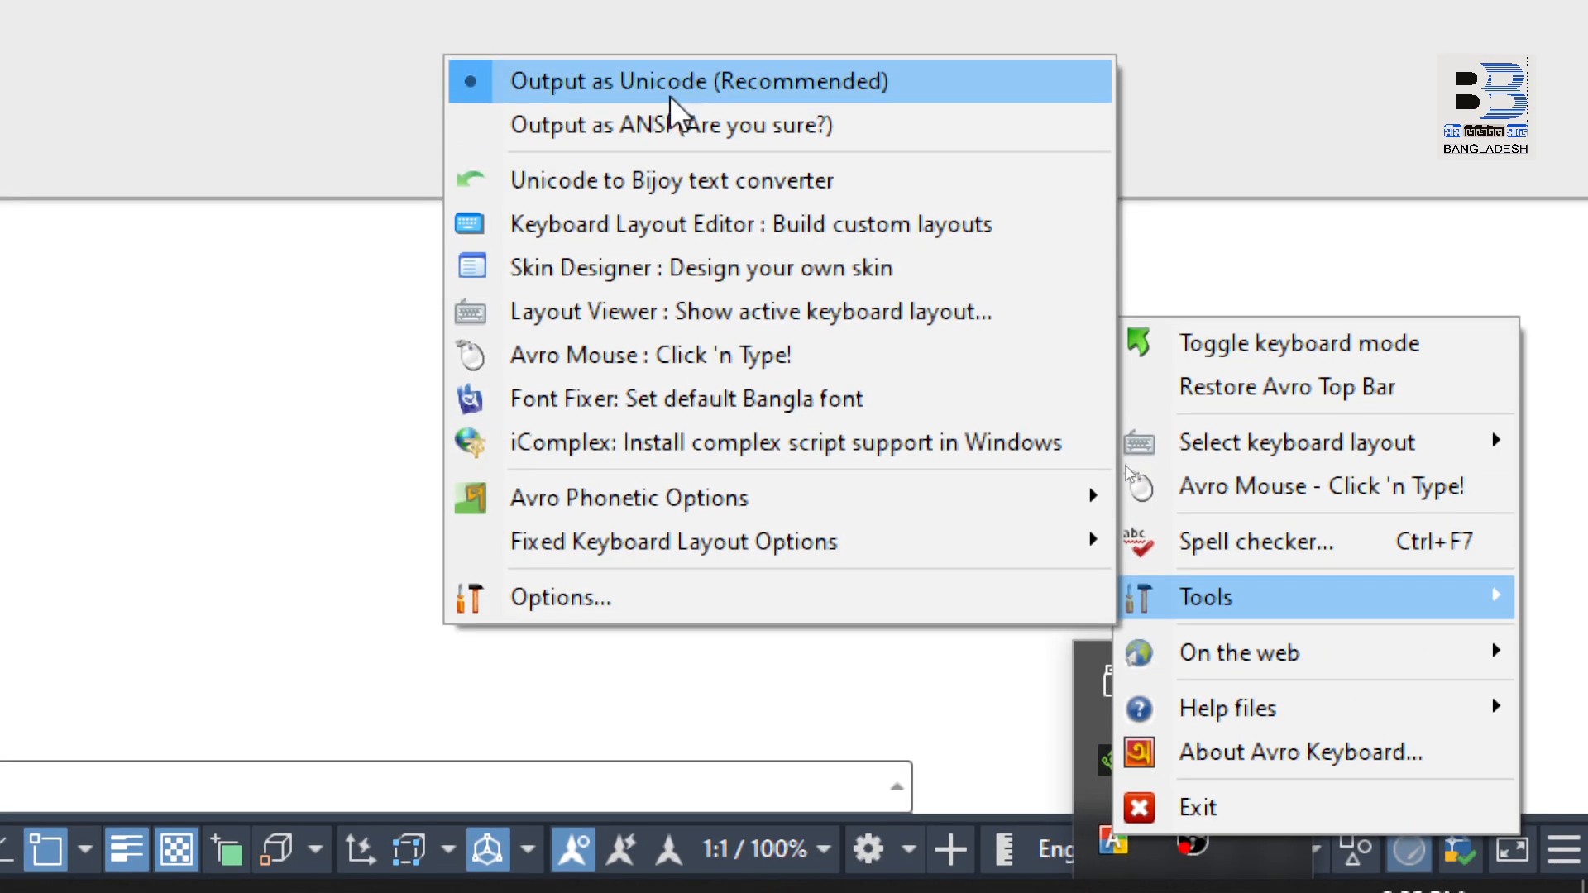
left_click(649, 129)
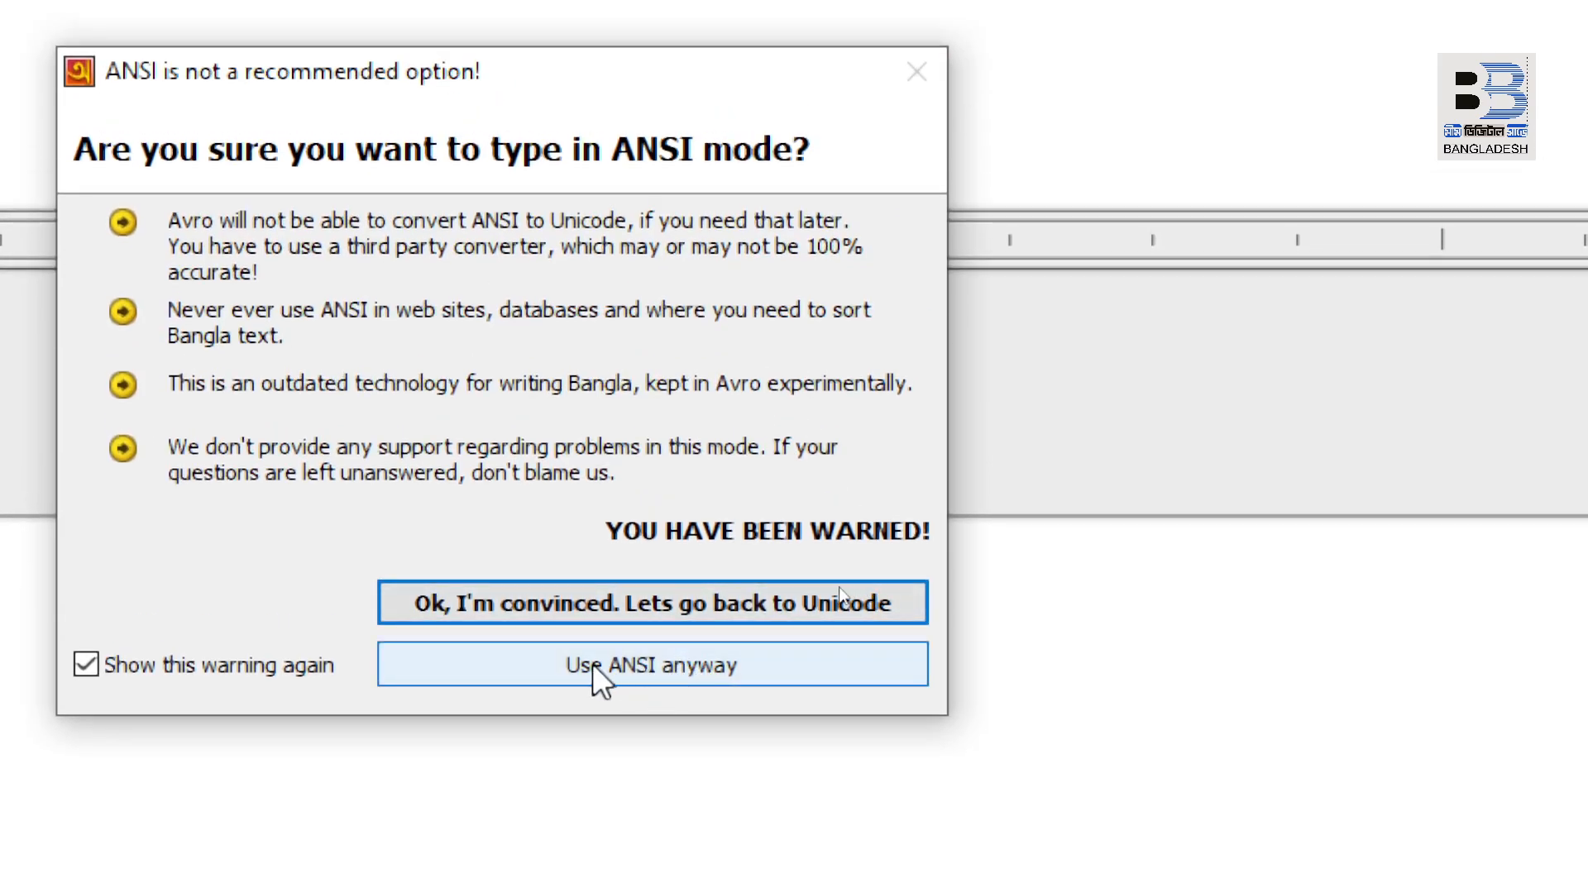
left_click(682, 670)
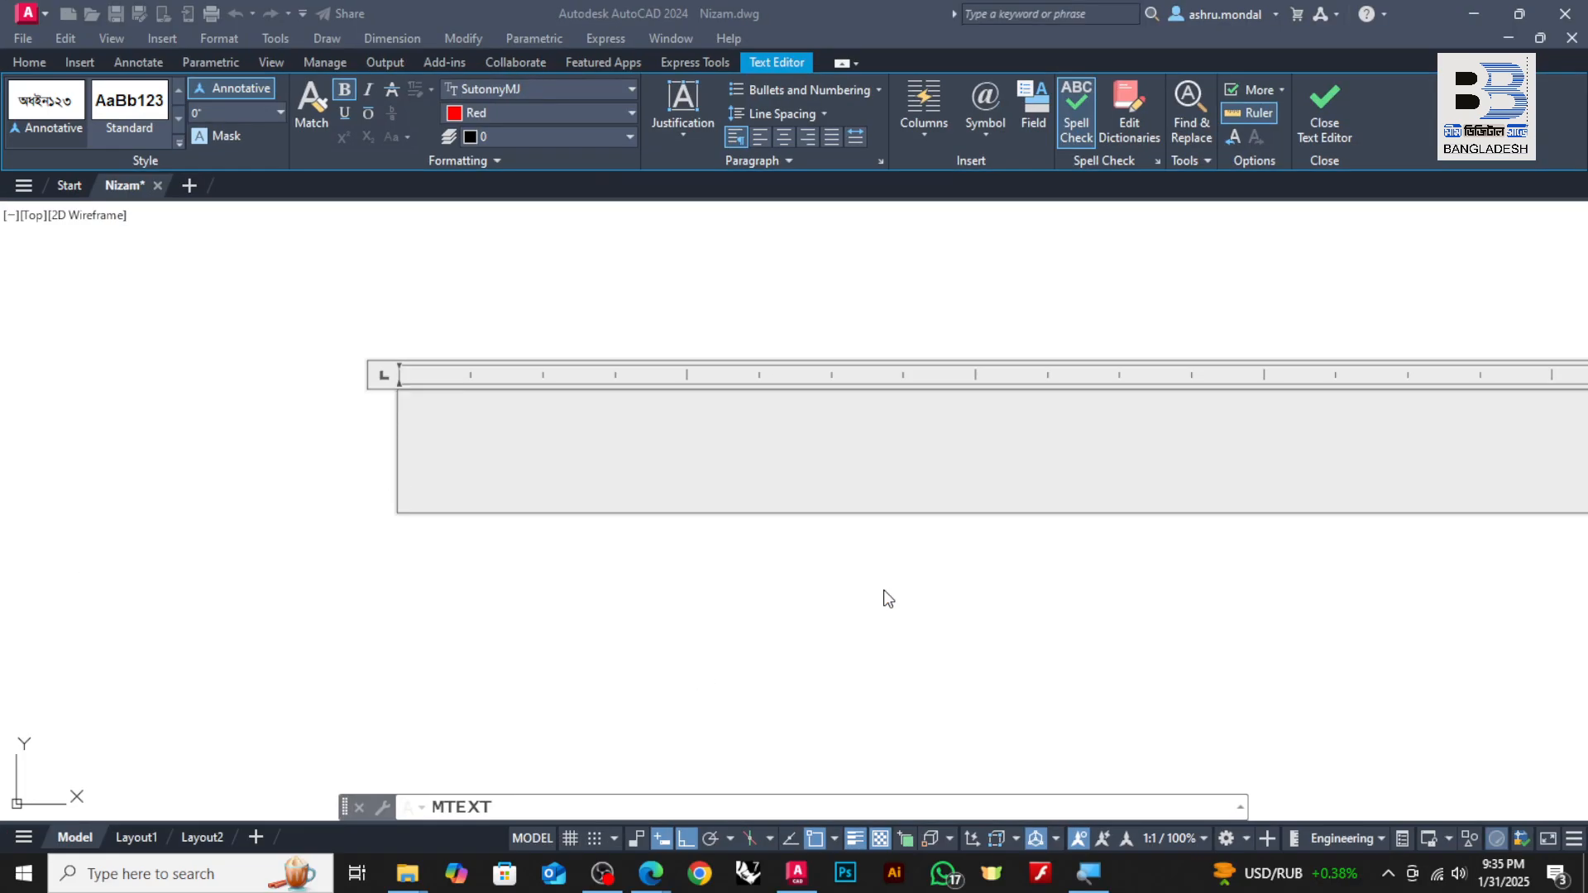
- Try short test entries, gghh and bang, in the text box and erase them
left_click(608, 446)
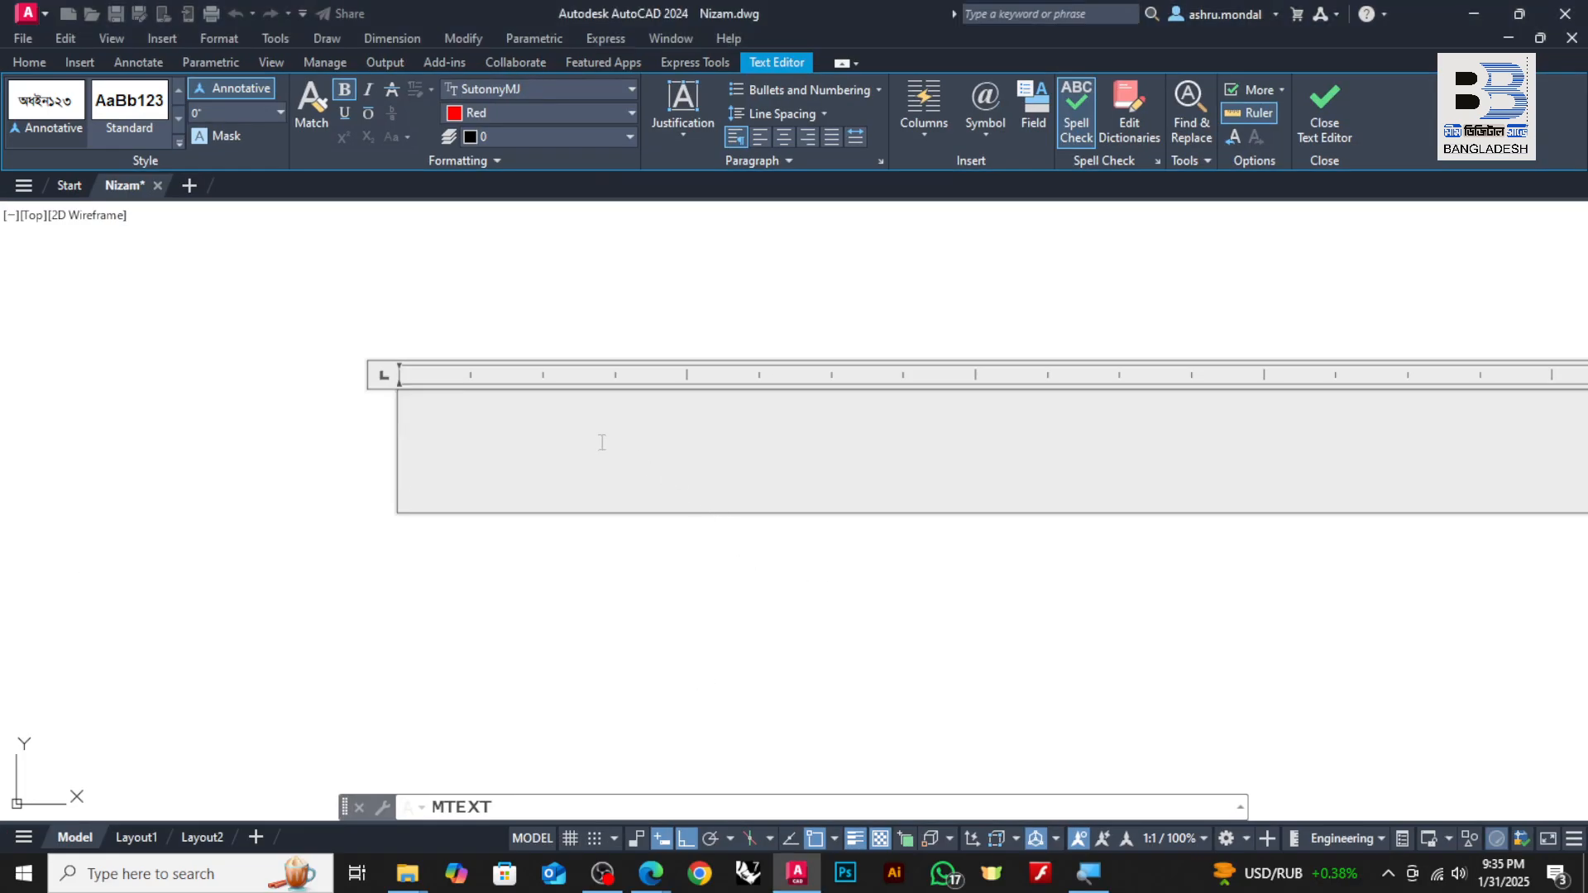
type("gghh")
key("BackSpace")
key("BackSpace")
key("BackSpace")
key("BackSpace")
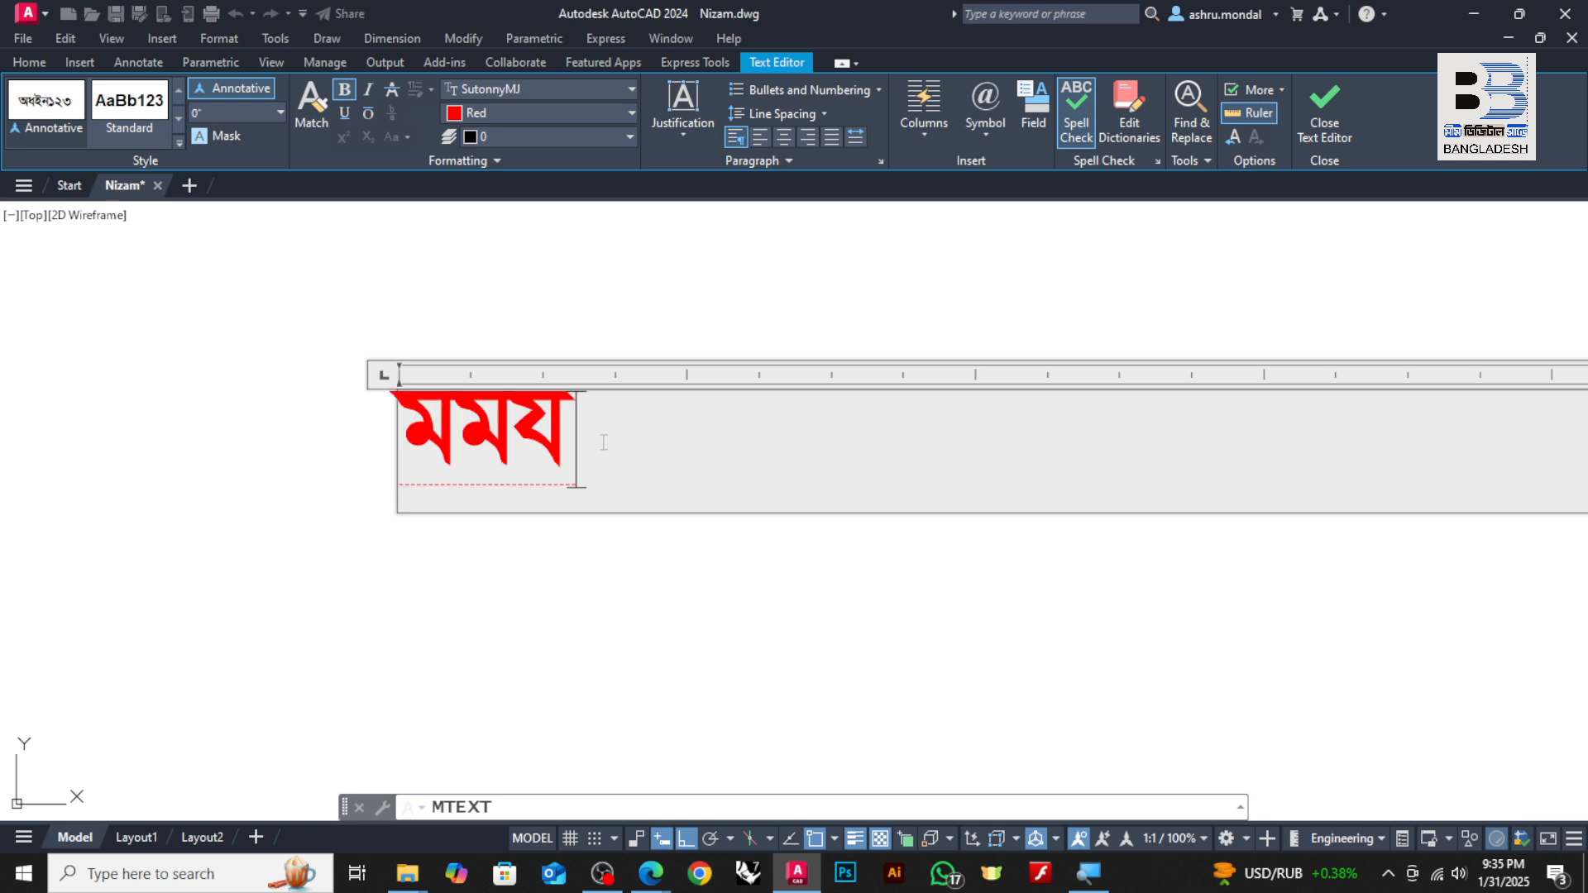
type("ba")
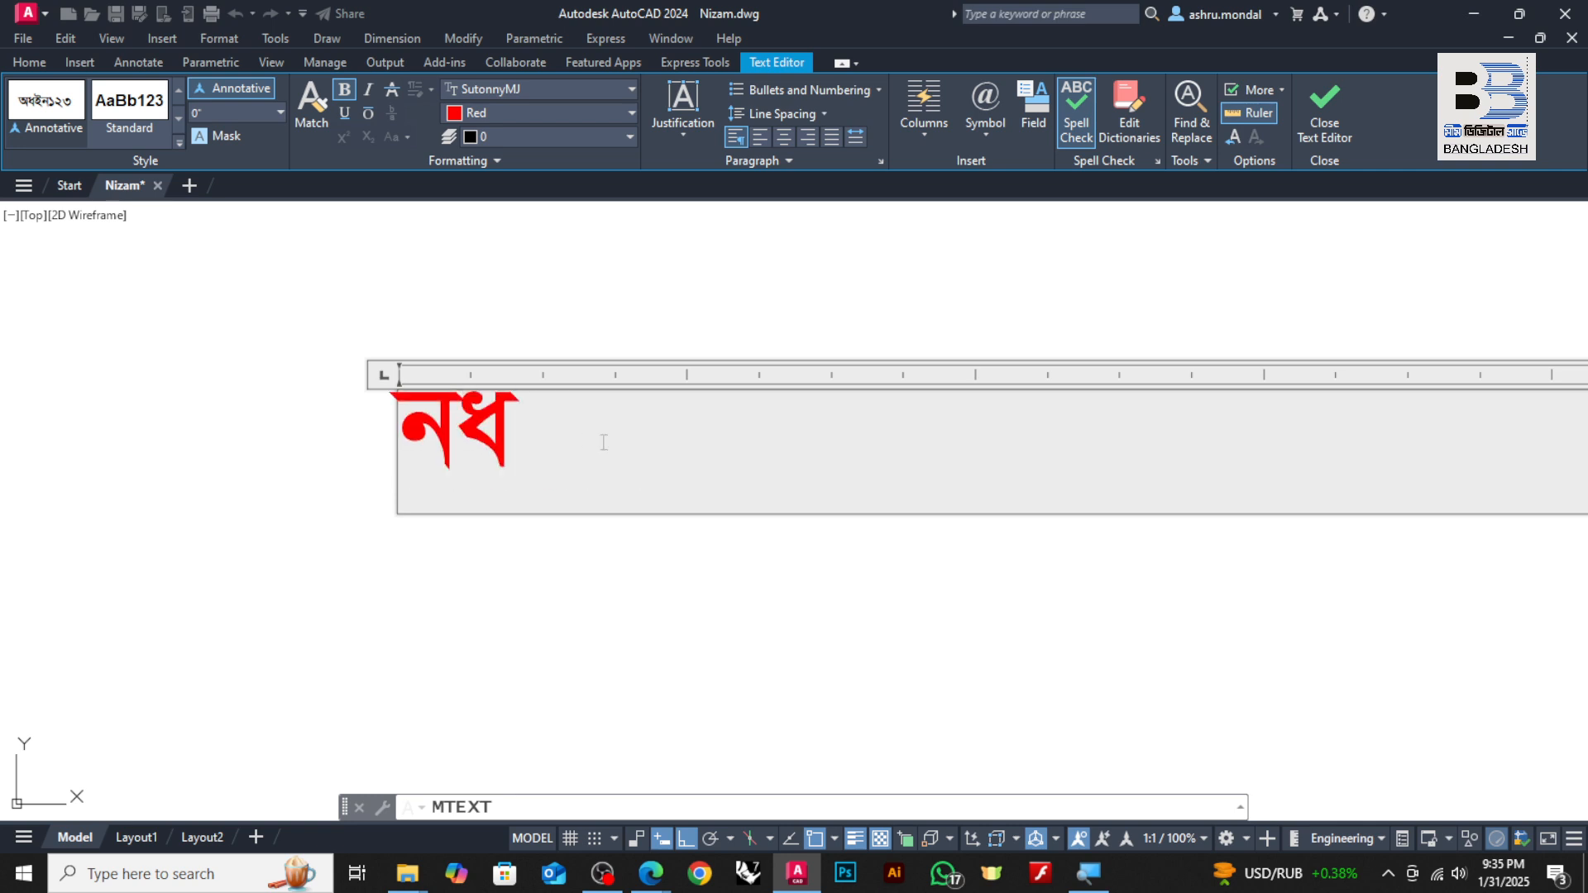
type("ng")
key("BackSpace")
key("BackSpace")
key("BackSpace")
key("BackSpace")
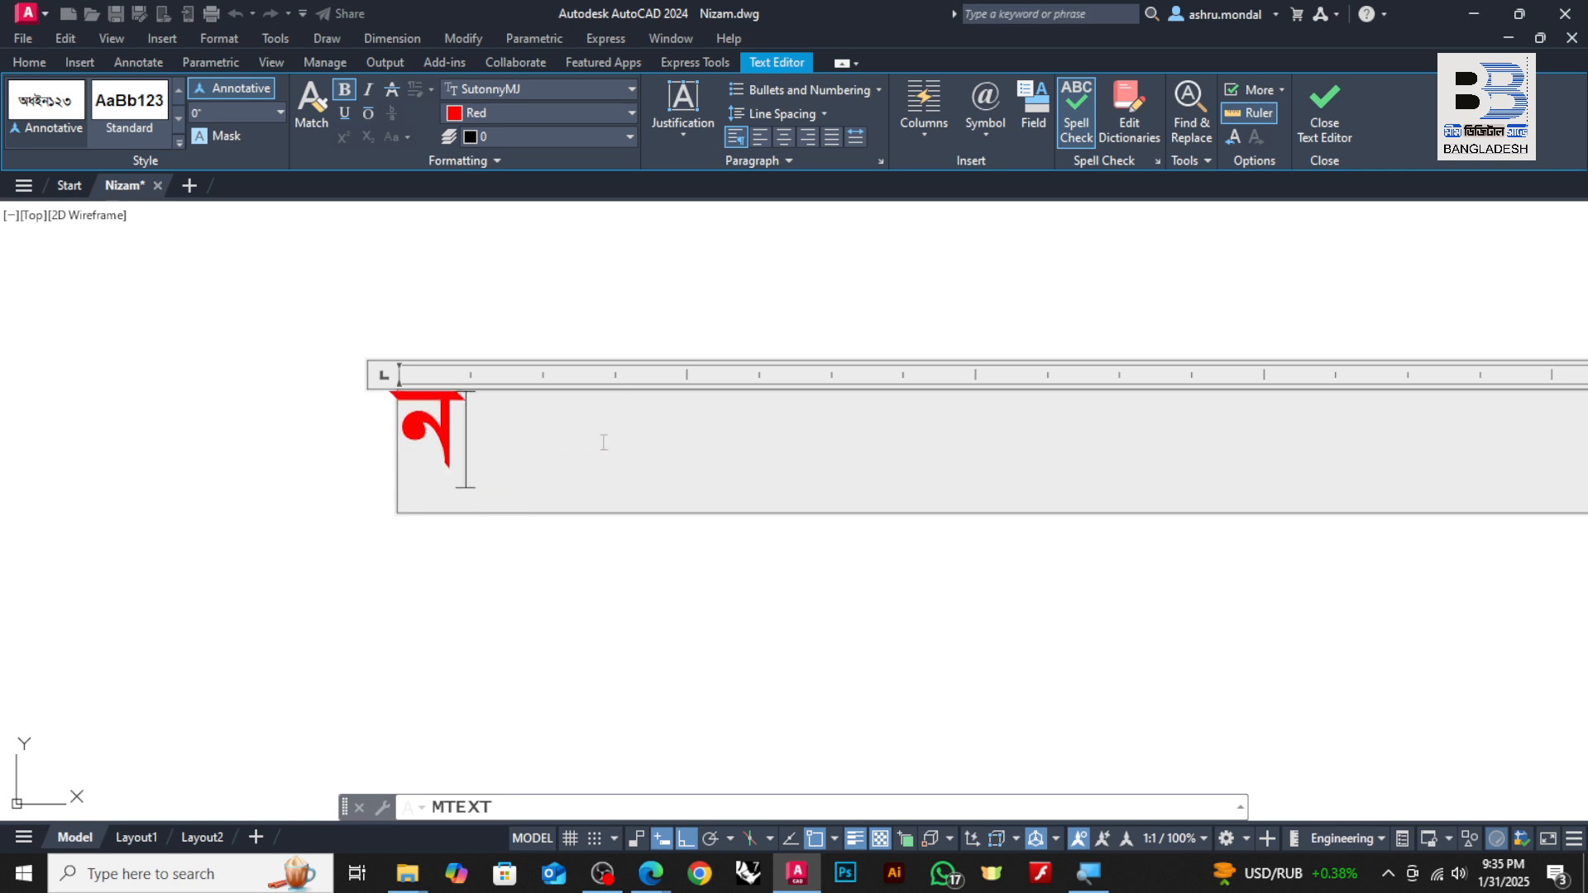
- Switch the Avro Keyboard to Bangla mode and enter bangladesh as the Bangla word বাংলাদেশ, erasing stray test letters
left_click(1387, 873)
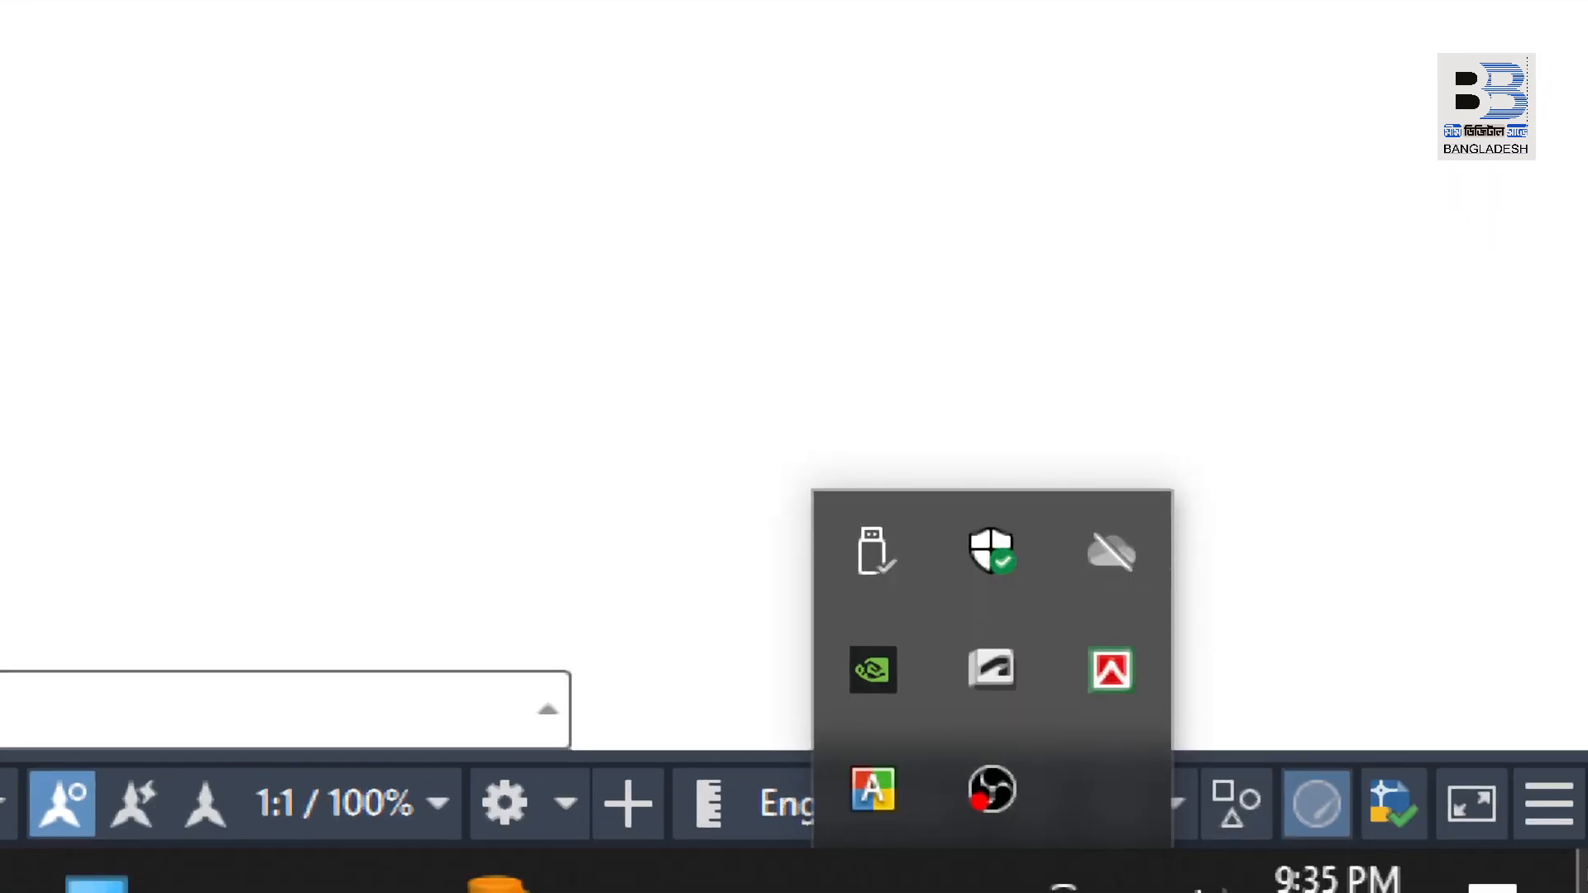
left_click(875, 826)
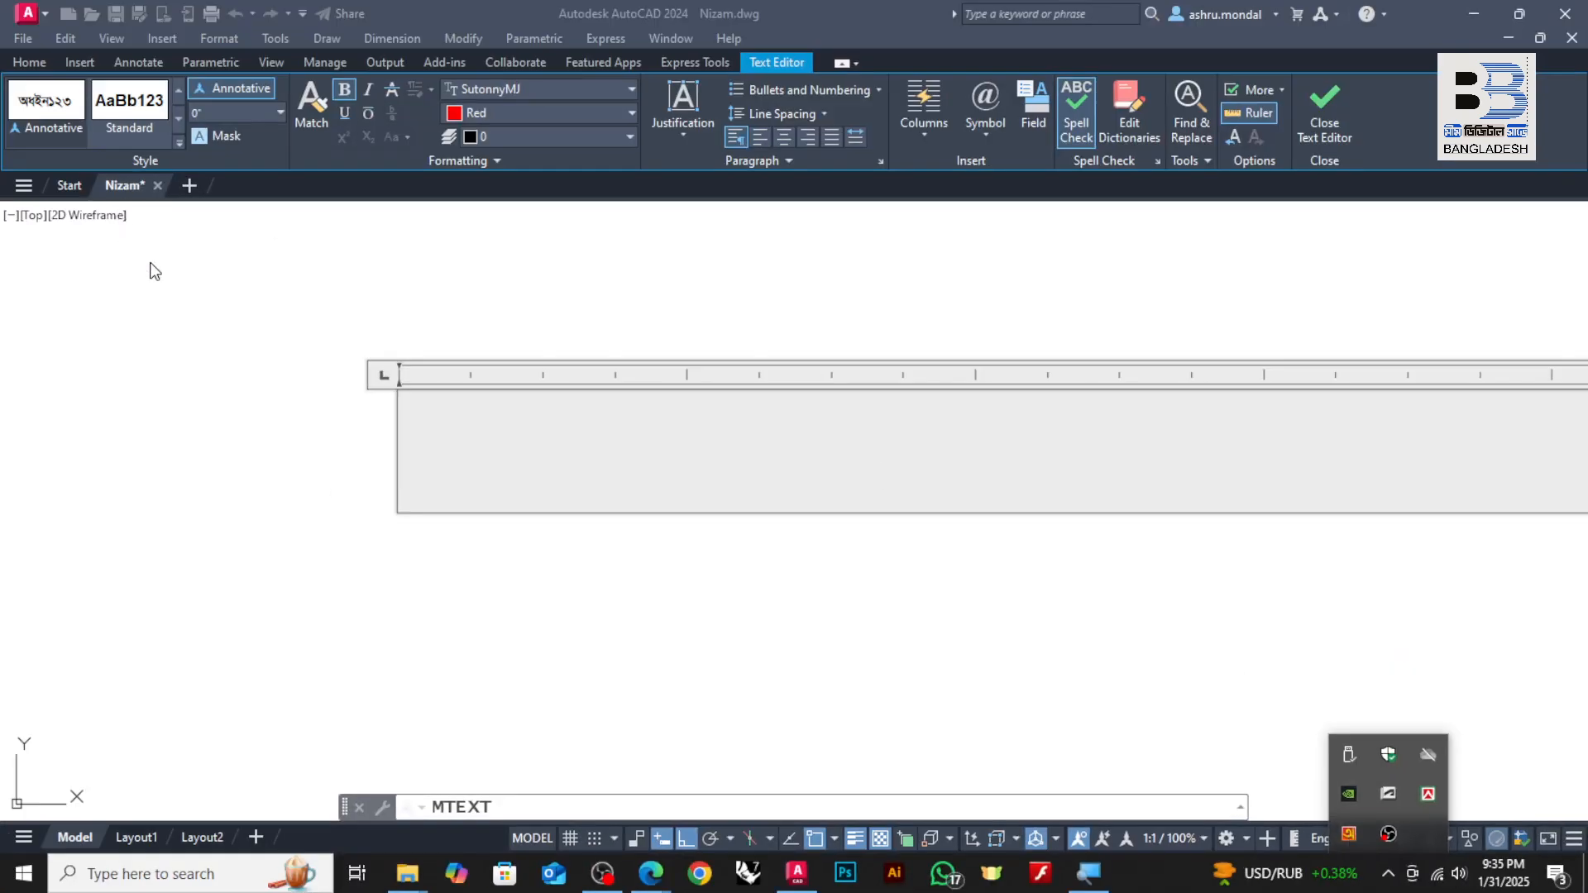
left_click(455, 442)
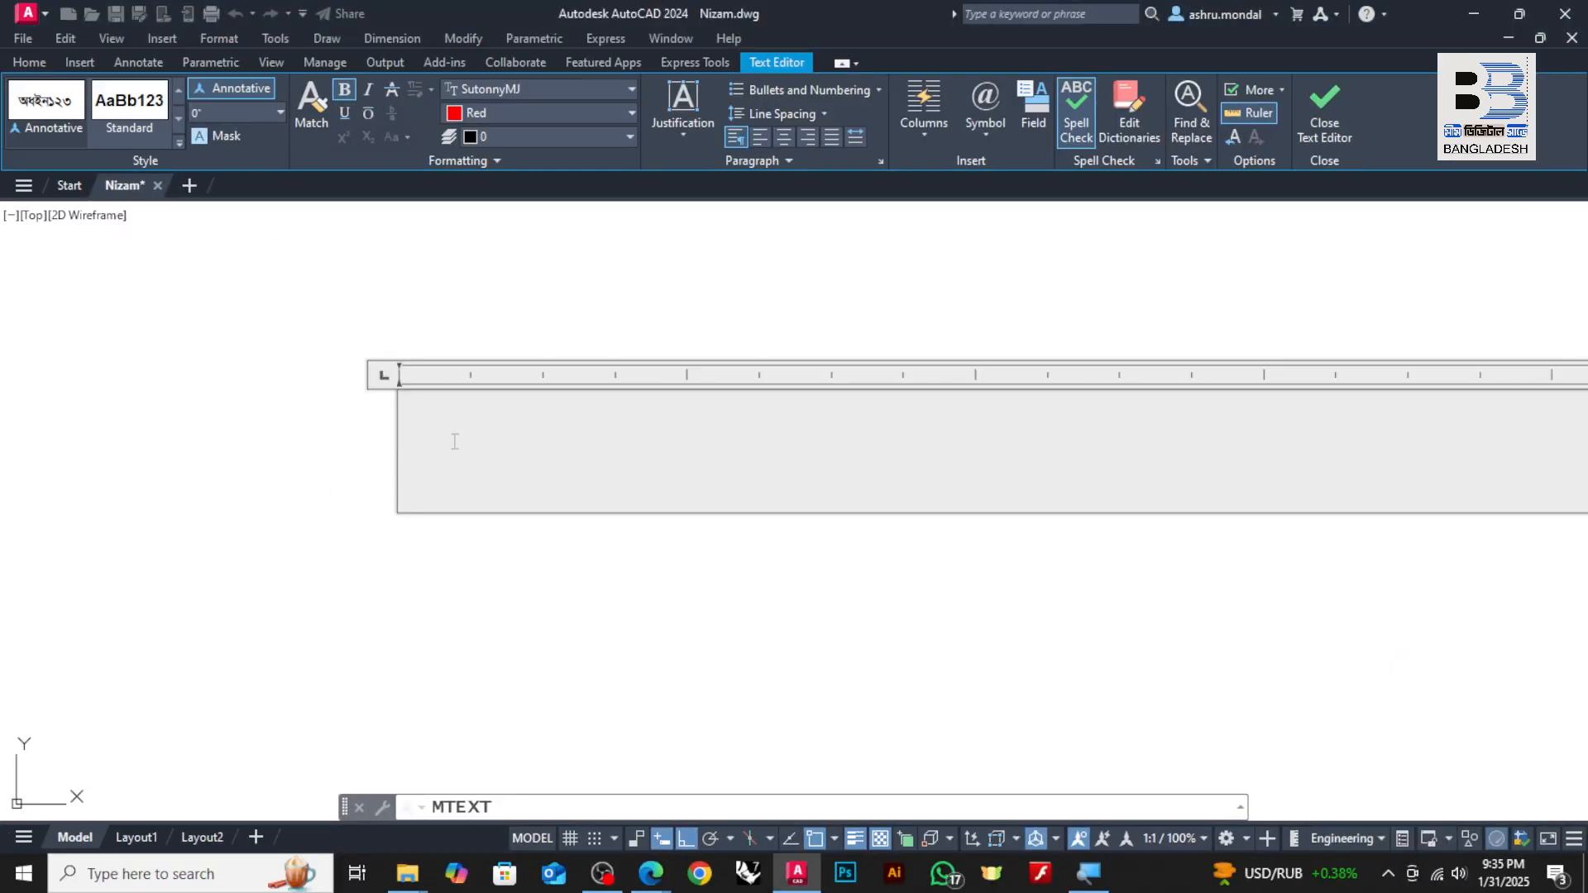
type("নধহ")
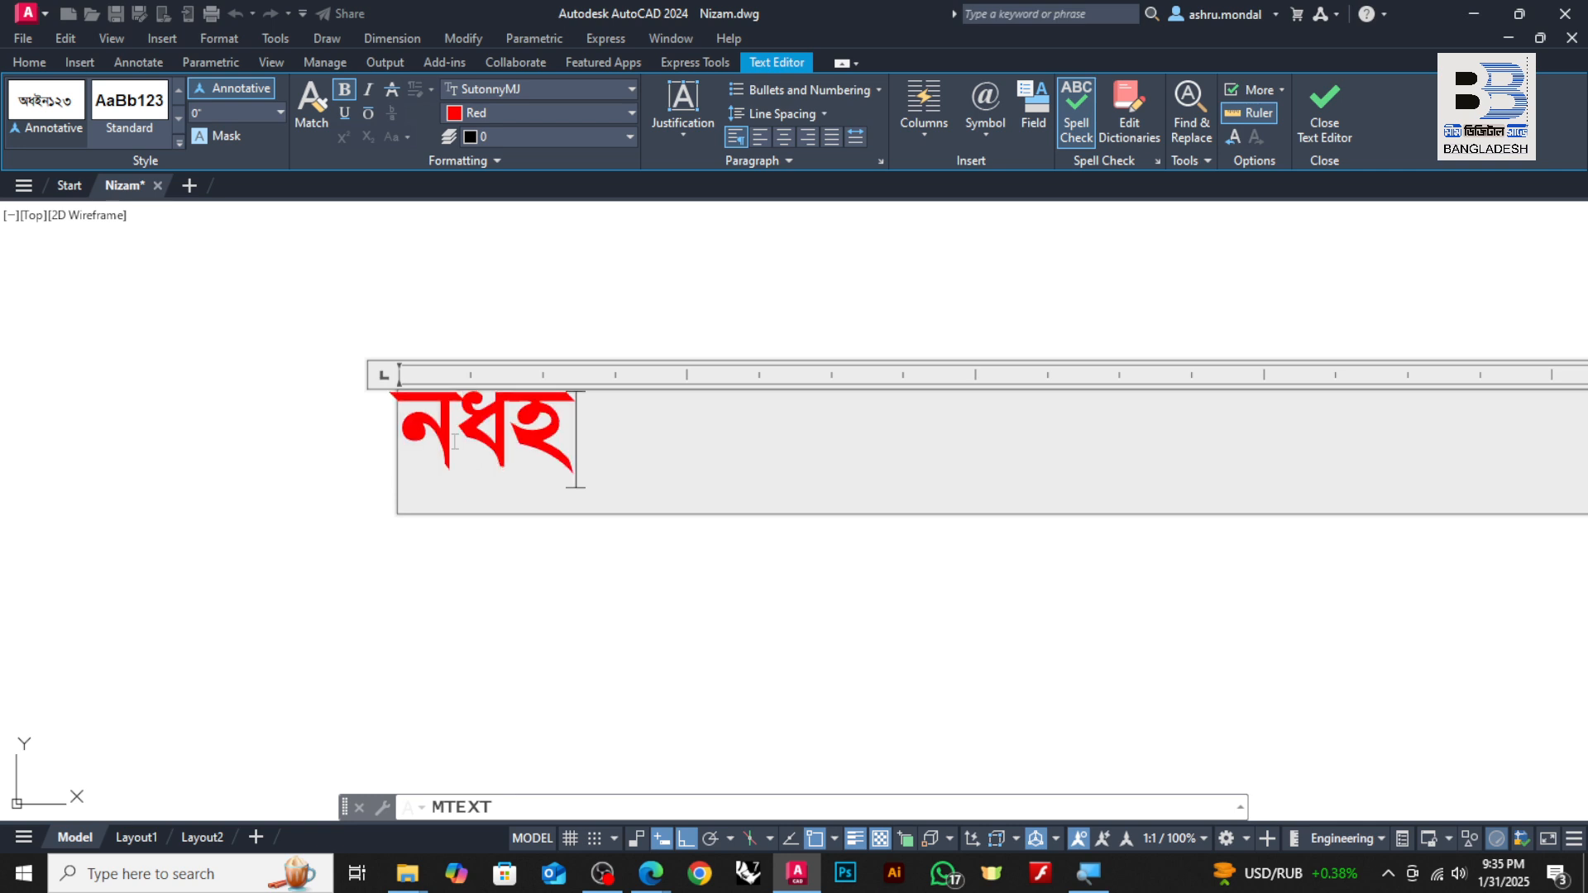
key("BackSpace")
key("BackSpace")
key("BackSpace")
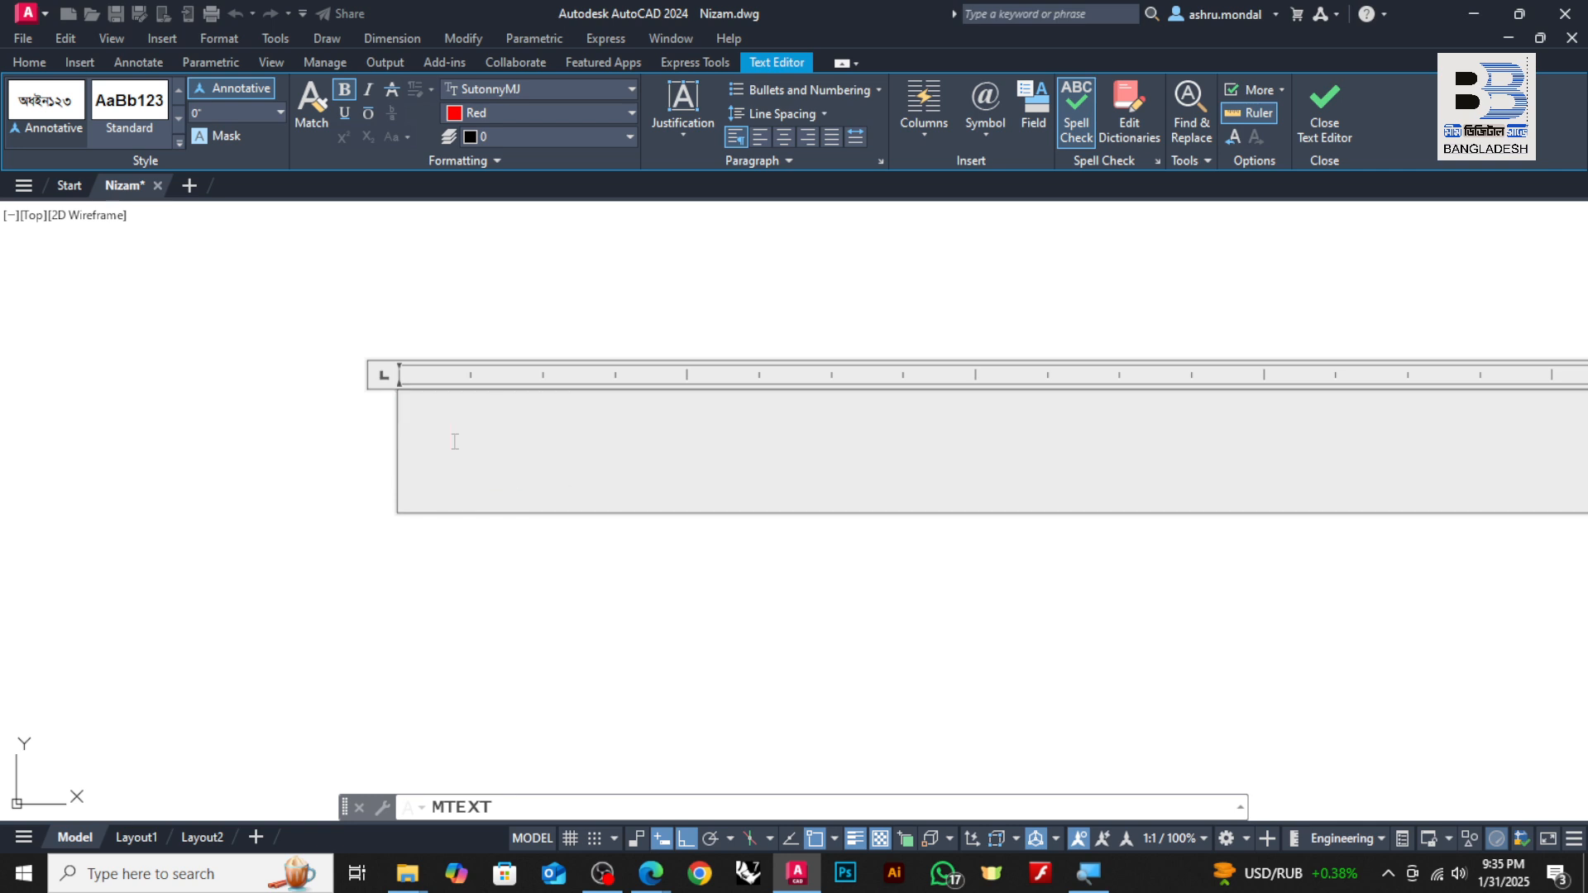
type("b")
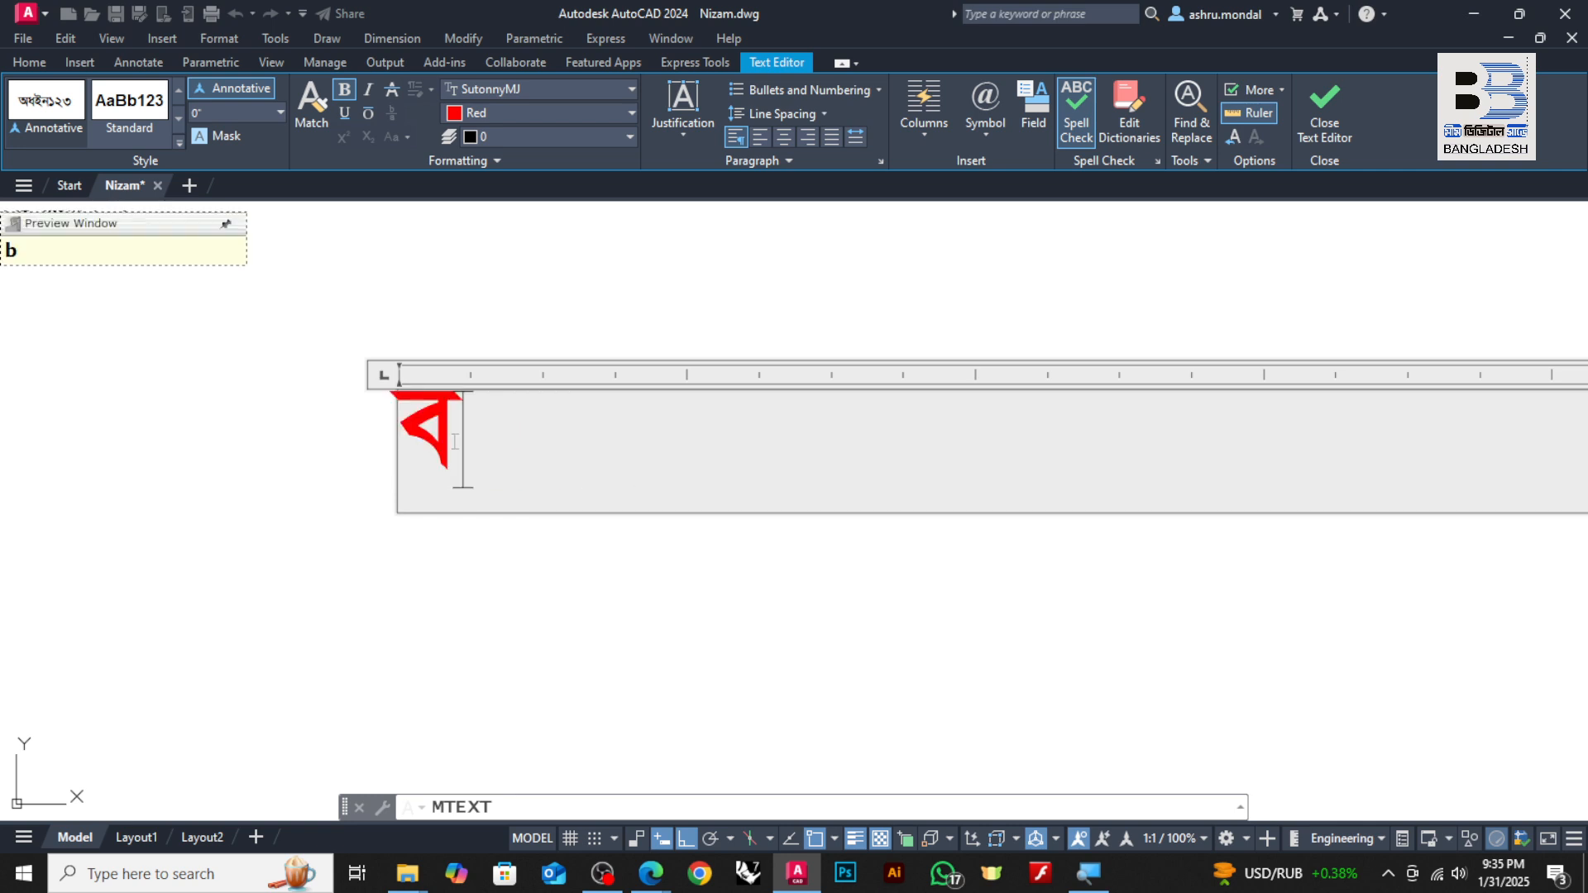
type("angladesh")
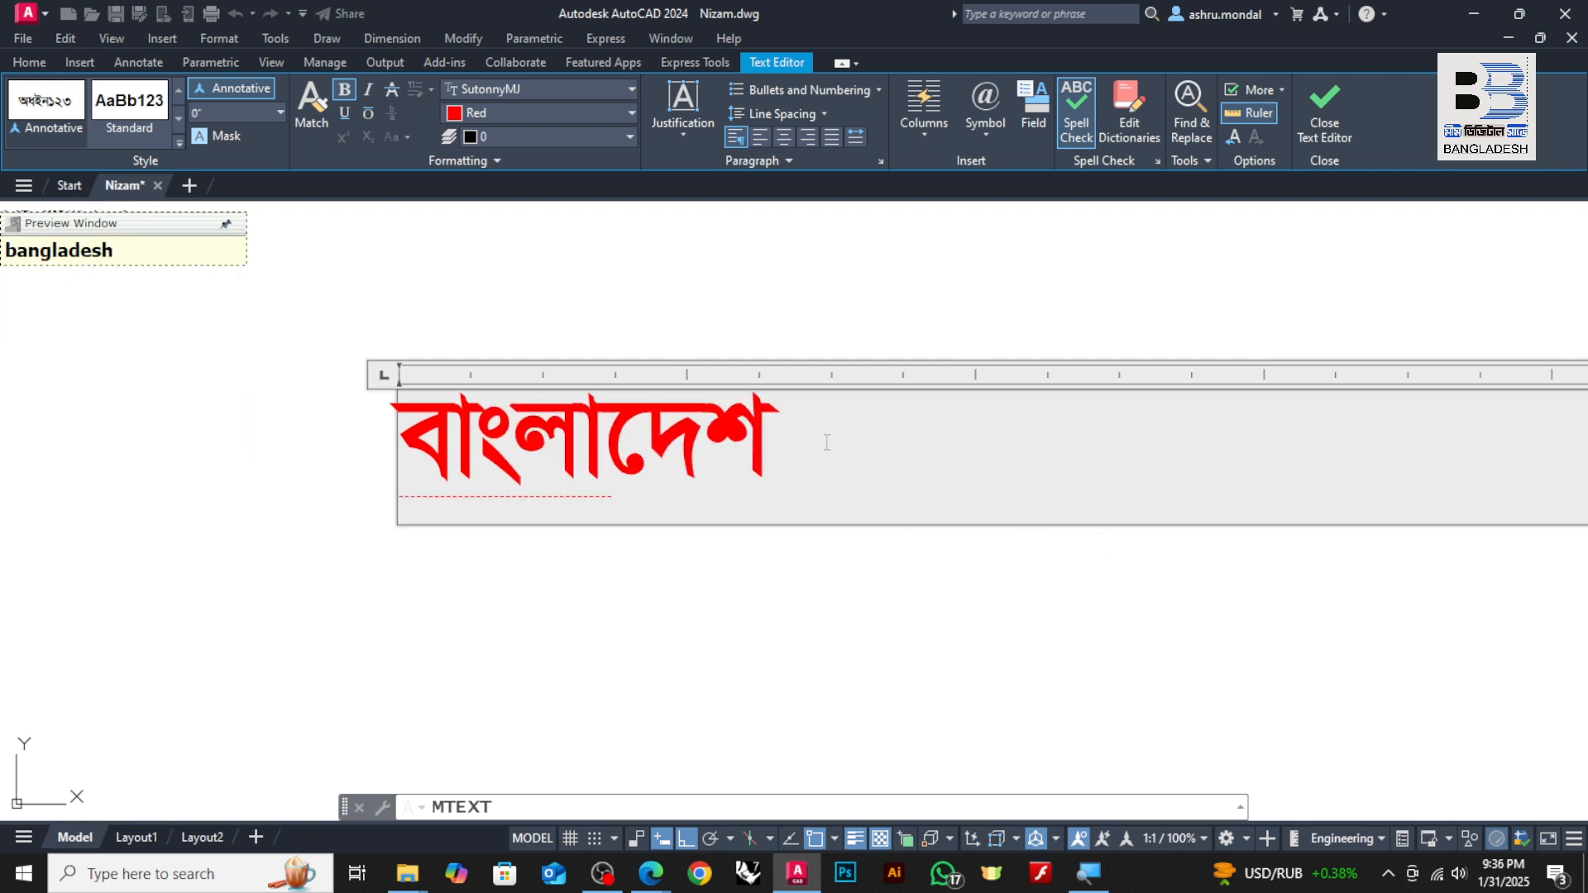
- Try to set the height of all the বাংলাদেশ text to 30', undo the unwanted changes and leave the text editor
key("ctrl+a")
left_click(116, 146)
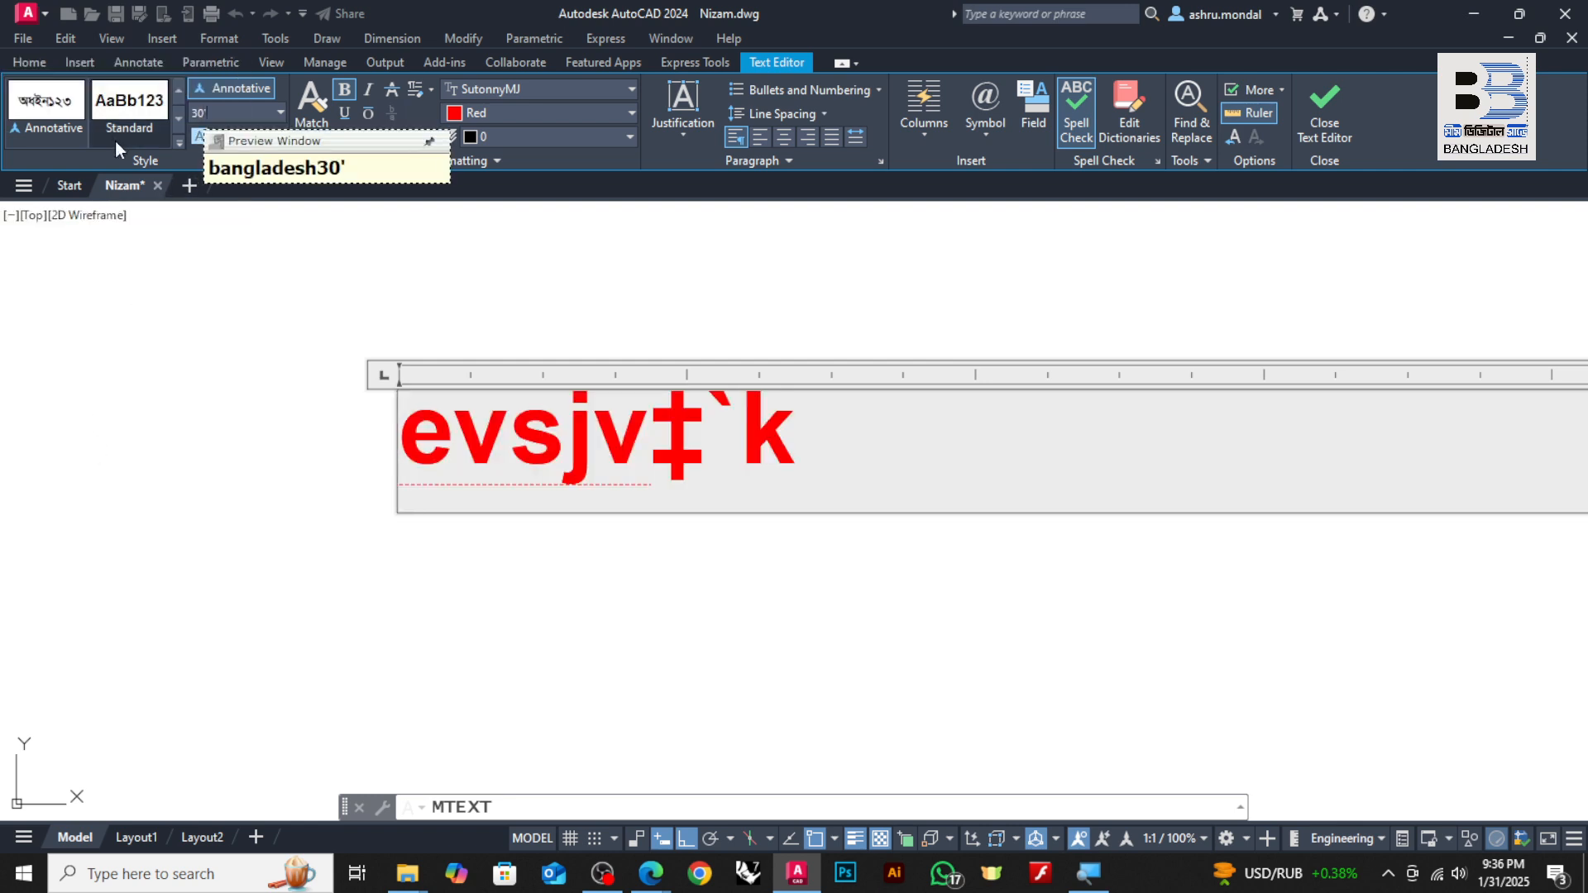
key("ctrl+z")
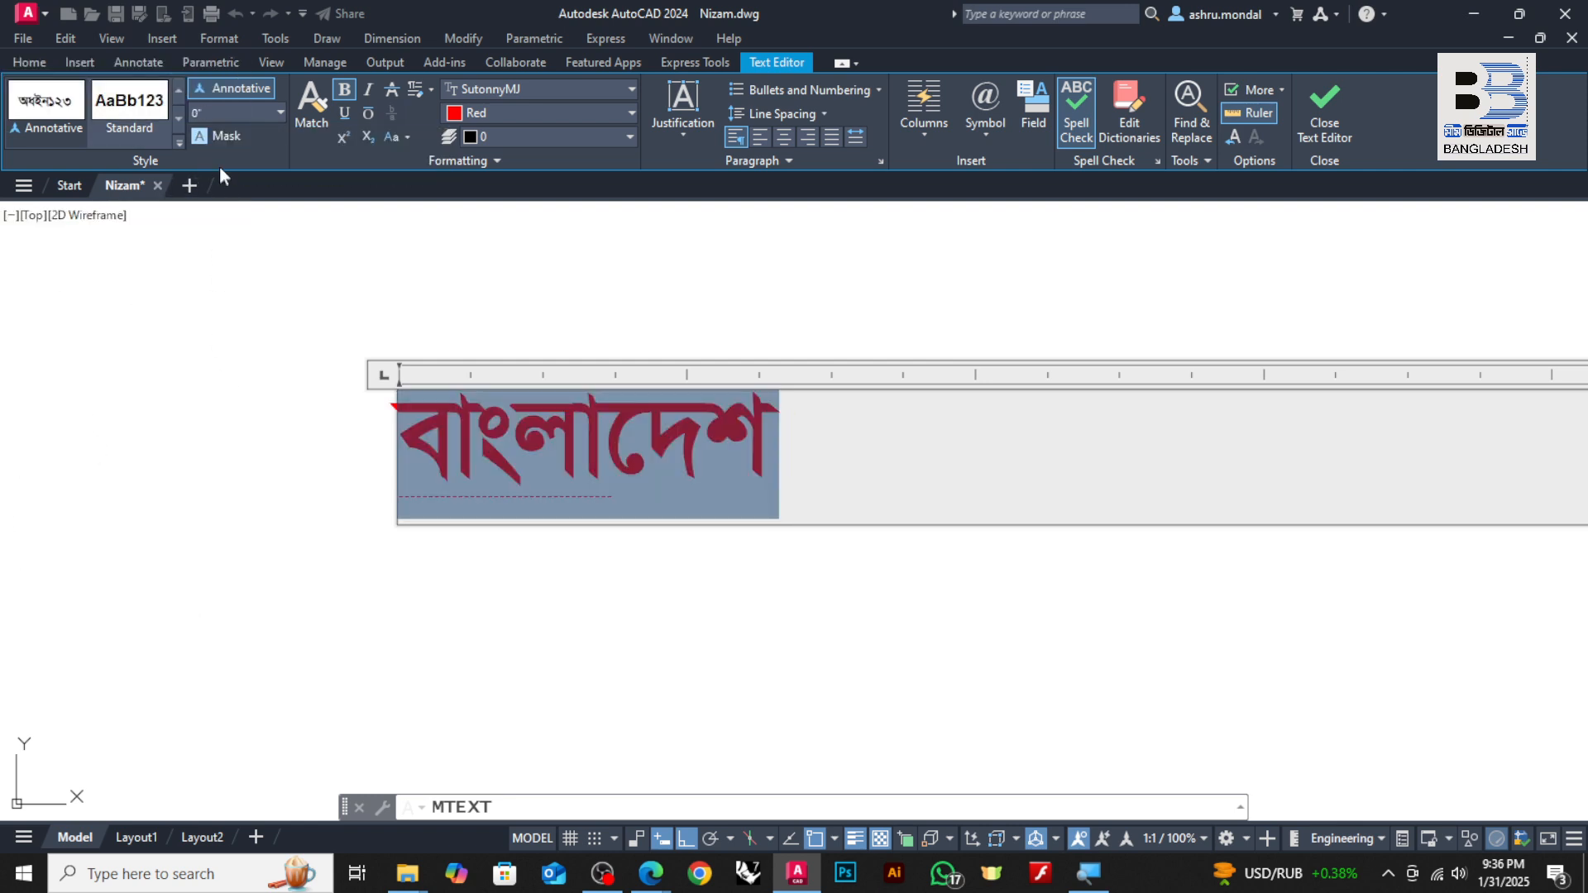
type("3")
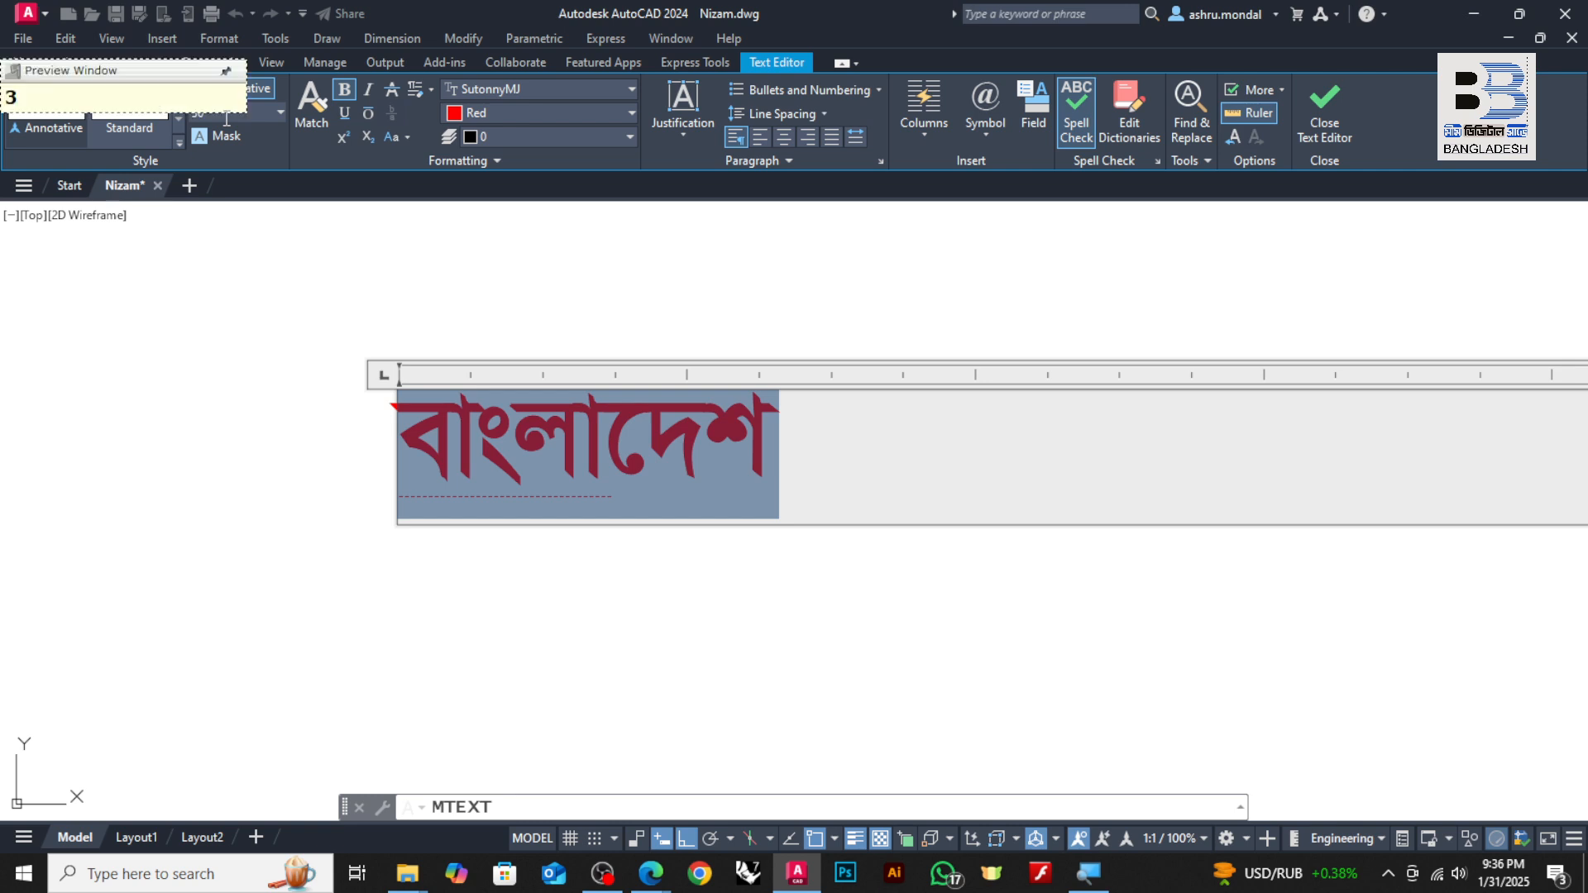
key("BackSpace")
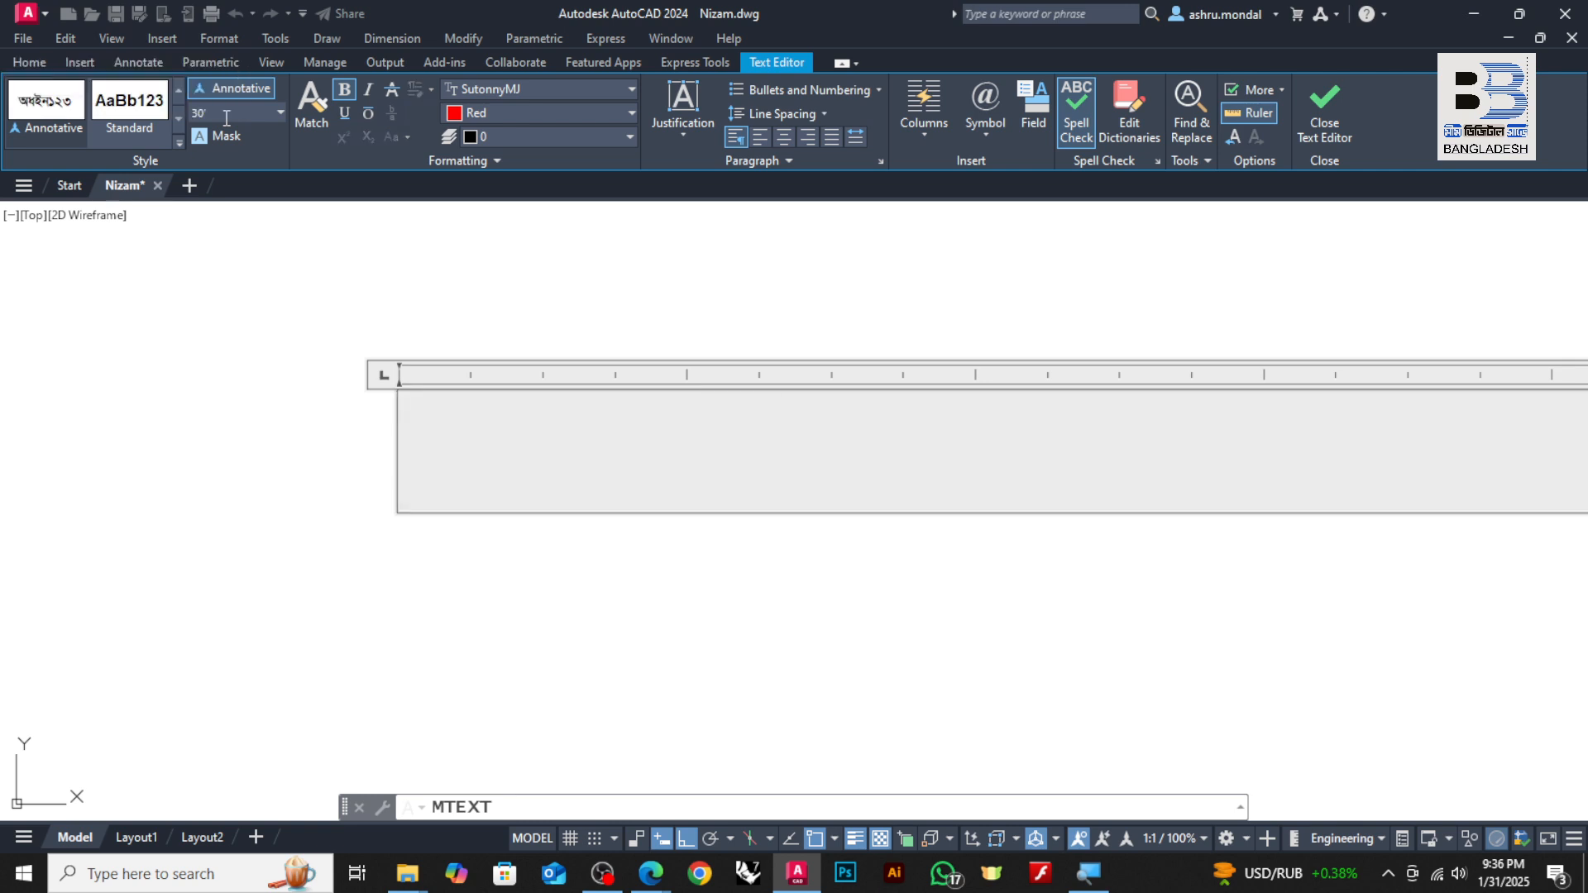
key("ctrl+z")
key("Escape")
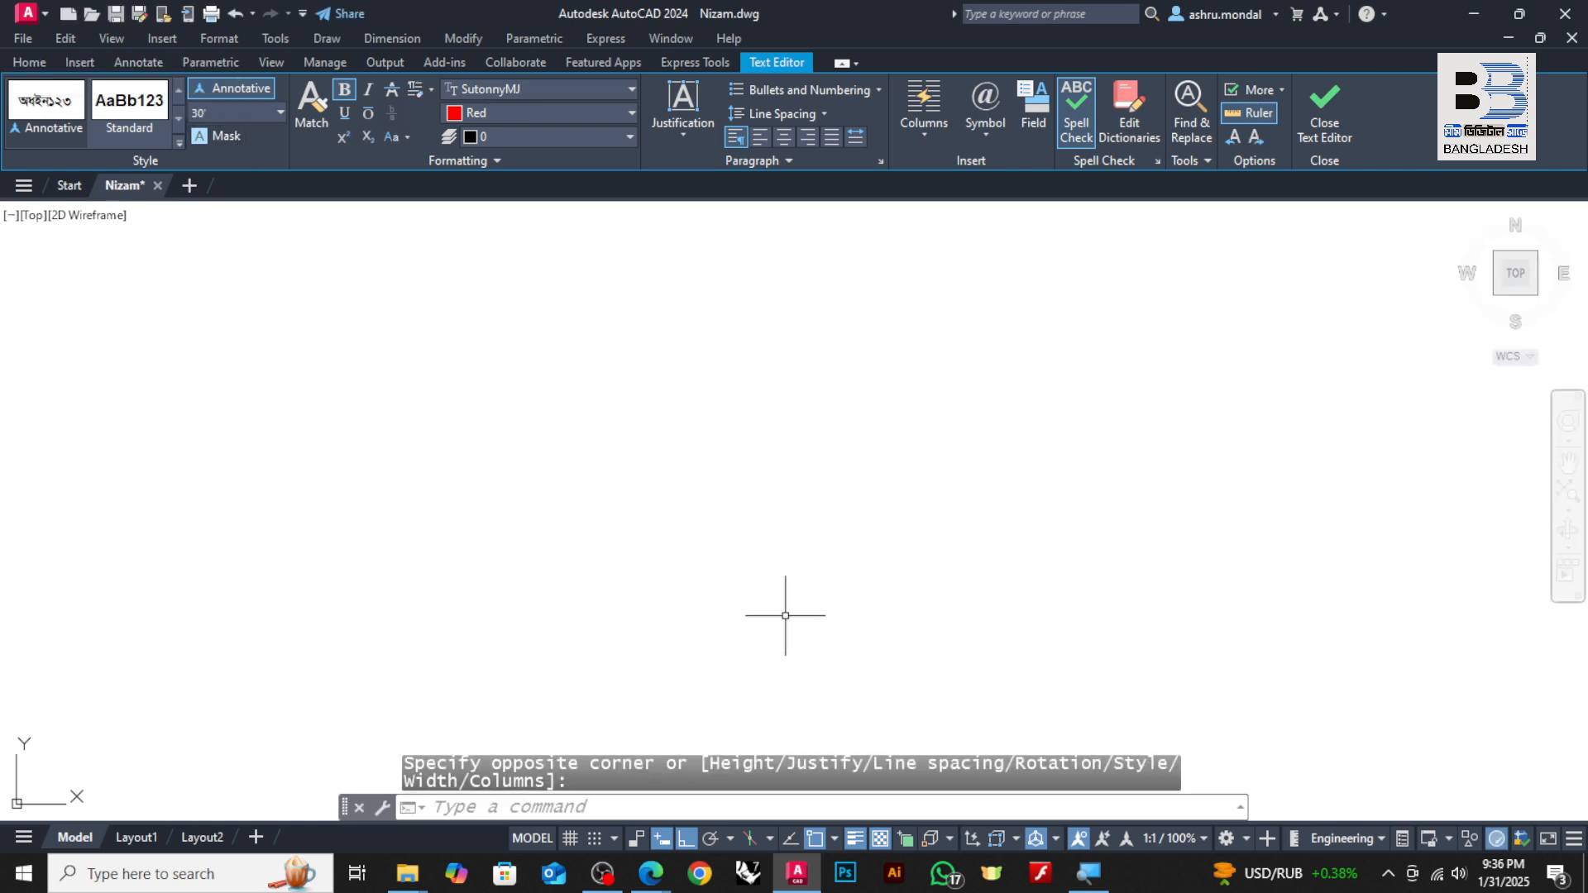
- Locate the drawing's text objects with a crossing selection, examine the three-word Bangla line beginning with বাংলাদেশ and clear the selection
scroll(702, 499, "down", 5)
left_click(1218, 290)
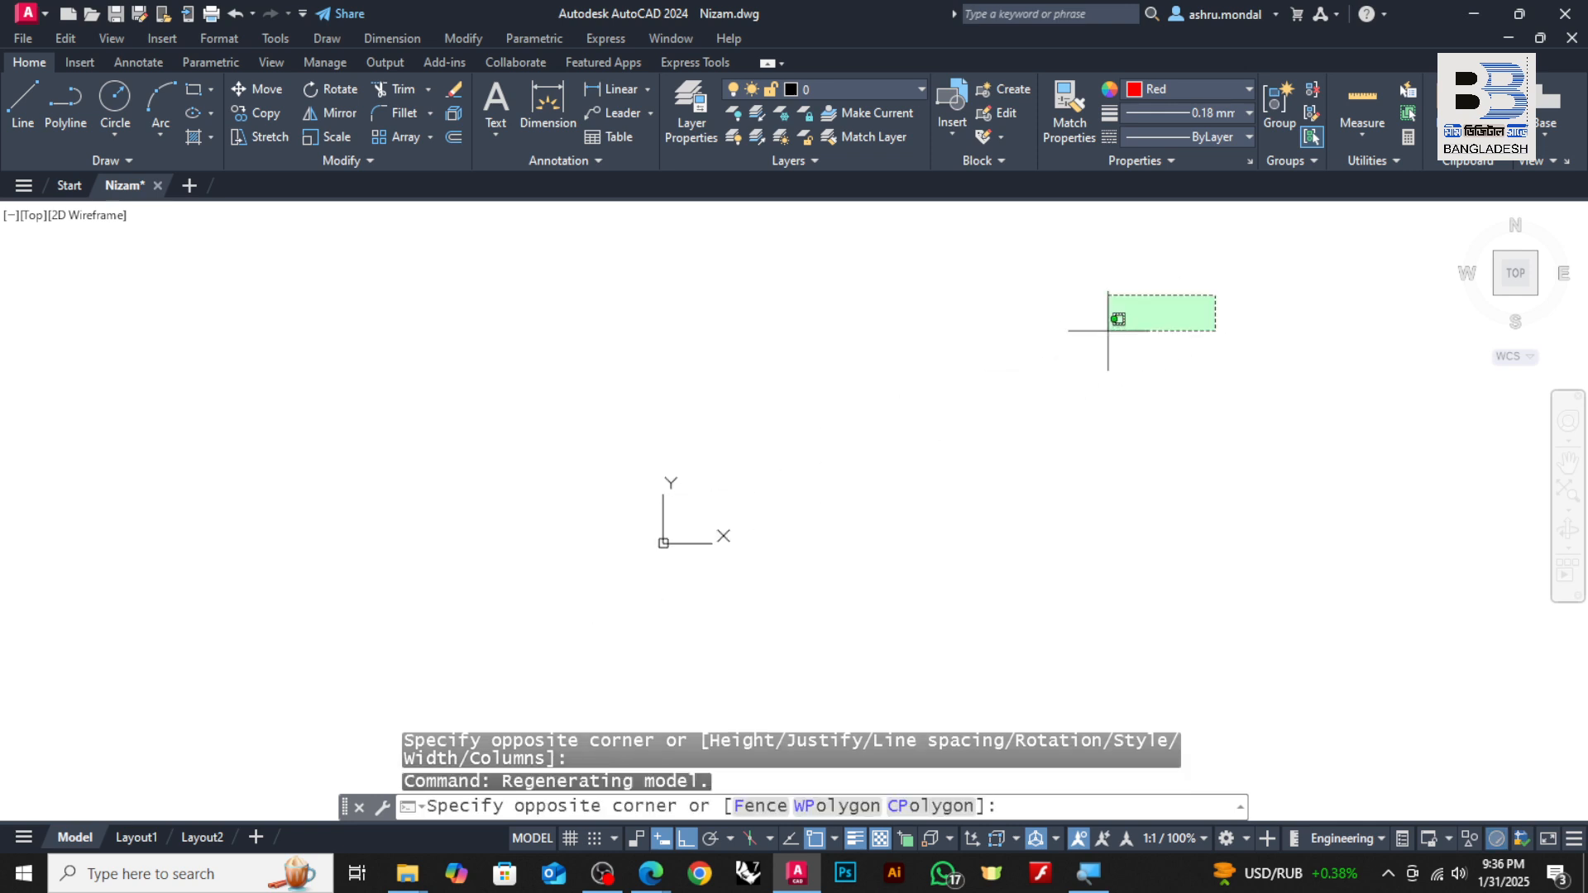
left_click(437, 581)
scroll(684, 524, "up", 6)
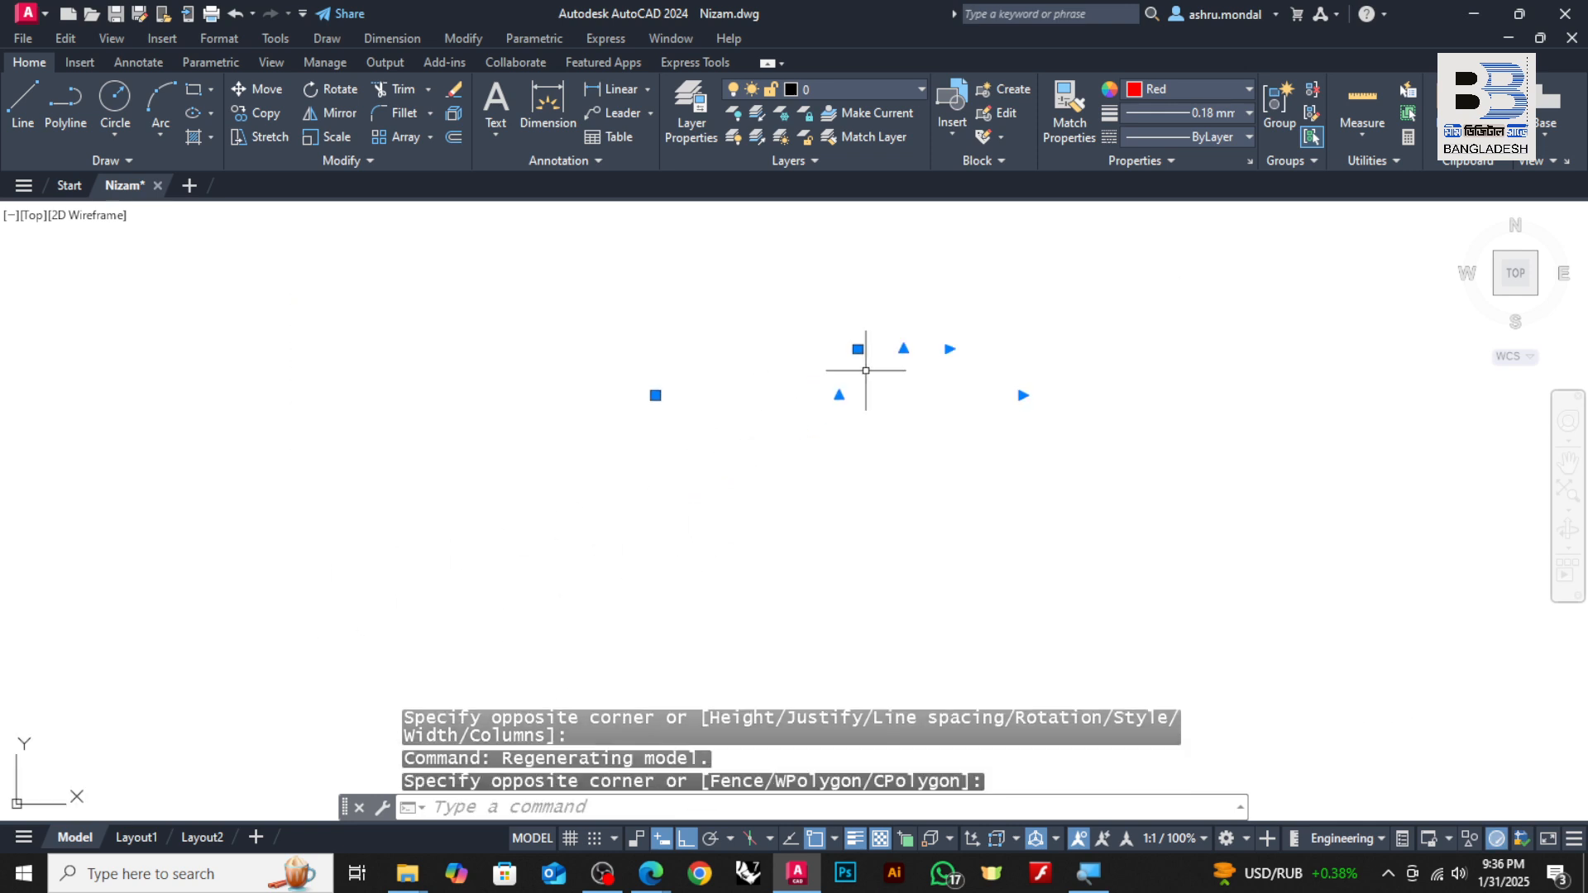
scroll(447, 437, "up", 6)
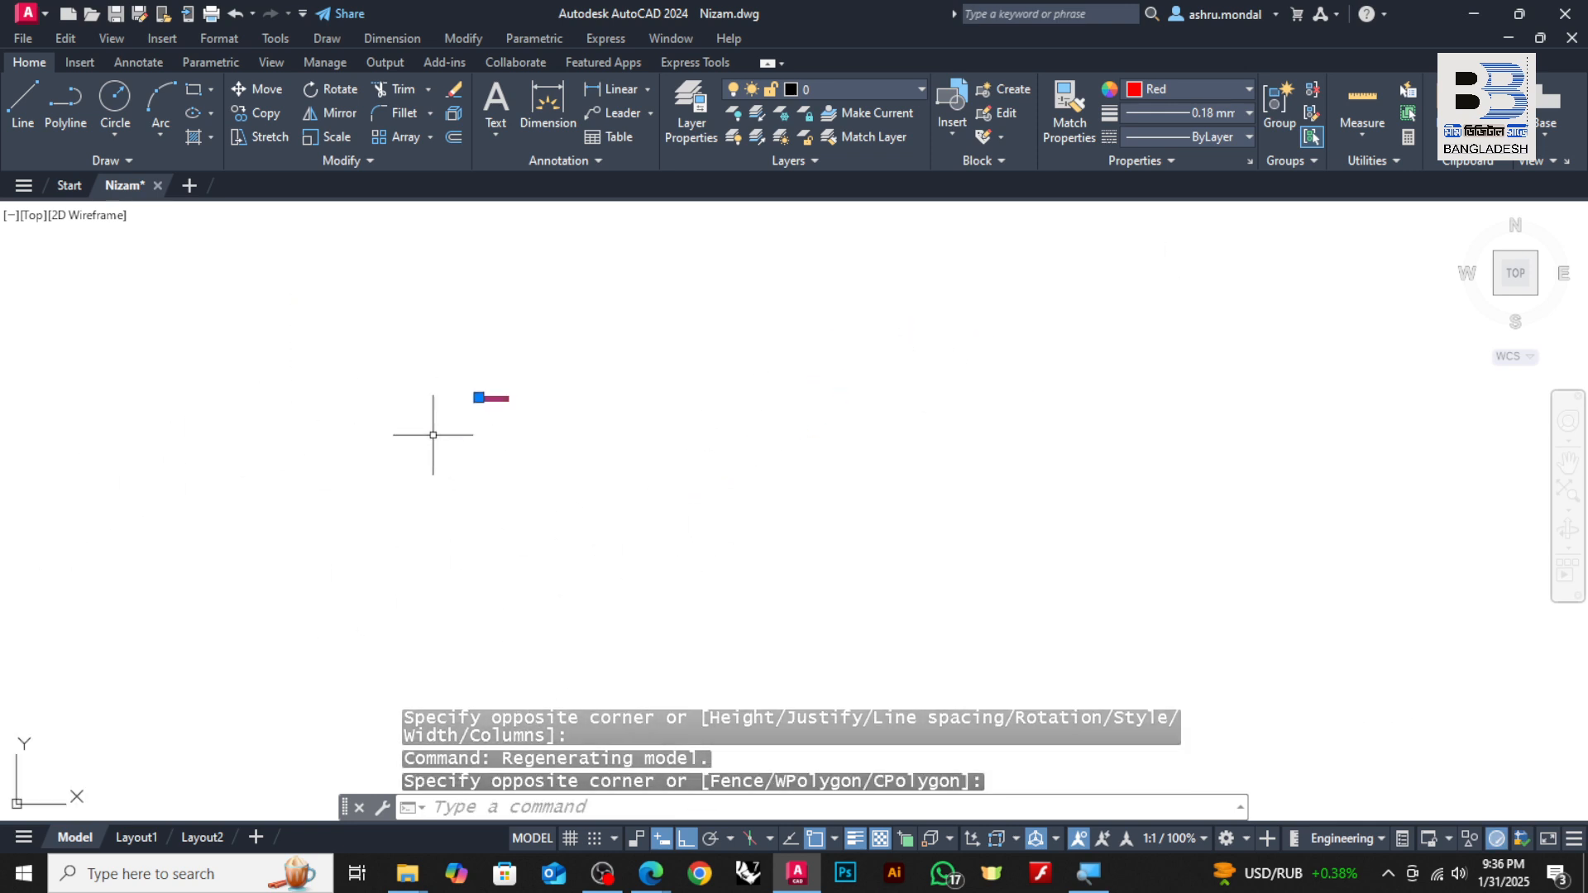
scroll(497, 433, "up", 1)
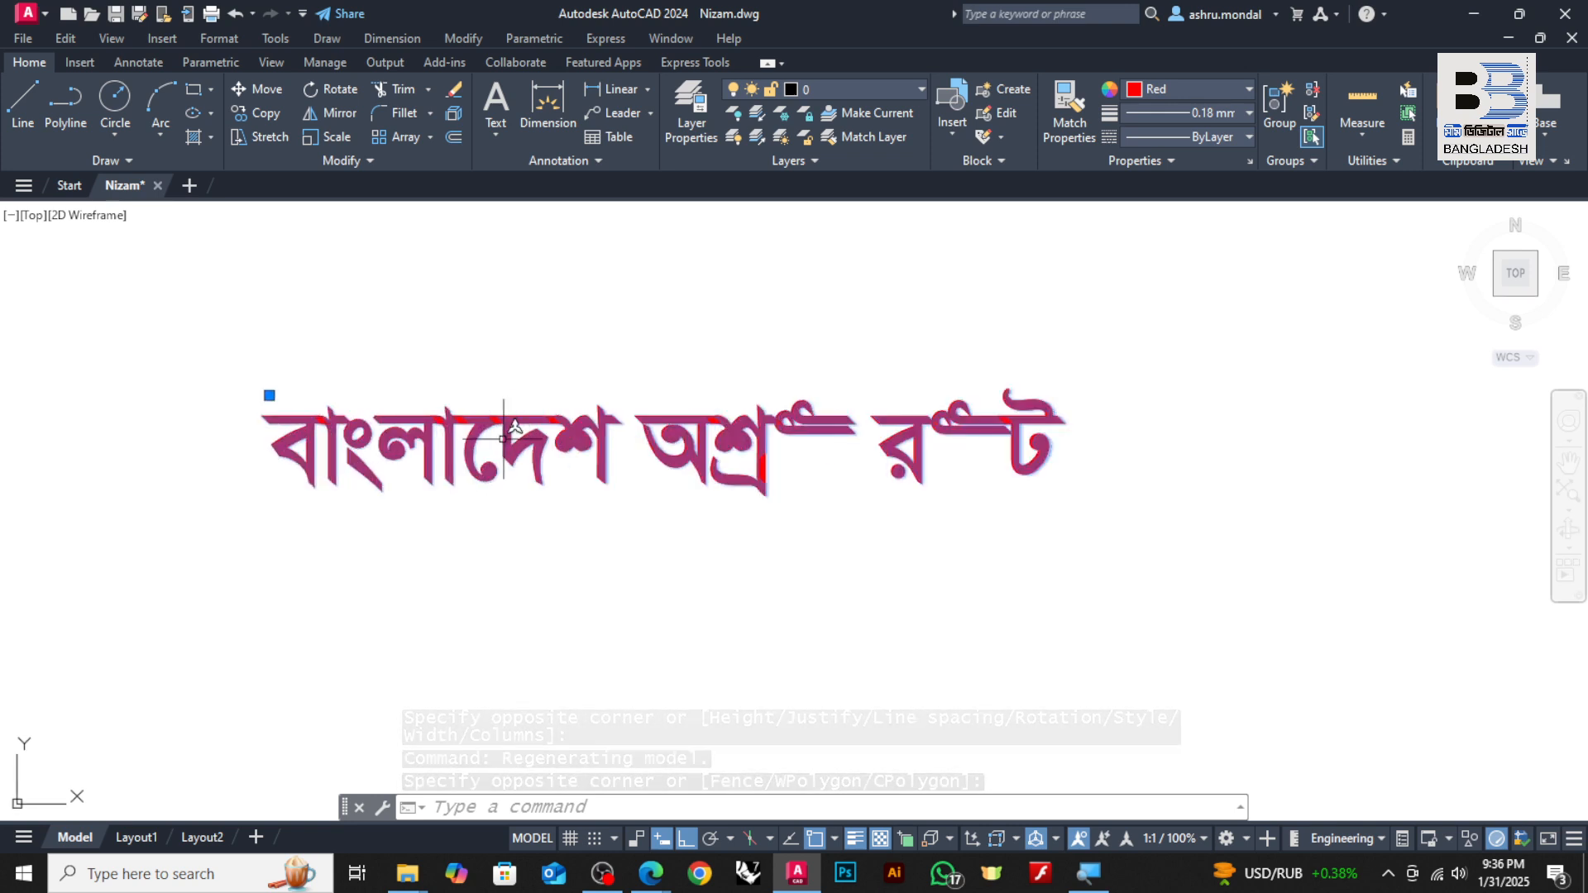
scroll(500, 430, "down", 1)
left_click(596, 451)
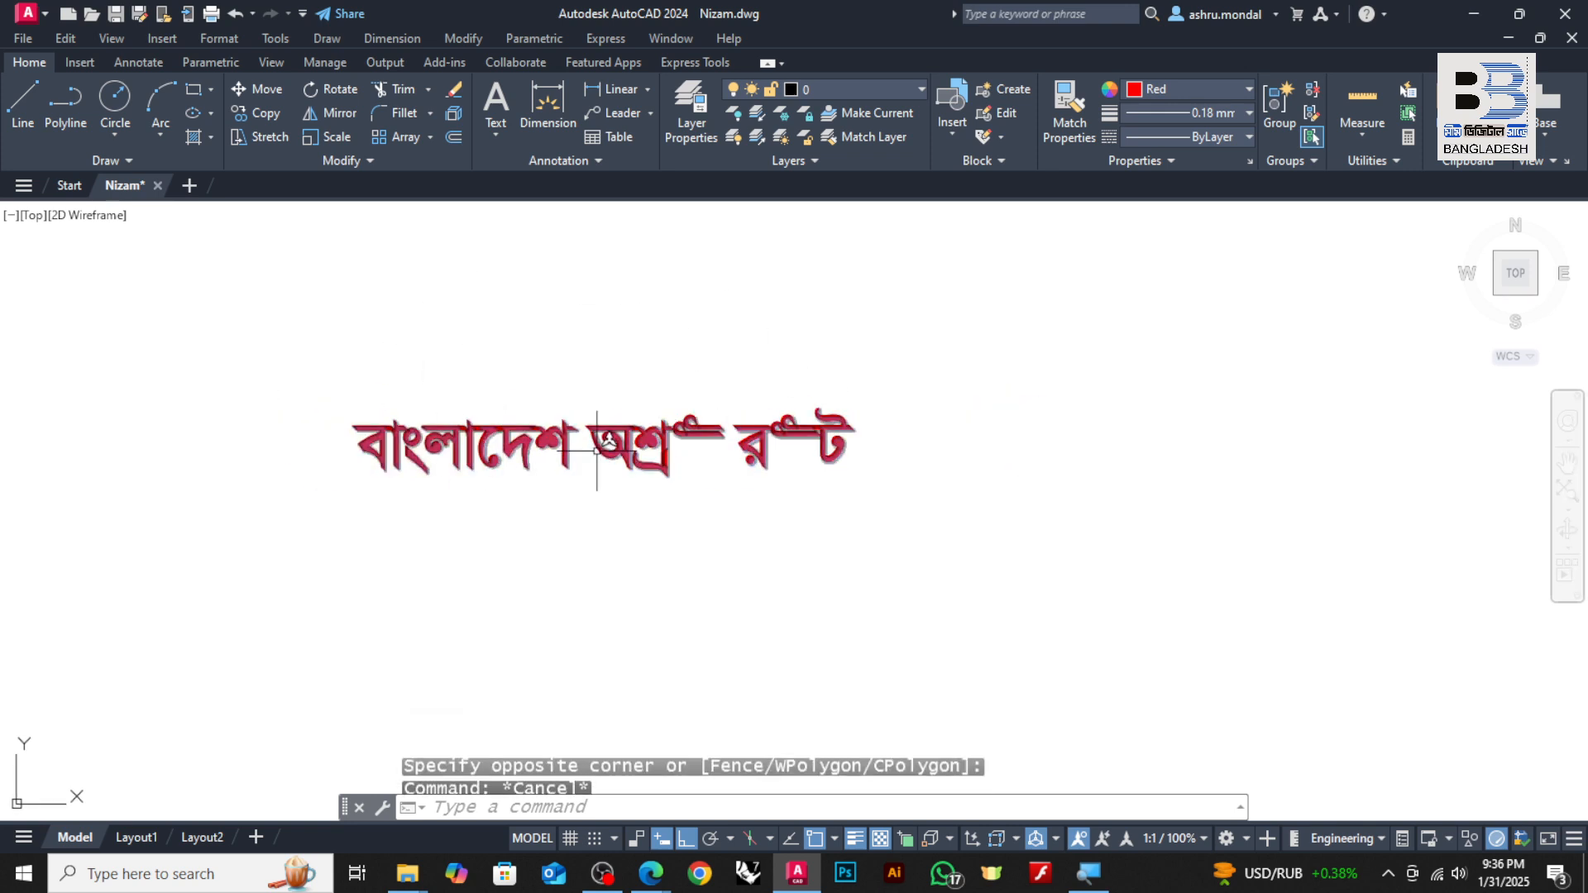
key("Escape")
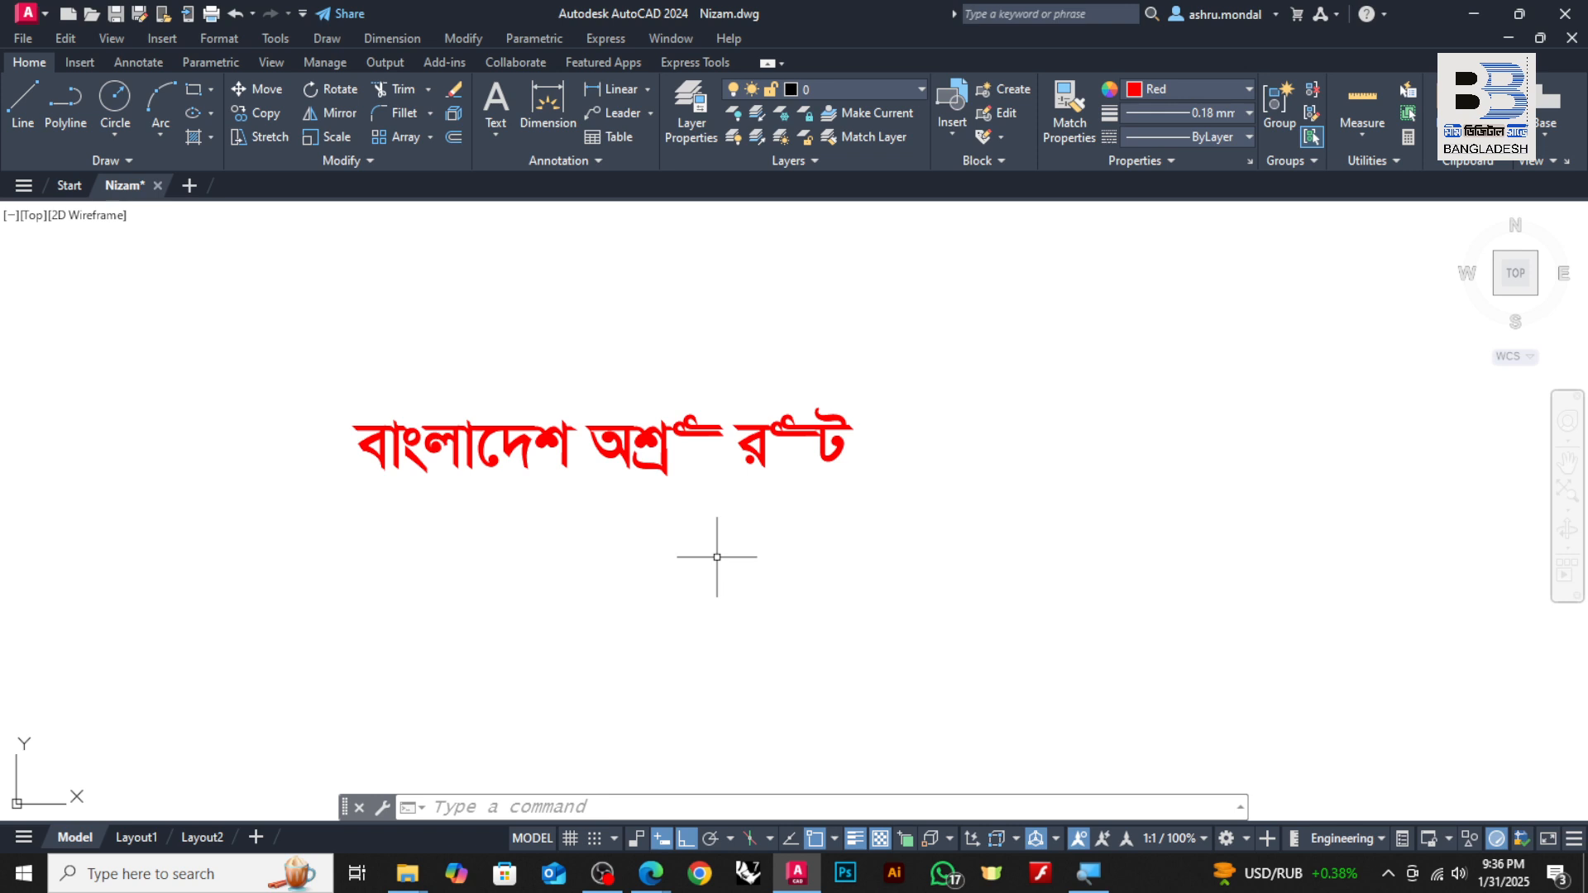
- Switch the Bijoy keyboard utility to the Bijoy Classic input mode
left_click(1388, 873)
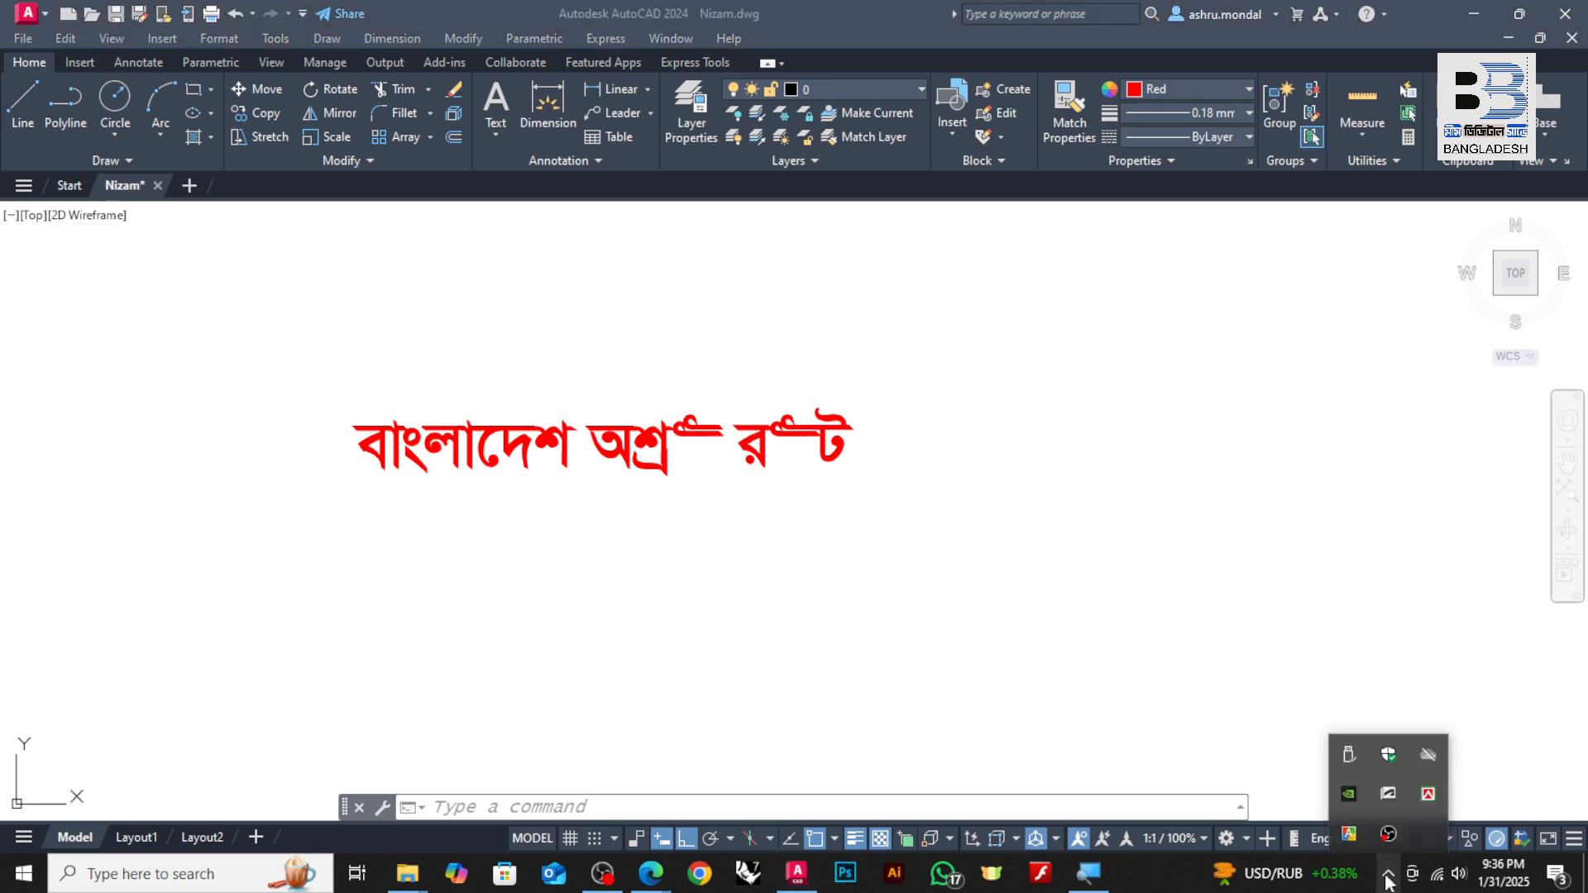
right_click(1349, 833)
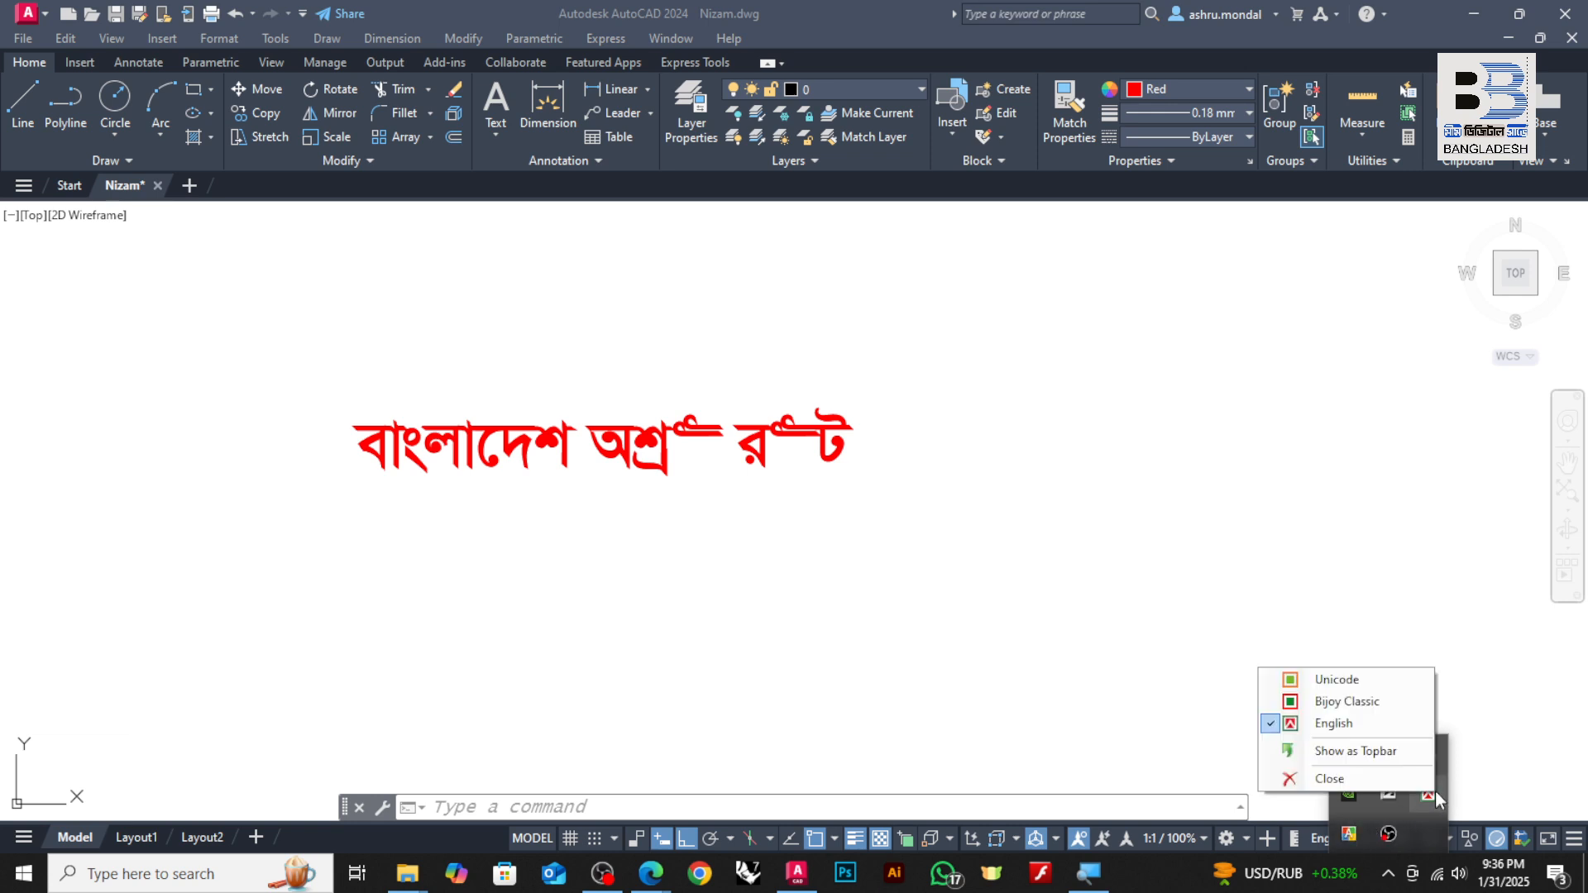
left_click(1344, 702)
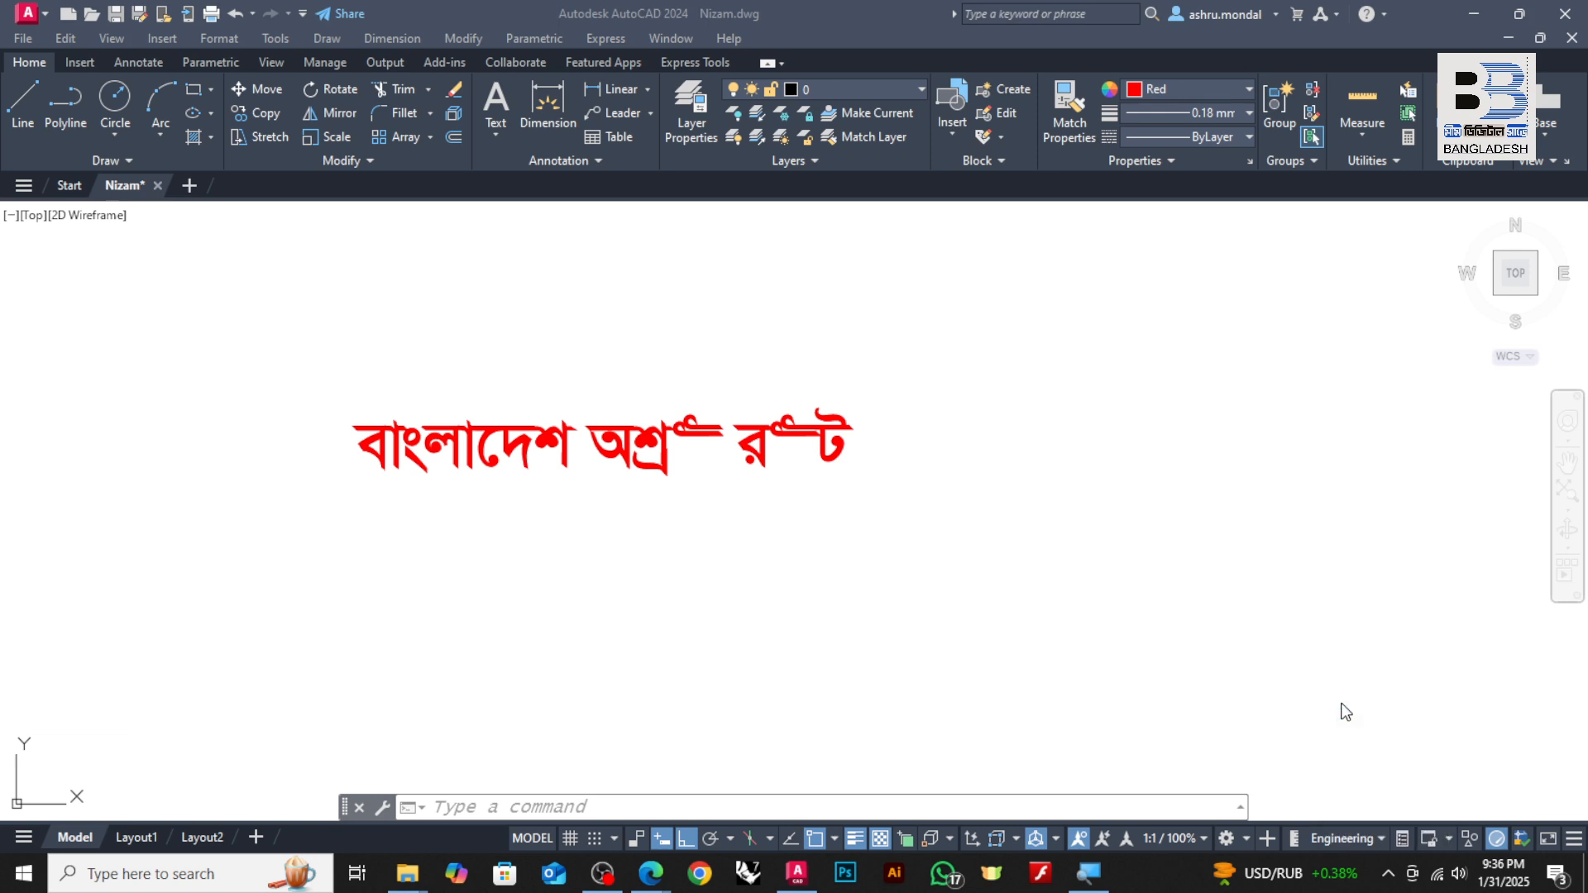
- Try the test letters গ and রল at the end of the Bangla line, erase them and leave the text editor
double_click(783, 461)
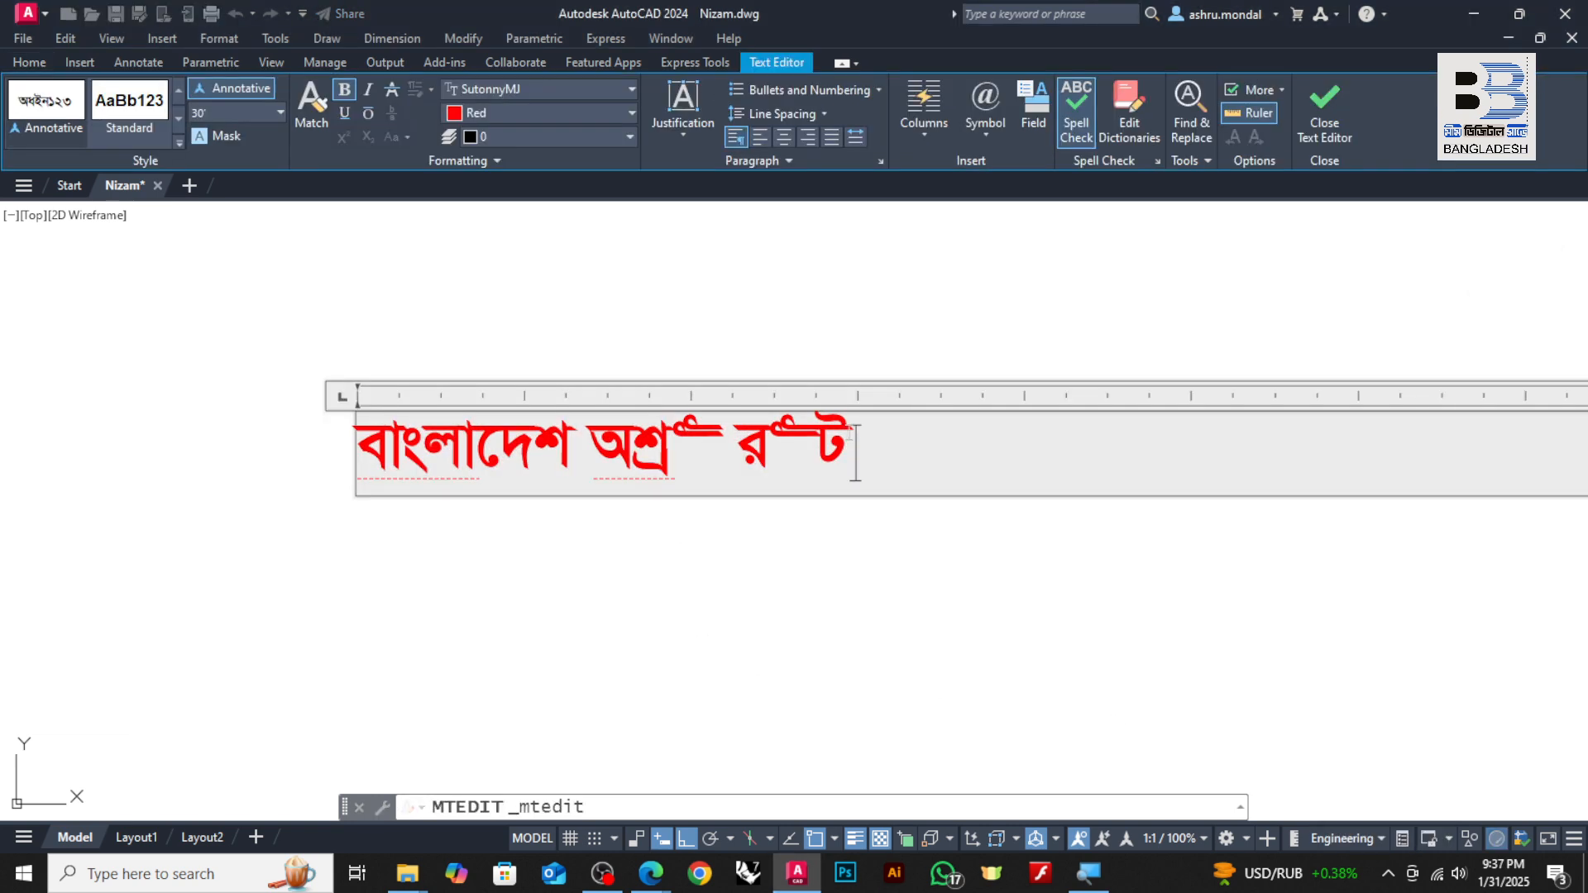
type("গ")
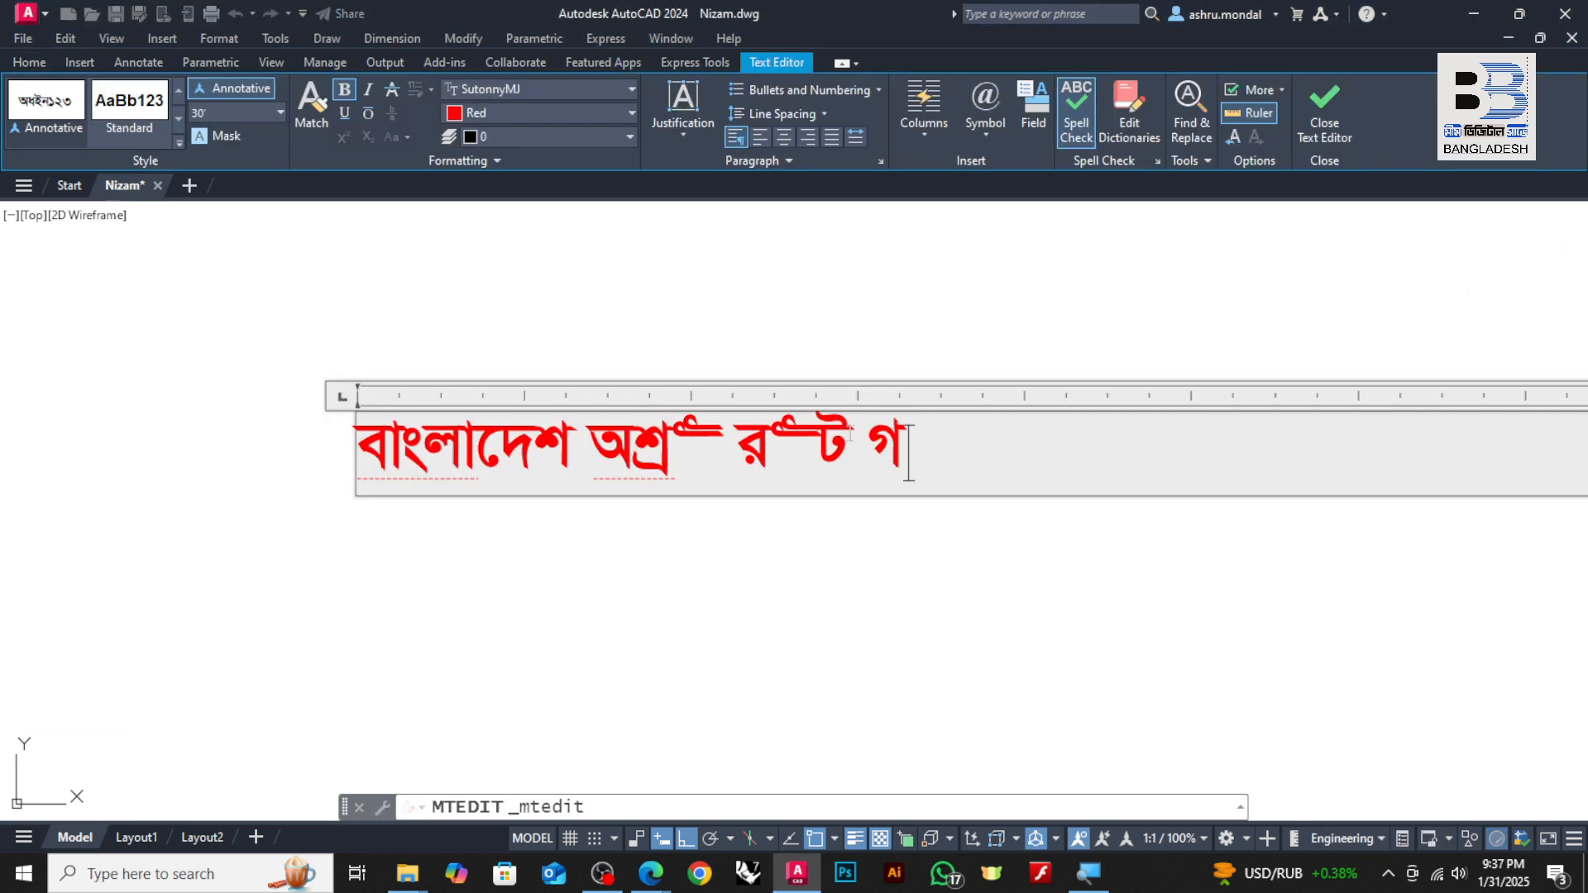
key("BackSpace")
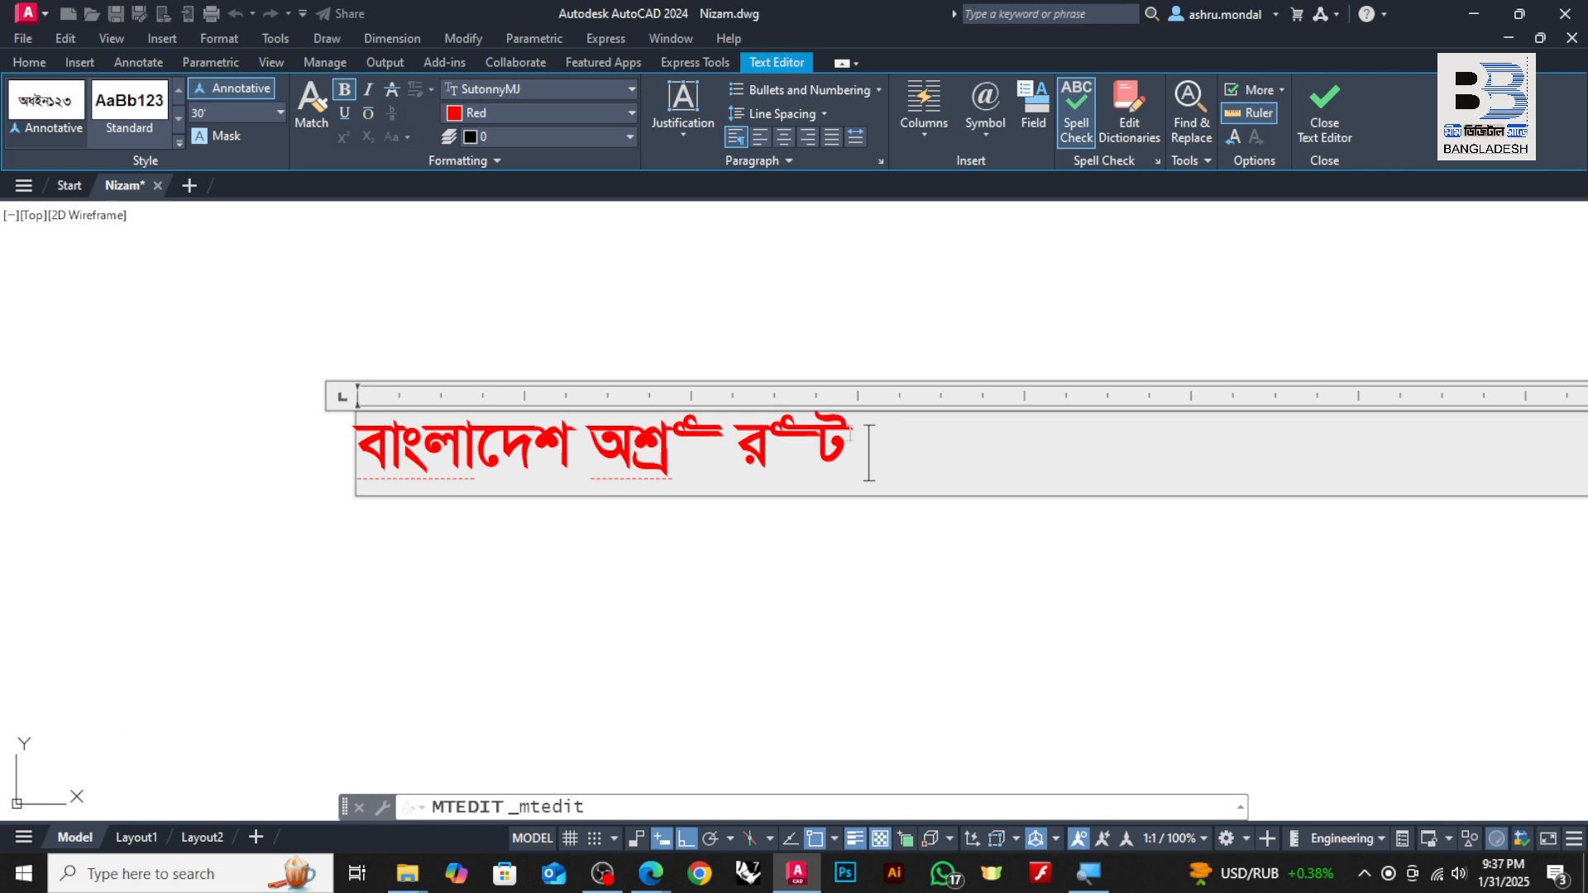
type("রল")
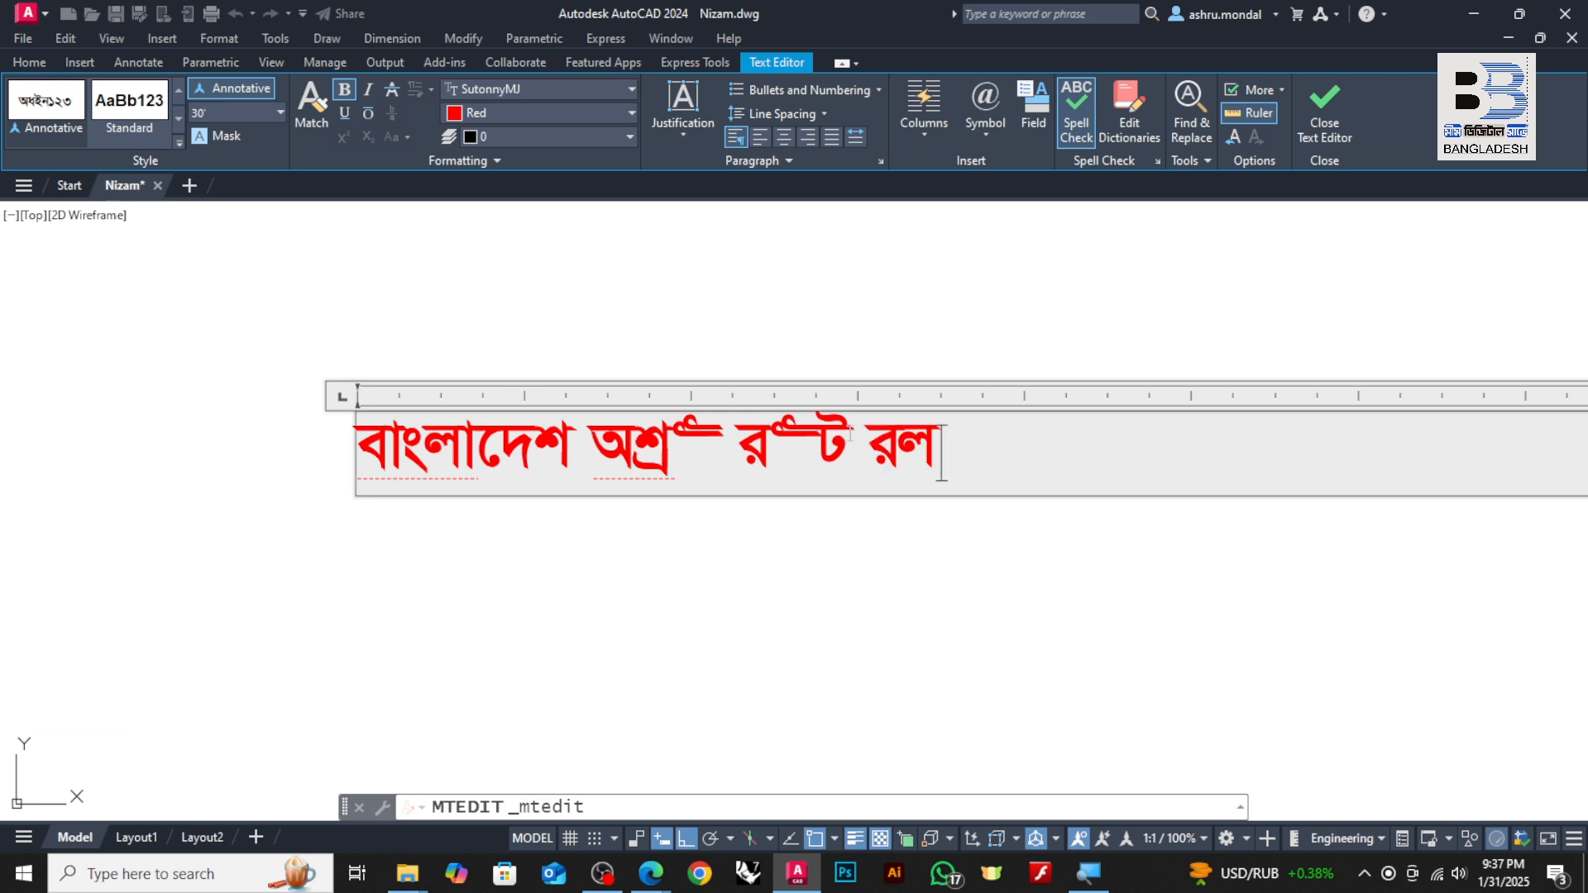
key("BackSpace")
key("BackSpace")
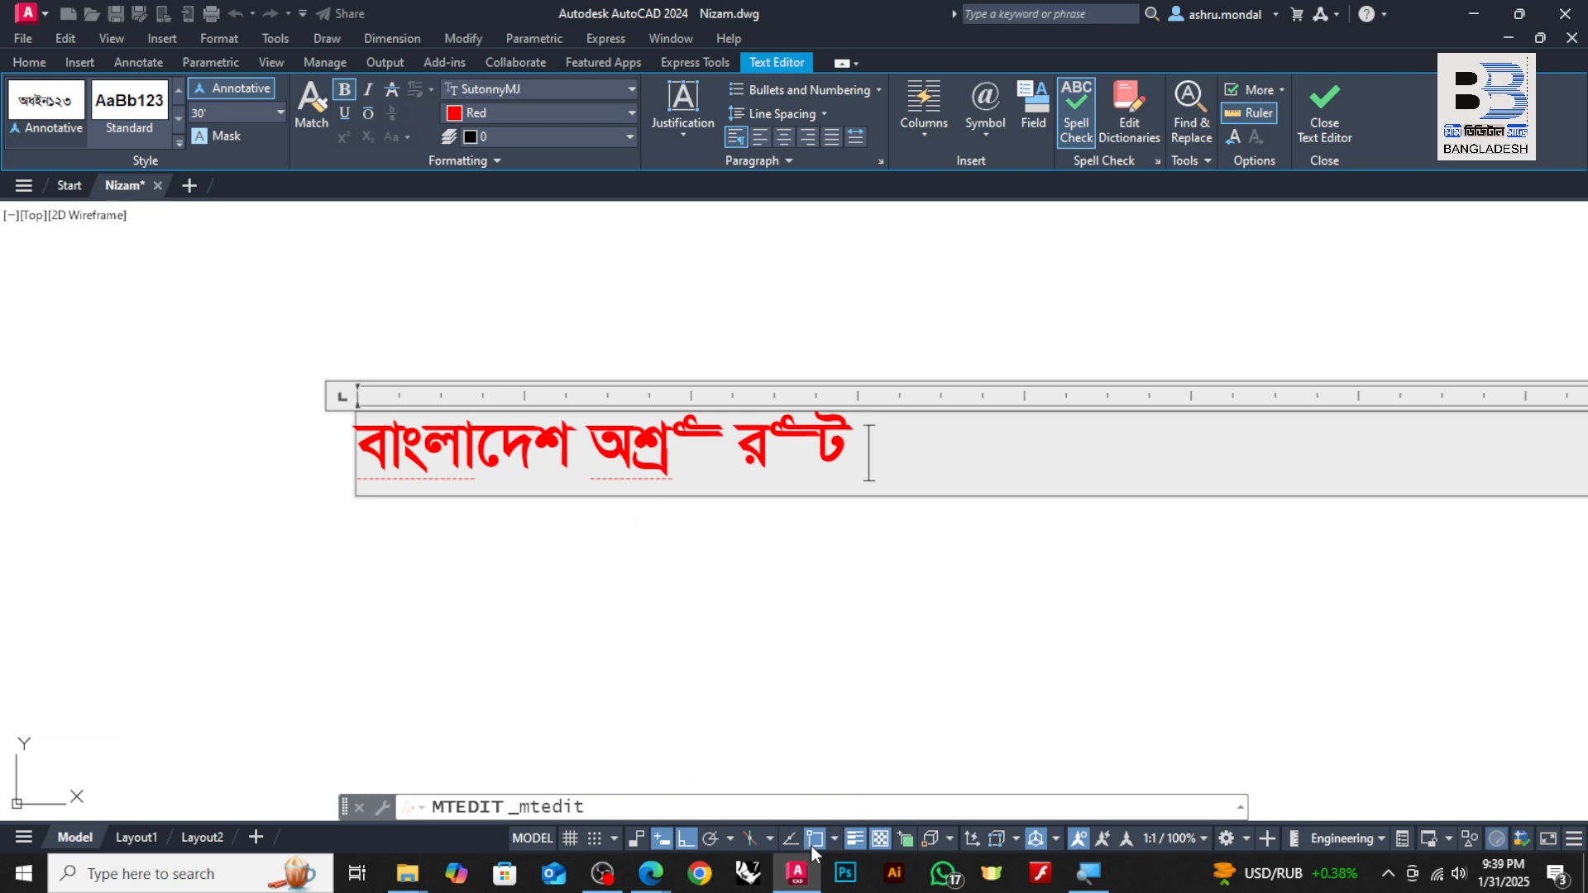
left_click(794, 684)
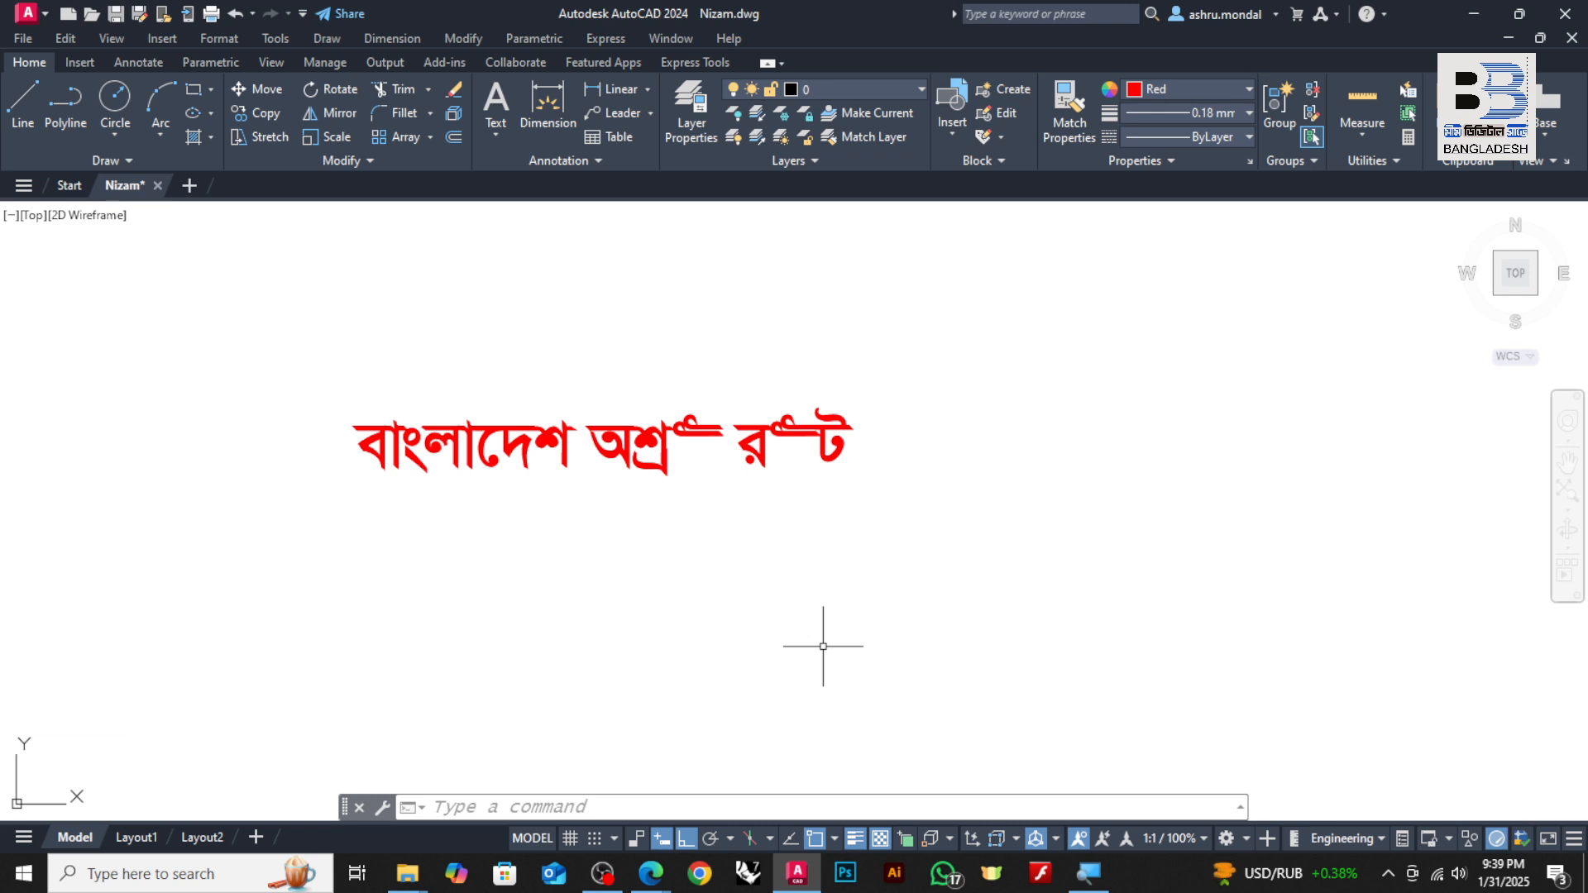
- Check the output mode among Avro Keyboard's tool options and dismiss them without a change
left_click(1388, 873)
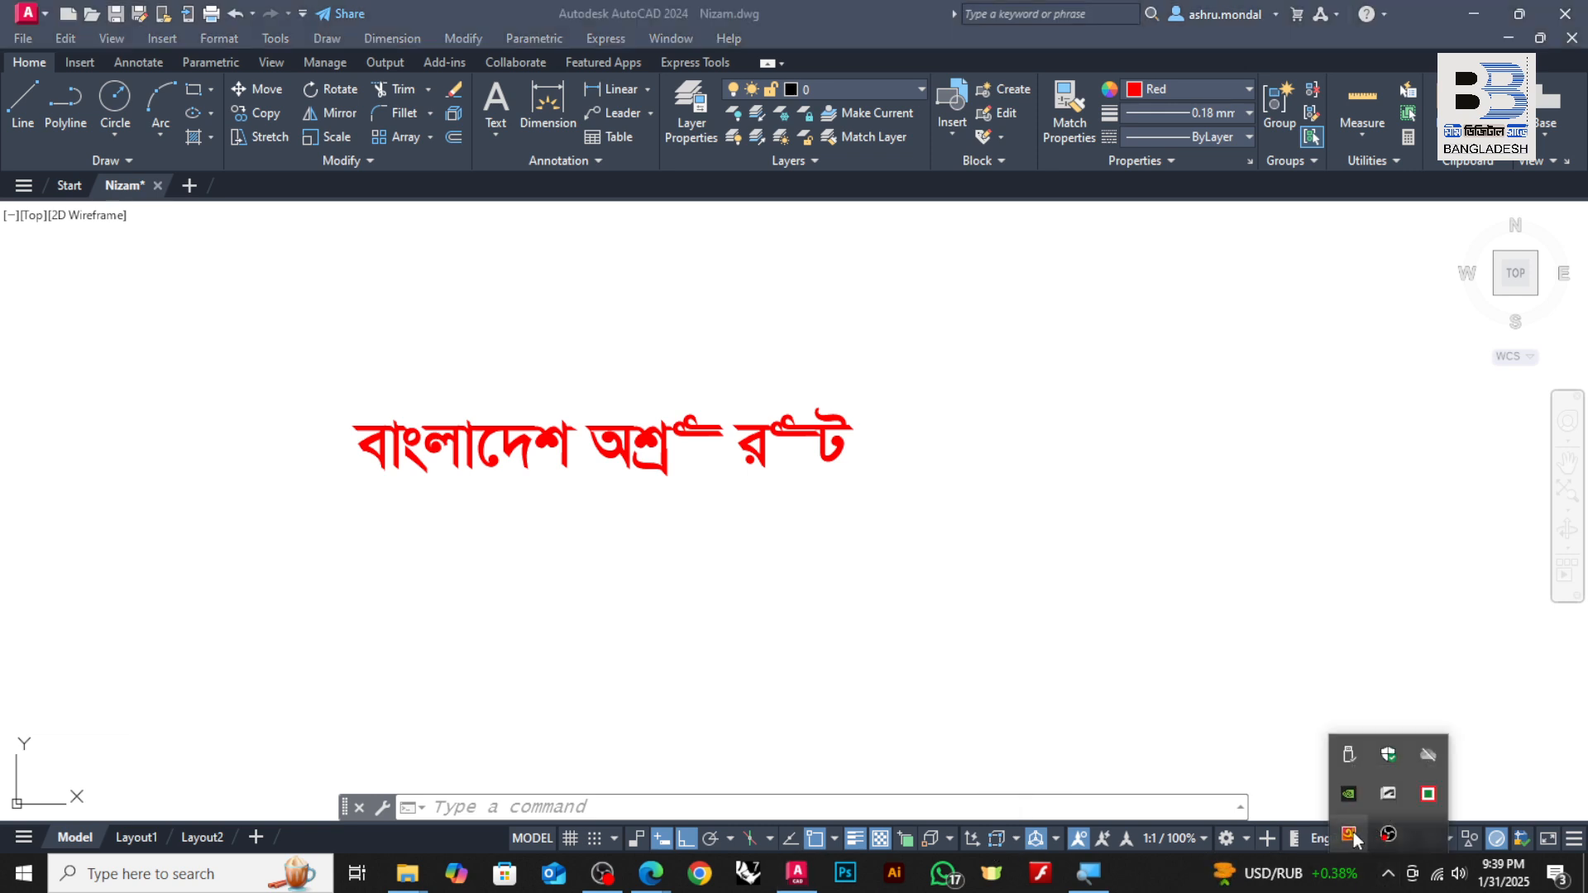
right_click(1354, 837)
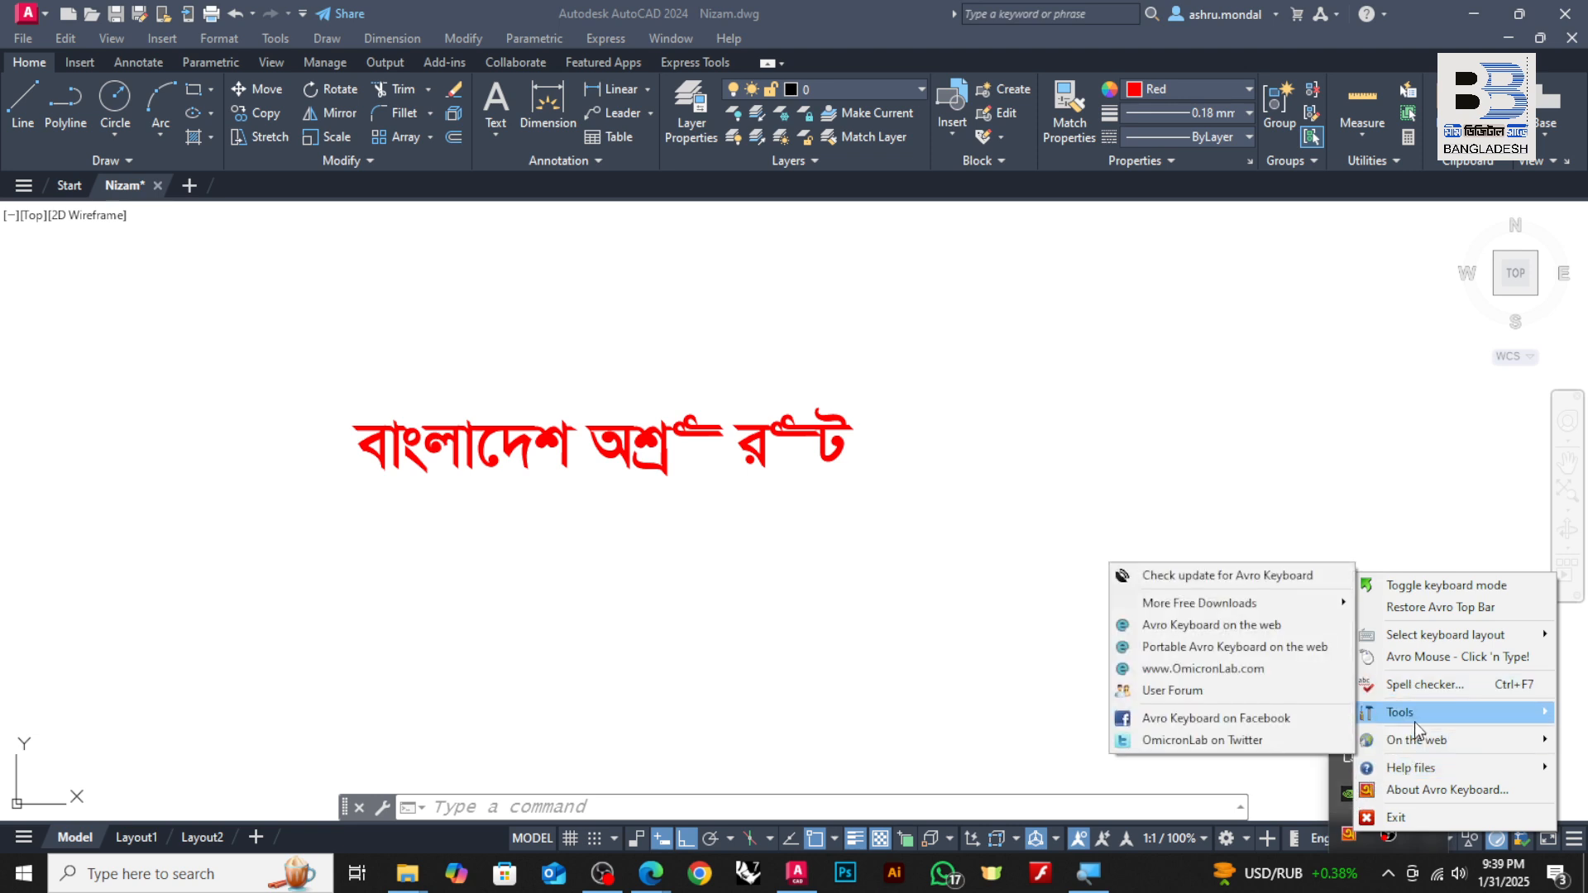
mouse_move(1399, 714)
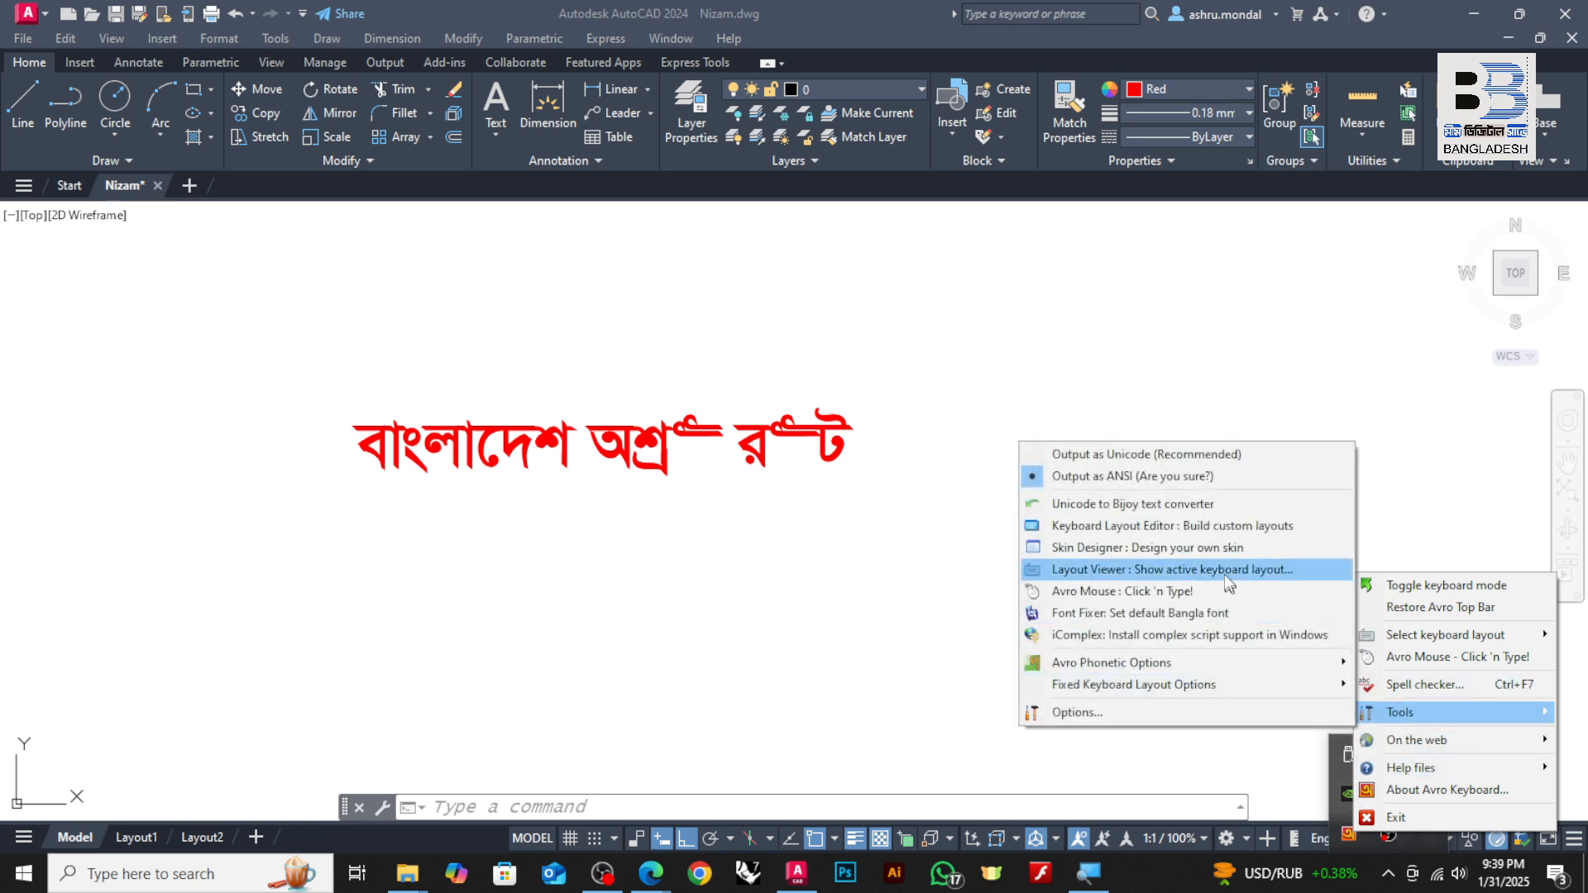
left_click(710, 482)
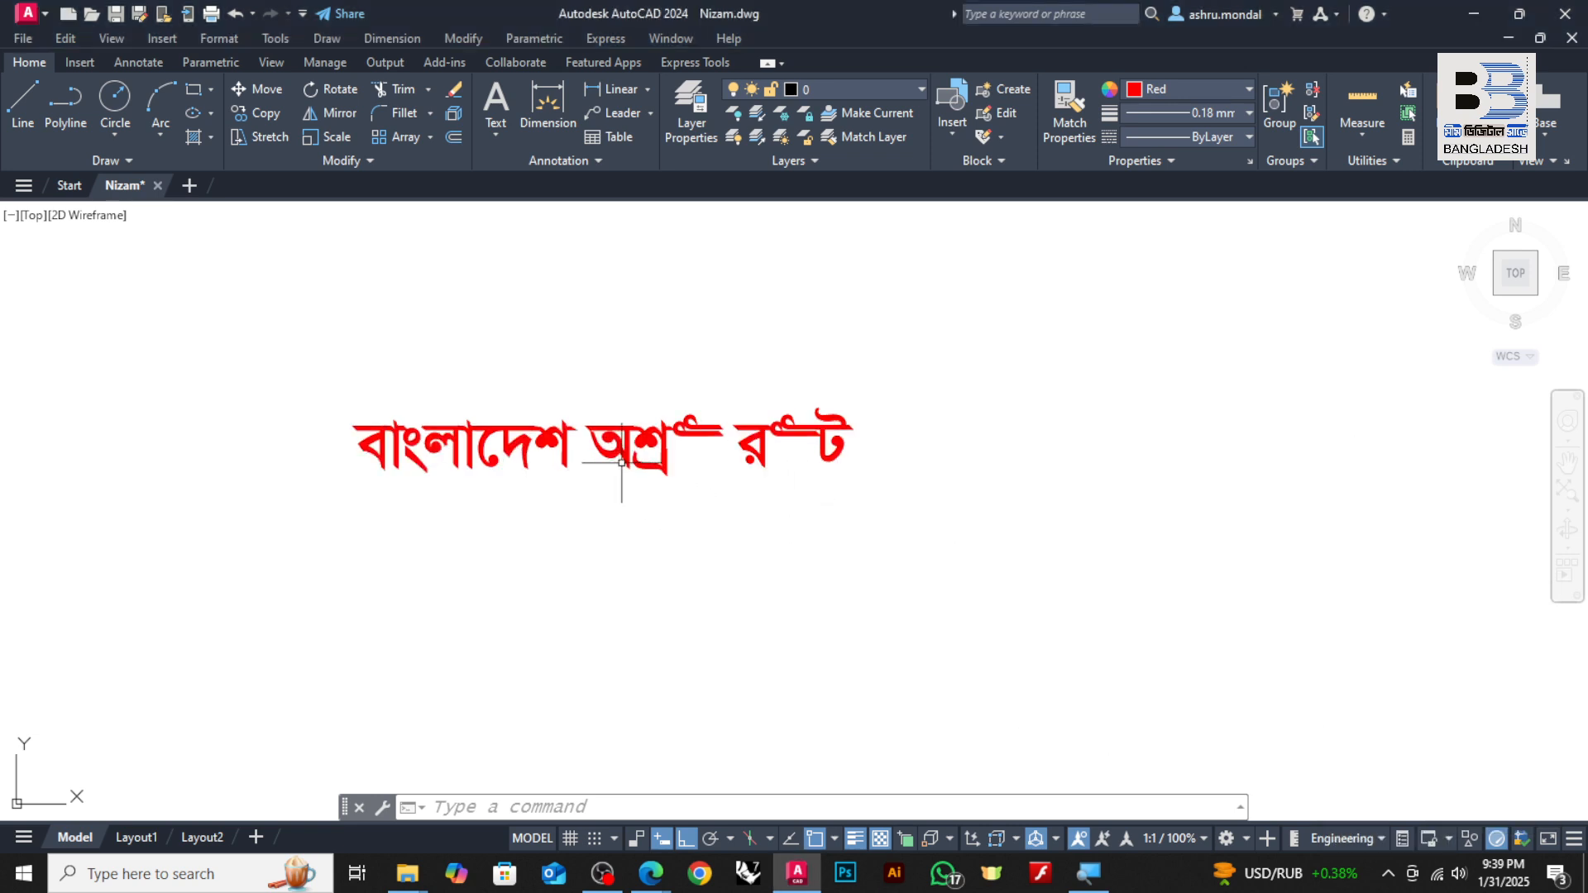
- Try to set the text height of the whole three-word Bangla line to 50
double_click(530, 421)
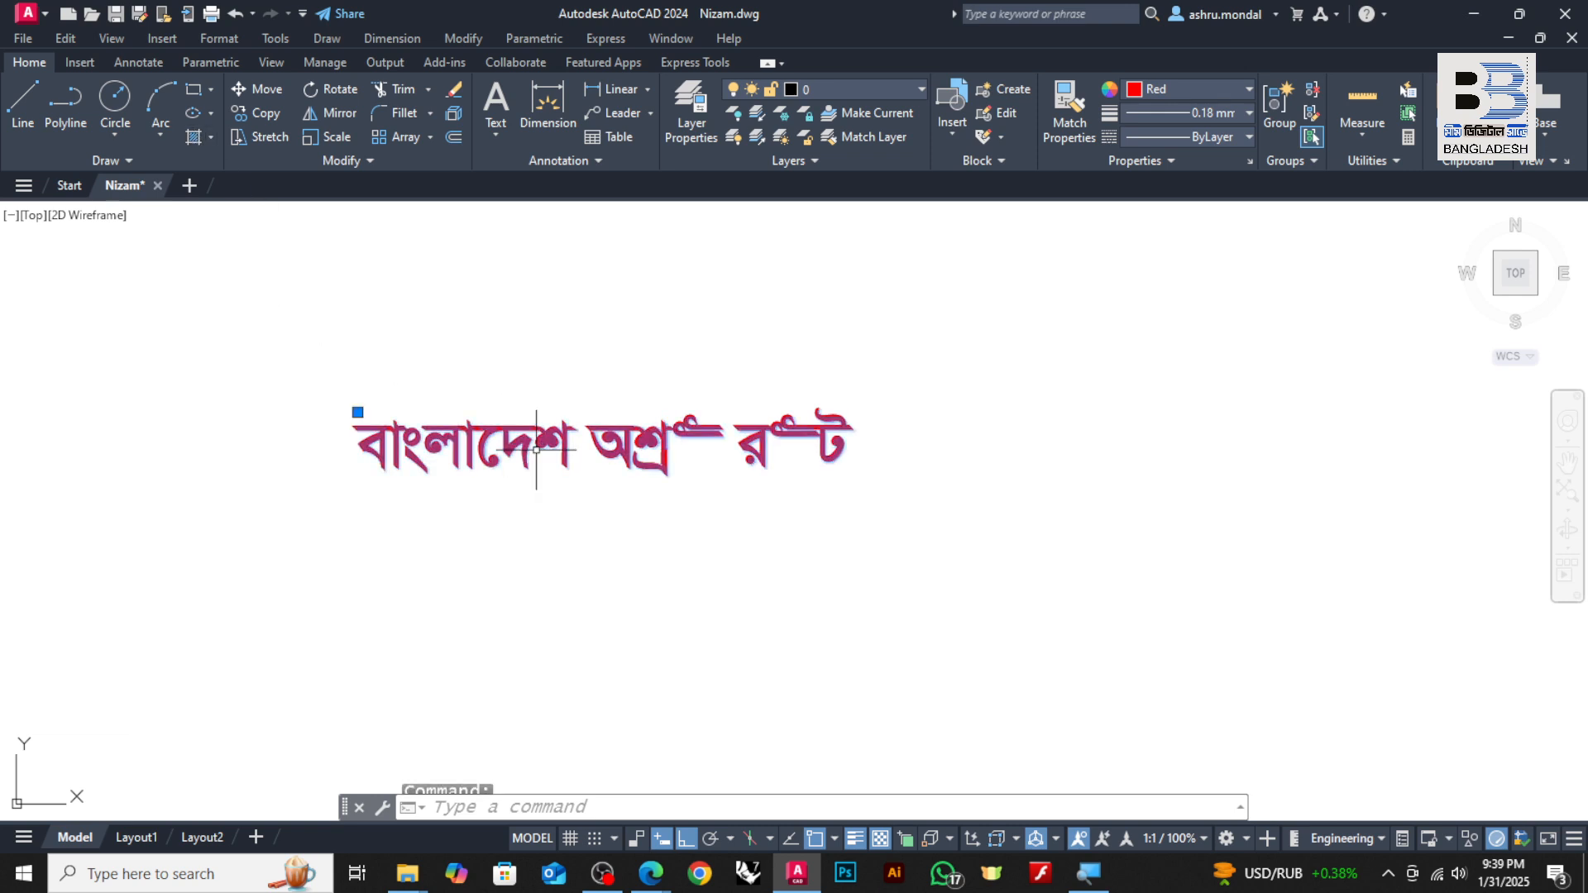
left_click_drag(896, 438, 157, 443)
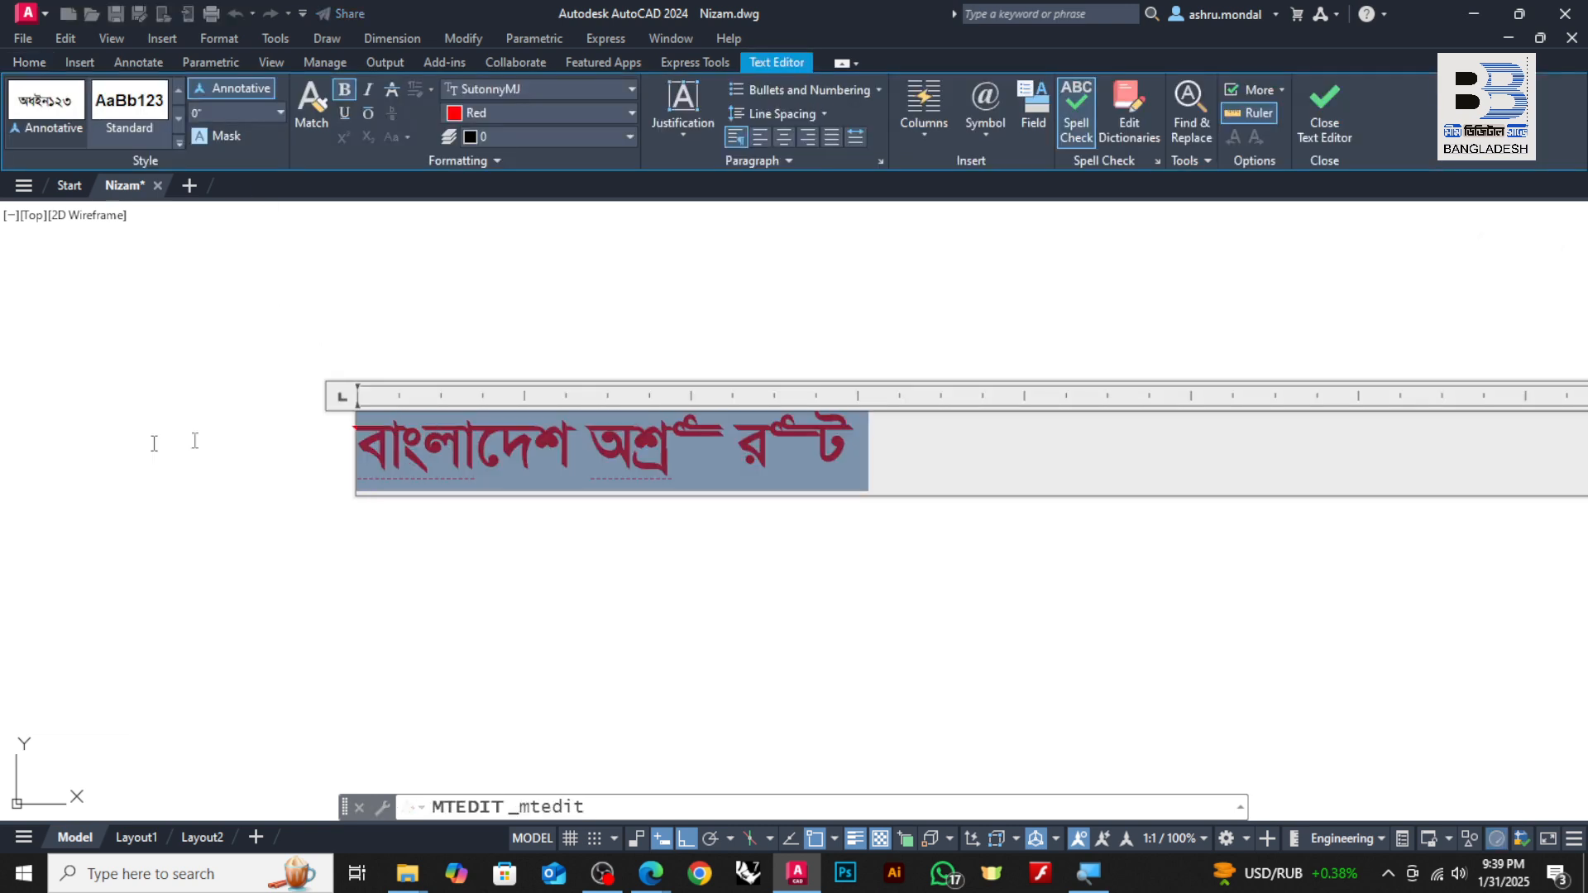
left_click(259, 113)
type("50")
key("BackSpace")
key("BackSpace")
type("50")
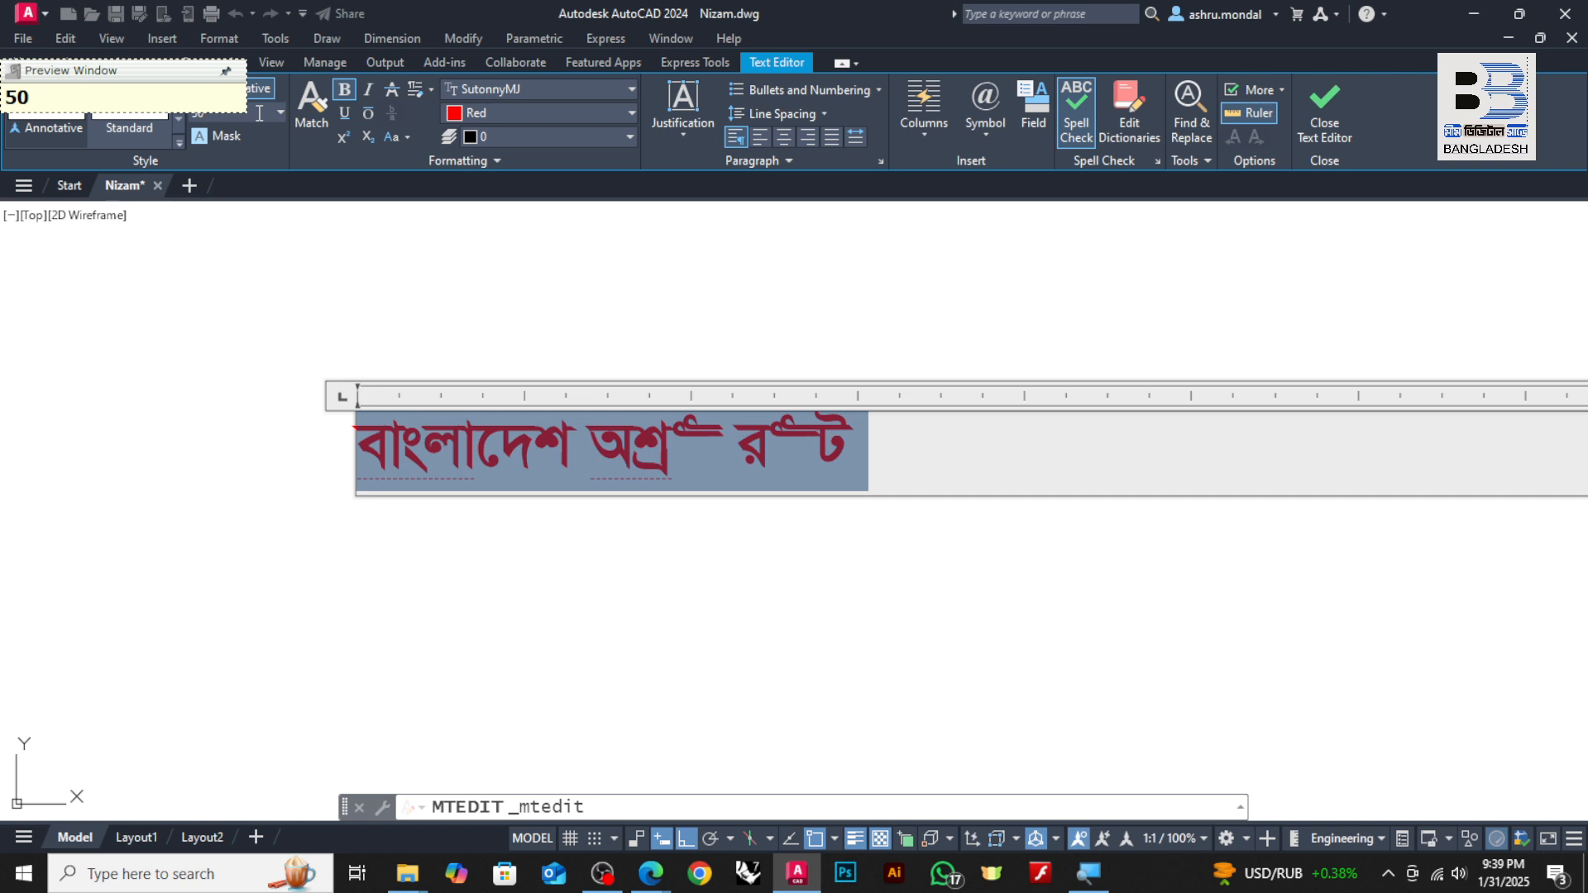
key("Return")
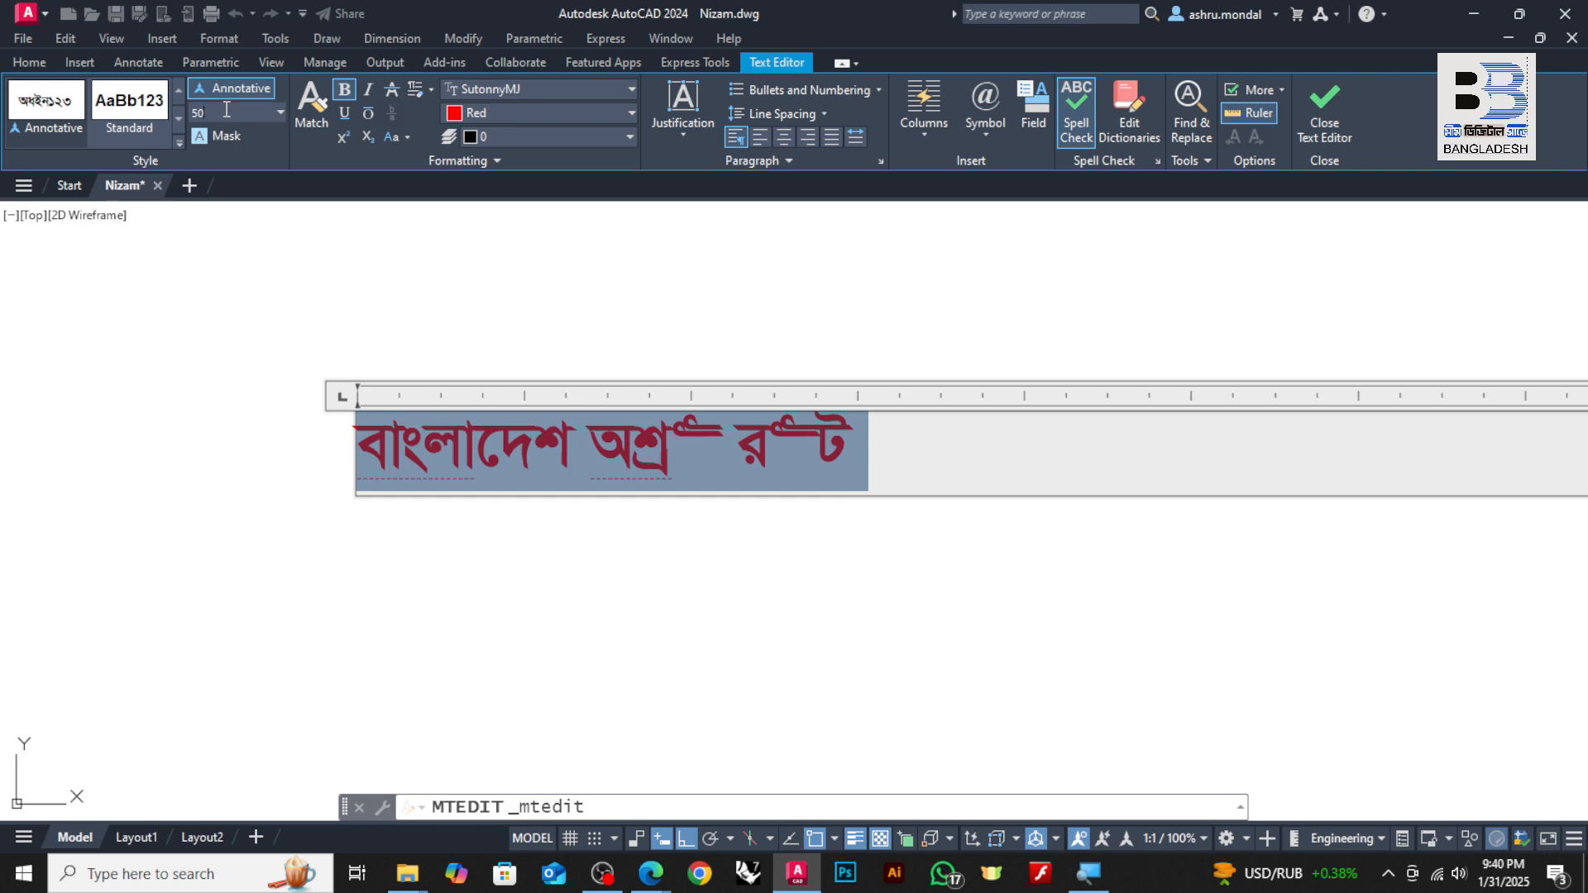
- Add the phonetic entries ami and tomake as আমি তমাকে at the end of the Bangla line
left_click(898, 447)
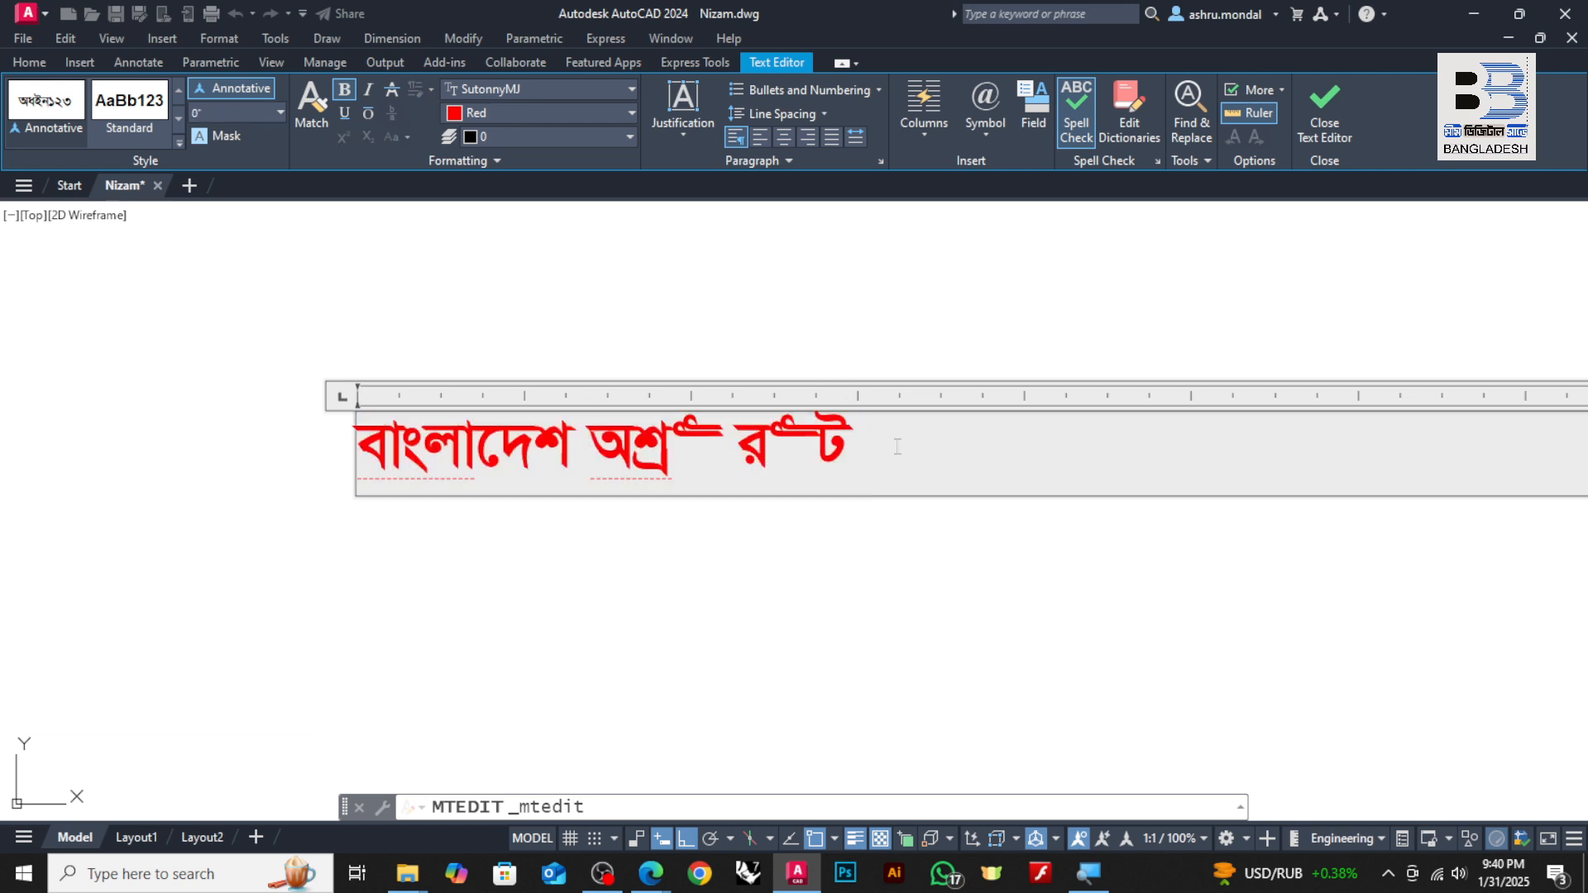
type("am")
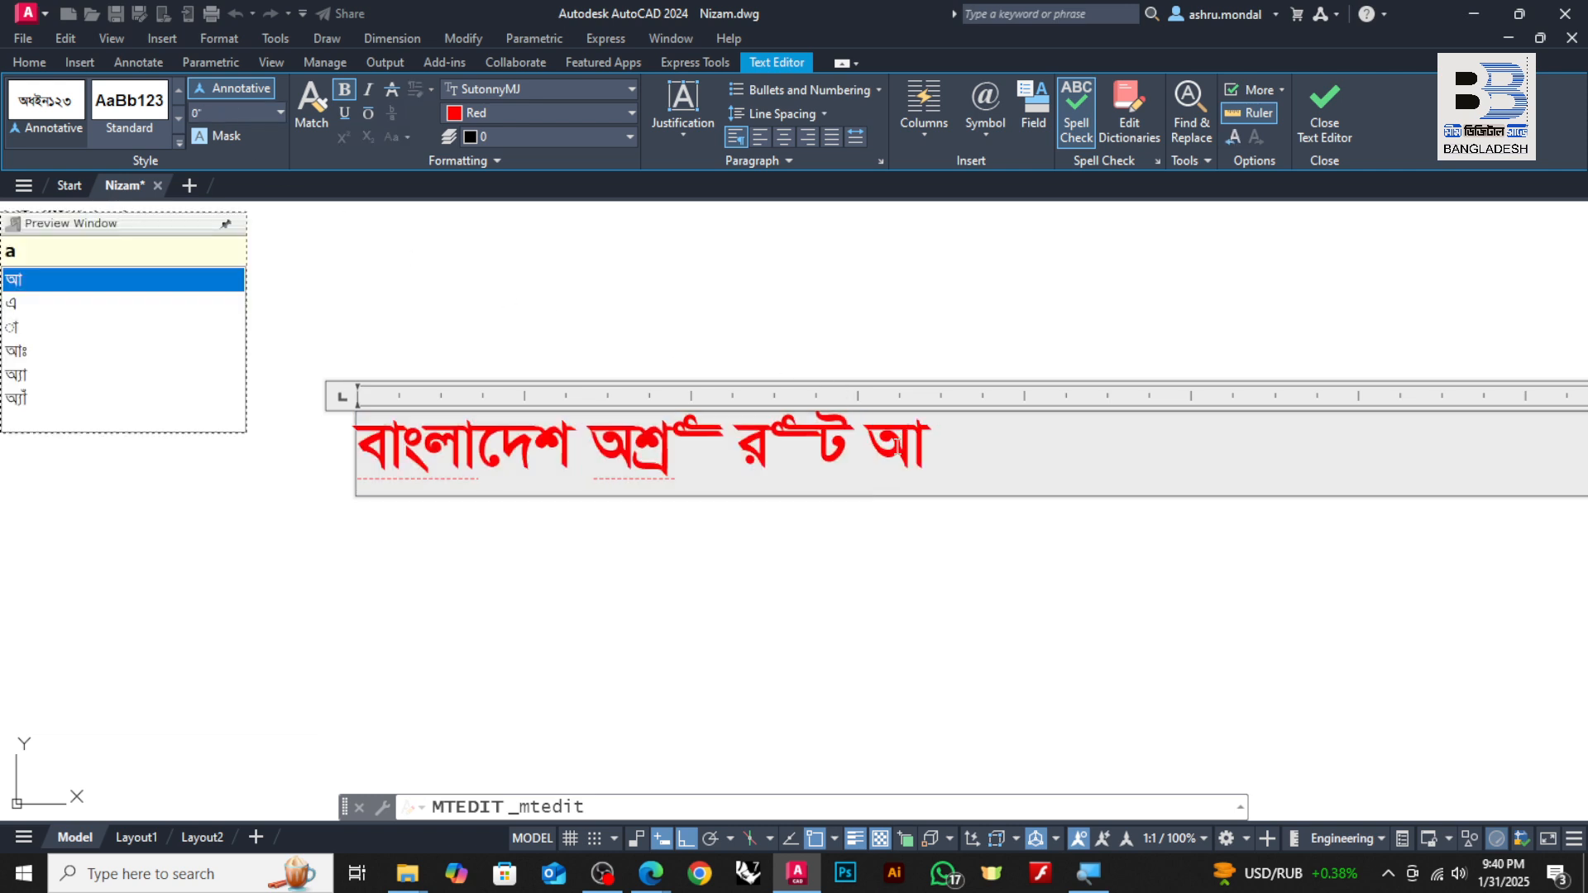
type("i tom")
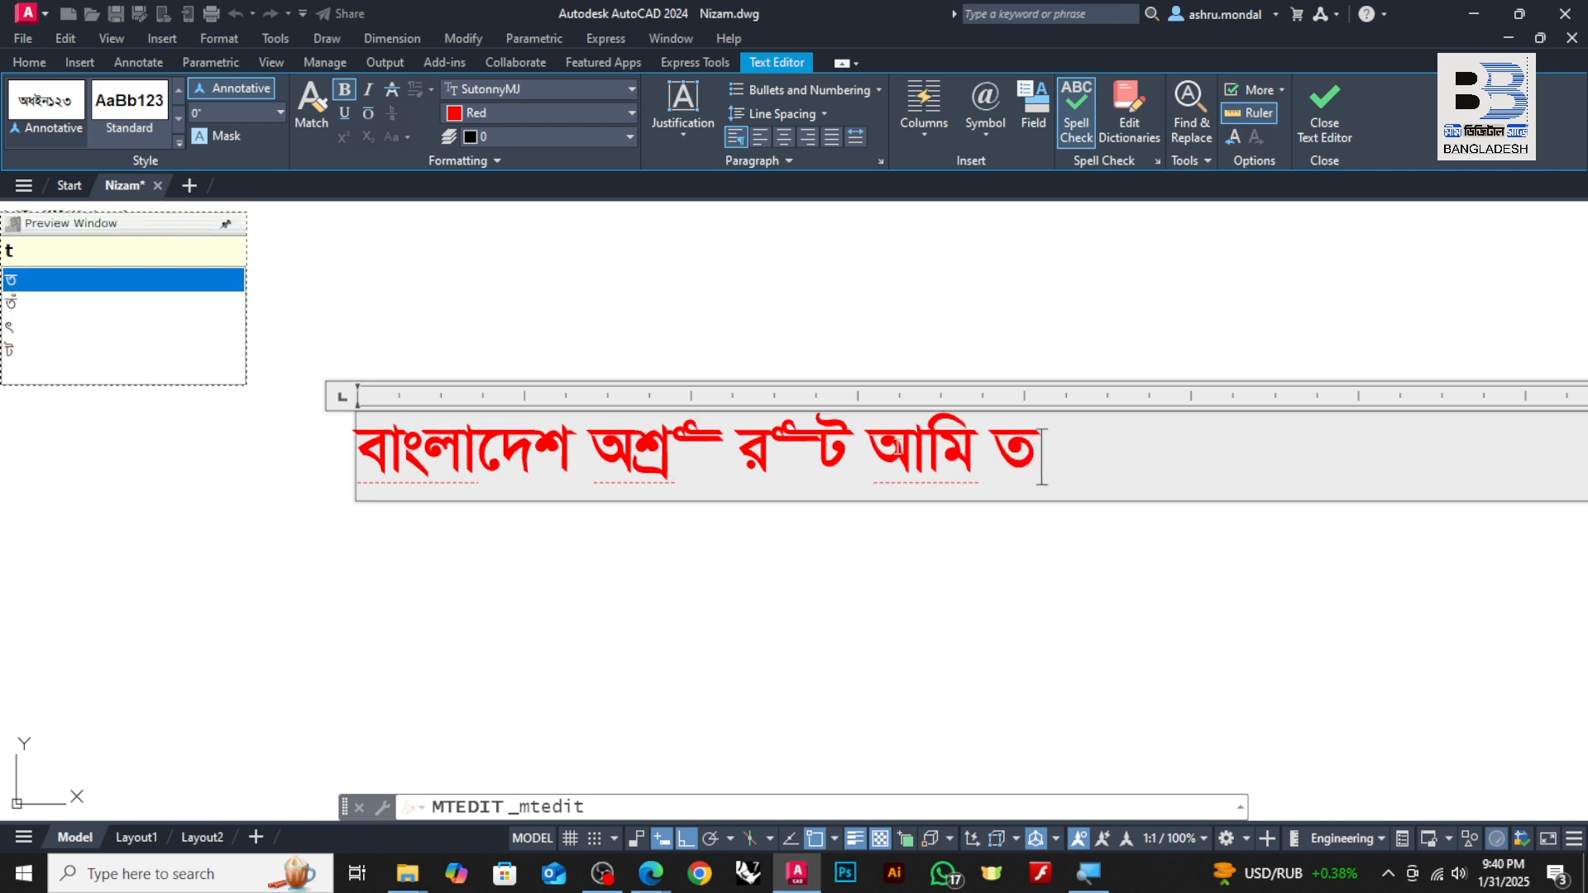
type("ake")
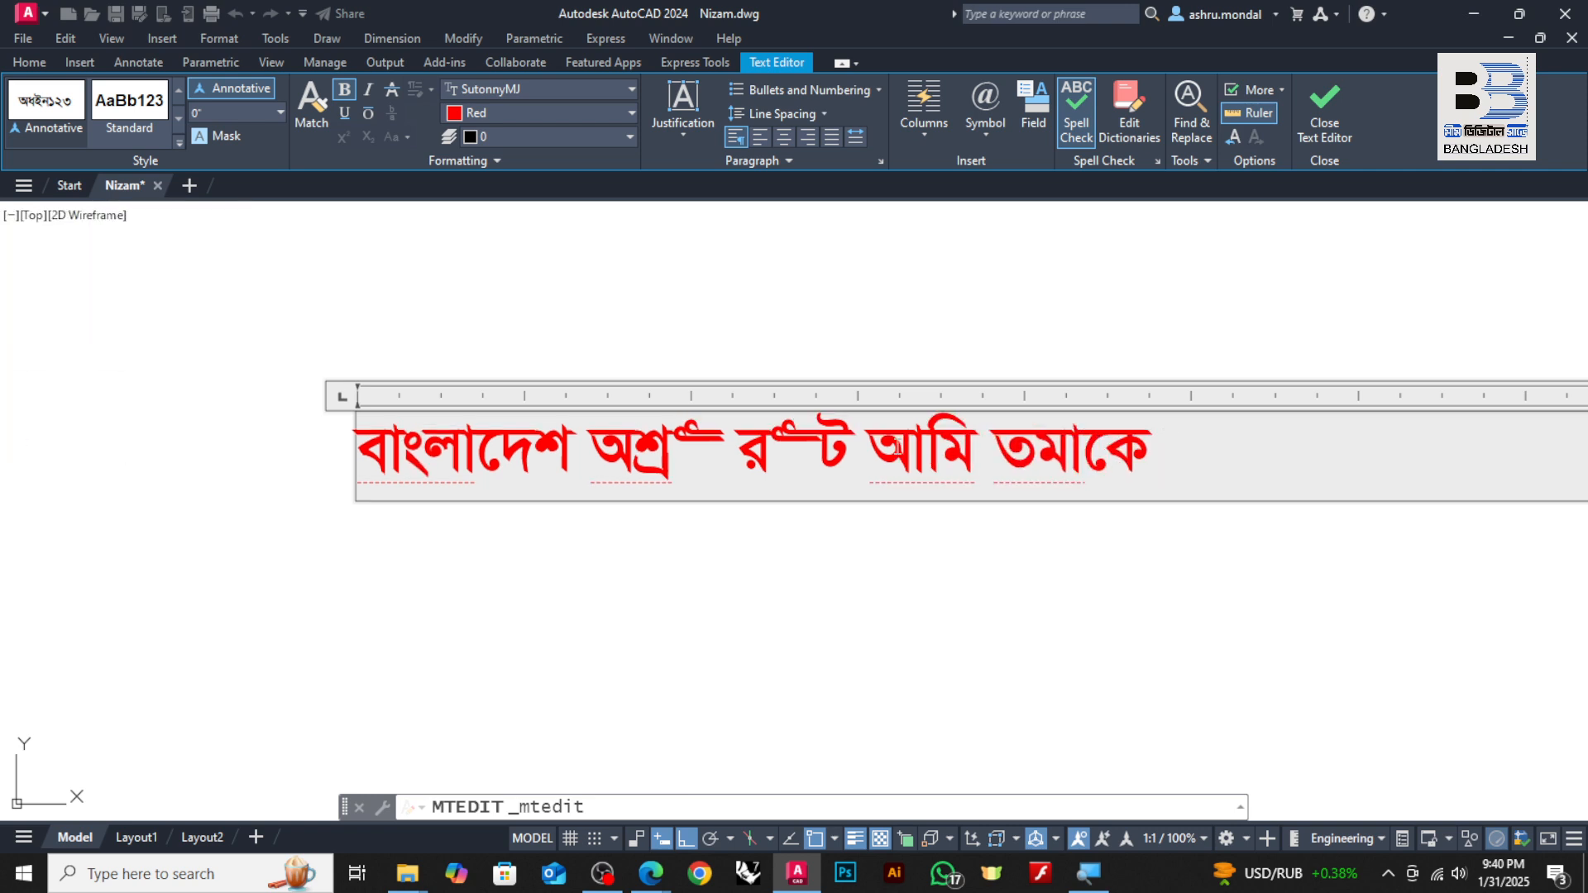
- Re-enter the last word with the suggested spelling তোমাকে, add ভালবাসি after it and leave the text editor
key("BackSpace")
key("BackSpace")
key("BackSpace")
key("BackSpace")
key("BackSpace")
key("BackSpace")
type("t")
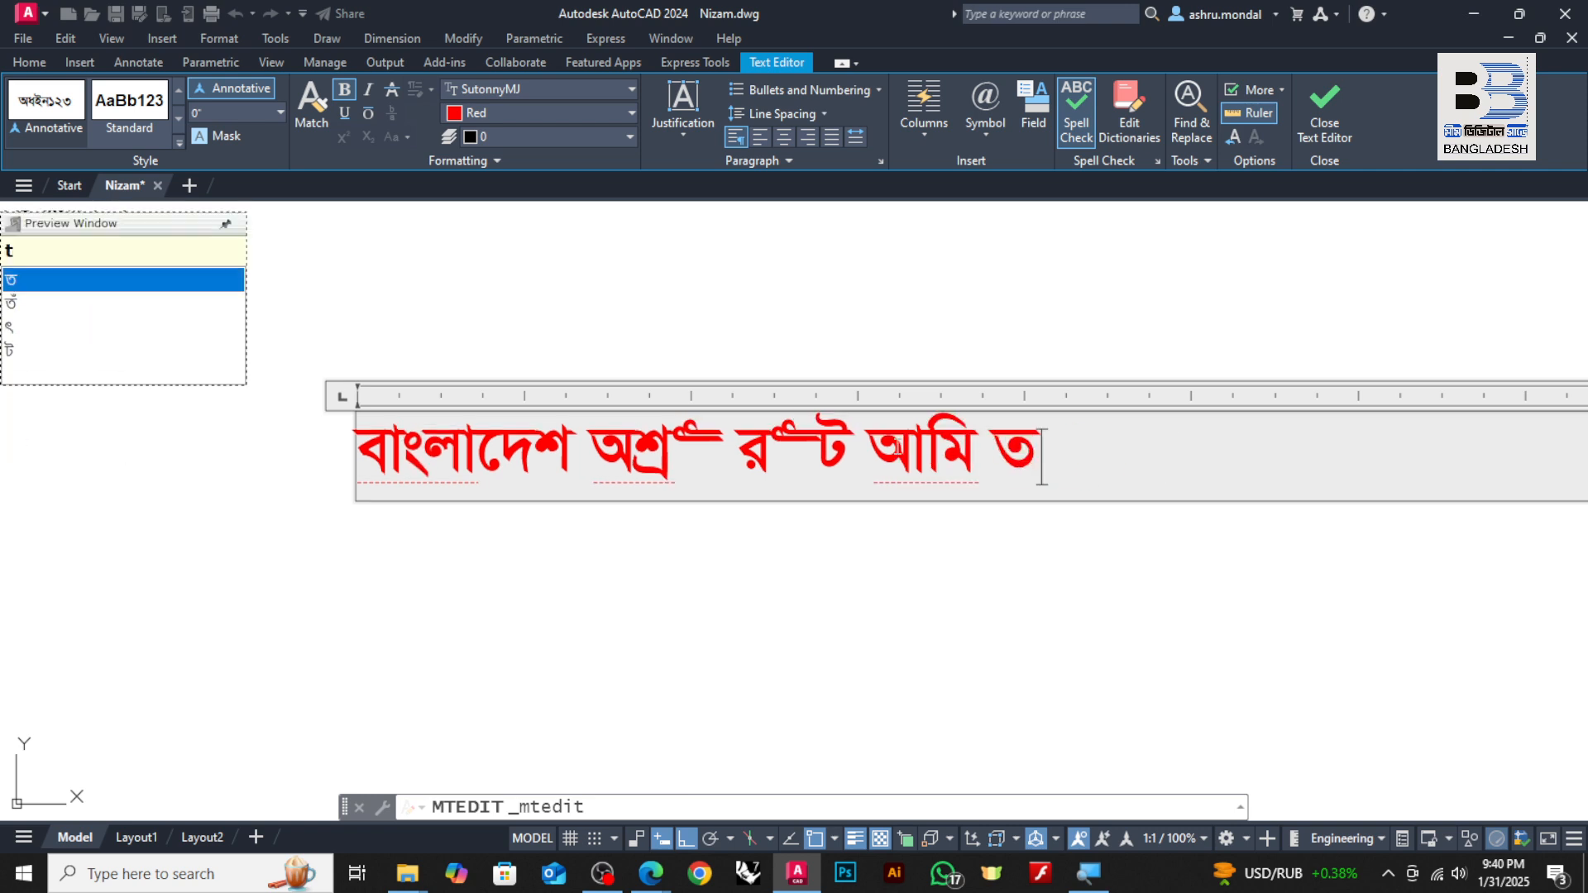
type("omake")
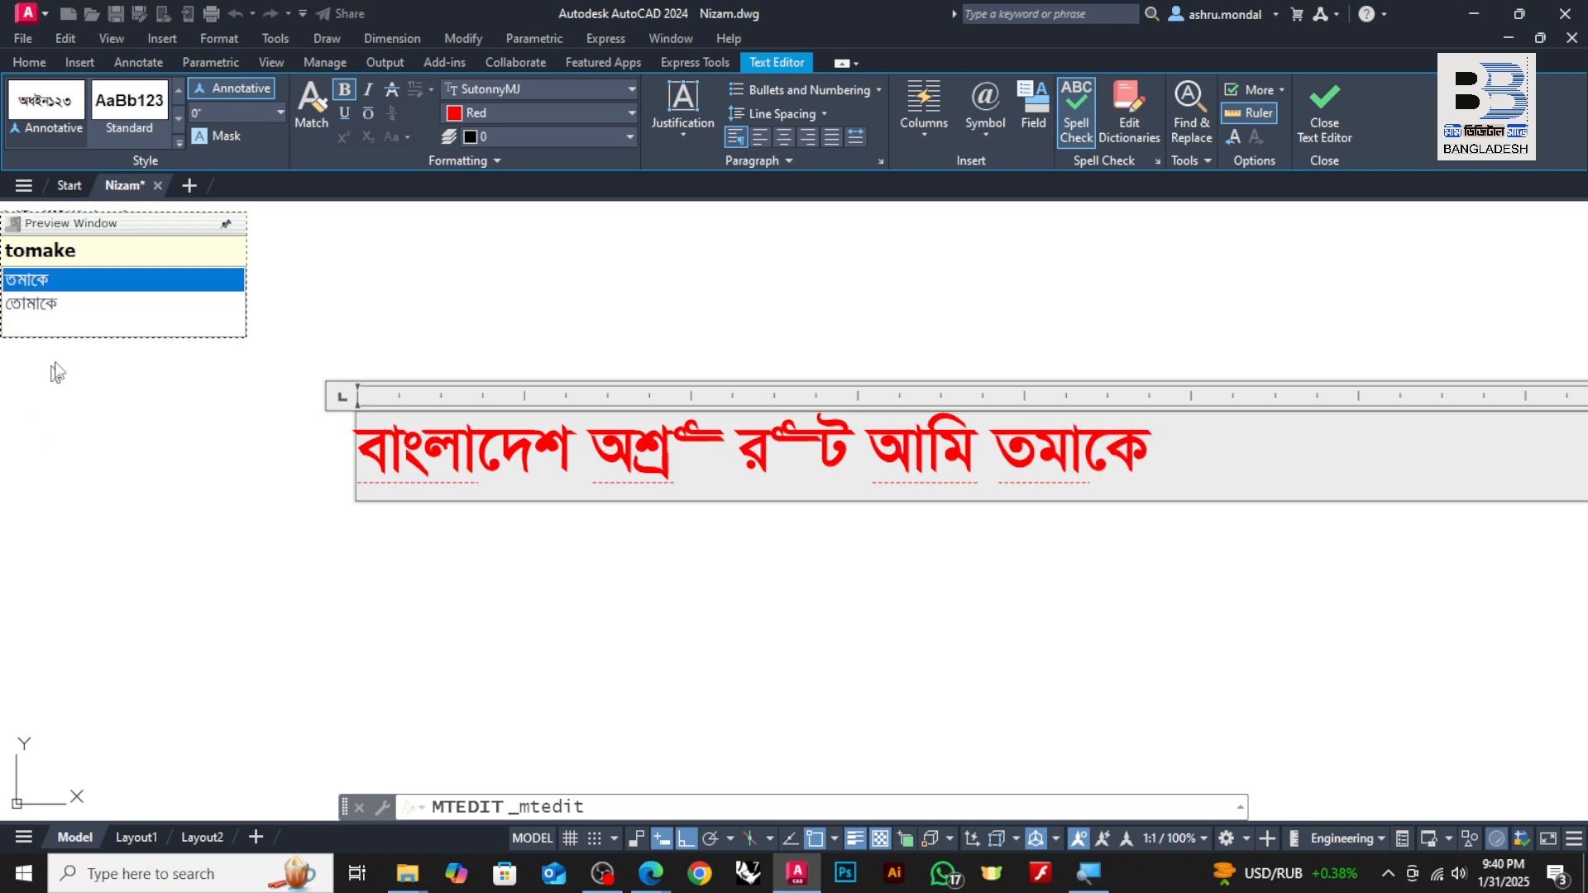
left_click(48, 303)
type("valobasi")
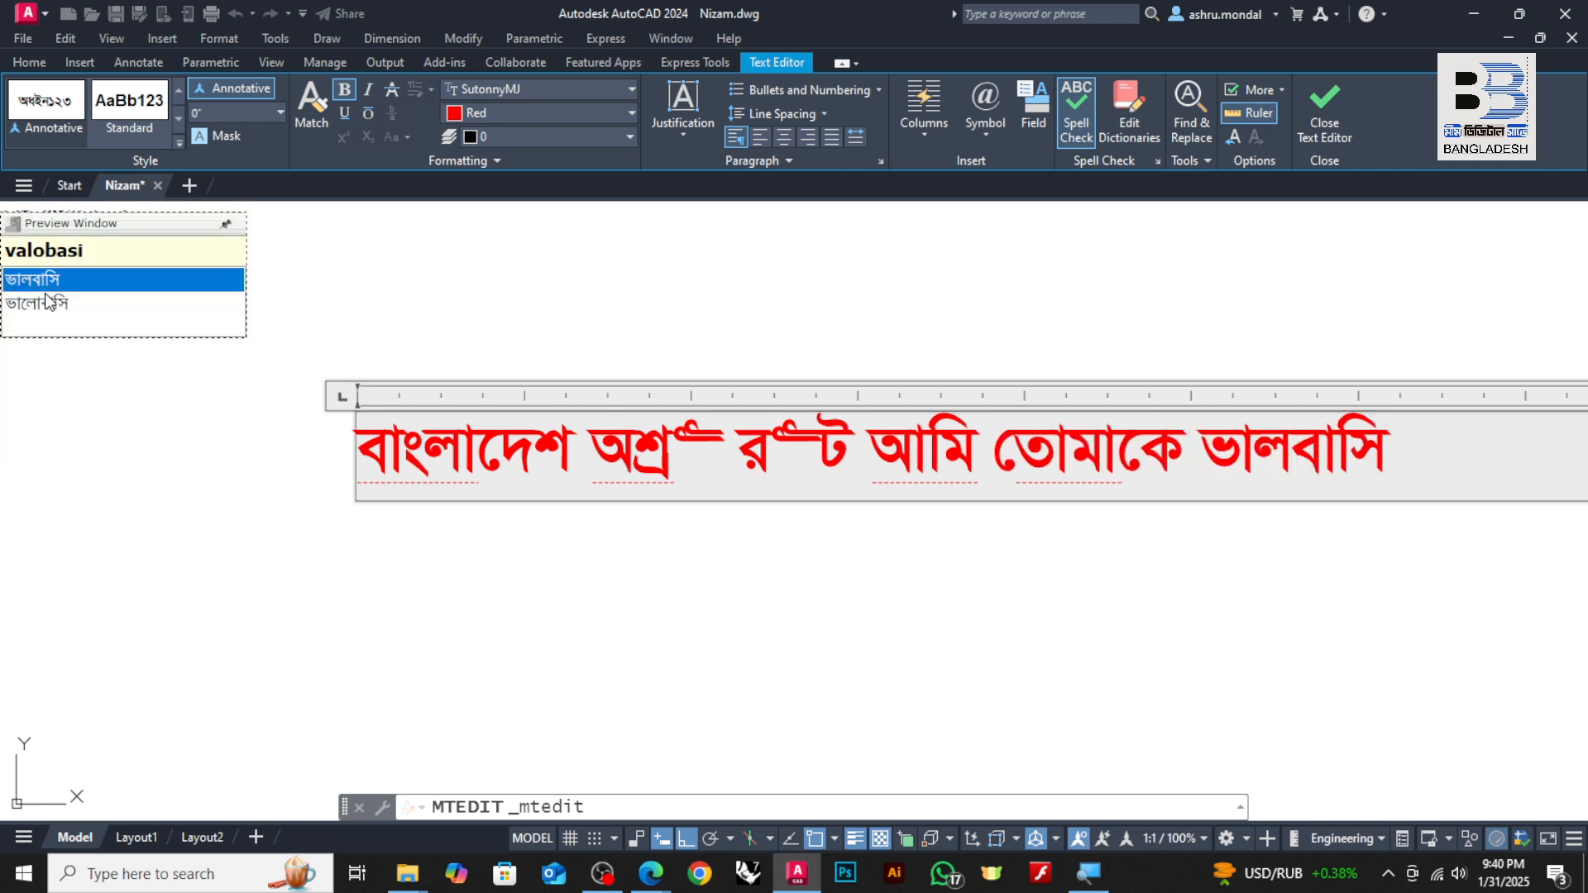
left_click(970, 576)
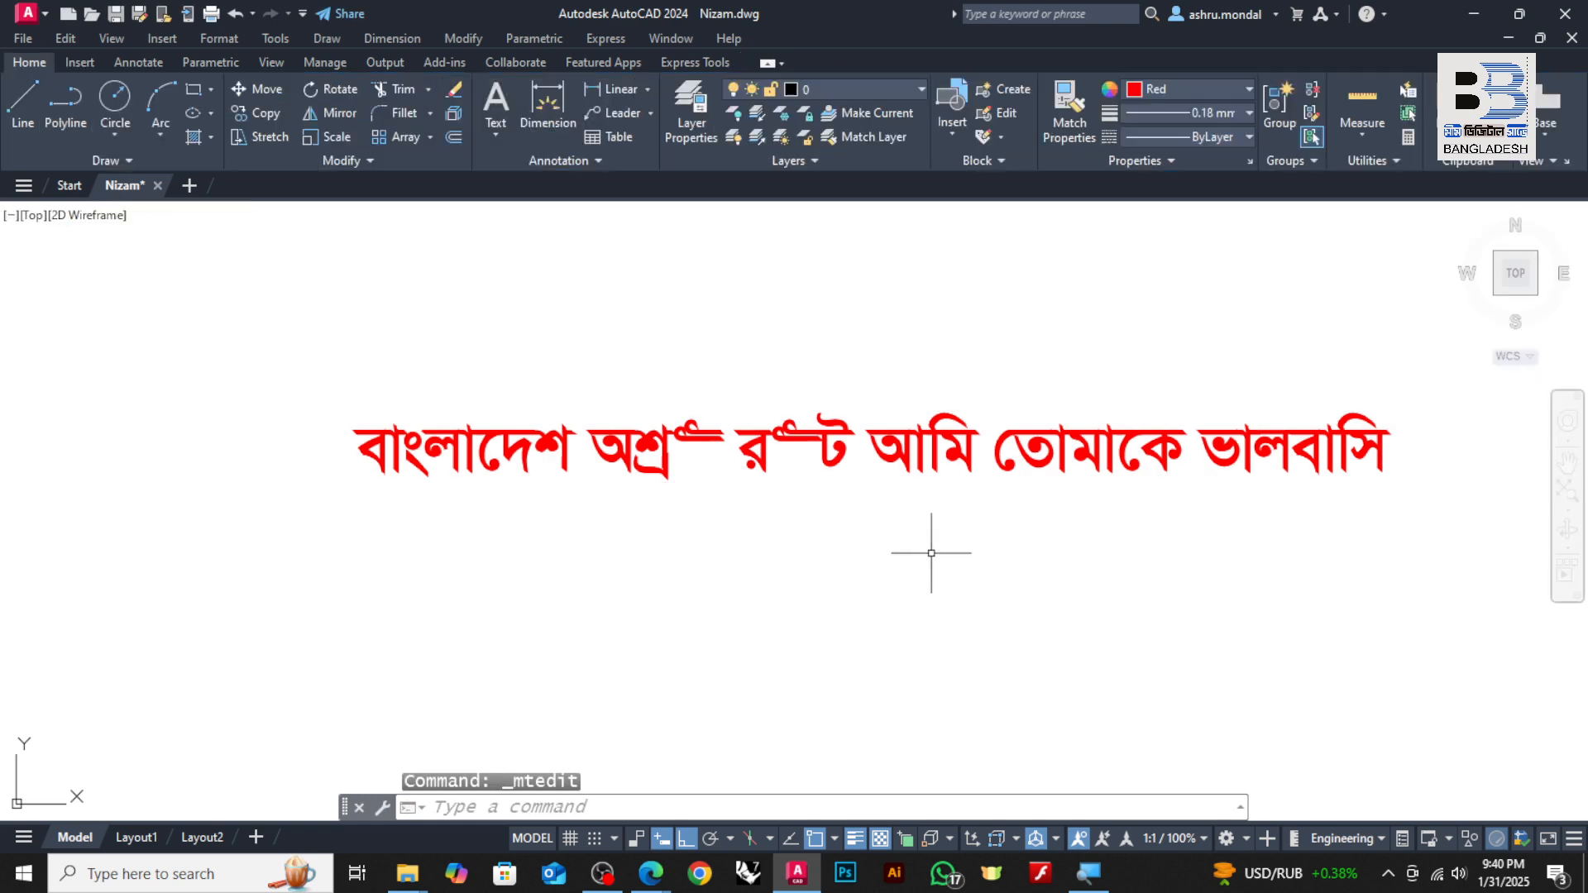
middle_click_drag(1348, 464, 1028, 463)
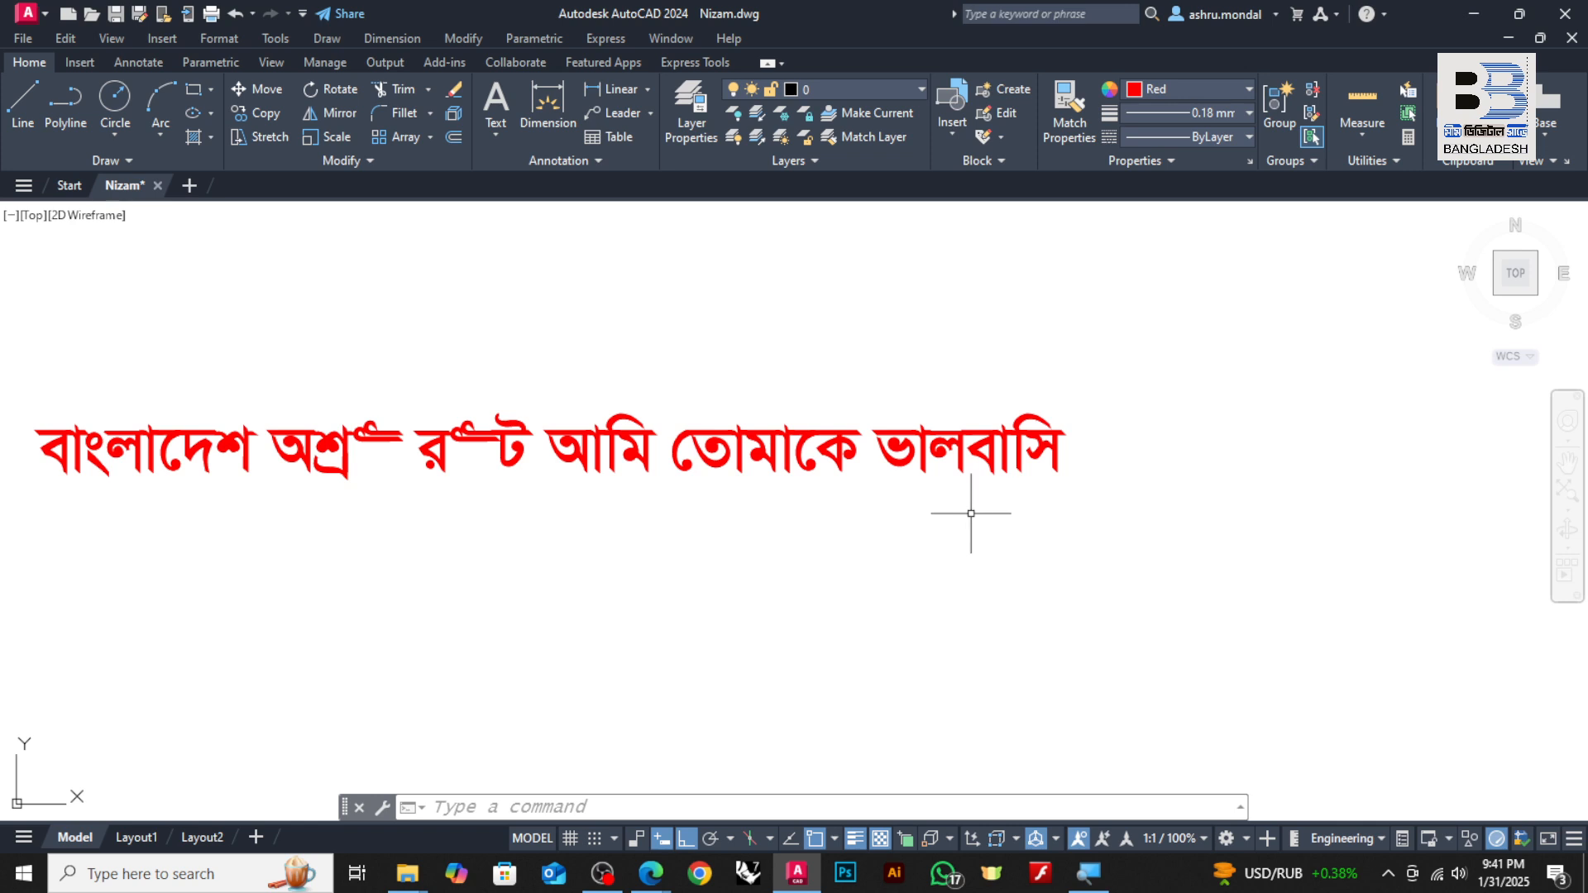
left_click(1090, 870)
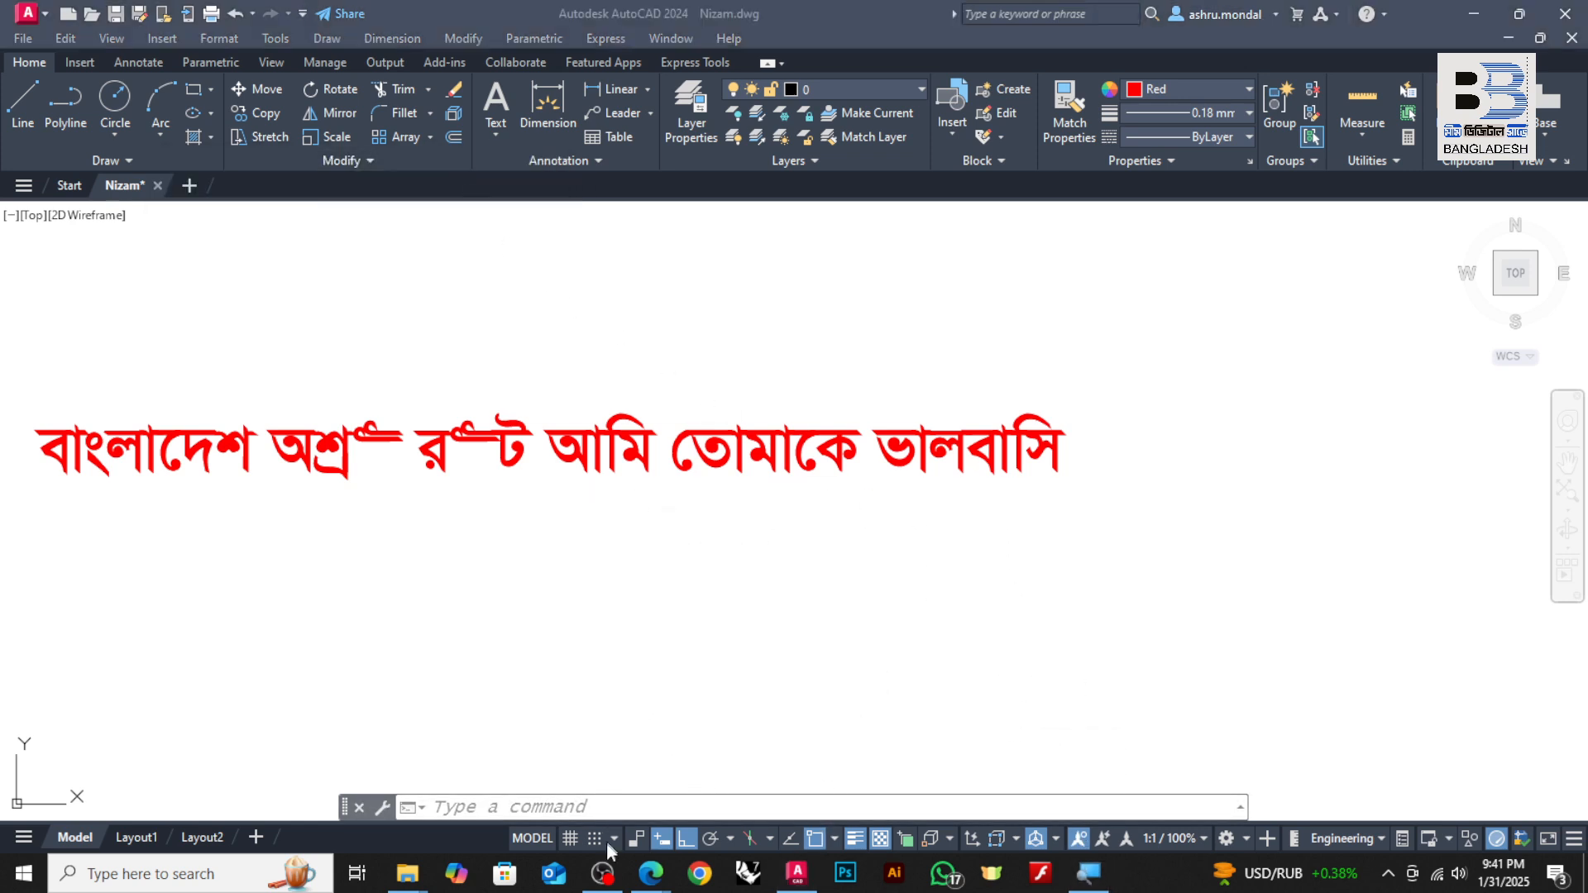
mouse_move(605, 856)
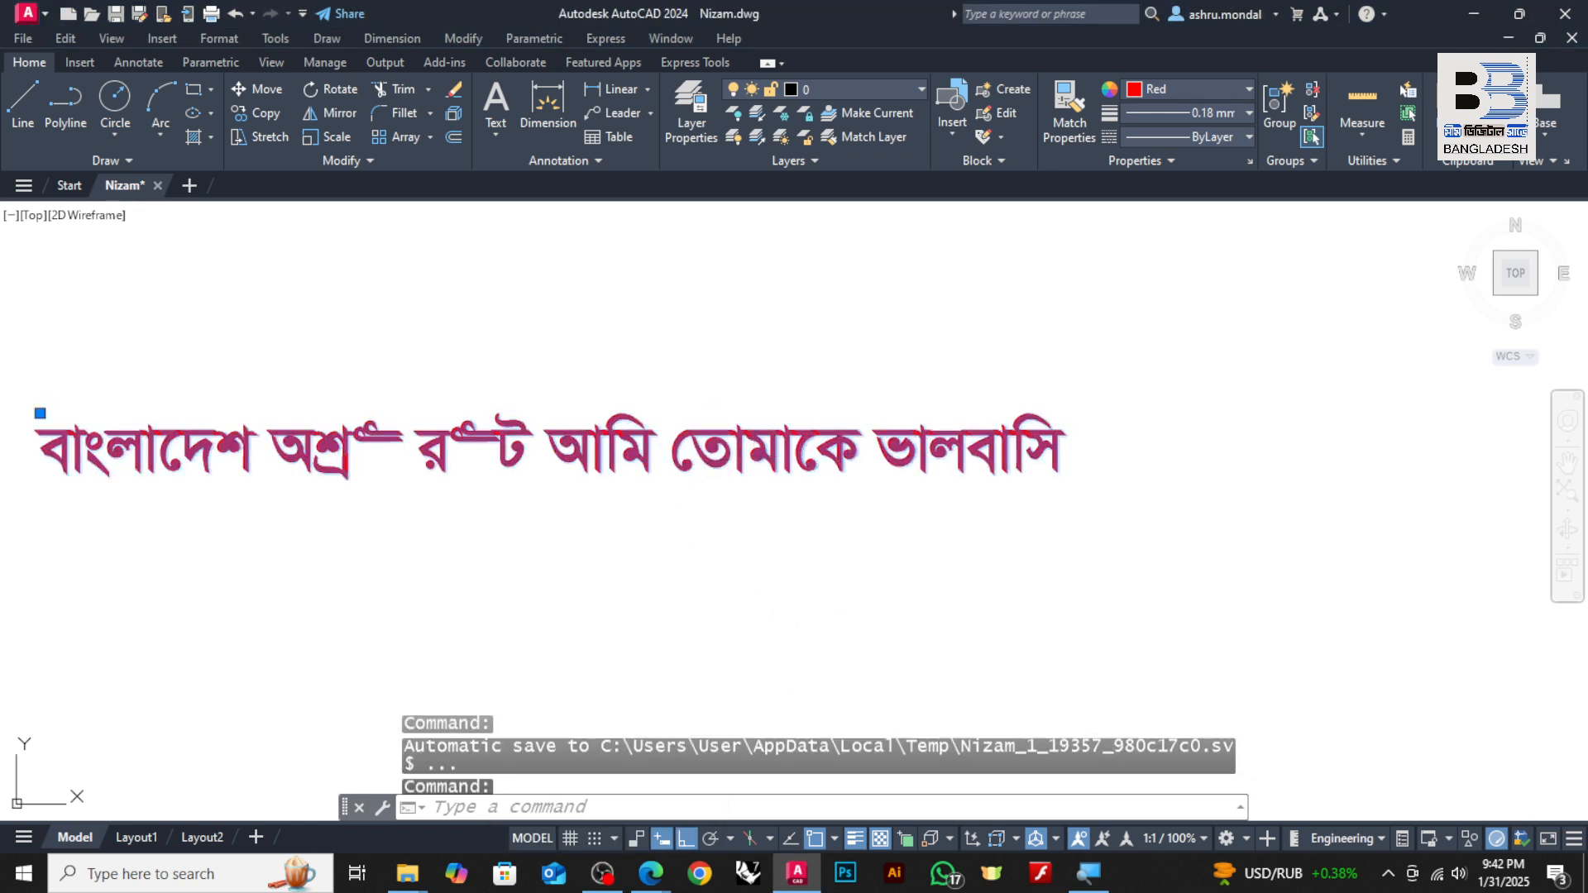
- Change the font of the entire Bangla line to Li Alinur Ekush ANSI V1 and close the text editor
double_click(772, 449)
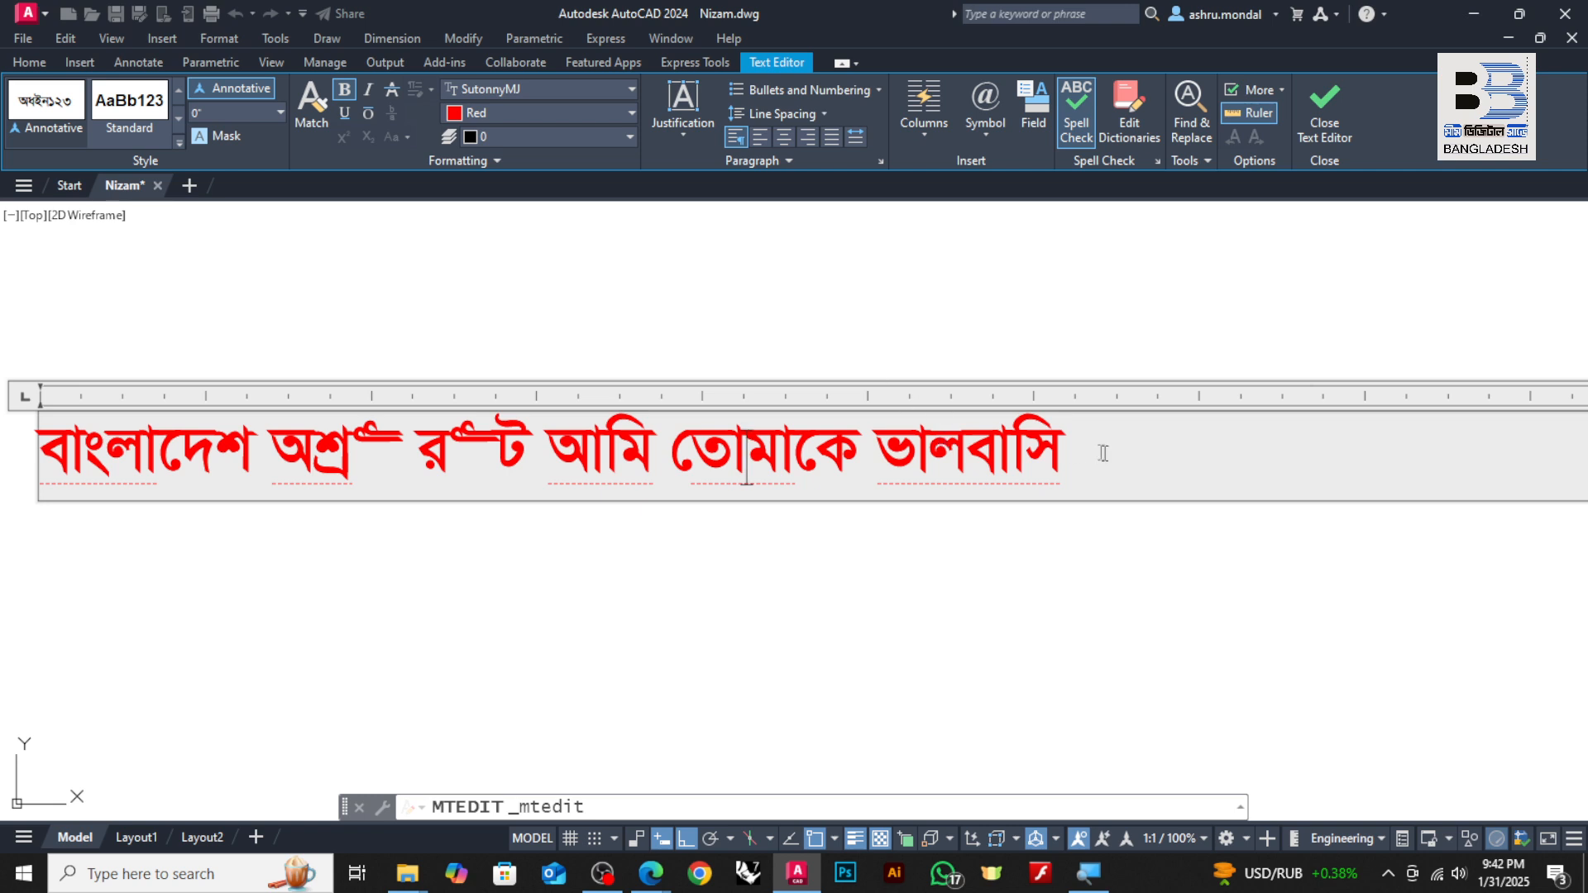
left_click_drag(1090, 451, 4, 447)
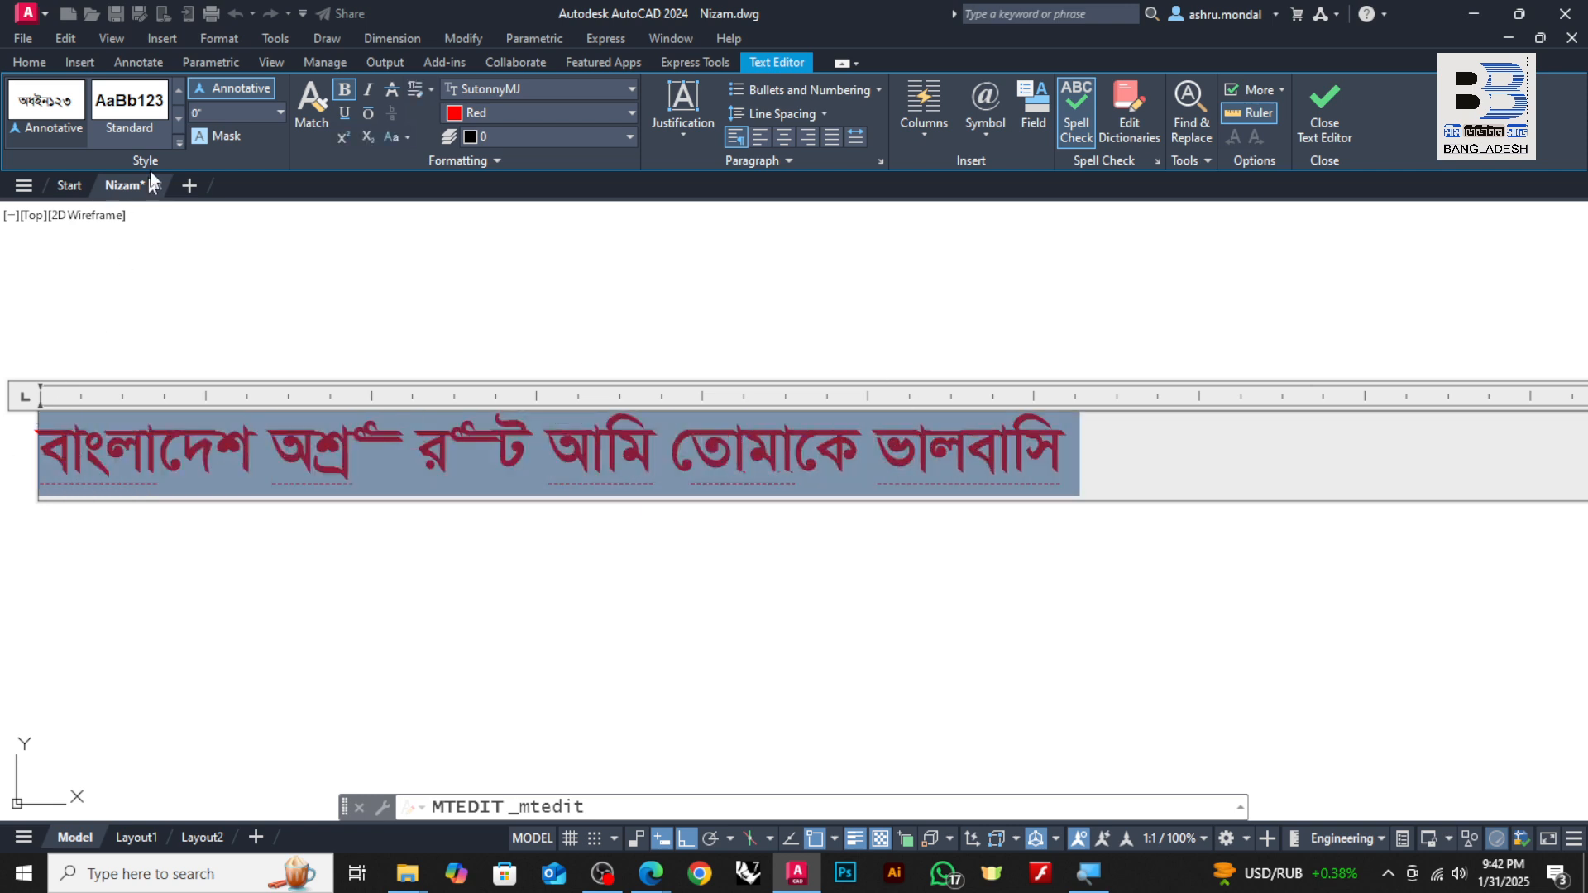
left_click(573, 86)
scroll(538, 250, "up", 5)
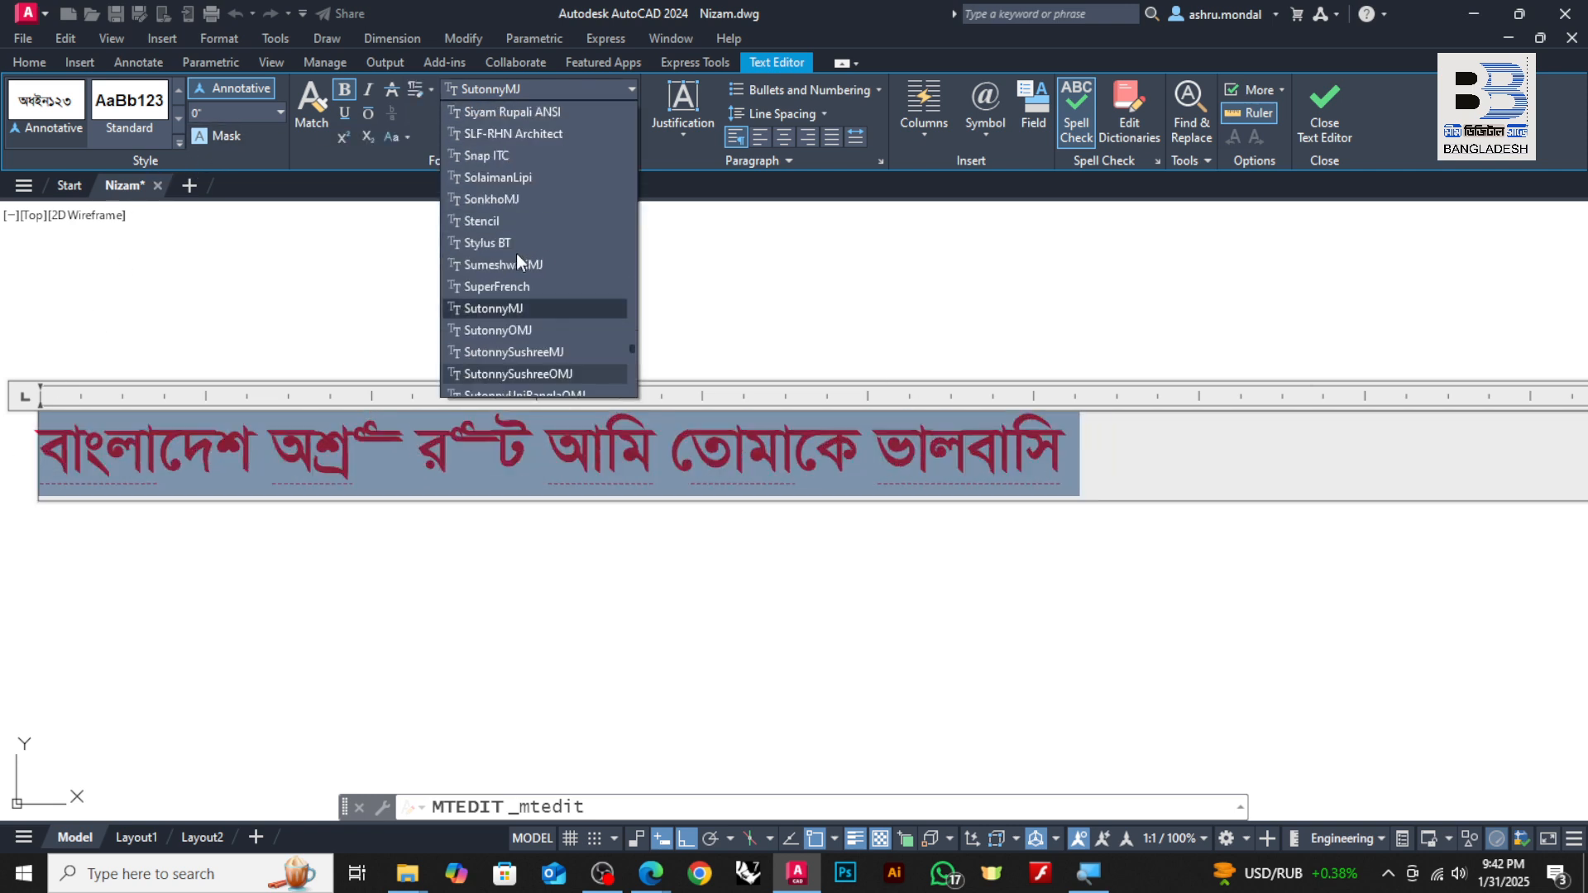
scroll(520, 249, "up", 15)
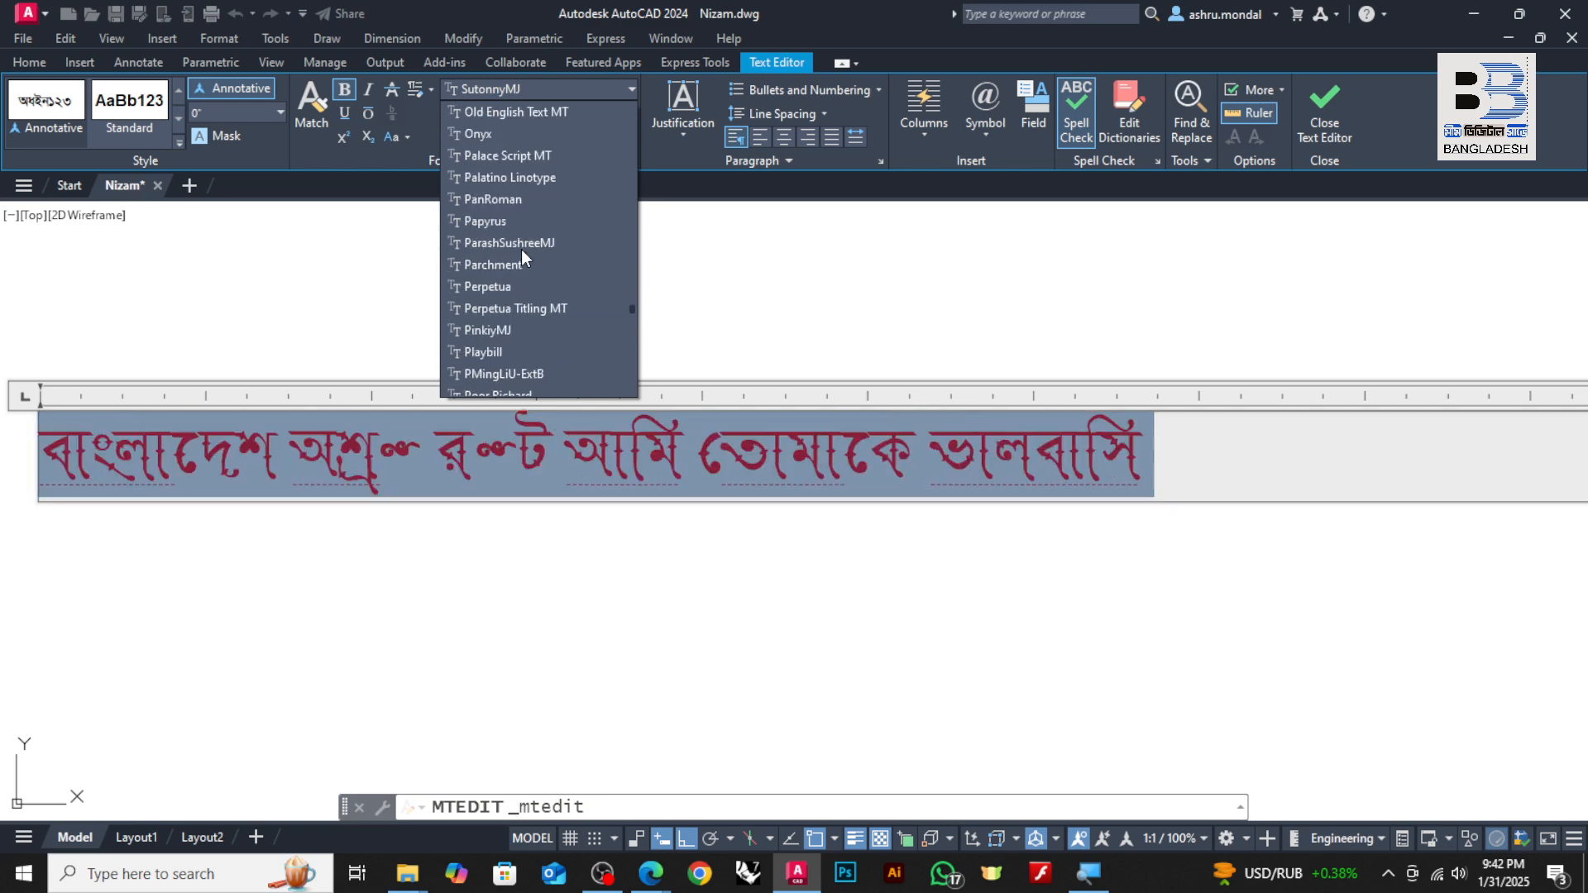
scroll(524, 247, "up", 15)
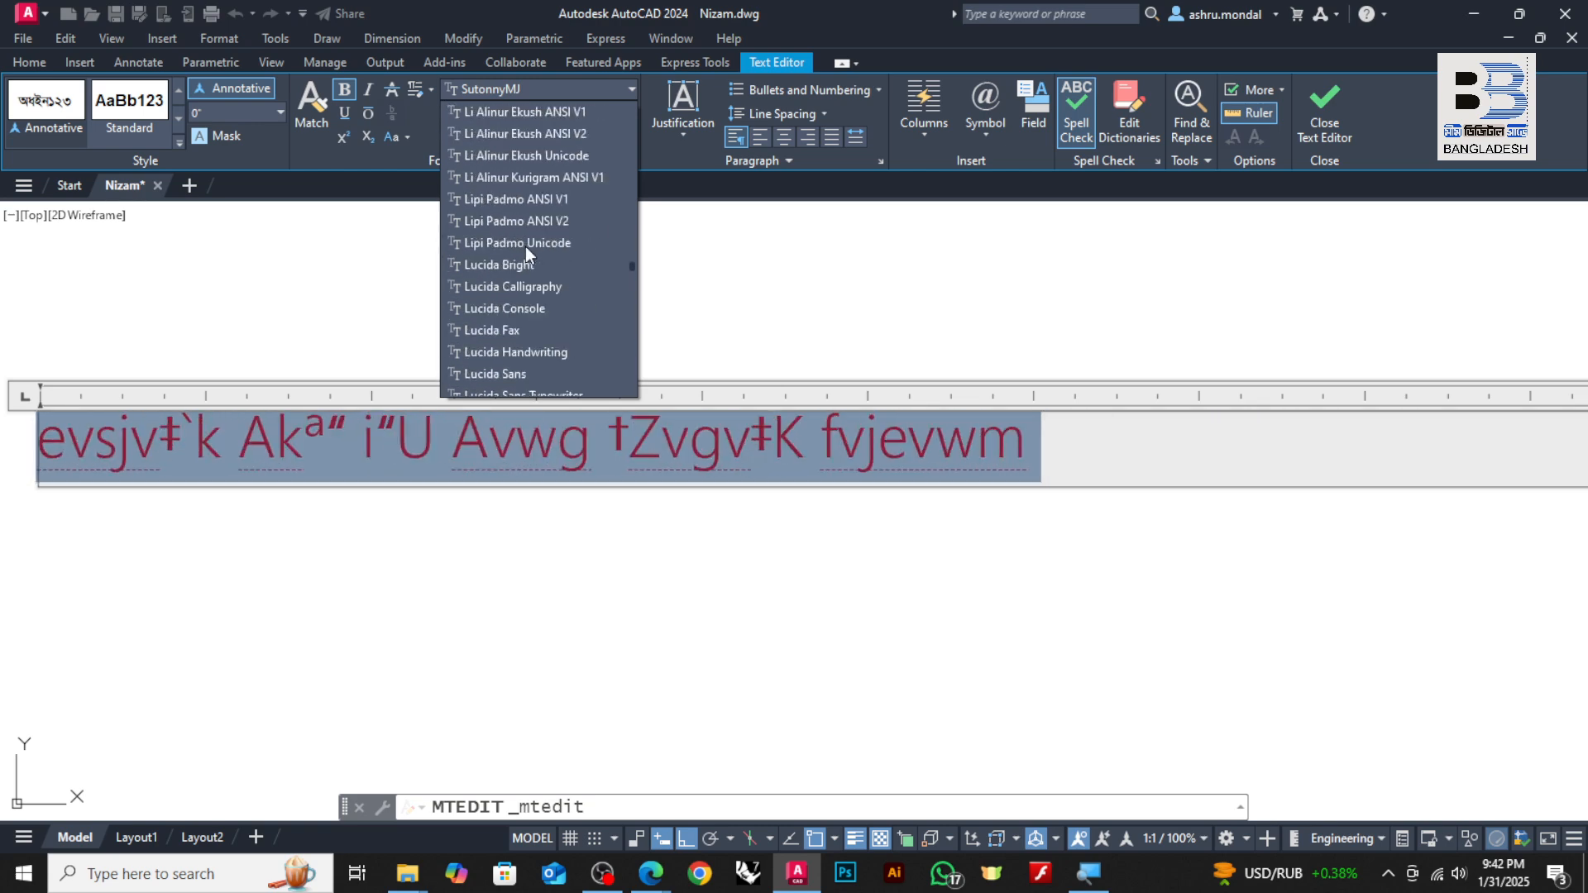
scroll(521, 244, "up", 1)
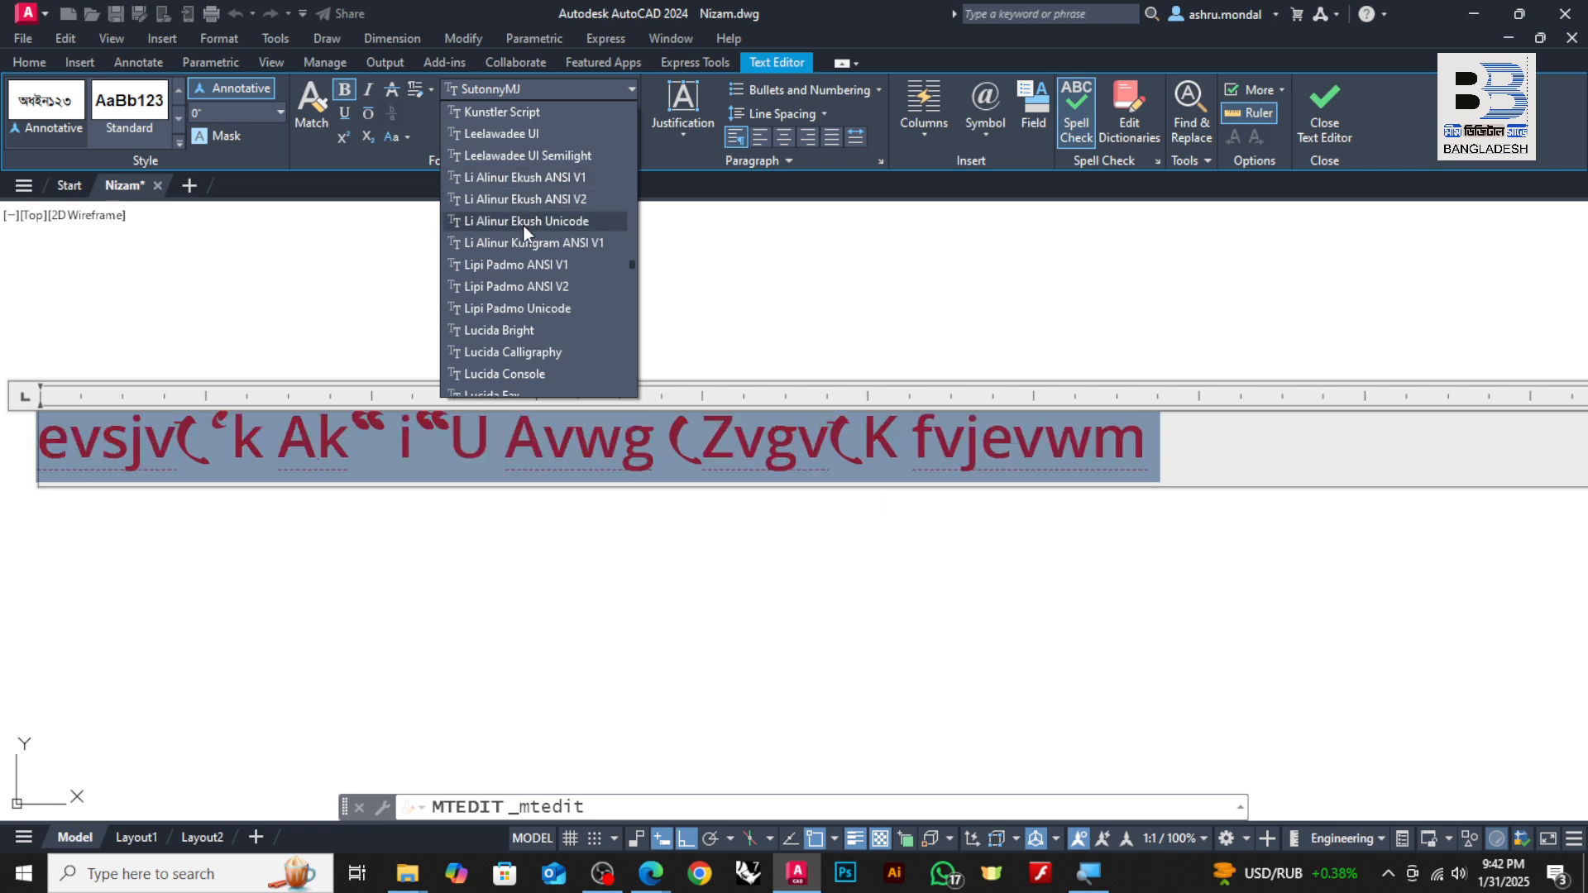
left_click(534, 177)
left_click(769, 529)
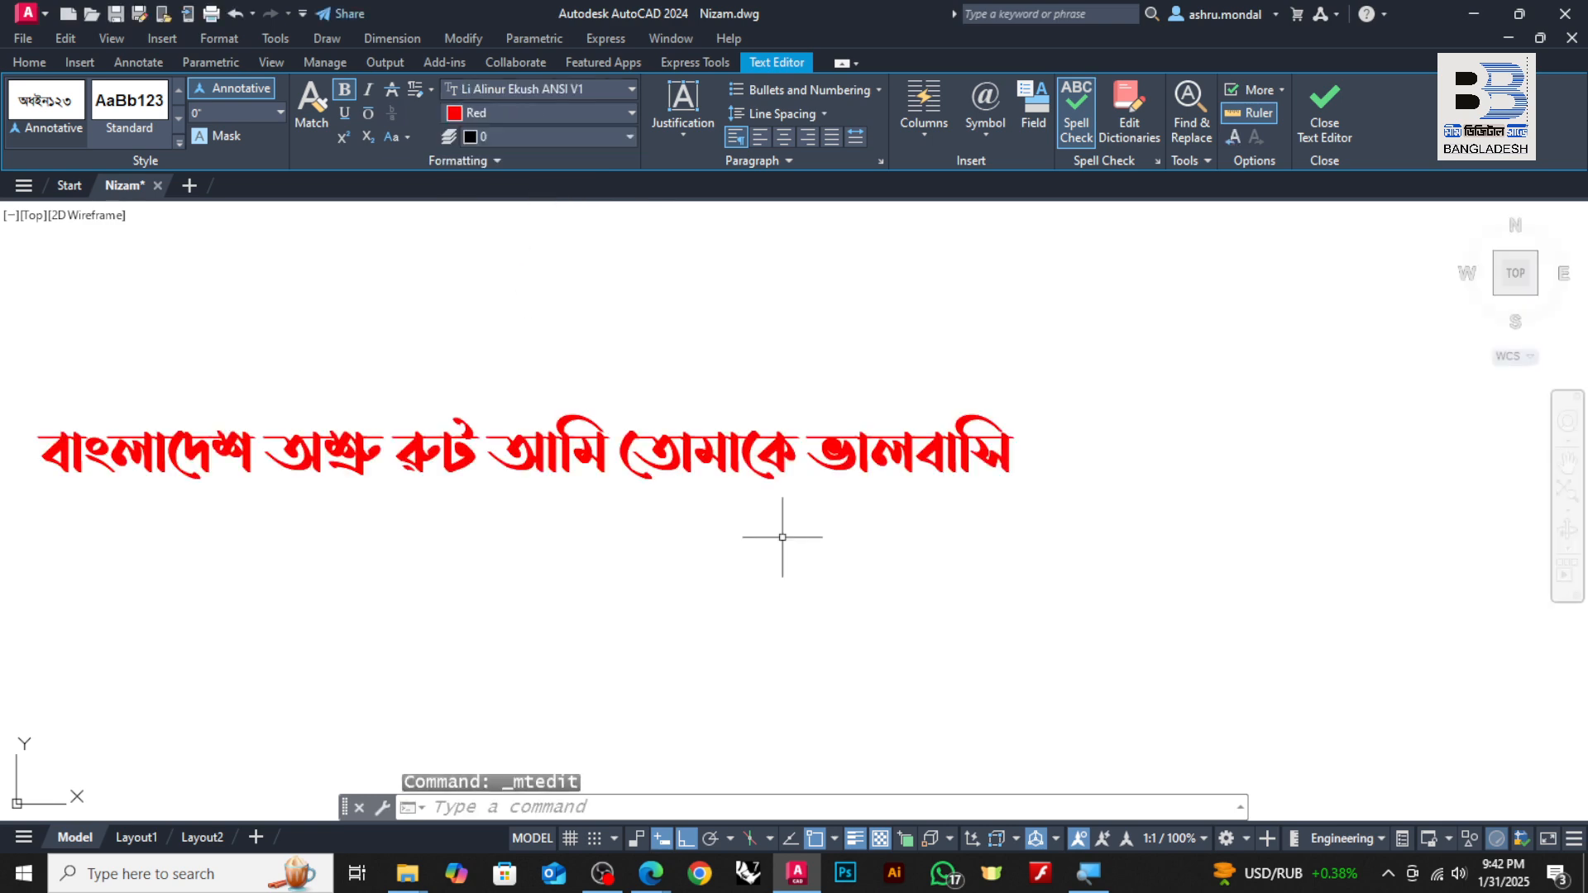
- Change the font of the entire red Bangla line to Lipi Padmo ANSI V2 and close the text editor
scroll(294, 455, "up", 4)
scroll(347, 467, "up", 2)
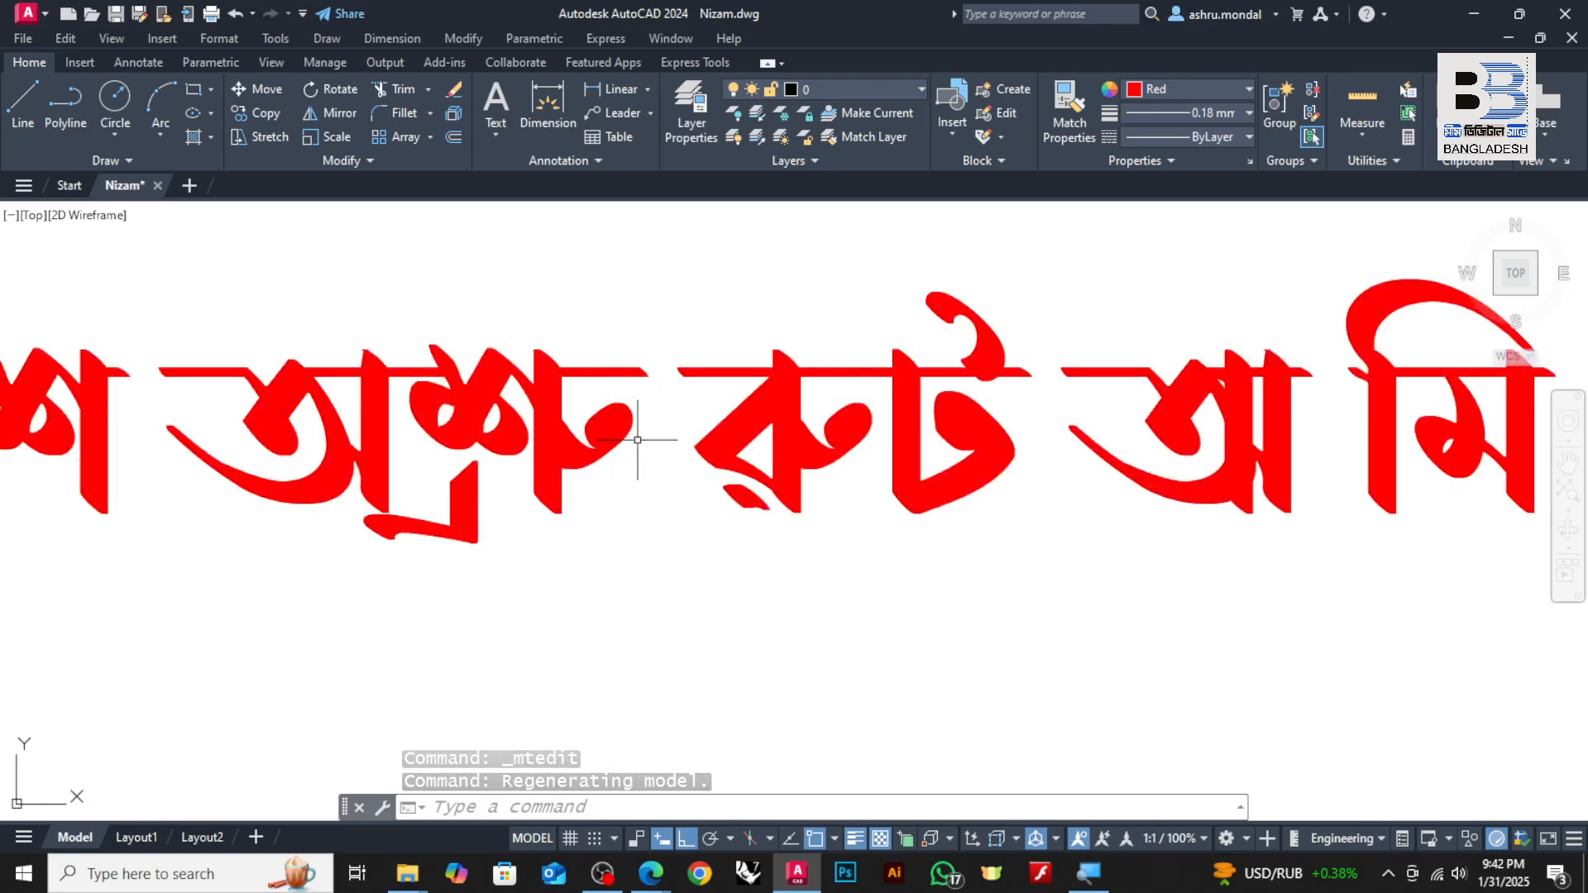
scroll(631, 443, "down", 5)
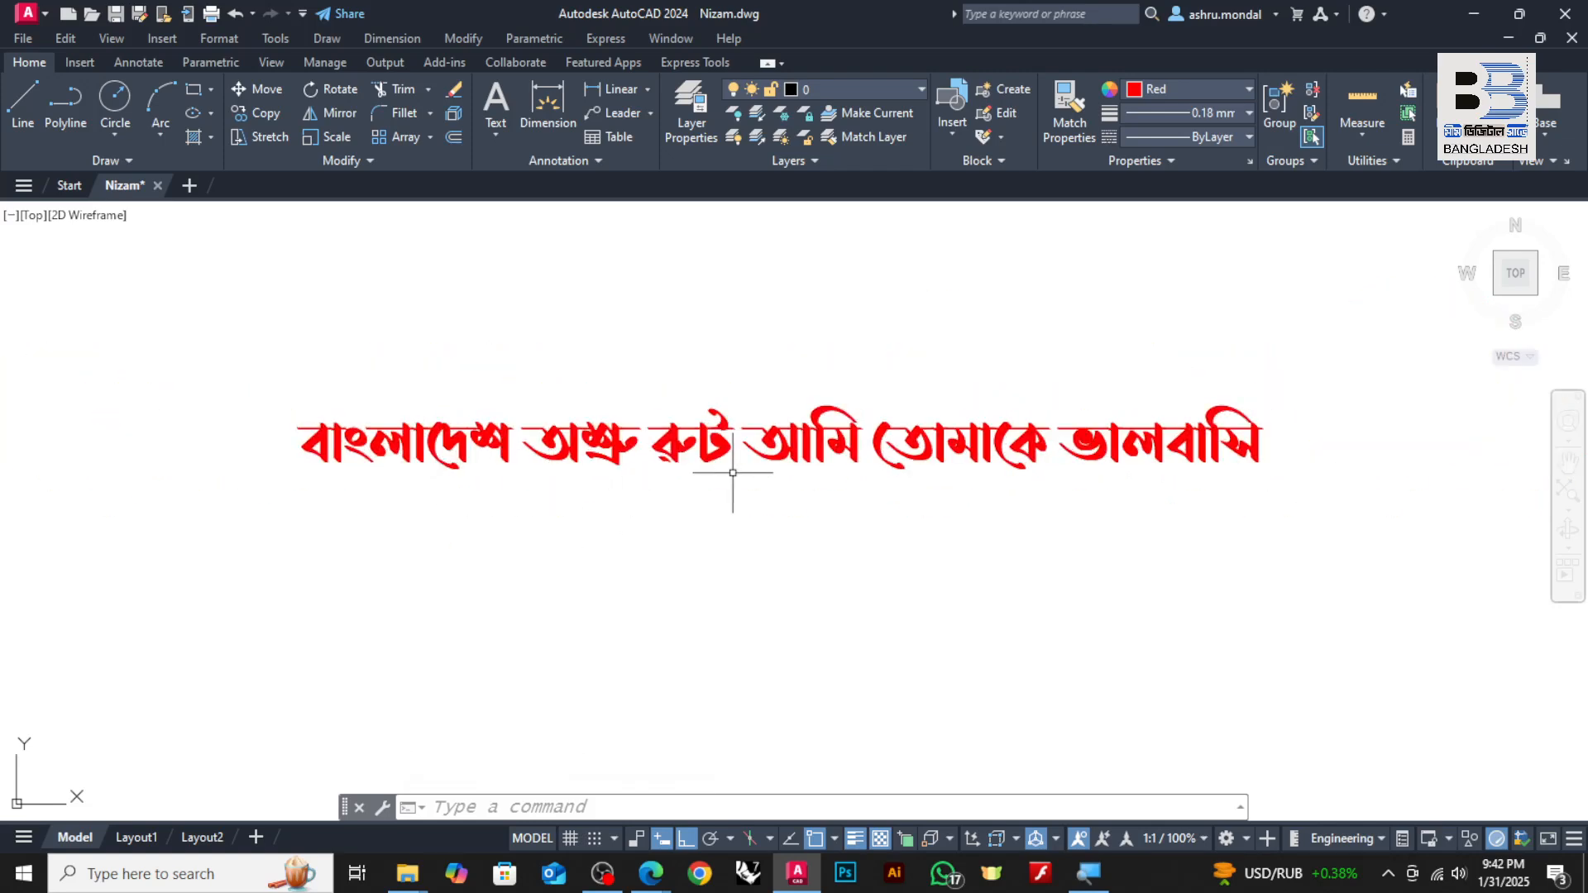
left_click(901, 436)
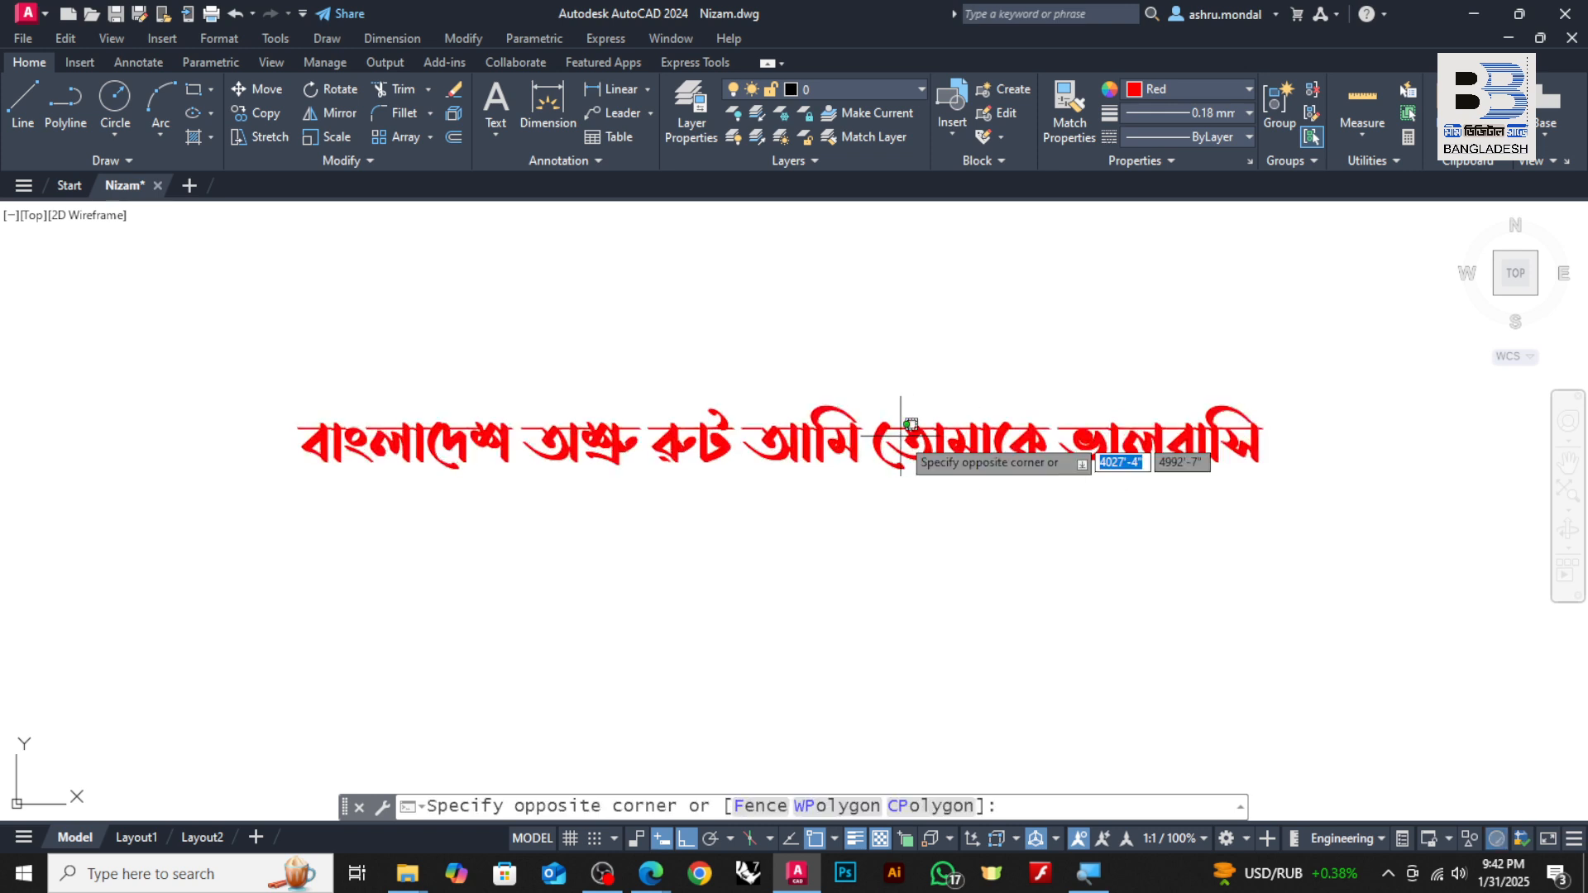
left_click(893, 451)
double_click(893, 447)
left_click_drag(1315, 437, 296, 442)
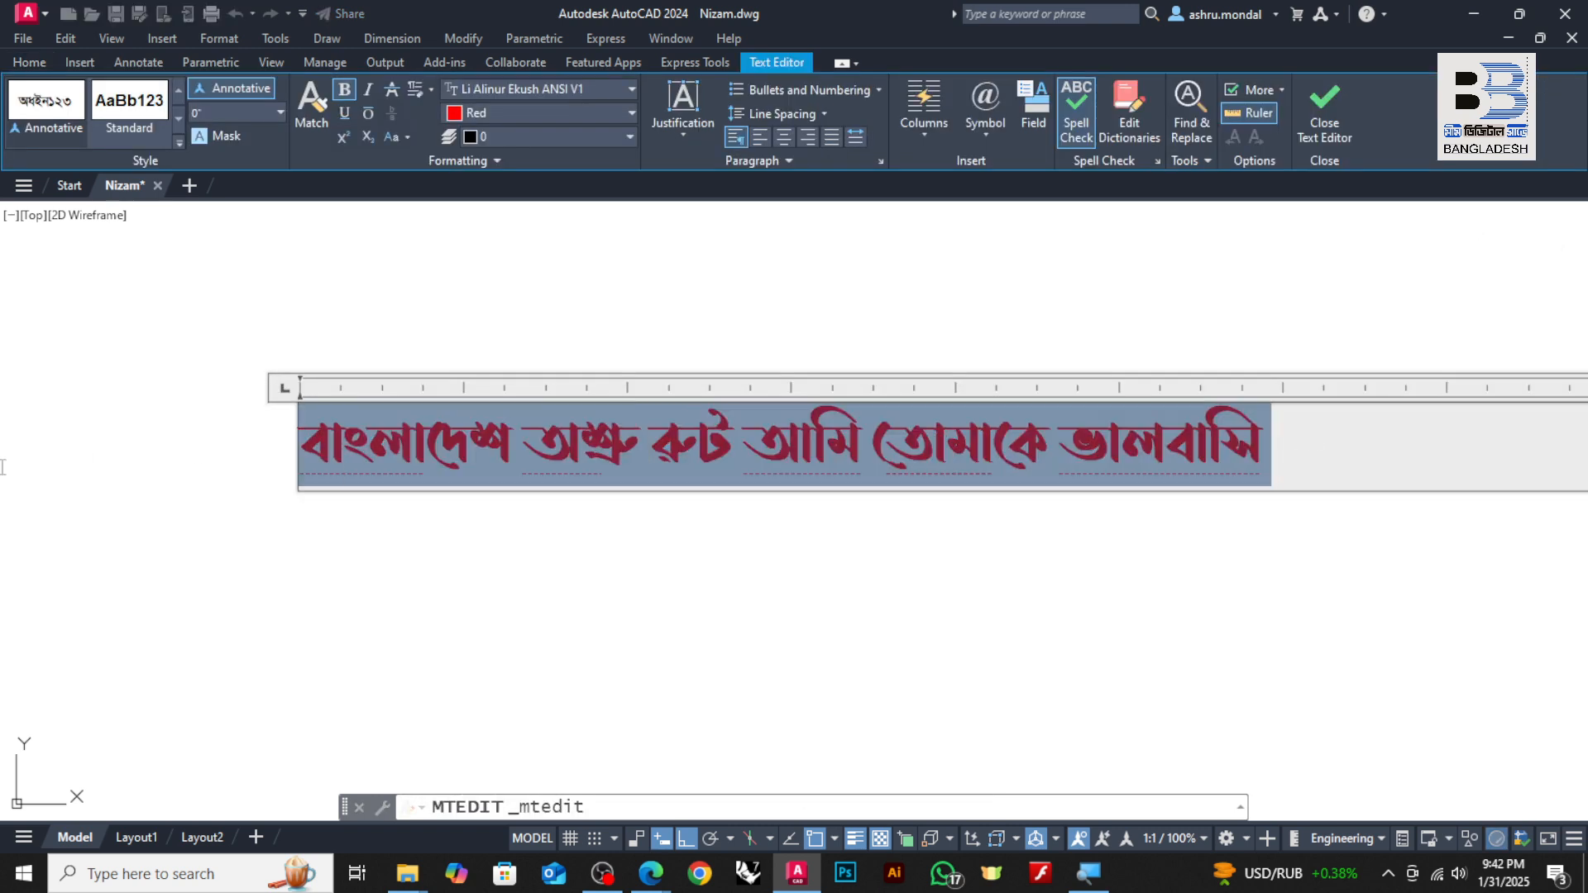
left_click(503, 86)
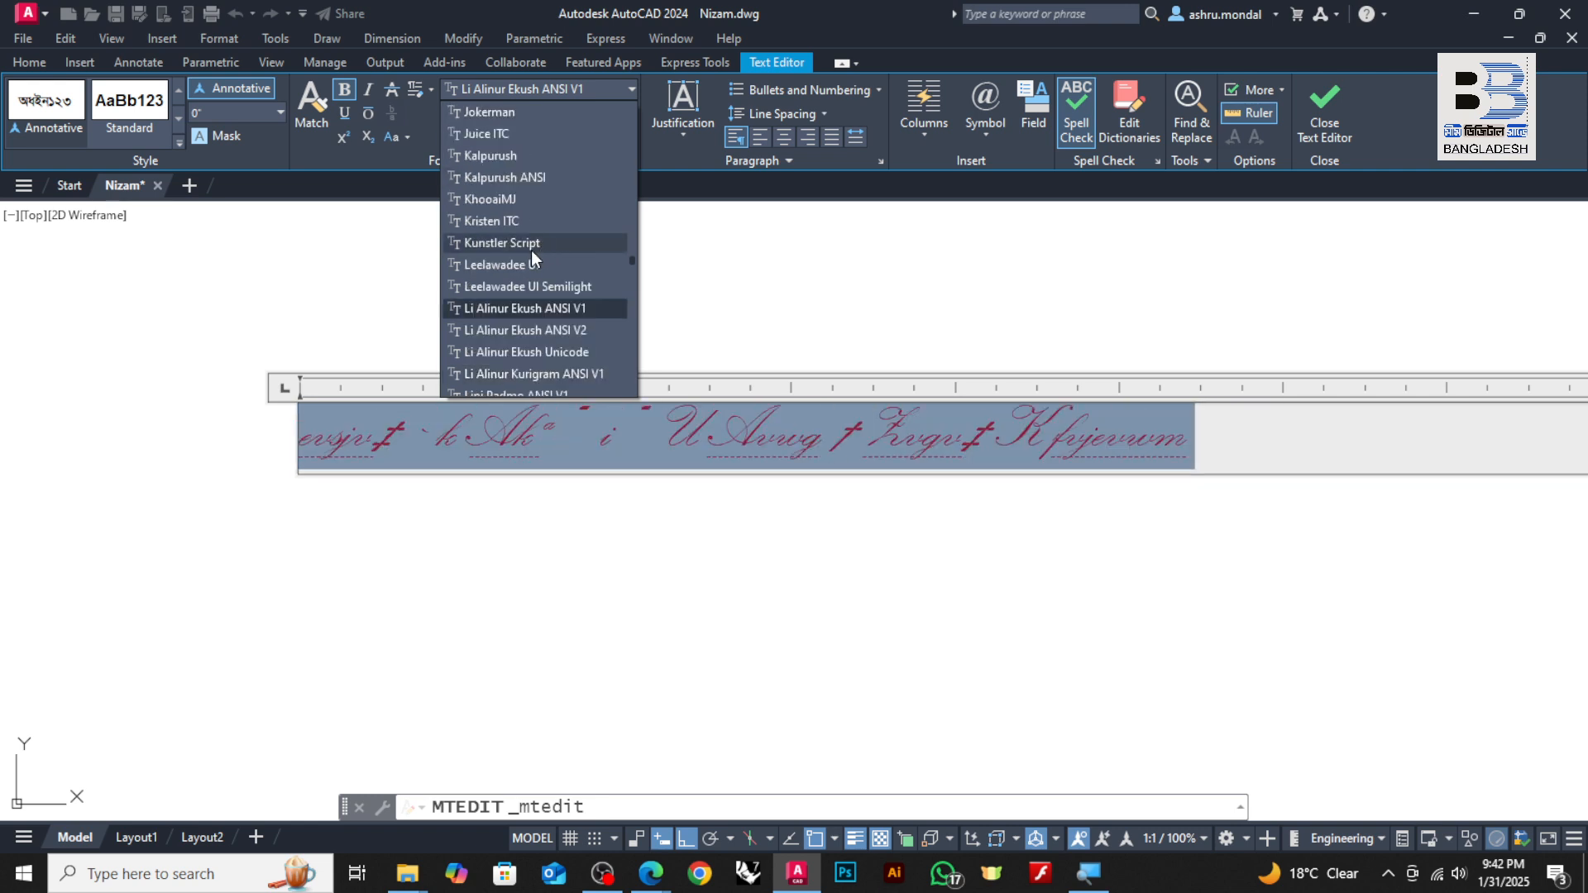
scroll(531, 249, "down", 1)
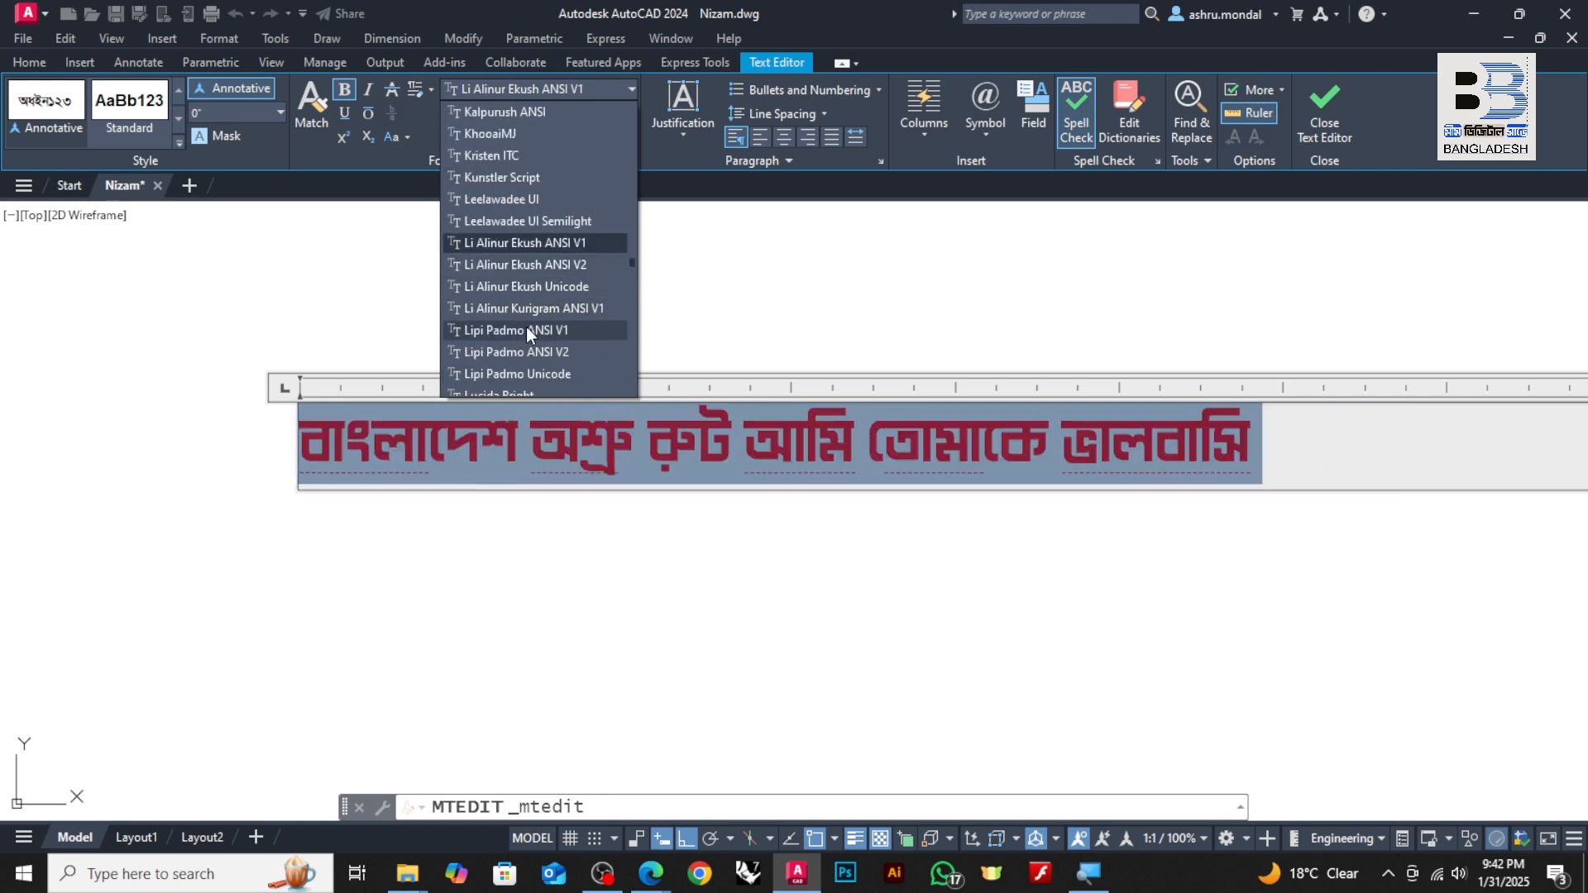
left_click(521, 353)
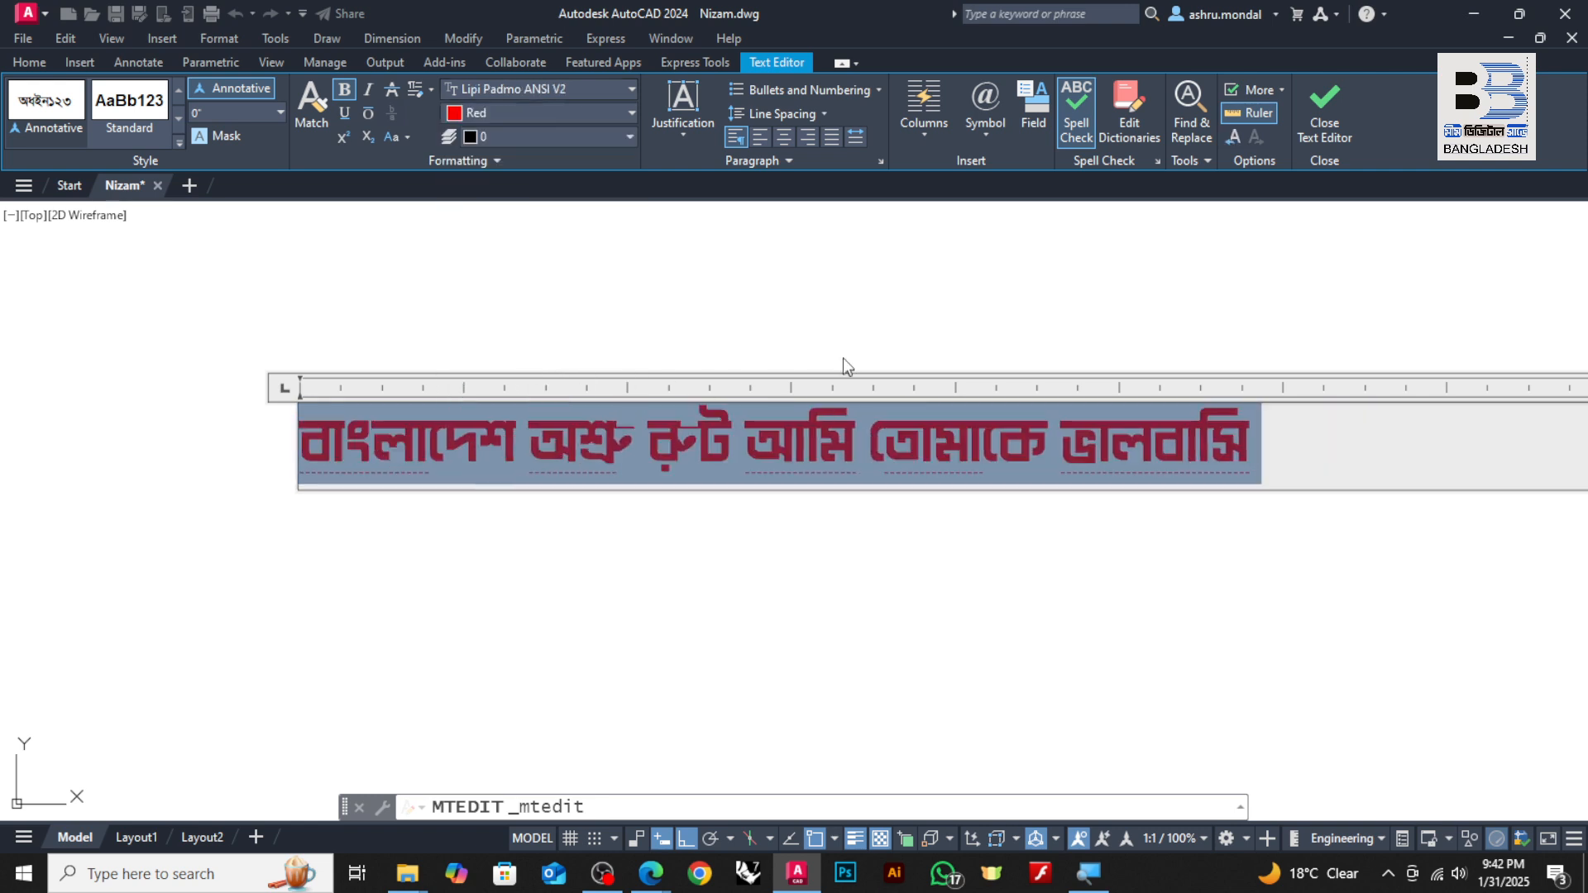
left_click(843, 360)
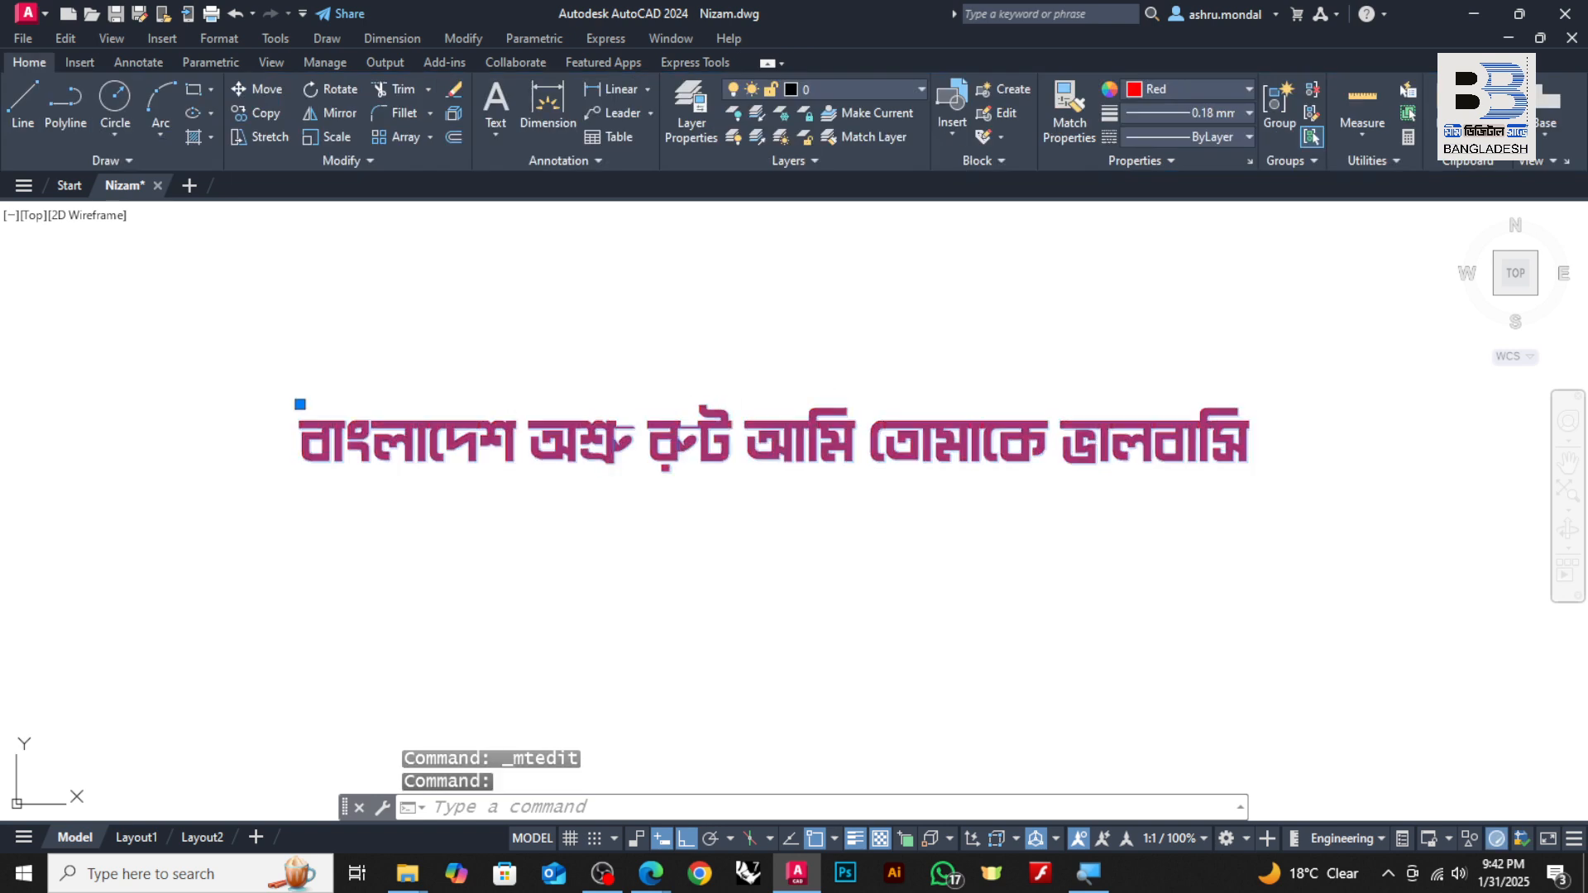
- Reopen the Bangla line for editing, switch its font to Lipi Padmo ANSI V1 and close the text editor
key("Return")
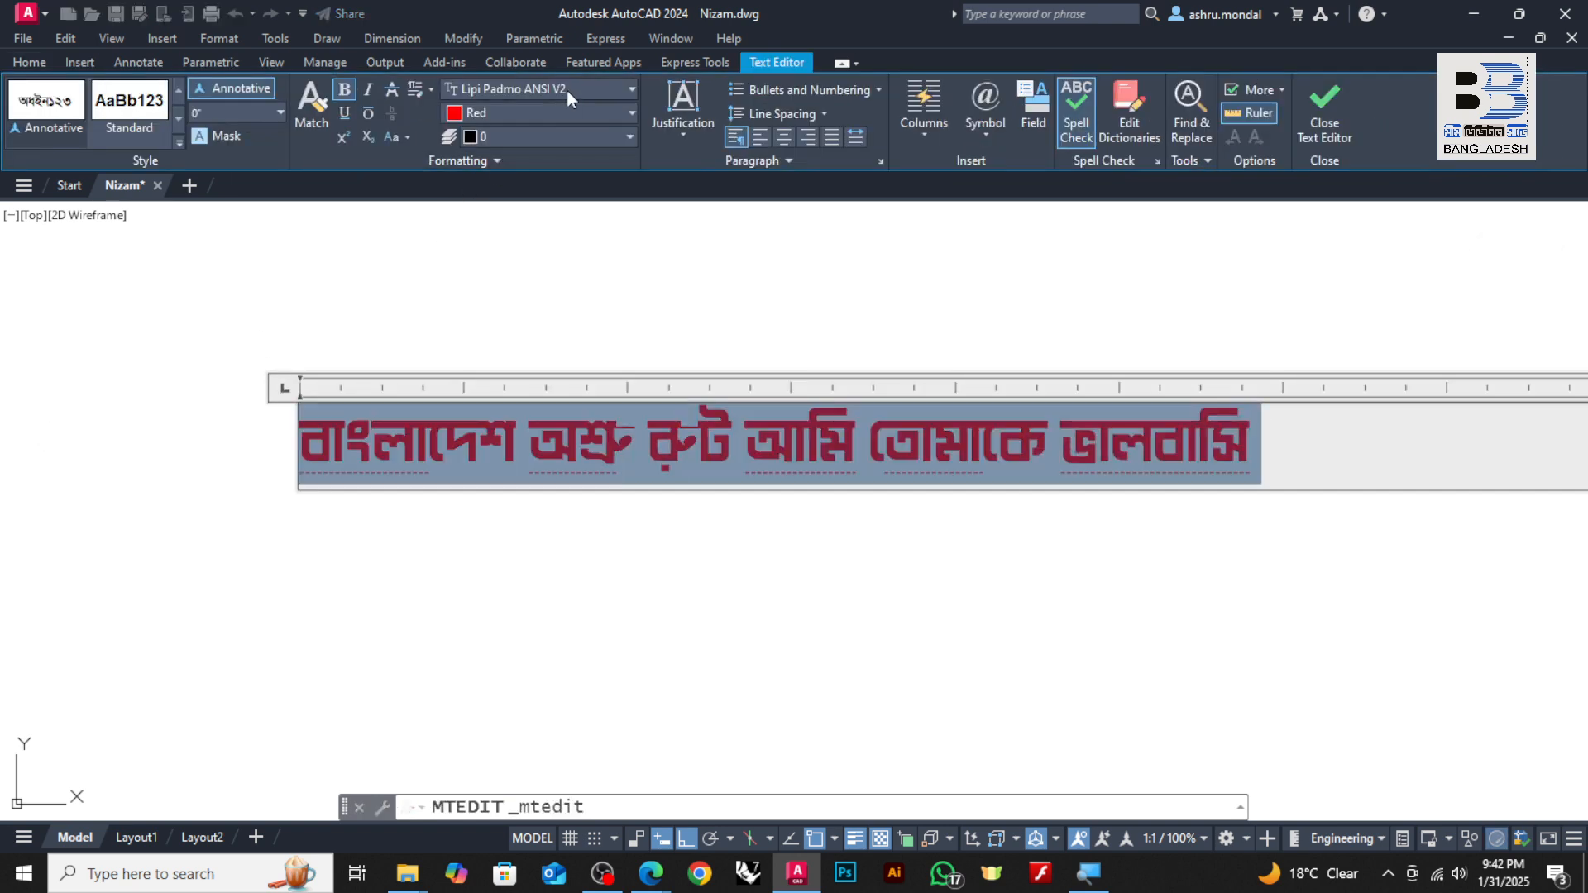
left_click(568, 89)
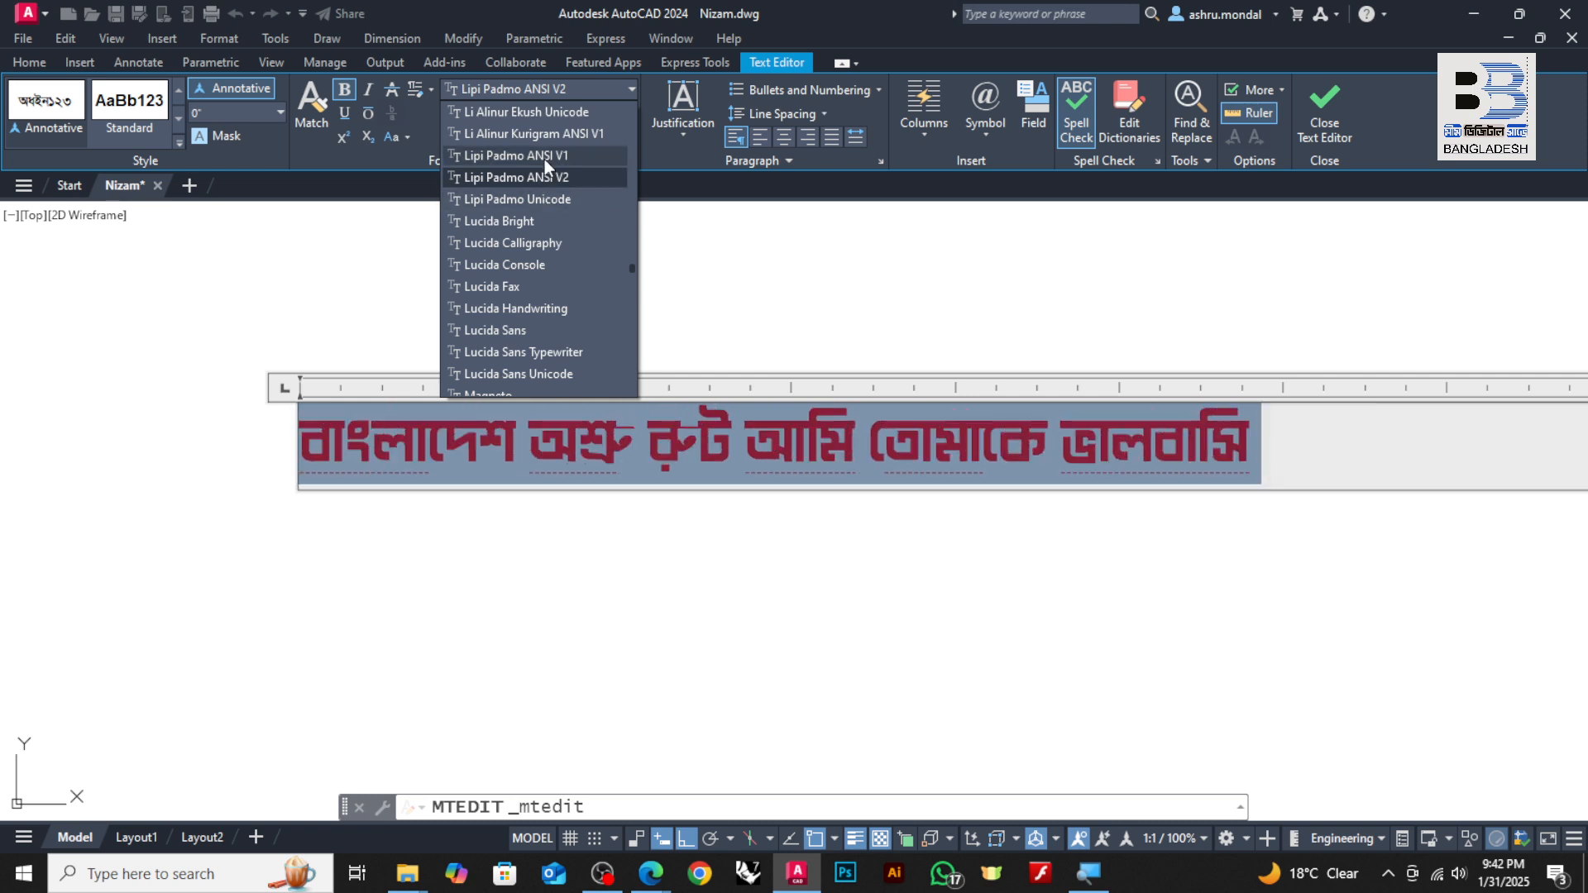
left_click(545, 156)
left_click(534, 208)
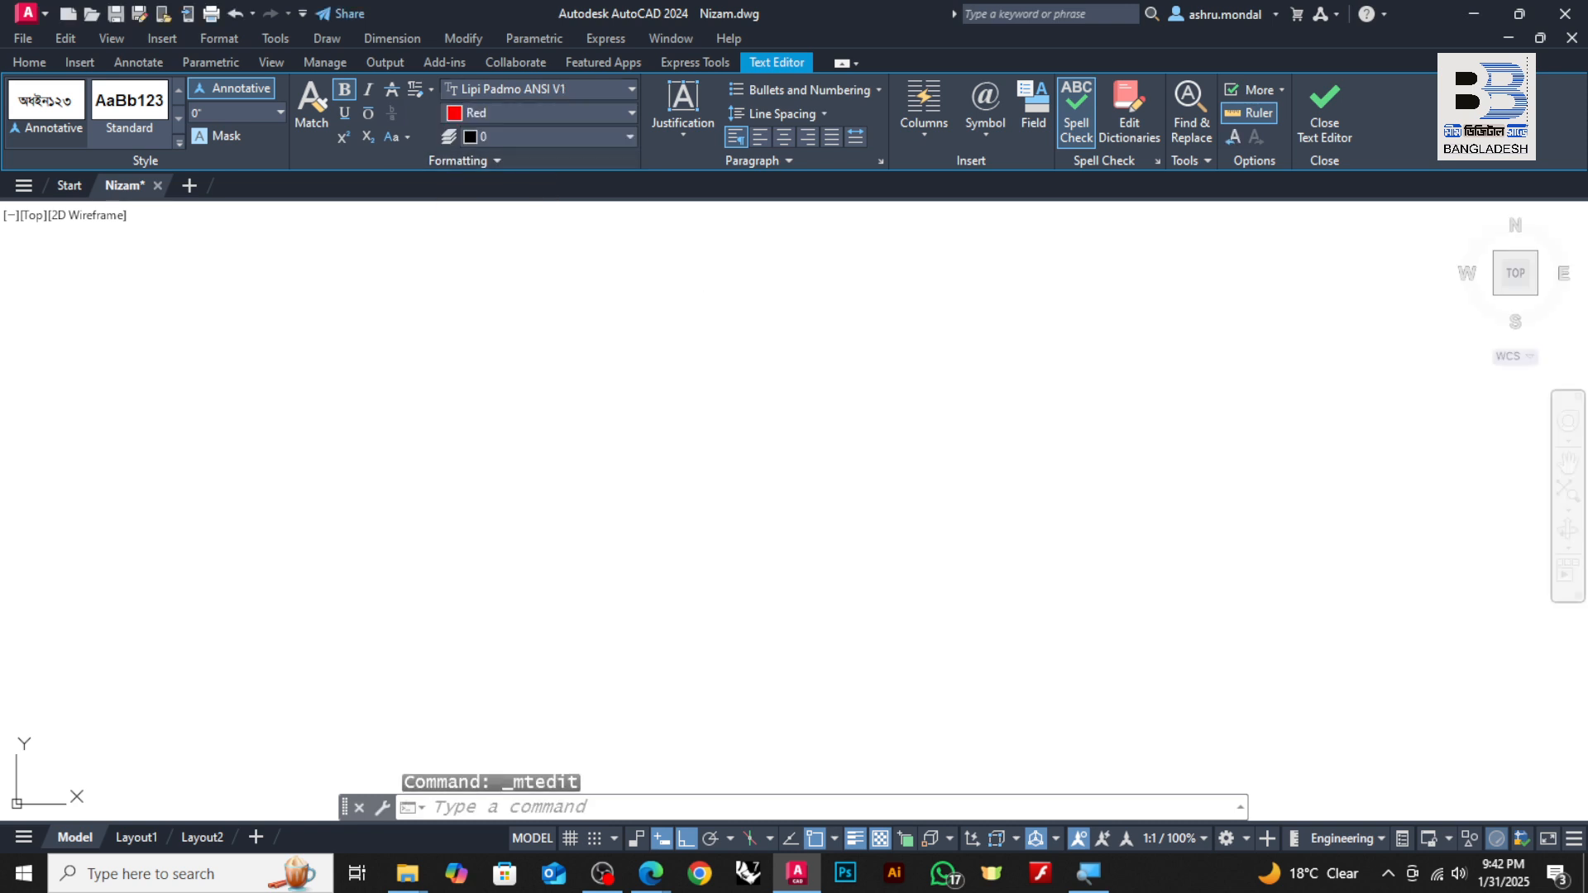
- Set the color of the entire Bangla line to black (0,0,0) and leave the text editor
scroll(699, 401, "up", 2)
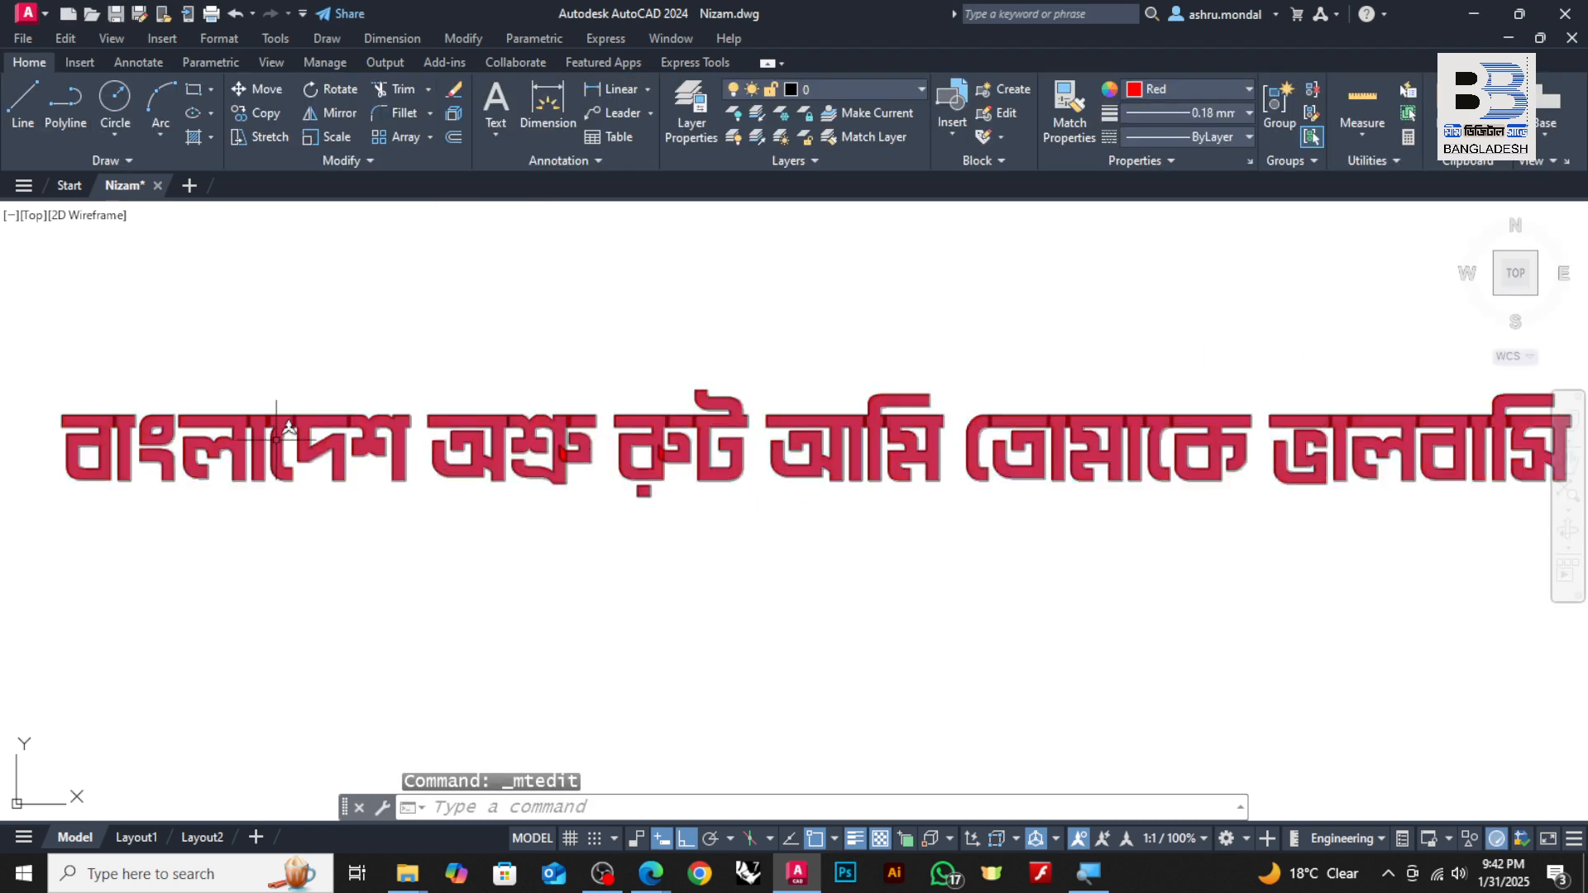
scroll(221, 375, "down", 4)
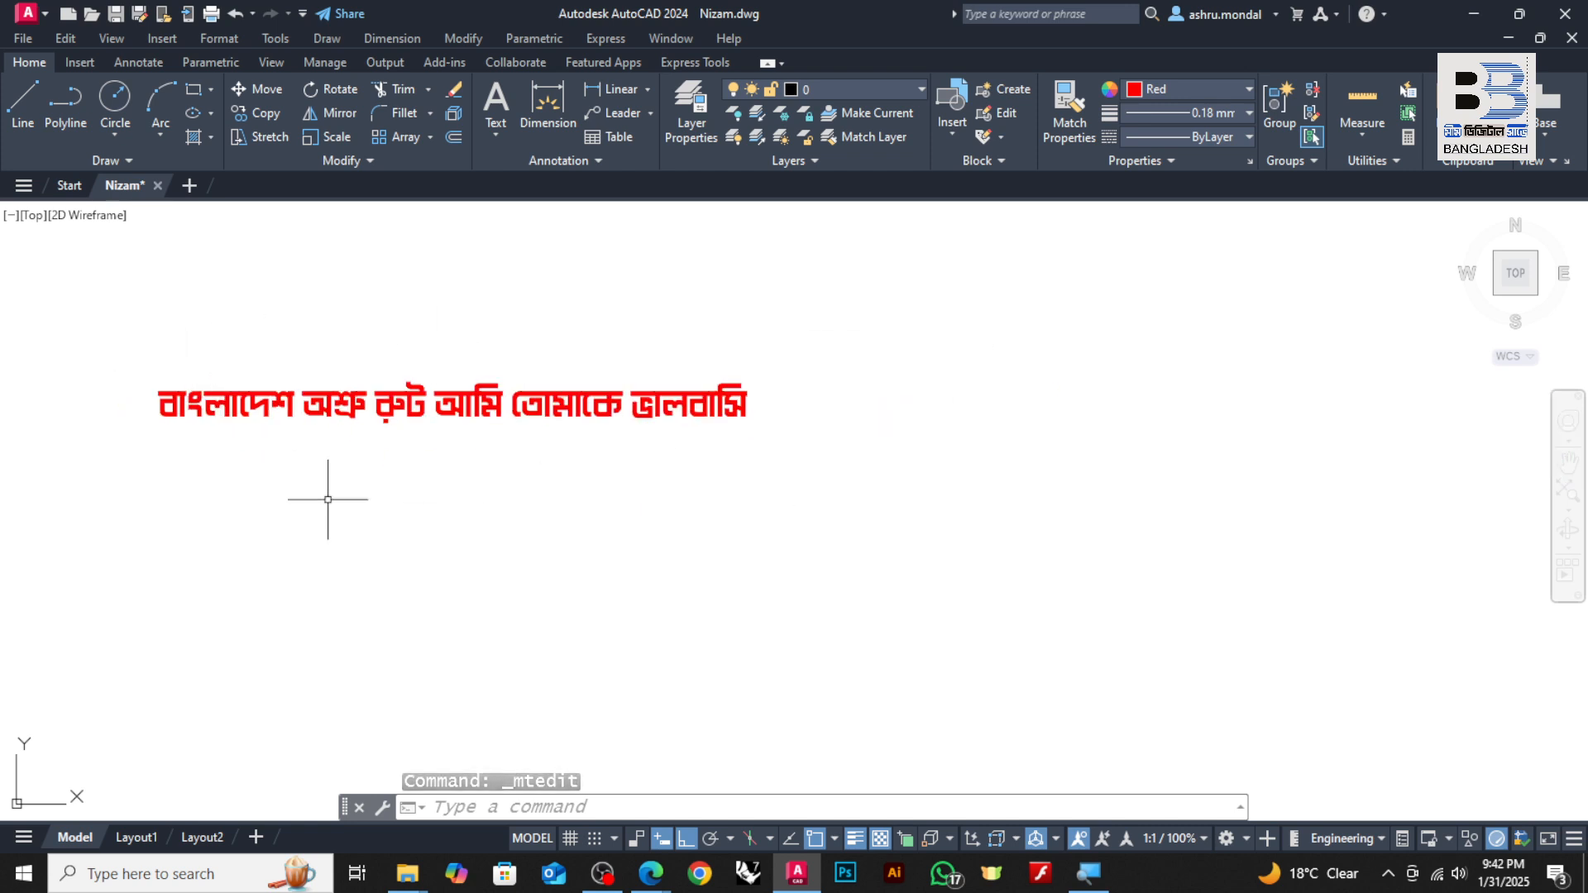
scroll(337, 402, "up", 2)
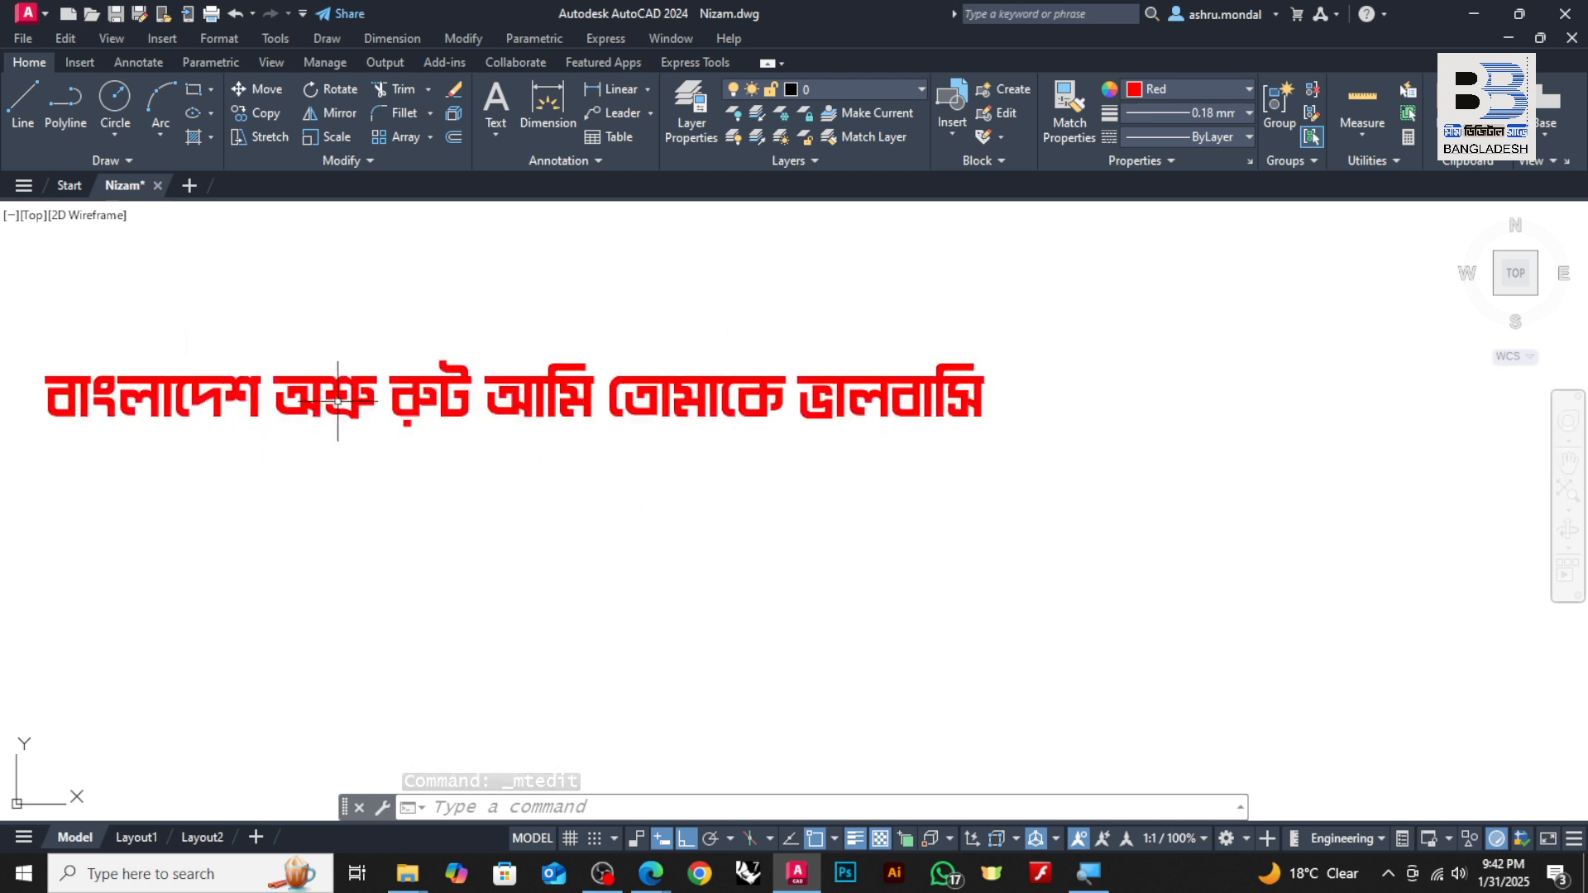
left_click(805, 397)
left_click(805, 398)
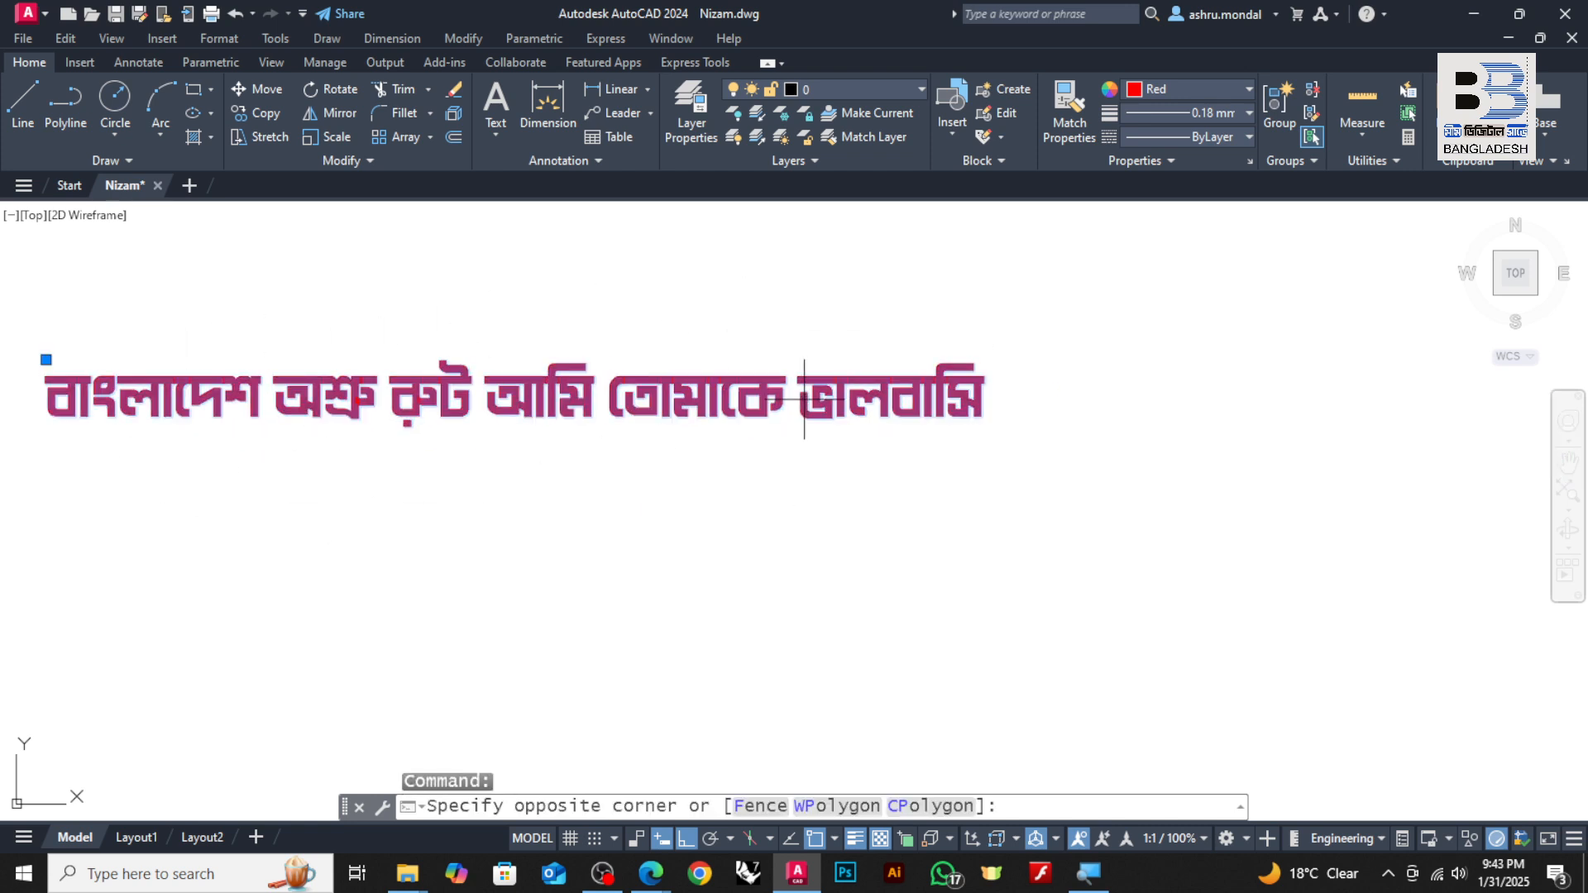
left_click(806, 400)
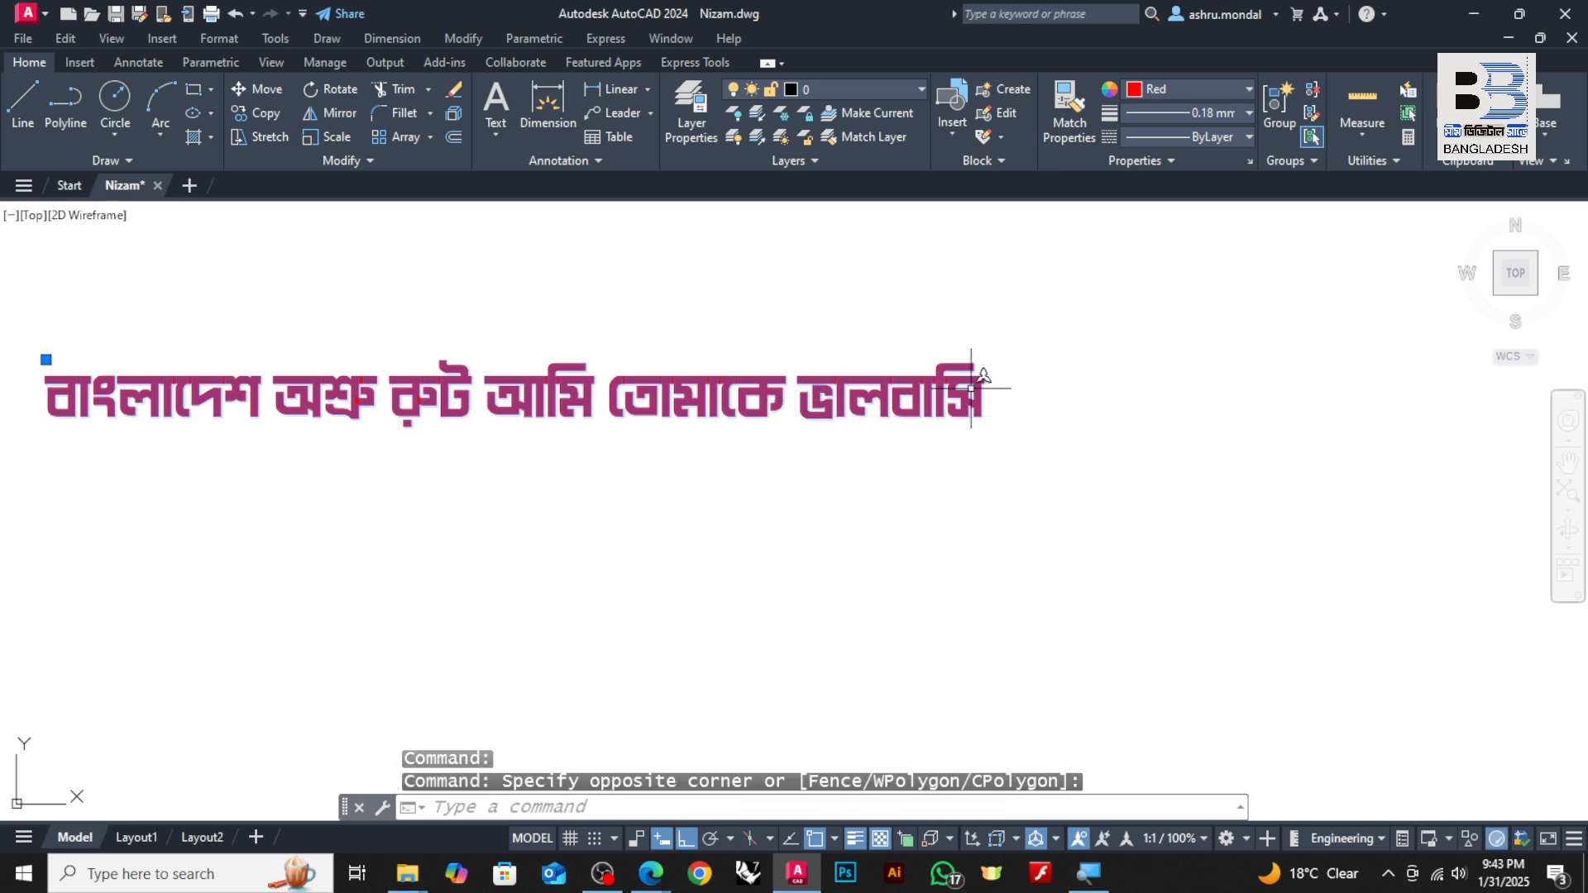
double_click(1000, 395)
left_click_drag(1002, 394, 48, 390)
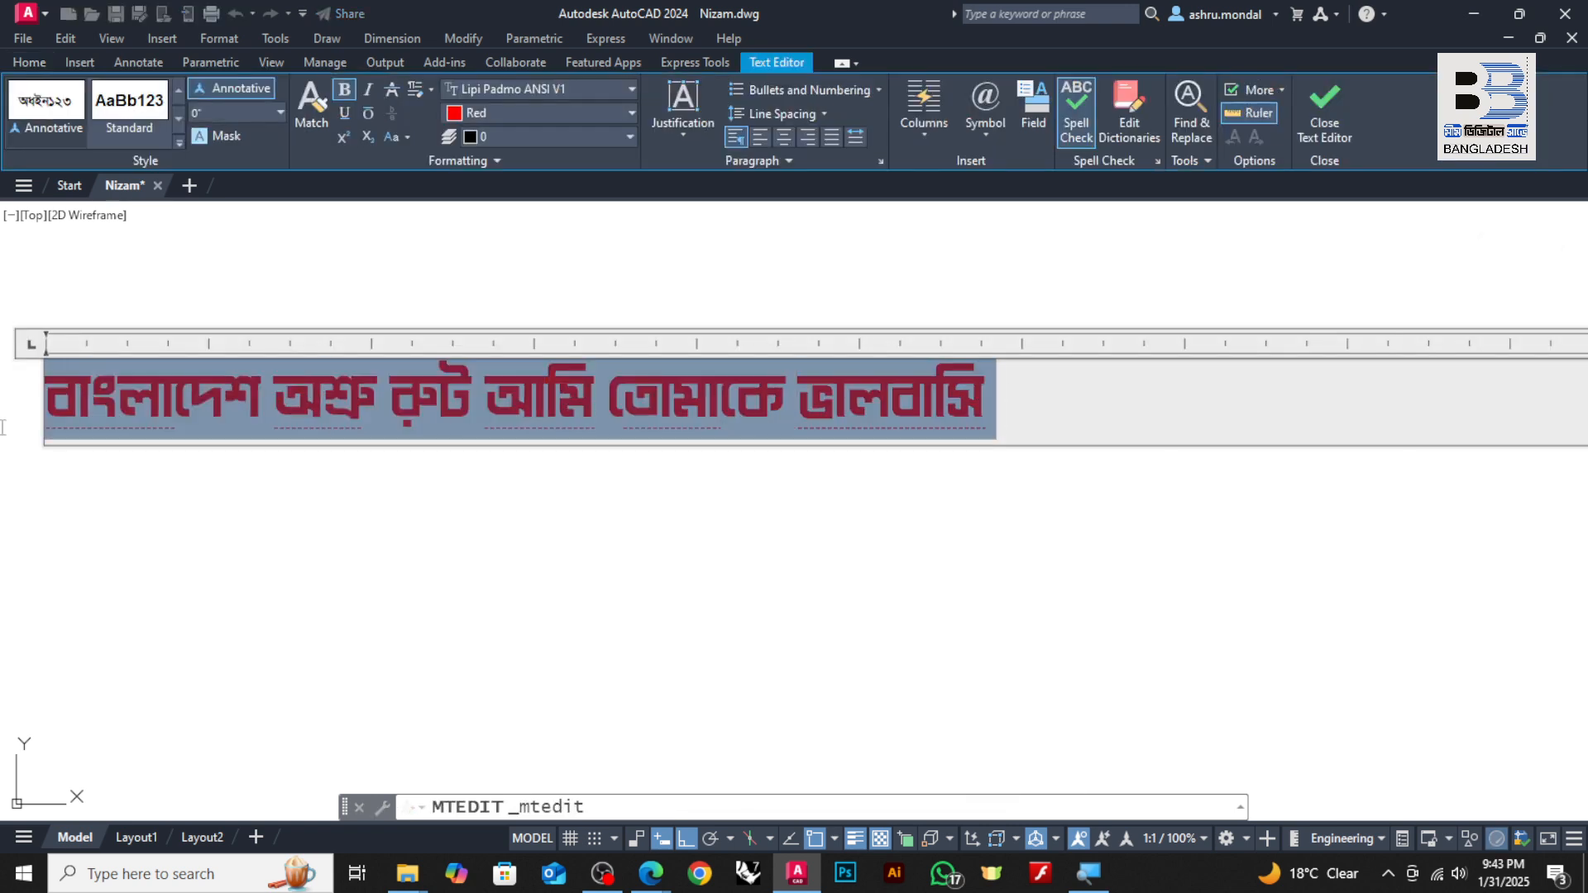
left_click(448, 107)
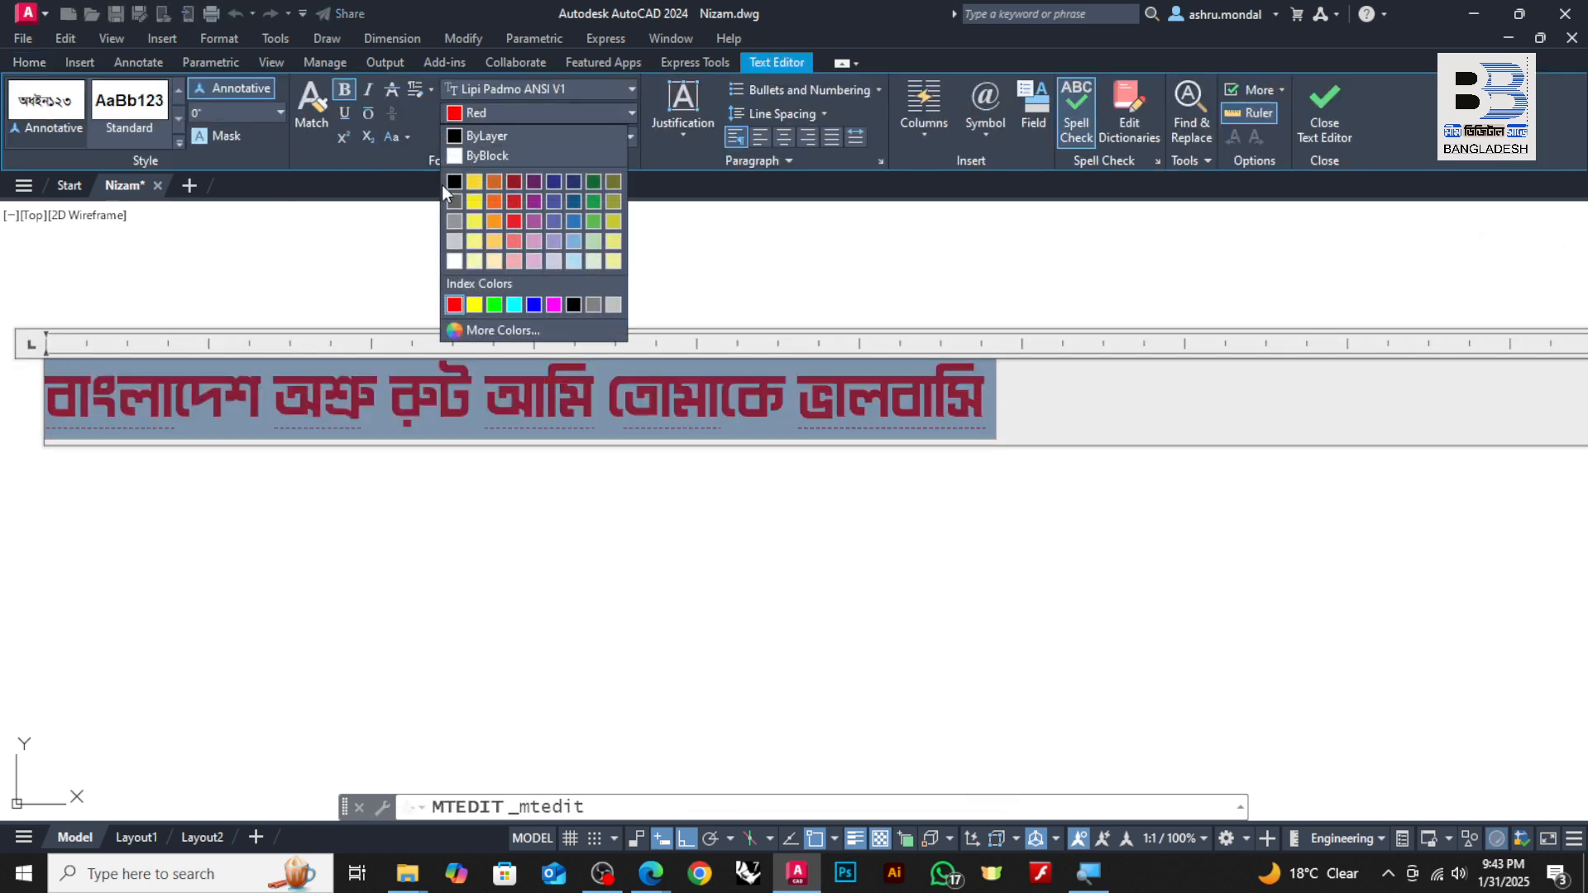
left_click(455, 303)
left_click(755, 547)
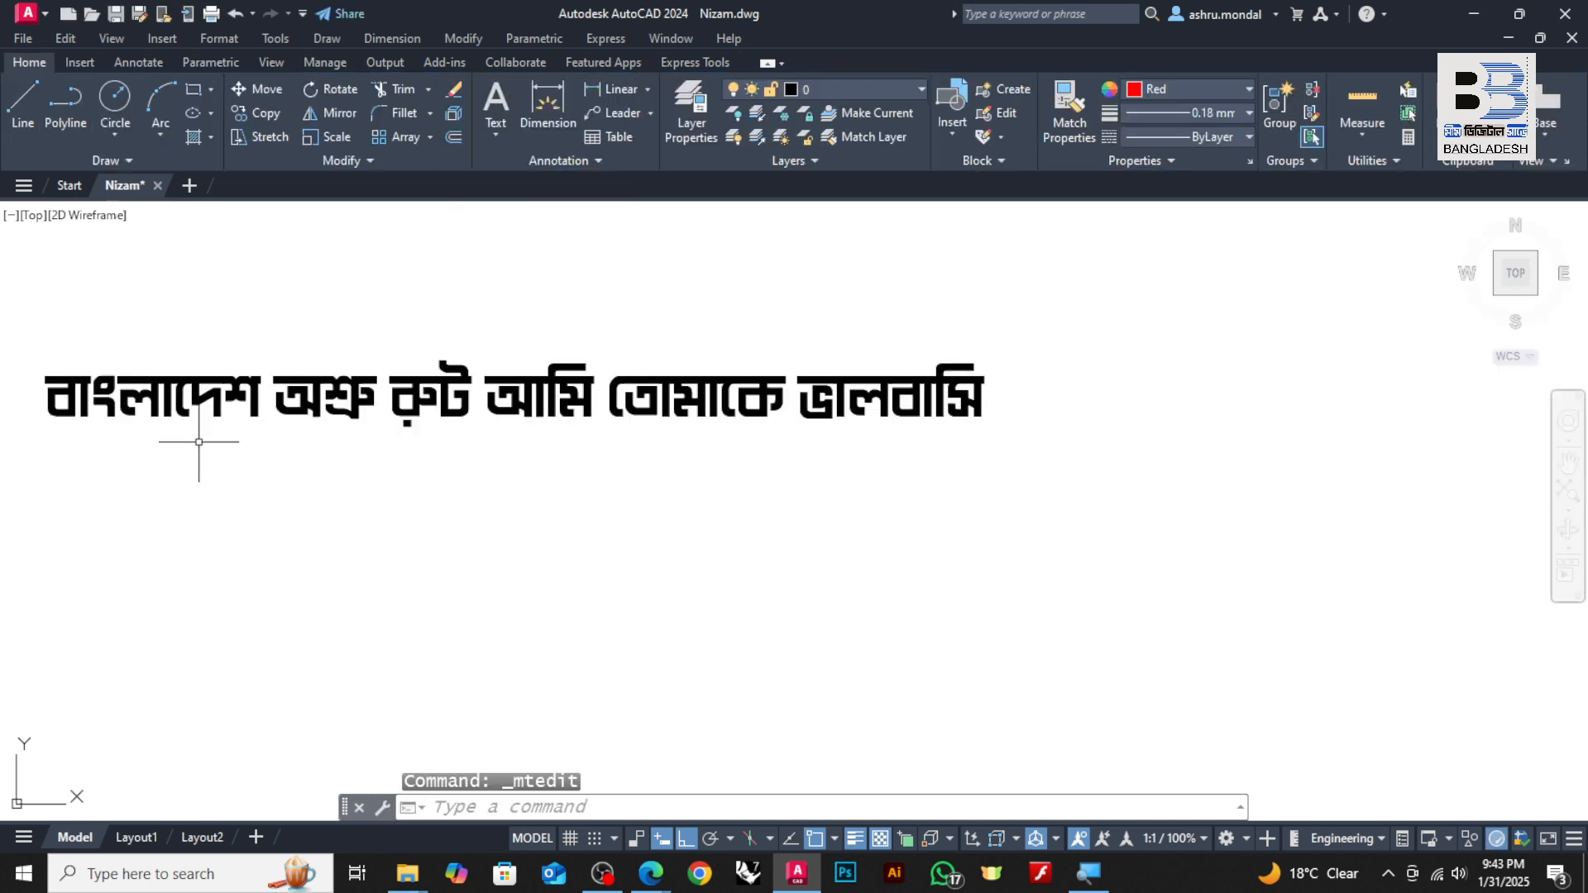
- Change the font of the whole black Bangla line to Kalpurush ANSI and close the text editor
scroll(790, 364, "down", 2)
scroll(588, 372, "up", 2)
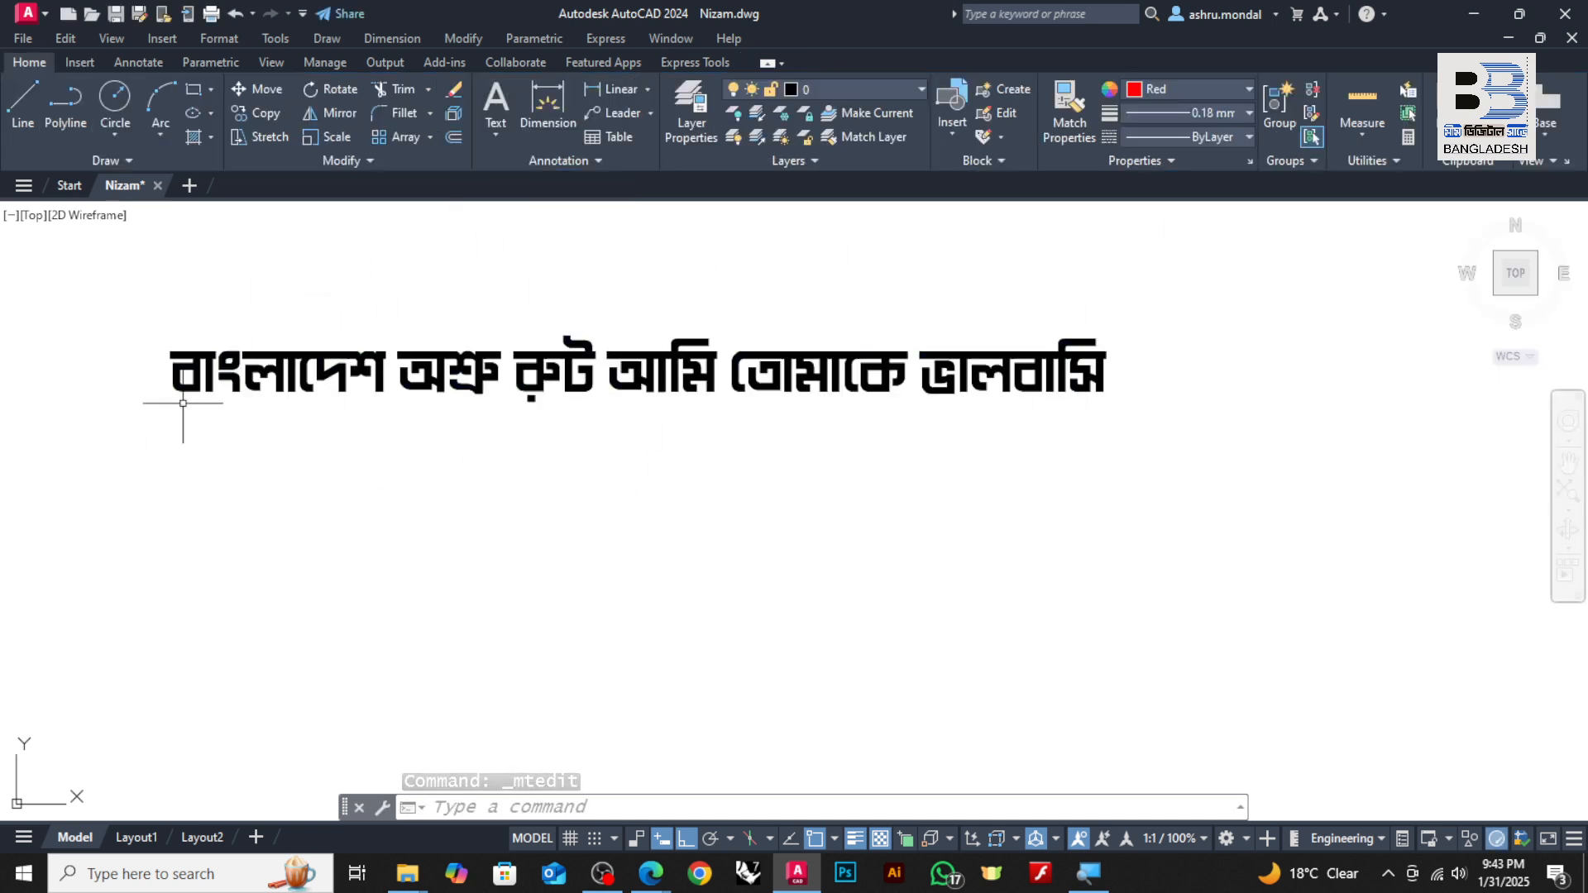
scroll(653, 331, "up", 2)
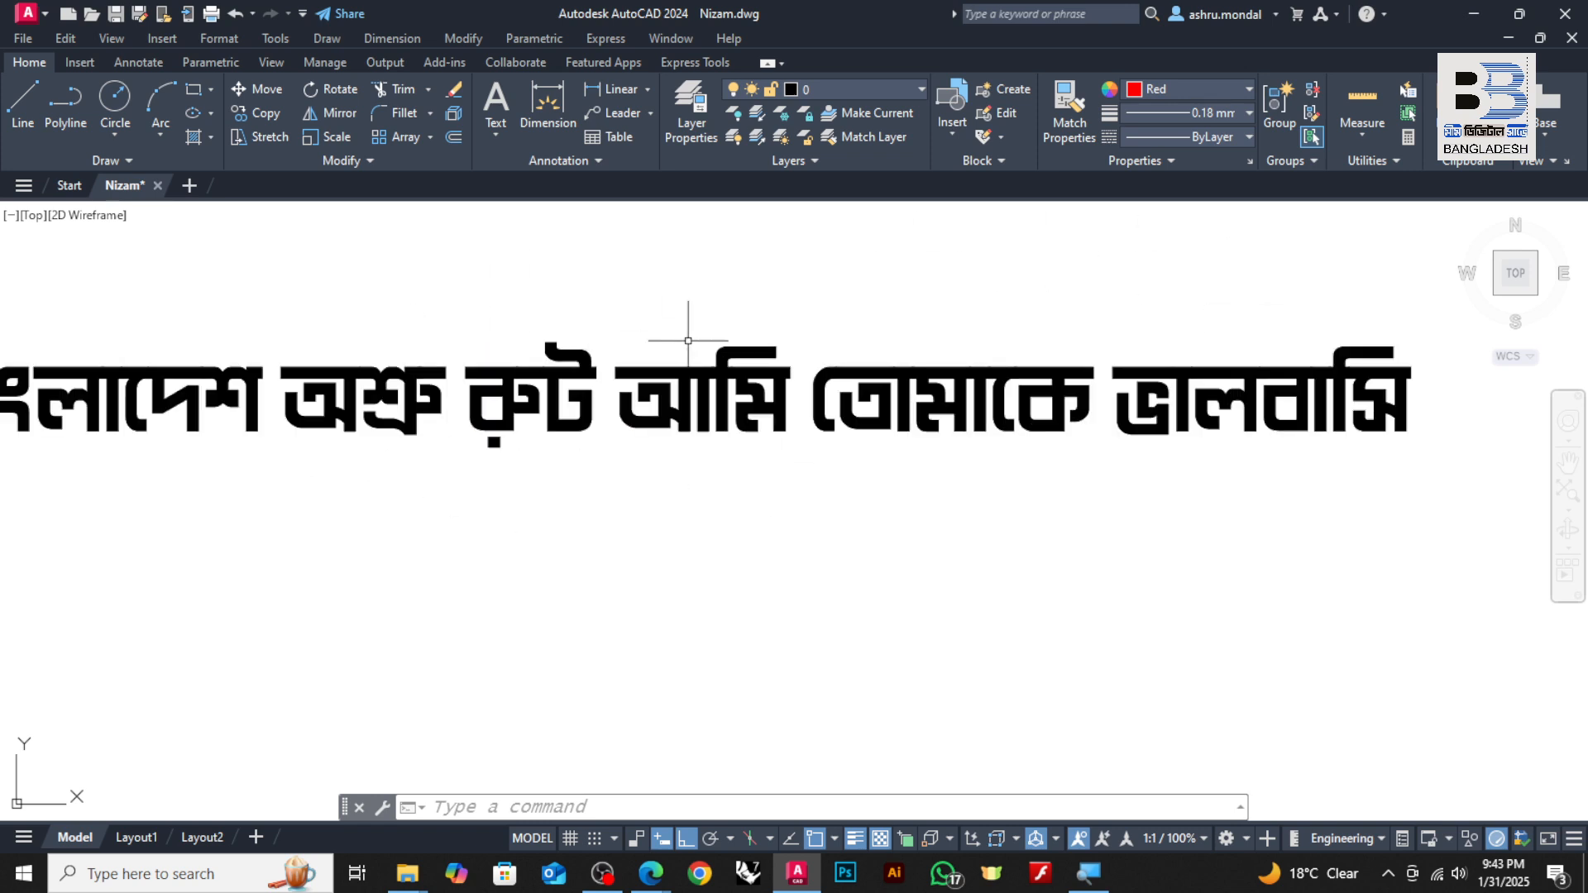
scroll(670, 347, "down", 2)
scroll(678, 372, "up", 3)
scroll(692, 374, "down", 3)
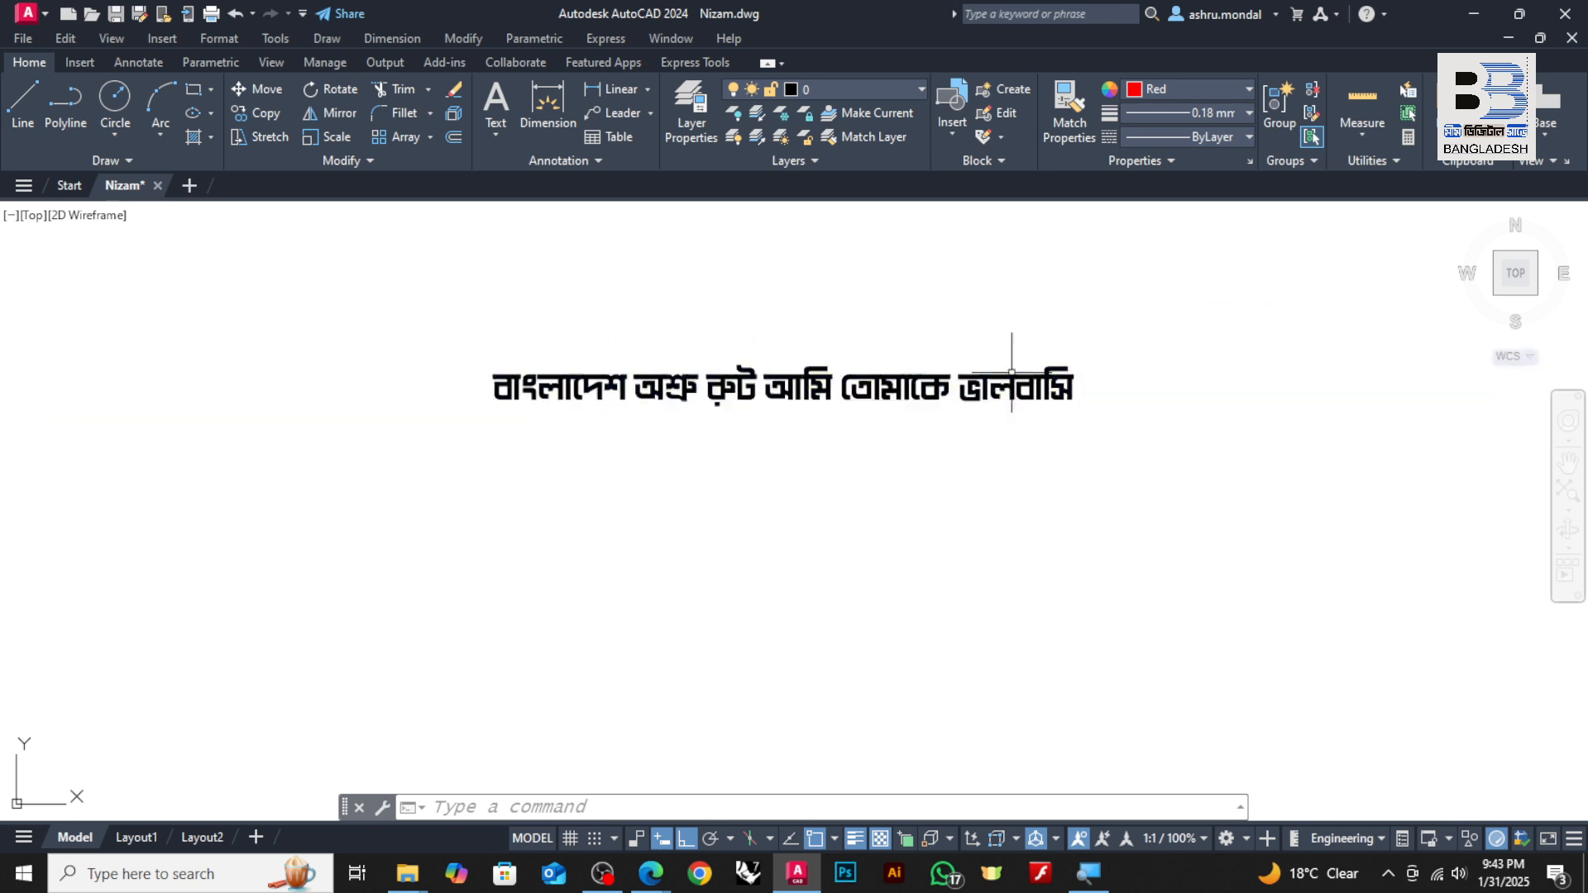
double_click(1034, 390)
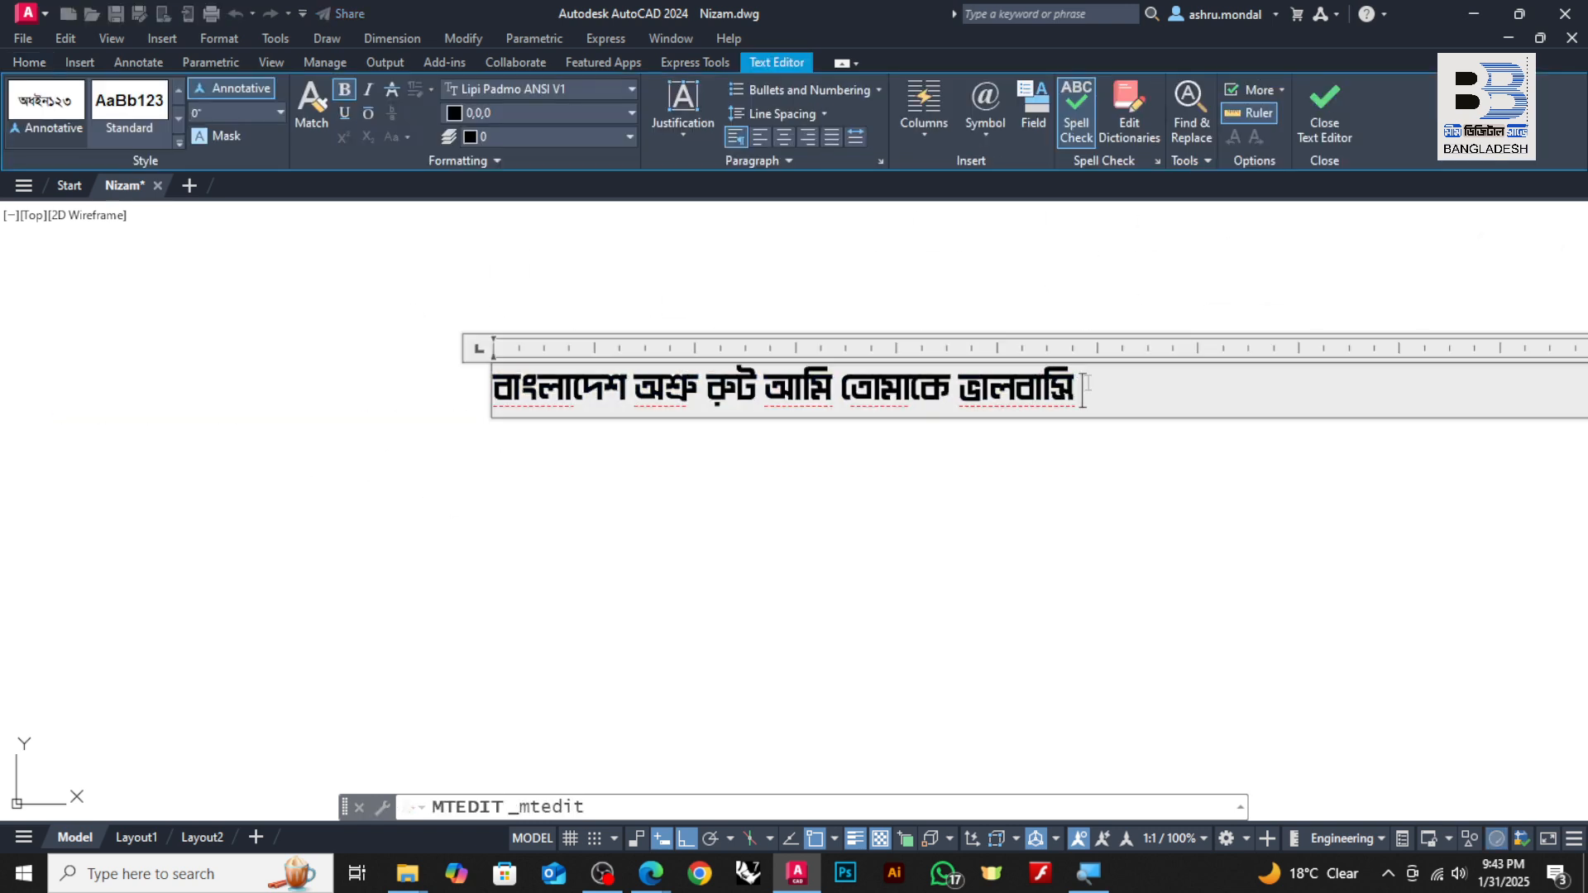
left_click_drag(1083, 389, 362, 383)
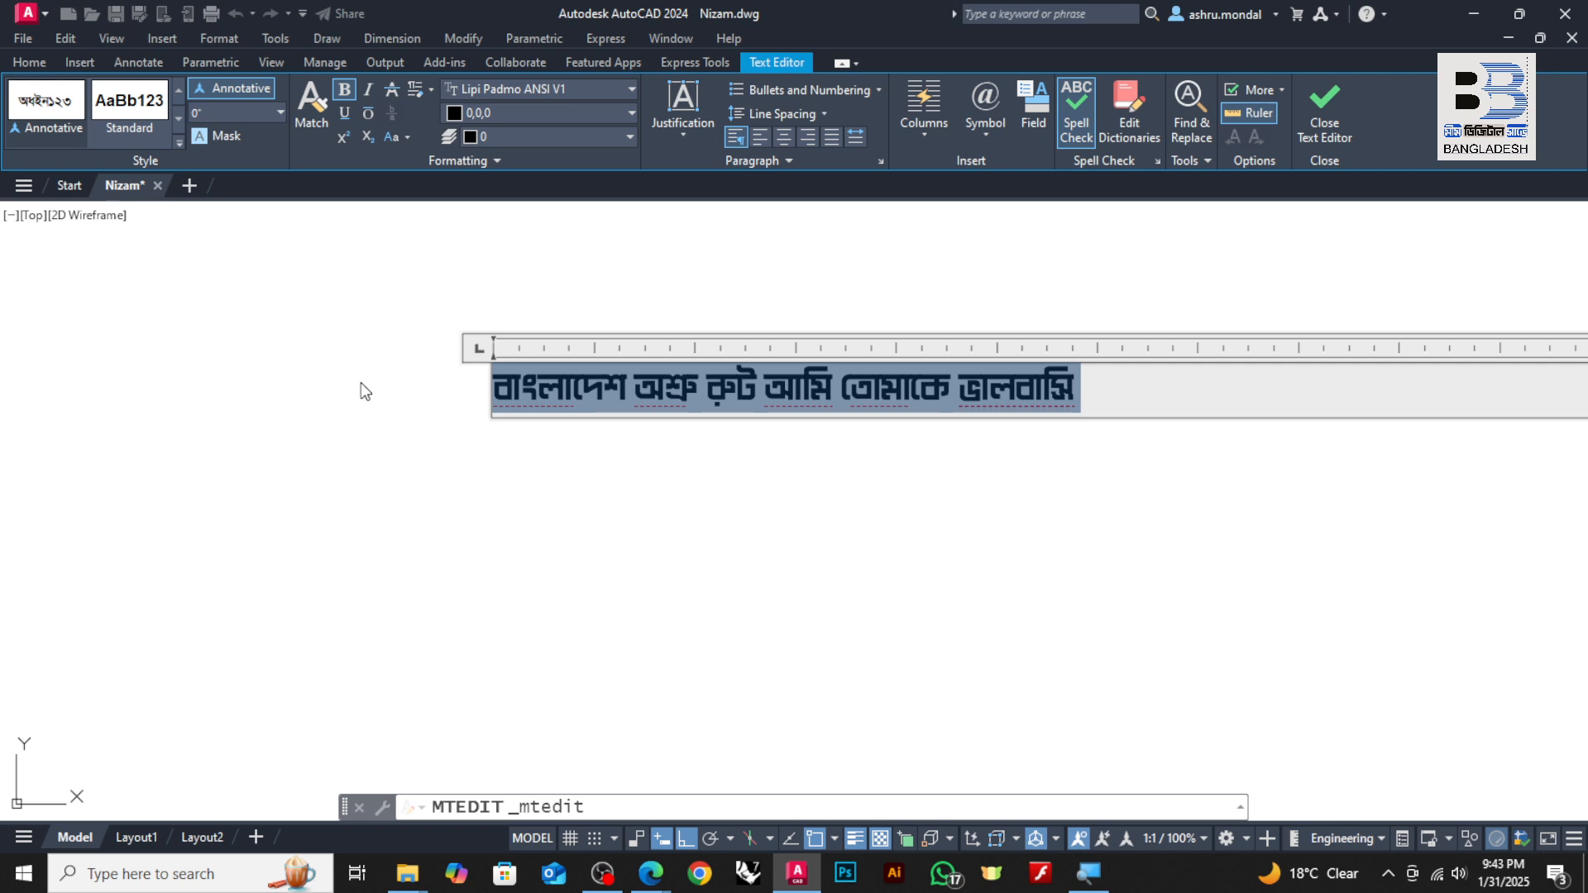
left_click(544, 86)
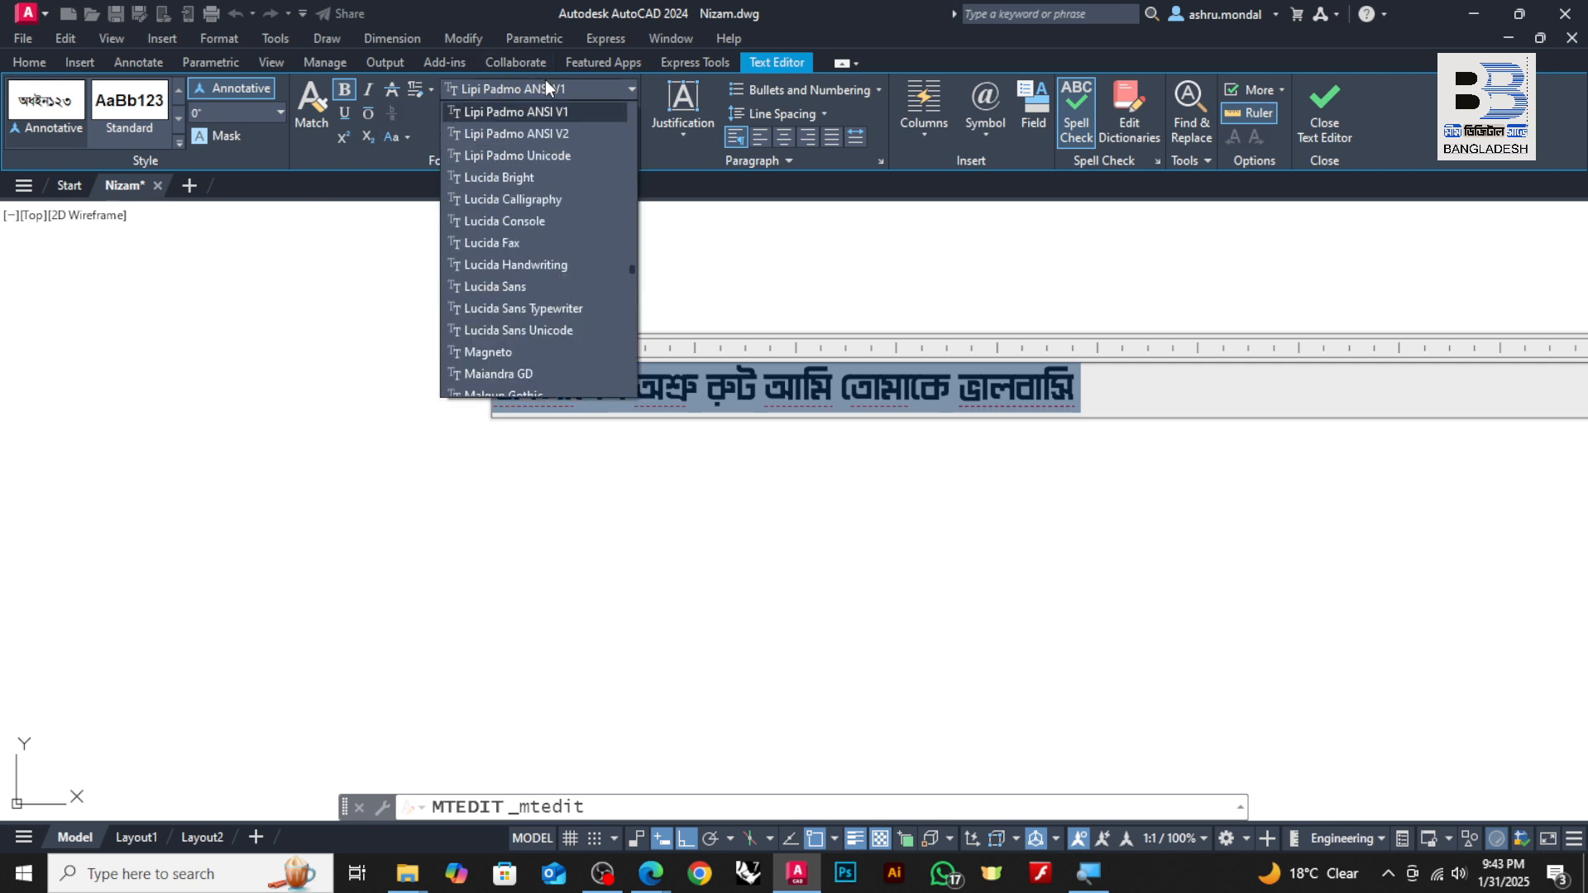
scroll(538, 286, "up", 2)
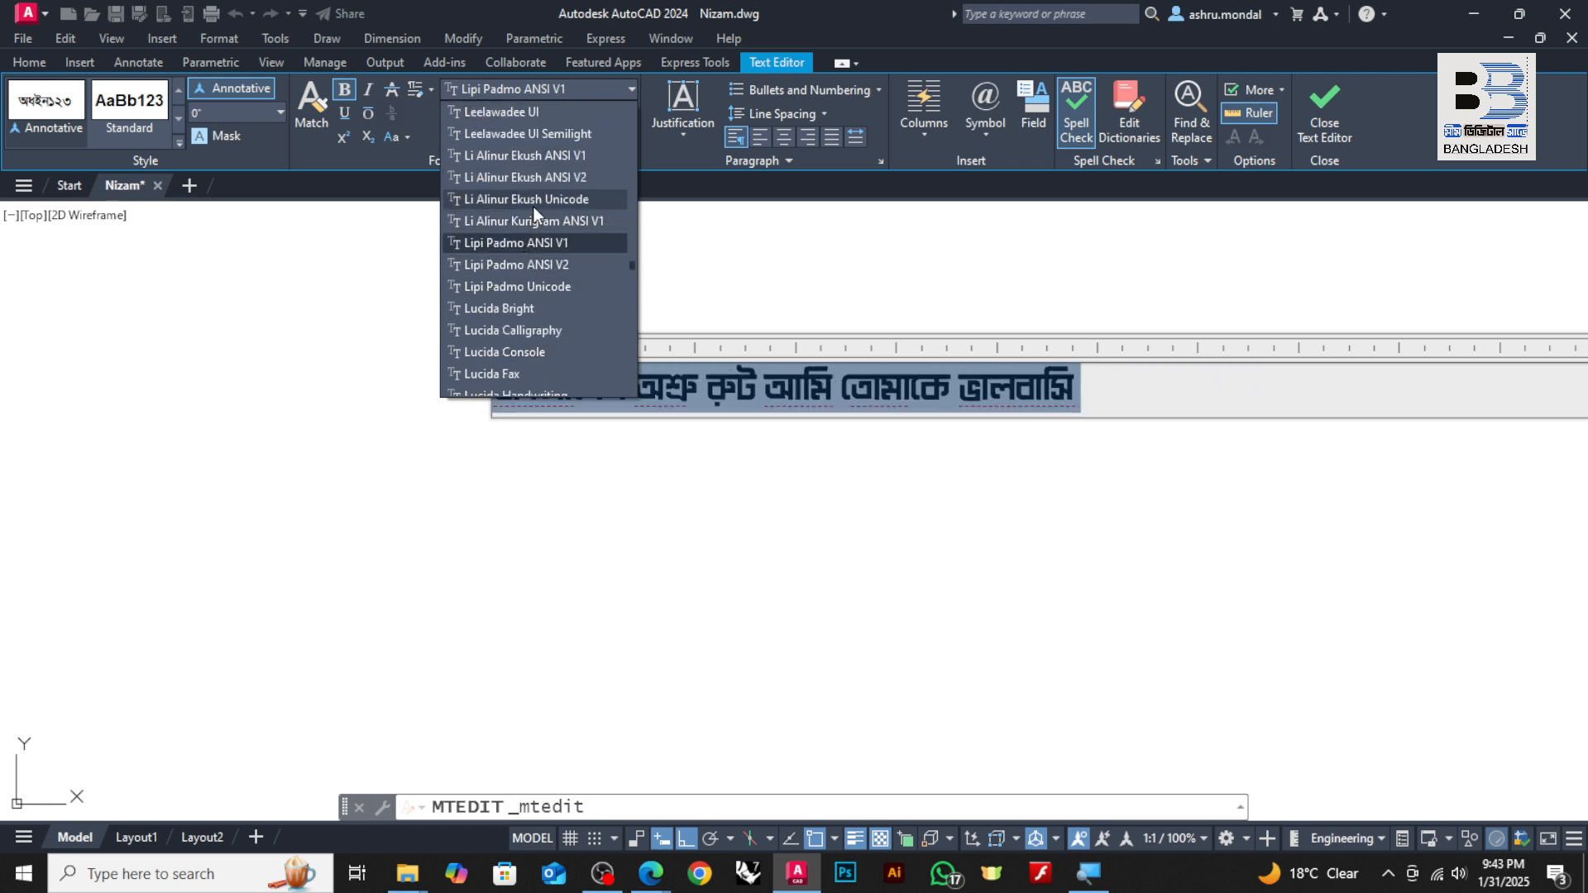
scroll(535, 197, "up", 1)
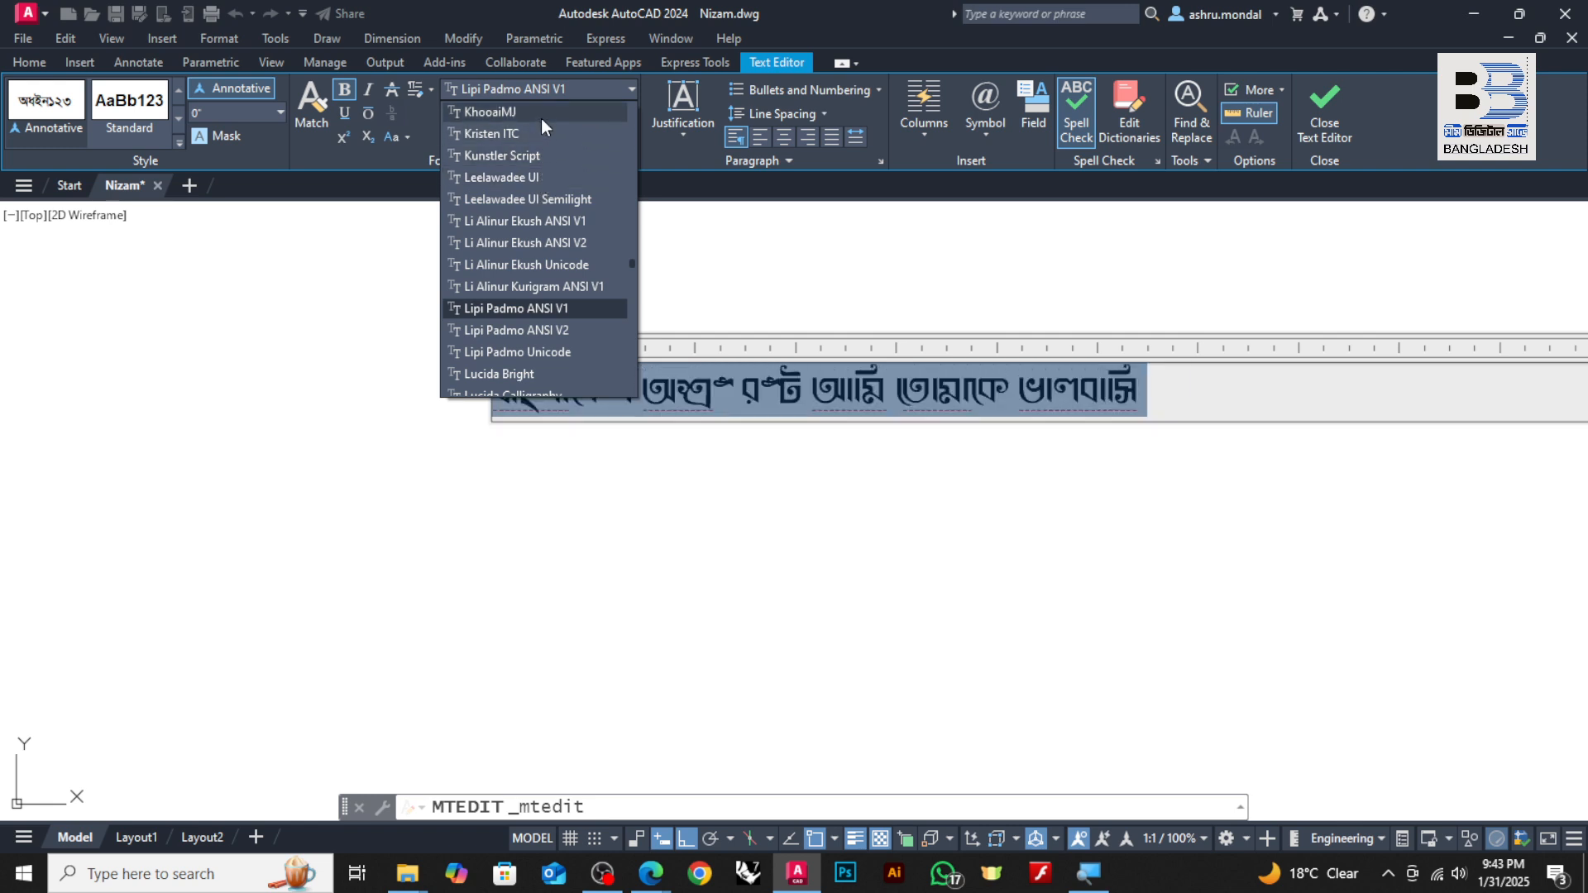
scroll(529, 147, "up", 1)
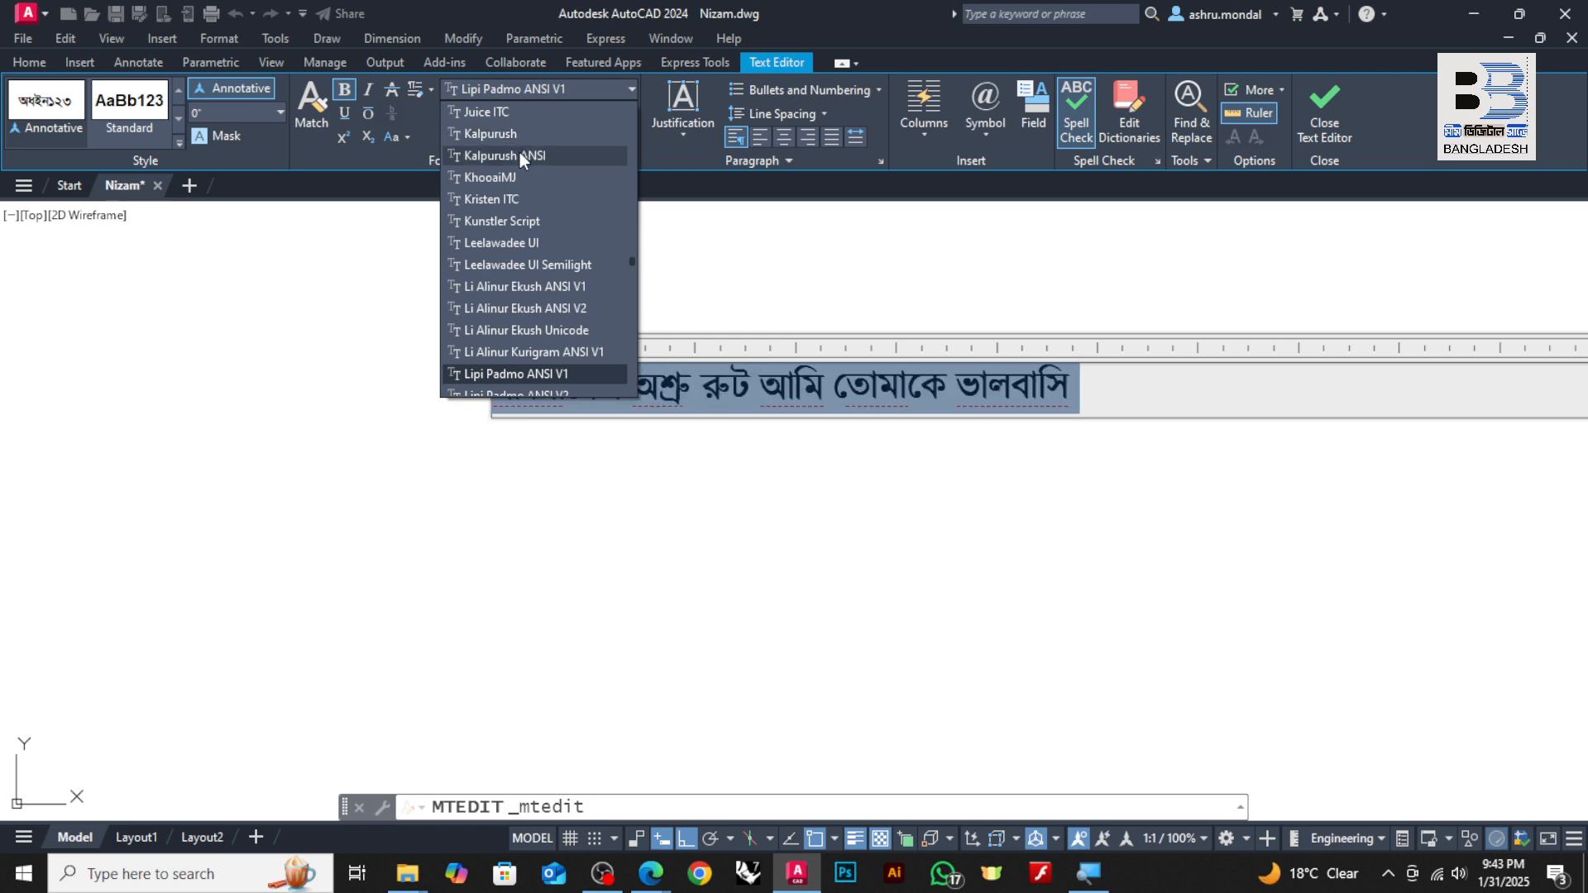
left_click(519, 153)
left_click(752, 467)
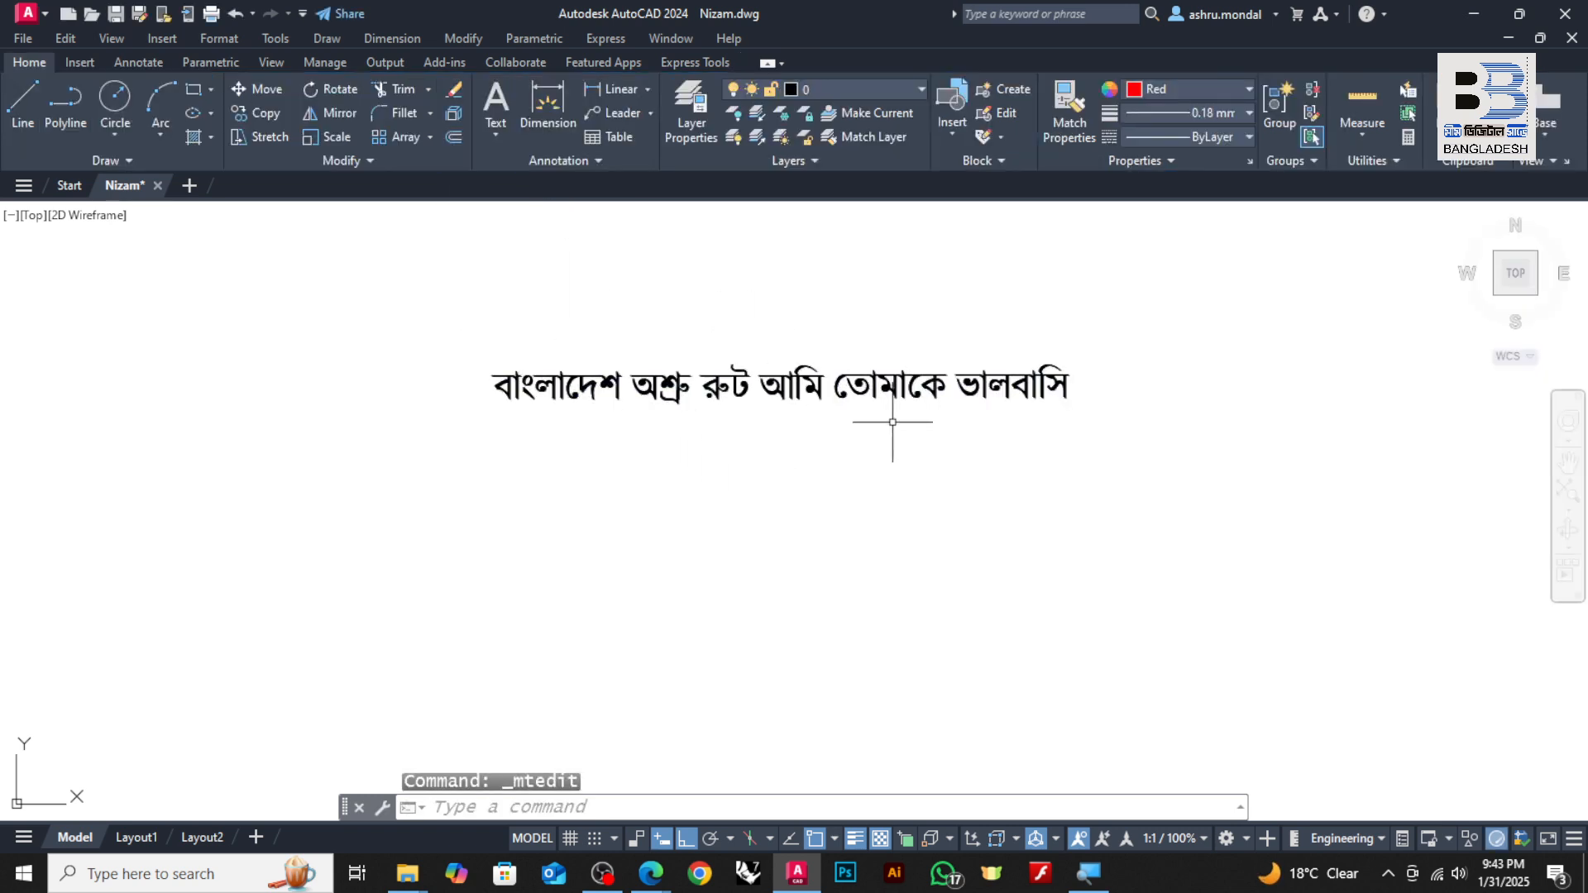
scroll(904, 414, "up", 2)
scroll(538, 356, "up", 2)
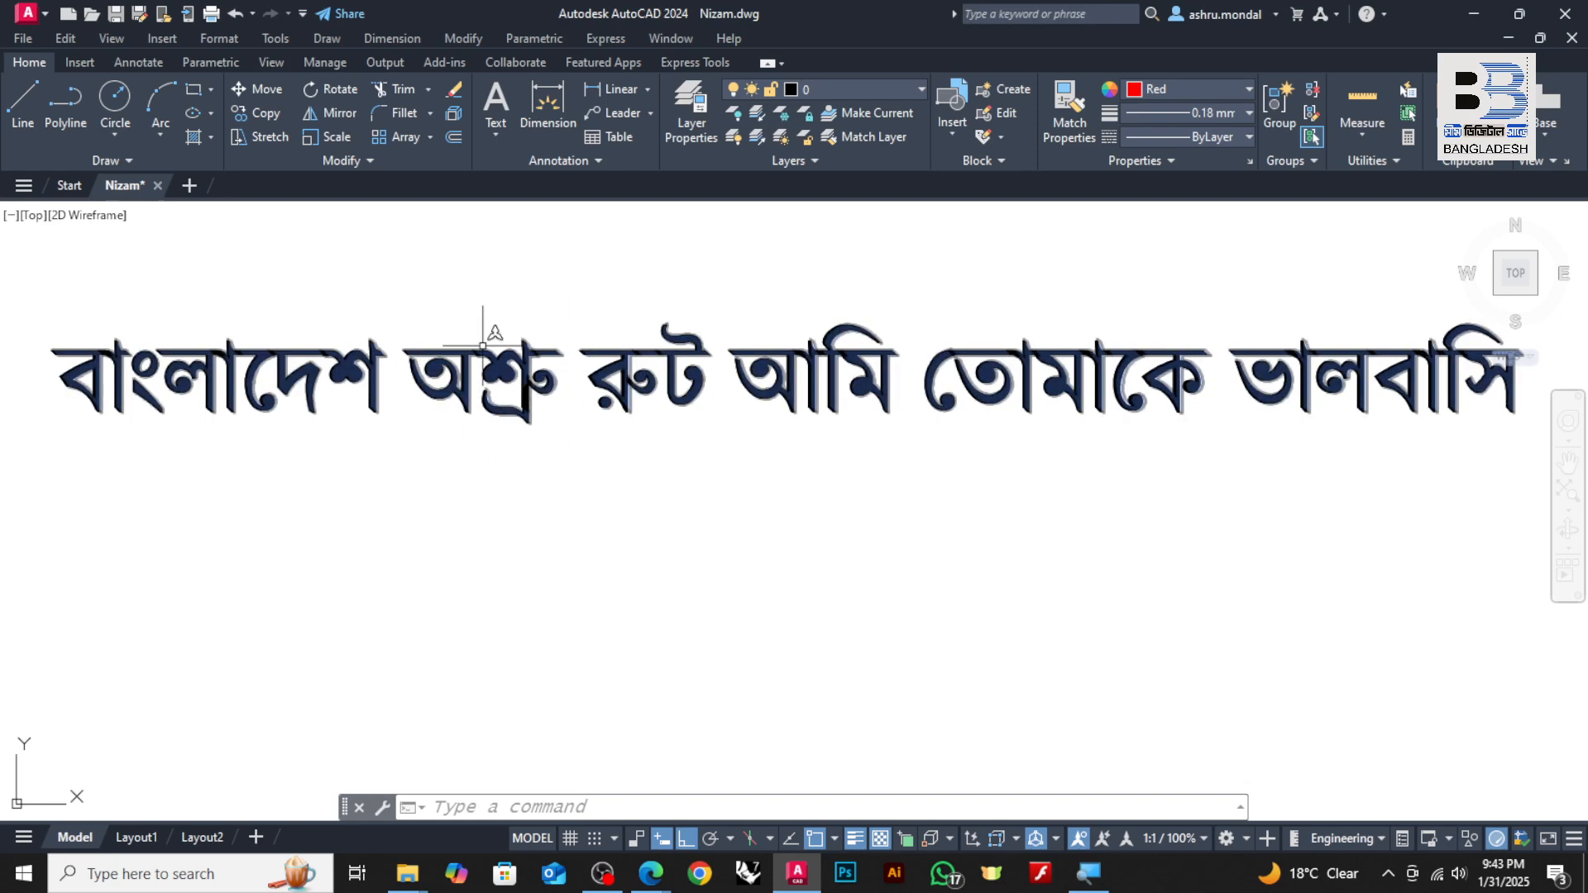
scroll(533, 403, "down", 2)
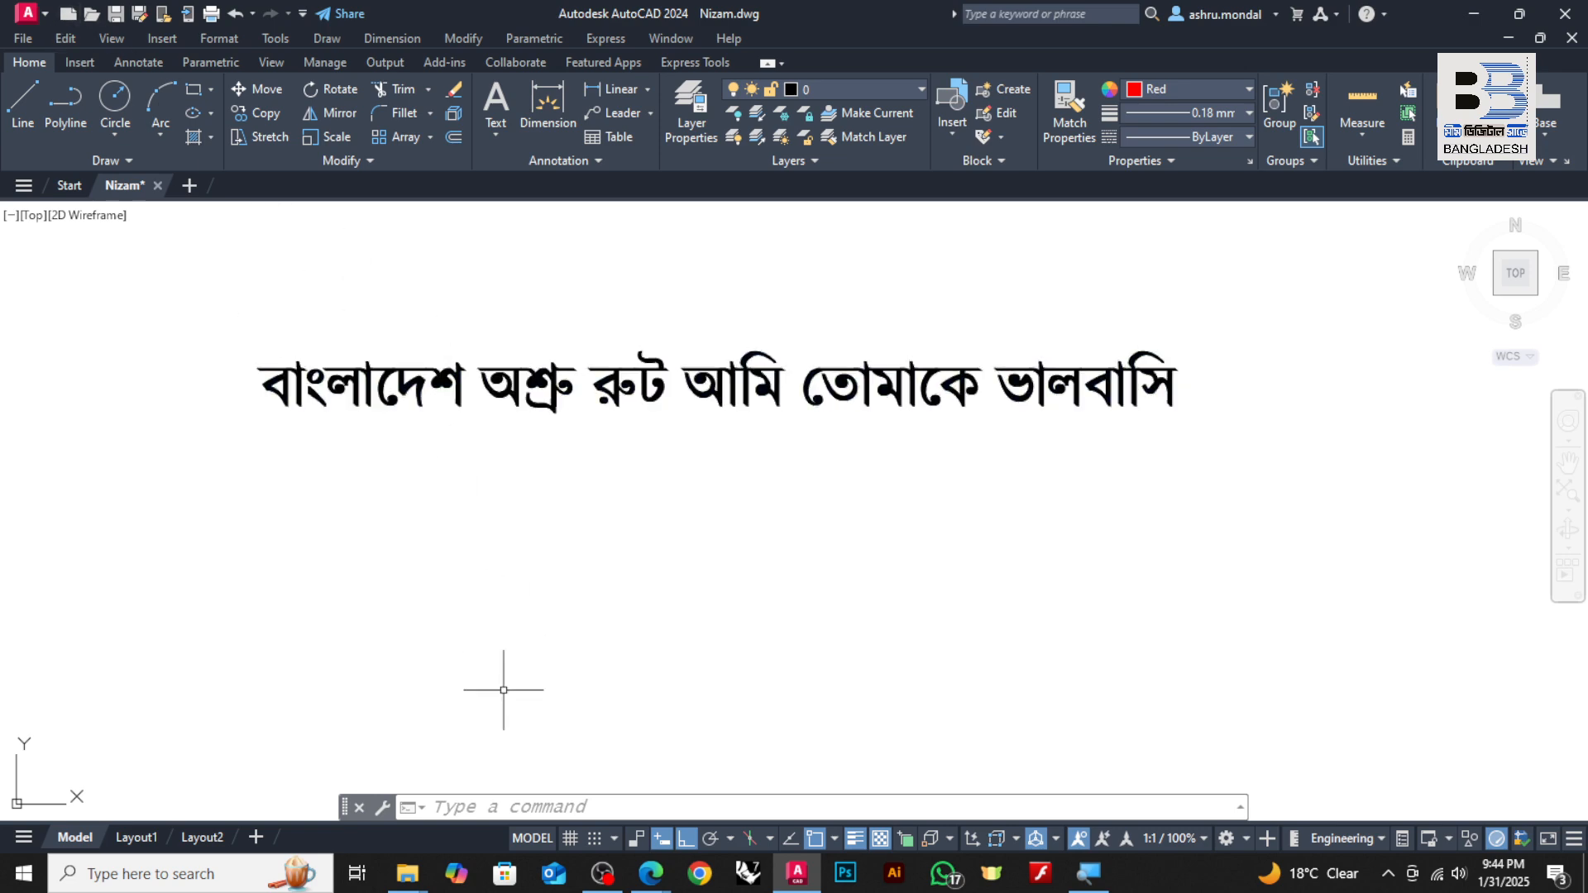
left_click(604, 875)
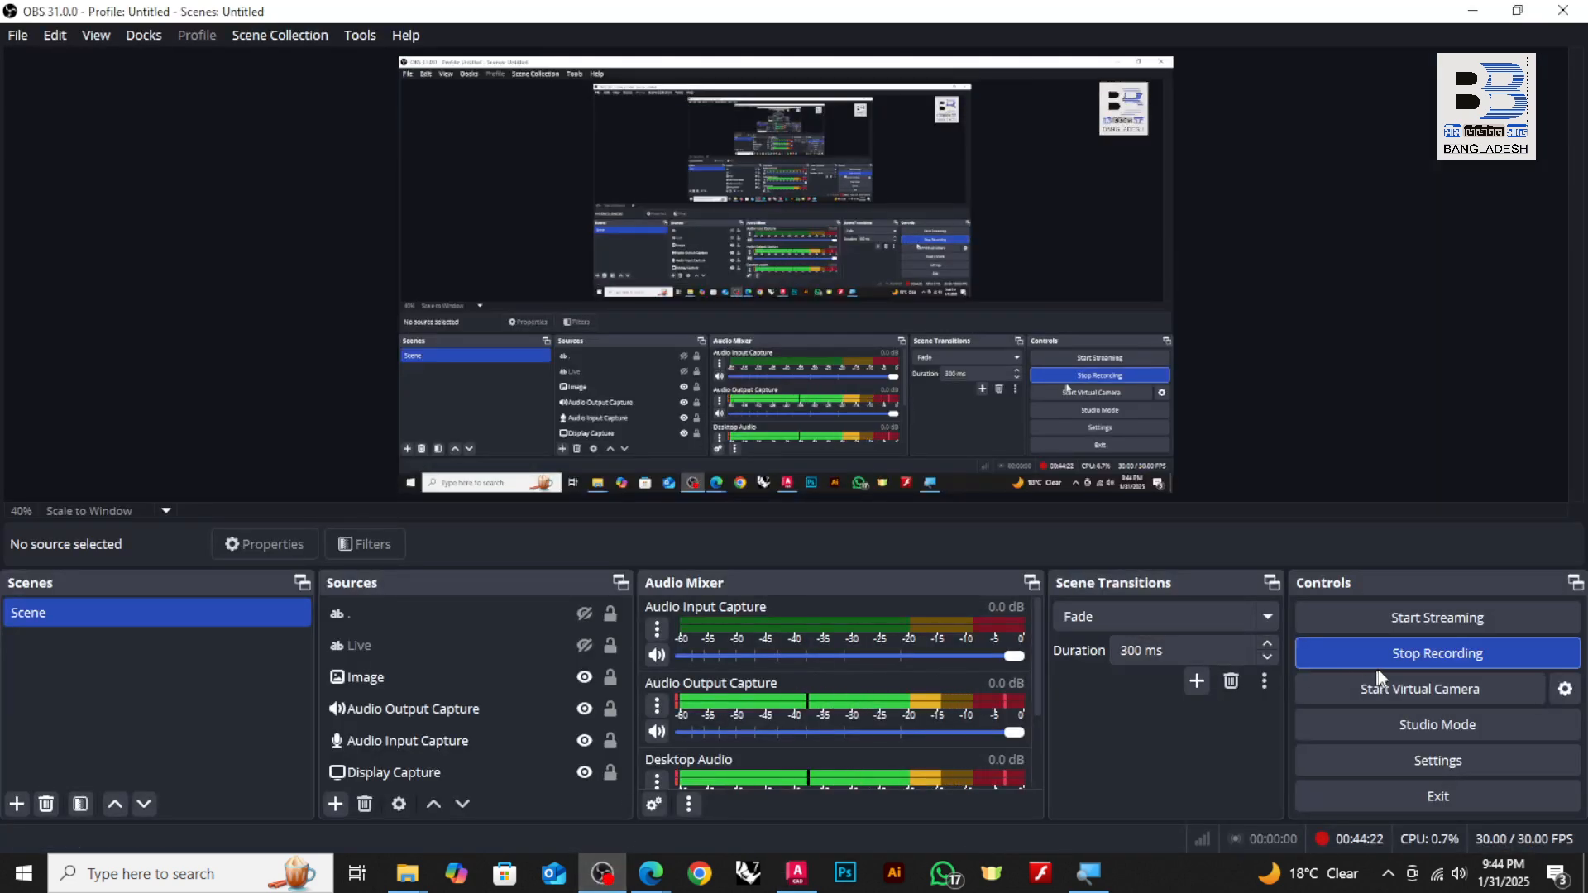